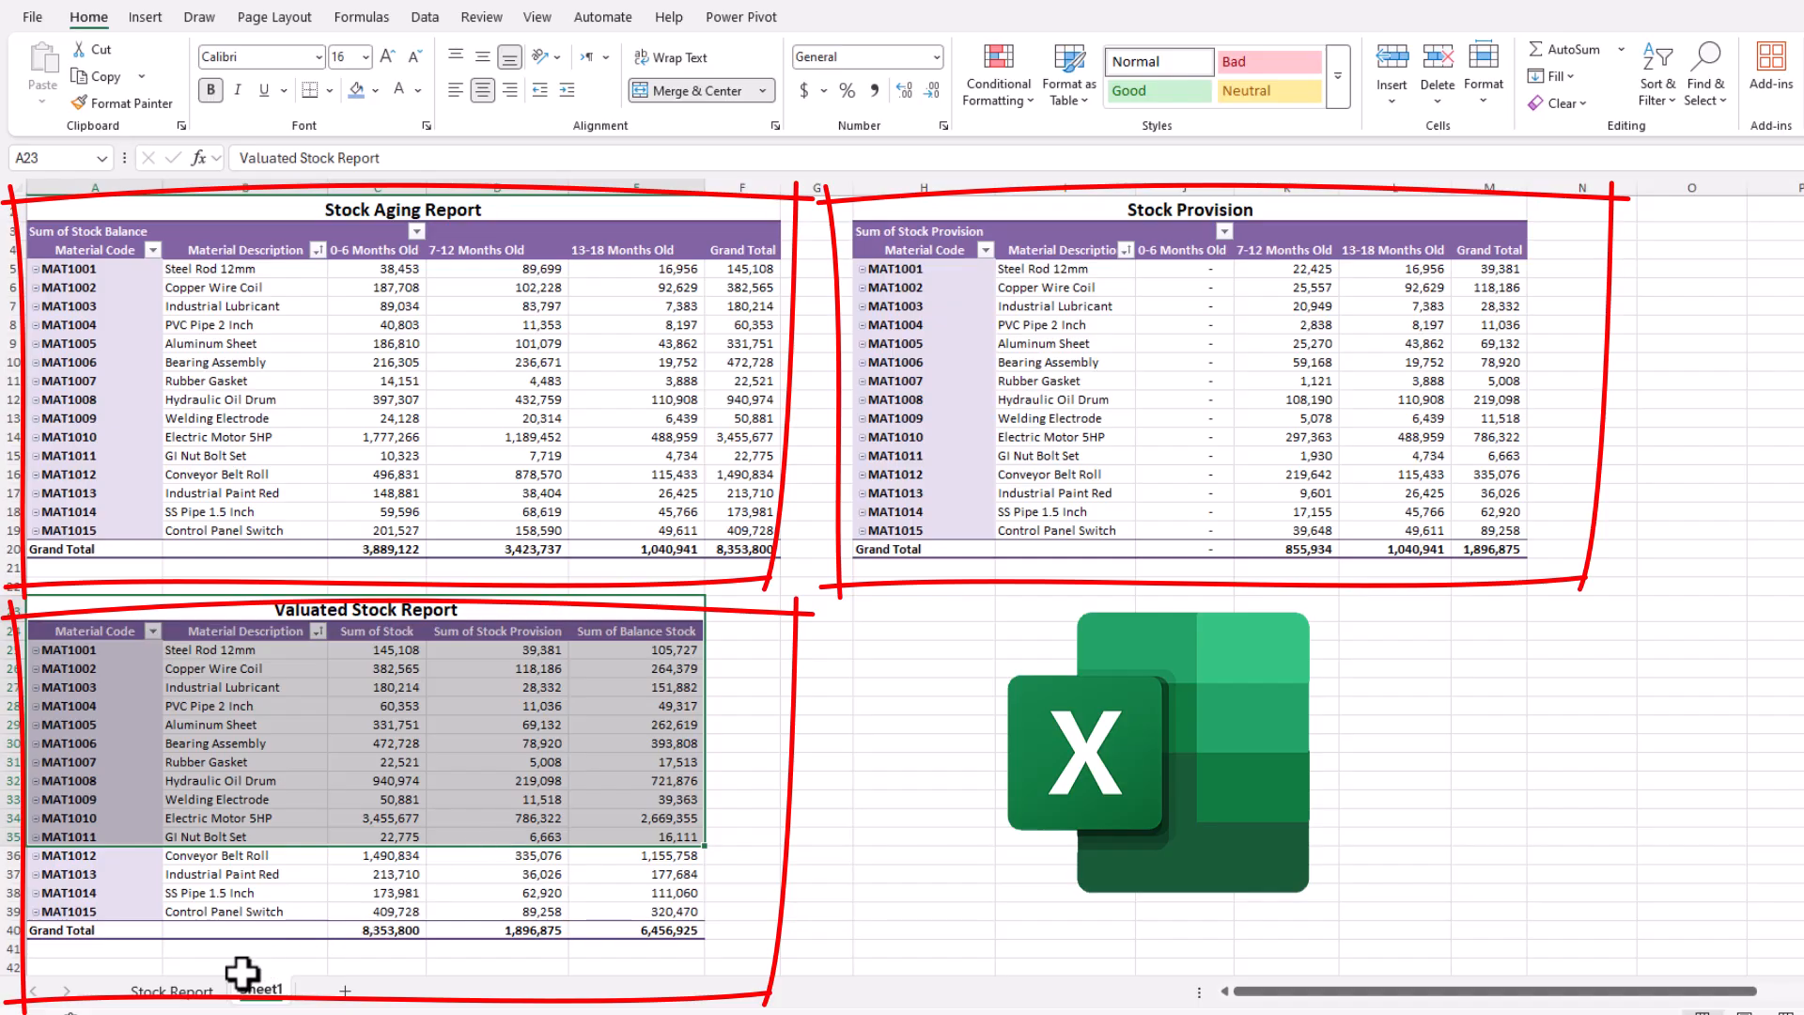
- Examine the sample Stock Aging Report pivot table, including its age-bracket columns and material descriptions
left_click(195, 989)
left_click_drag(148, 216, 470, 841)
left_click(259, 991)
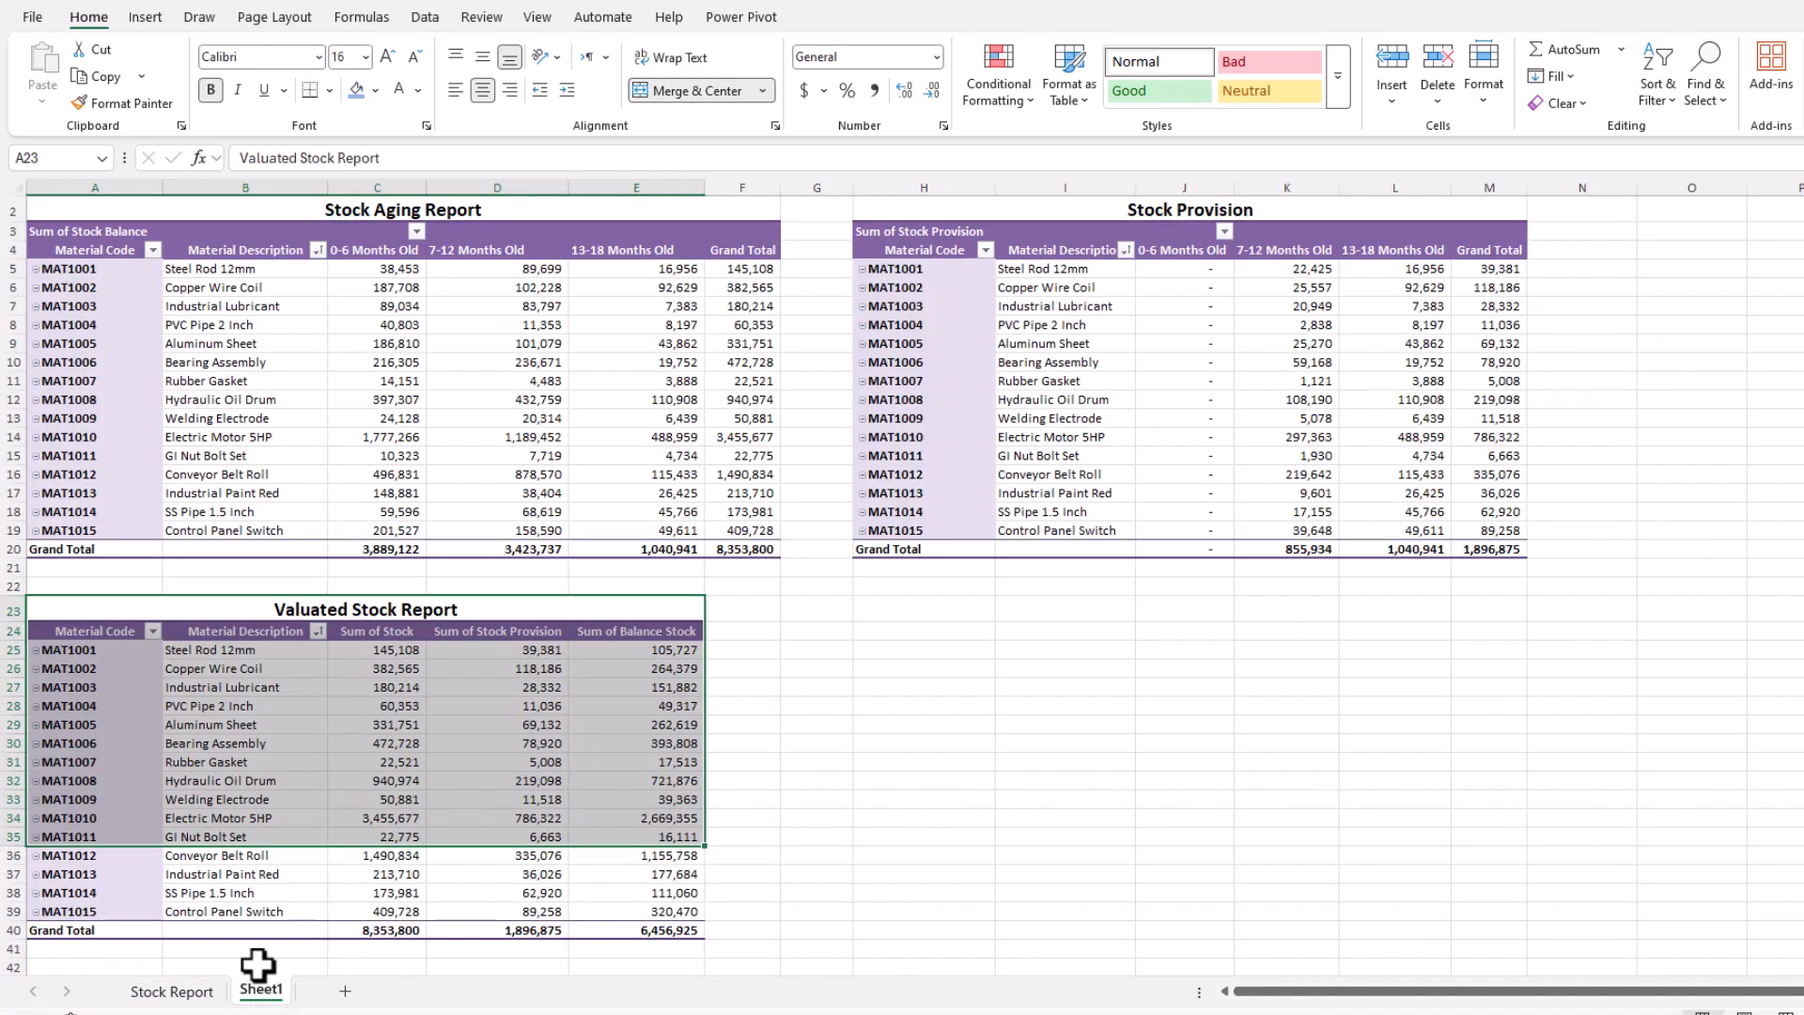
left_click(404, 207)
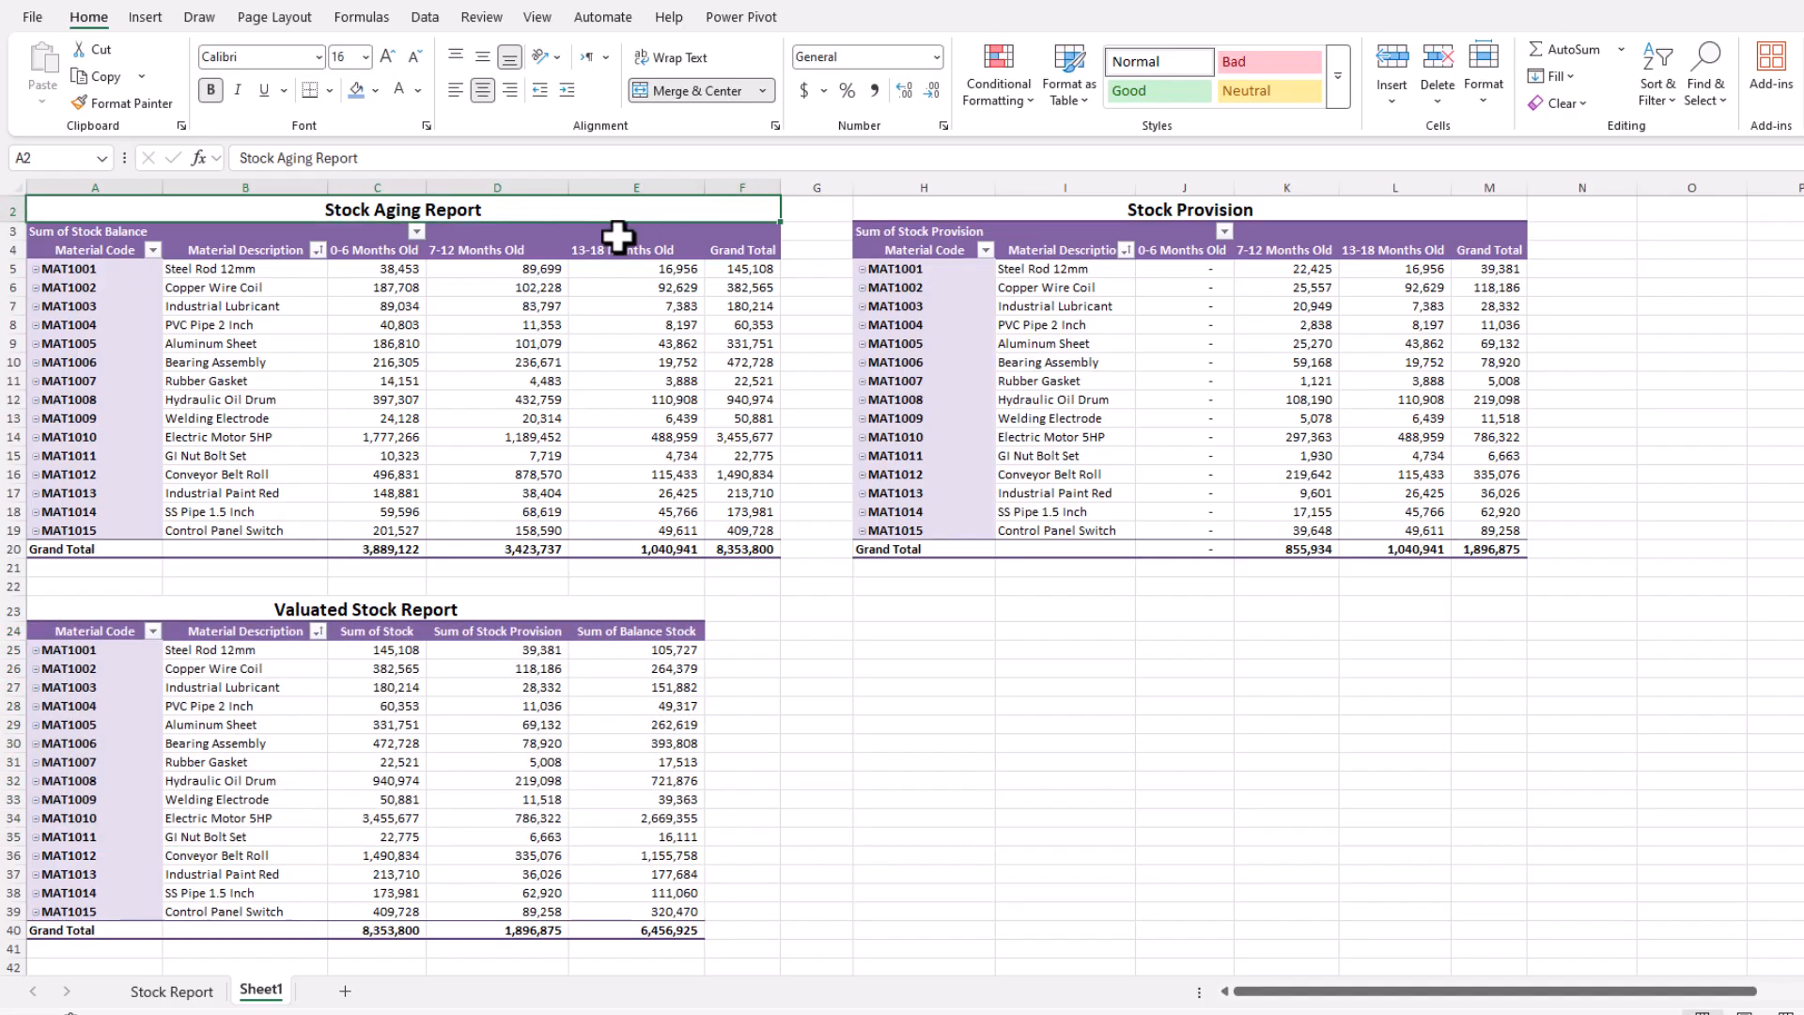
left_click(374, 233)
left_click(495, 233)
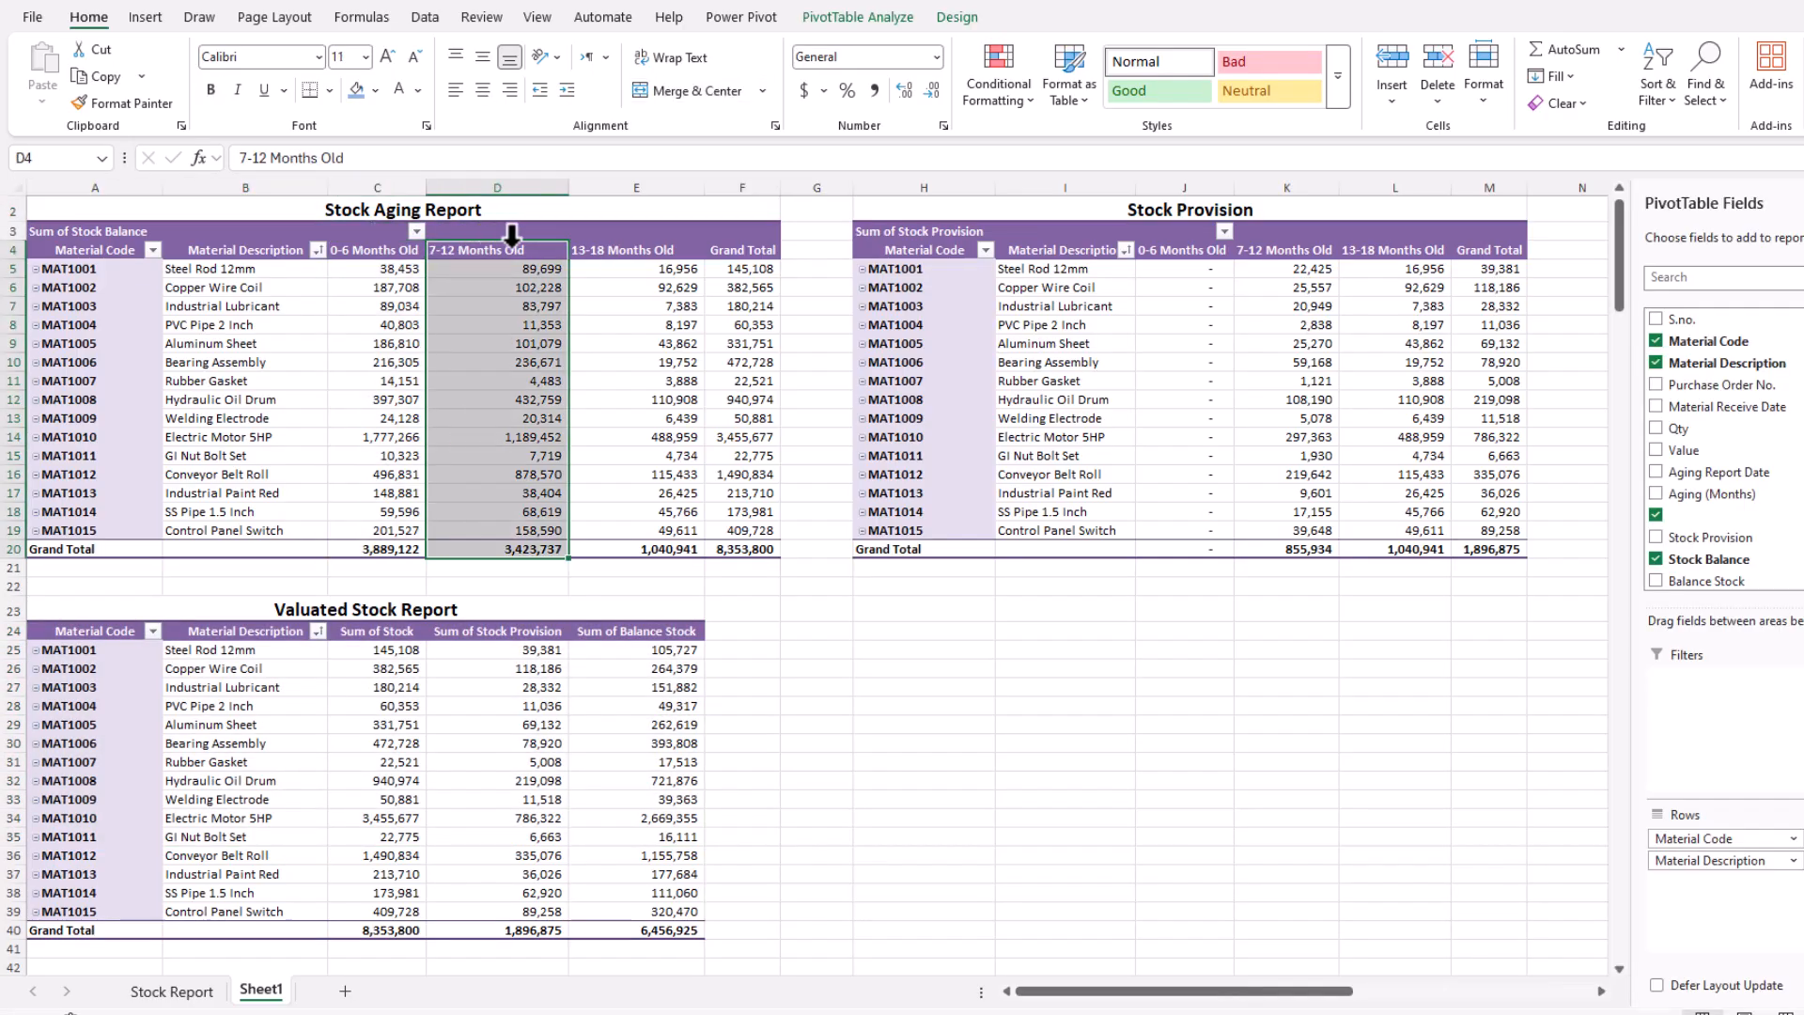
left_click(606, 233)
left_click_drag(225, 325, 226, 419)
left_click(222, 372)
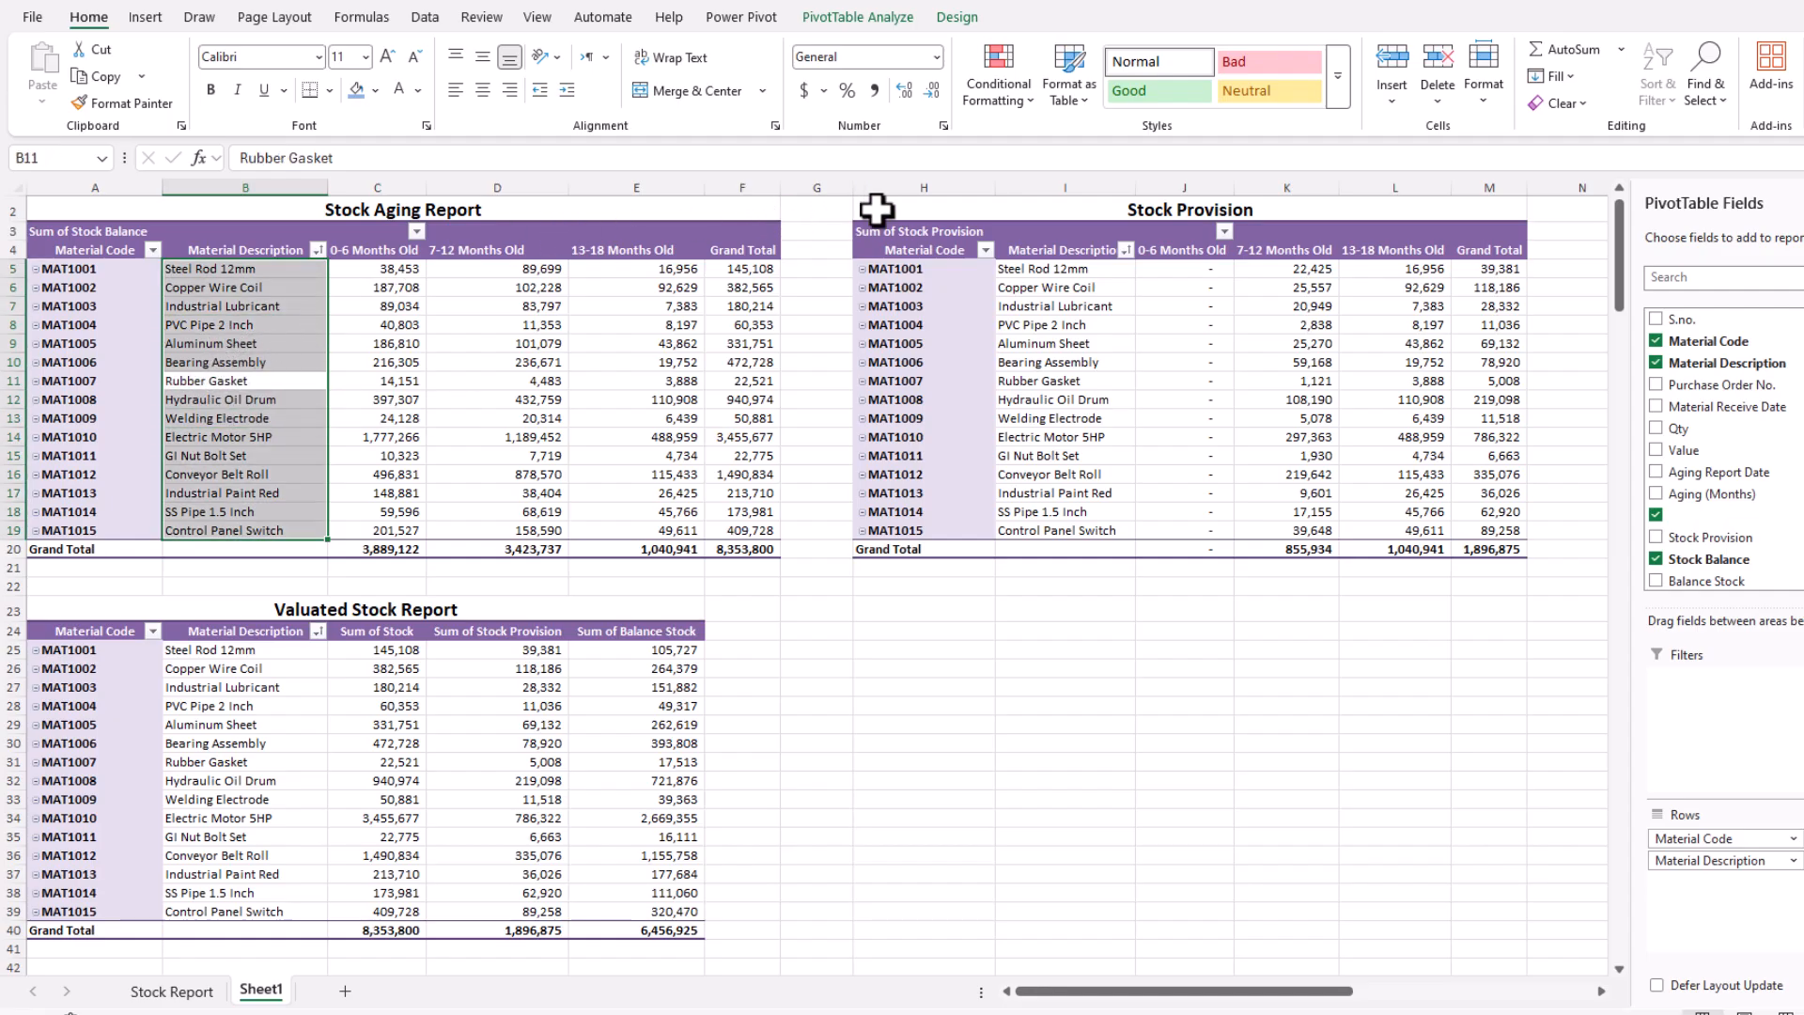
- Examine the Stock Provision columns and the Valuated Stock Report with its Sum of Balance Stock column and grand total
left_click_drag(1299, 269, 1294, 505)
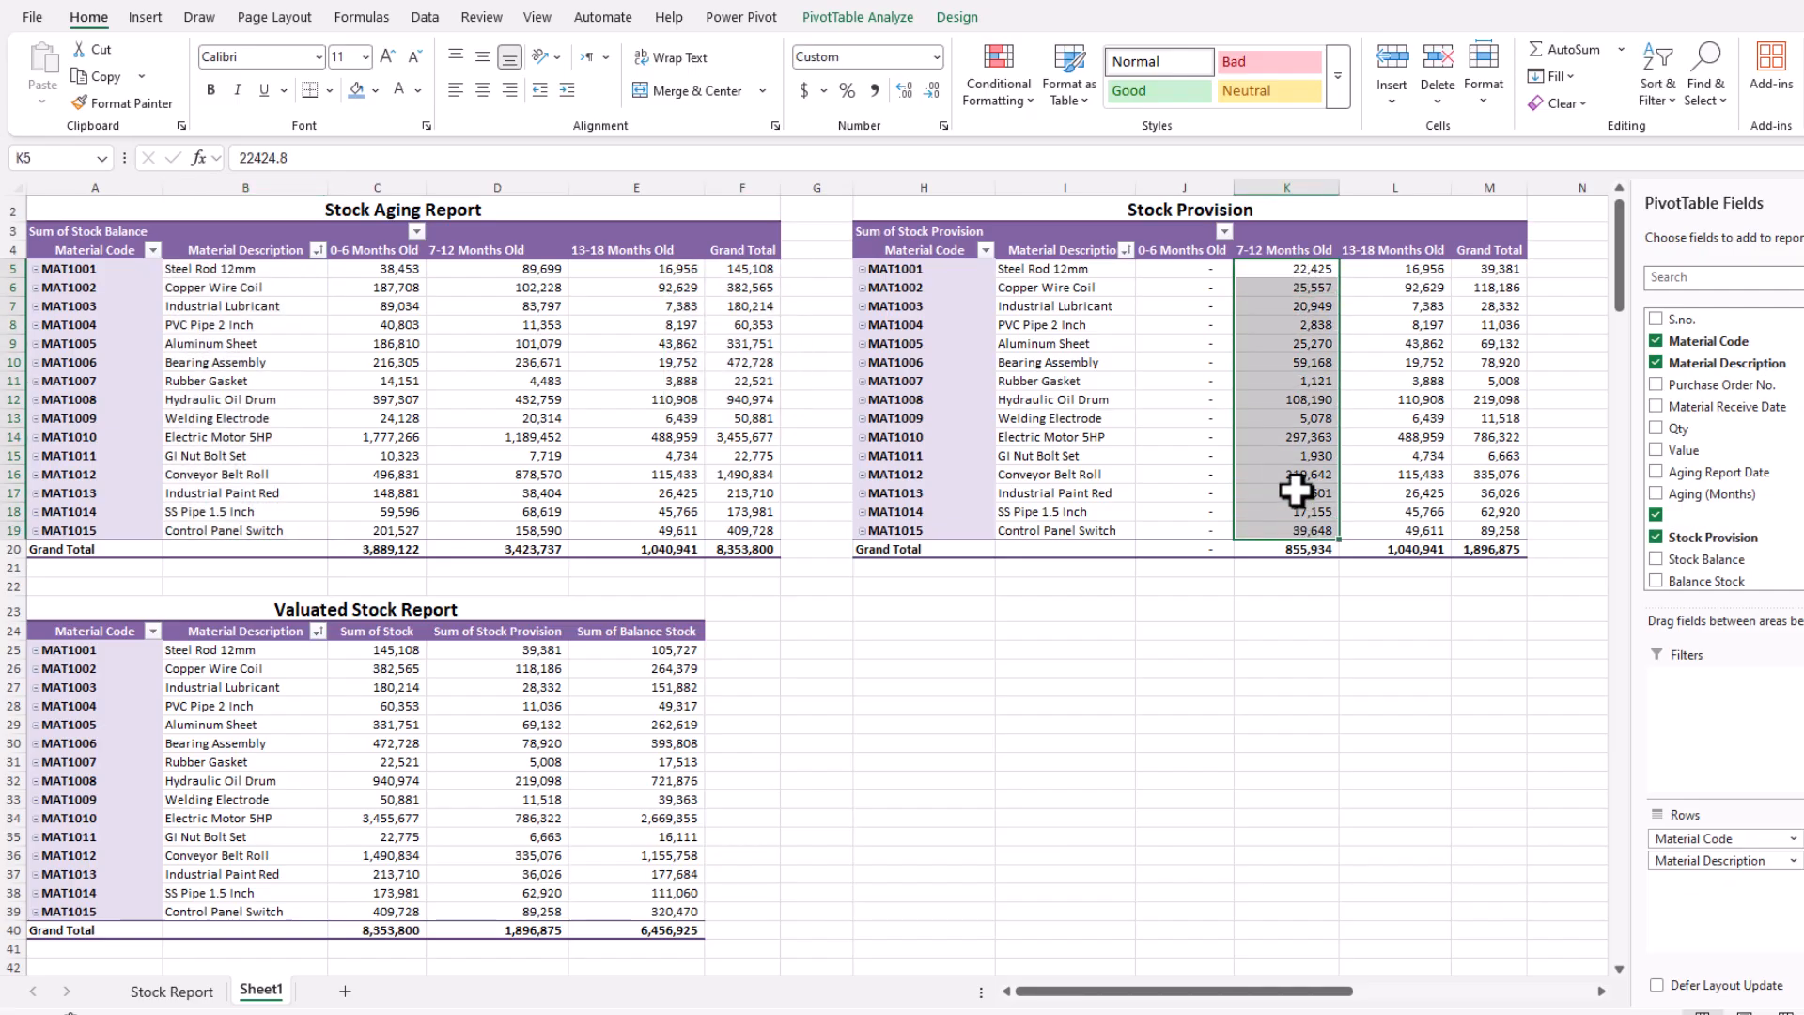
left_click(1389, 232)
left_click(1301, 232)
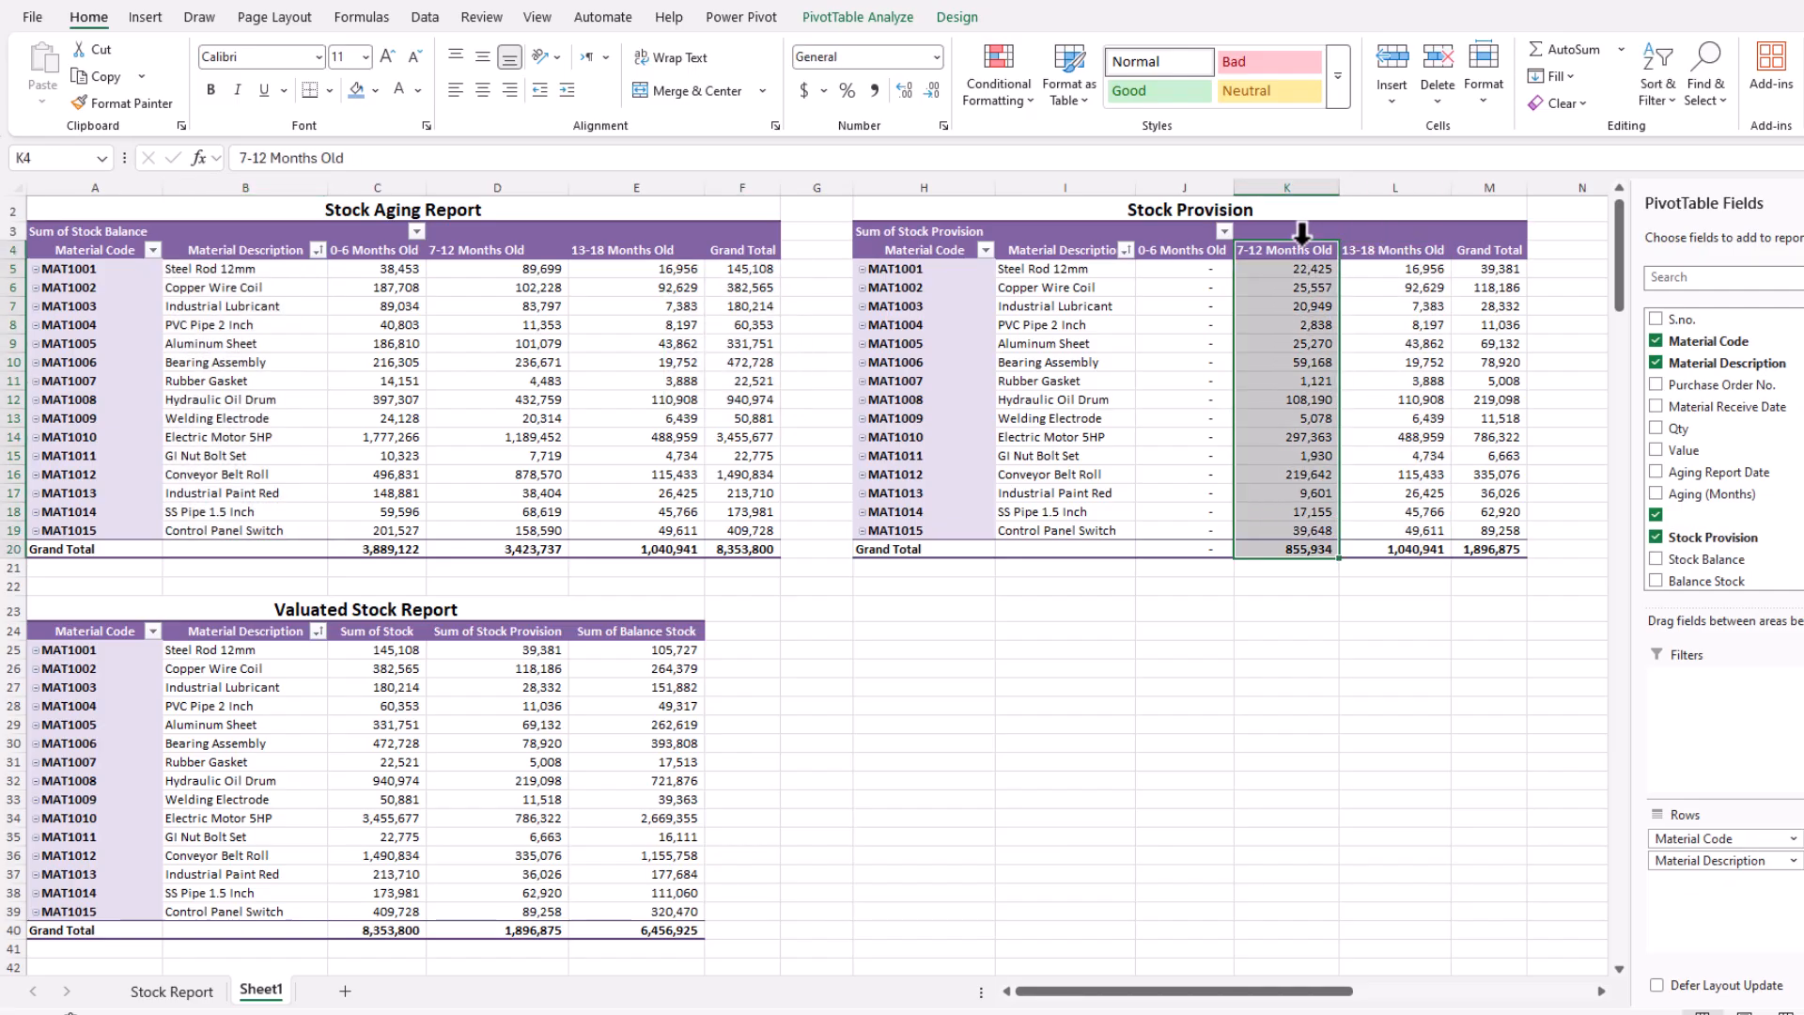
left_click(1072, 310)
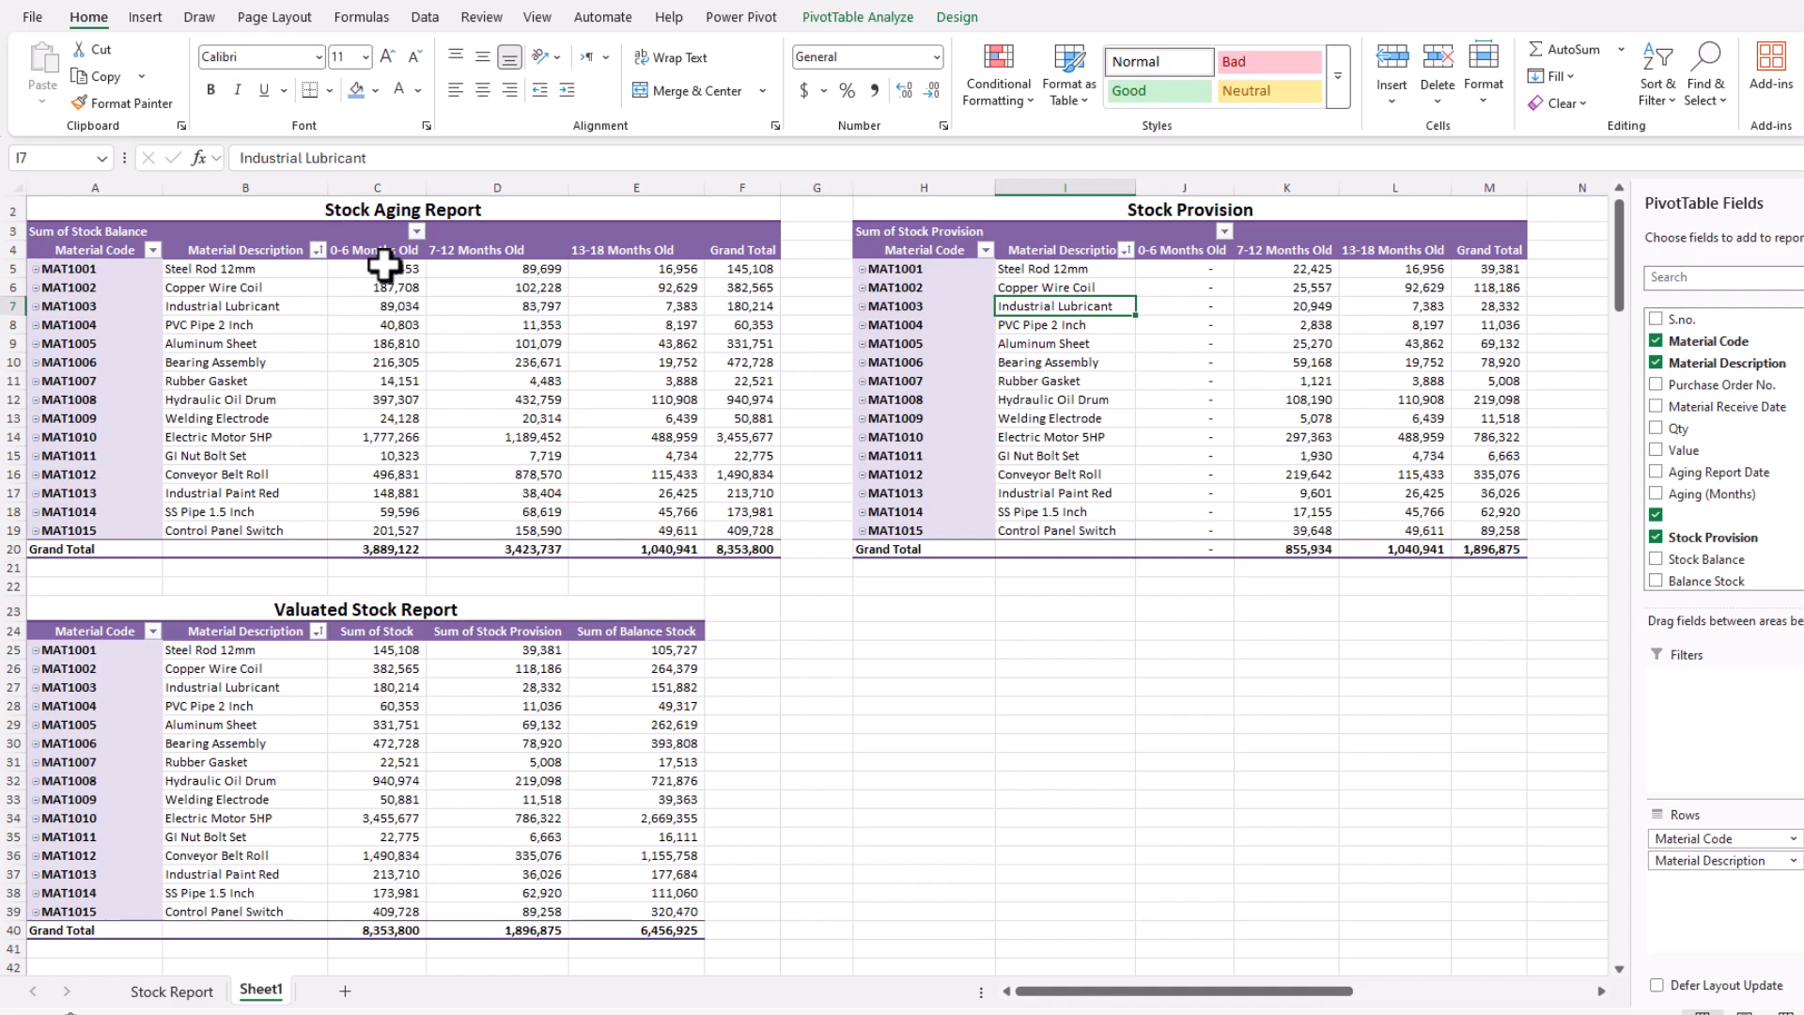
mouse_move(319, 216)
left_mouse_down()
mouse_move(1043, 403)
mouse_move(1232, 528)
mouse_move(1226, 551)
left_mouse_up()
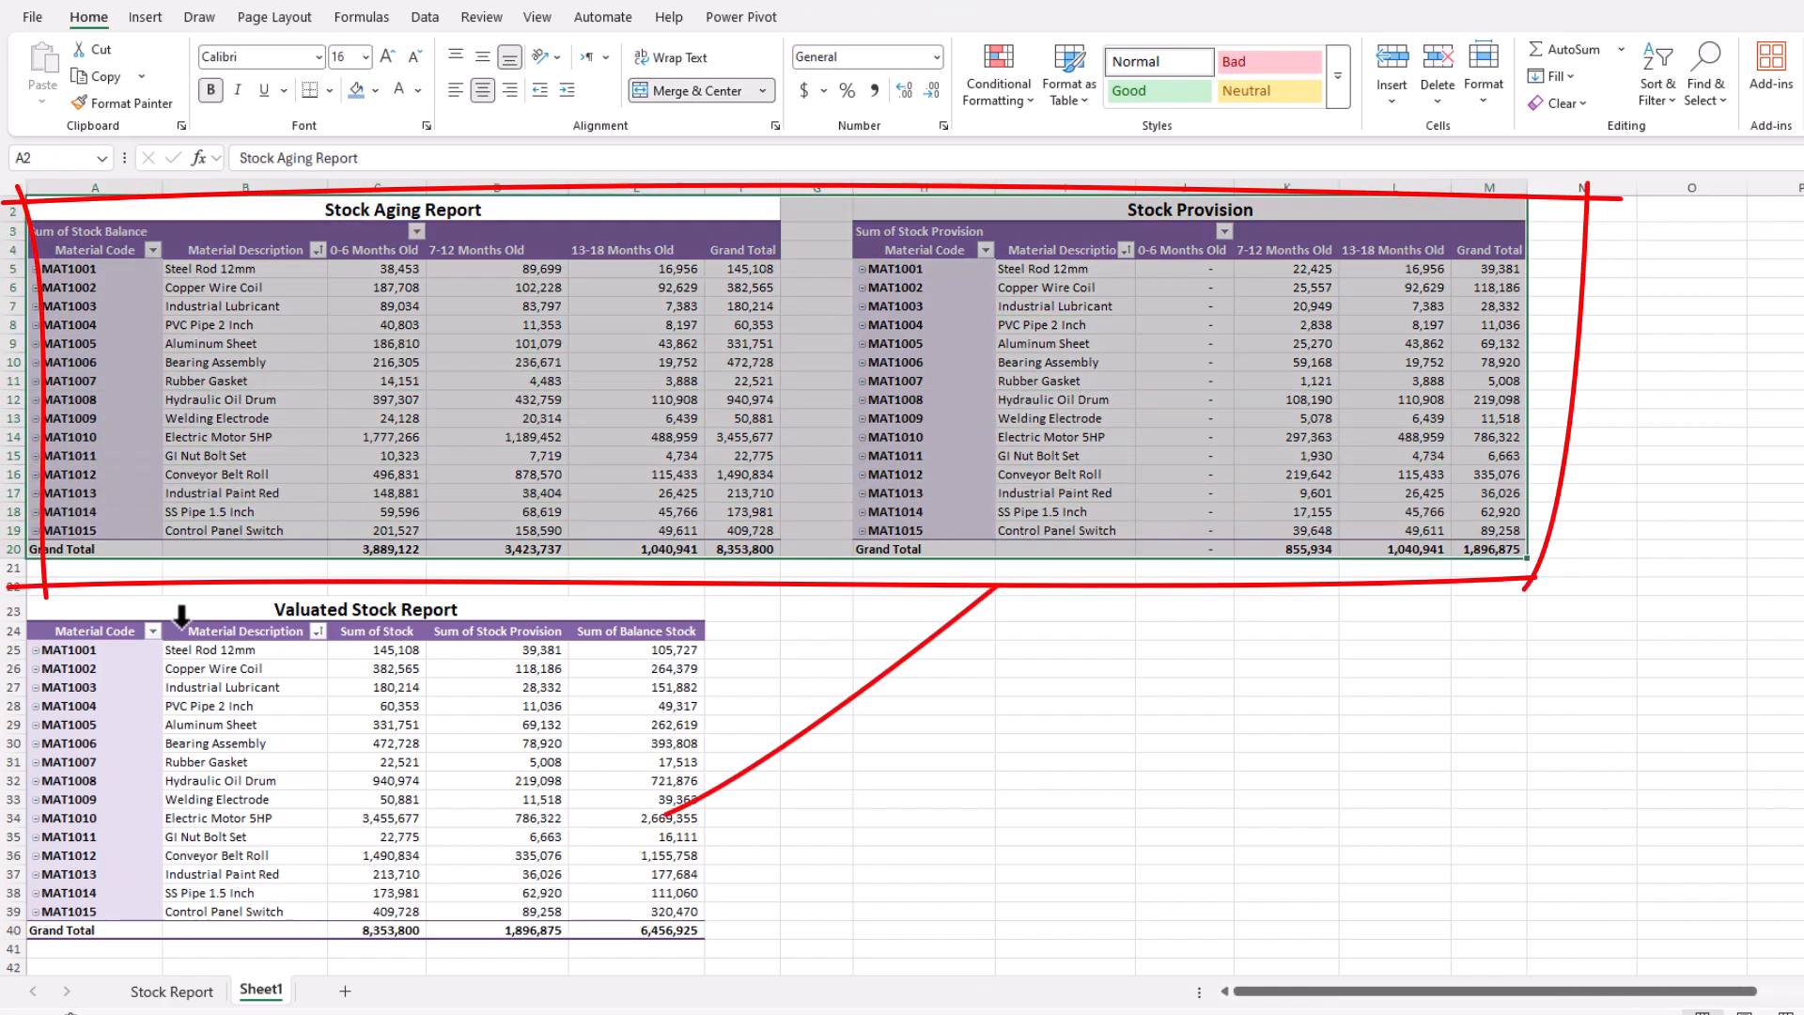
left_click_drag(177, 613, 412, 908)
left_click_drag(385, 681, 363, 870)
left_click(677, 932)
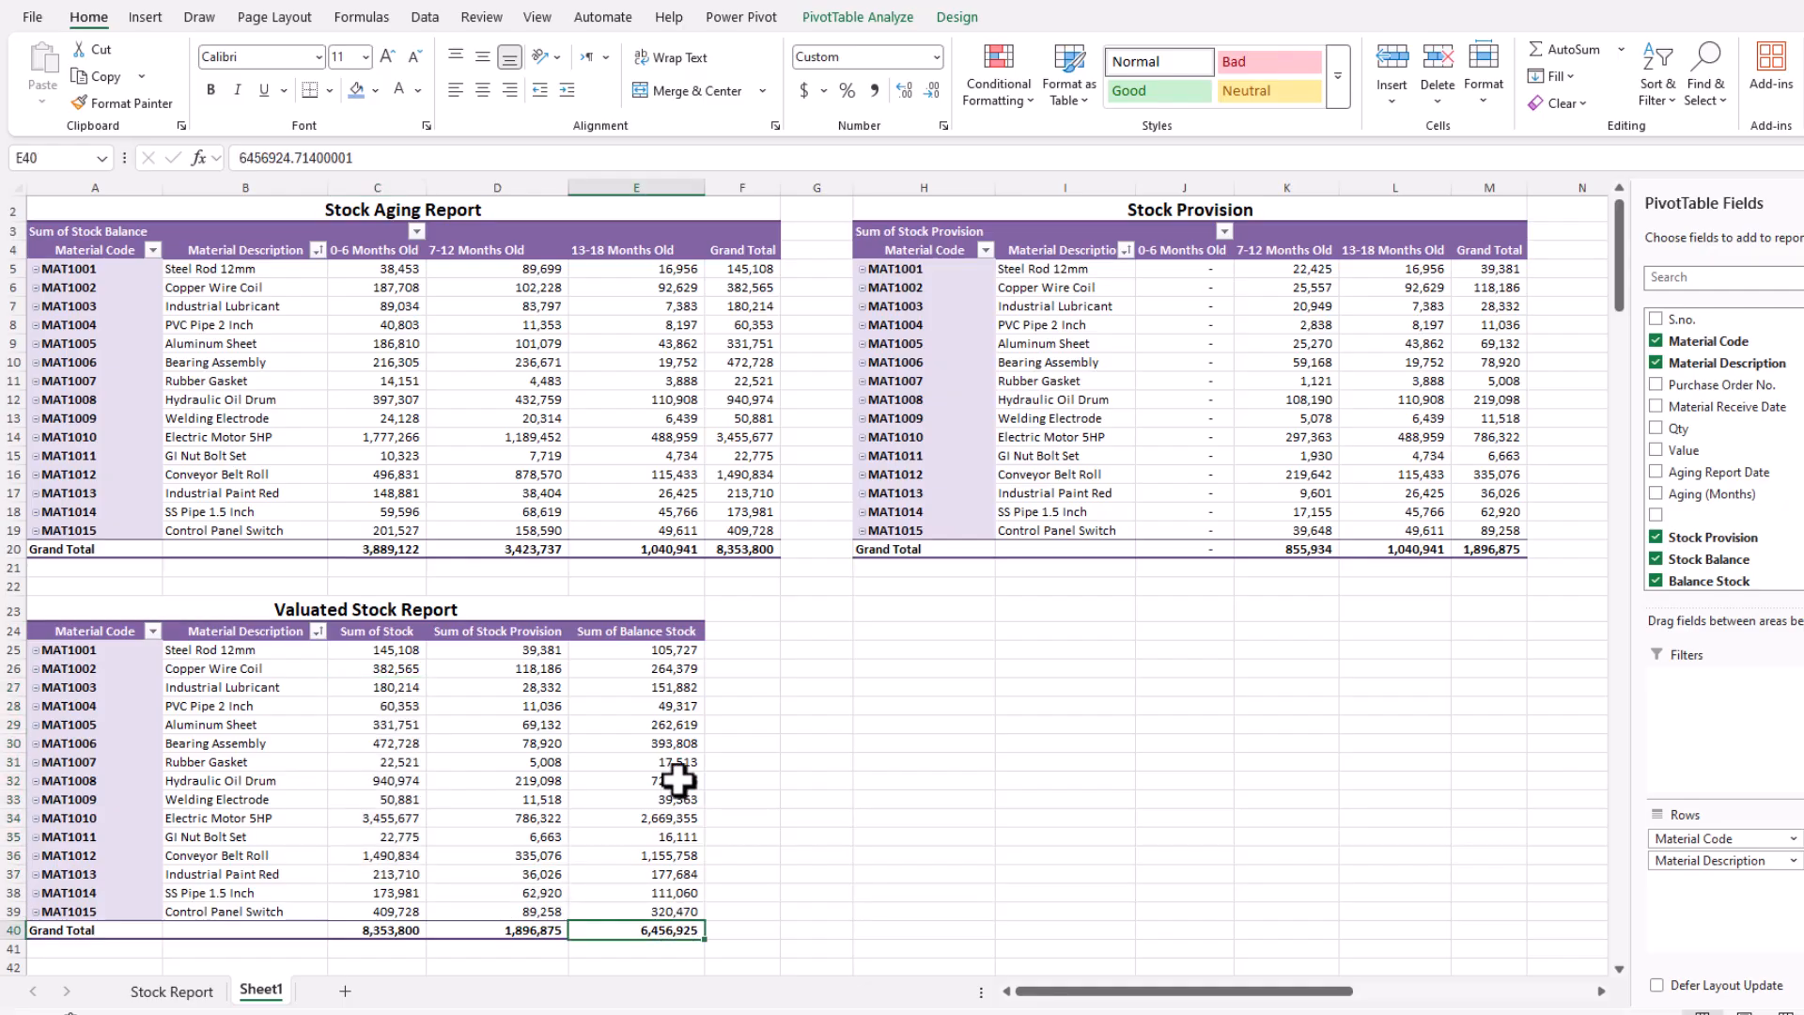
left_click_drag(686, 651, 663, 931)
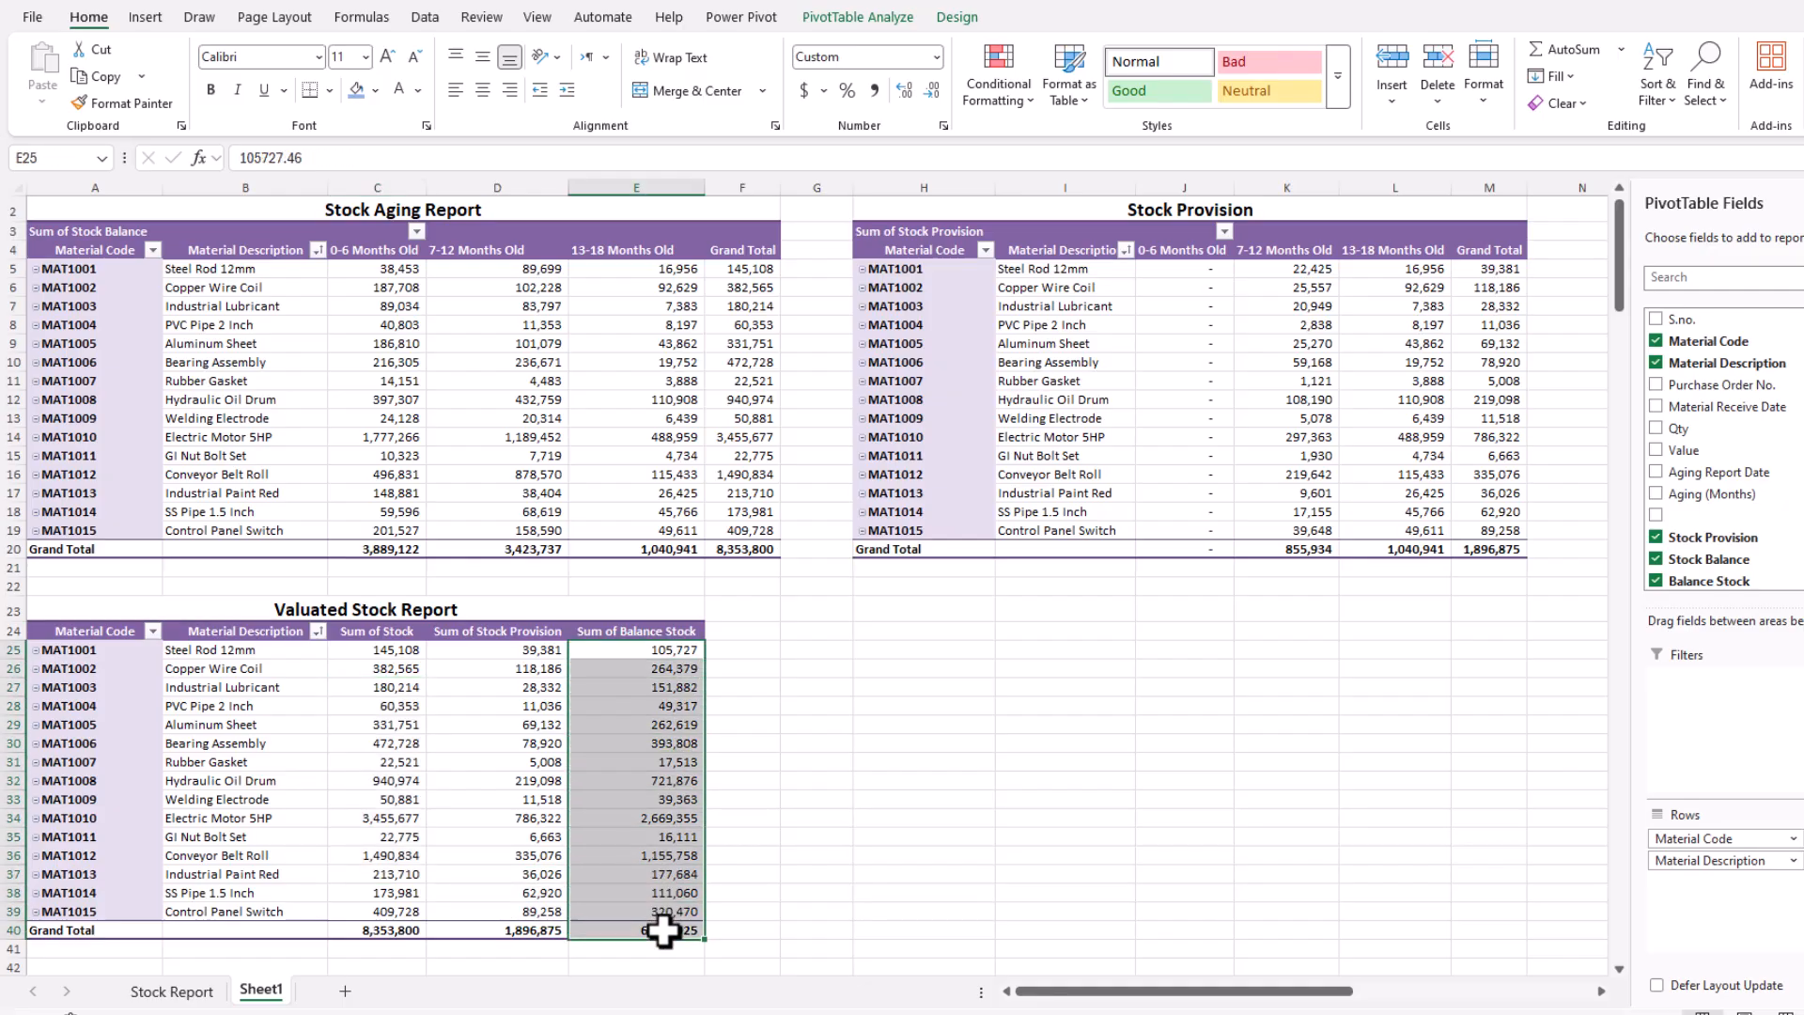
left_click(664, 931)
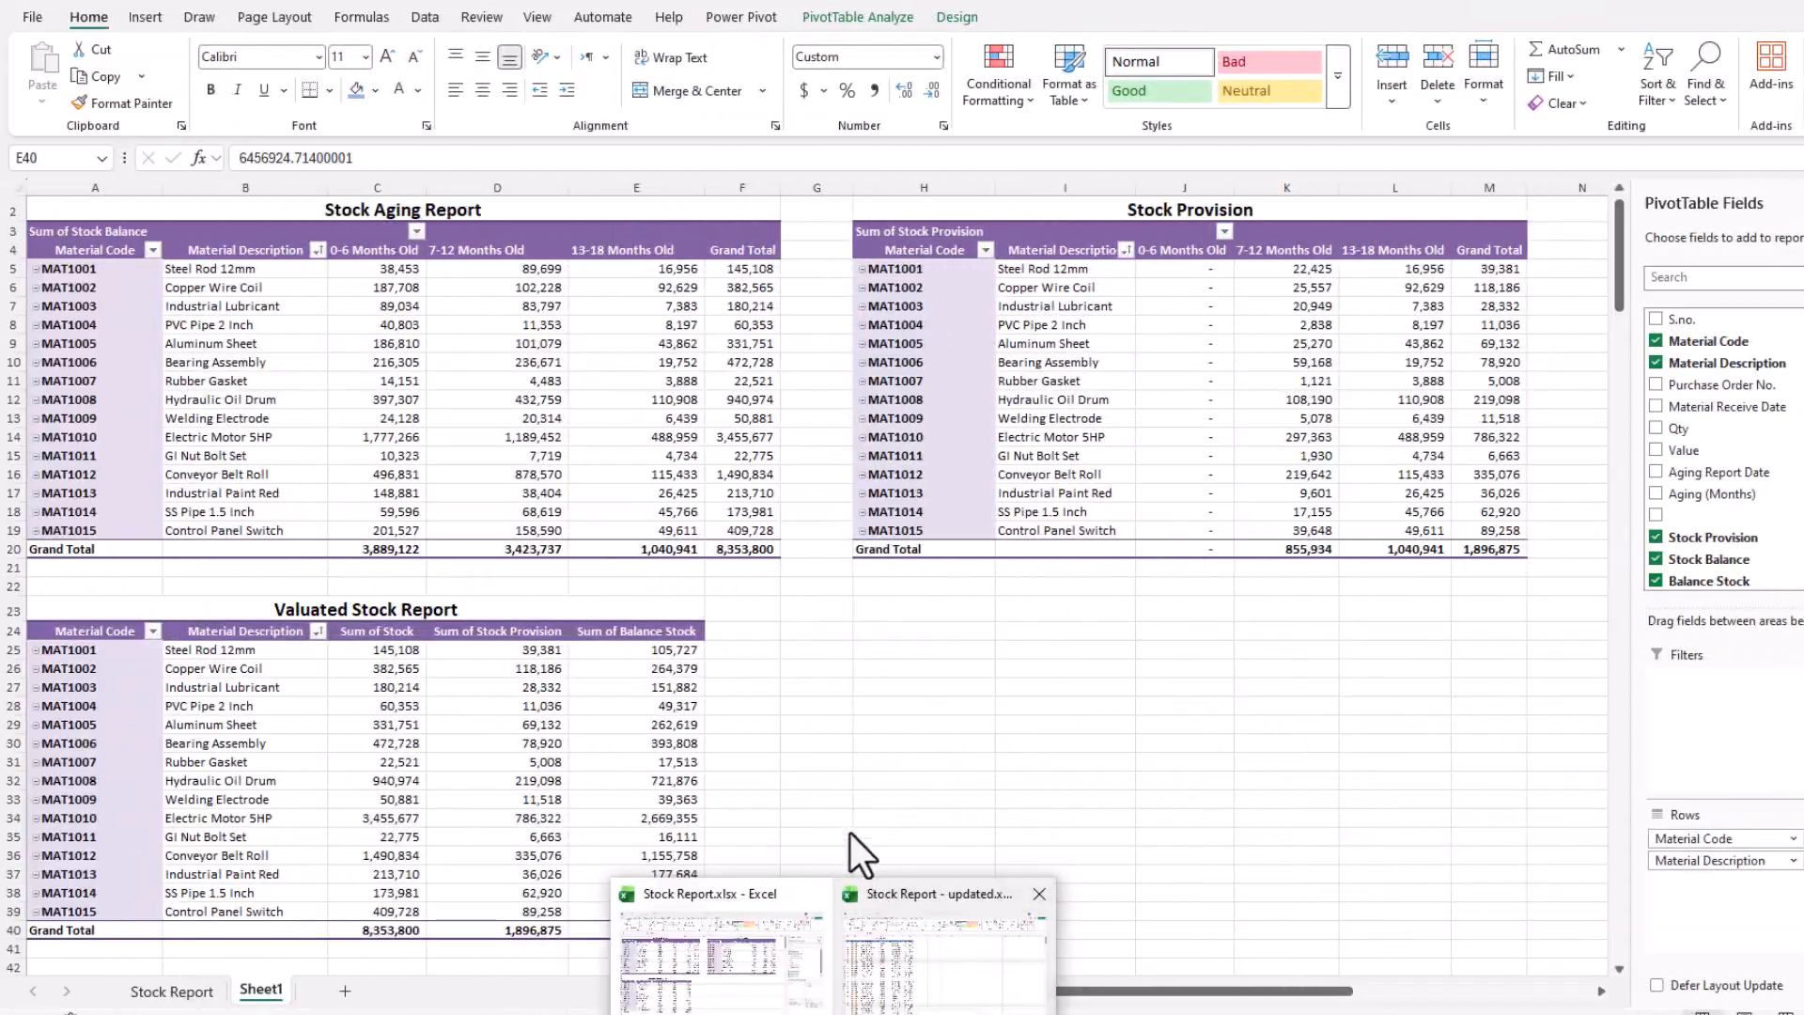
- Switch to the Stock Report - updated workbook and review its material code, description, purchase order, receive date and value columns
left_click(869, 916)
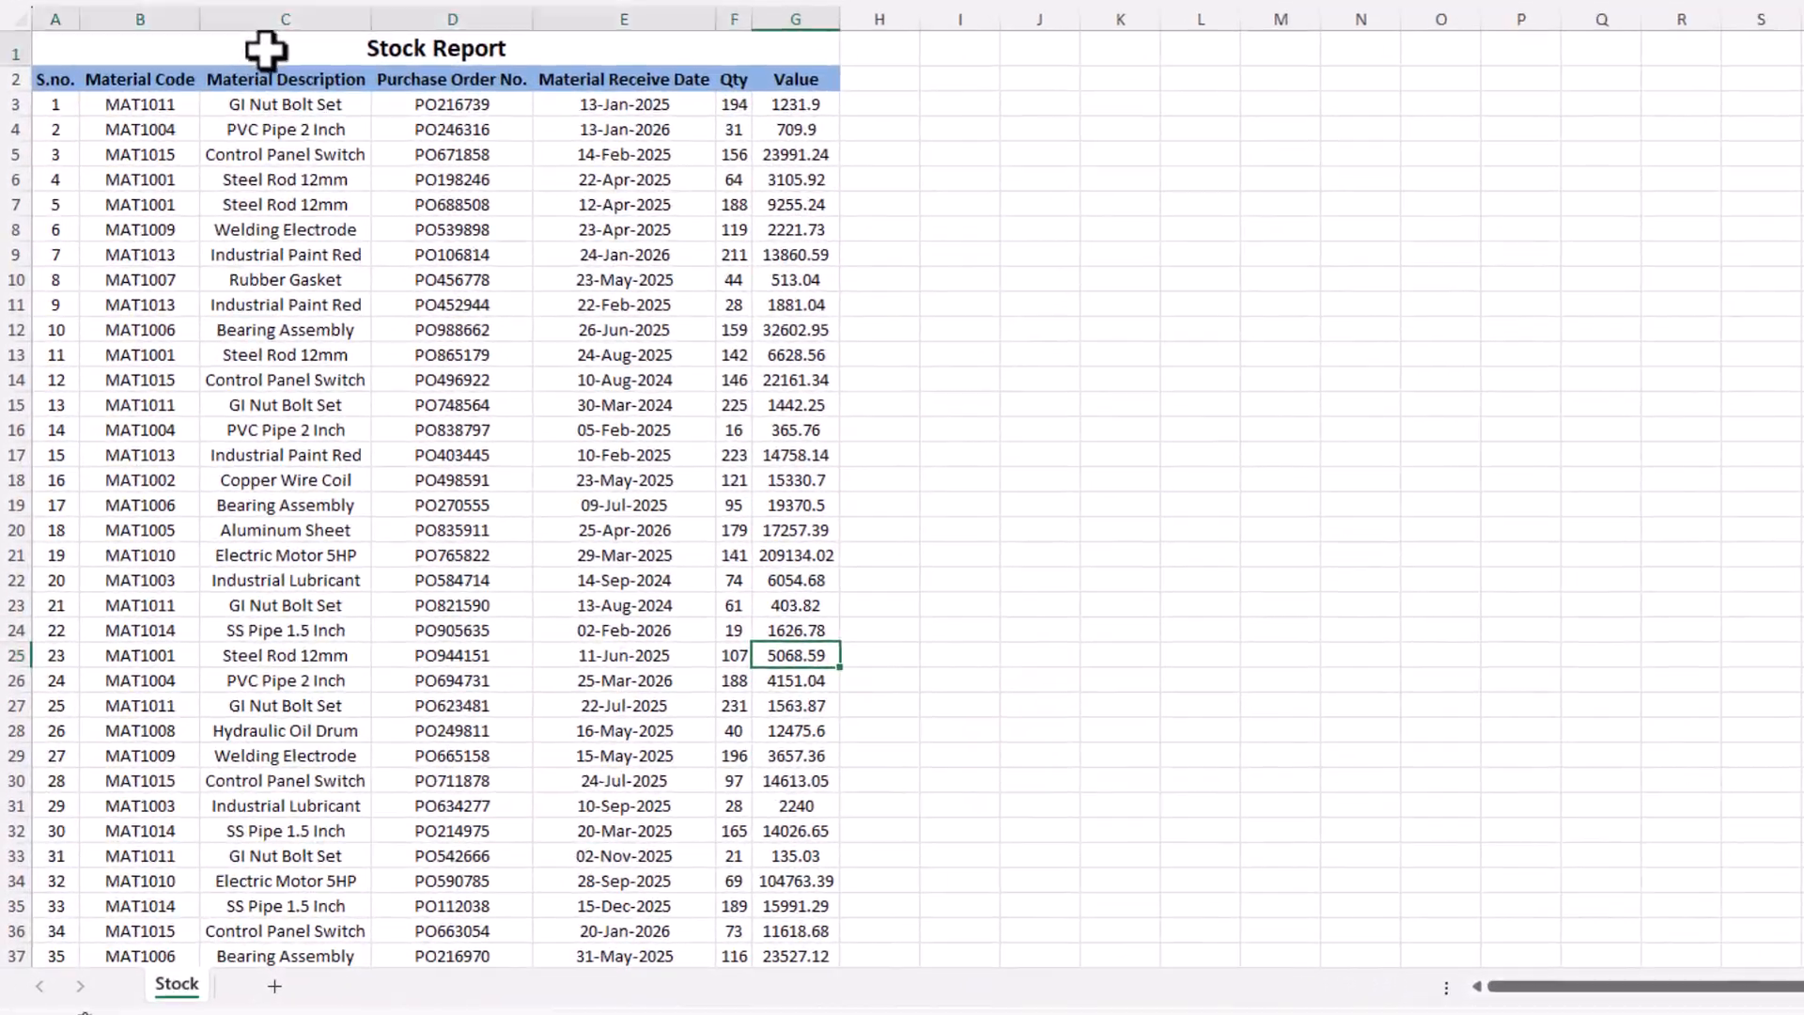
left_click_drag(210, 211, 476, 737)
left_click_drag(575, 680, 572, 701)
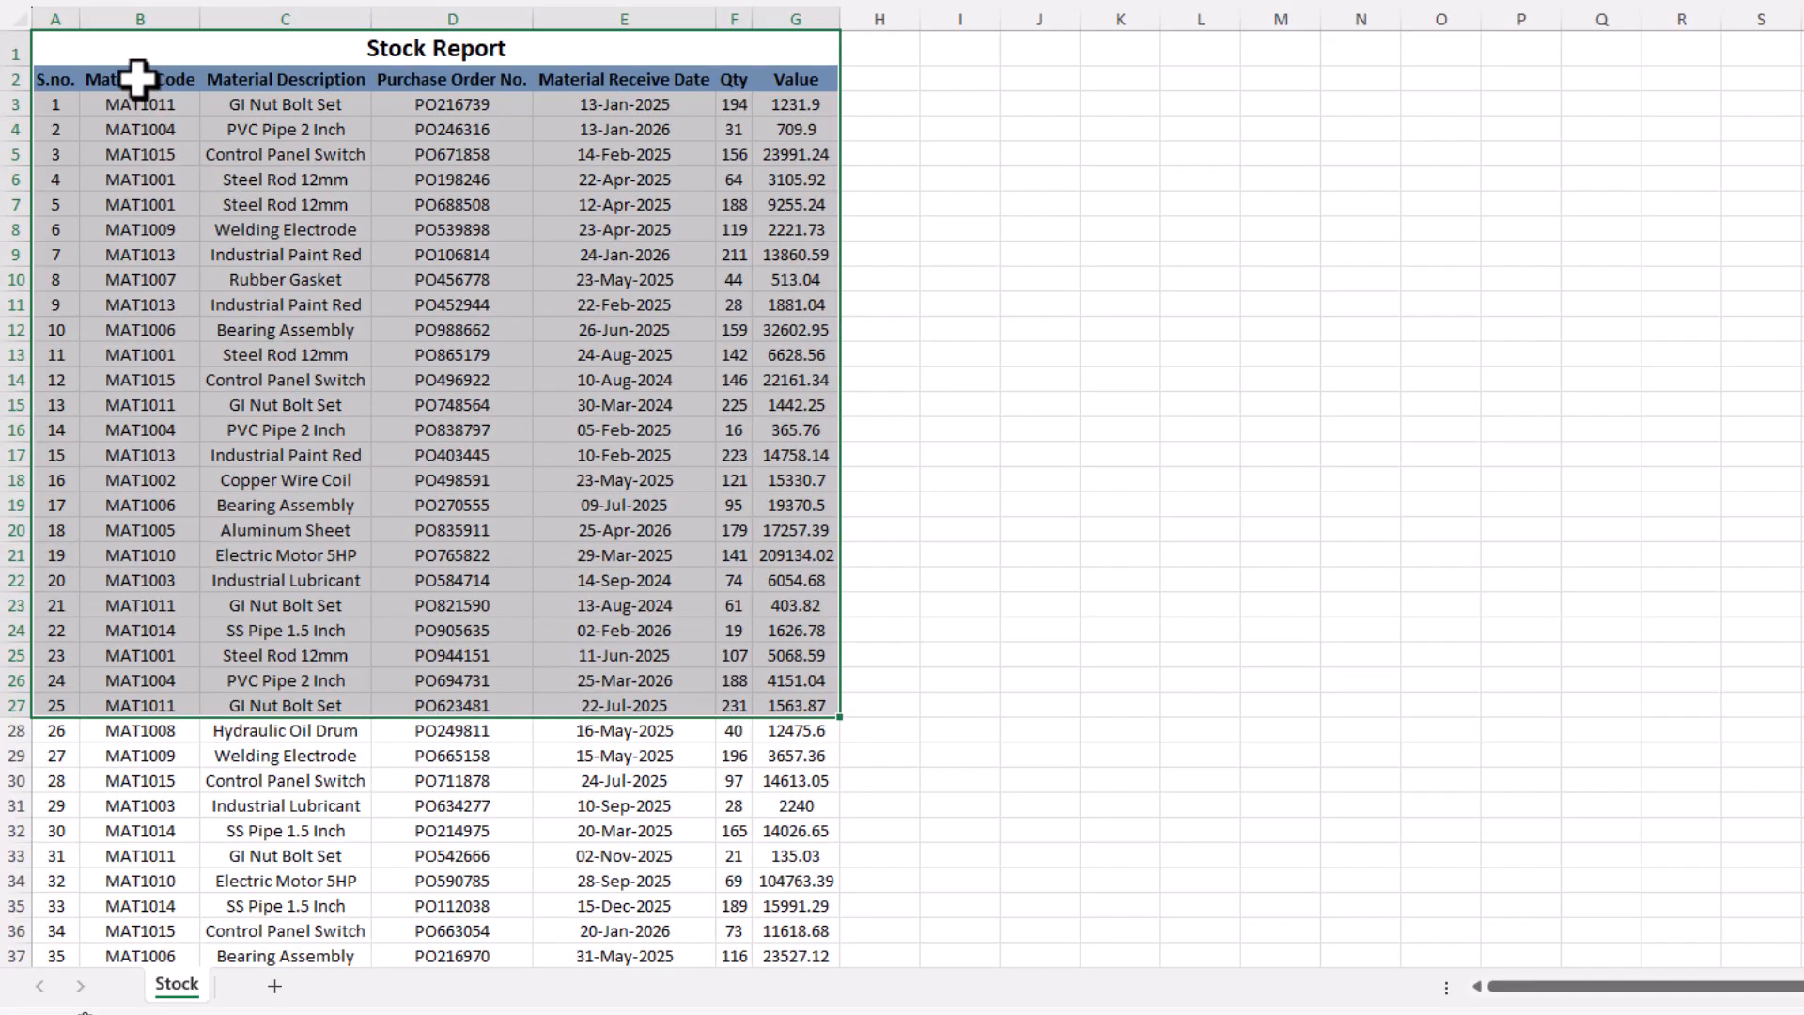
left_click_drag(124, 72, 763, 362)
left_click_drag(141, 79, 150, 429)
left_click_drag(310, 94, 268, 354)
left_click_drag(272, 226, 294, 544)
left_click_drag(512, 129, 294, 422)
left_click_drag(640, 129, 611, 475)
left_click_drag(314, 137, 375, 400)
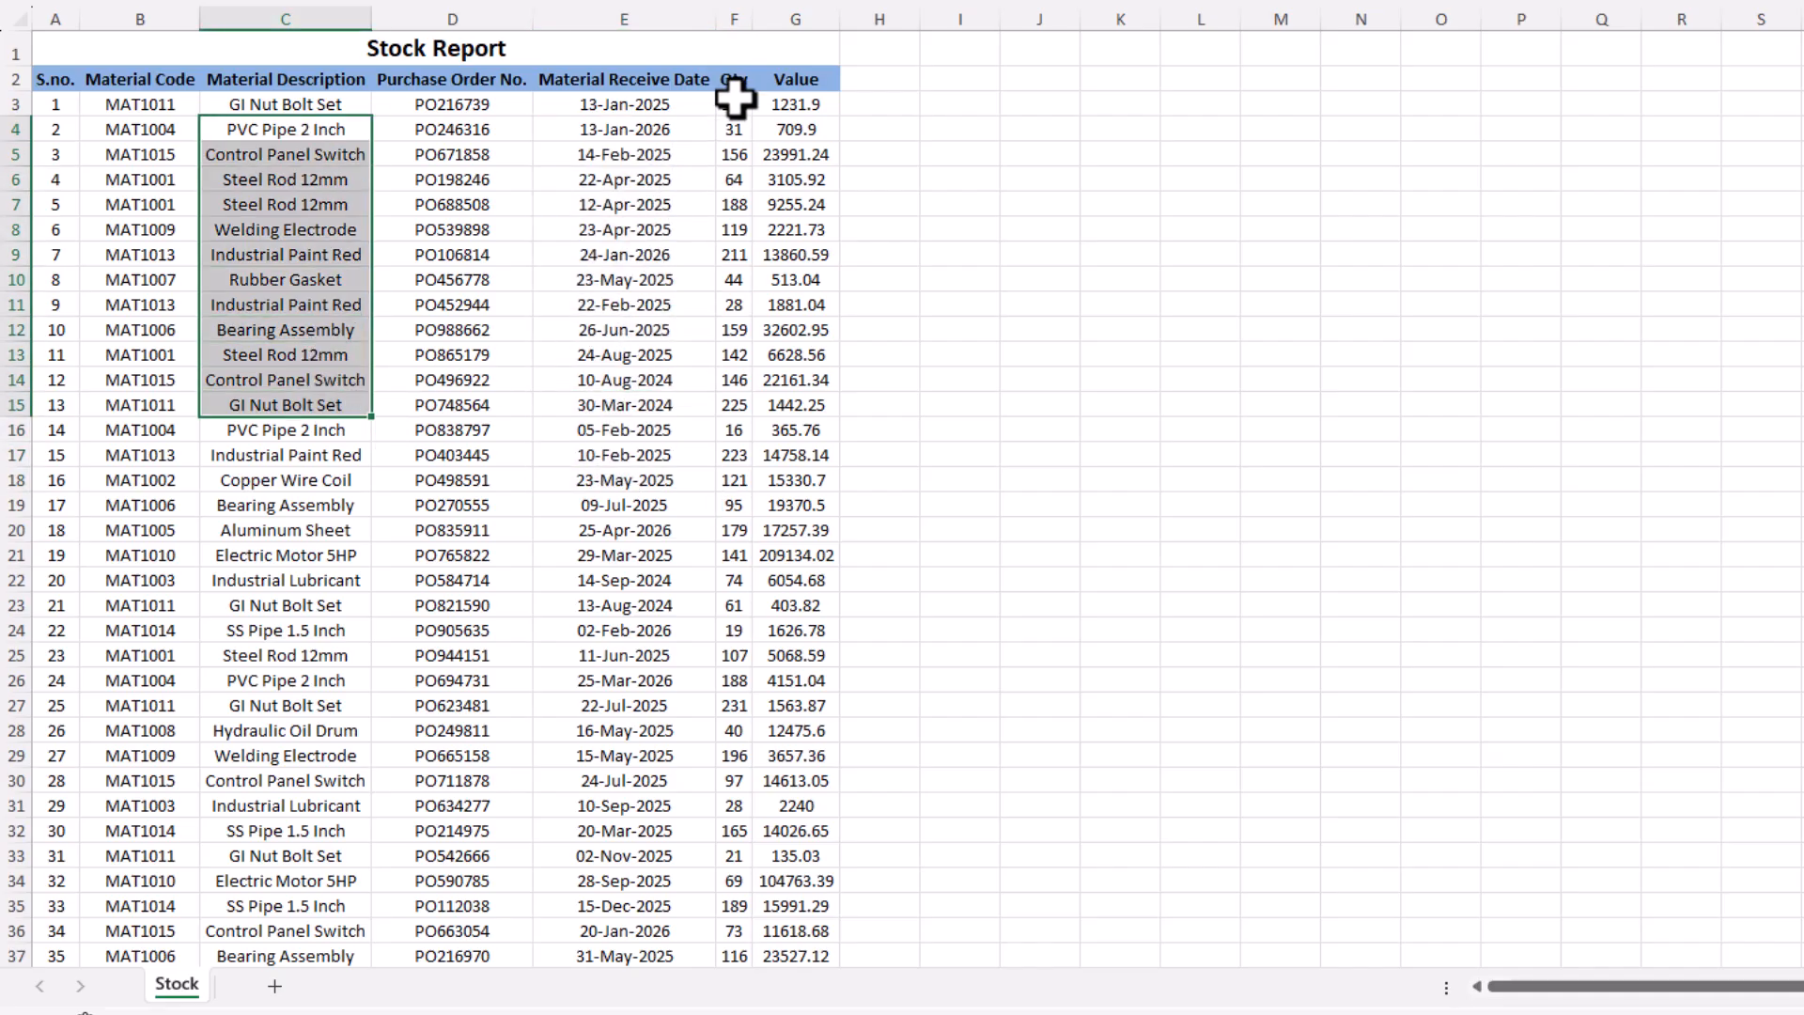
left_click(282, 106)
left_click(766, 103)
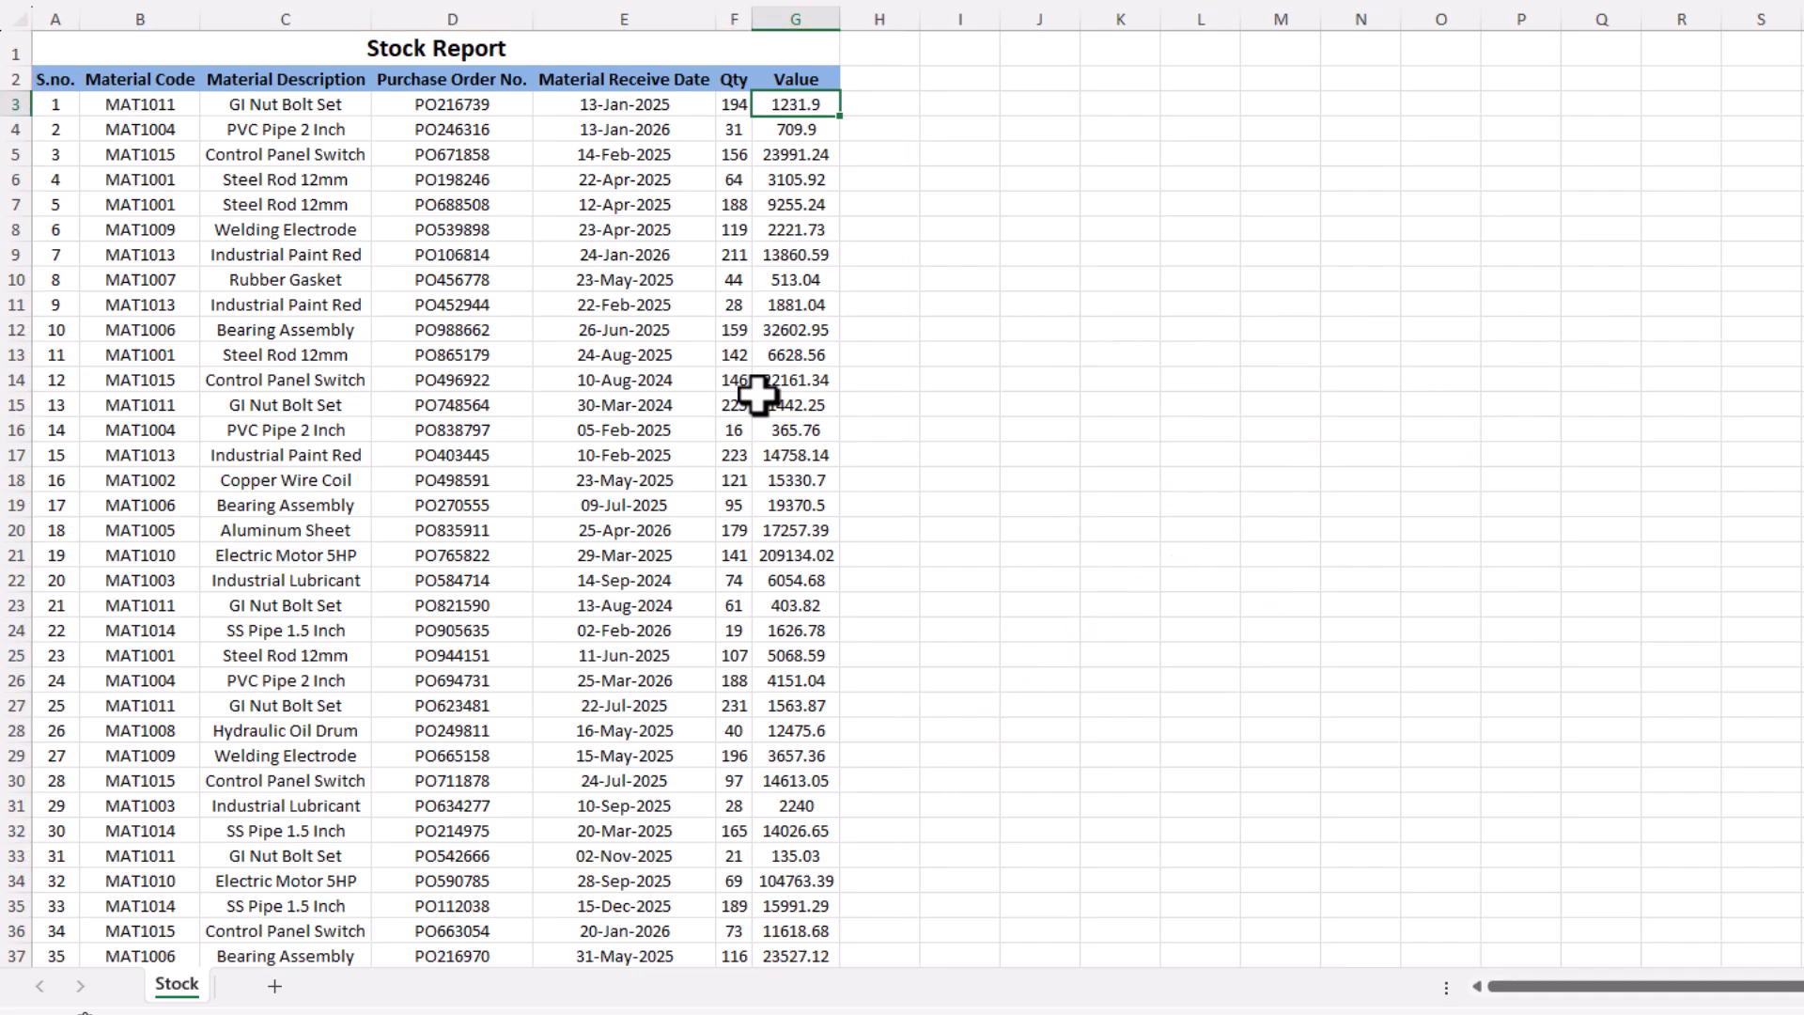
- Review the Material Receive Date column against the individual items in the Material Description column
left_click_drag(627, 105, 644, 391)
left_click(633, 229)
left_click(316, 255)
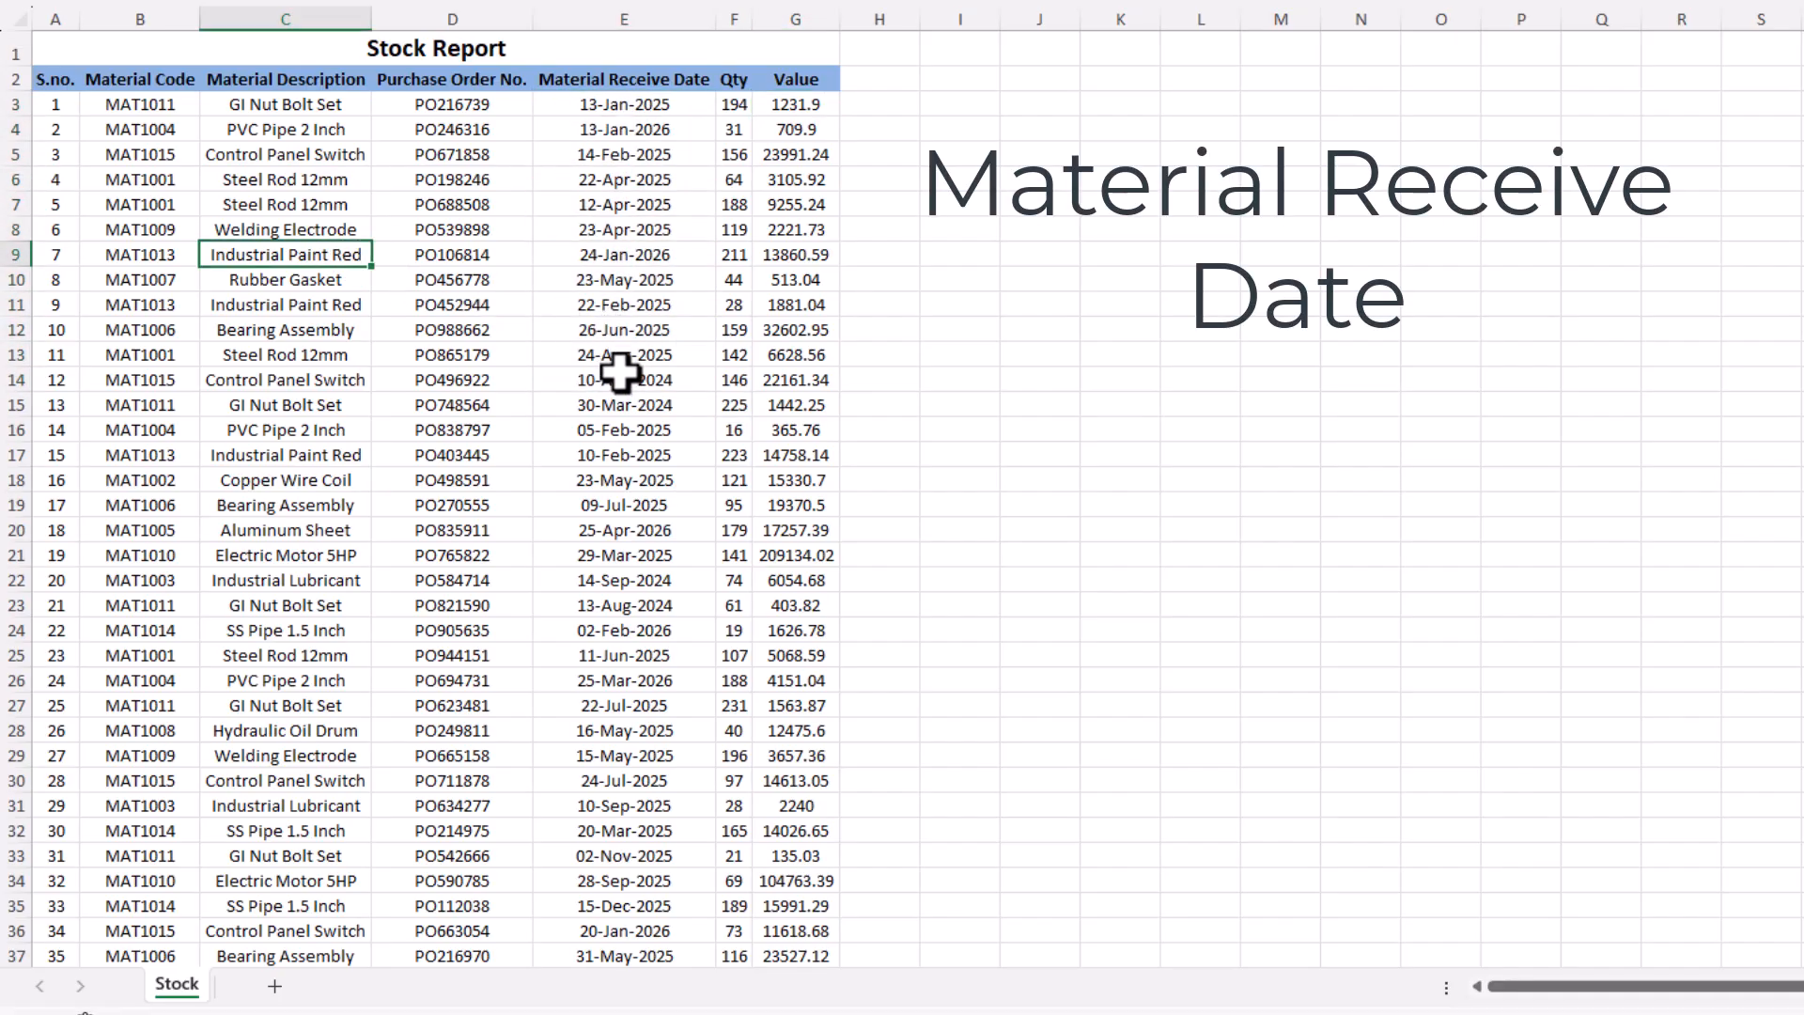
left_click(324, 207)
left_click(333, 156)
left_click(324, 255)
left_click(324, 306)
left_click(325, 331)
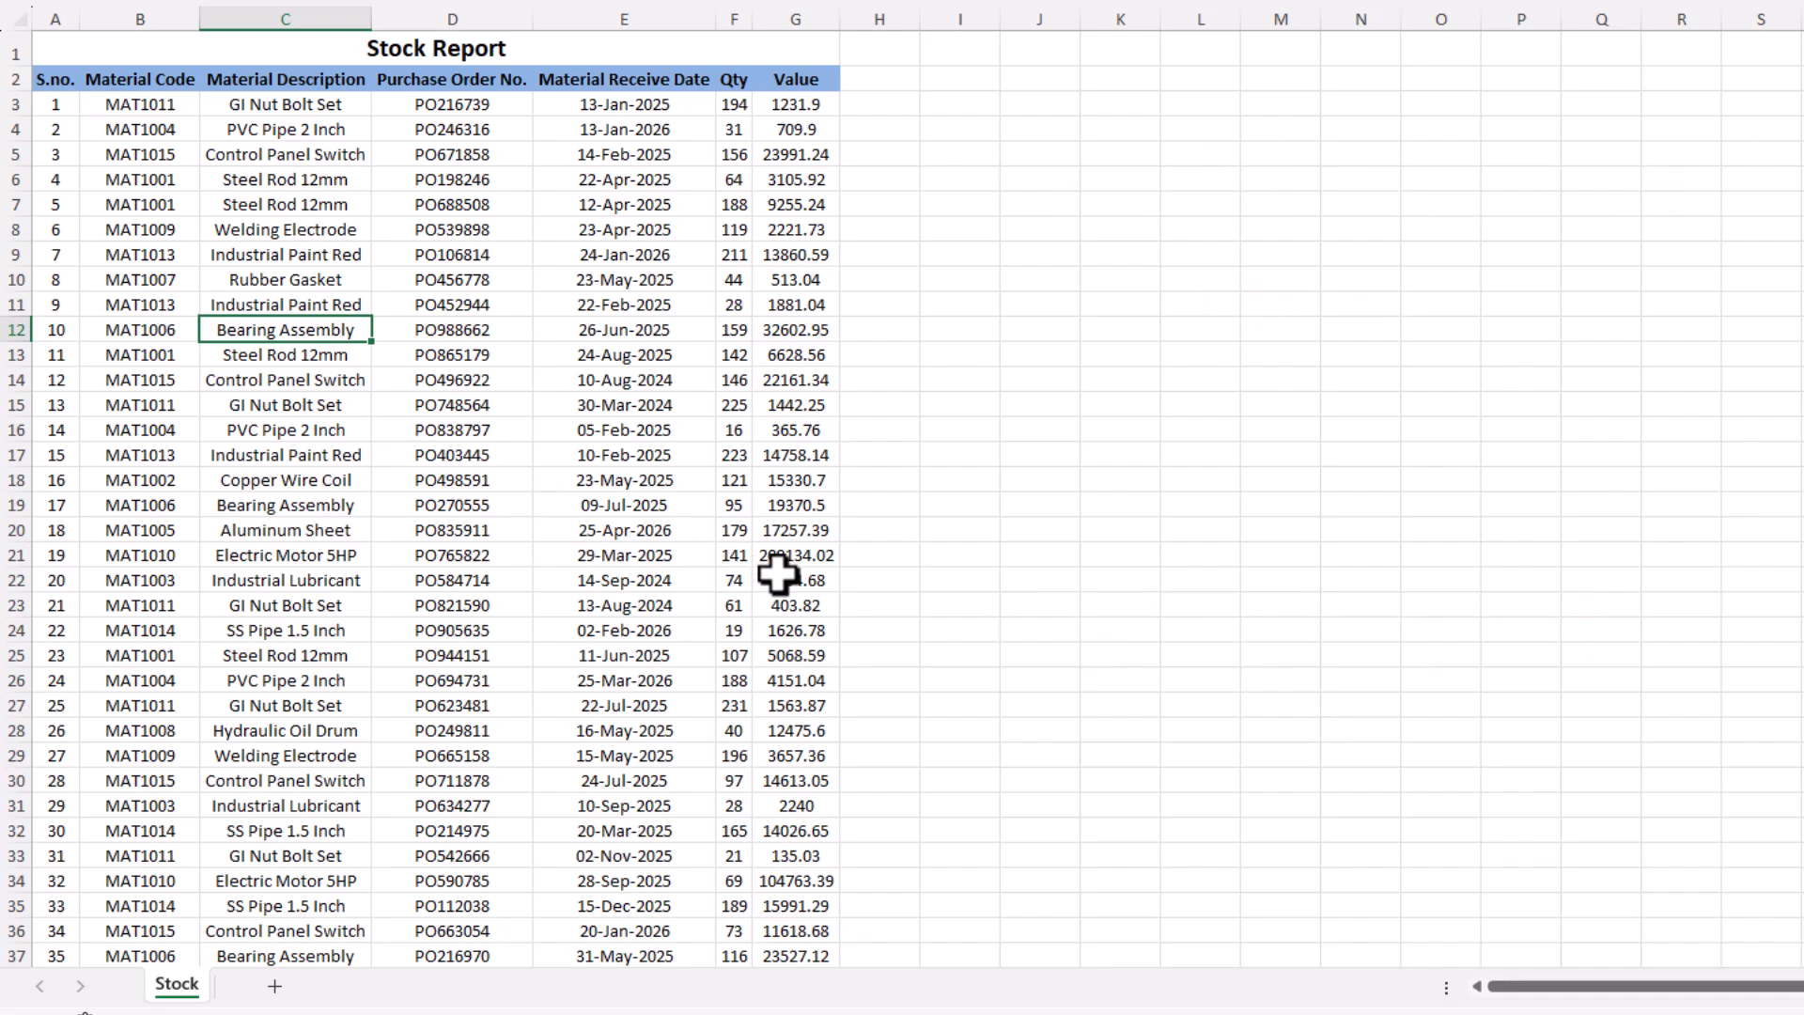
left_click_drag(272, 175, 279, 358)
left_click(315, 306)
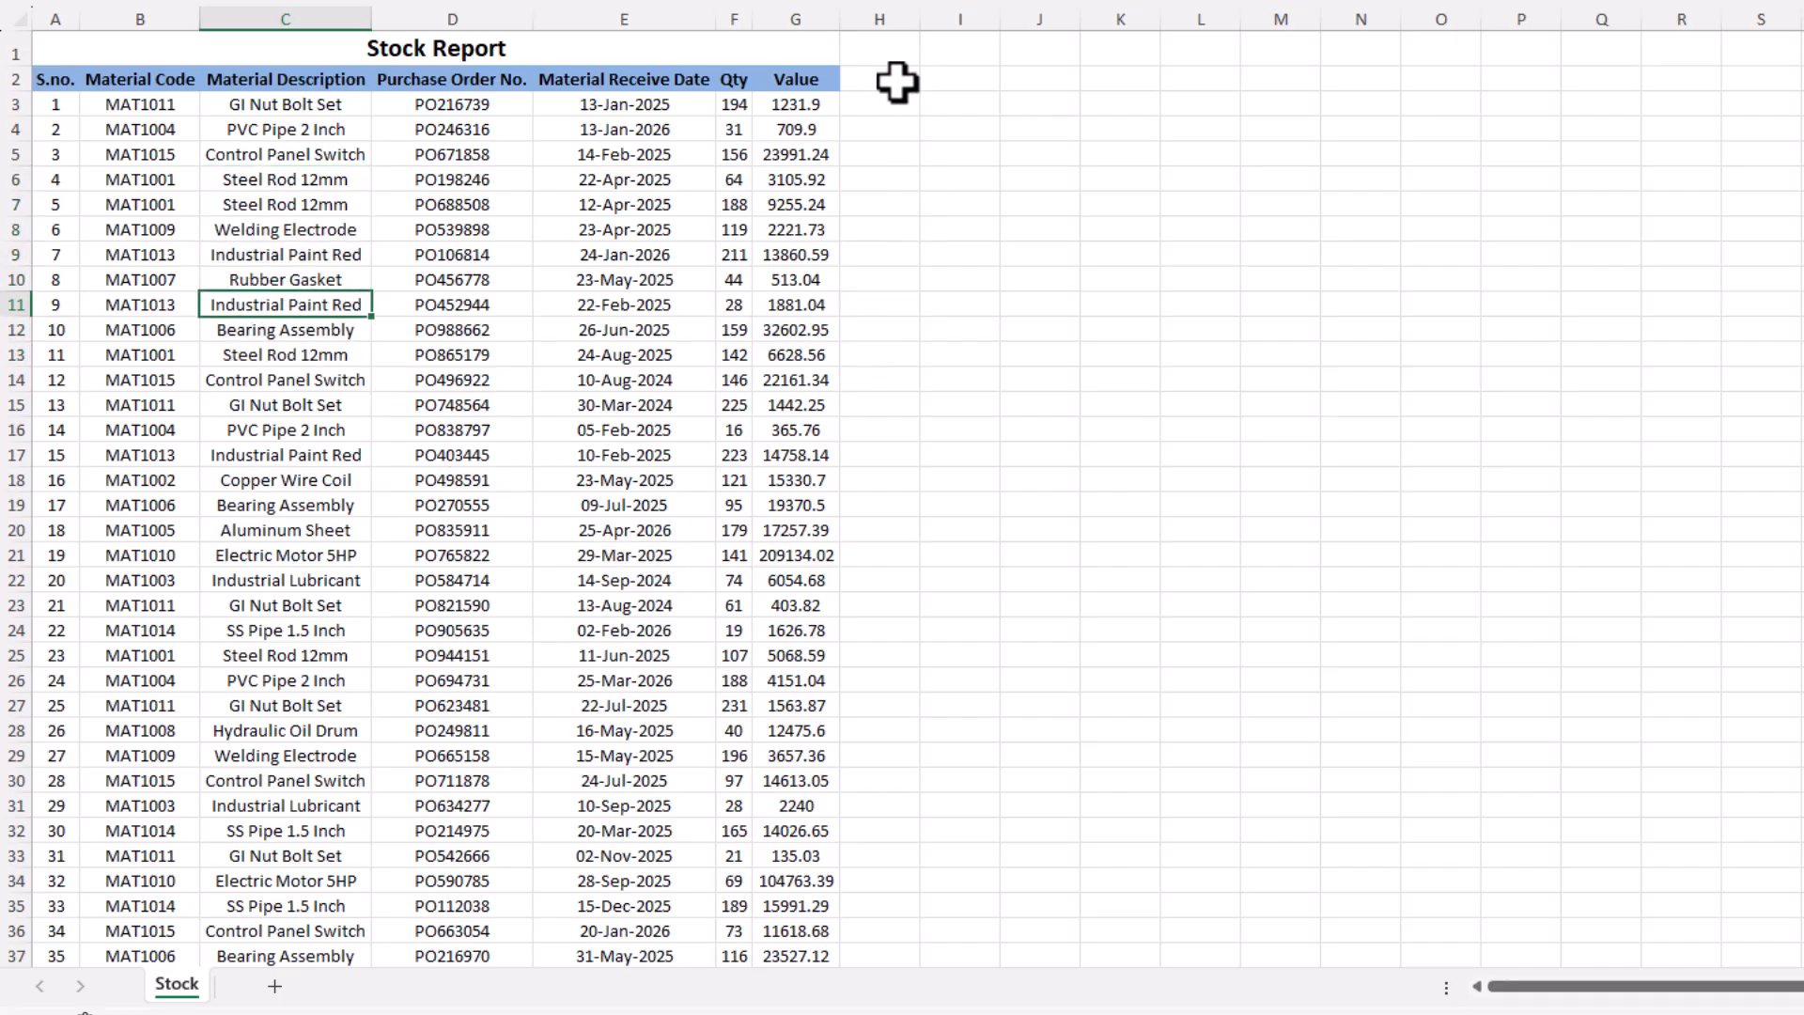
- Add the header "Aging Report Date" in H2, copy the Value header's formatting to it, and fit the column width
left_click(898, 83)
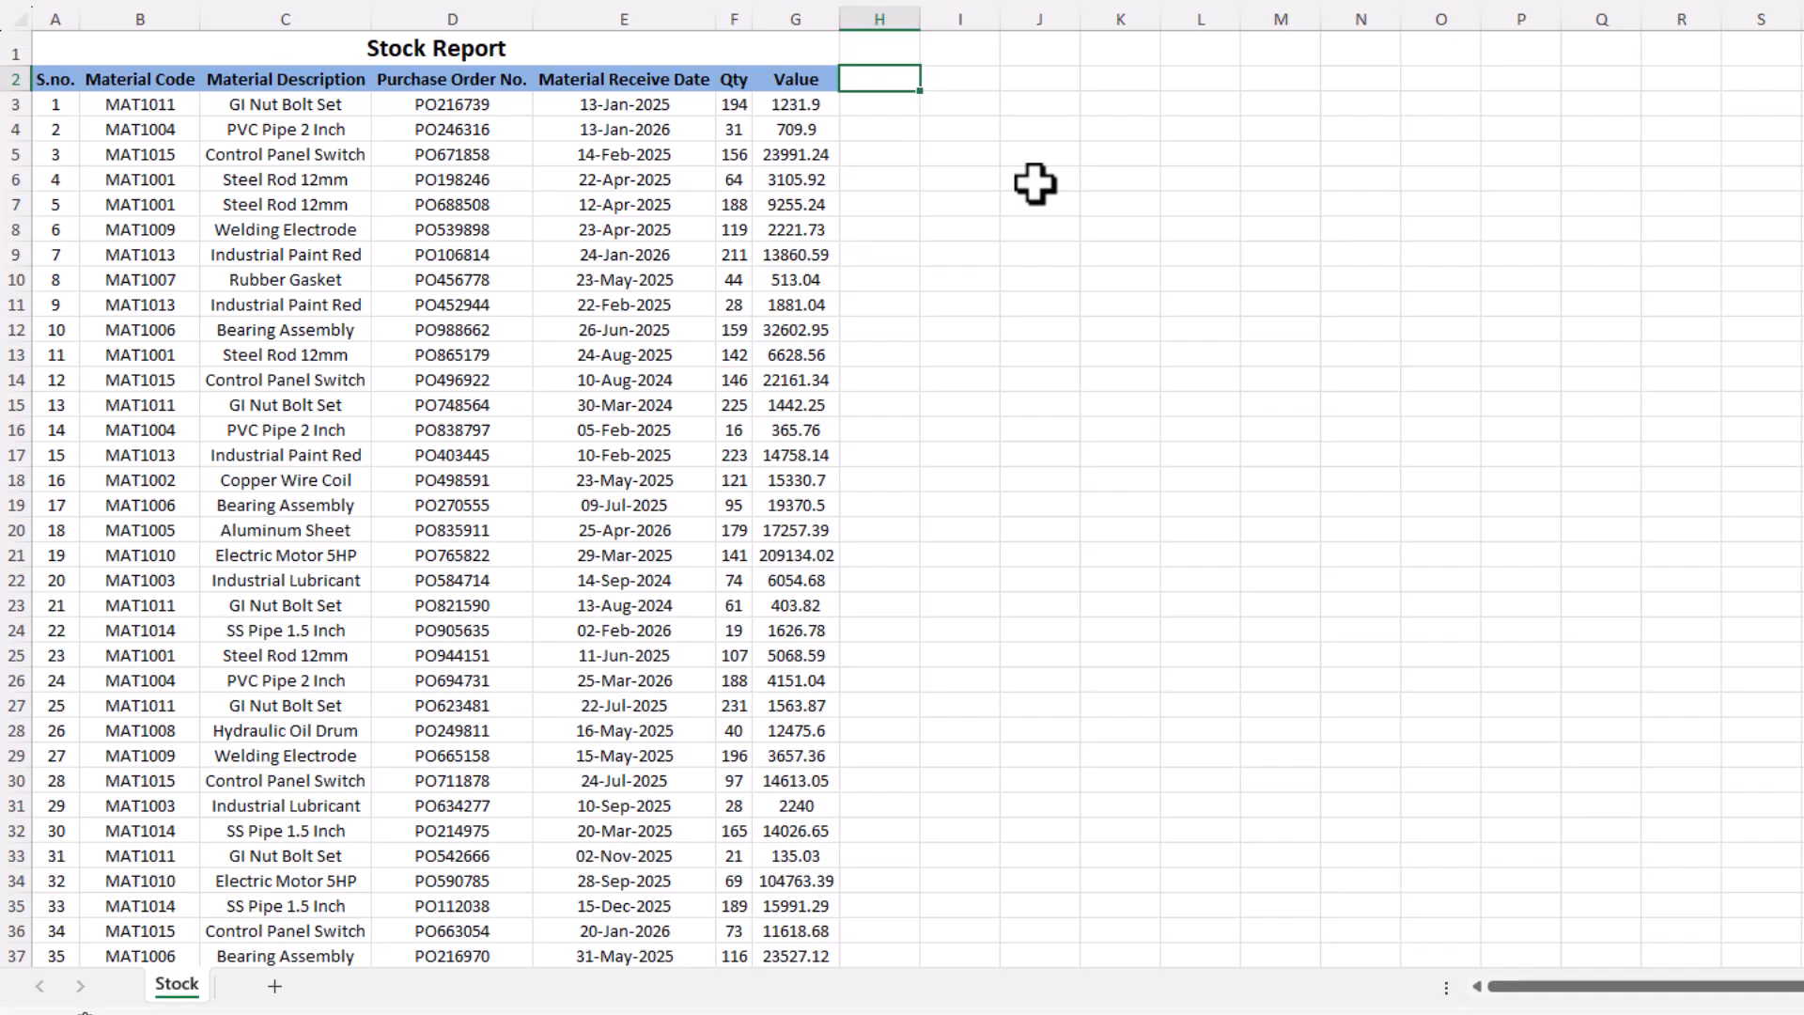
type("Aging")
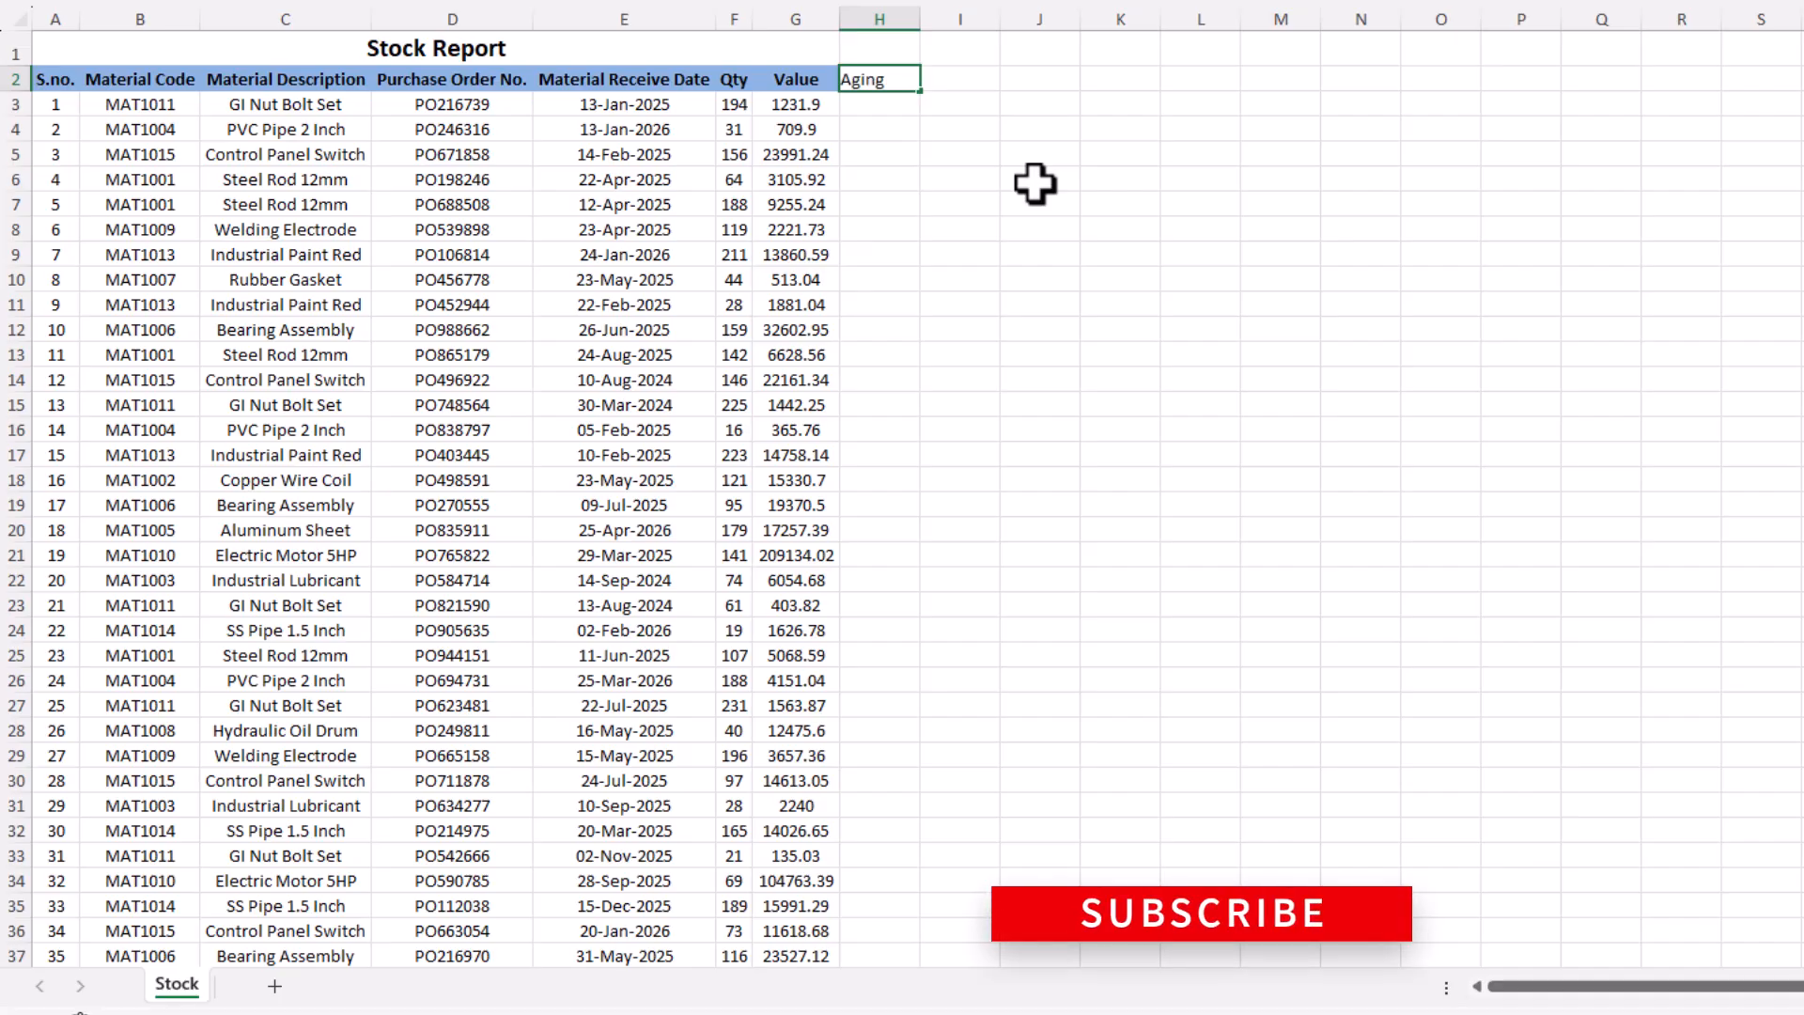
type(" Report Date")
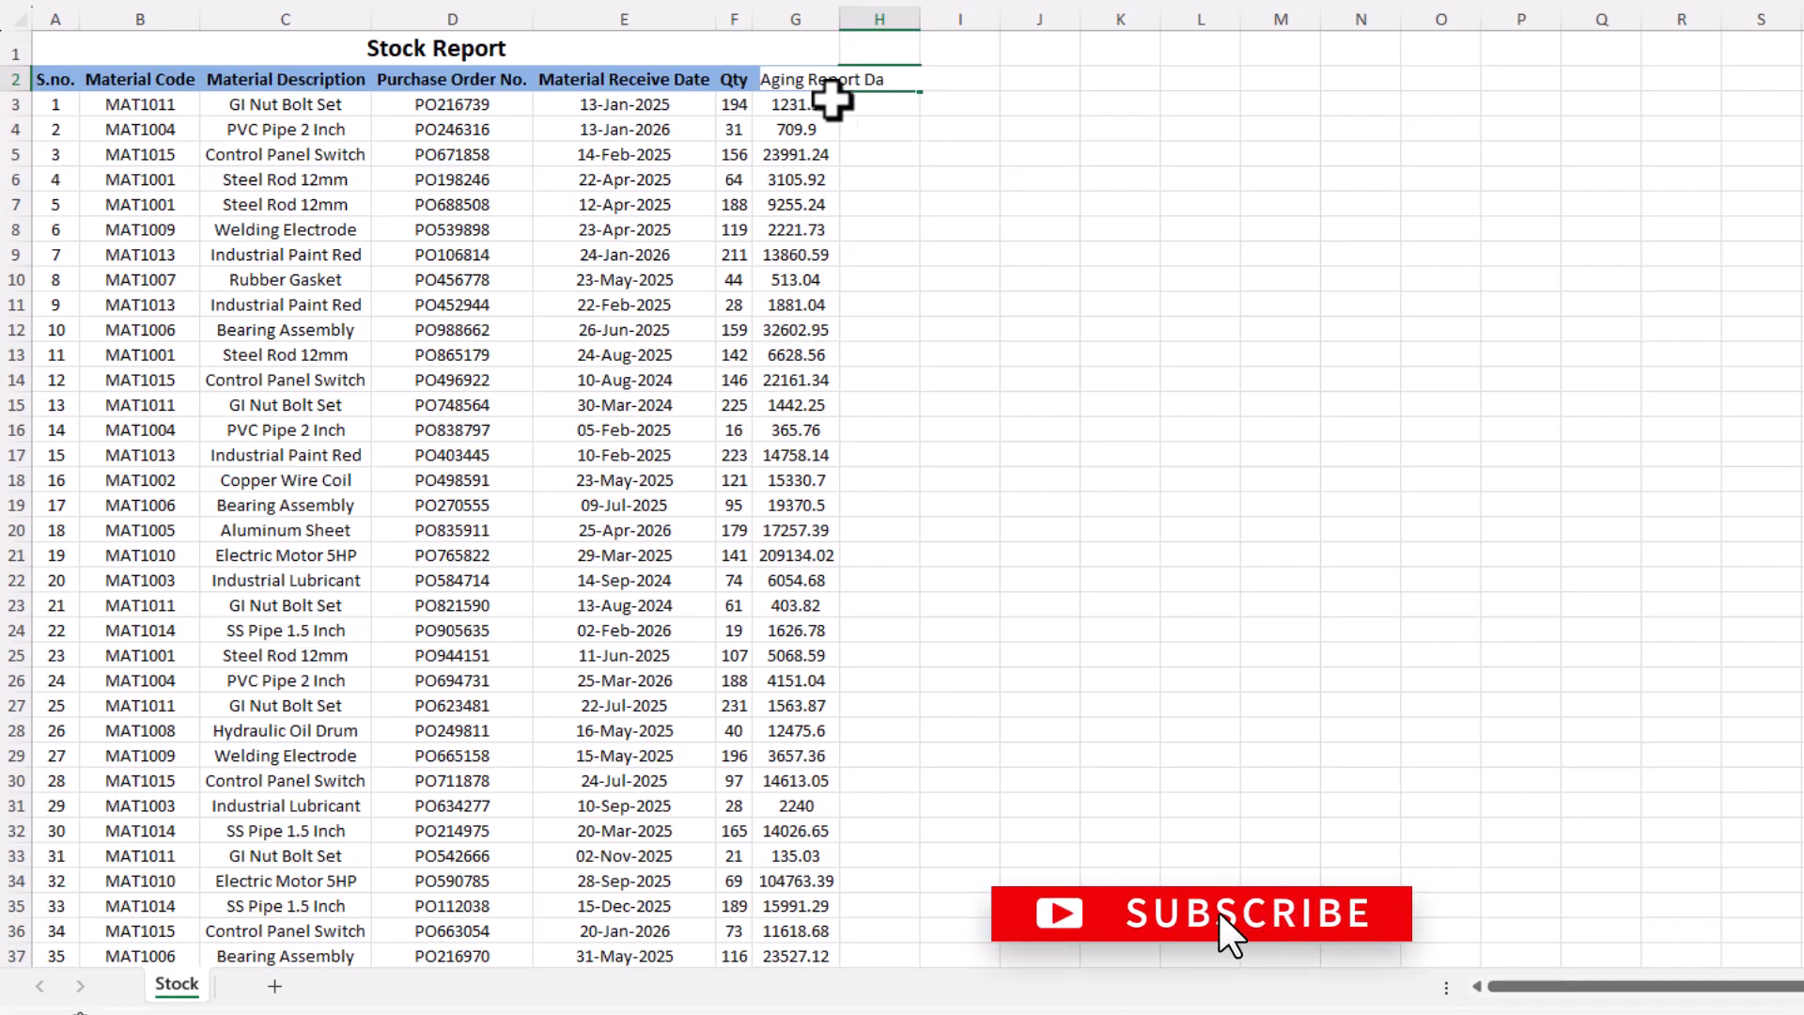
left_click(796, 78)
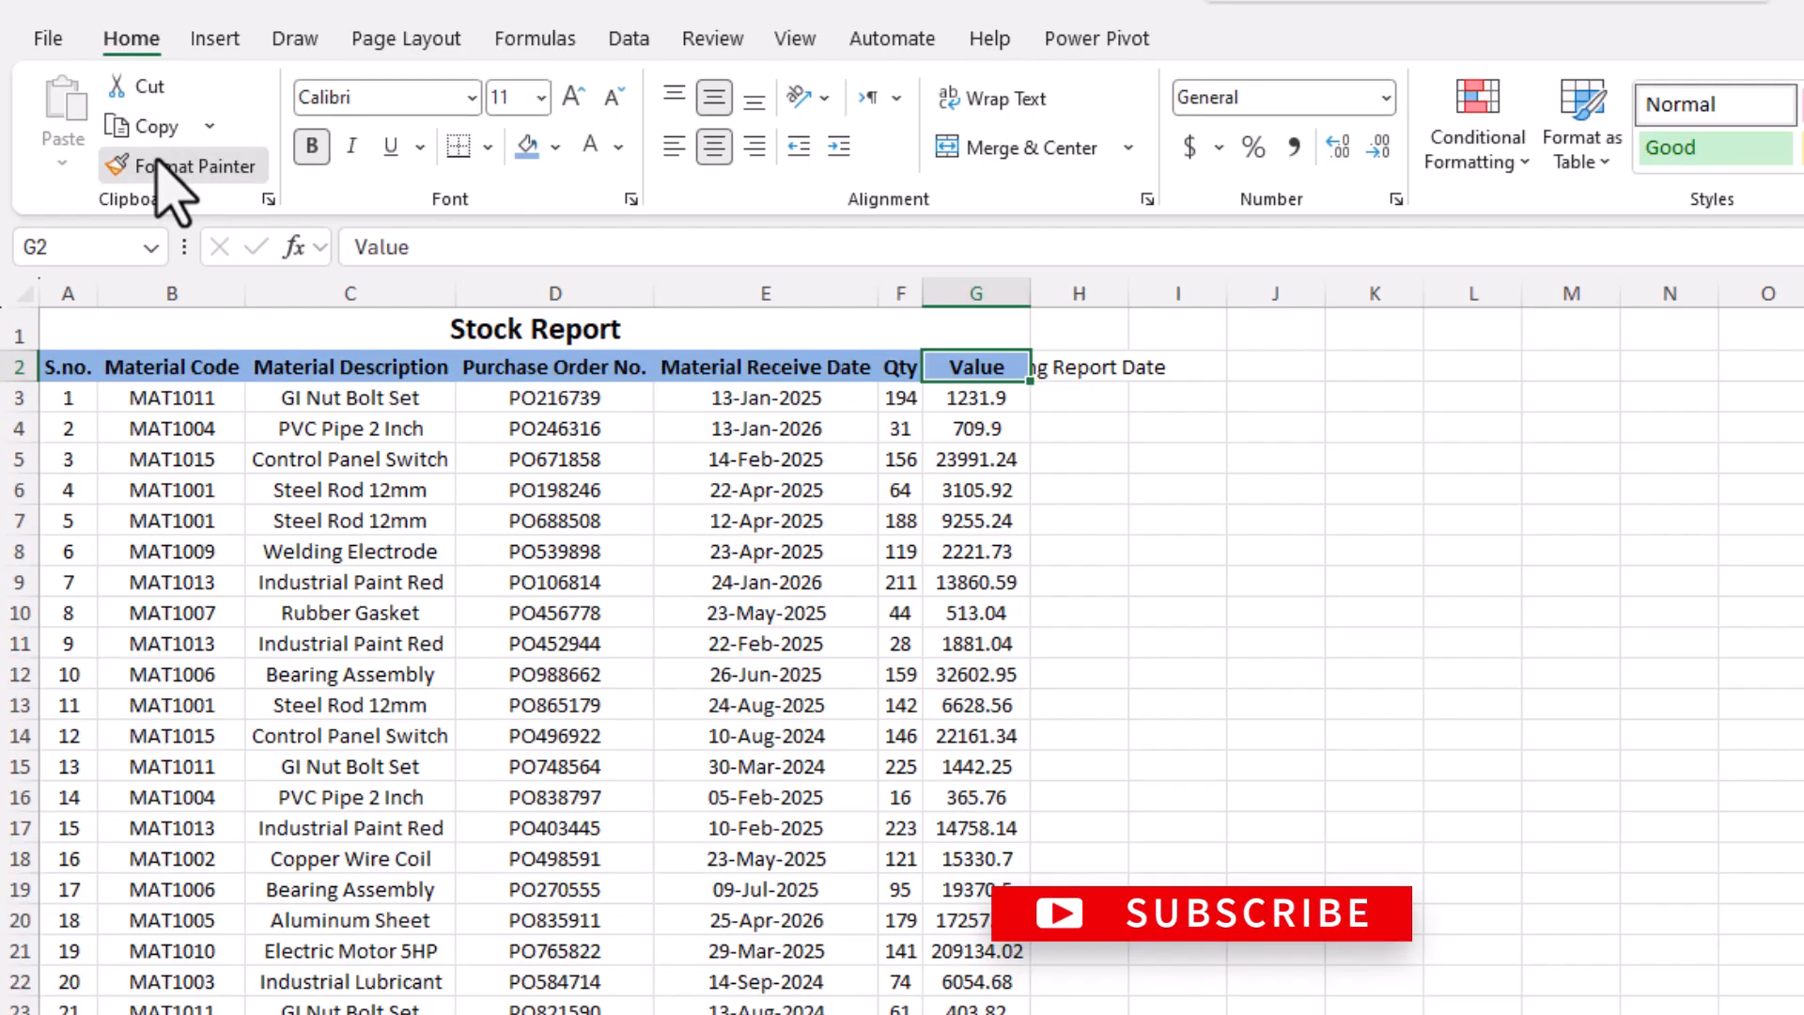
left_click(158, 161)
left_click(1090, 367)
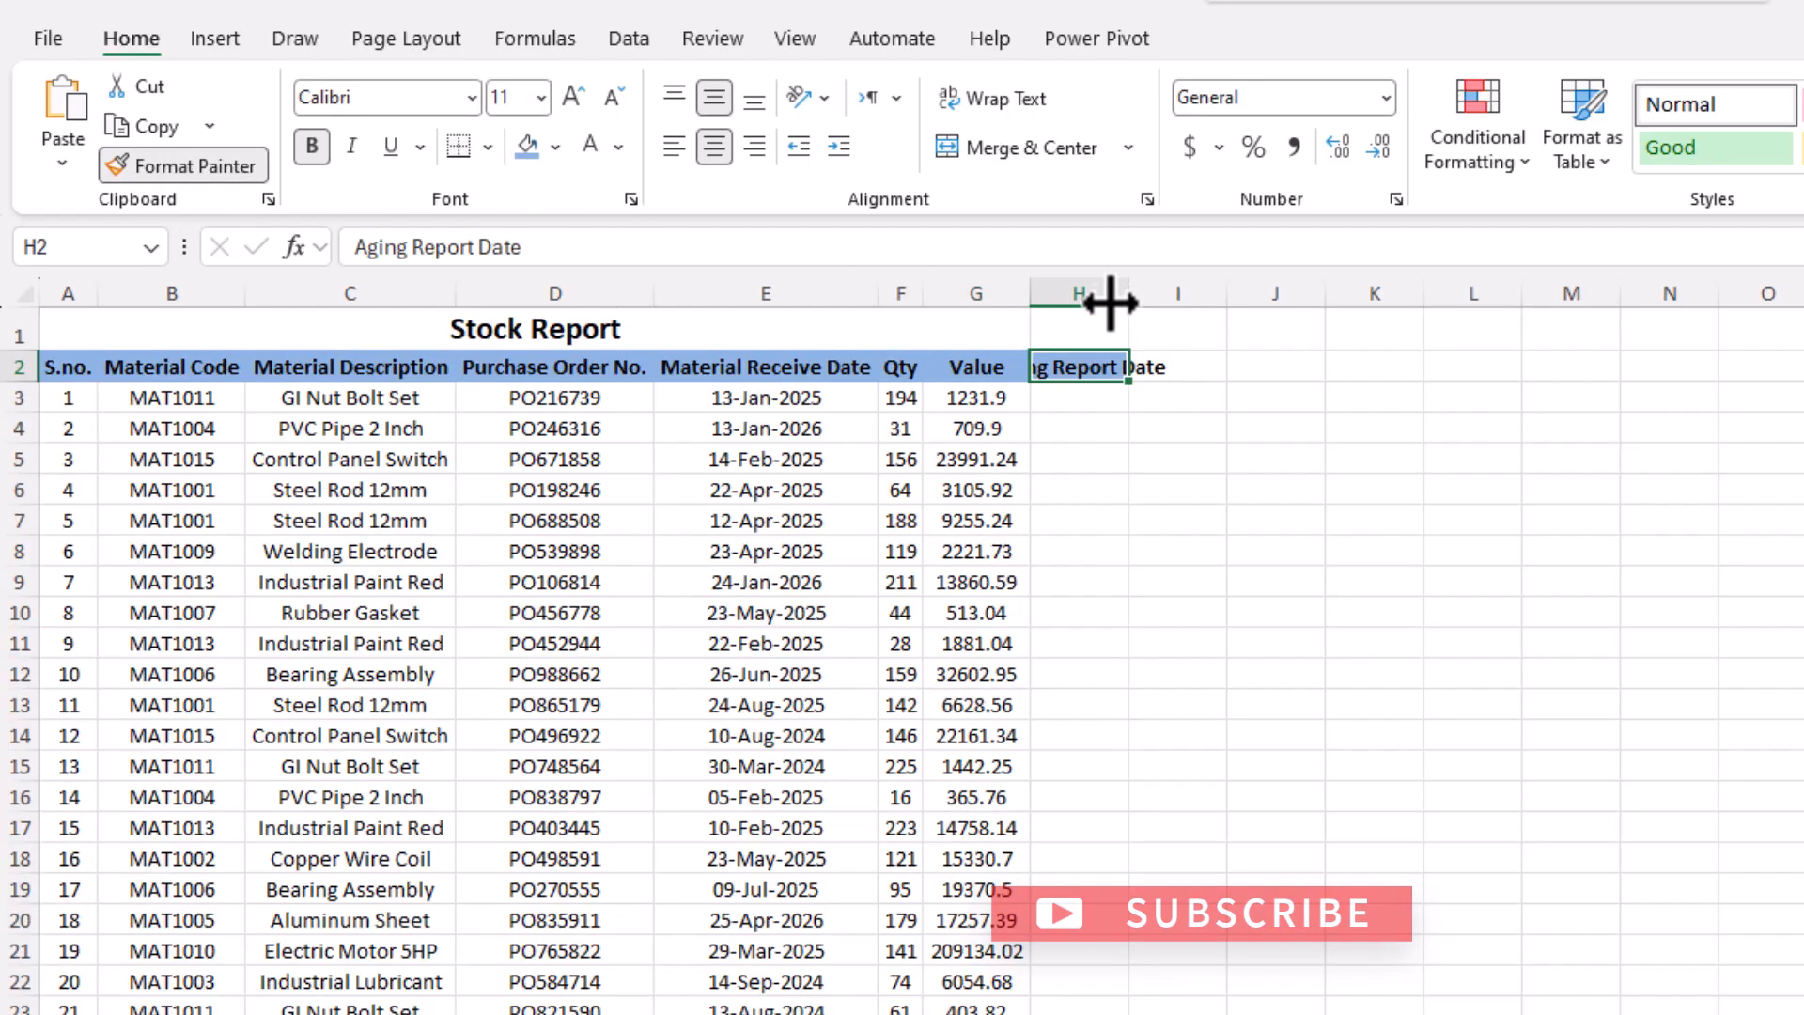
double_click(1128, 293)
- Enter the date 30 June 2026 in the first Aging Report Date cell, H3
left_click_drag(1141, 398, 1112, 858)
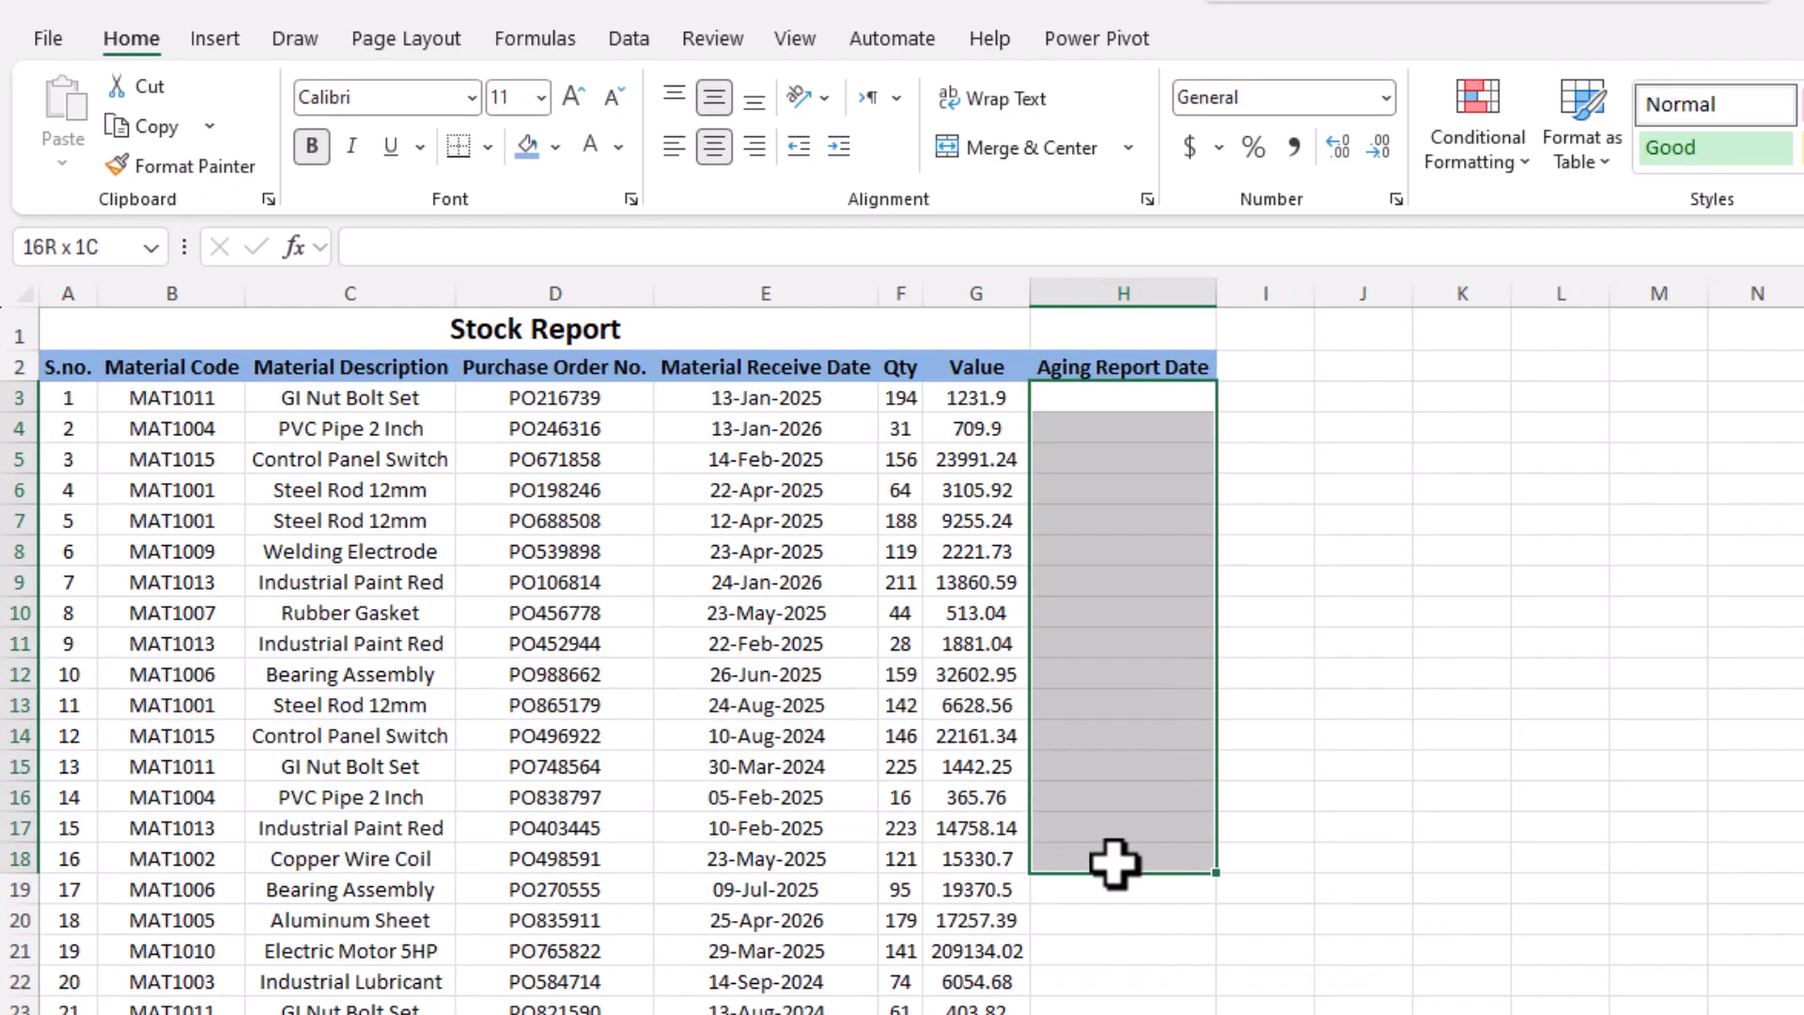
left_click(1127, 404)
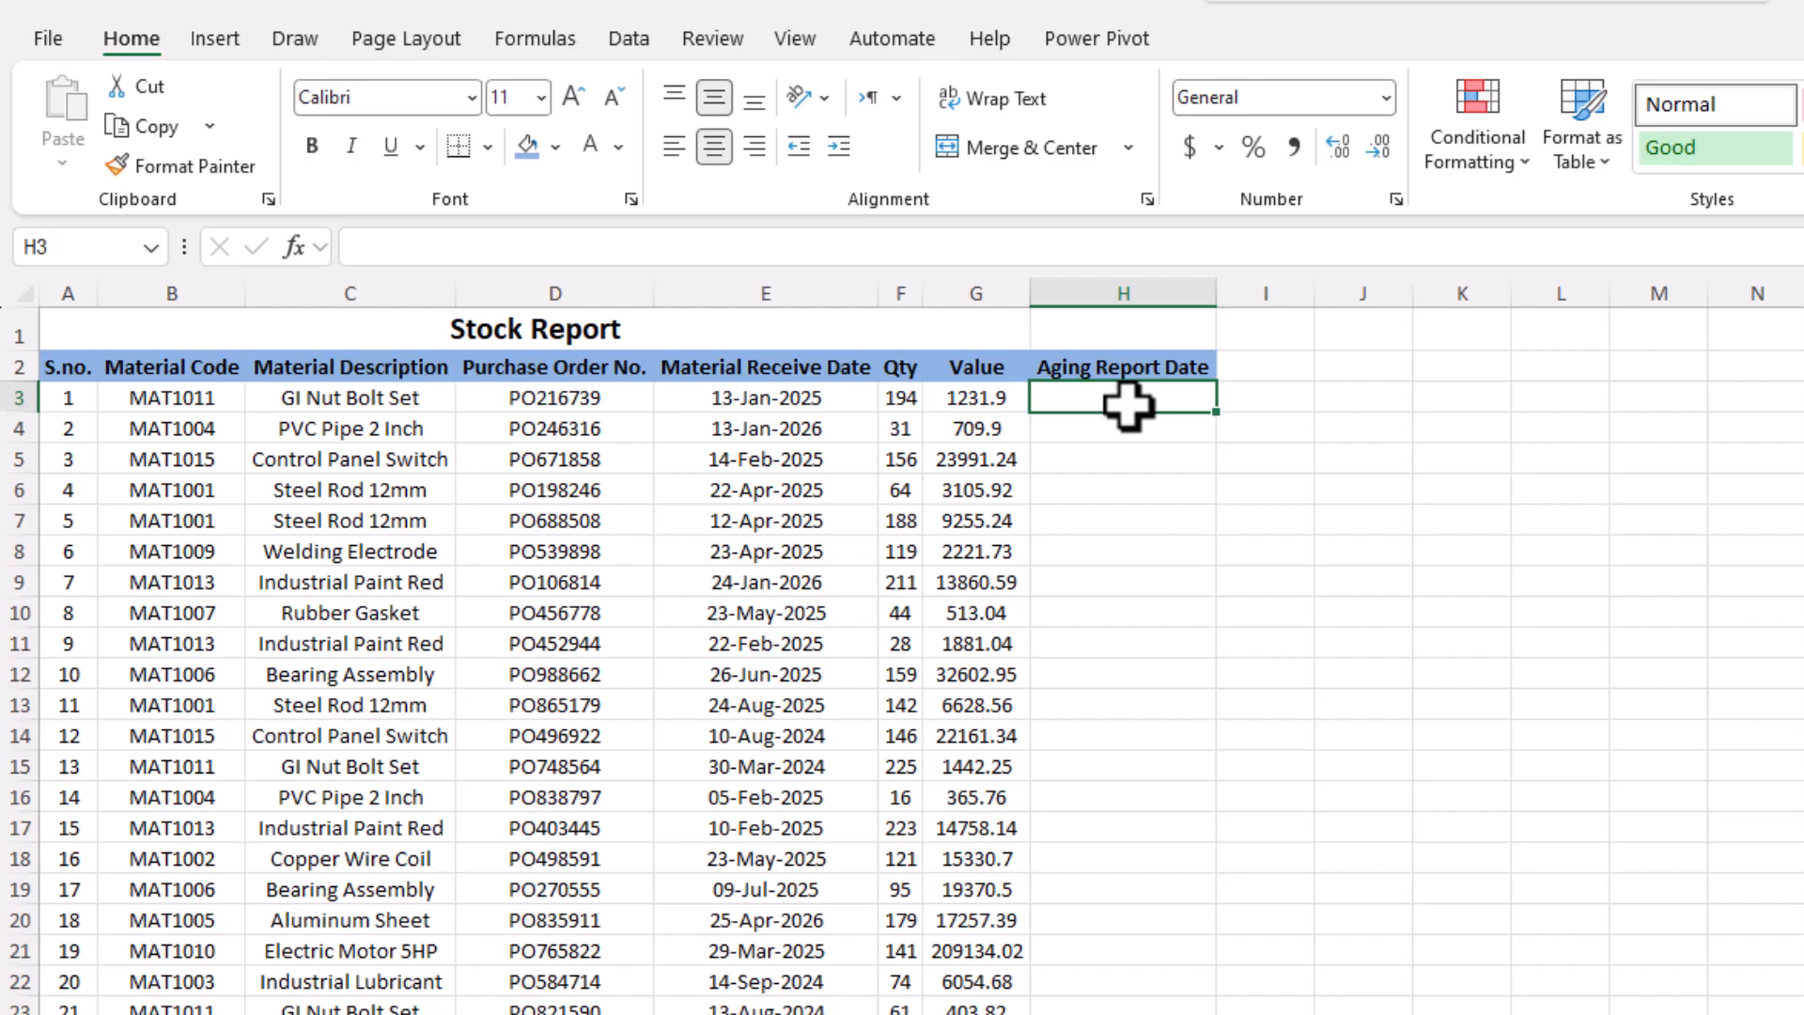
left_click_drag(382, 437, 388, 711)
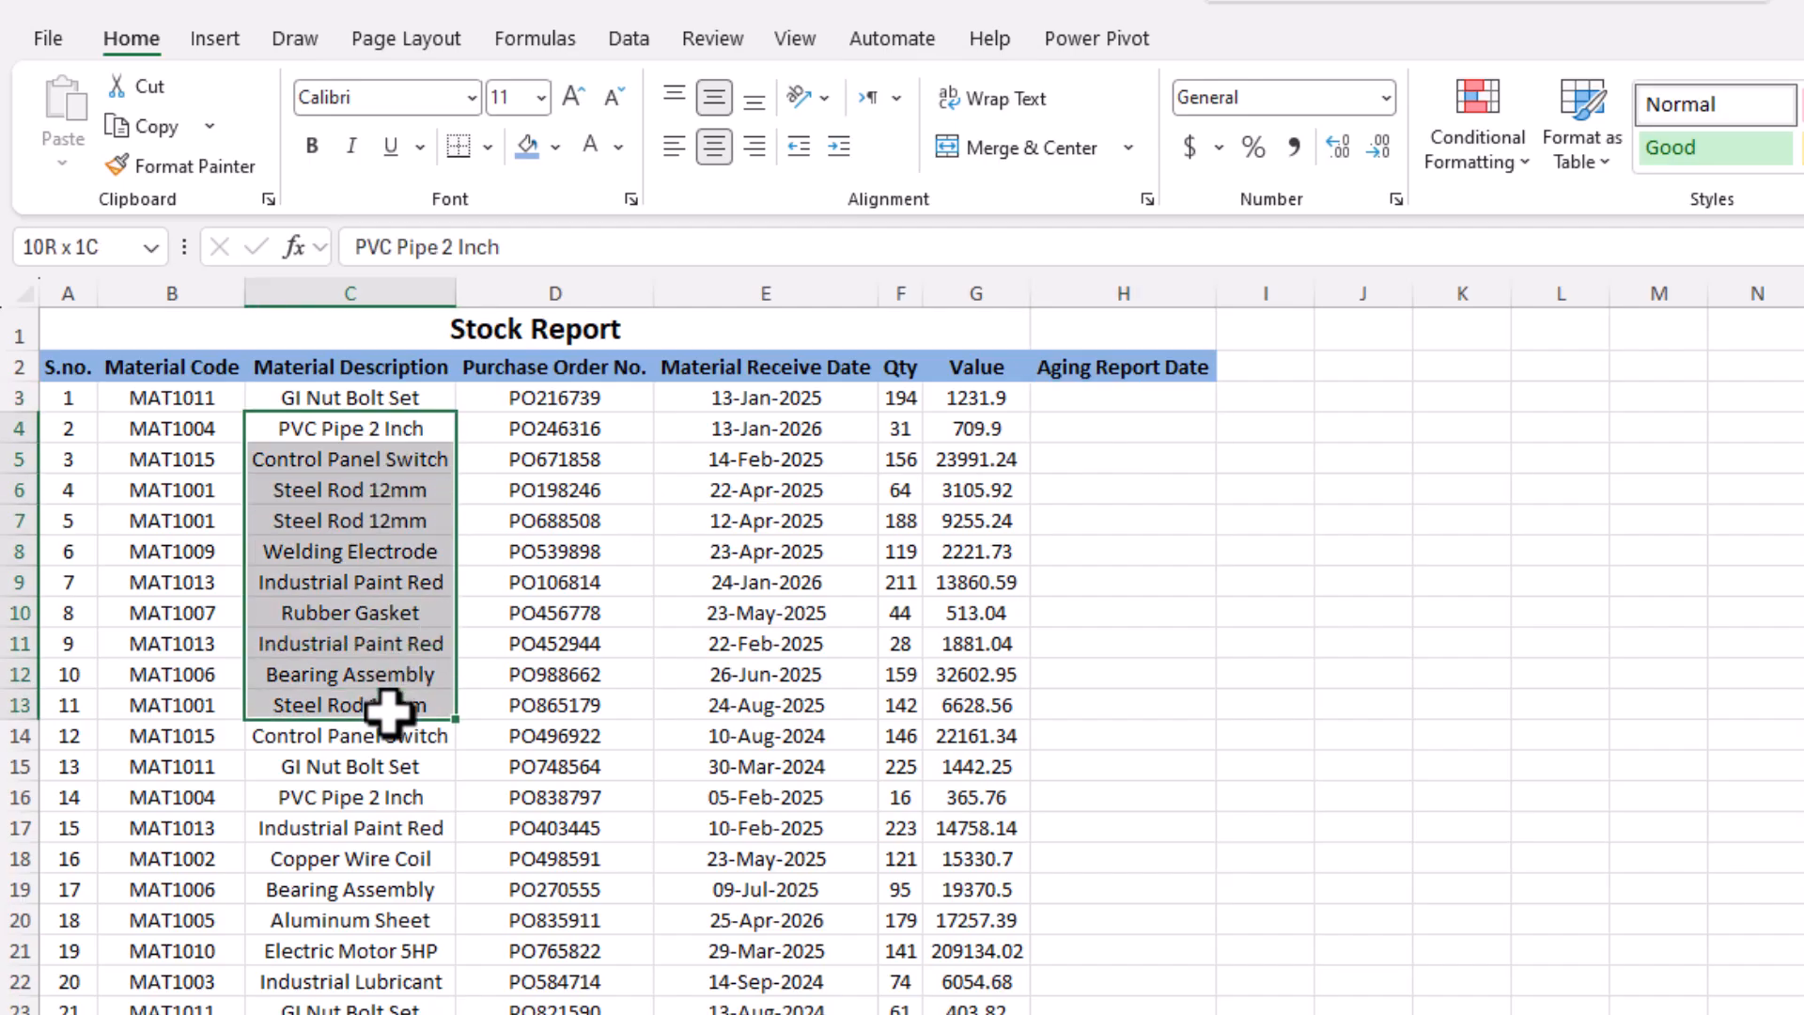
left_click(407, 583)
left_click(1142, 400)
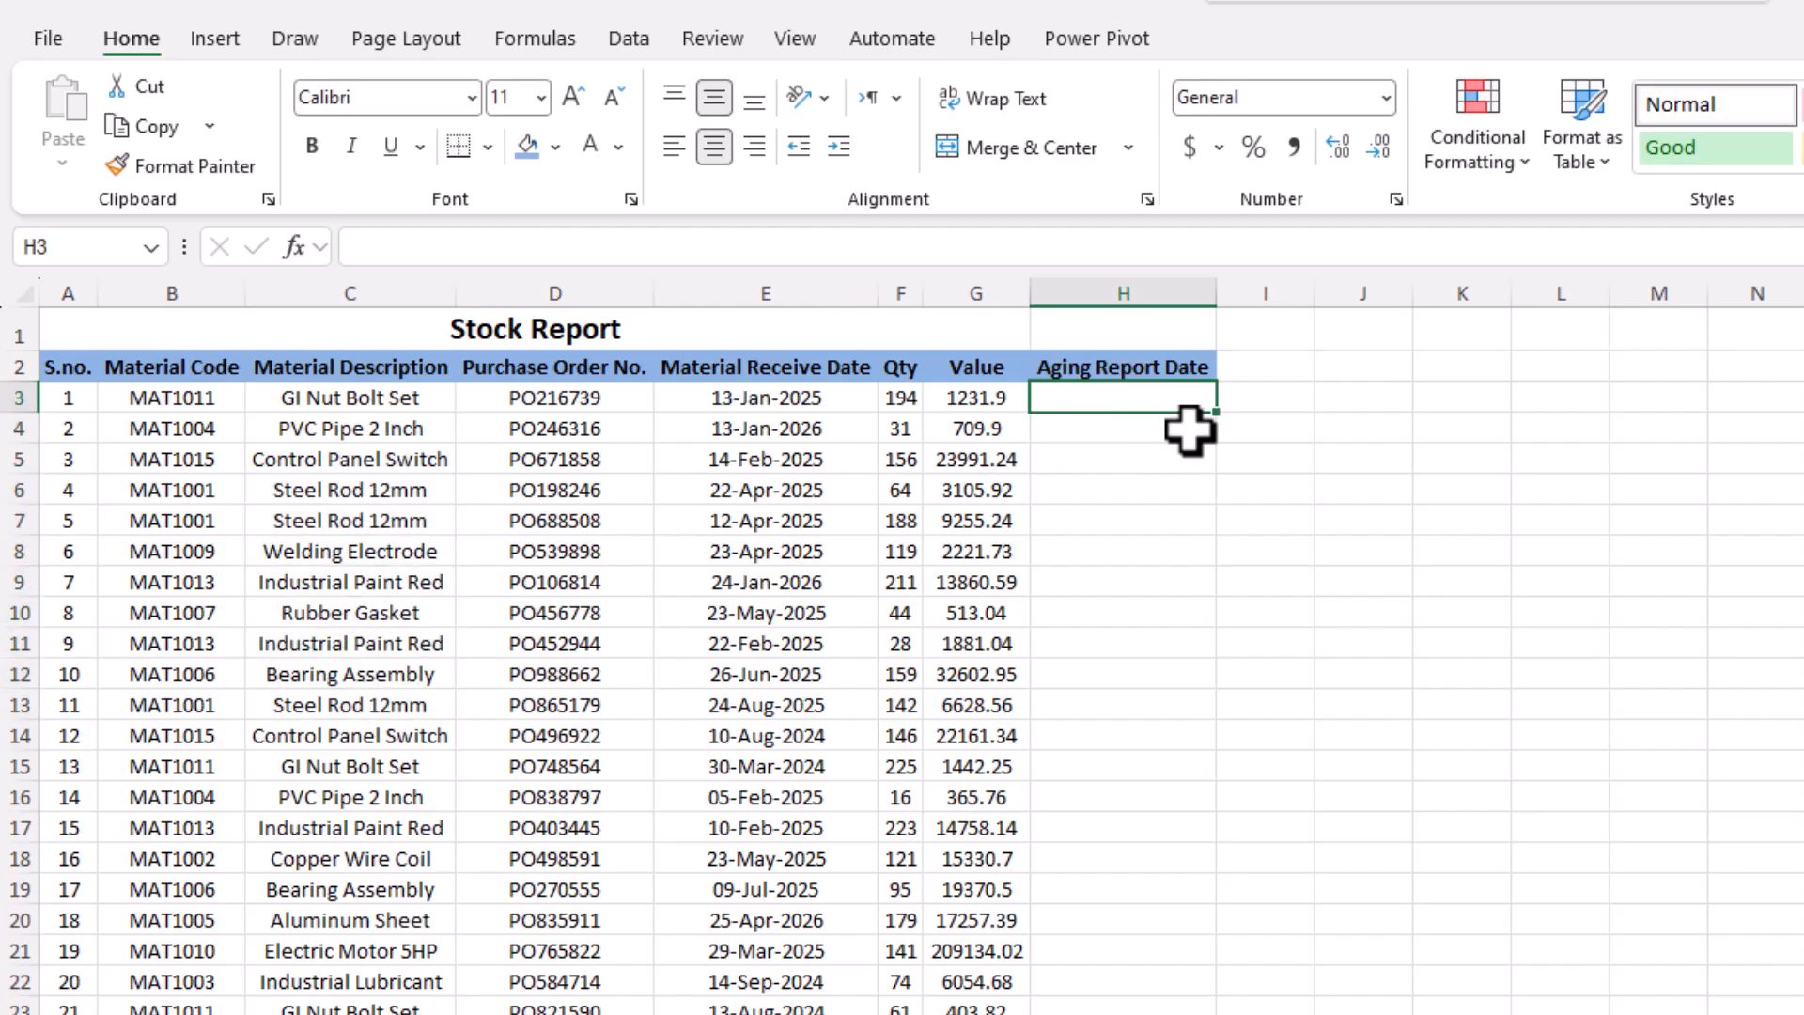
left_click(391, 461)
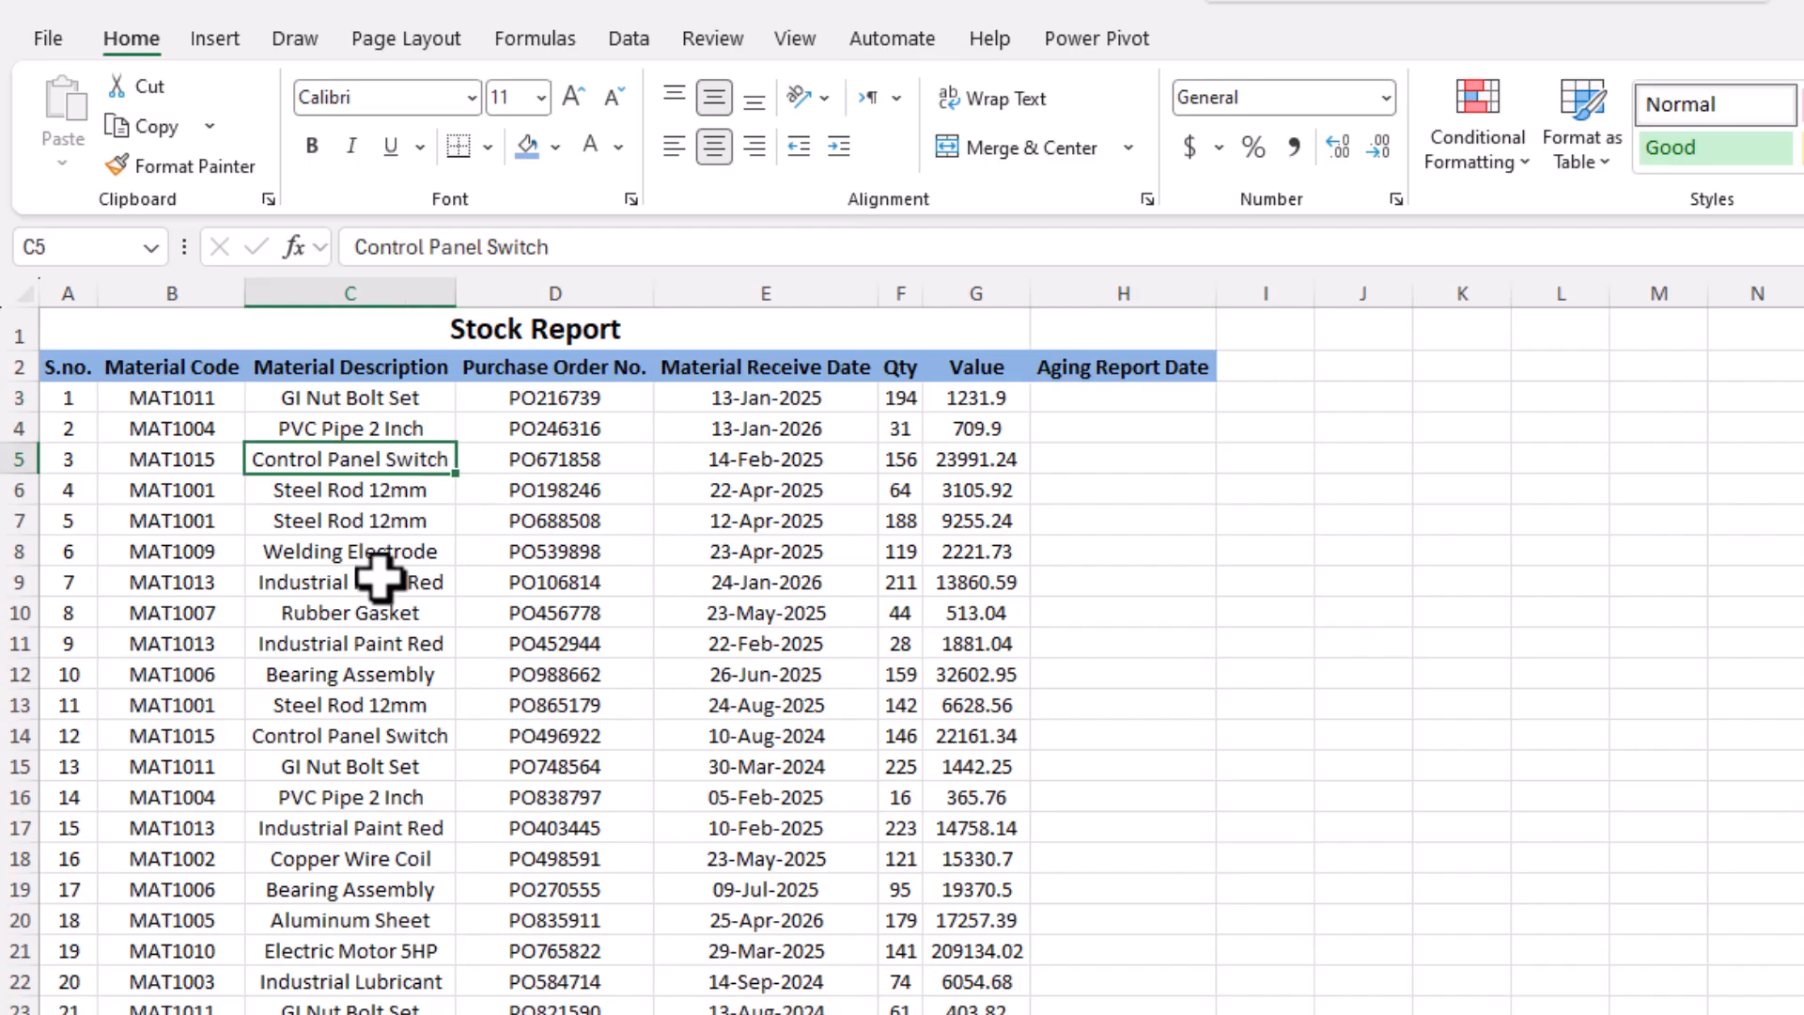
left_click(1193, 402)
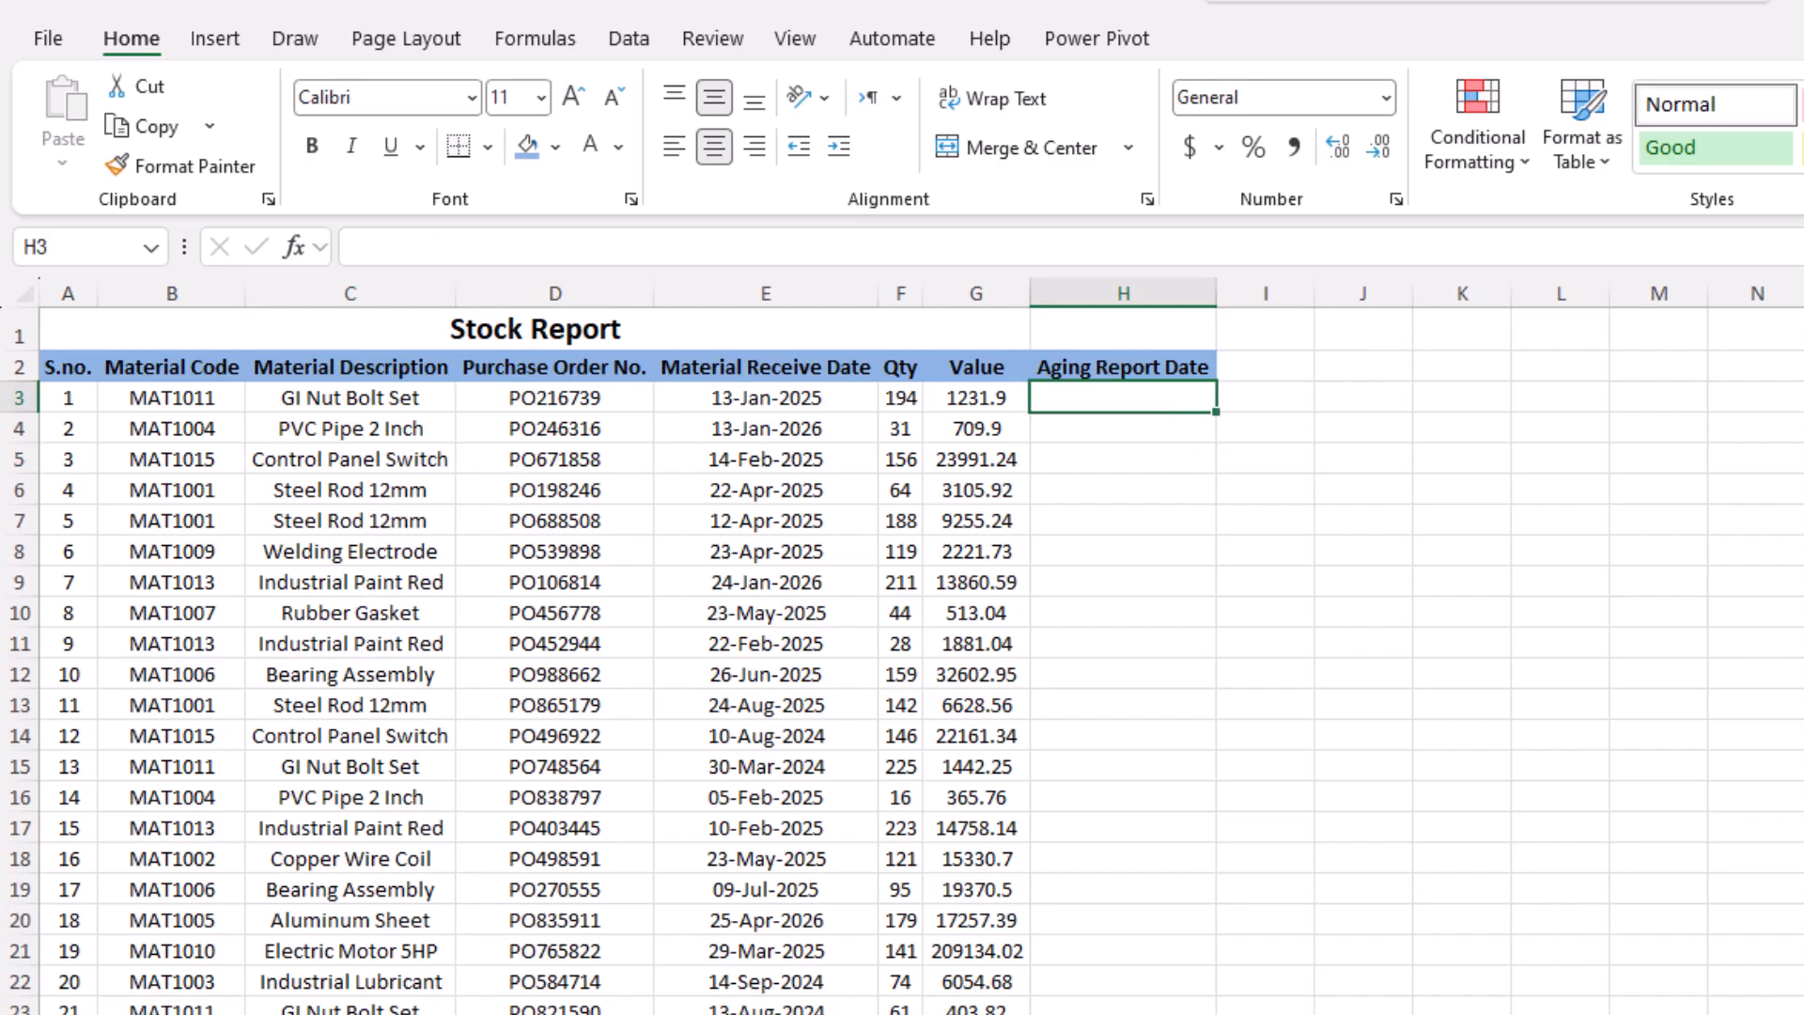
type("30 June")
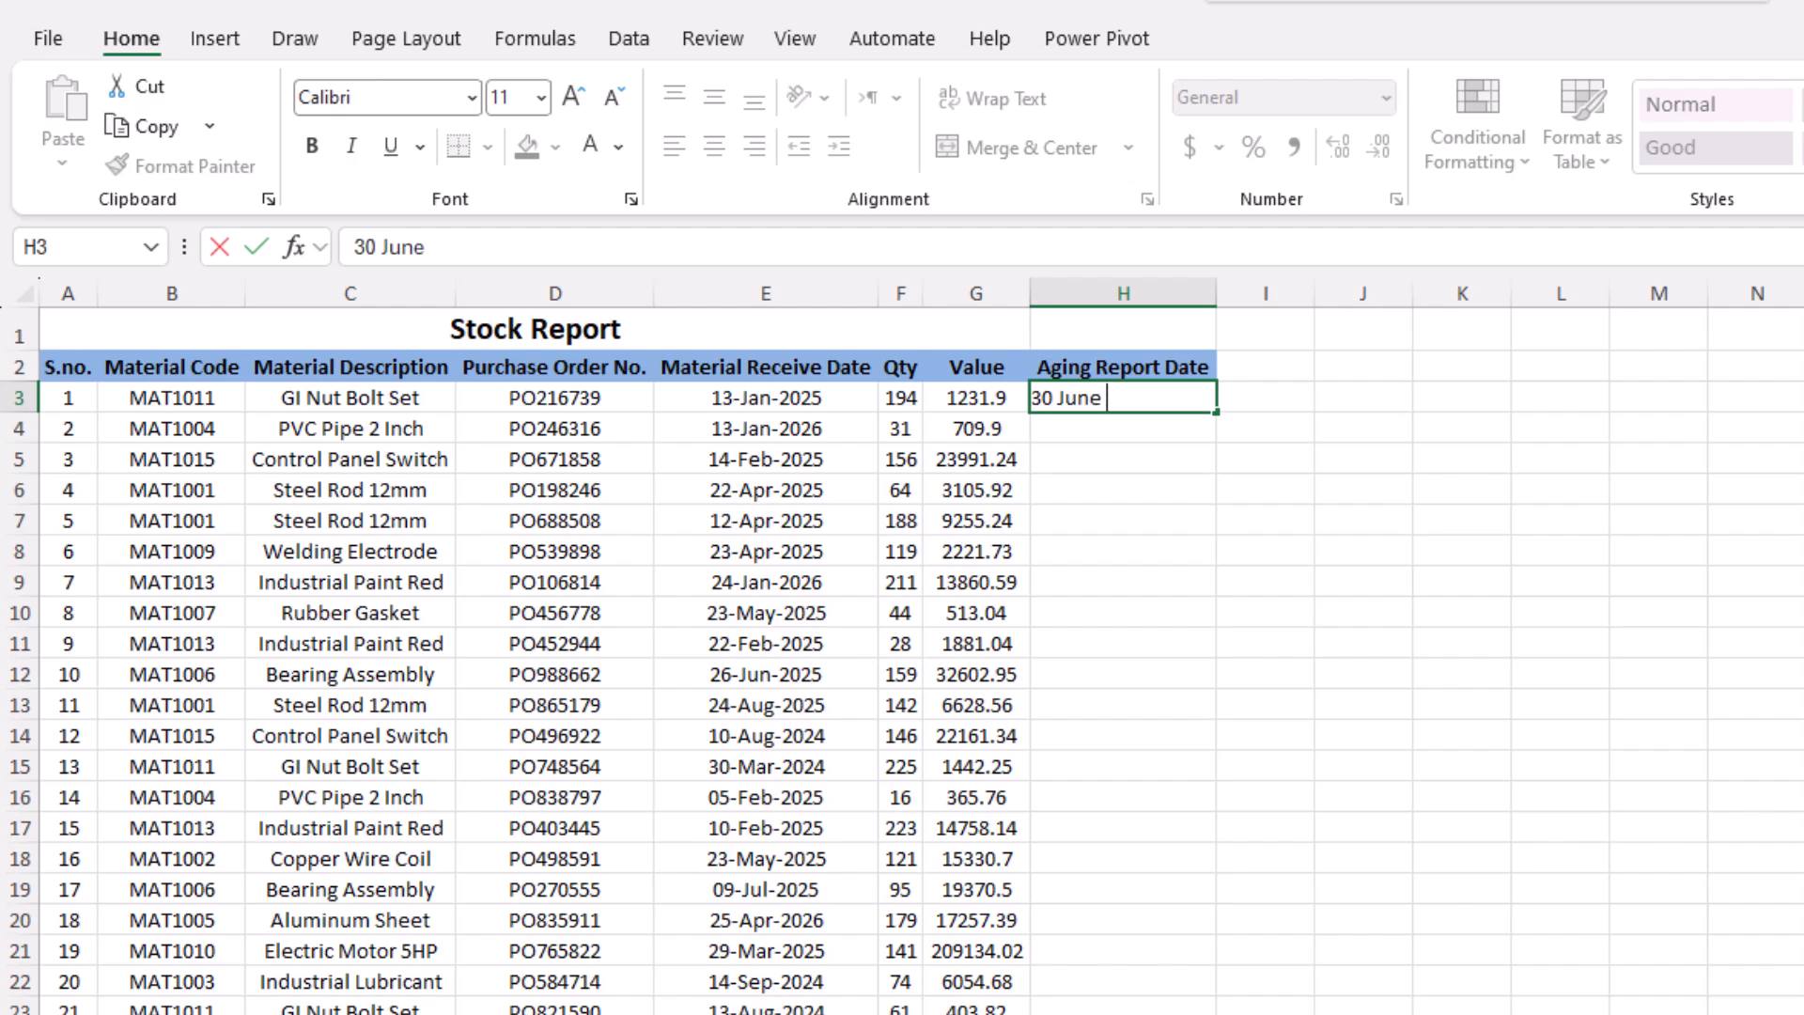
type(" 2026")
key("Return")
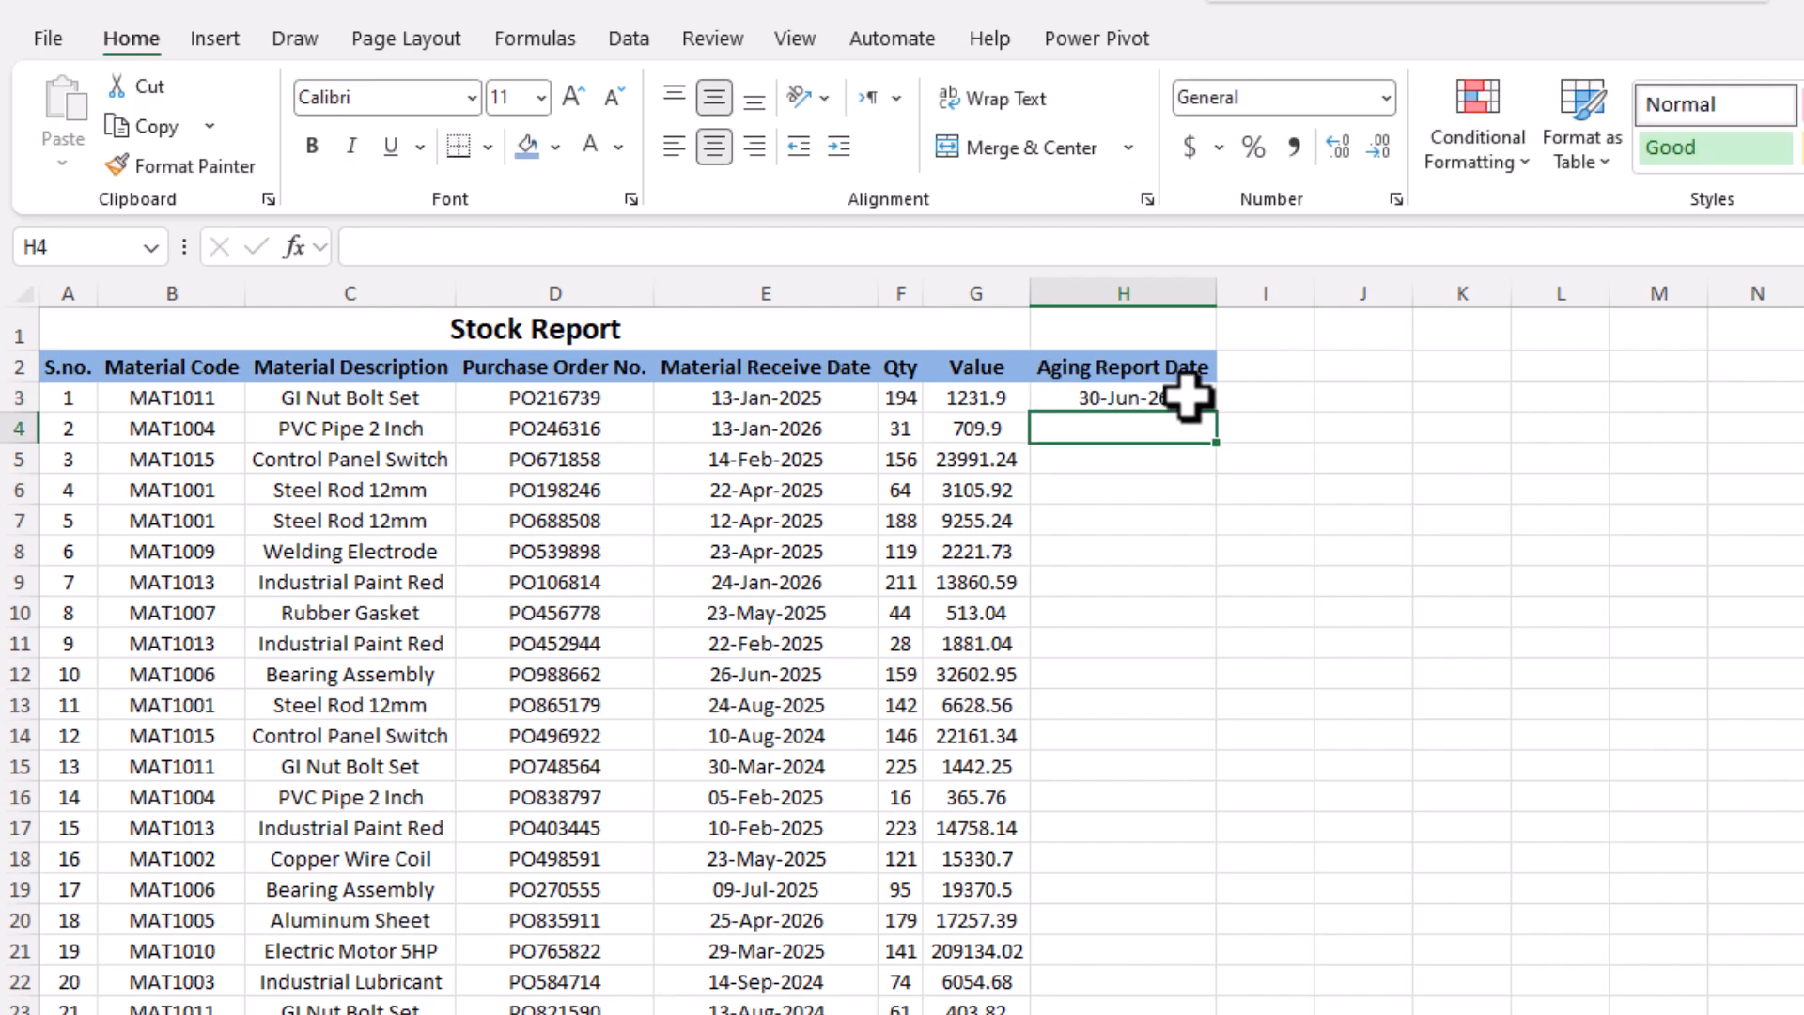
- Fill the date from H3 down the Aging Report Date column for all stock rows
left_click_drag(1192, 402, 1175, 479)
key("ctrl+d")
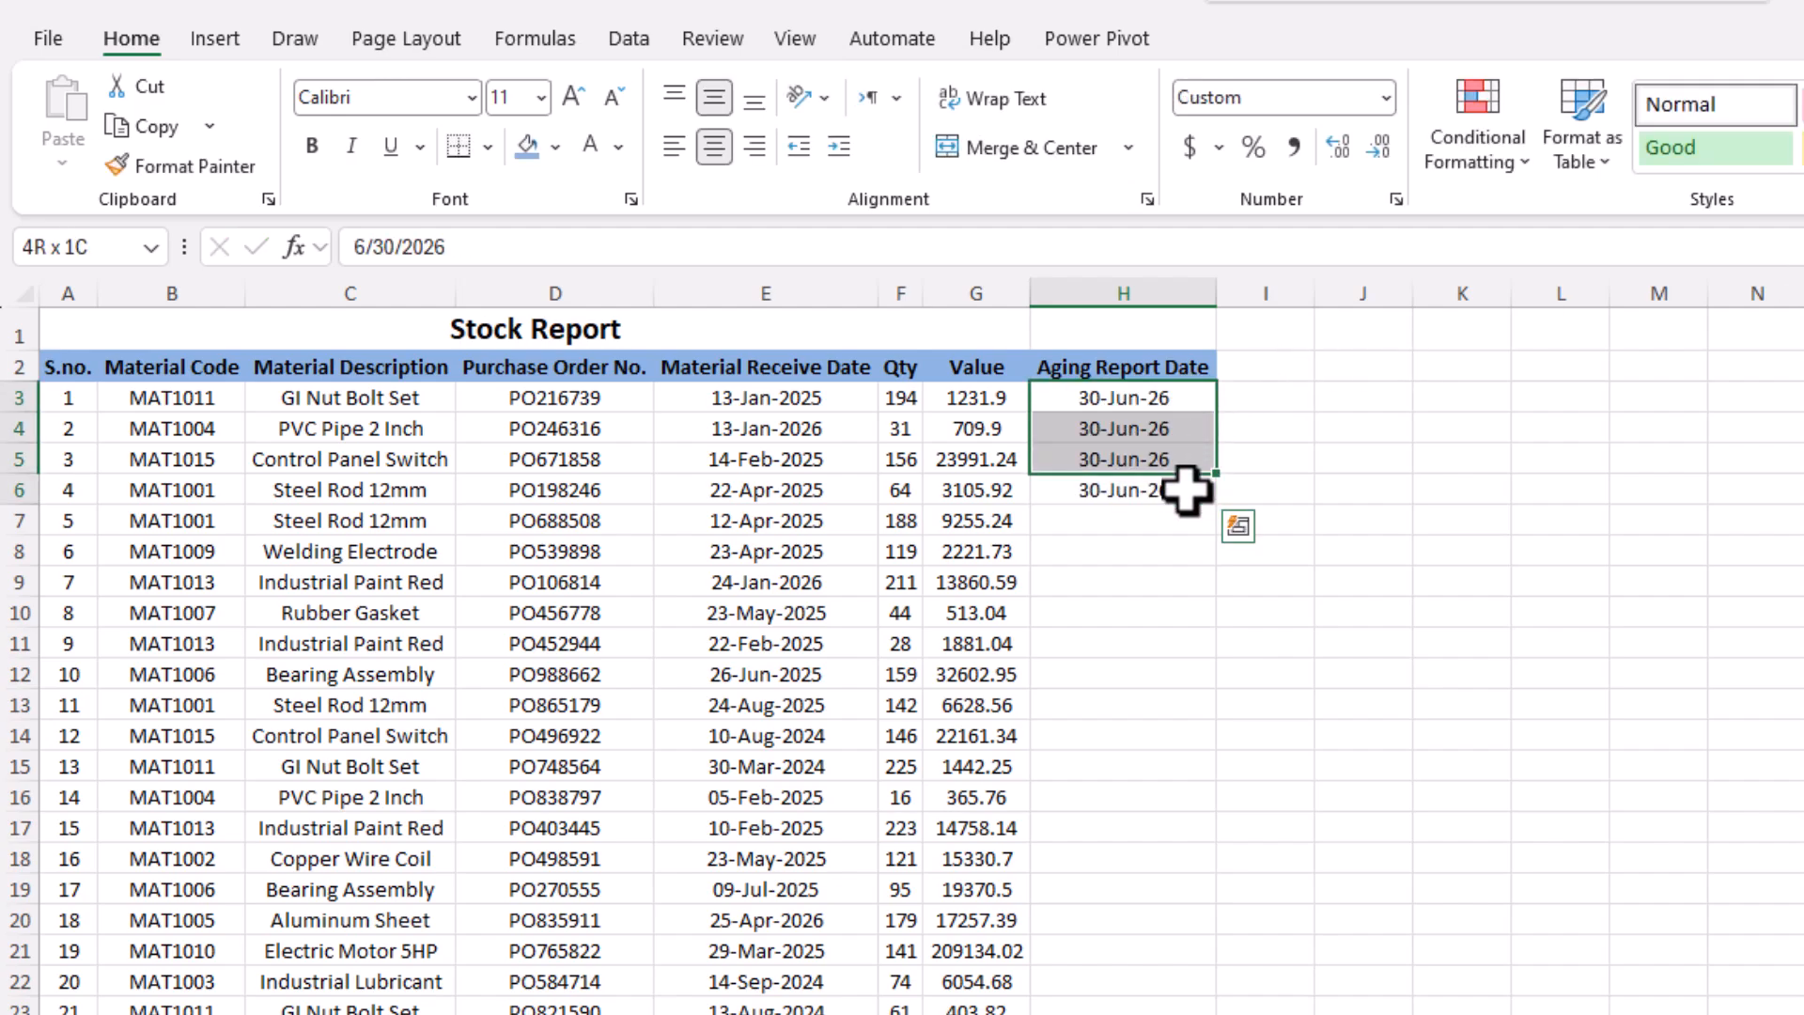
double_click(1212, 510)
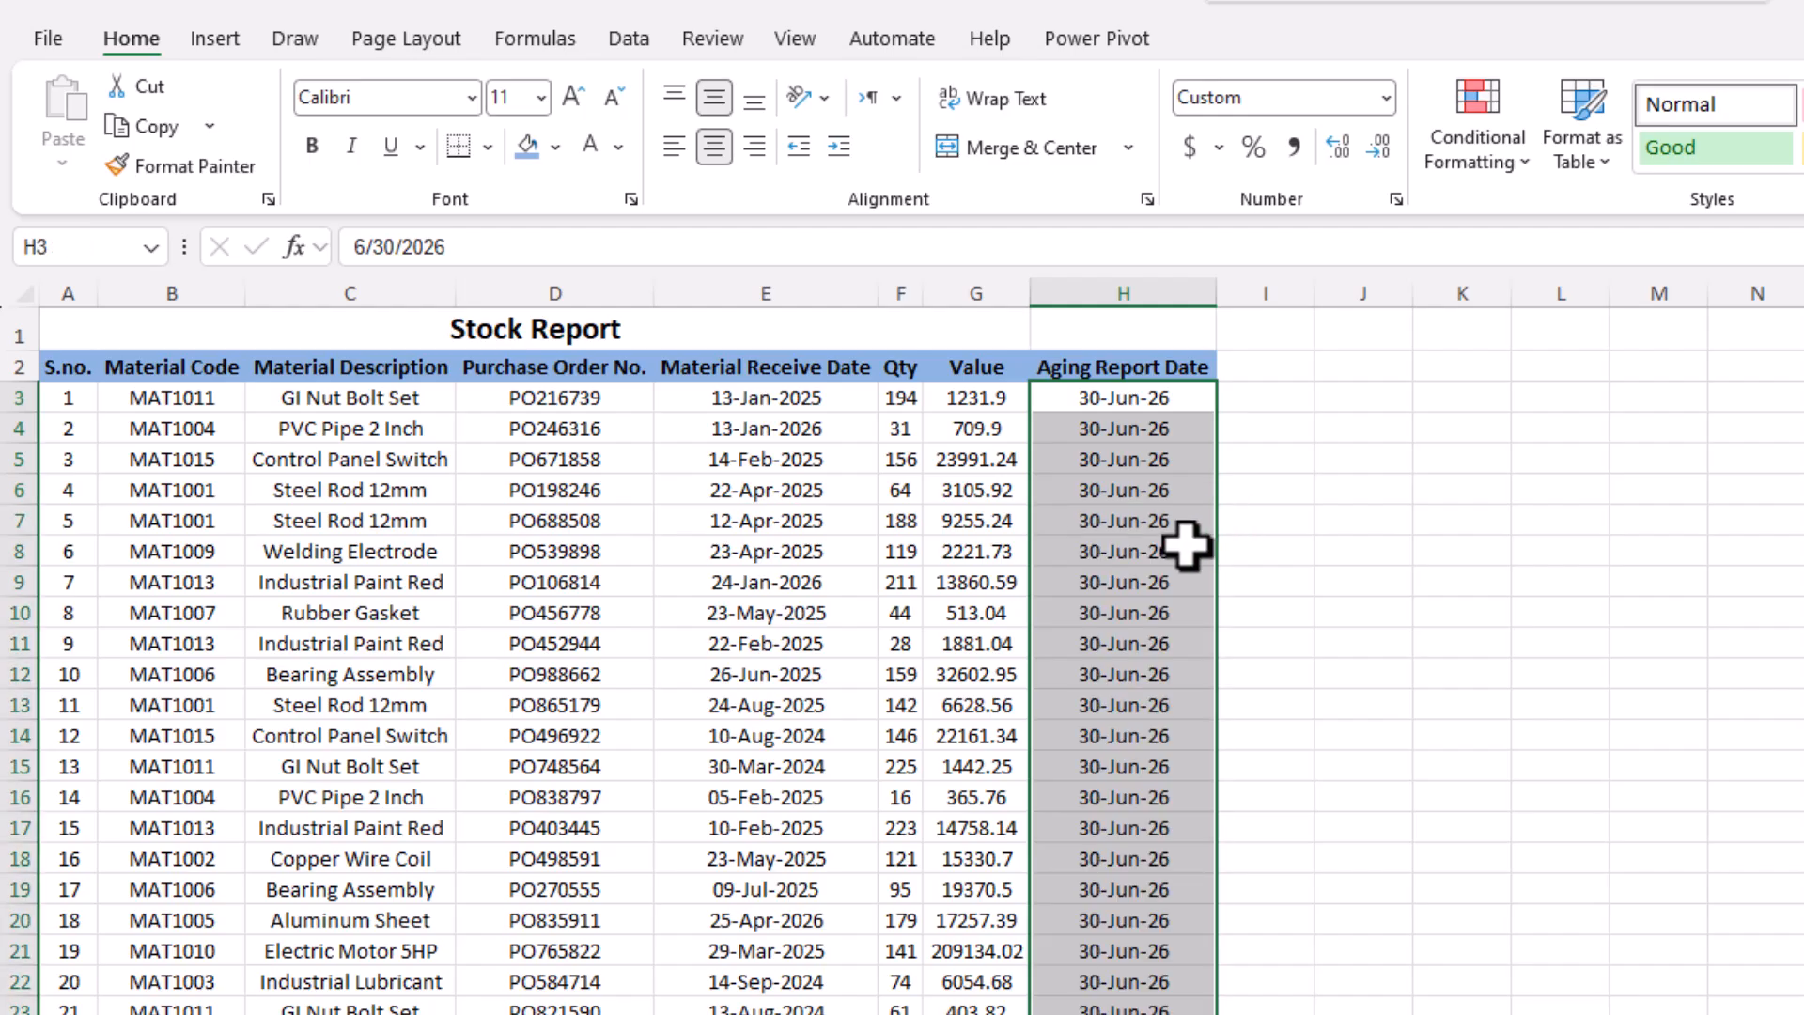
left_click_drag(1179, 428, 1140, 818)
left_click(1137, 799)
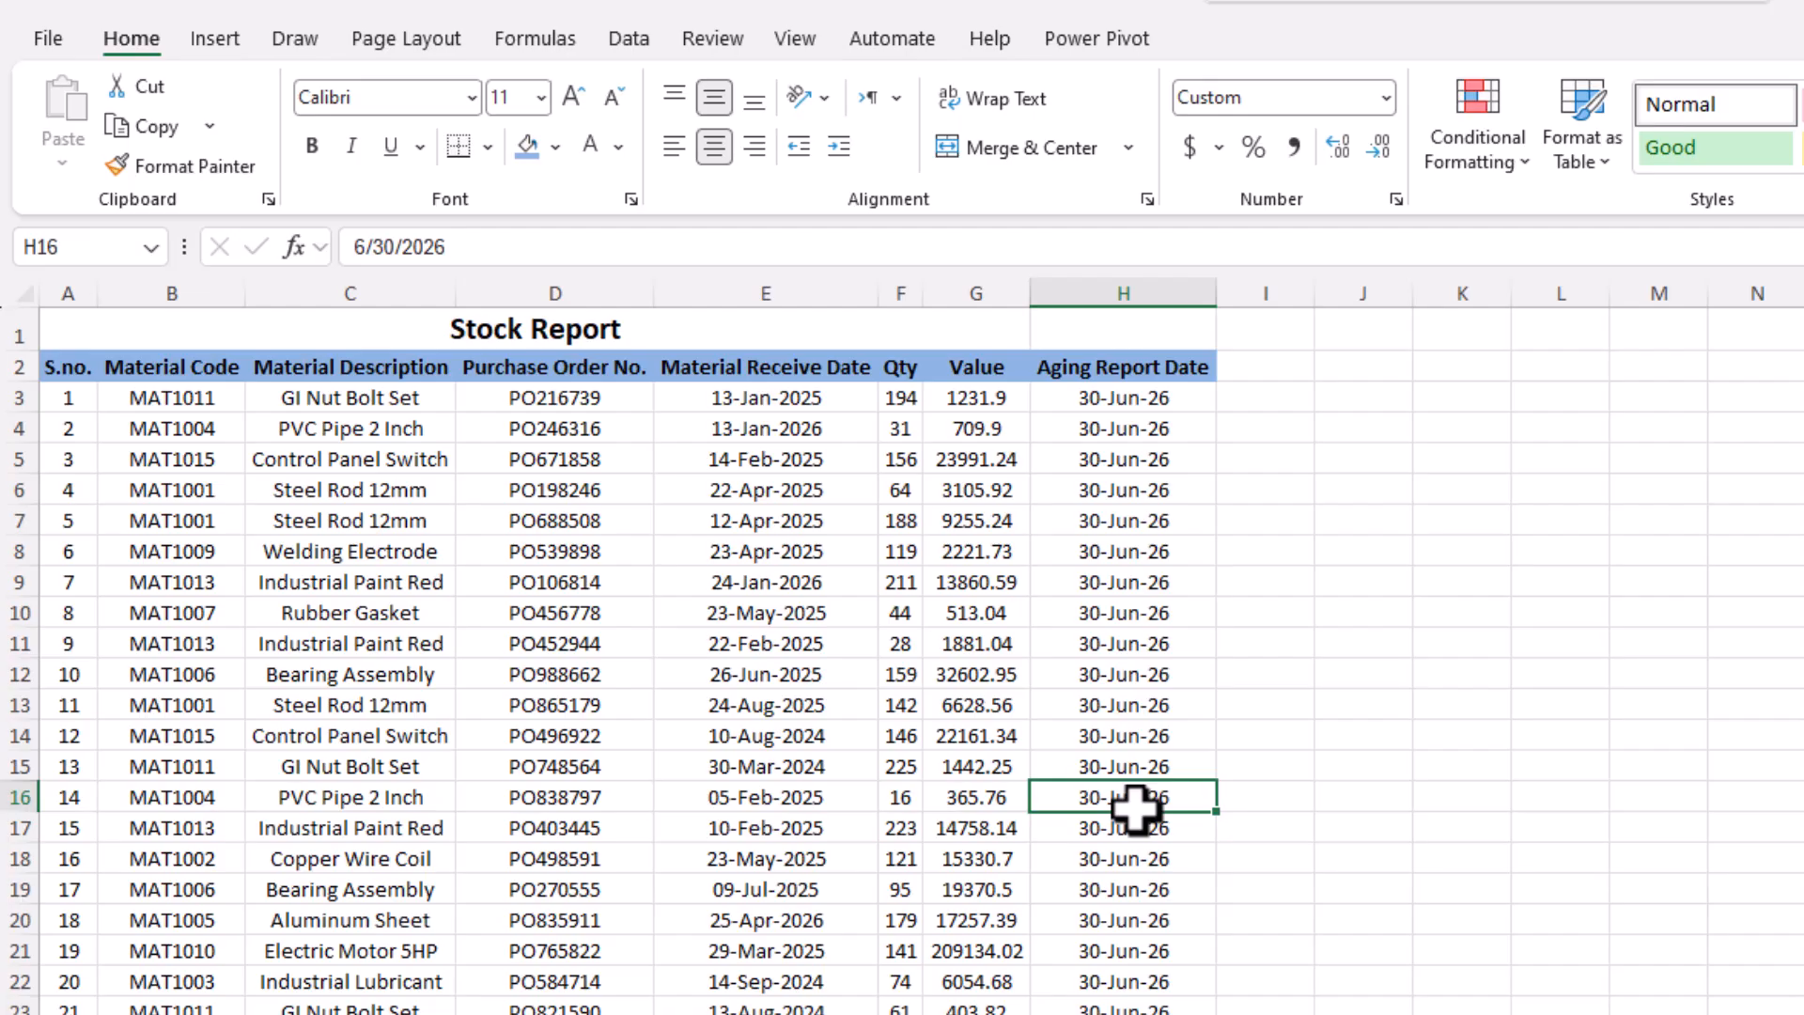
- Add the header "Age (Months)" in I2, copy the Aging Report Date header's formatting to it, and fit the column width
left_click(408, 554)
left_click(1301, 370)
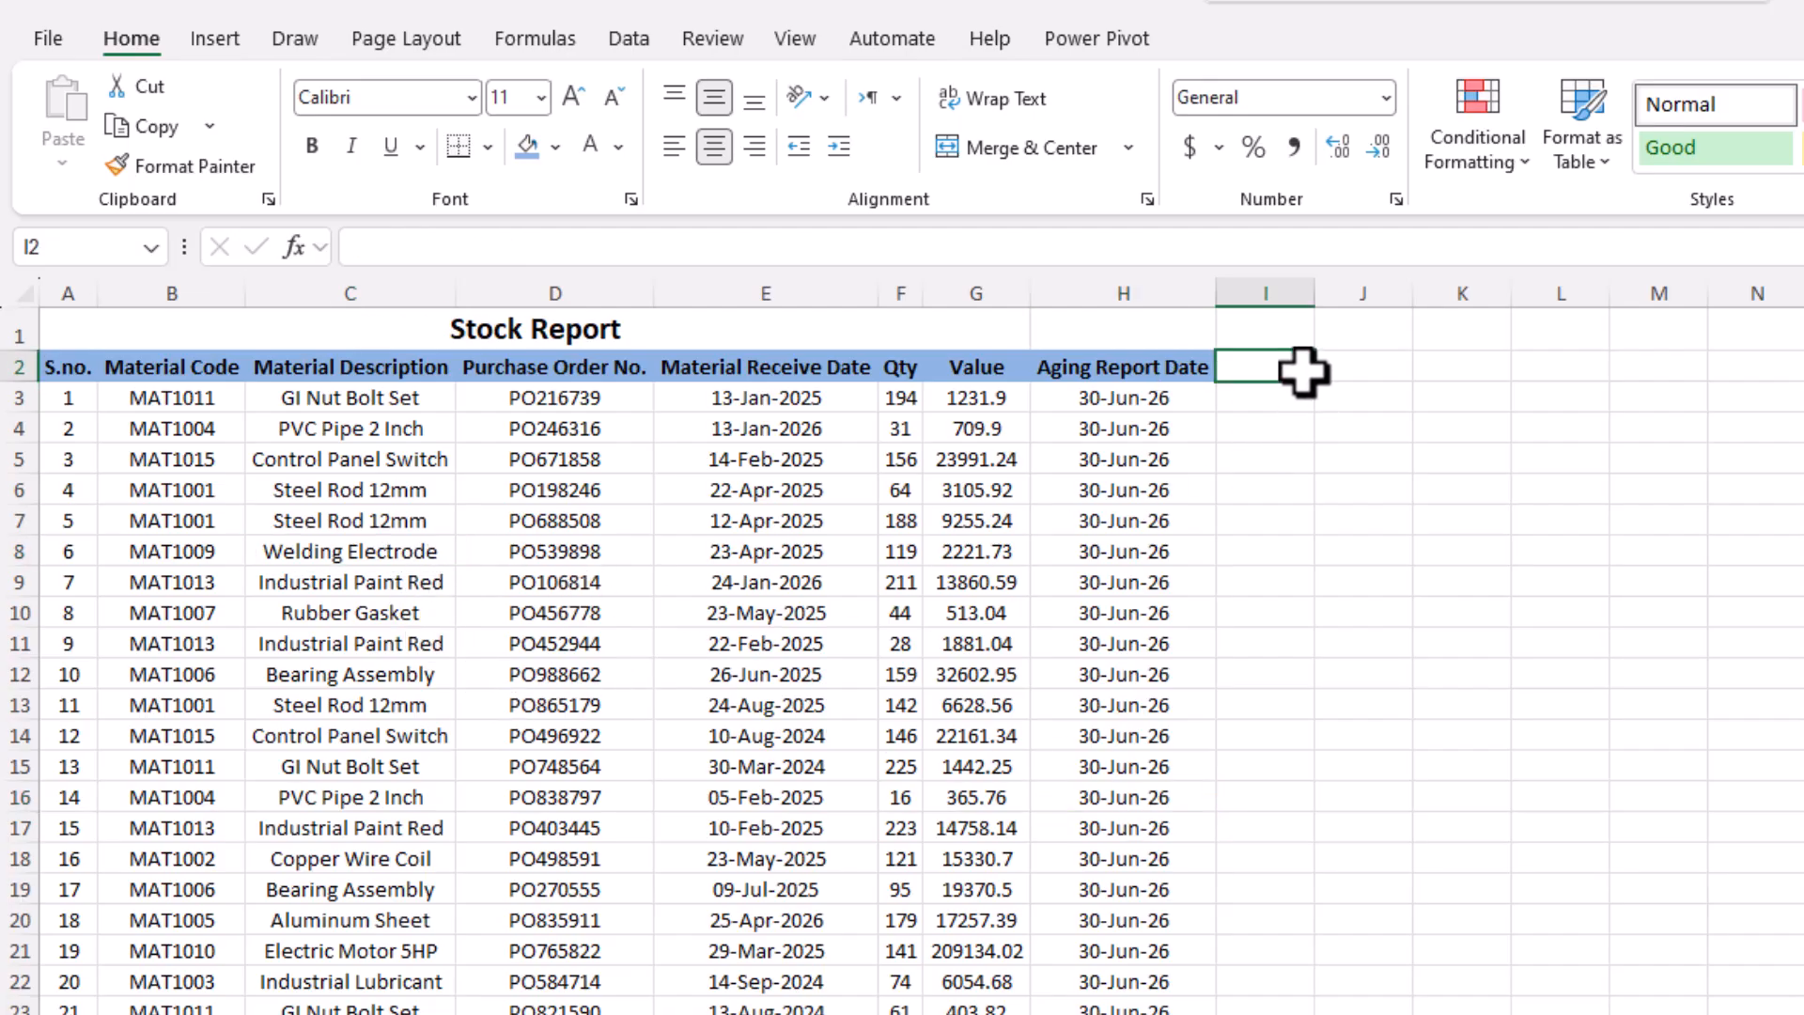
type("Age (Months)")
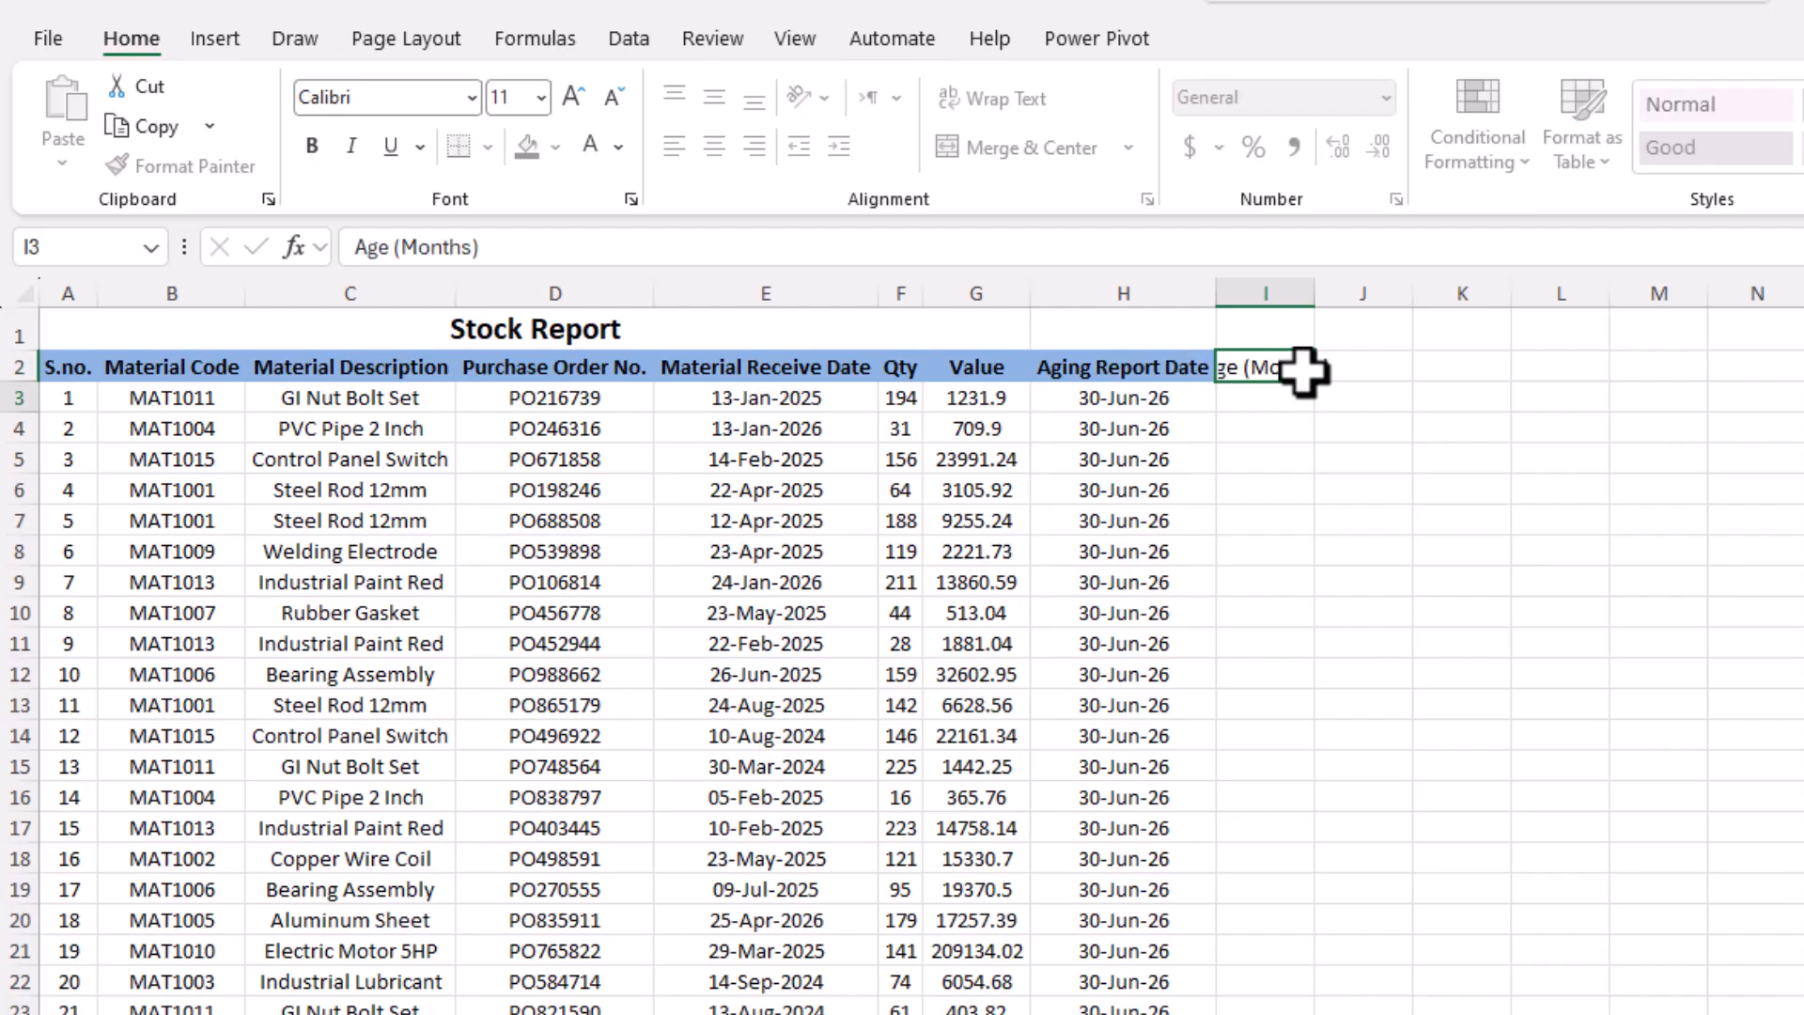
key("ctrl+Return")
left_click(1134, 365)
left_click(183, 165)
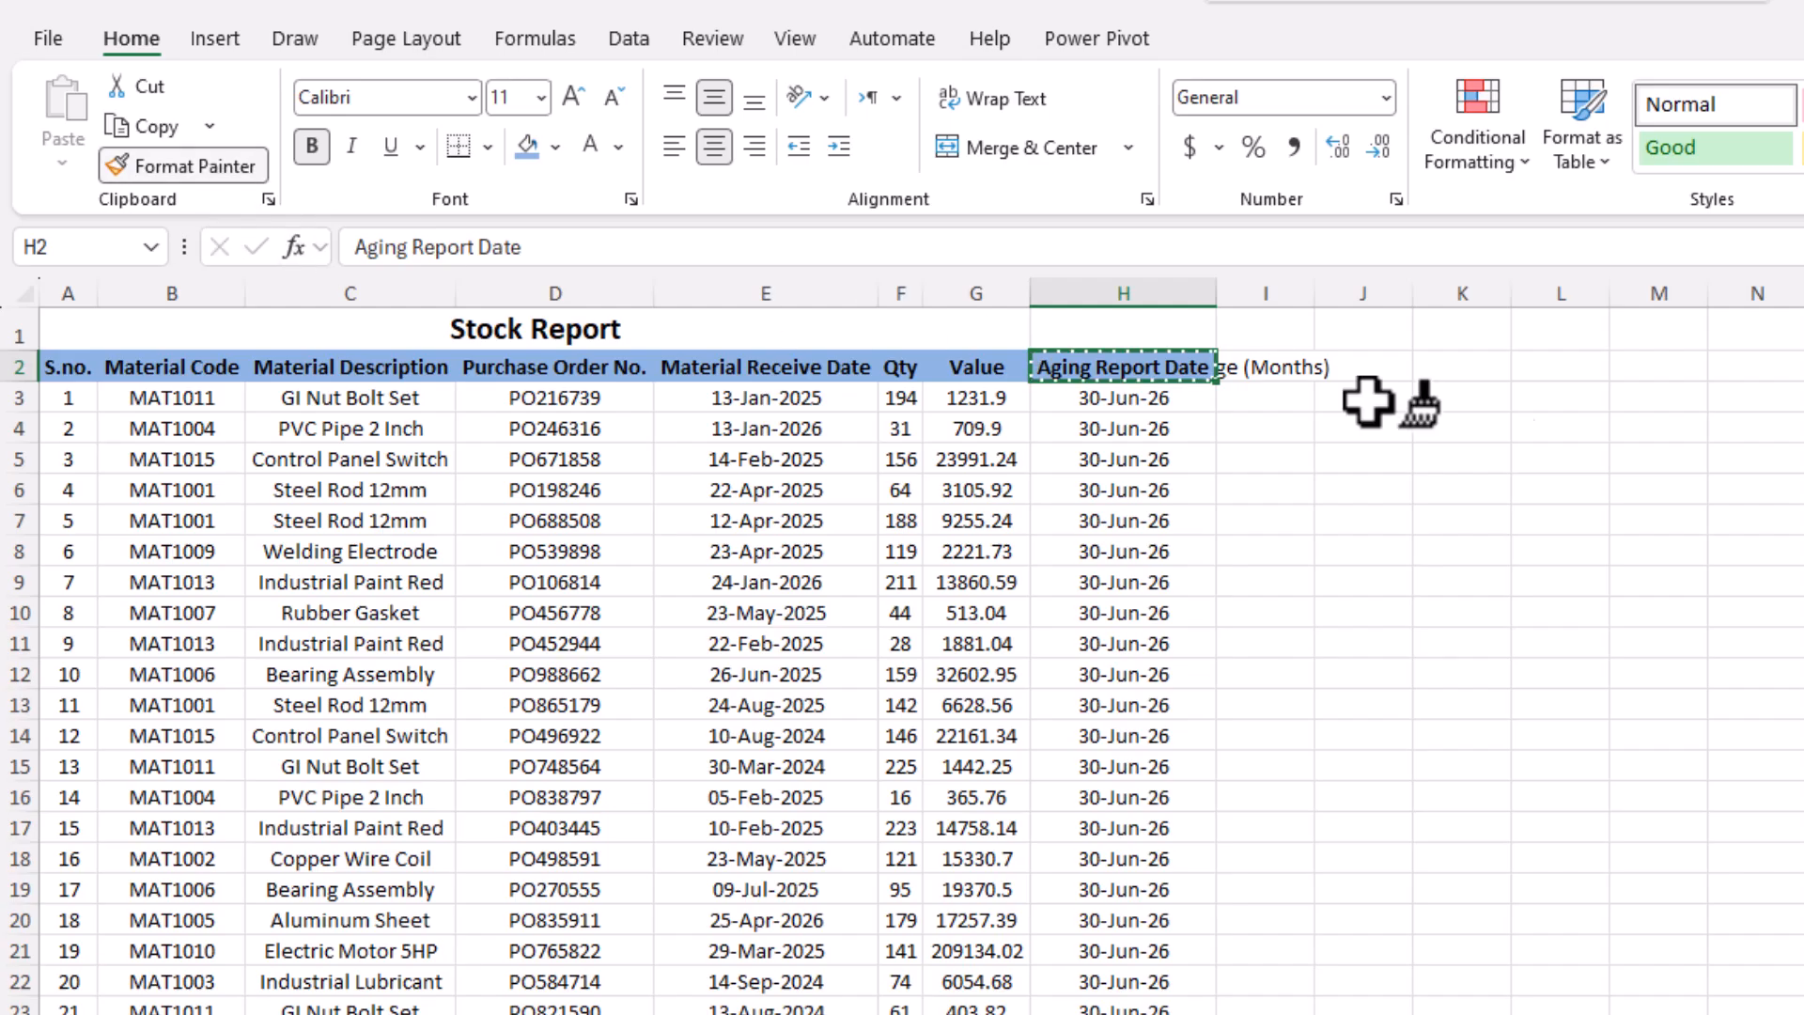
left_click(1269, 367)
double_click(1315, 294)
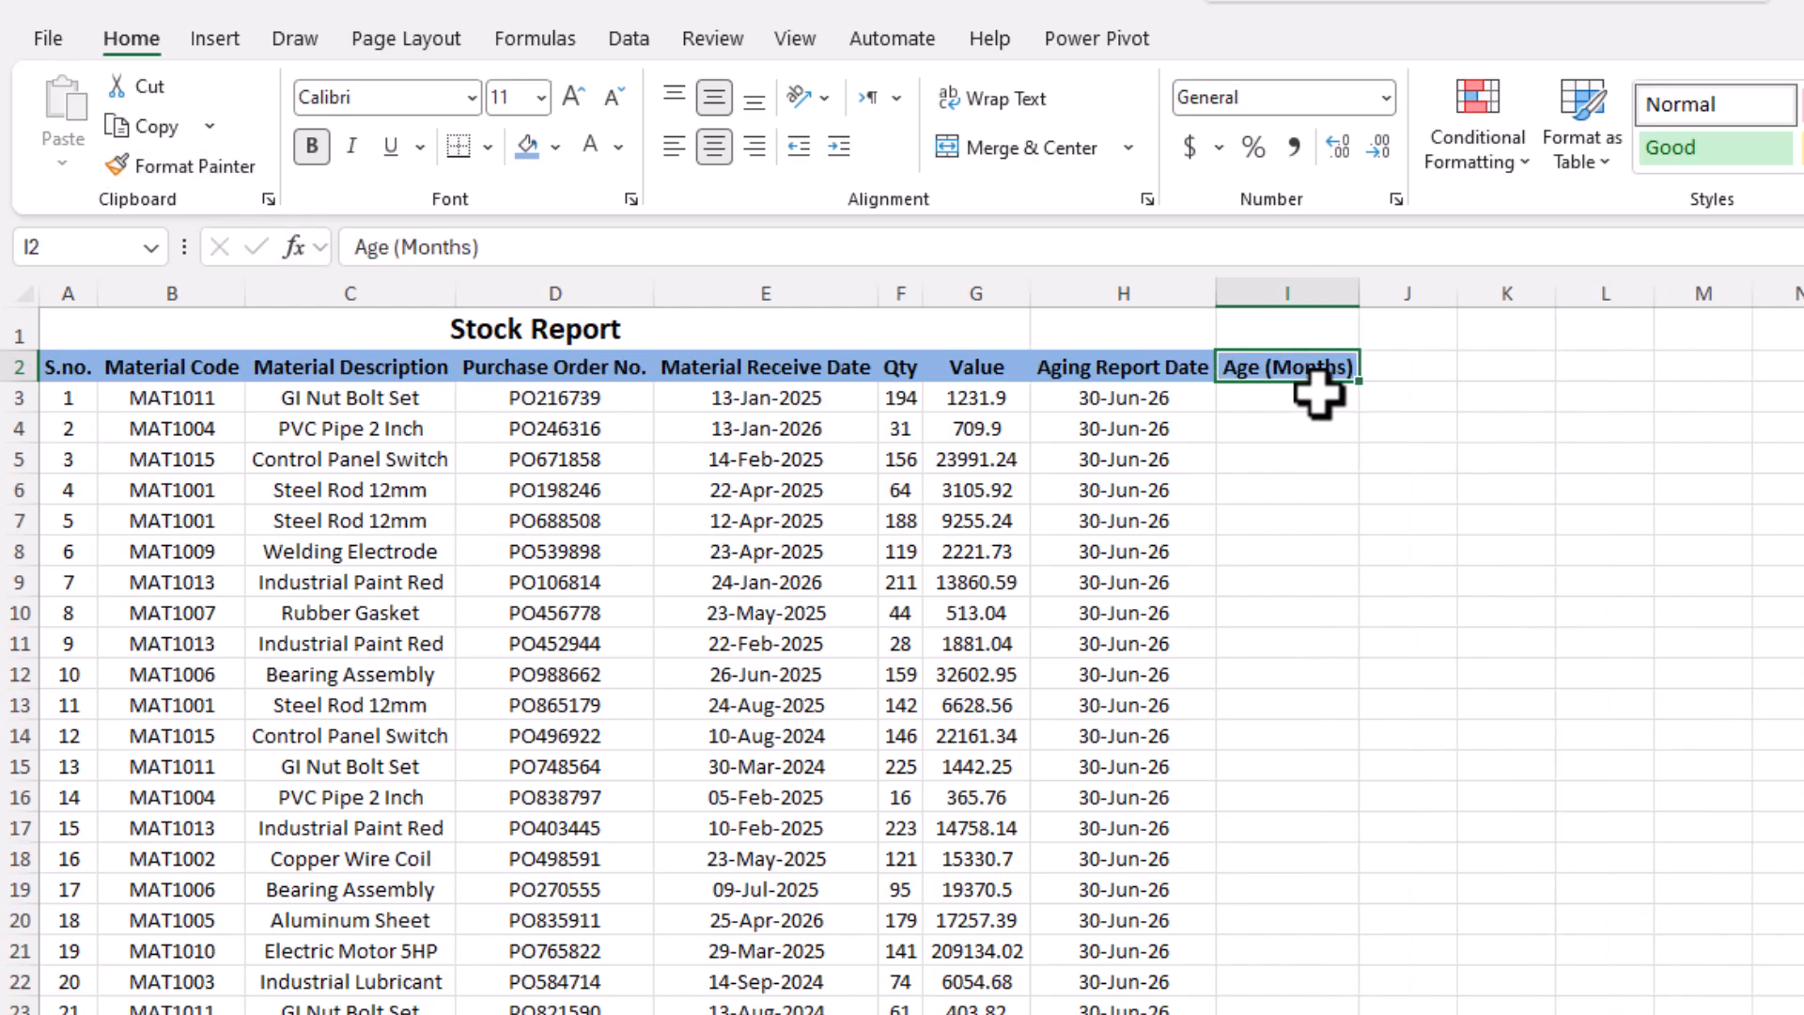
- Calculate the first item's age in I3 with the formula =(H3-E3)/30
left_click(1319, 394)
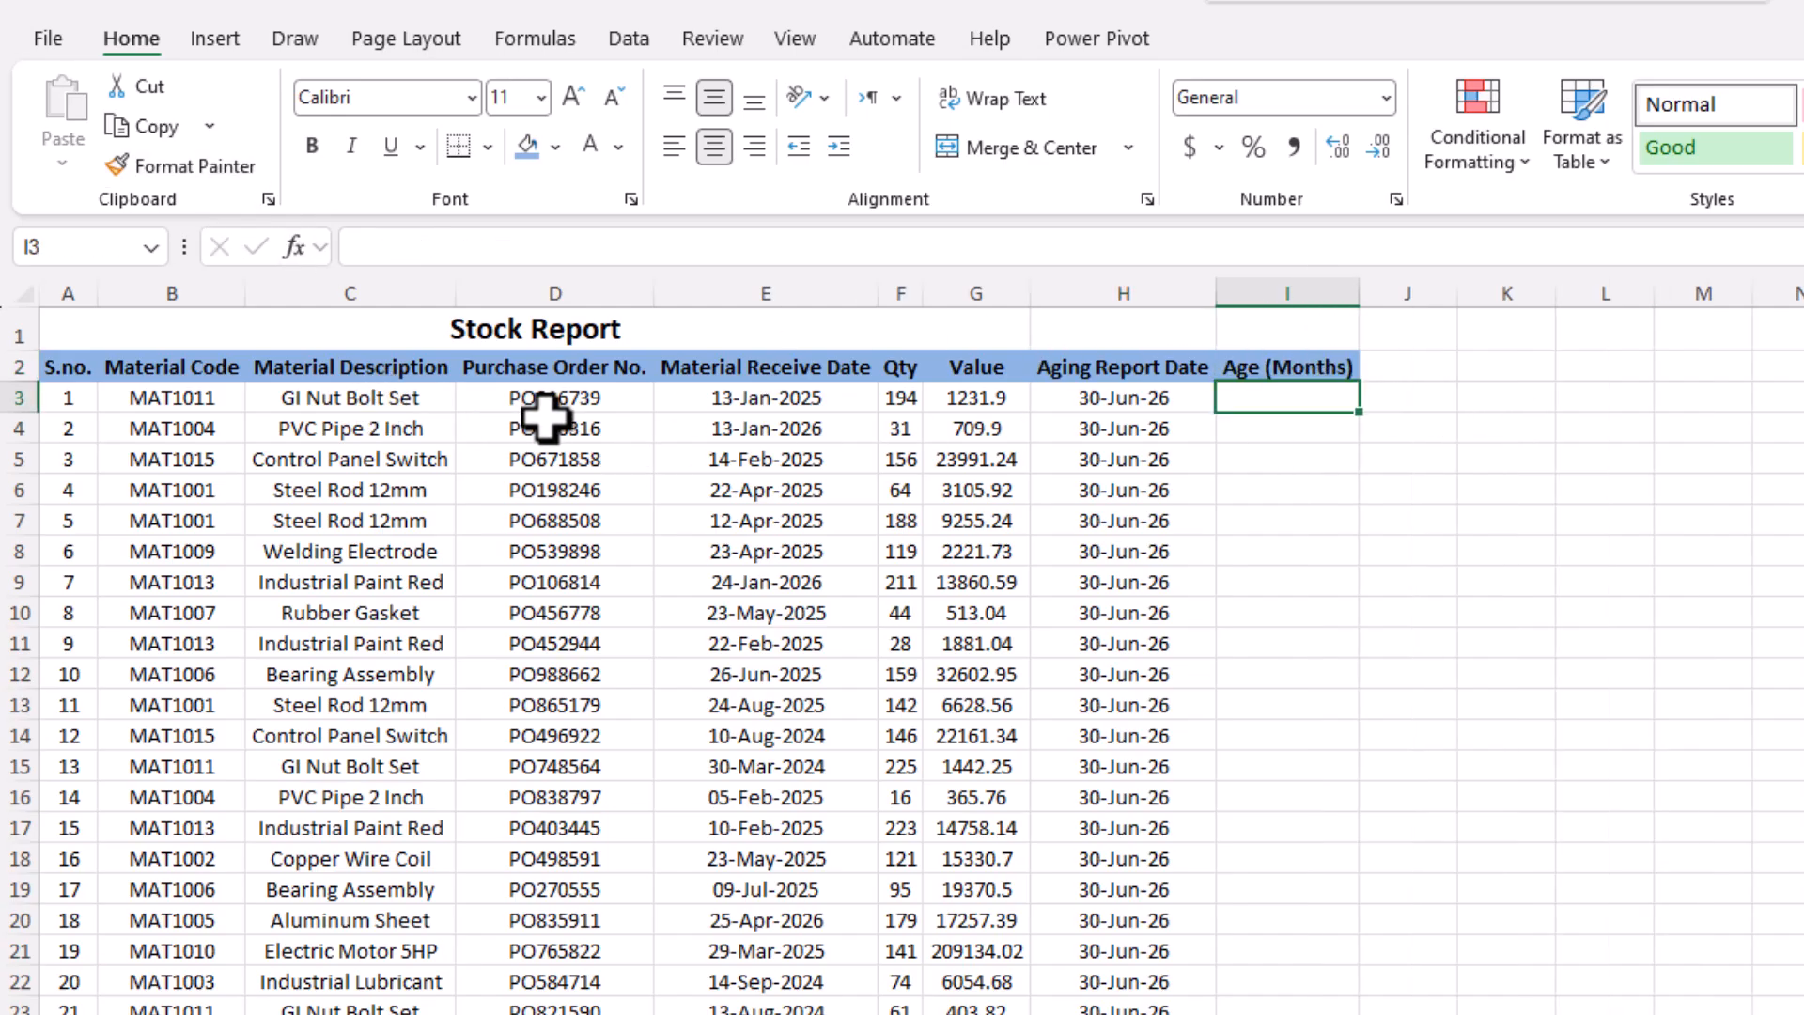
type("=(")
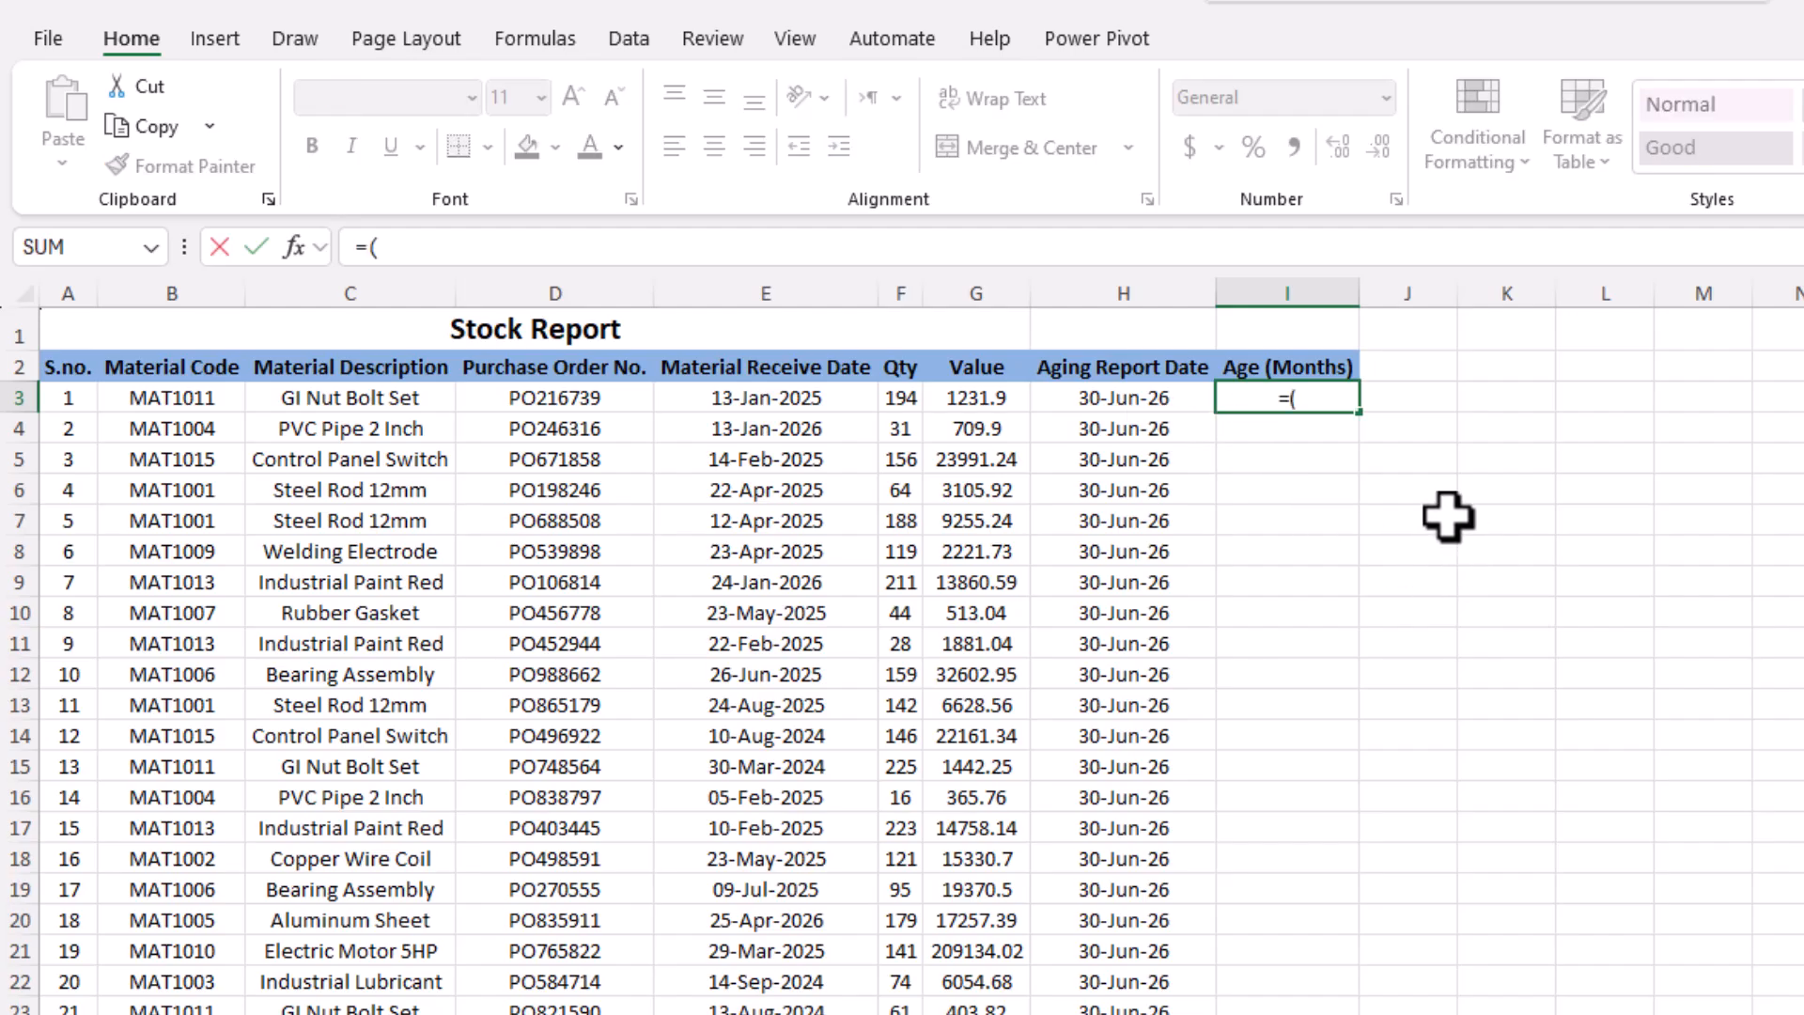
left_click(1087, 404)
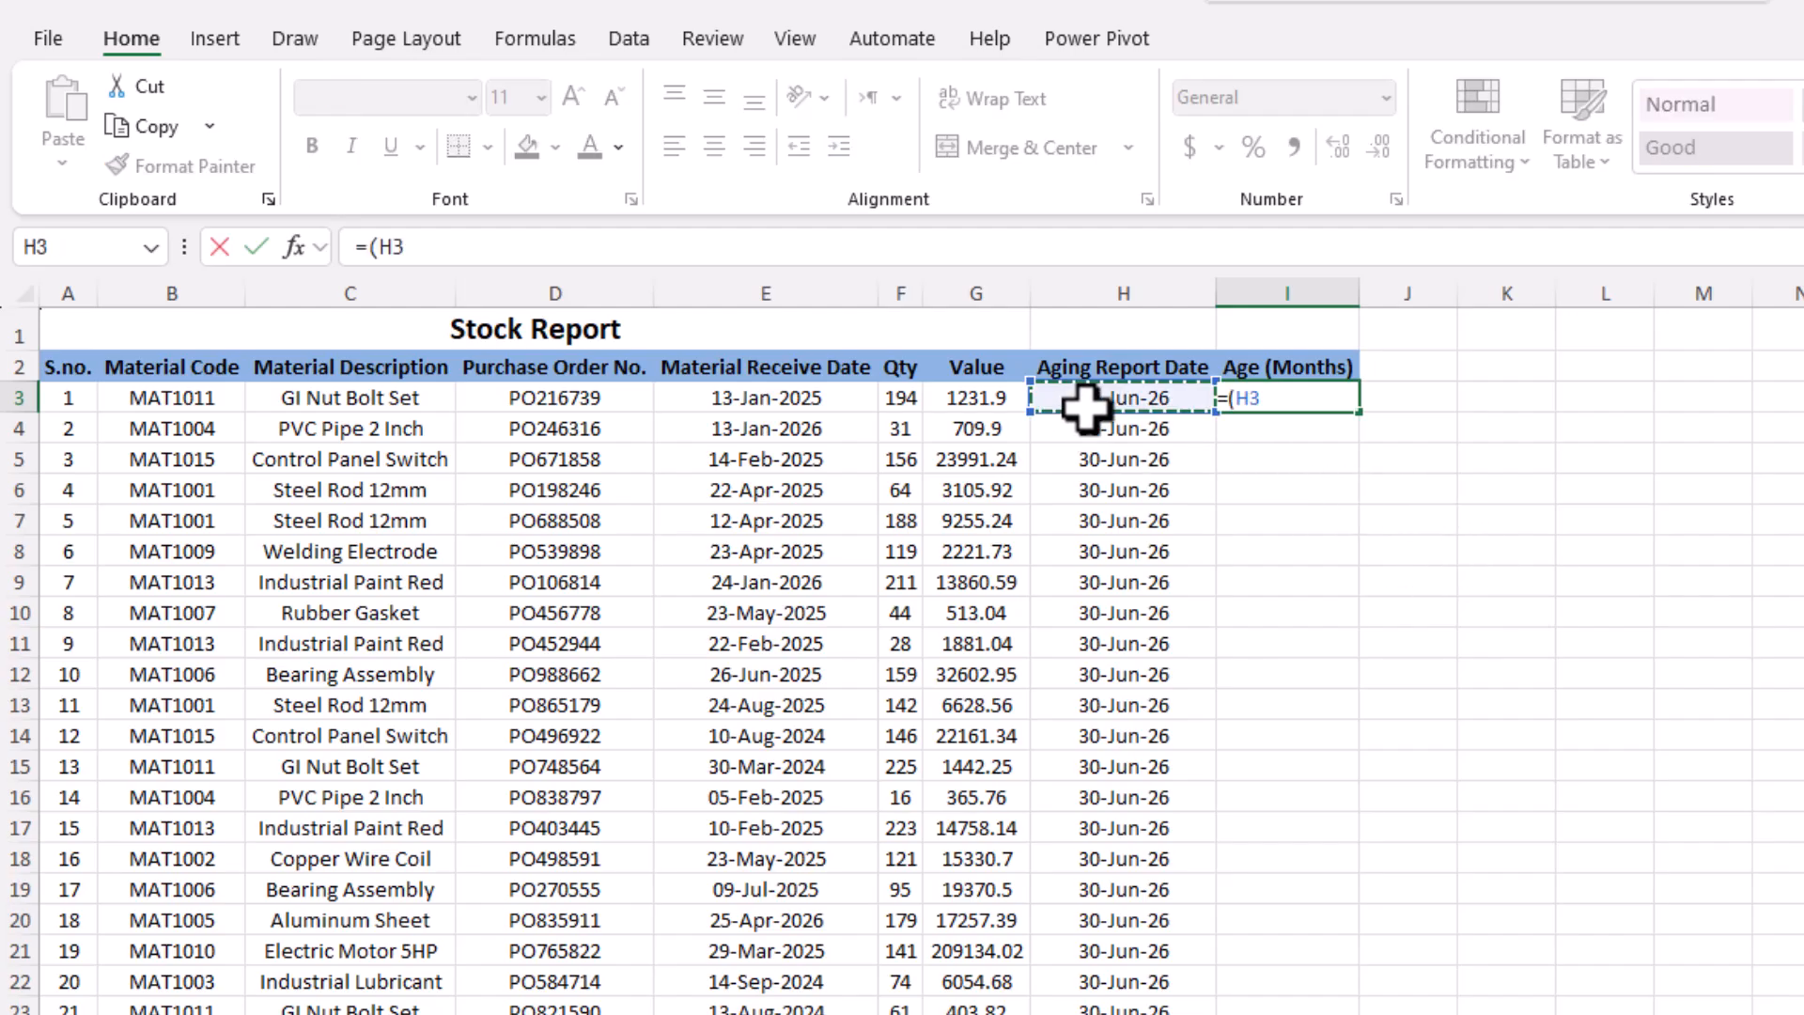
left_click(740, 396)
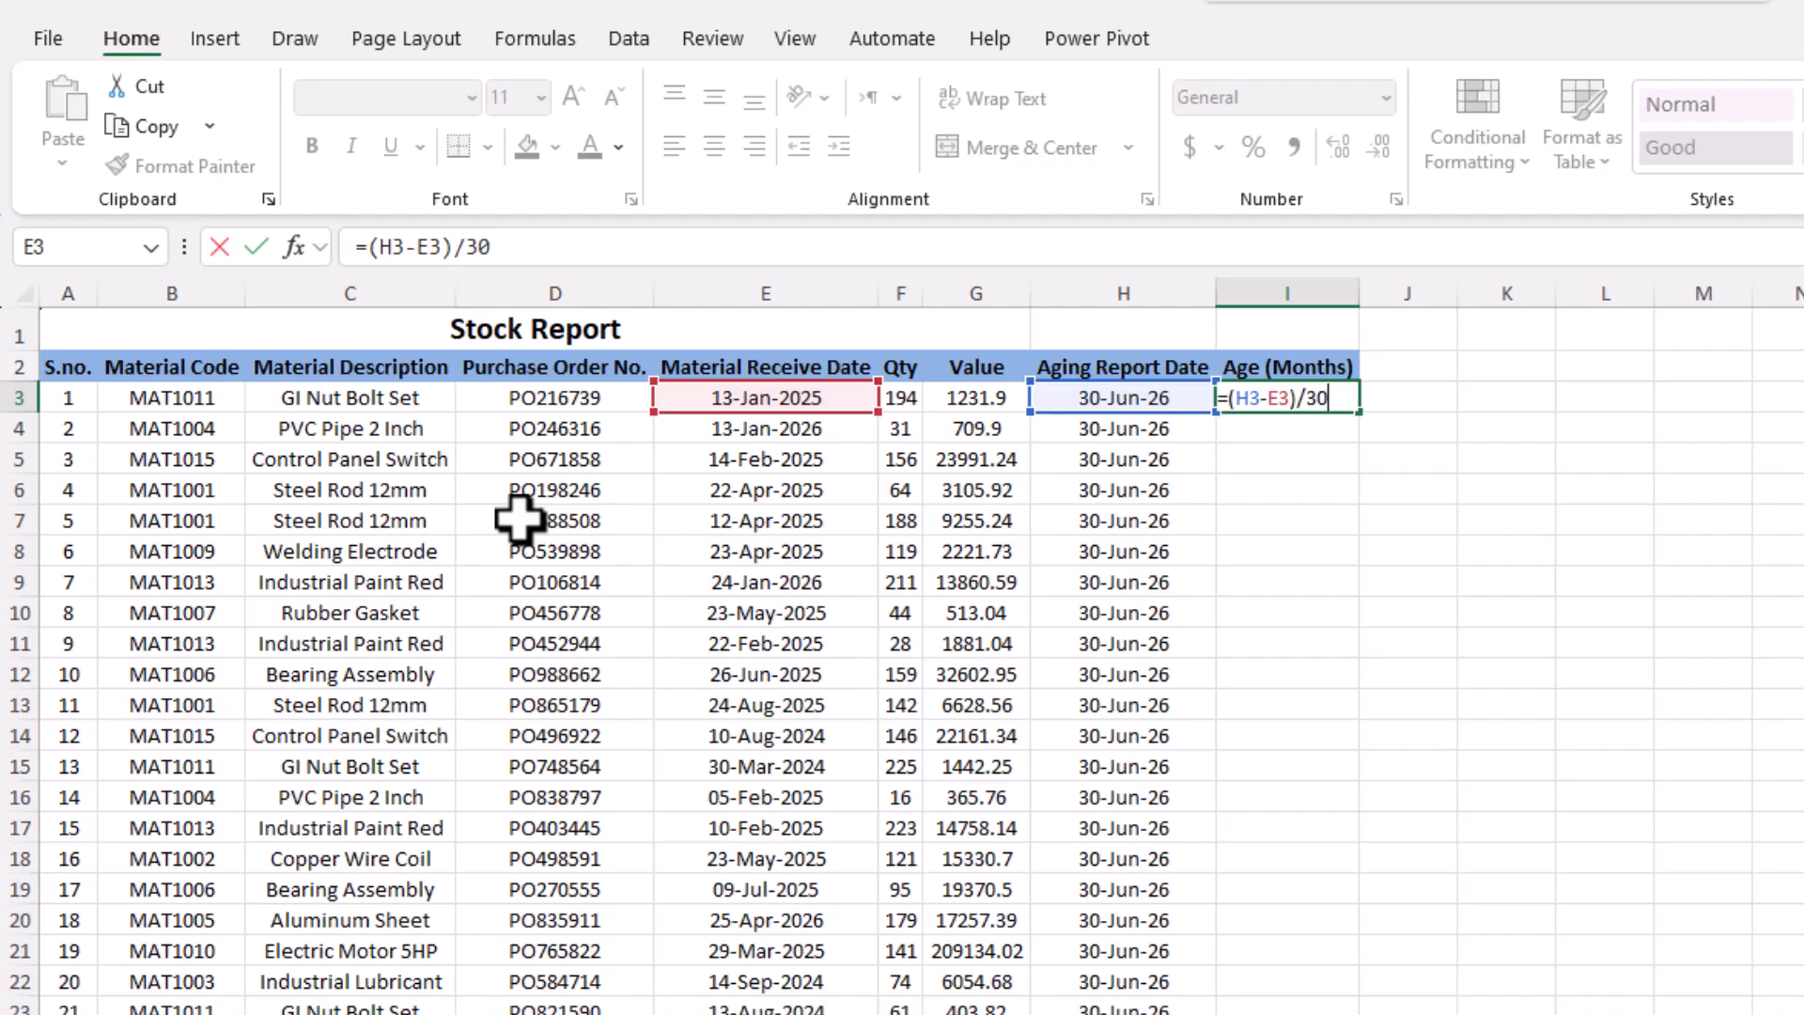
key("Return")
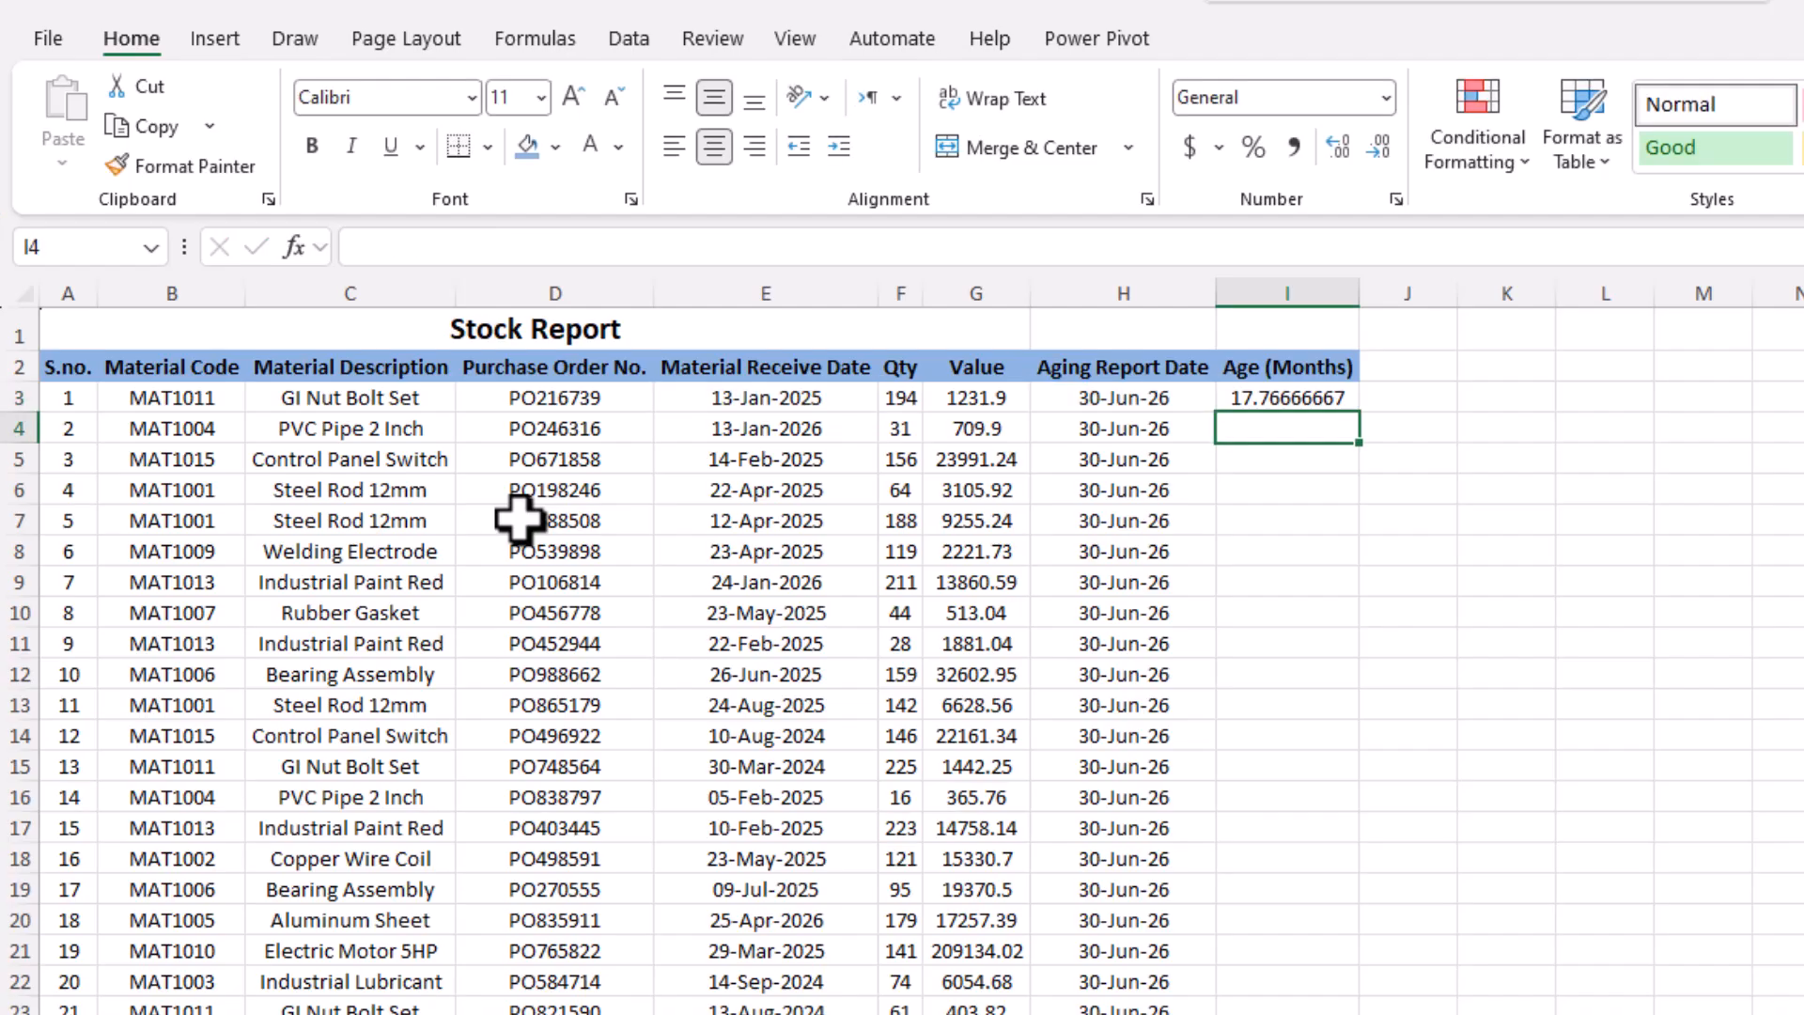
- Fill the unrounded age formula from I3 down the Age (Months) column
left_click(1335, 399)
double_click(1360, 413)
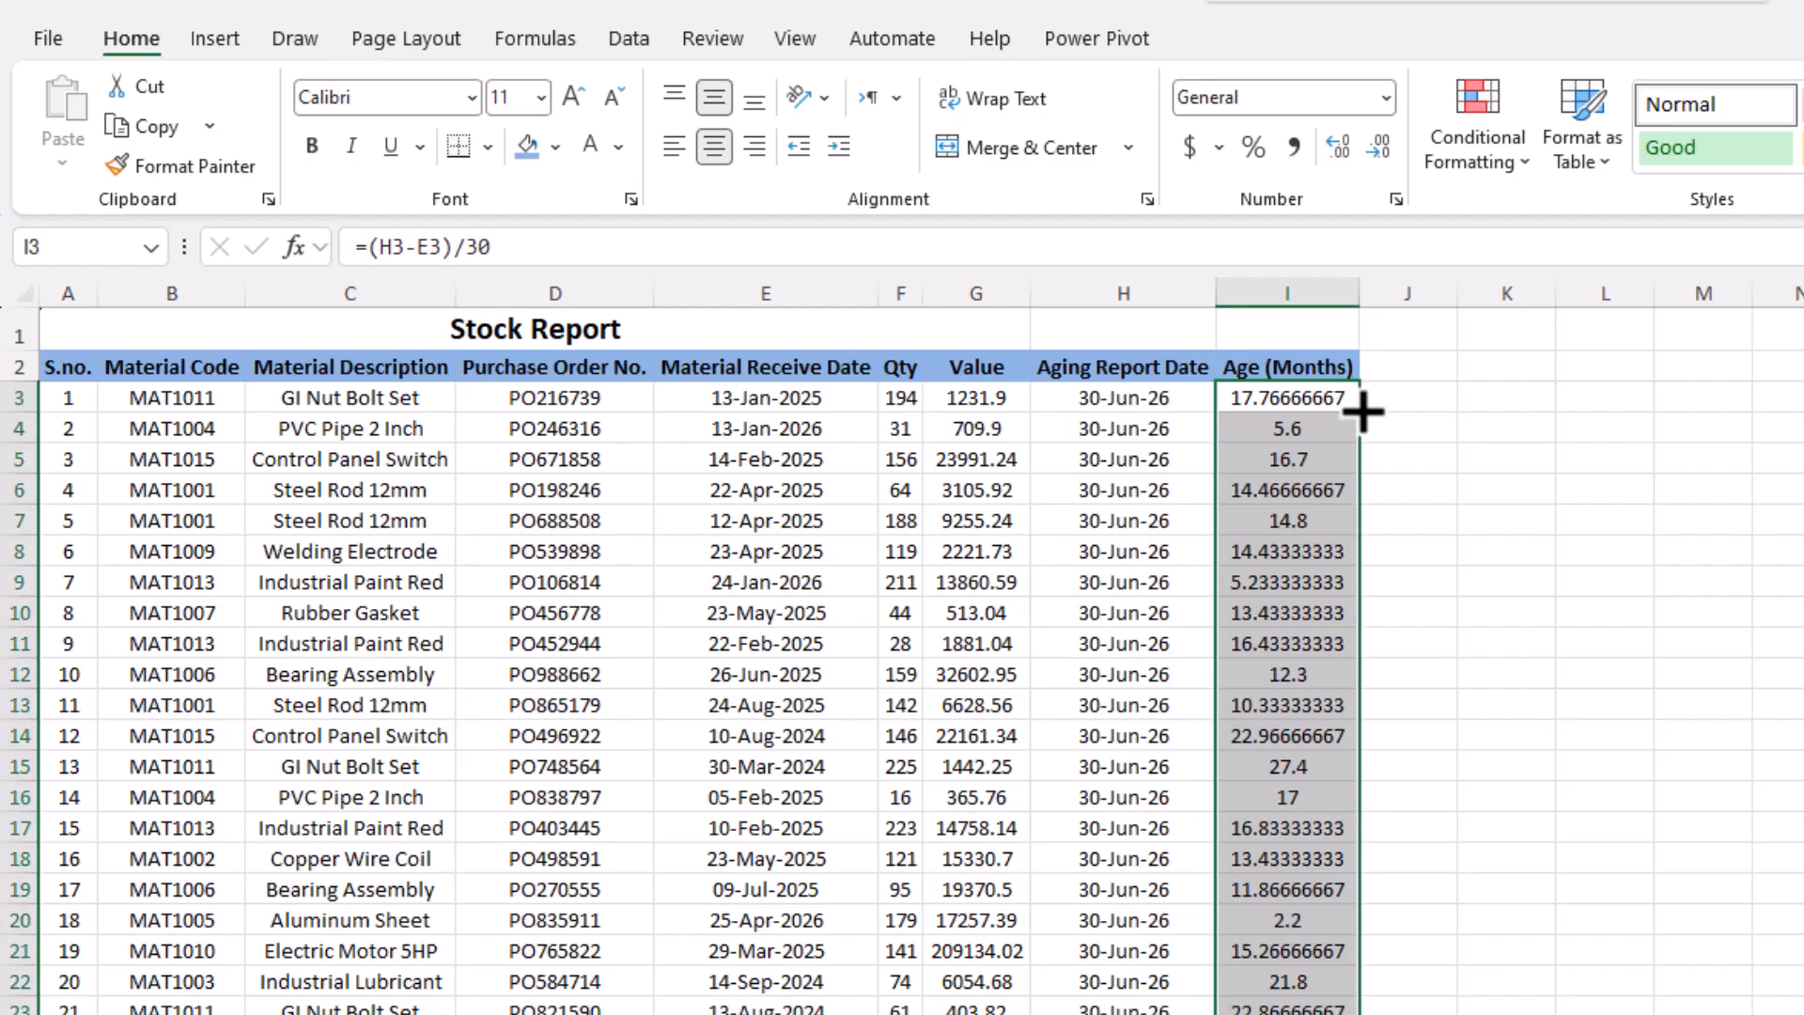
left_click(1320, 432)
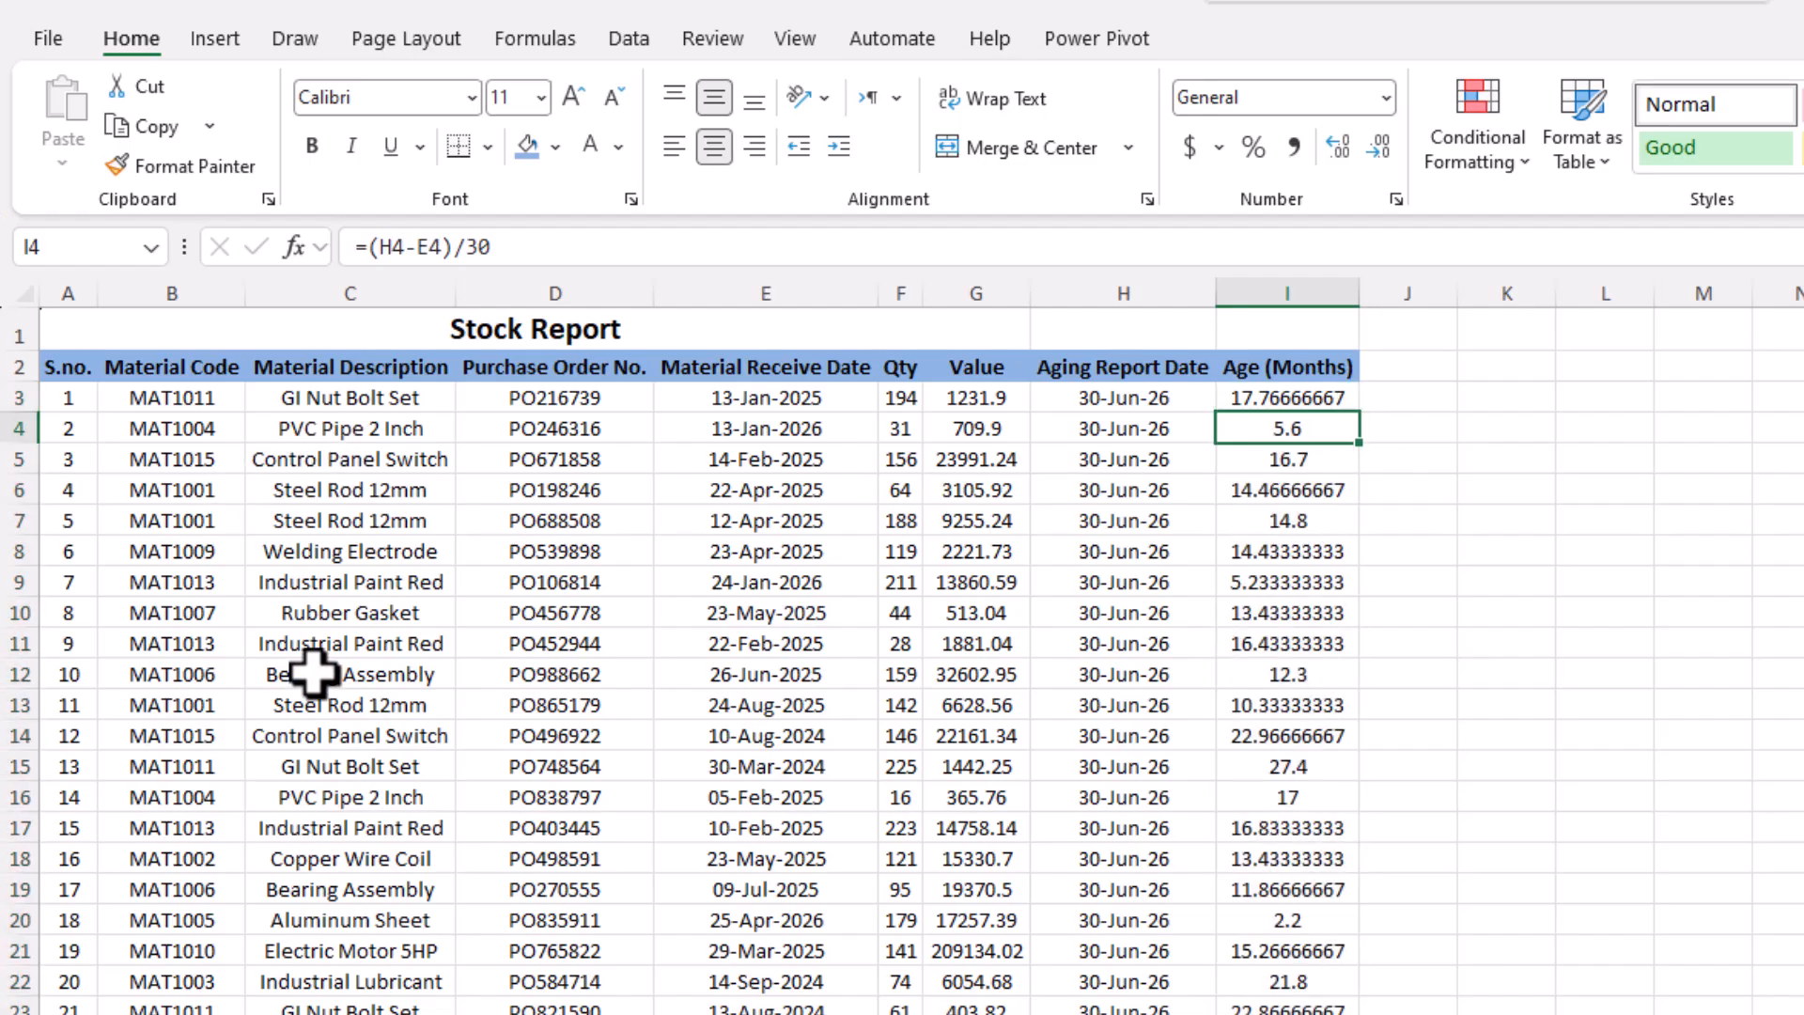
left_click_drag(1317, 399, 1316, 544)
- Round the age in I3 to whole months with =ROUND((H3-E3)/30,0) and fill the formula down the column
left_click(1304, 403)
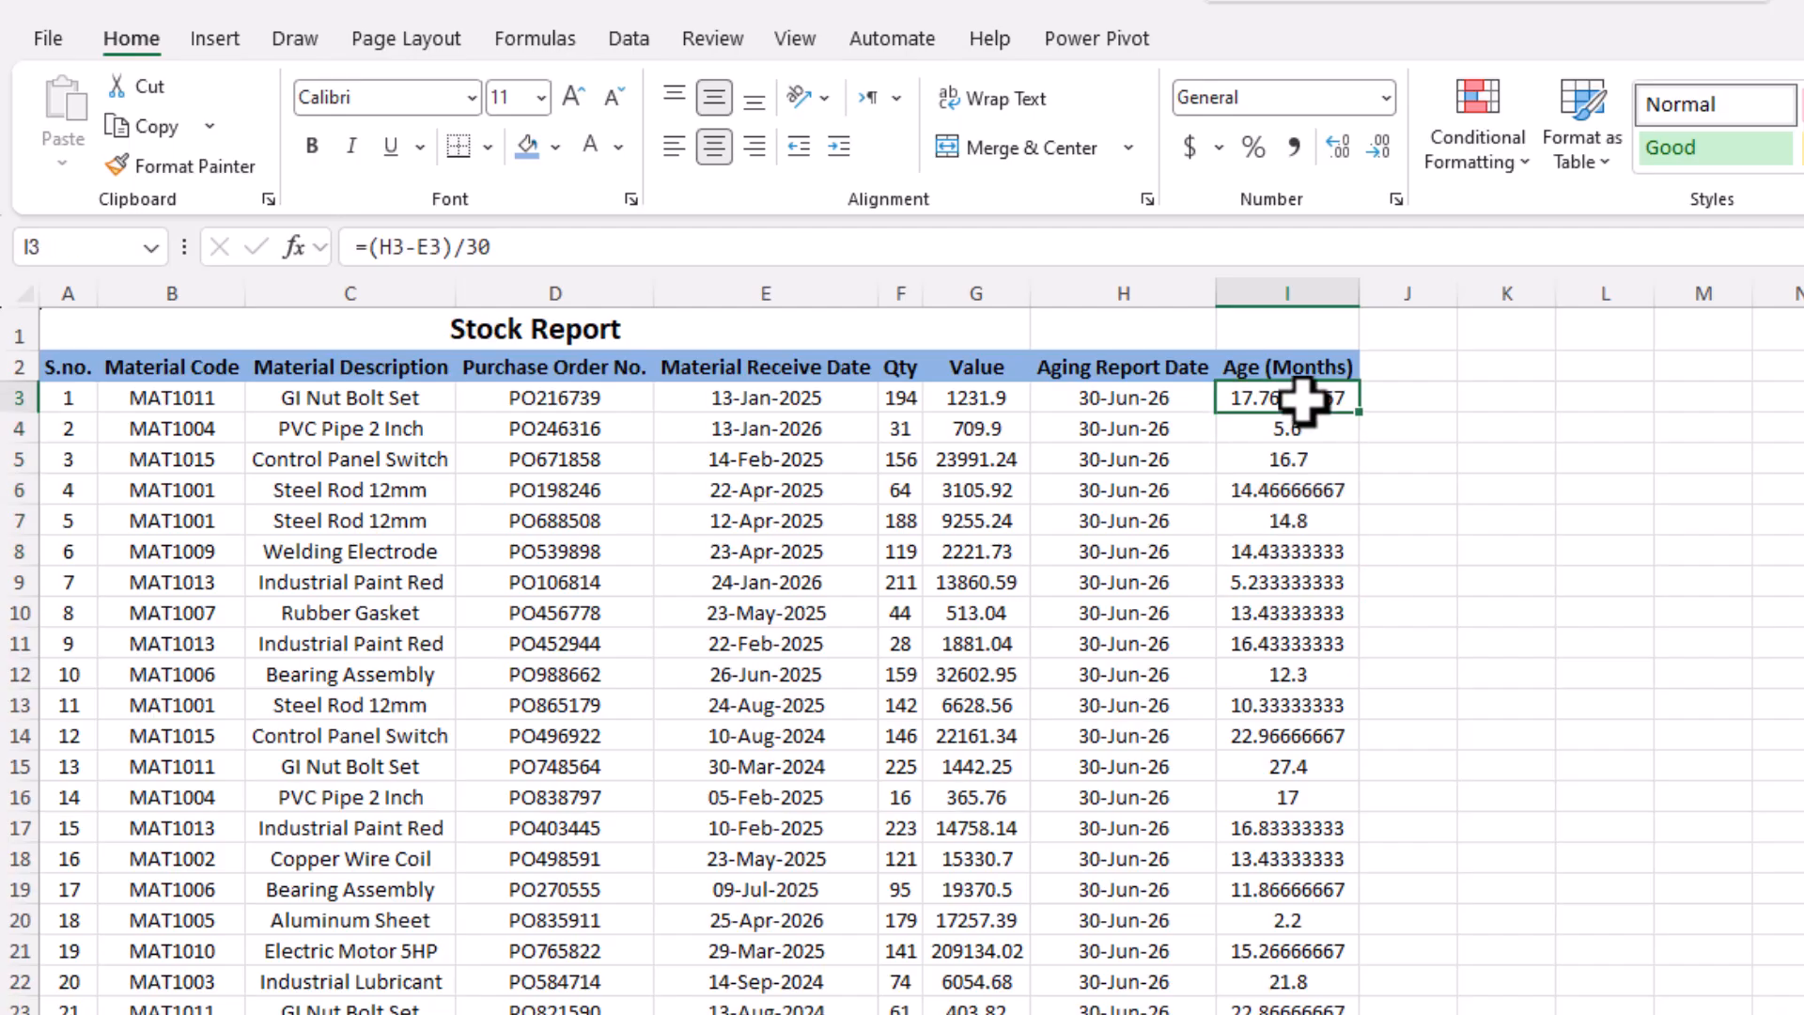
left_click(367, 246)
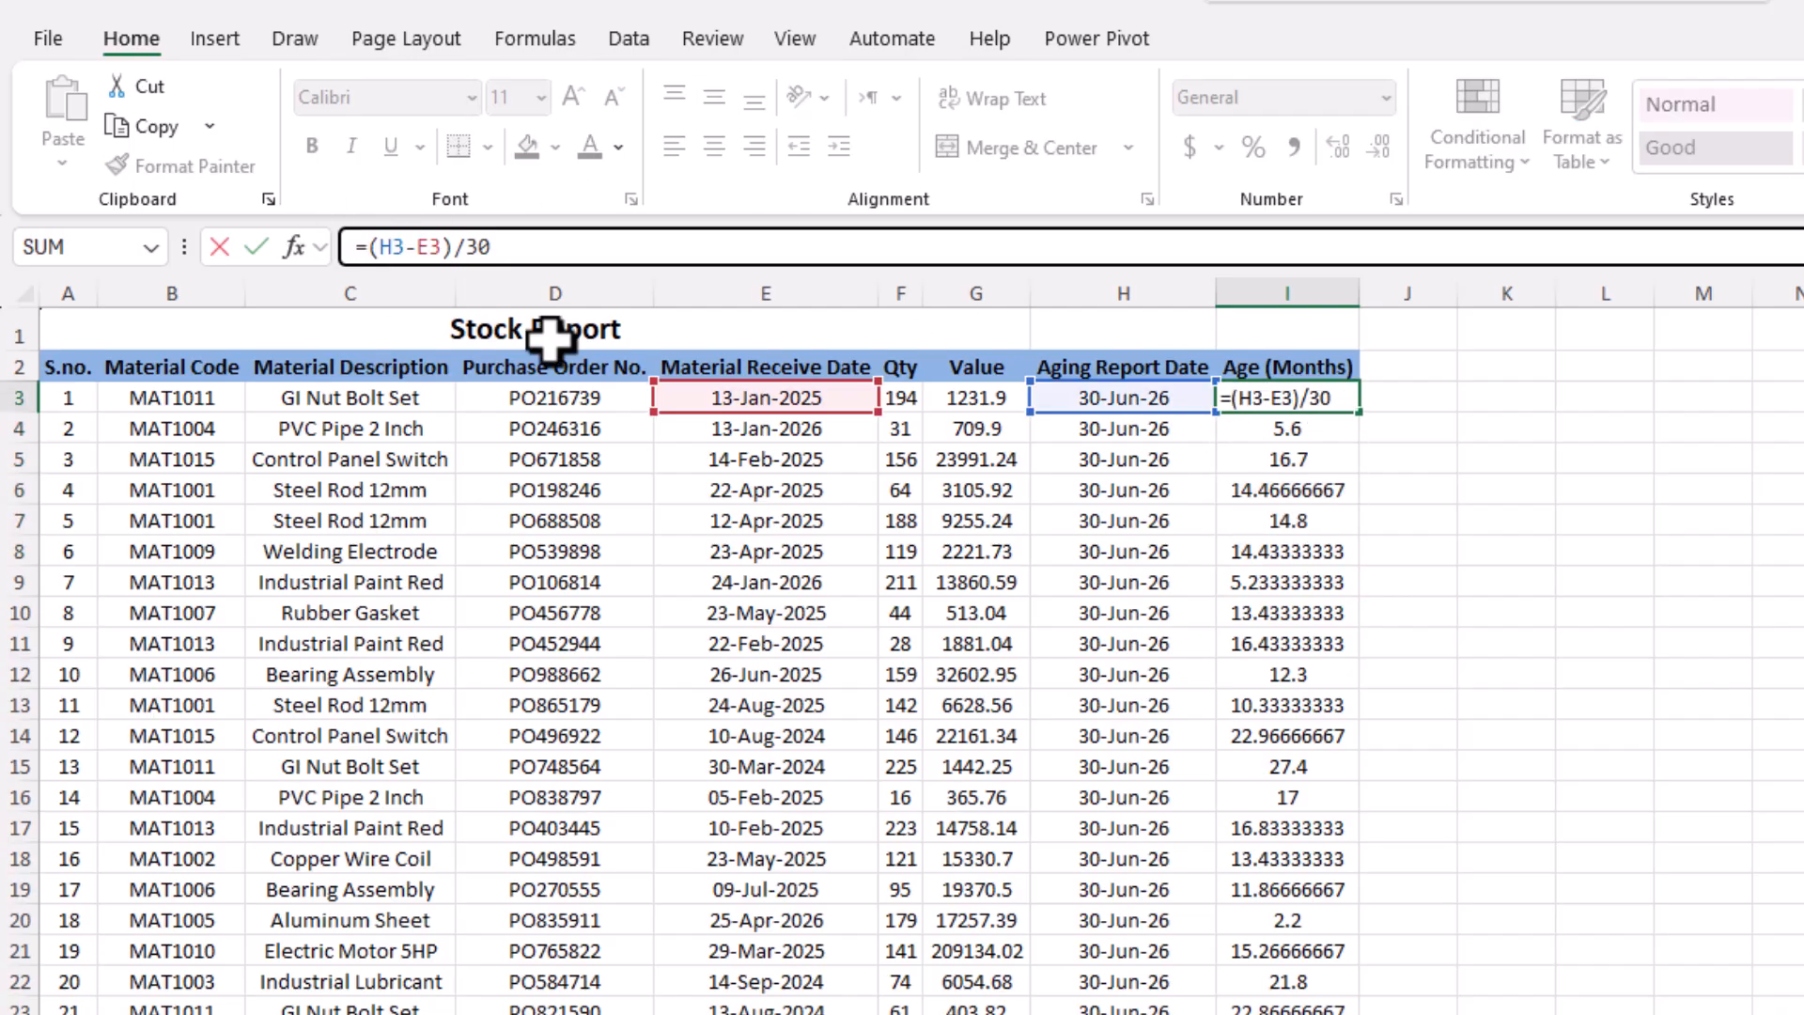
type("ROUND")
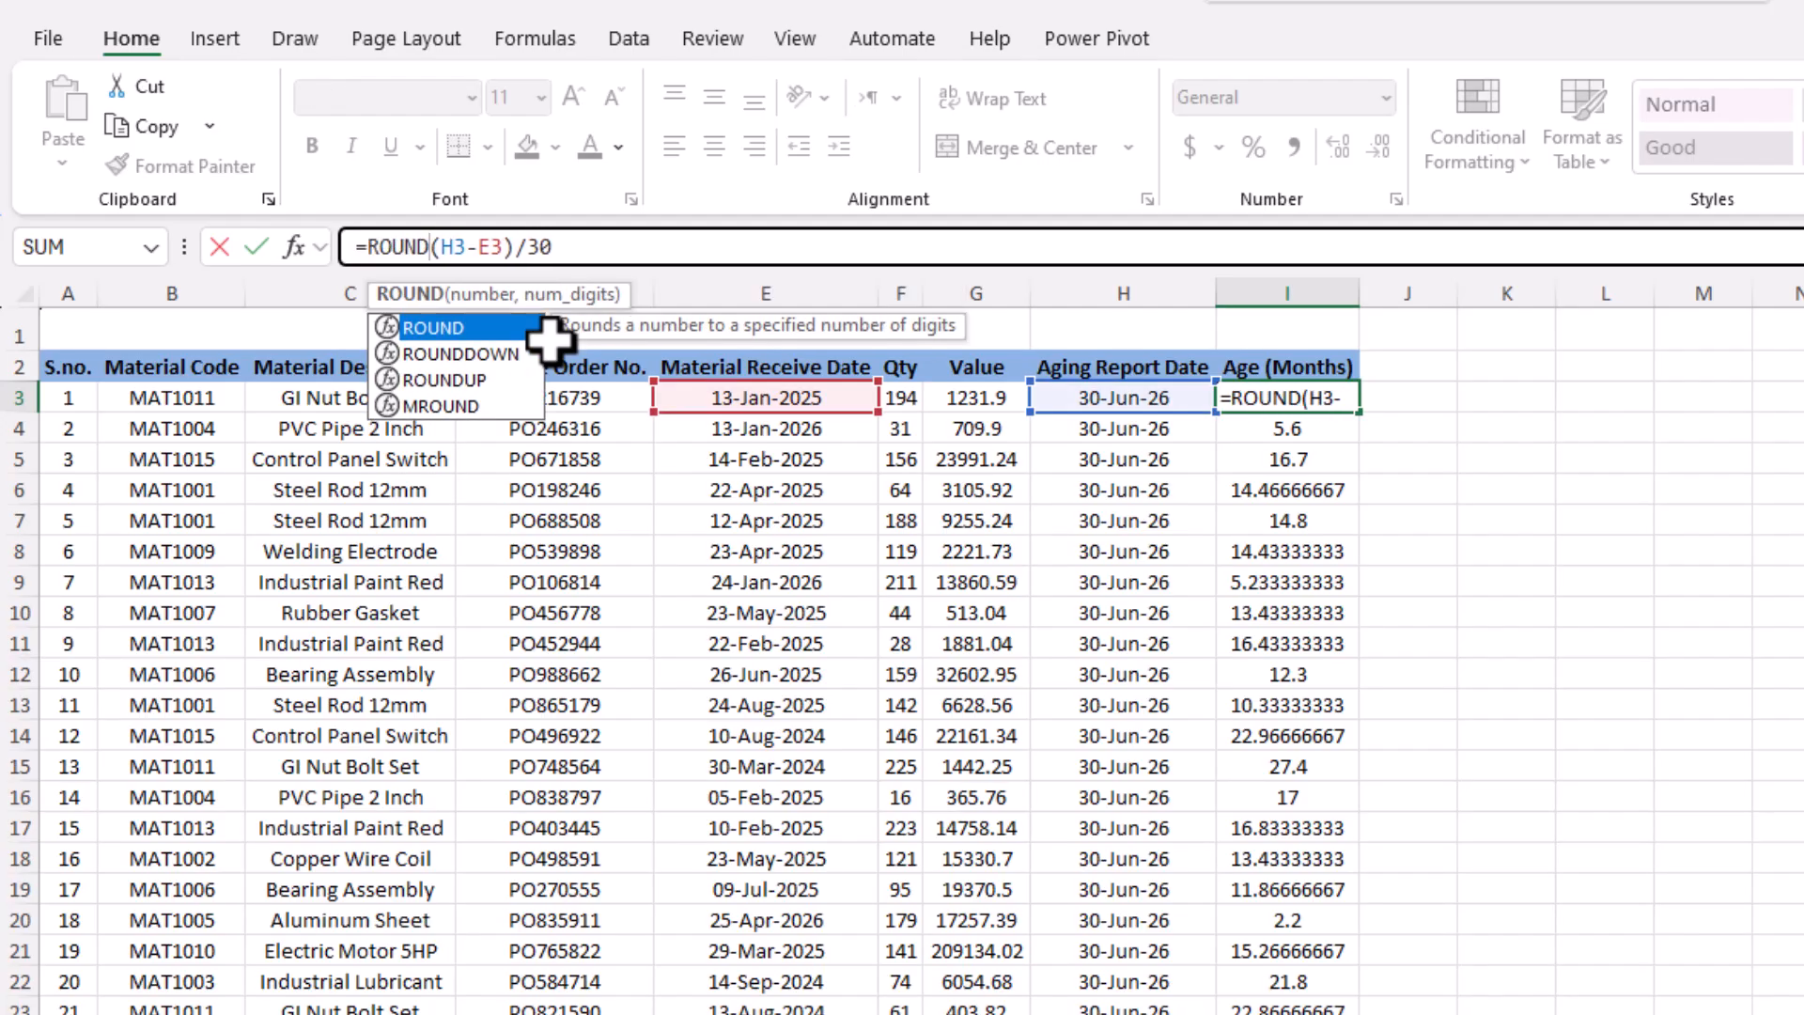
type("(")
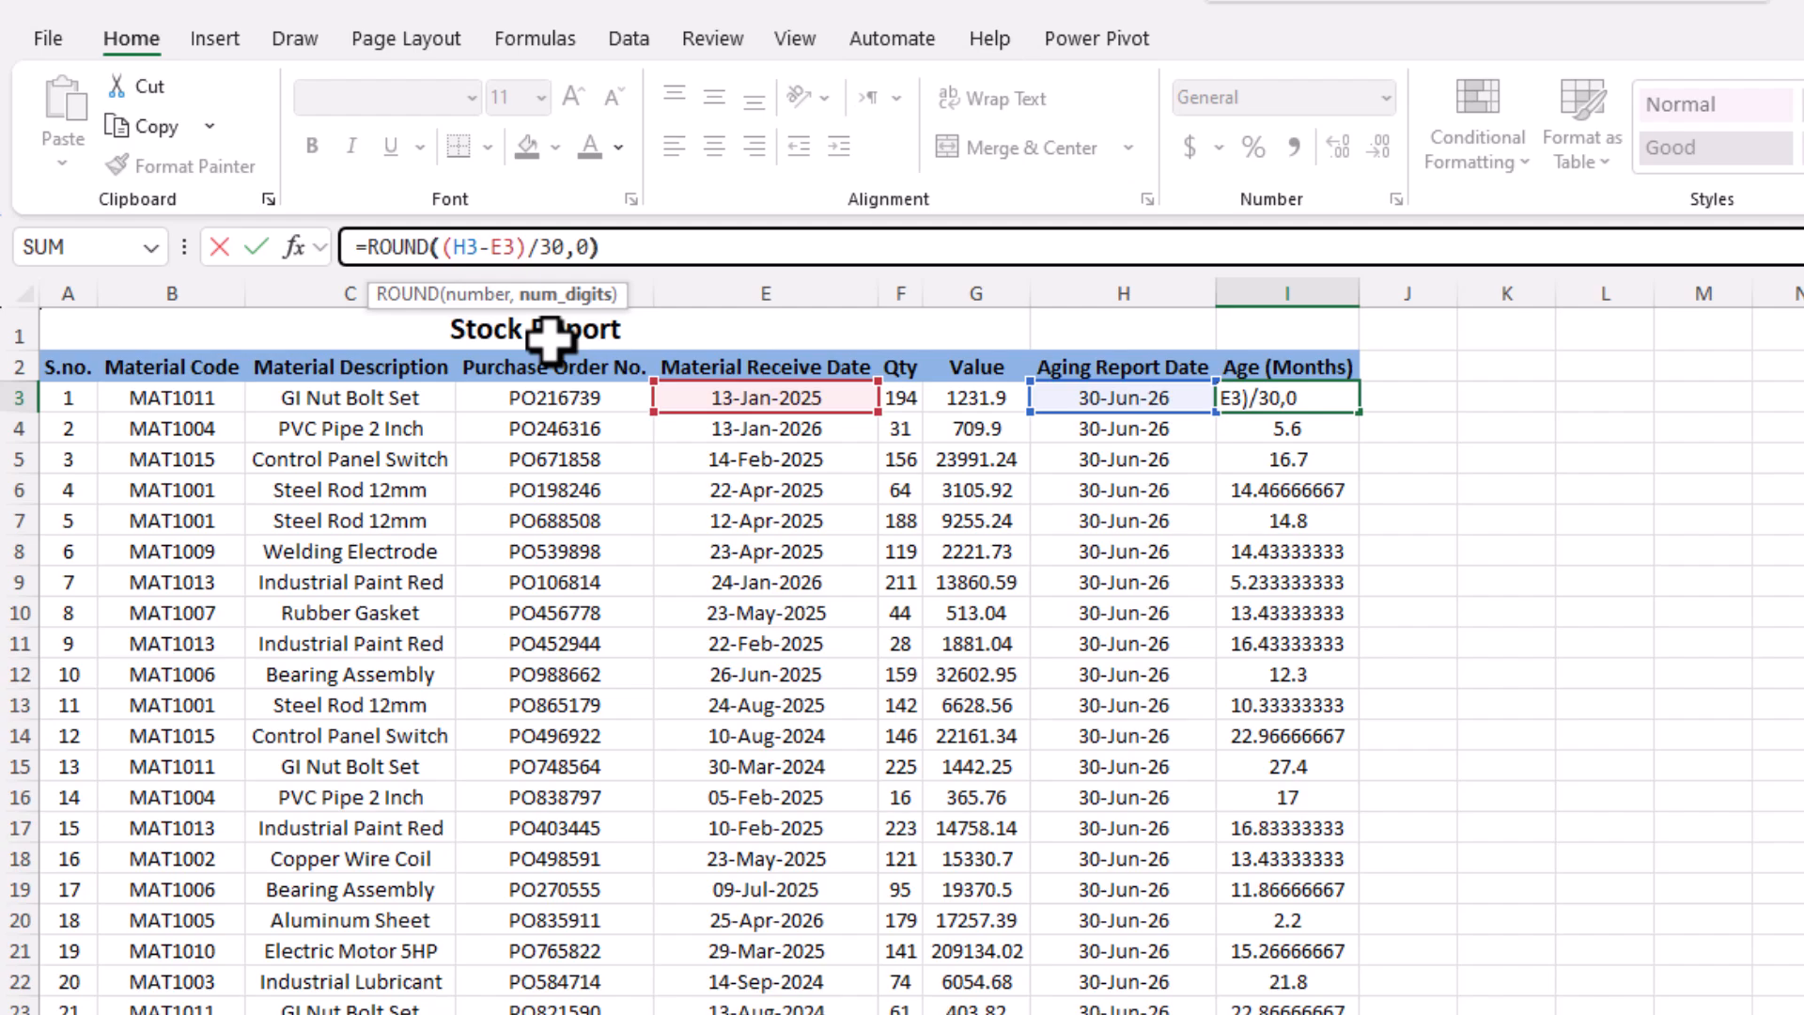
type(",0)")
key("Return")
left_click(1276, 390)
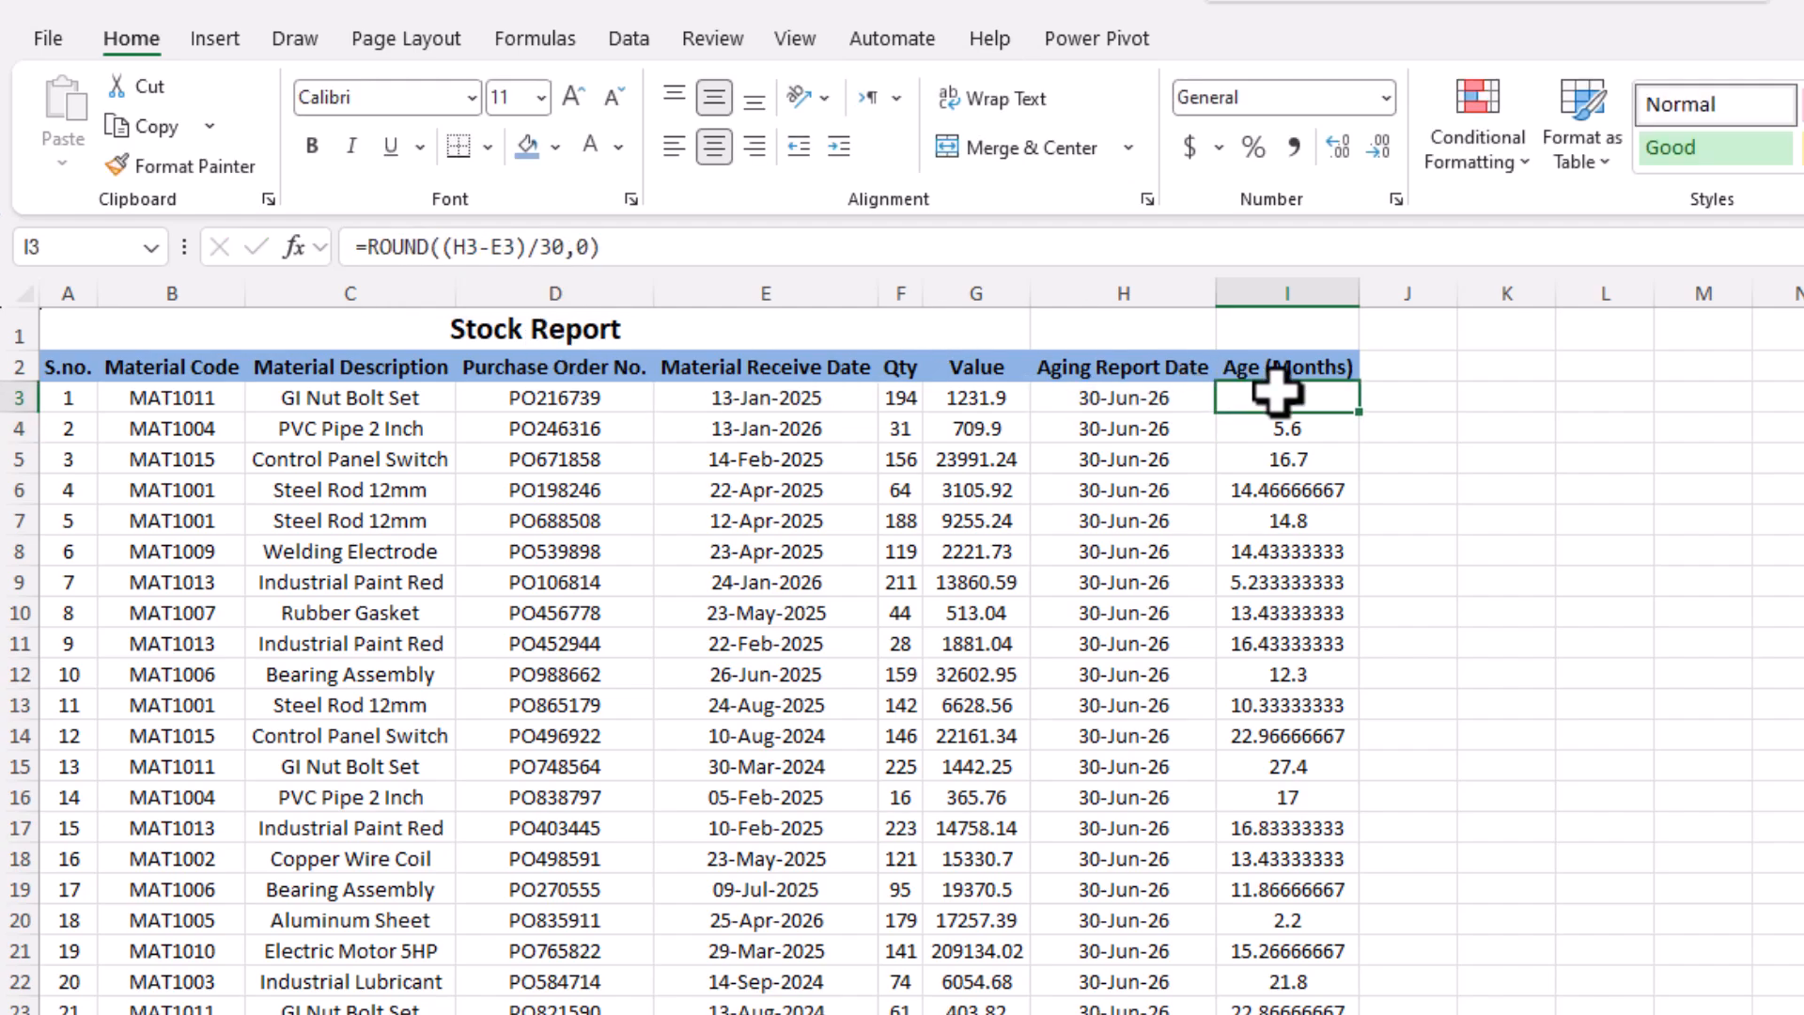
double_click(1358, 411)
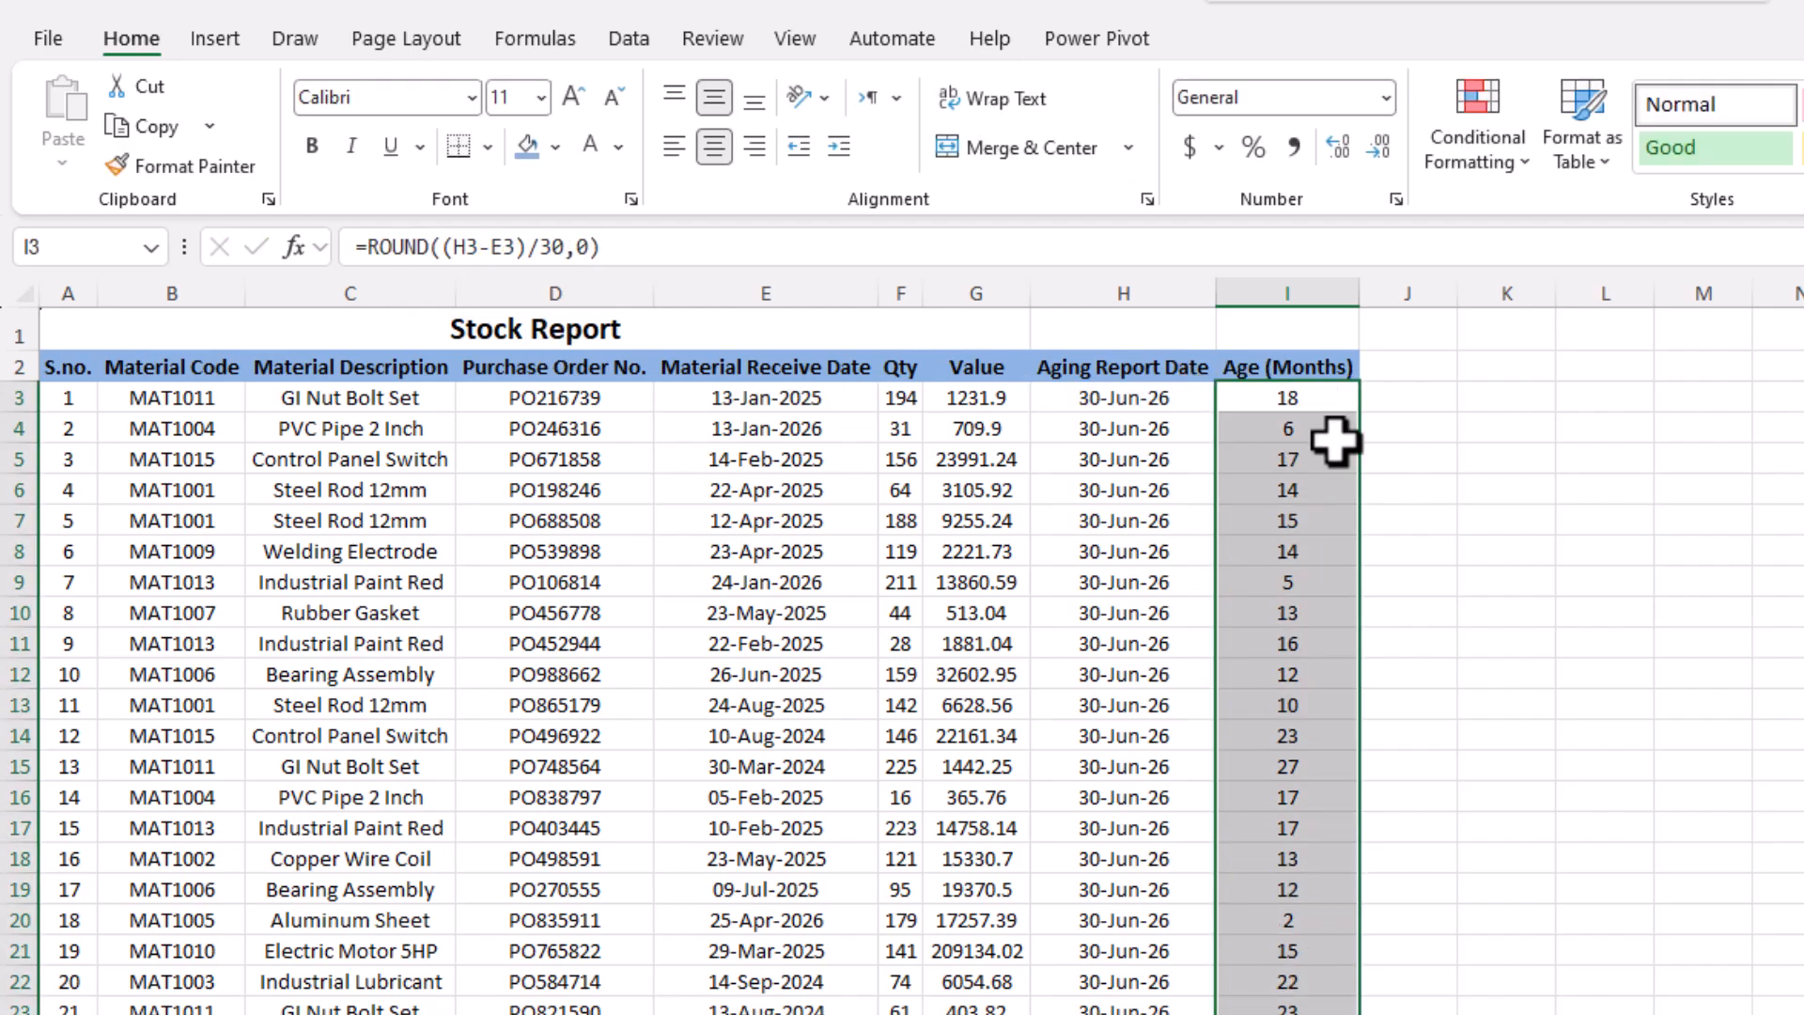
- Review the rounded Age (Months) values against the individual items in the Material Description column
left_click_drag(419, 425, 413, 628)
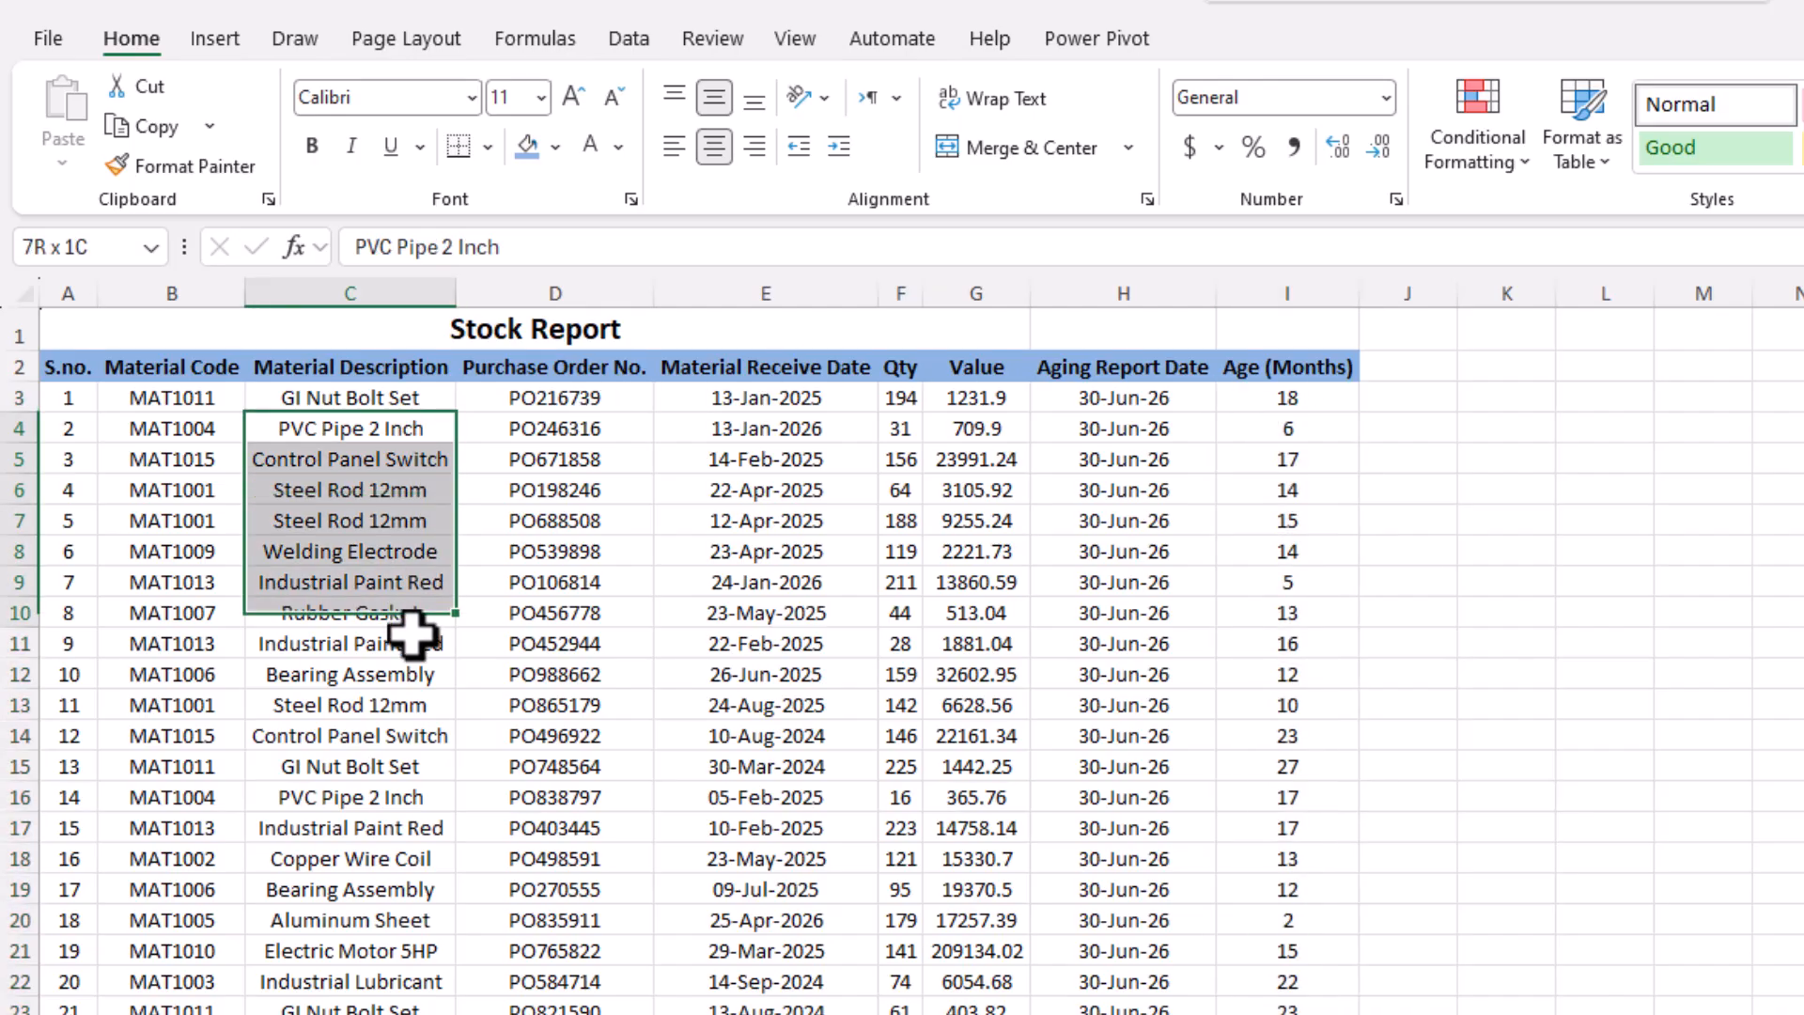
left_click(404, 583)
left_click(1333, 428)
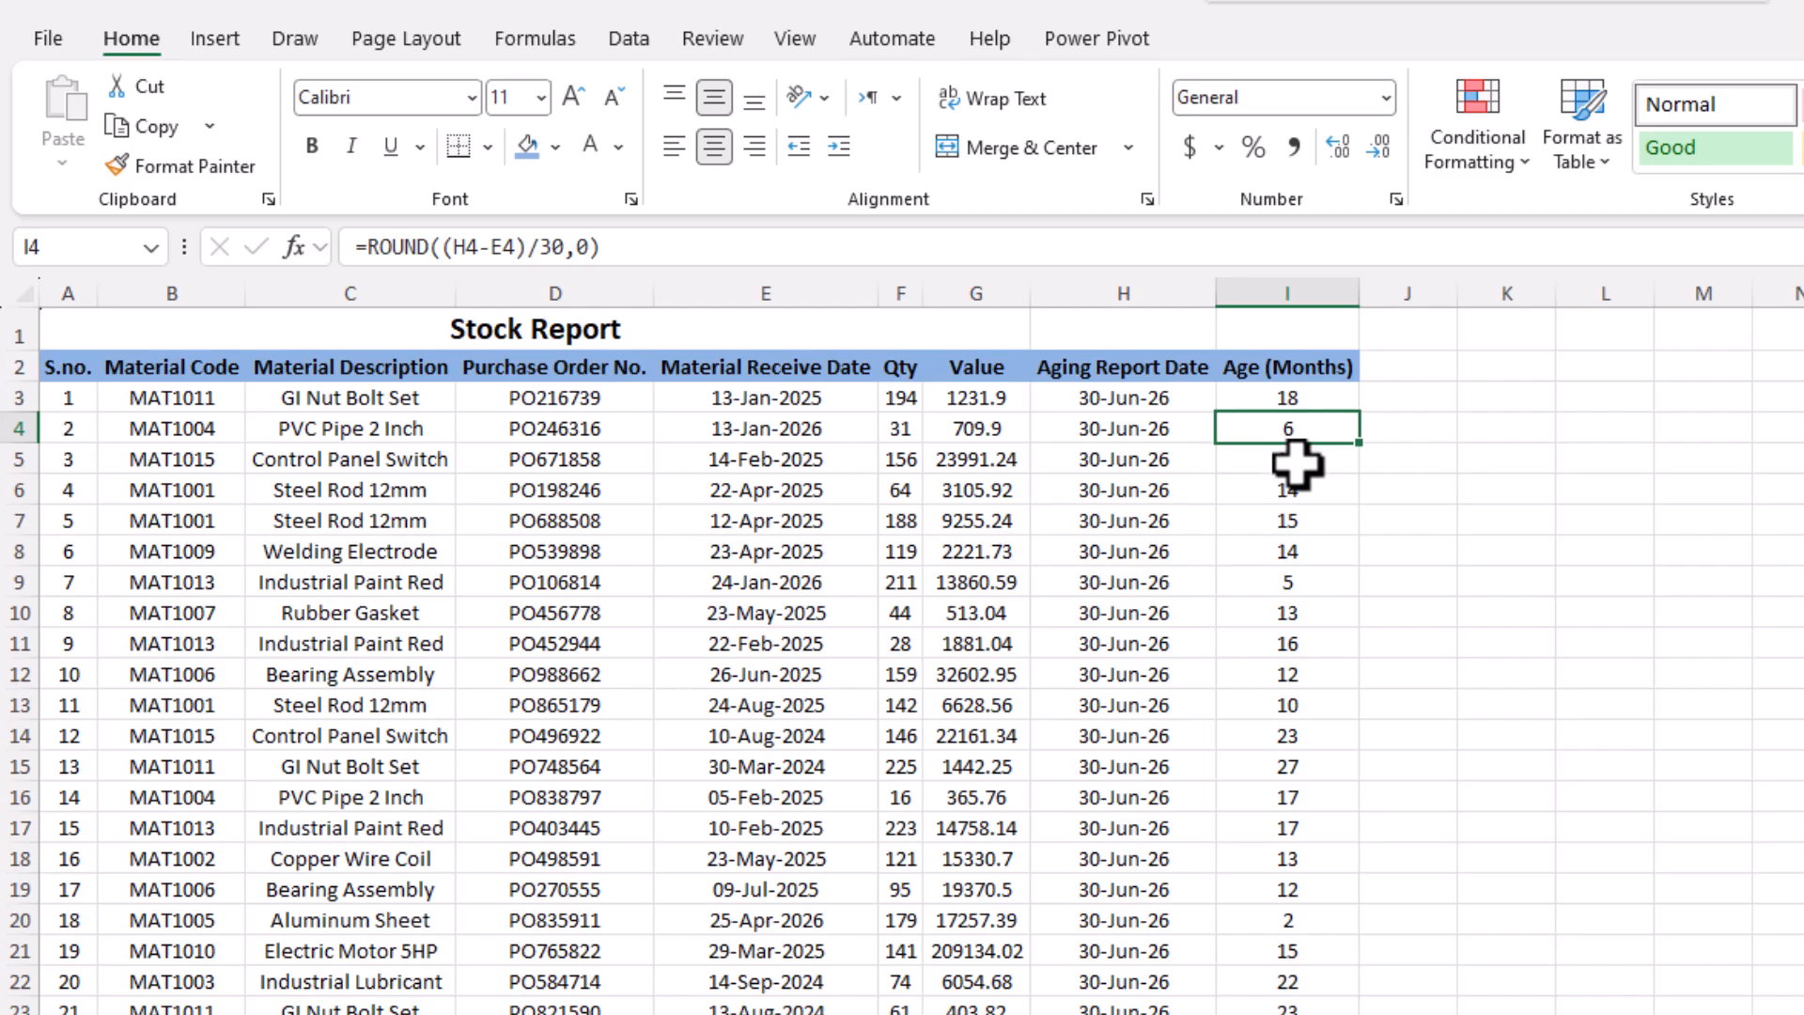
left_click_drag(1297, 437, 1292, 644)
left_click(358, 577)
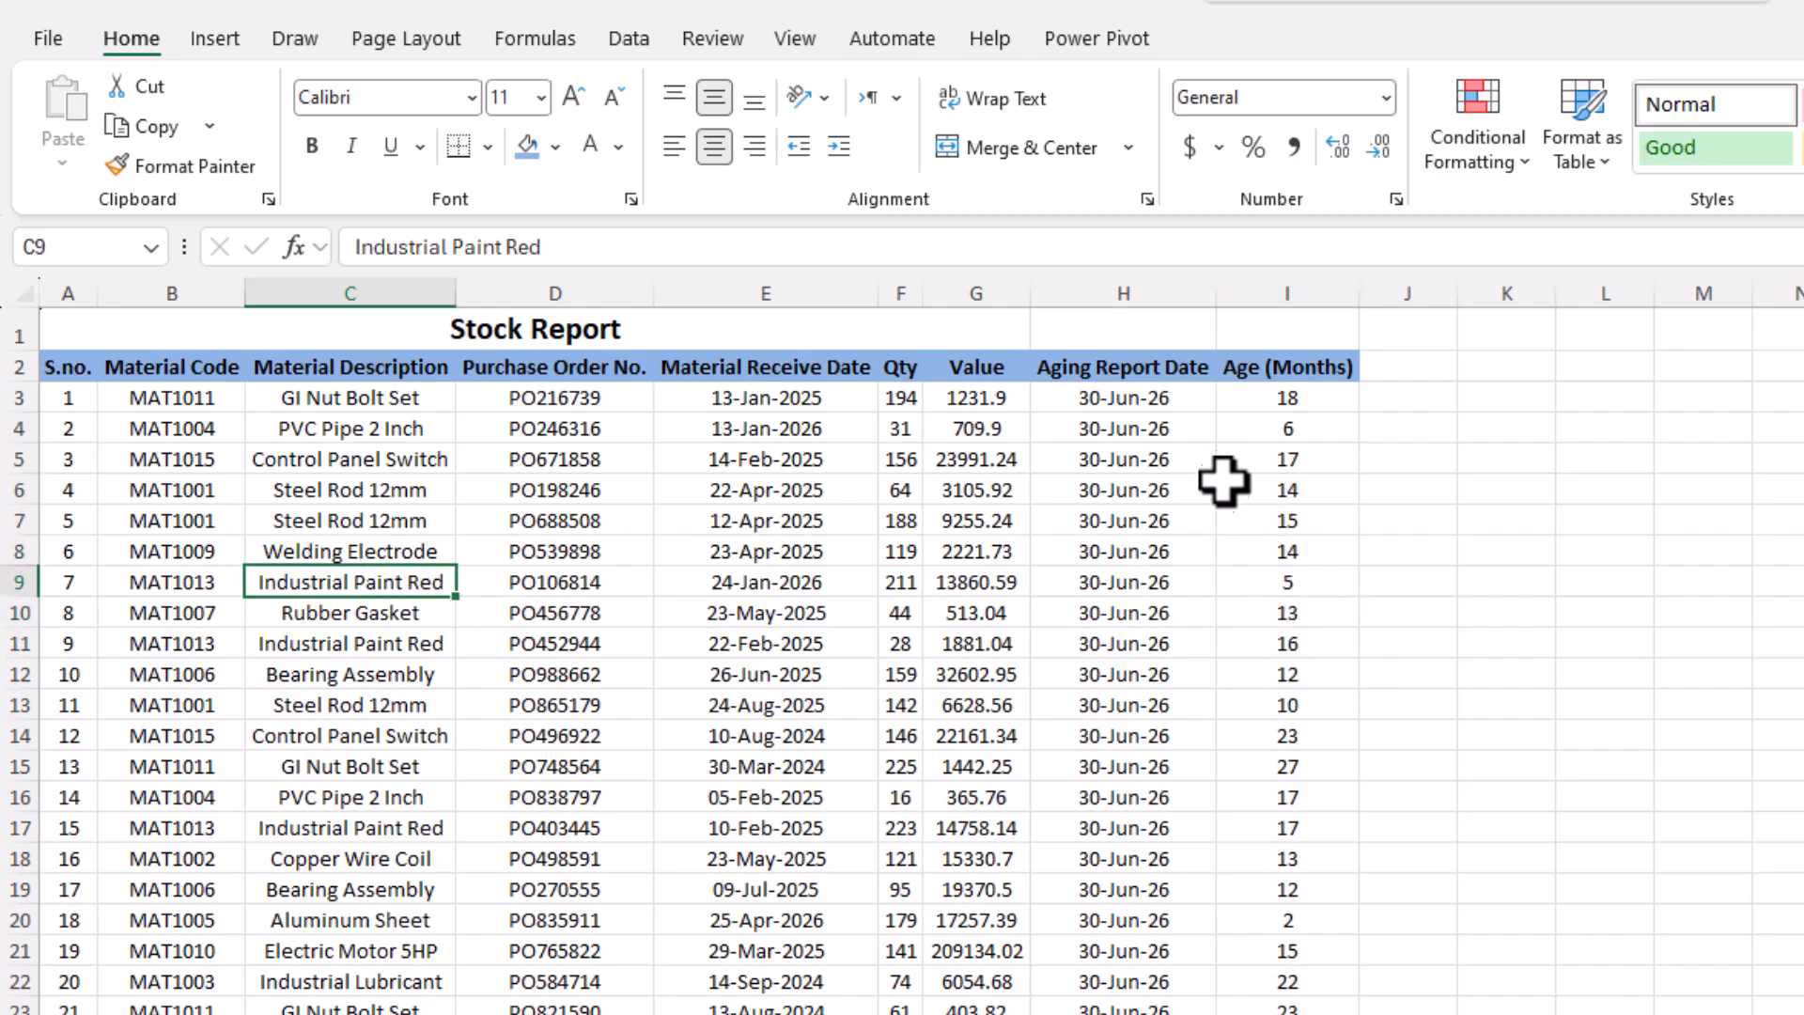
left_click(404, 465)
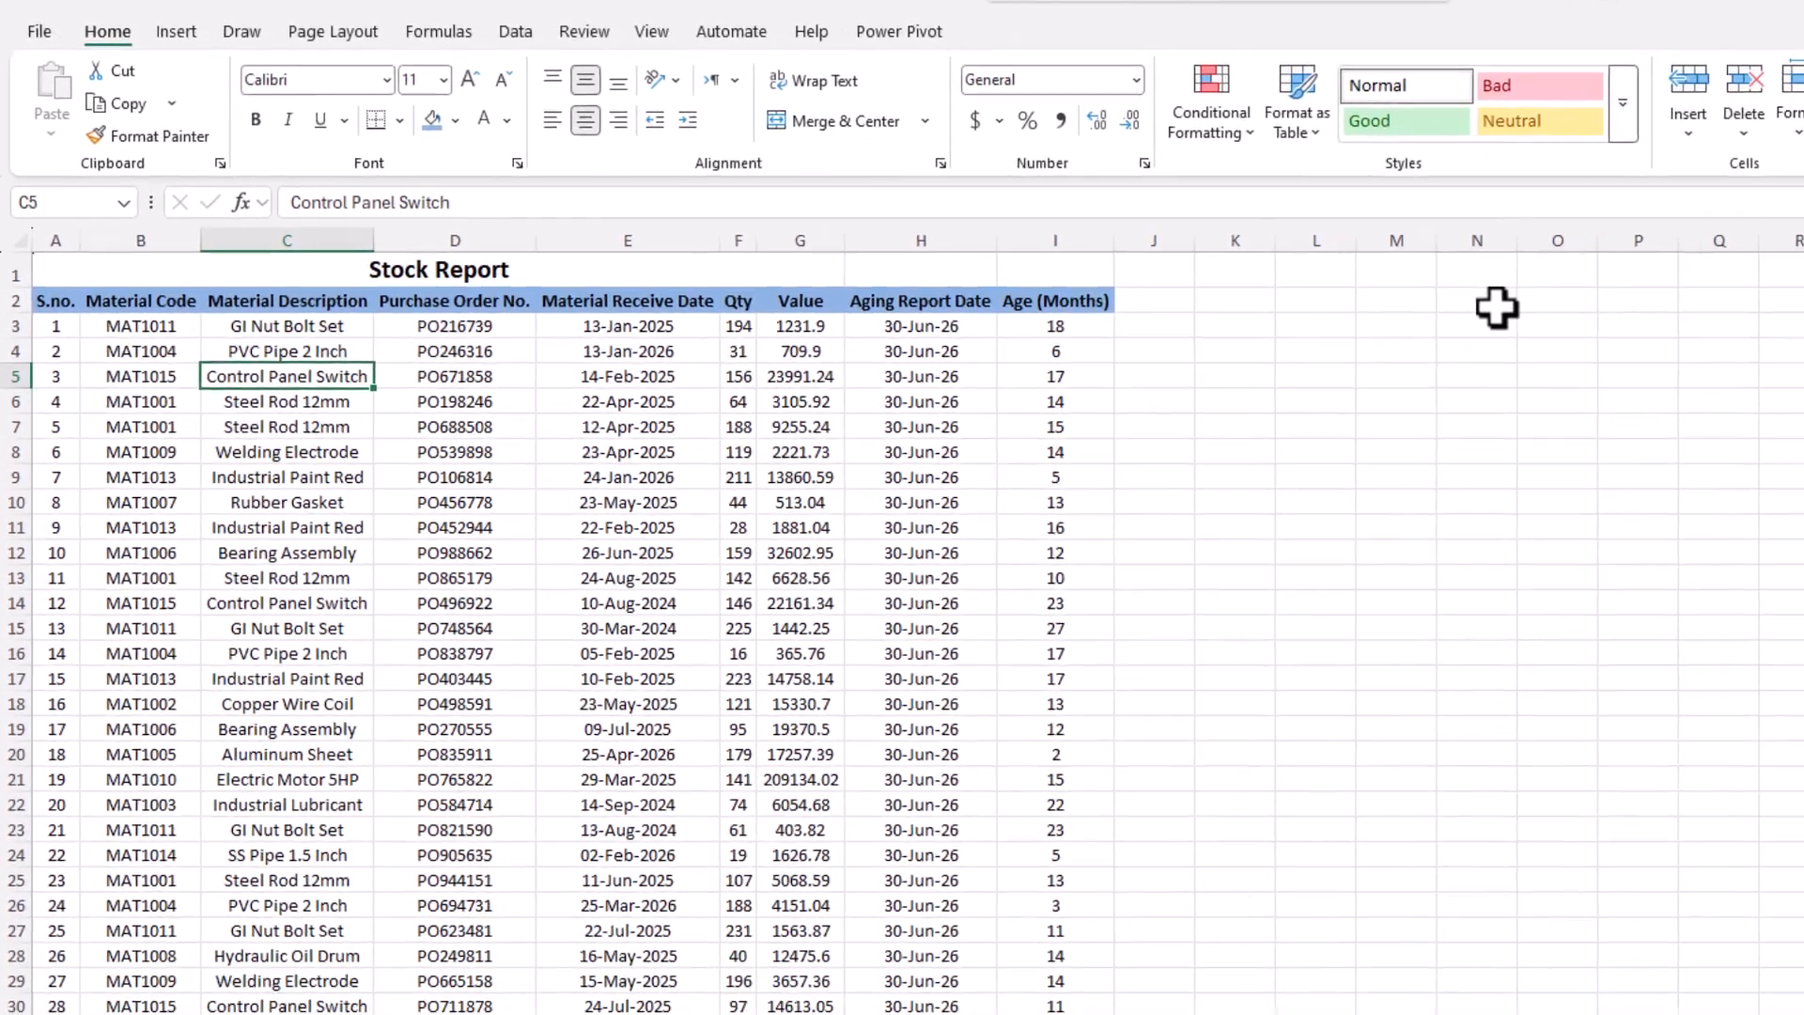
- Enter the aging limits 6, 12, 18 and 24 in cells N2 to N5
left_click(1790, 369)
type("6")
key("Return")
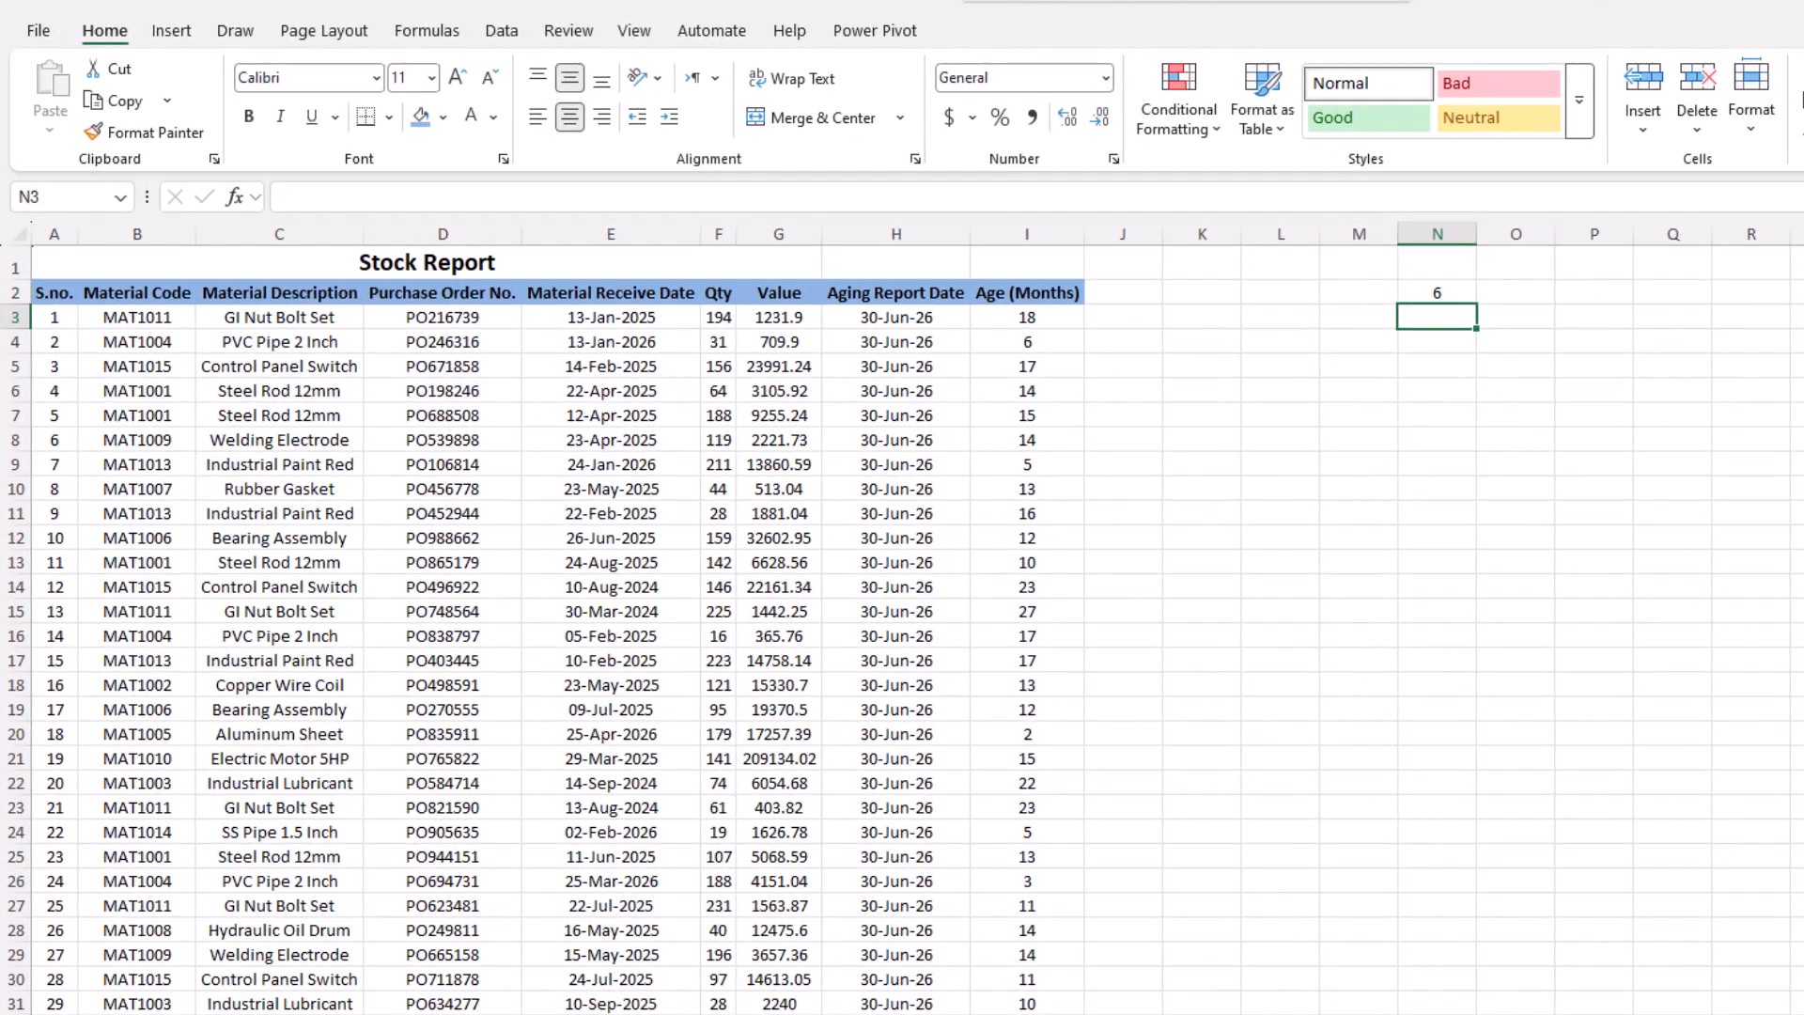
type("12")
key("Return")
type("18")
key("Return")
type("24")
key("Return")
- Enter the label "0-6 Months Old" in O2 beside the first aging limit and fit the width of column O
key("Right")
key("Right")
key("Up")
key("Up")
key("Up")
key("Up")
key("Left")
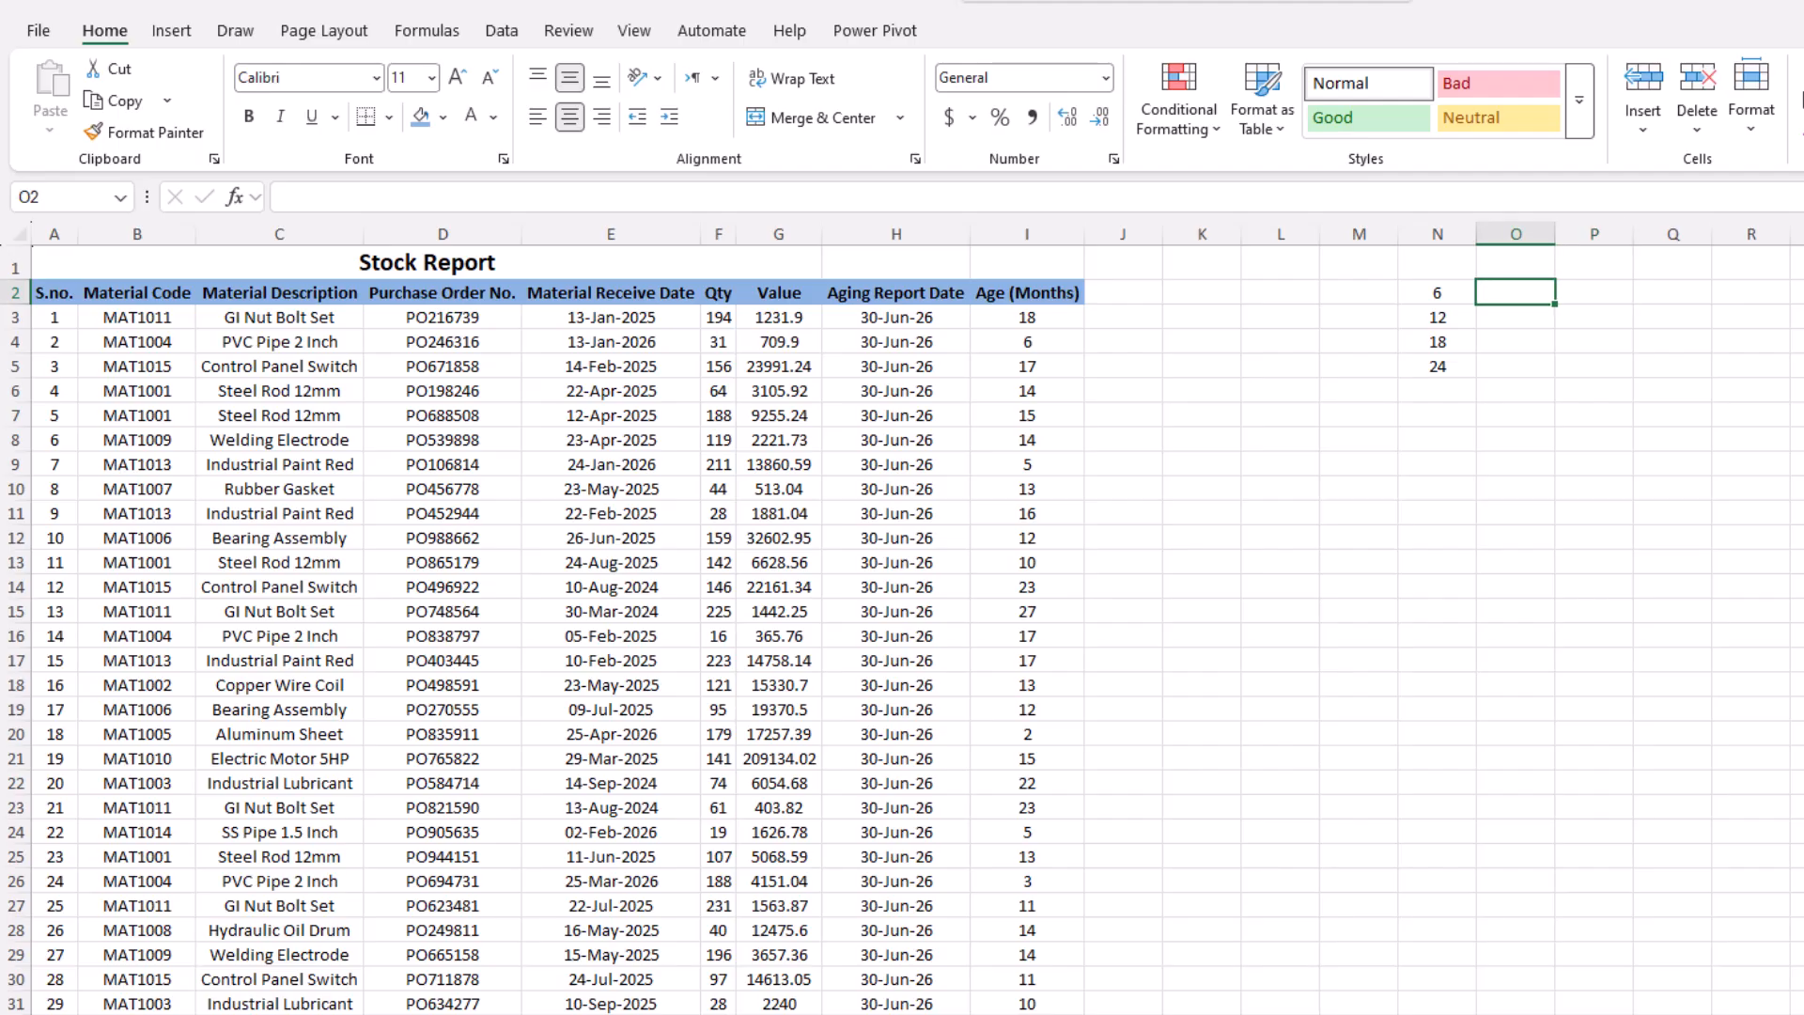
type("0-")
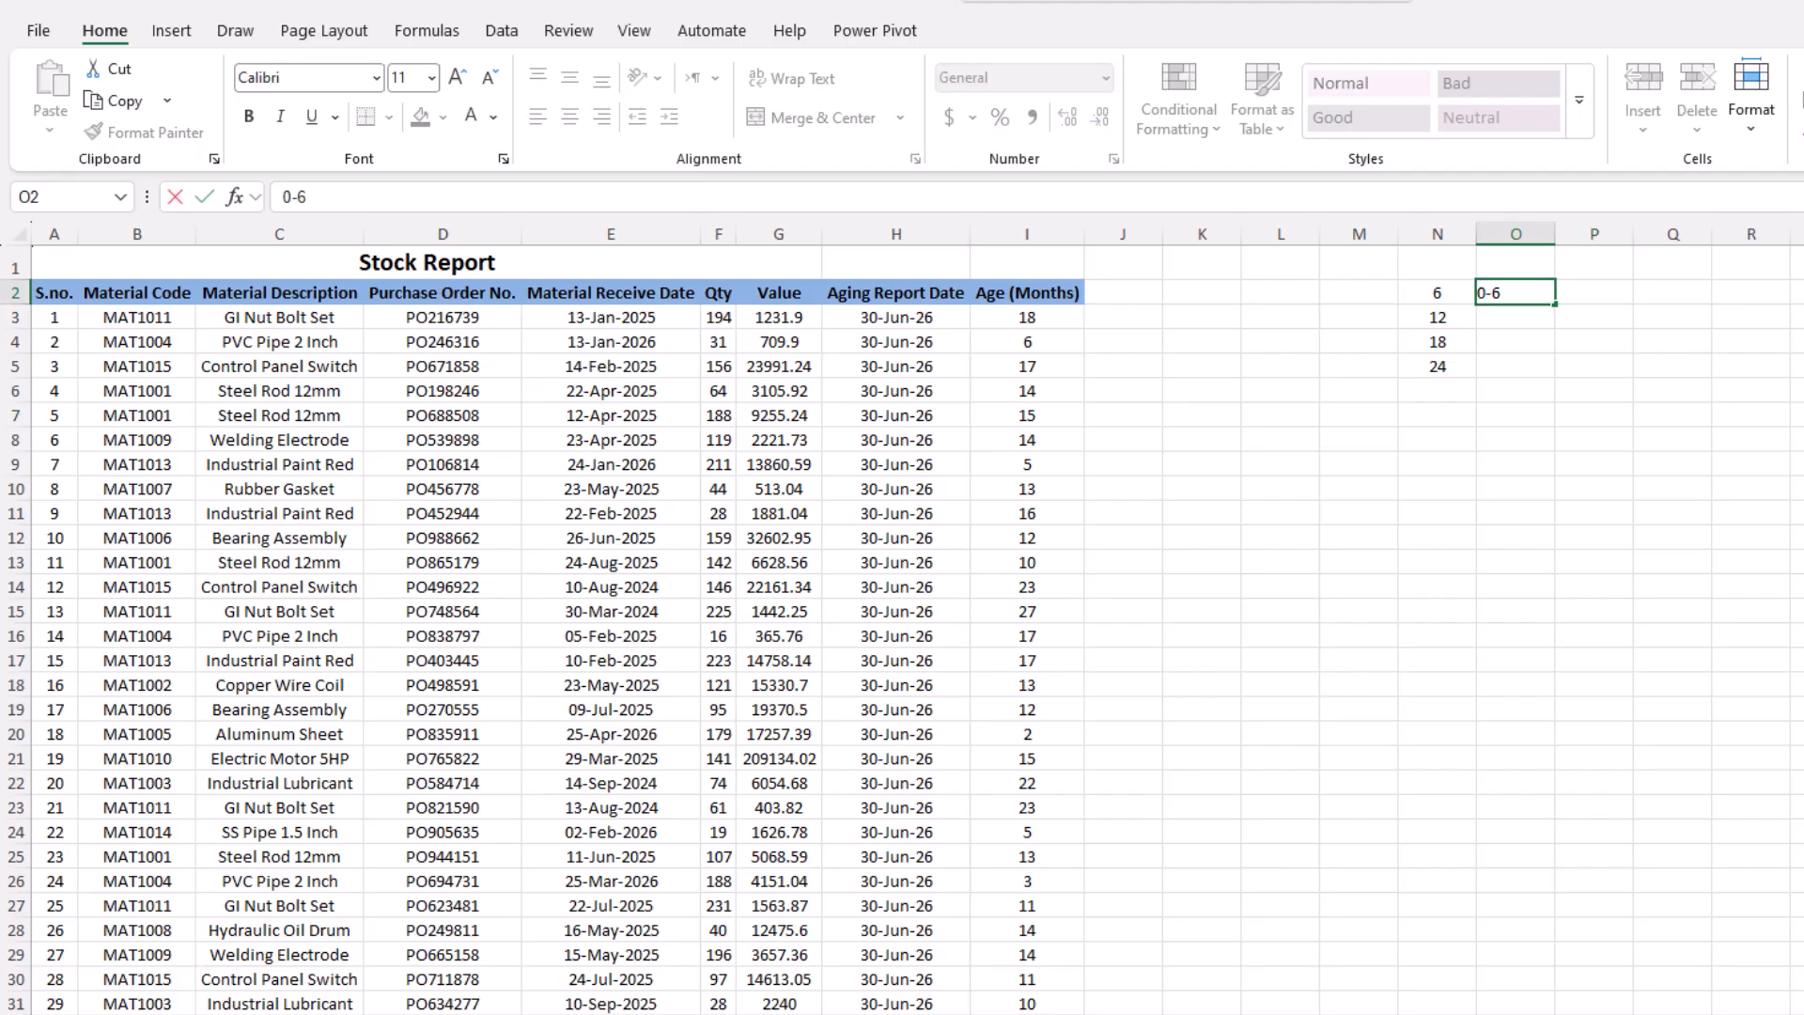
type("6 Months Old")
key("Return")
double_click(1555, 234)
- Copy the O2 label down to O5 and change the one in O3 to "7-12 Months Old"
left_click_drag(1562, 293, 1375, 318)
key("ctrl+d")
double_click(1502, 317)
type("12")
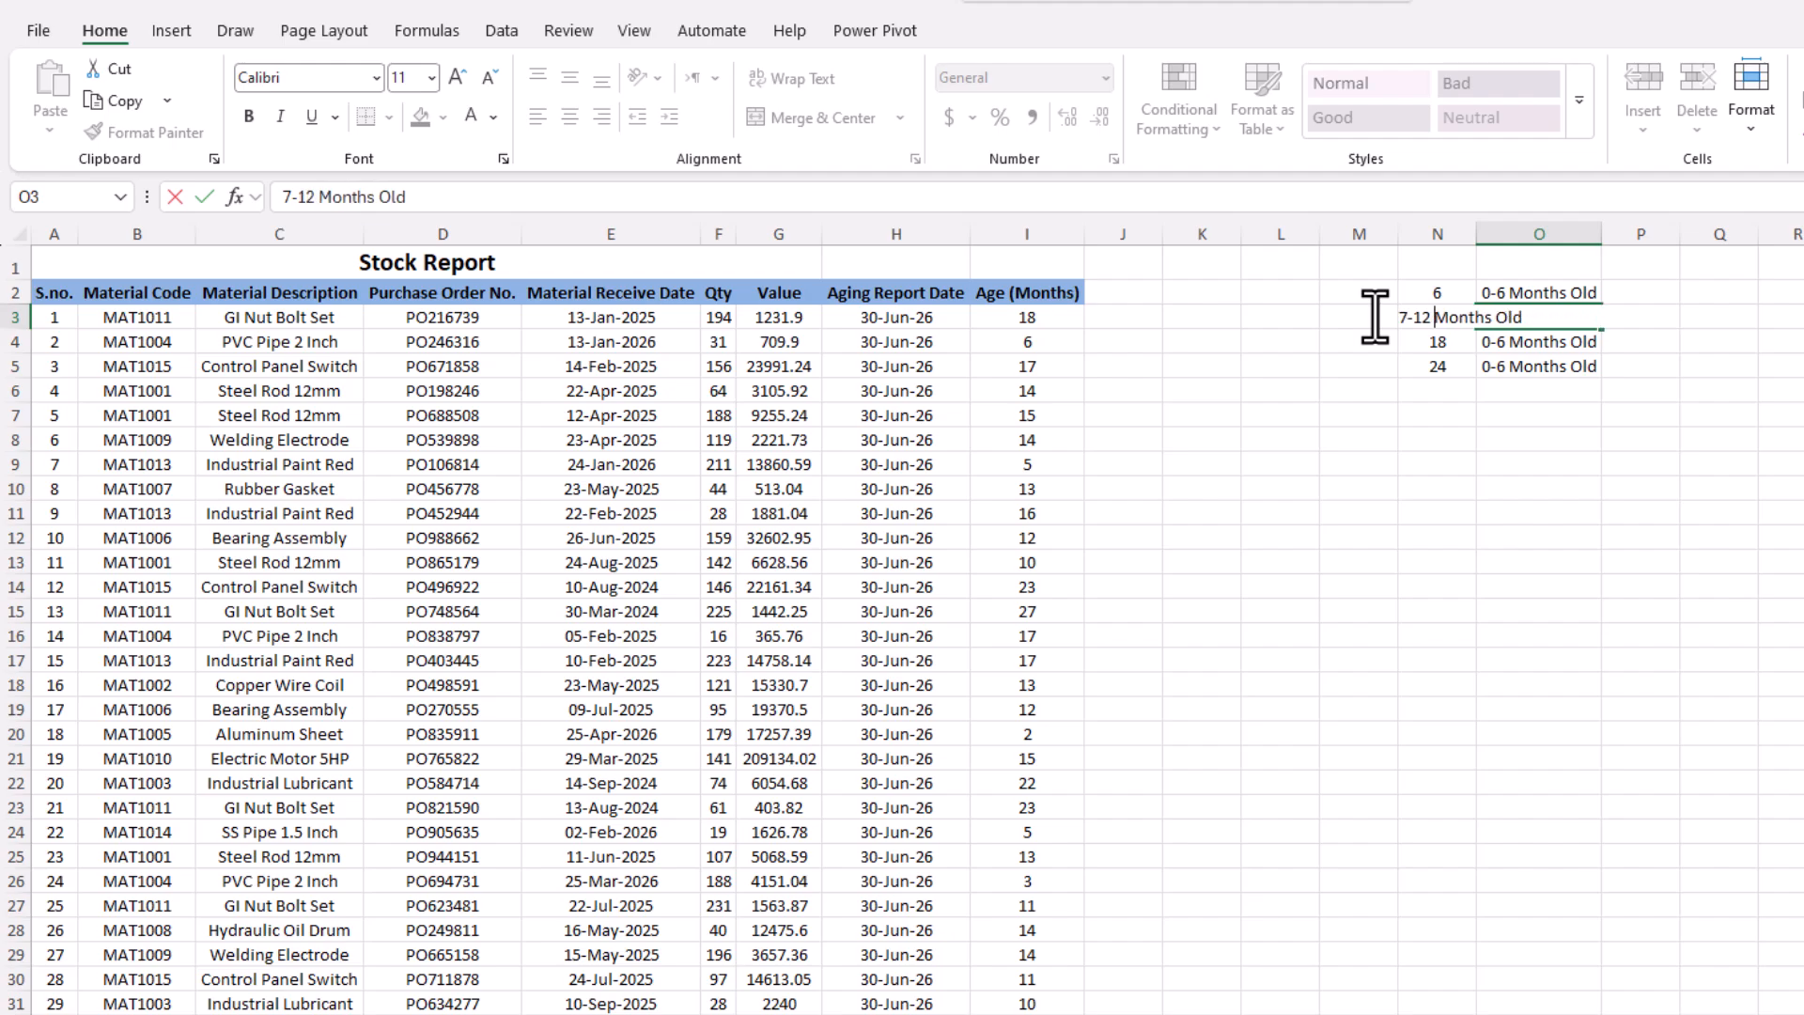
key("Return")
- Change the label in O4 to "13-18 Months Old" and the one in O5 to "19-24 Months Old"
double_click(1498, 342)
left_click_drag(1499, 344, 1358, 348)
type("13-18")
key("Return")
double_click(1519, 366)
left_click_drag(1519, 366, 1393, 361)
type("19-24")
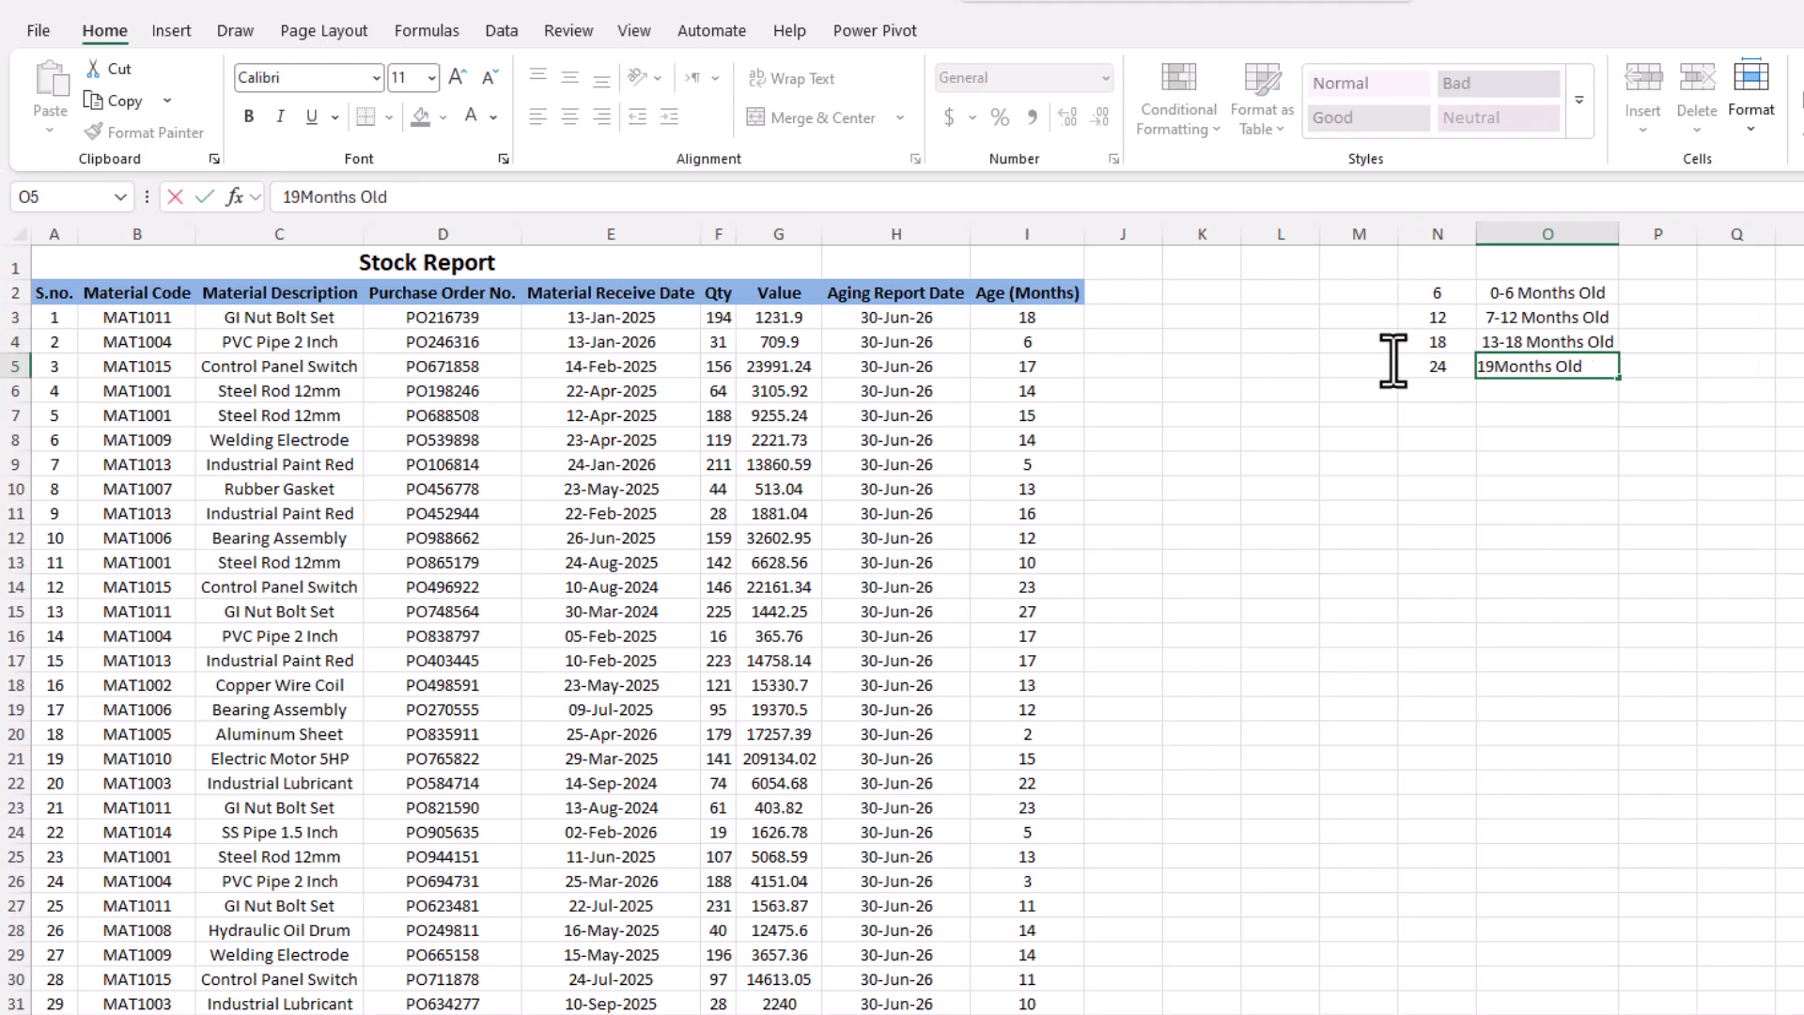
key("Return")
double_click(1527, 365)
key("Return")
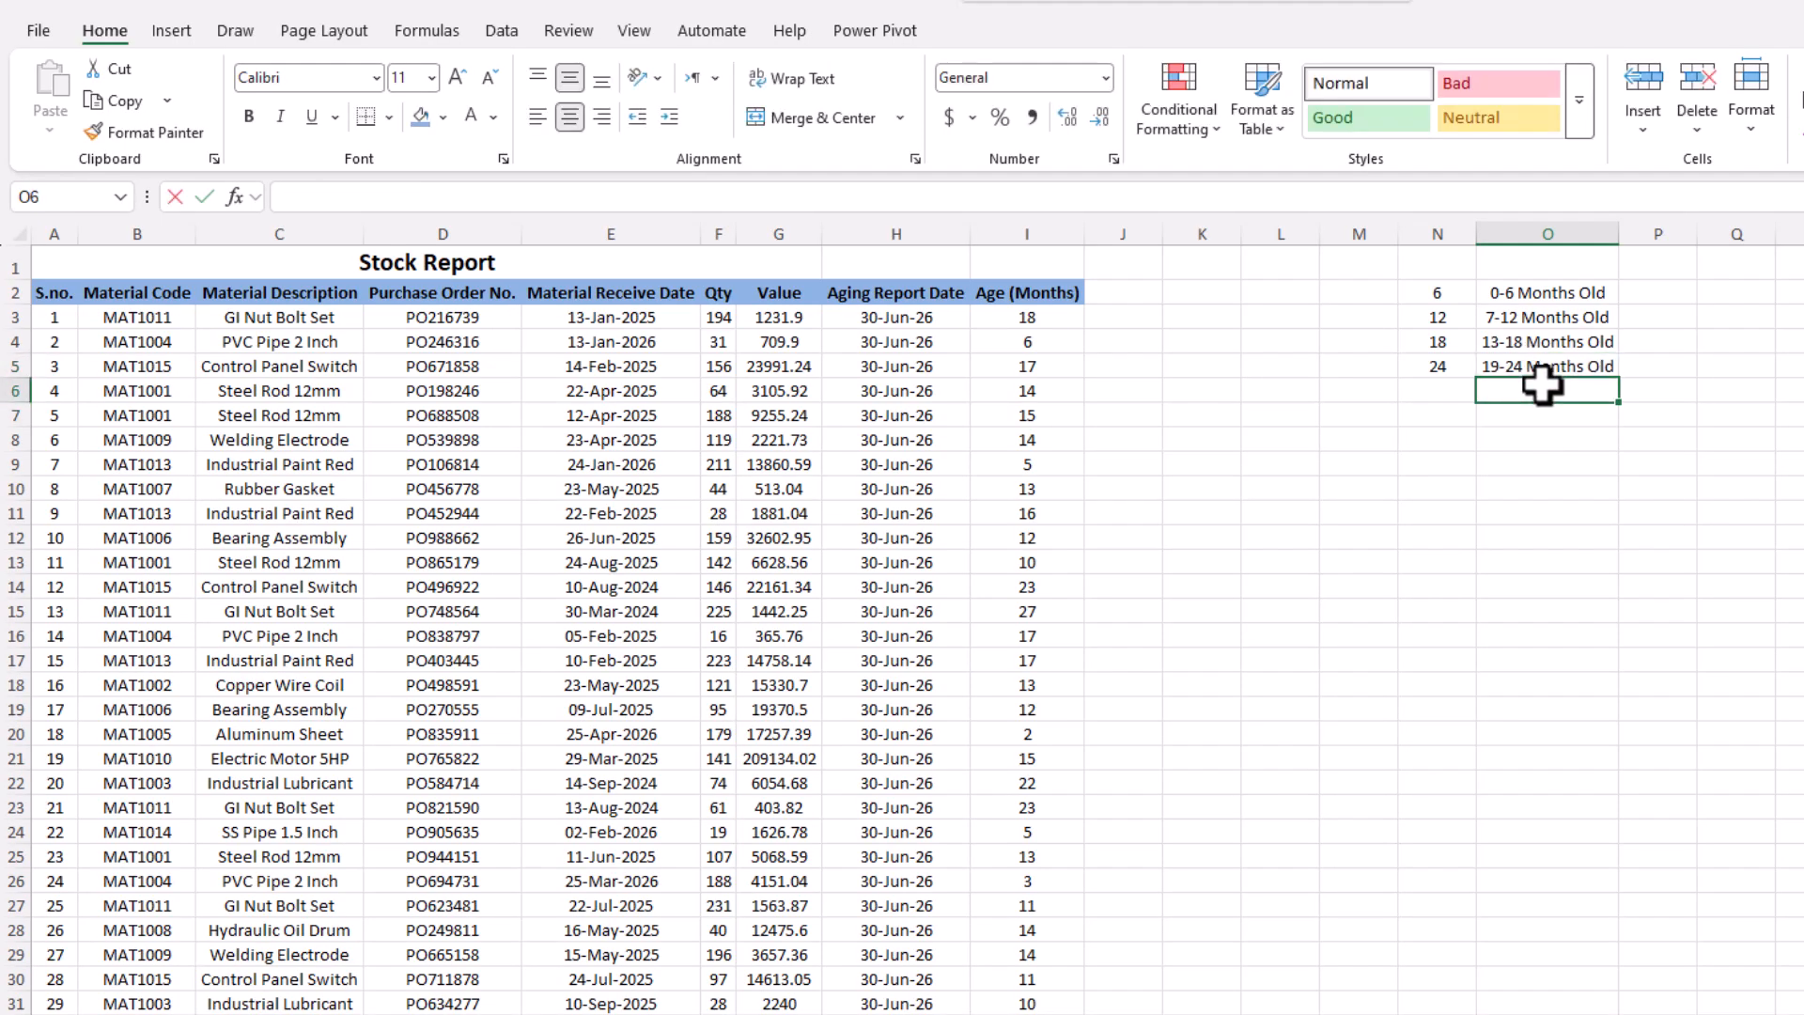
- Enter the label "Older than 24 Months" in O6 and fit the width of column O
type("24 Month")
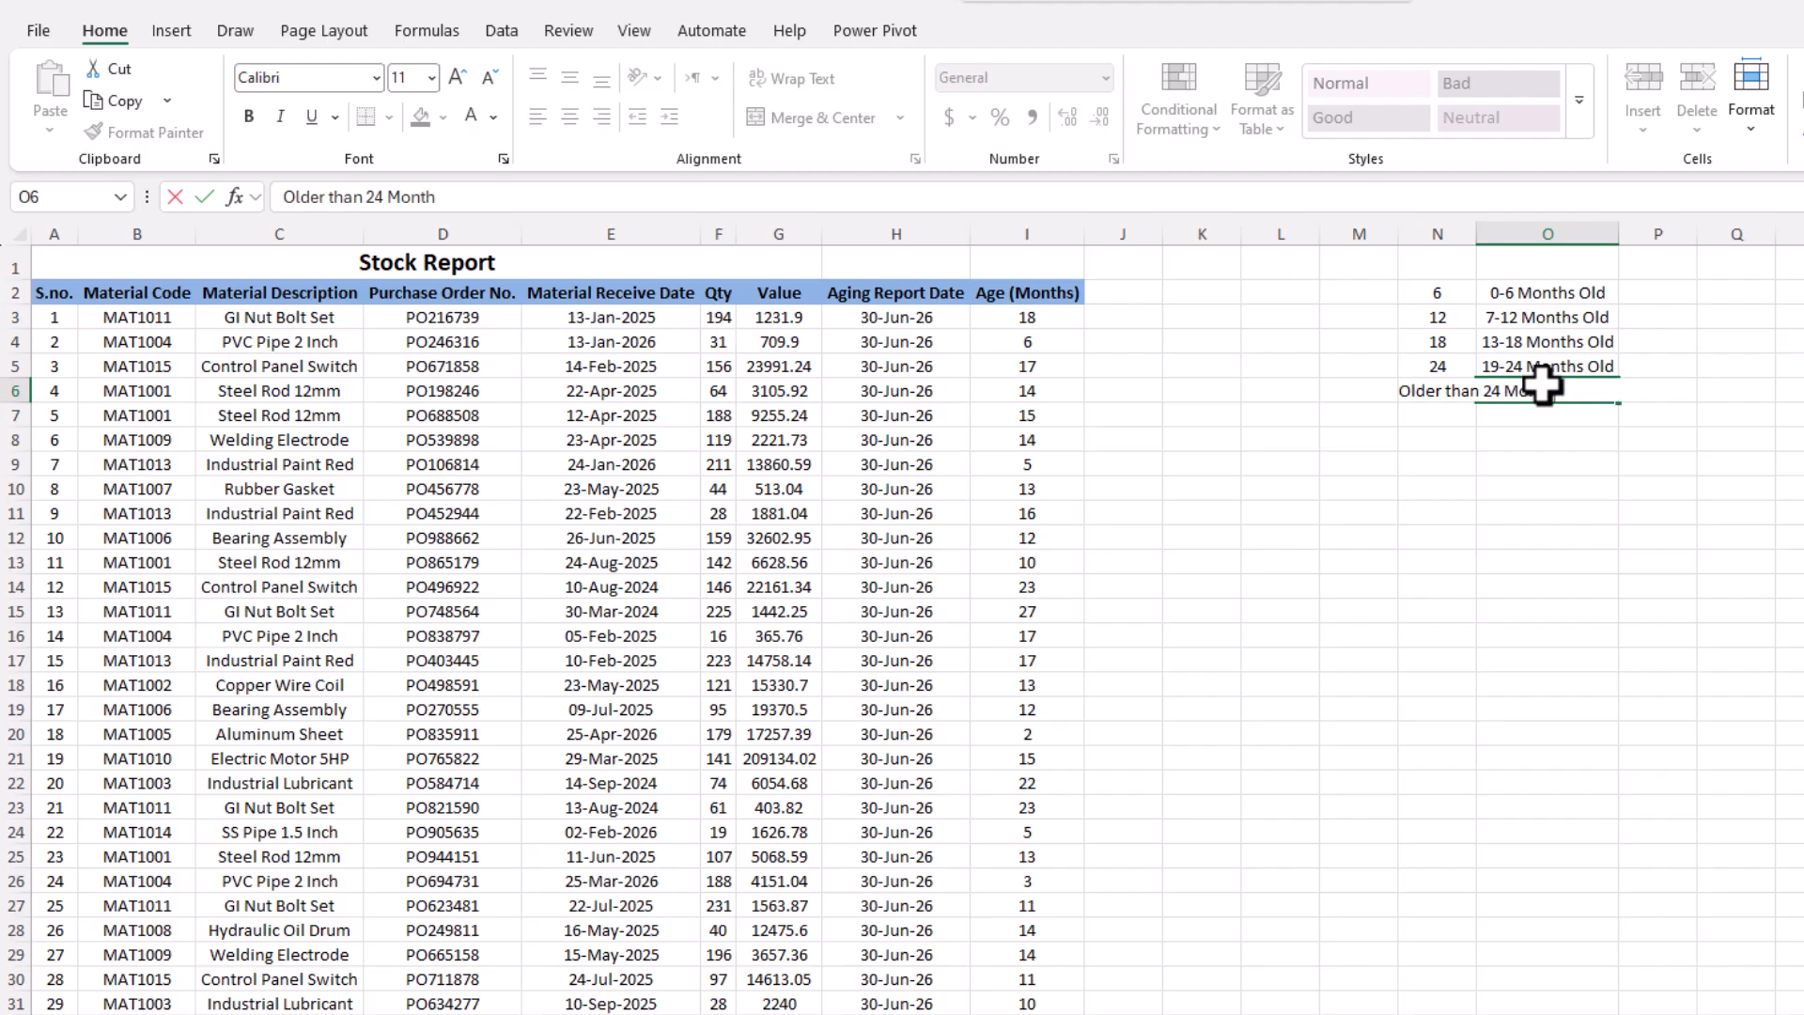
type("s")
key("Return")
double_click(1620, 232)
left_click(1569, 324)
left_click(1124, 292)
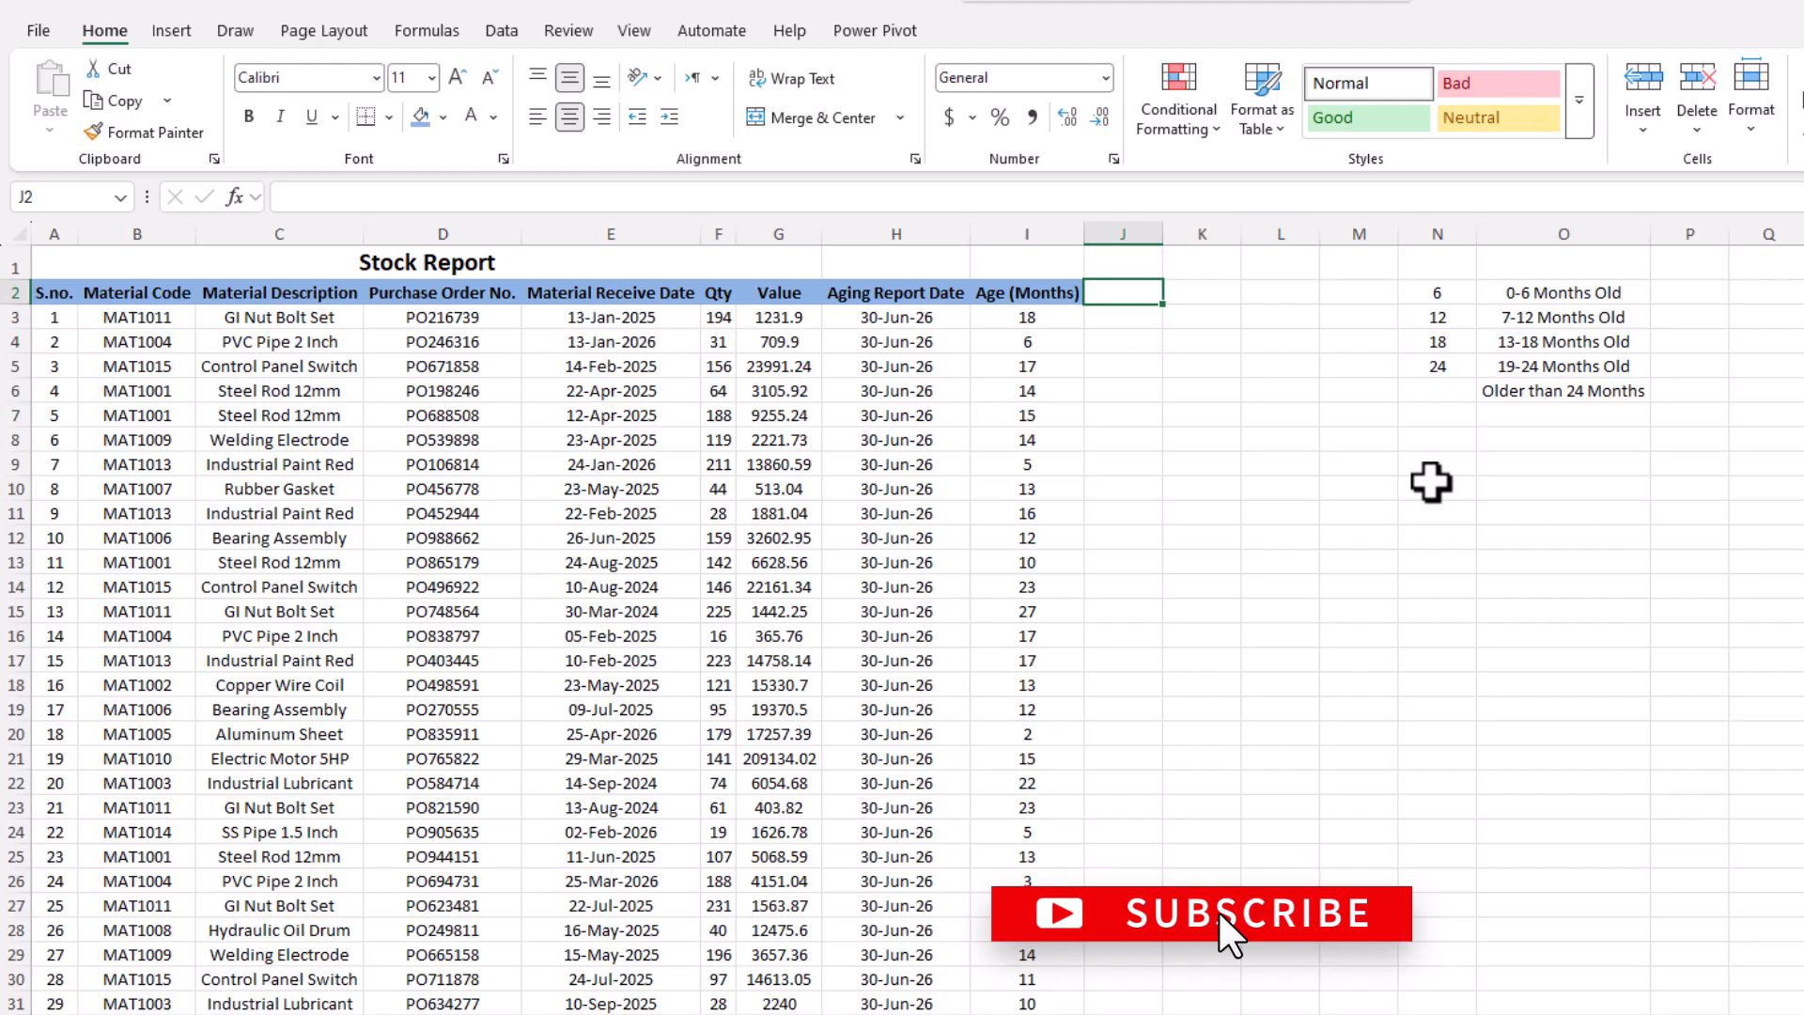
left_click(1135, 230)
left_click(1131, 319)
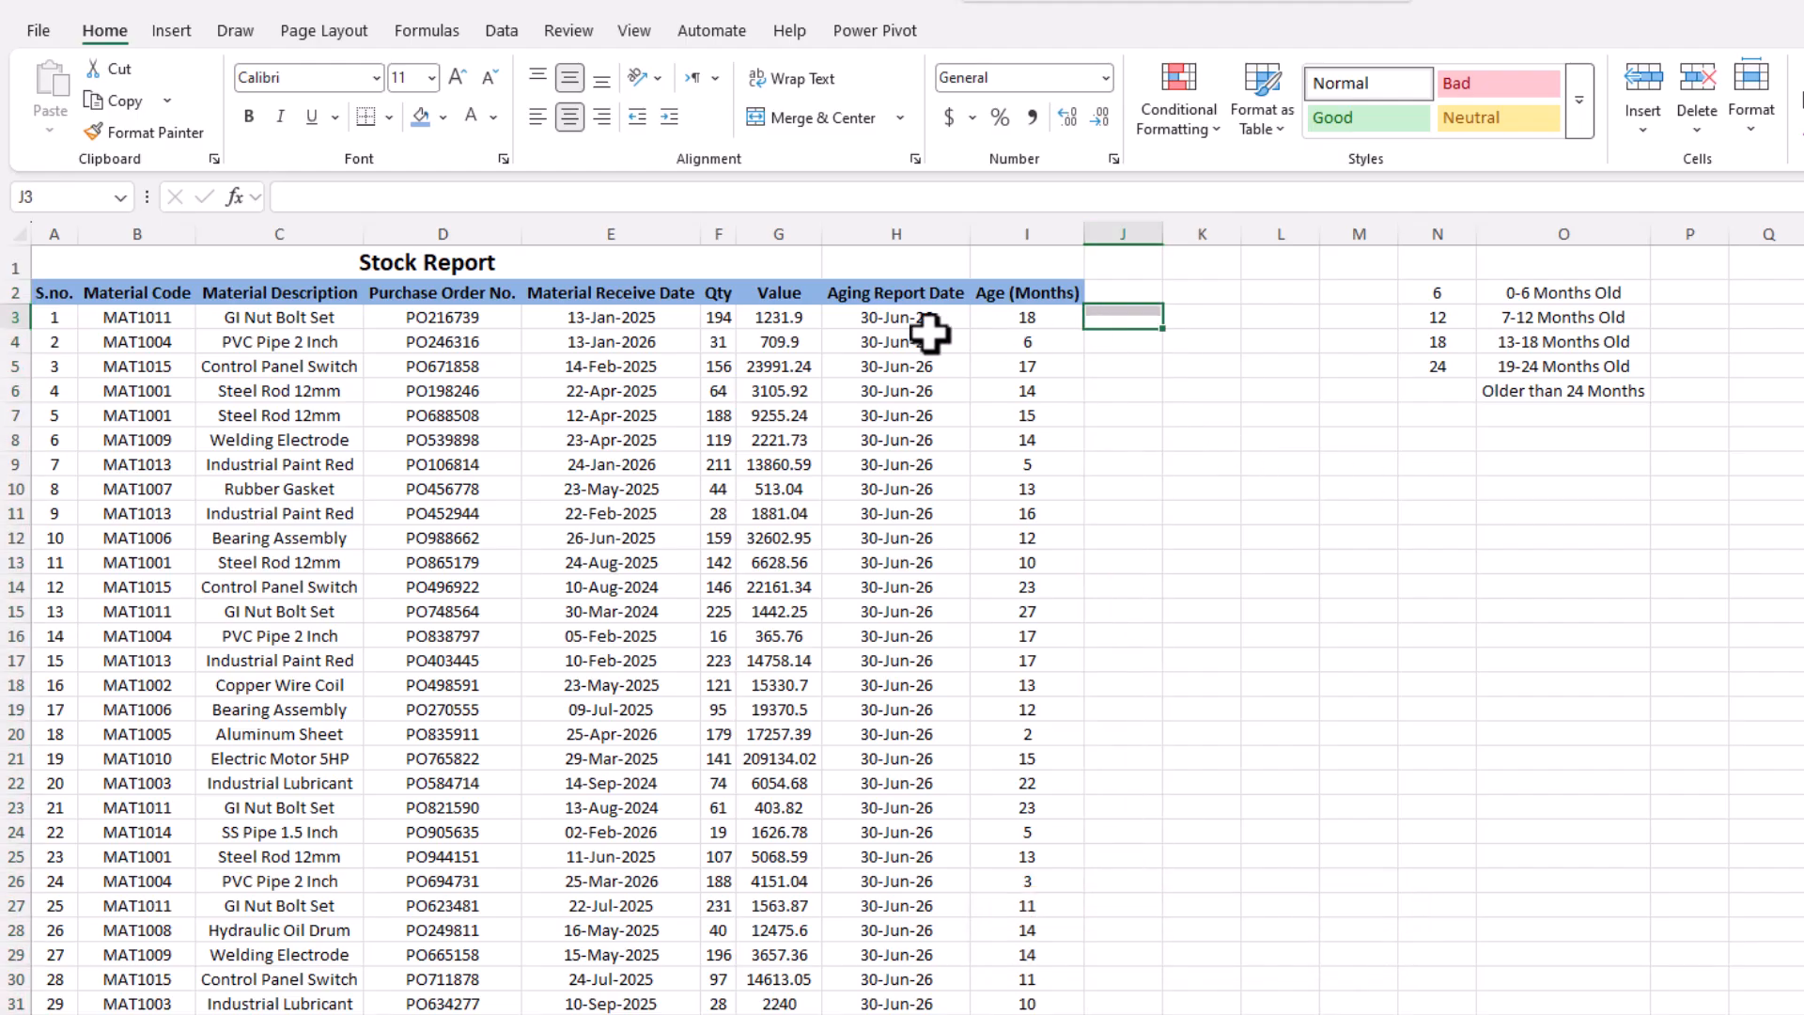
left_click(274, 332)
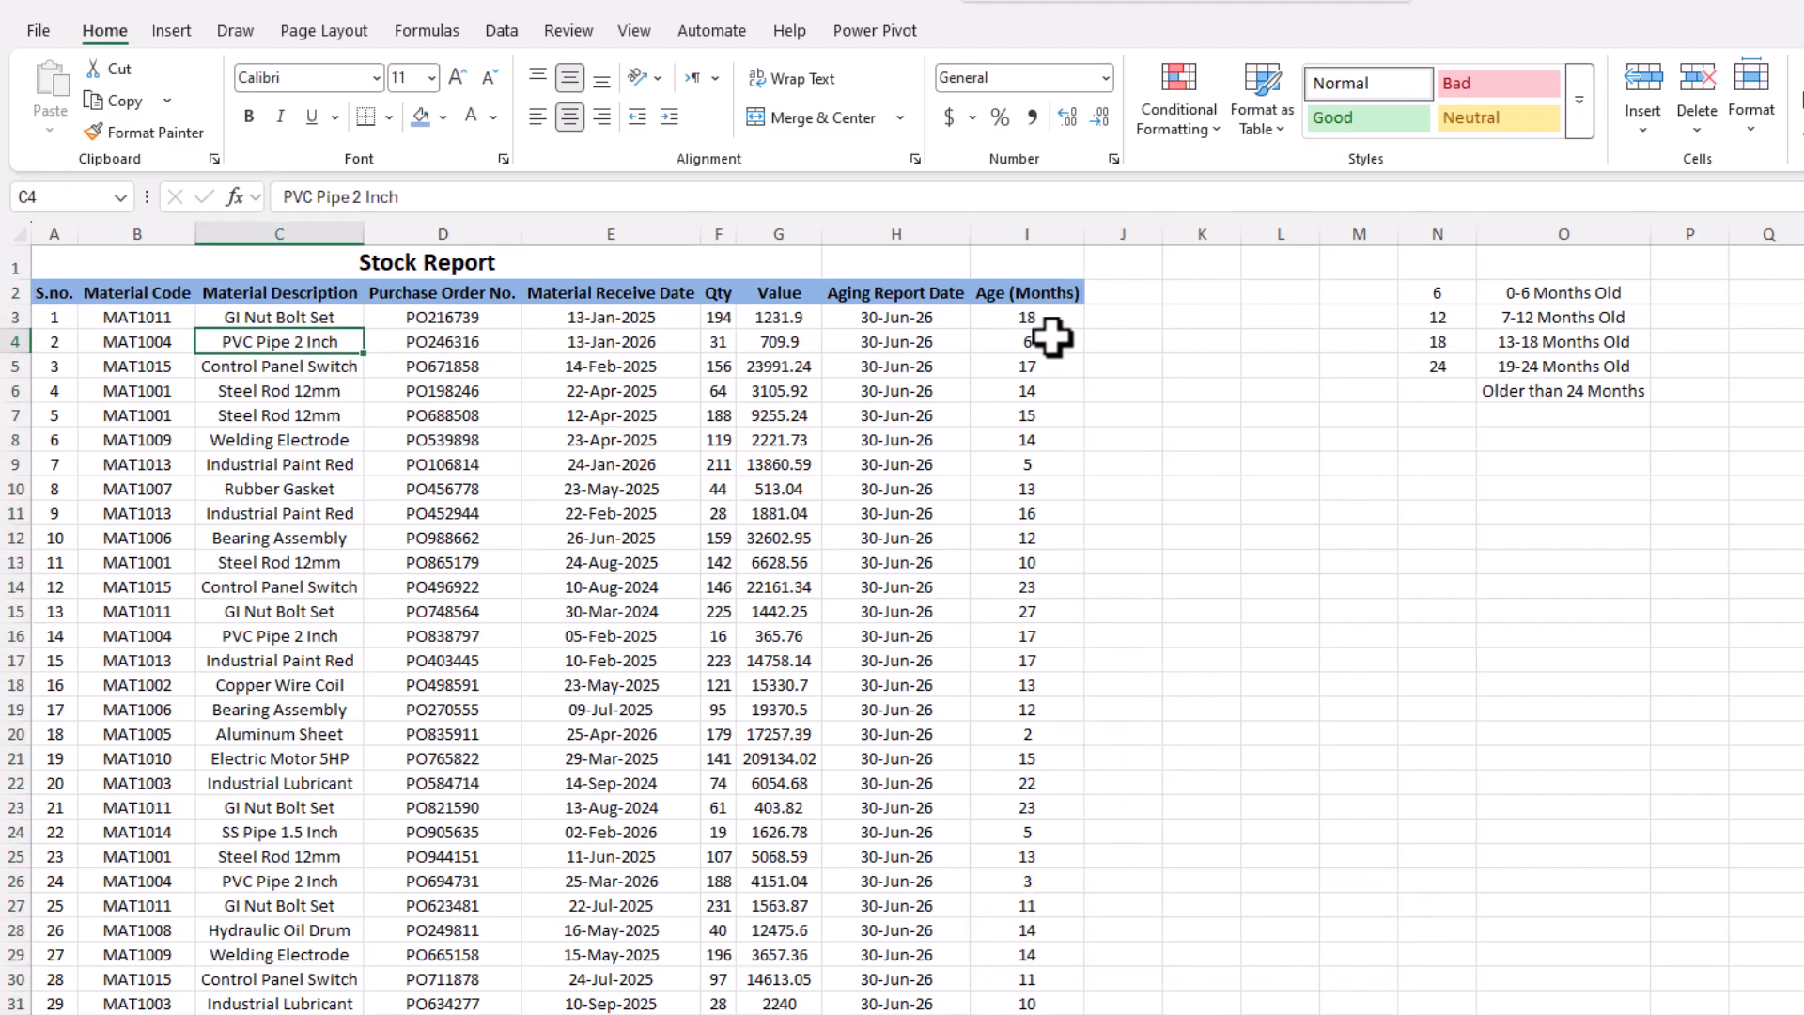
- Add the header "Aging Buket" in J2, copy the Age (Months) header's formatting to it, and fit the column width
left_click(1126, 293)
type("Aging Buket")
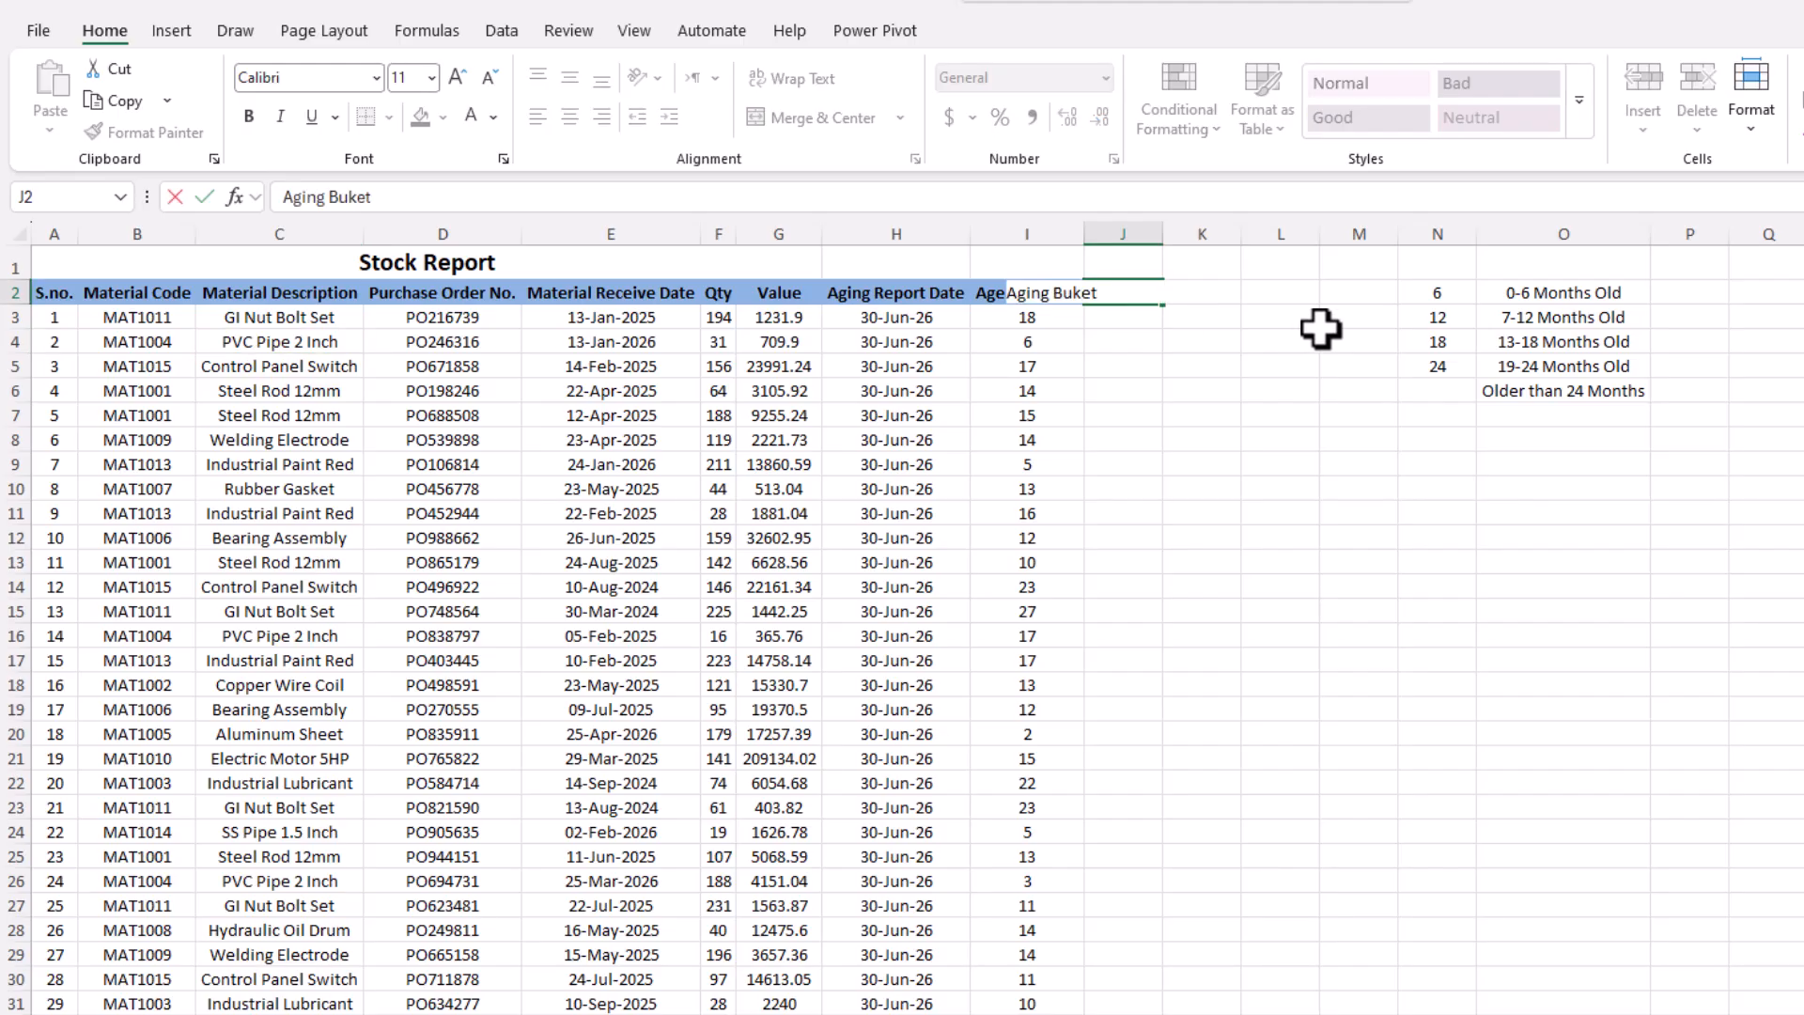
key("Tab")
left_click(1017, 286)
left_click(144, 133)
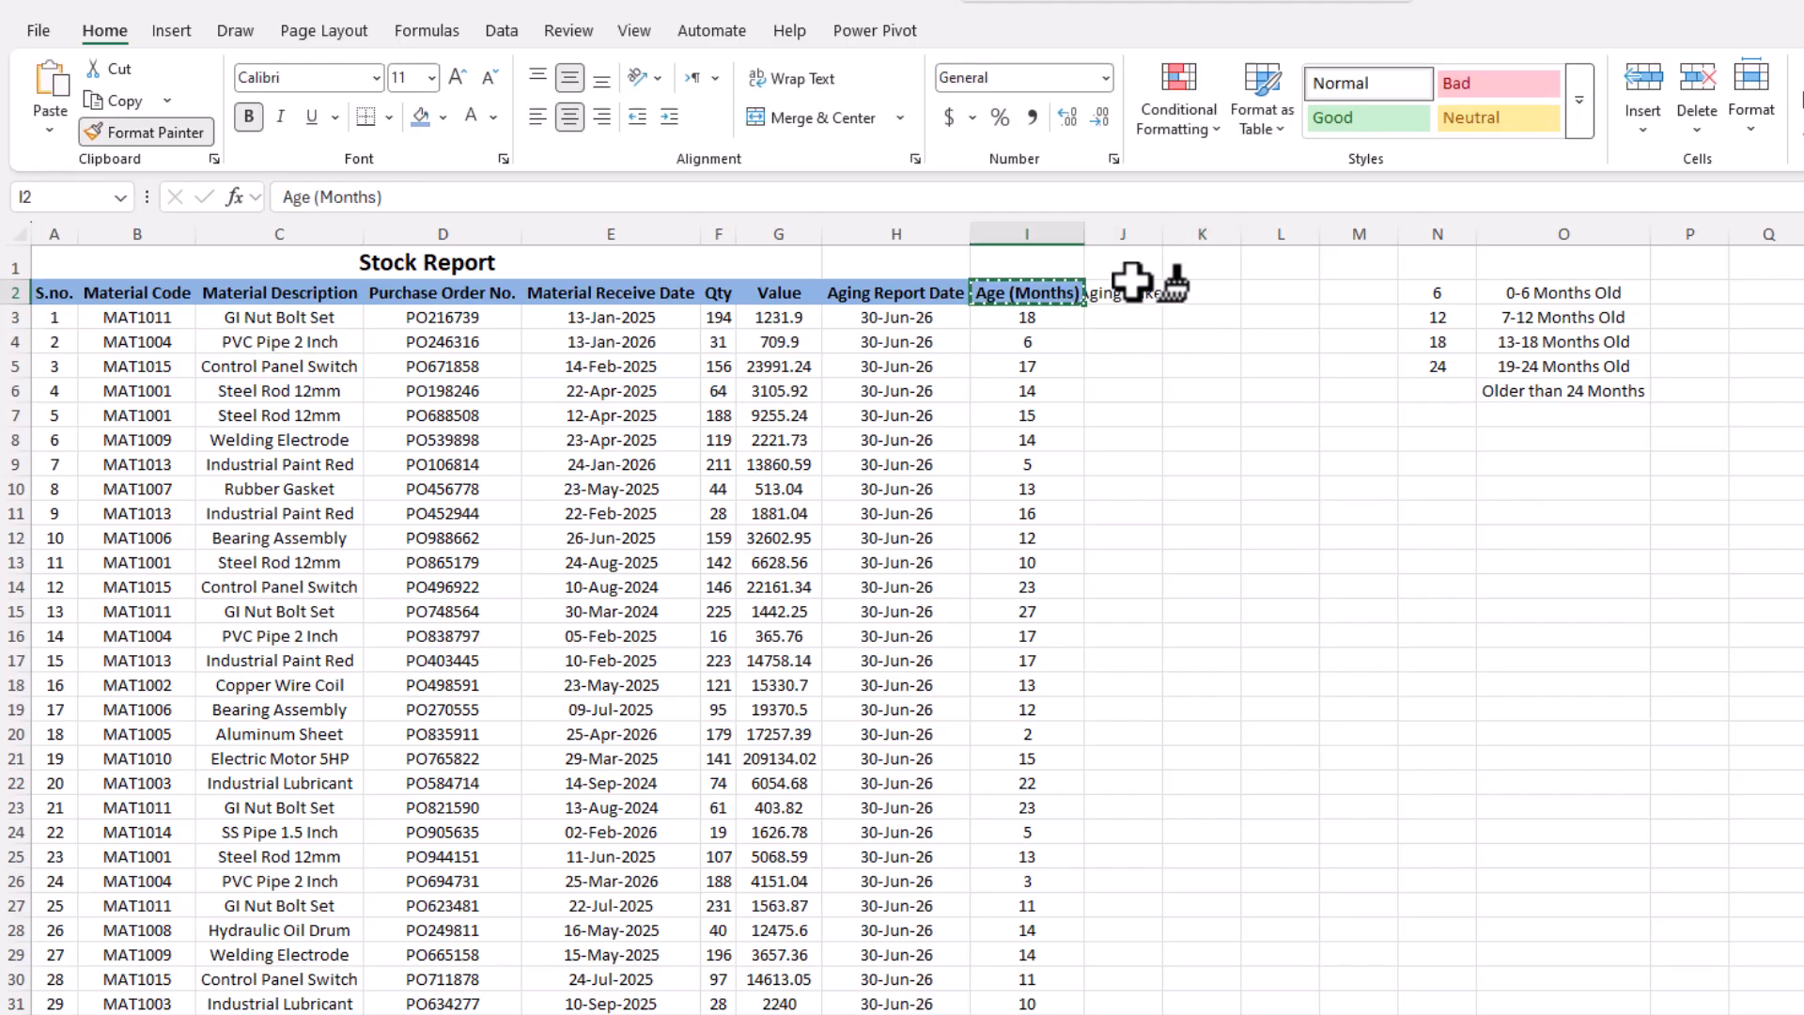
left_click(1132, 286)
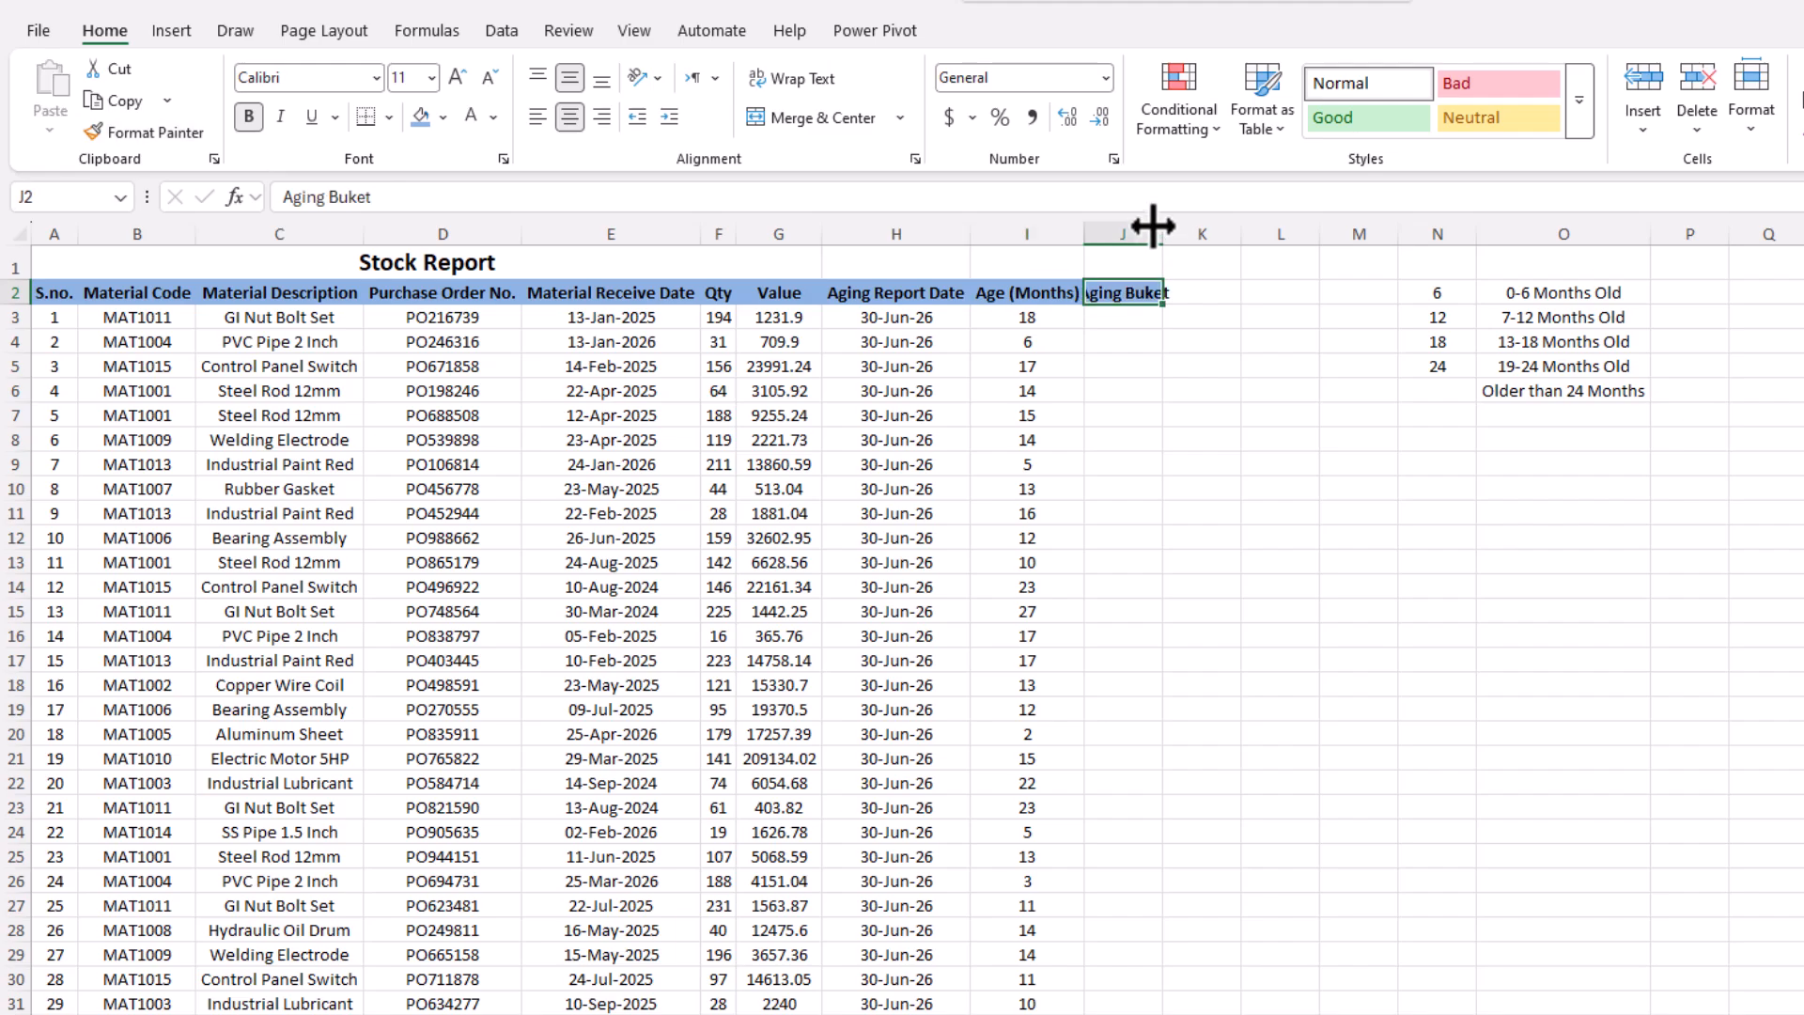
double_click(1155, 225)
left_click(1140, 365)
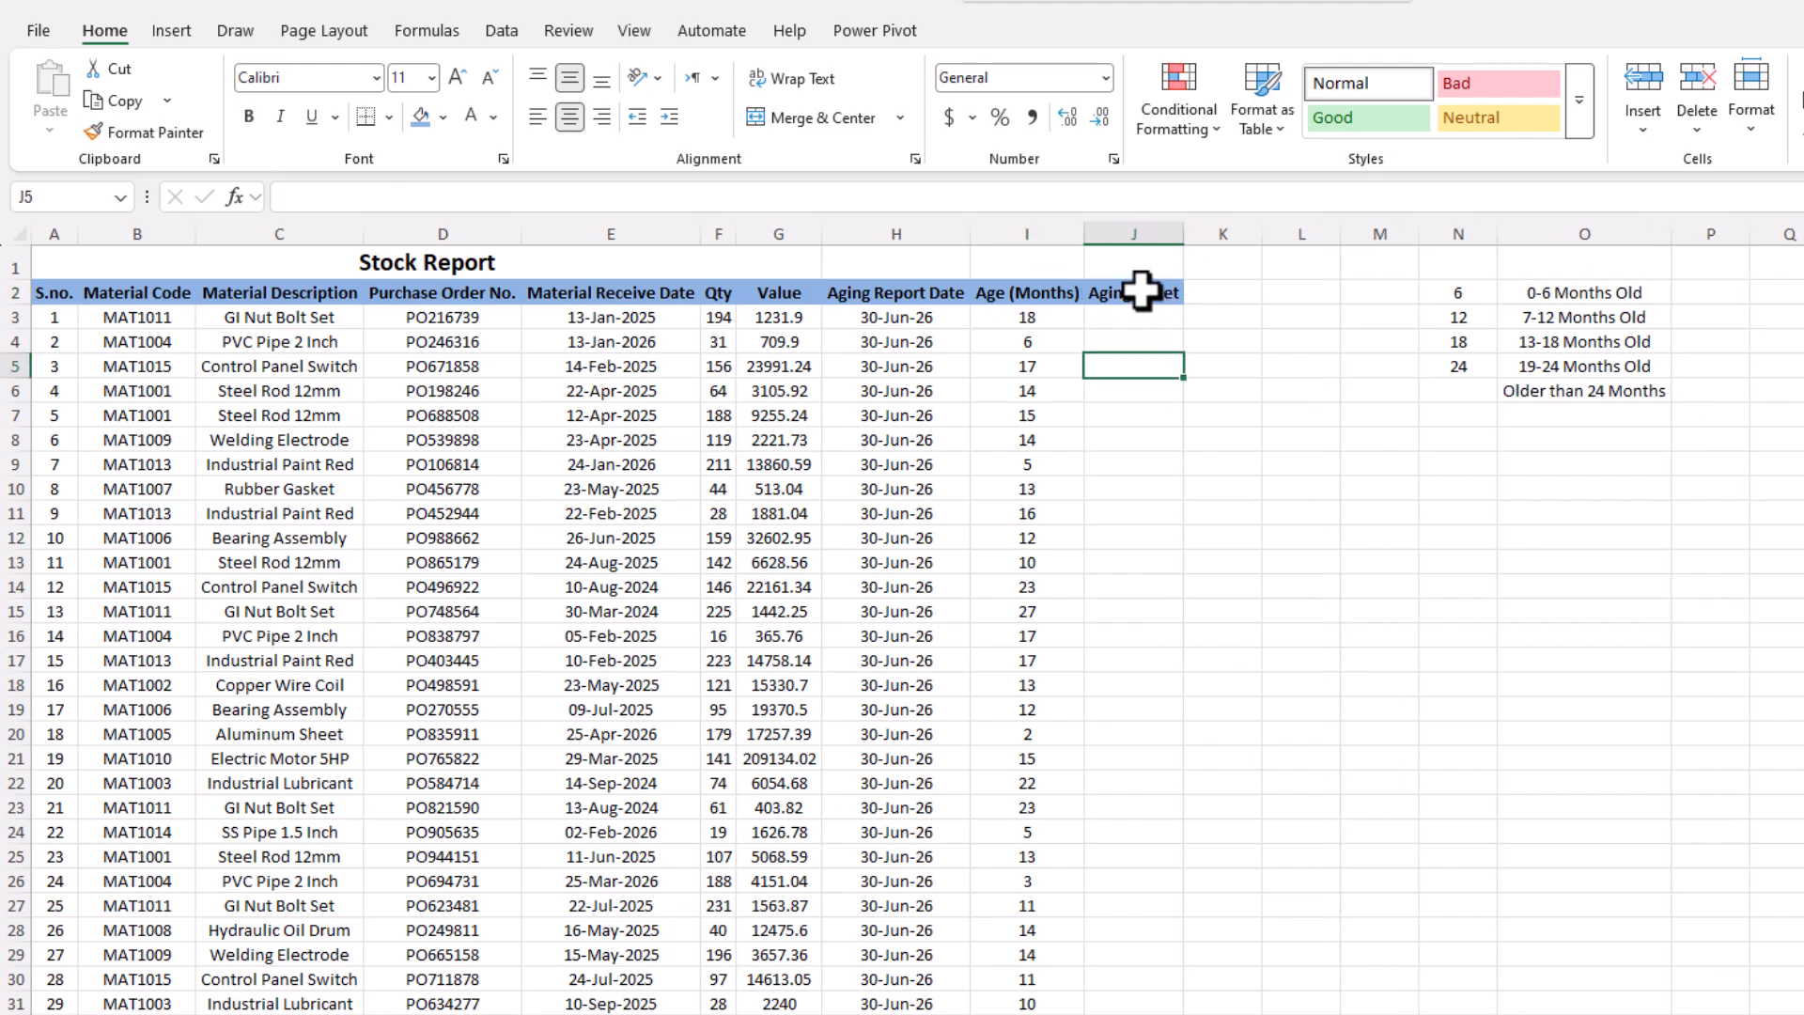
- Start an XLOOKUP formula in J3 that looks up I3 in N2:N6 and returns from O2:O6
left_click(1142, 291)
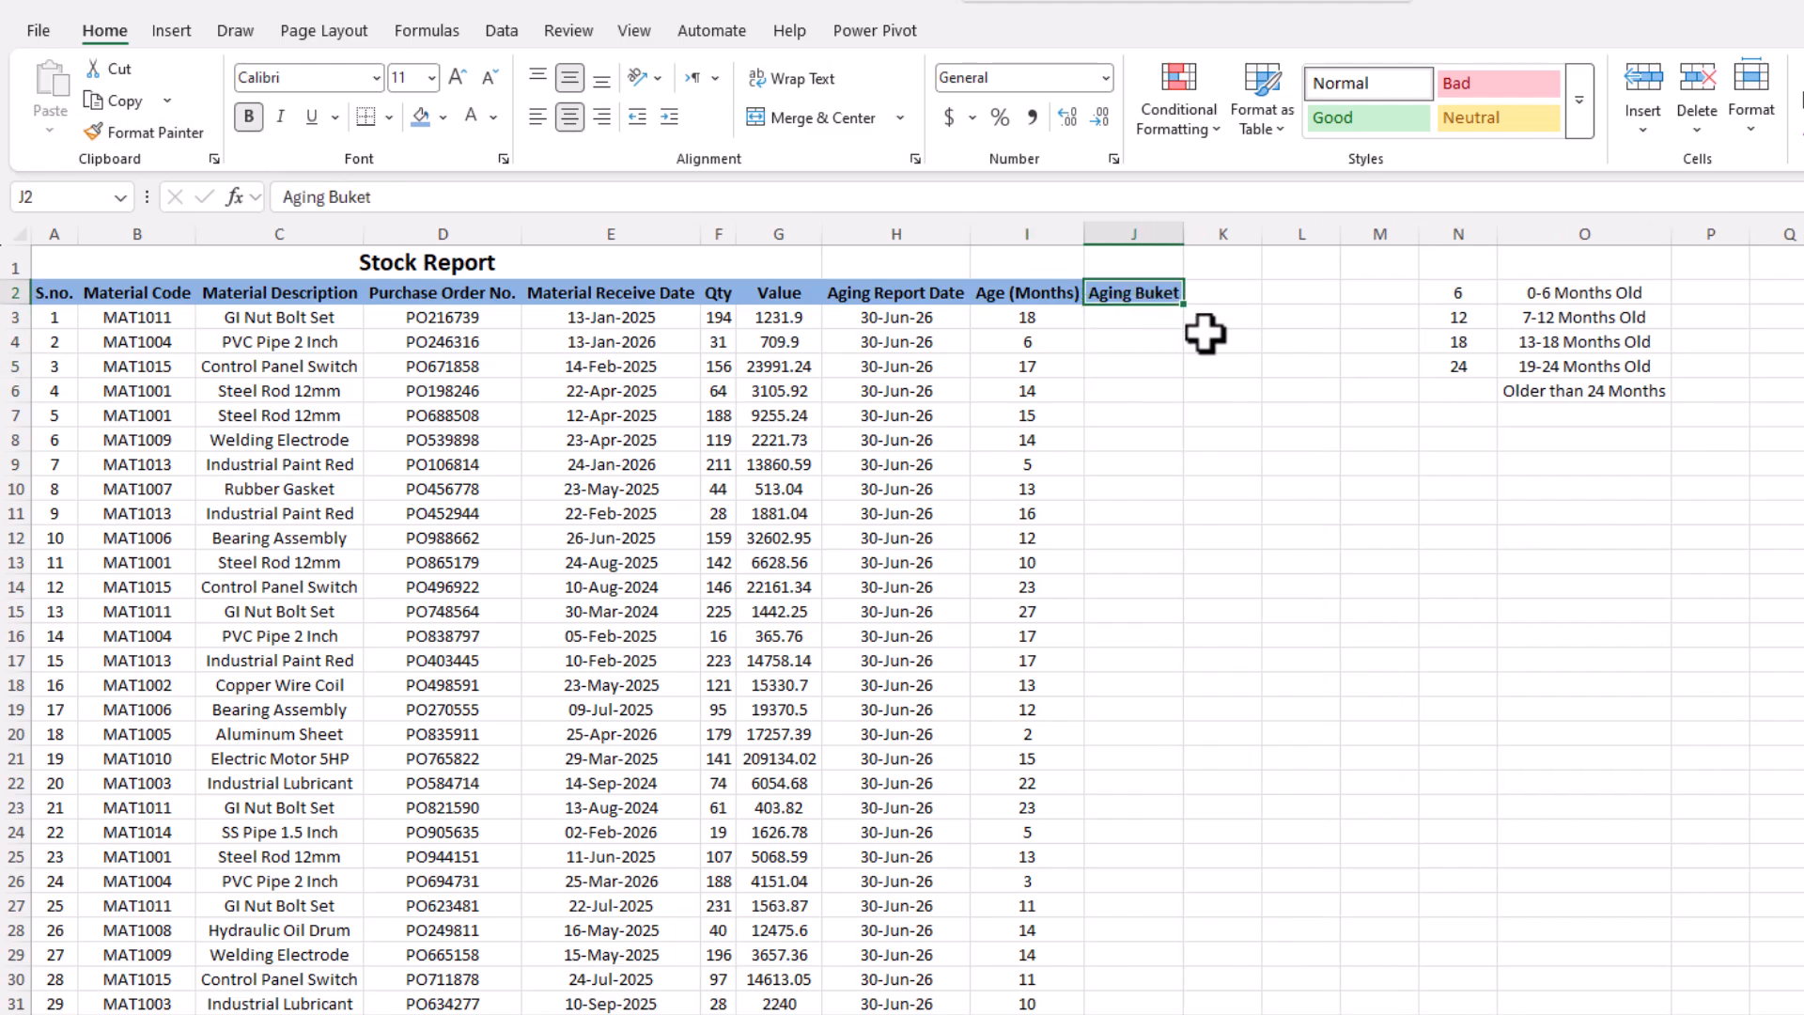
key("Down")
type("=xlo")
key("Tab")
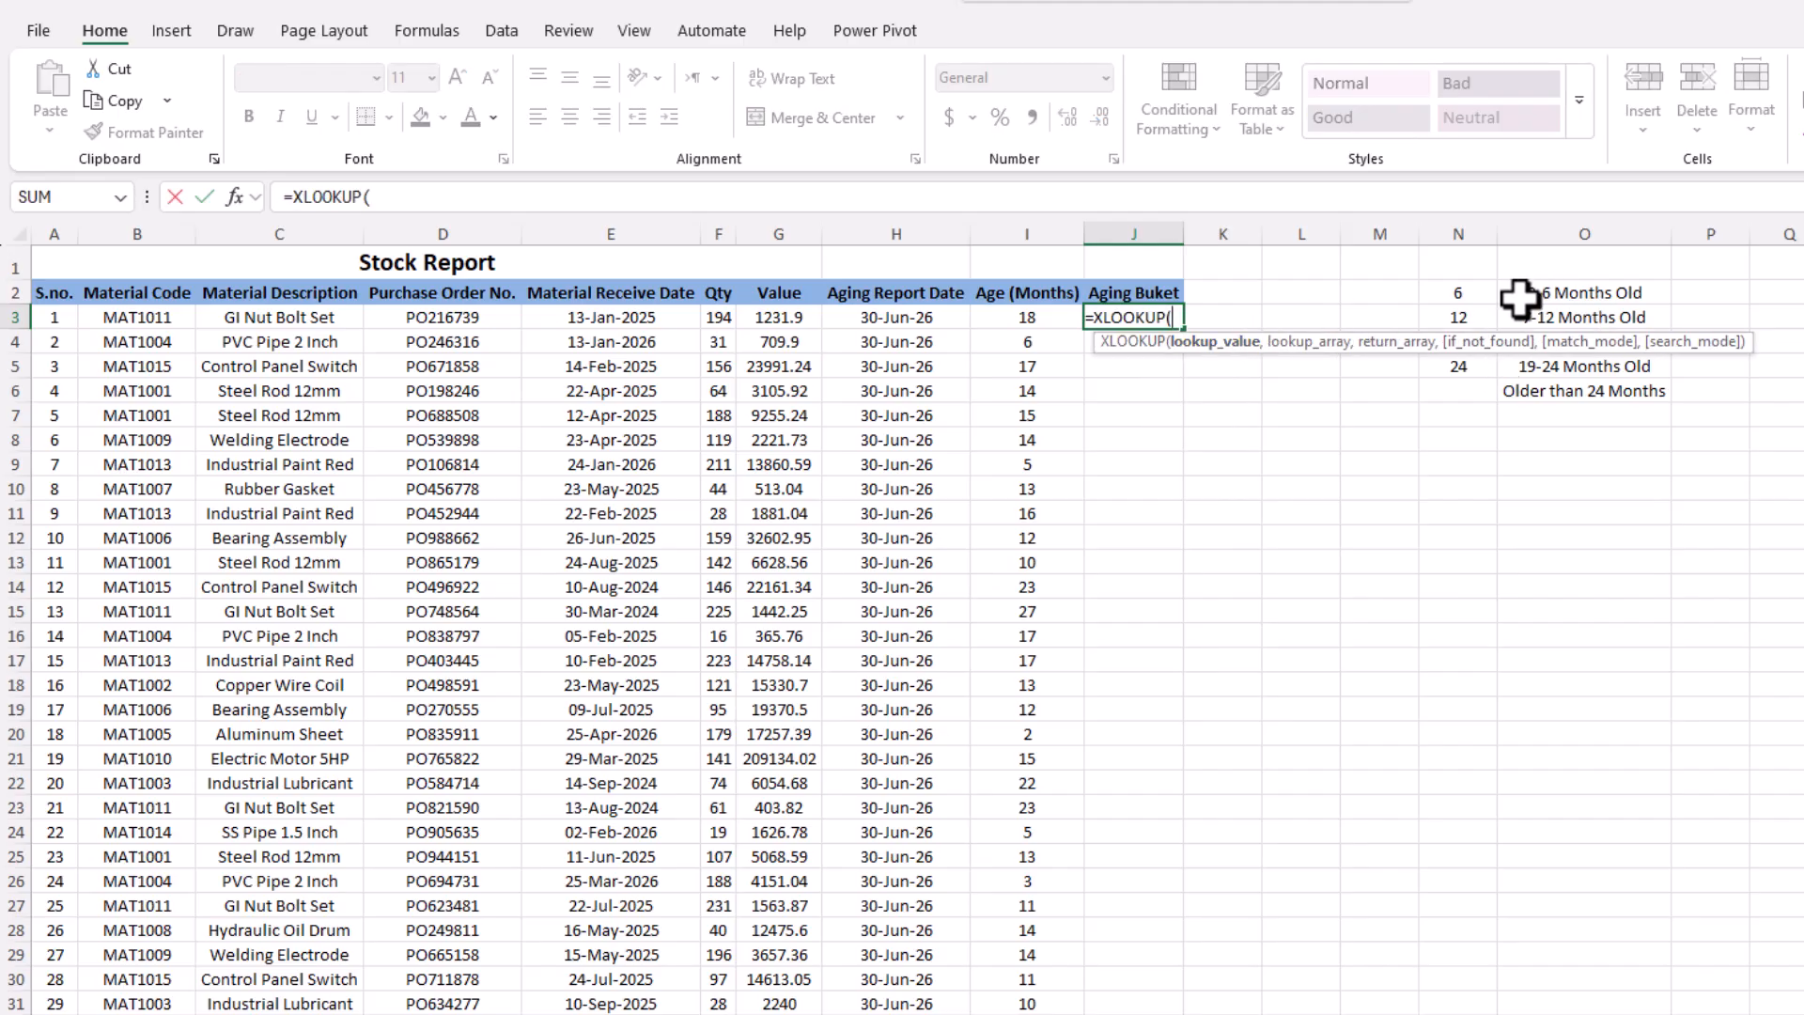
left_click_drag(1296, 342, 1260, 511)
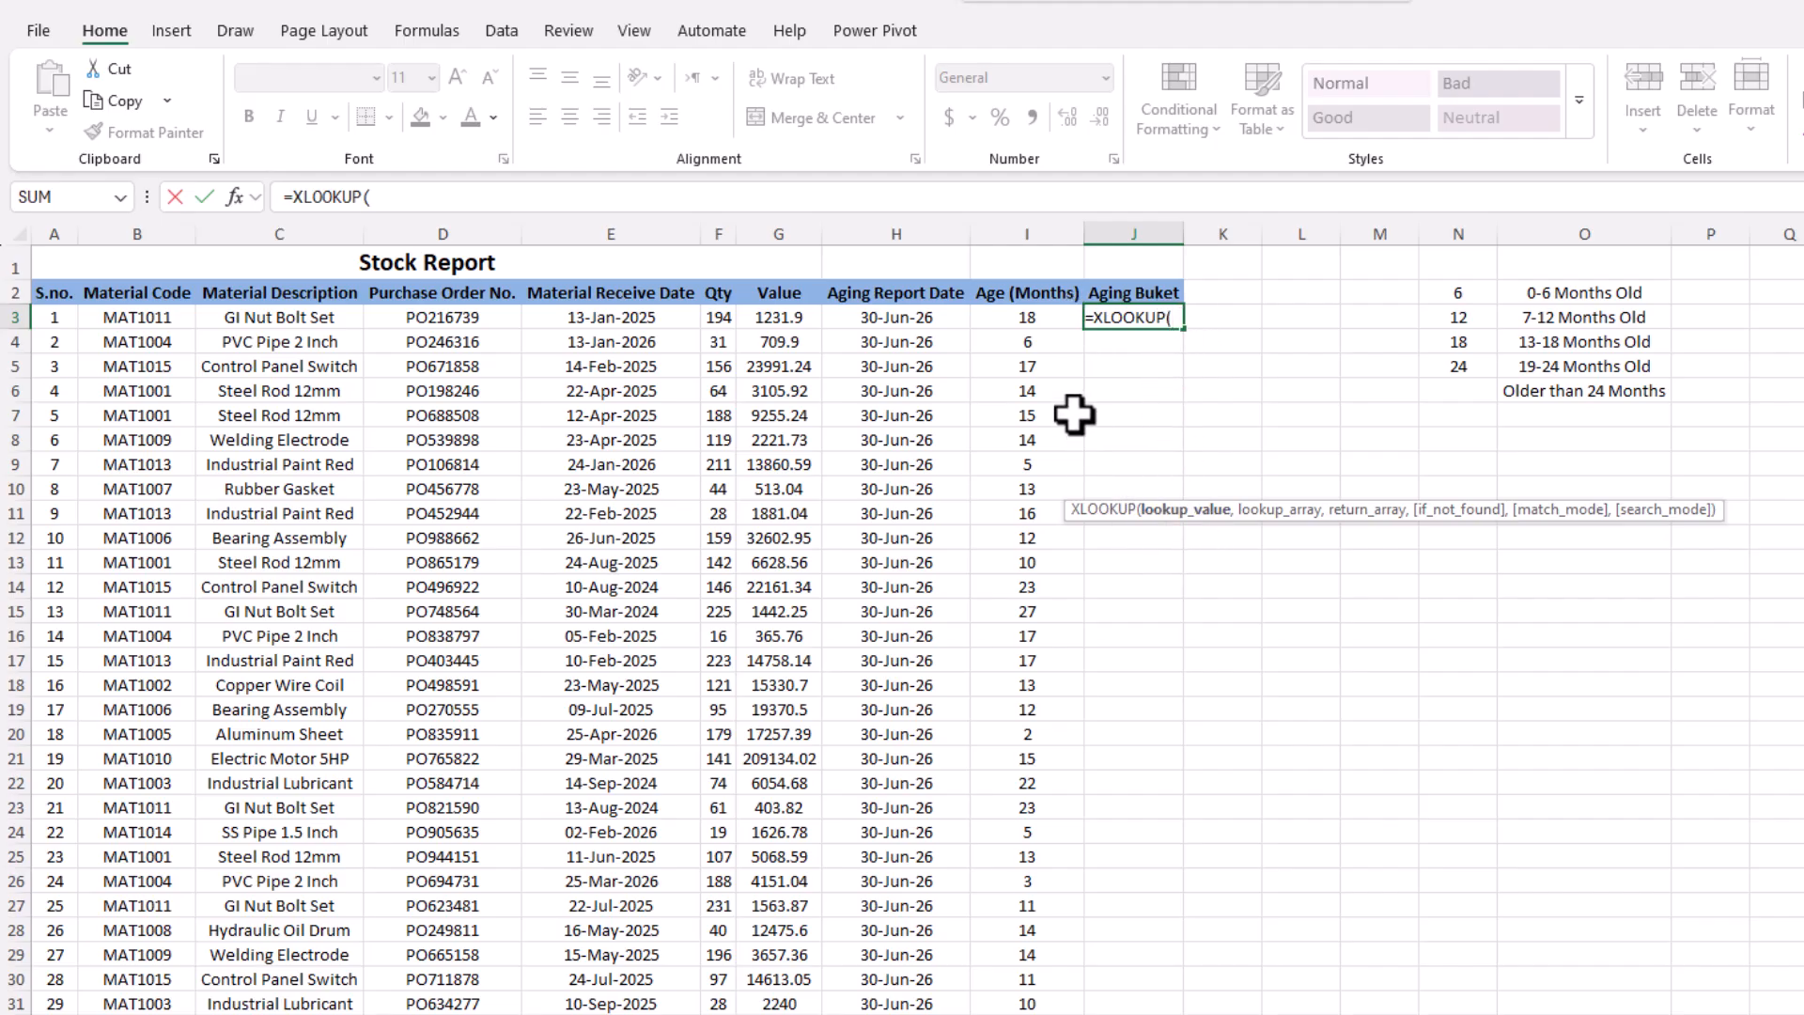
left_click(1040, 318)
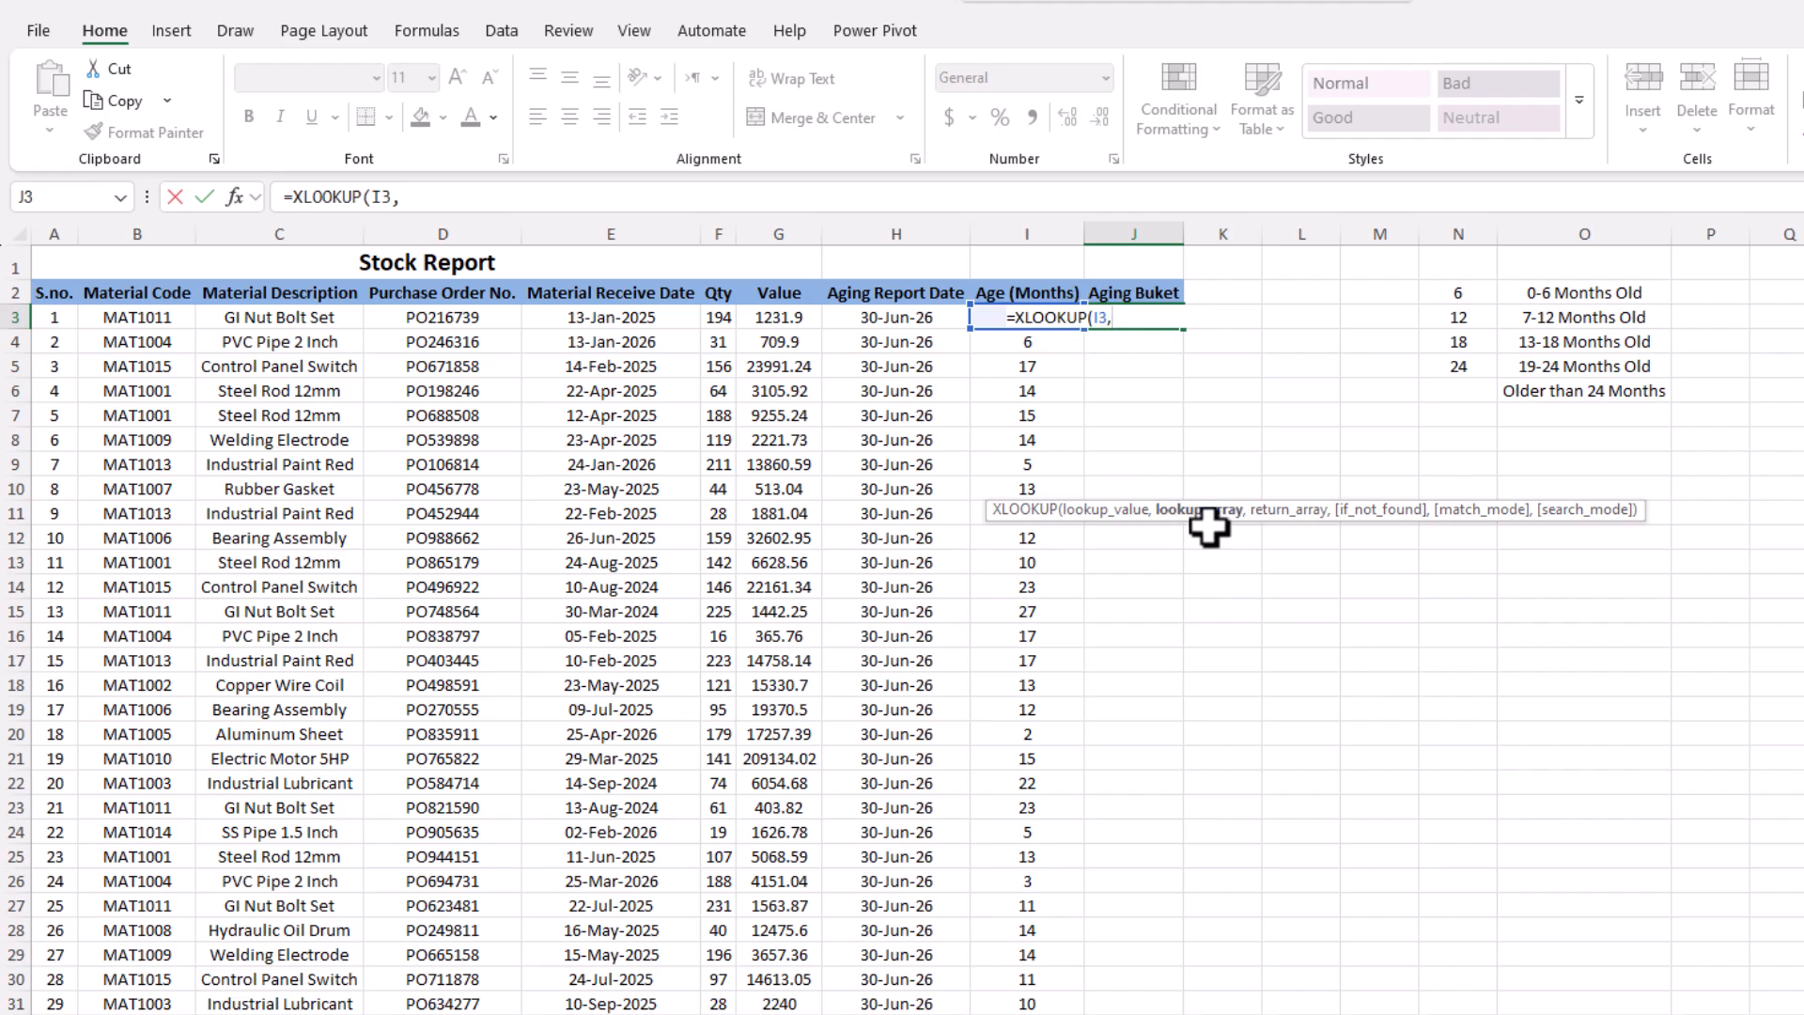
left_click_drag(1473, 295, 1455, 390)
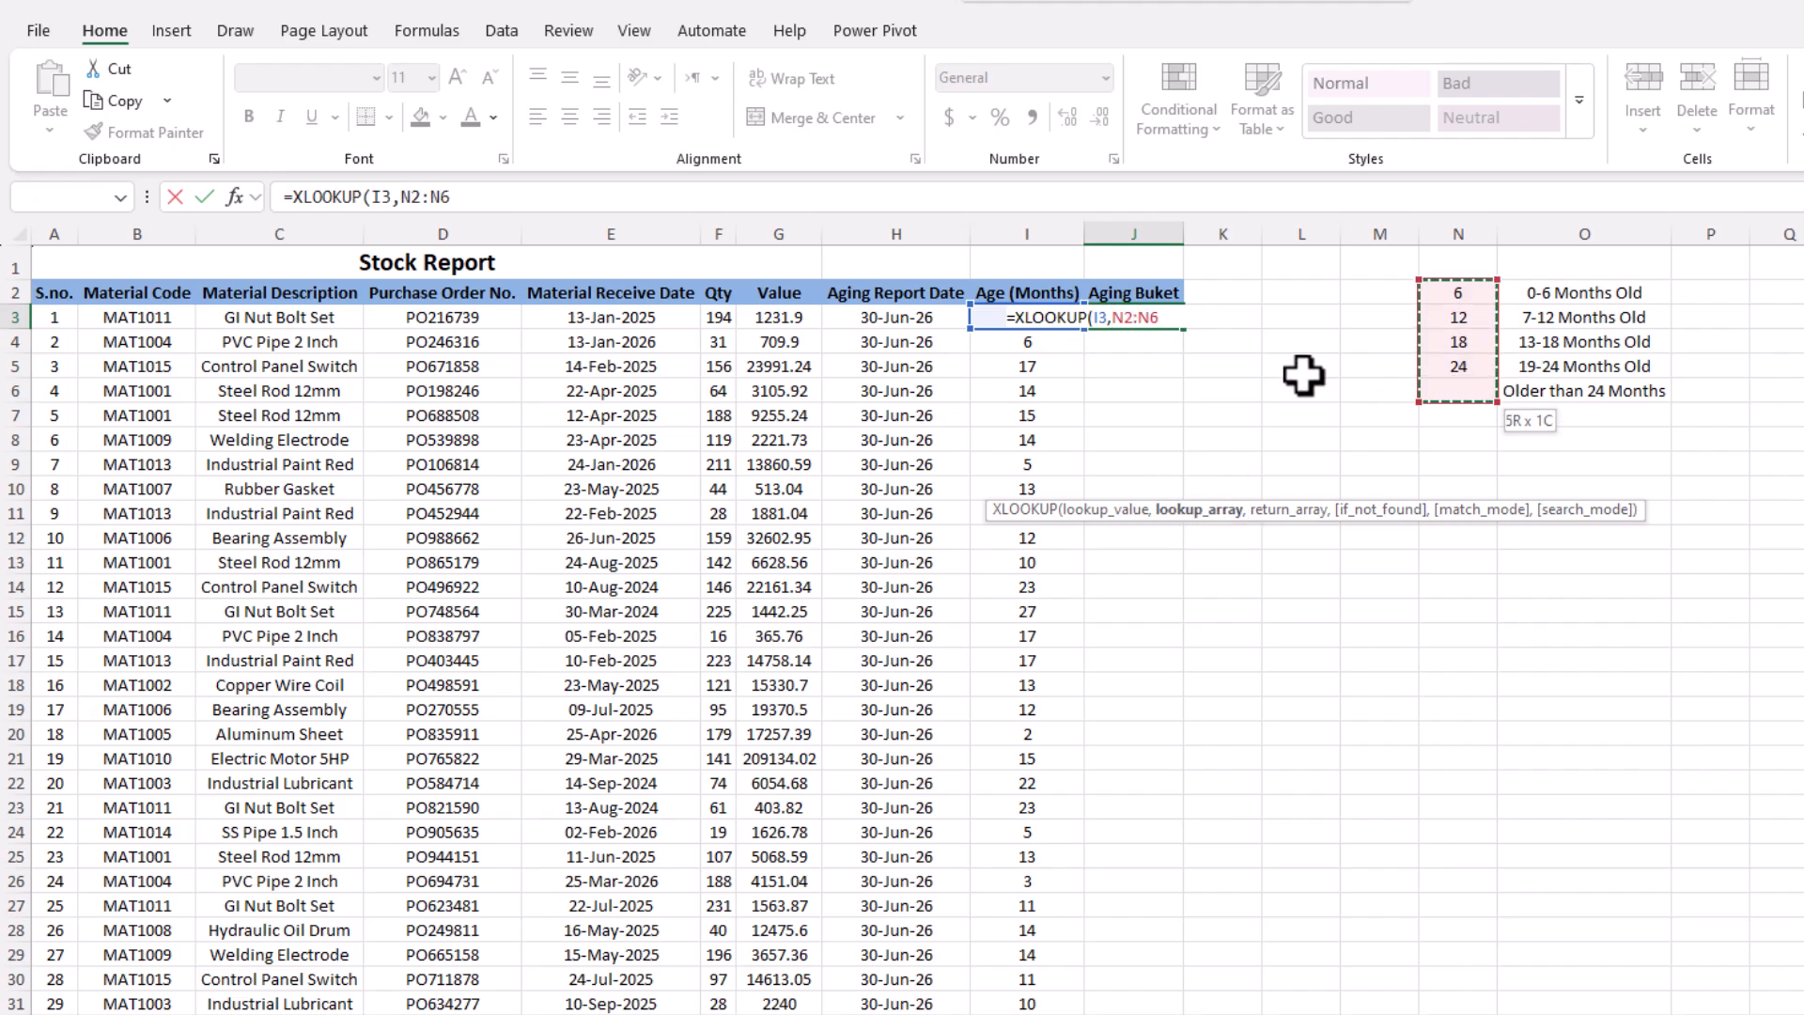
type(",")
left_click_drag(1596, 292, 1591, 391)
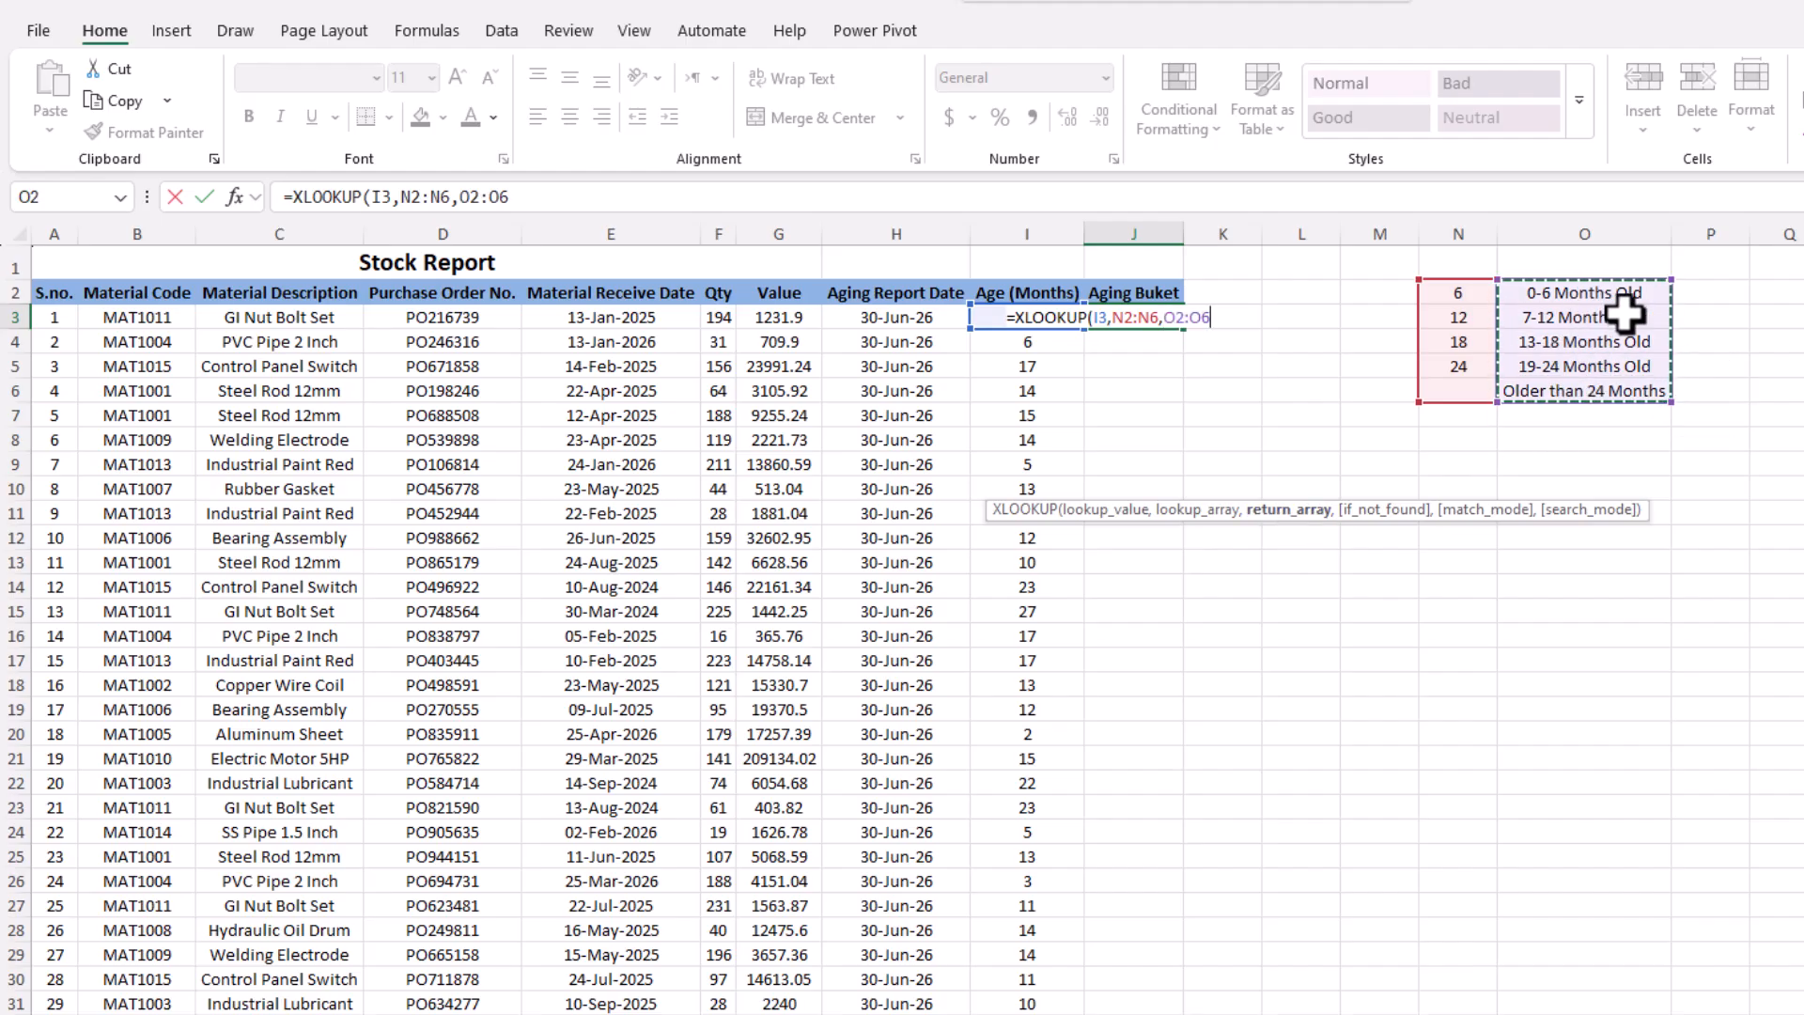
- Complete J3's XLOOKUP with no if-not-found value, match mode 1 (next larger item) and search mode 1, and fit column J's width
type(",")
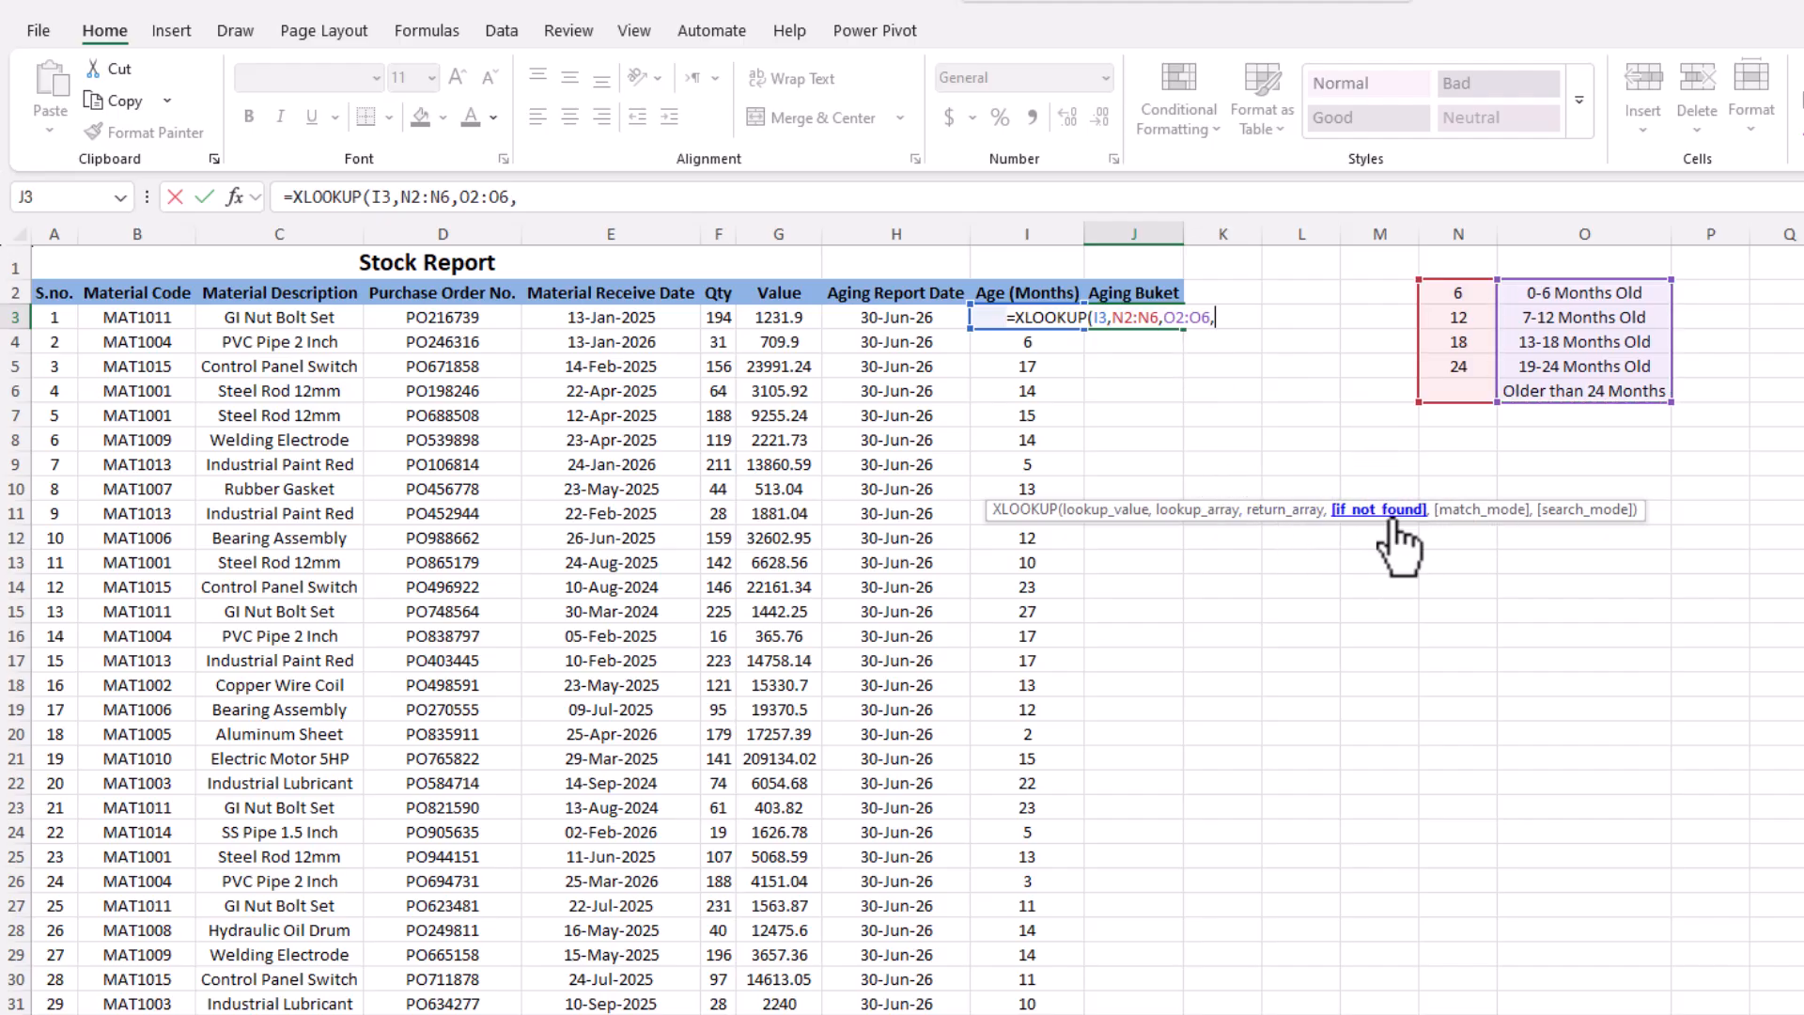
type(",")
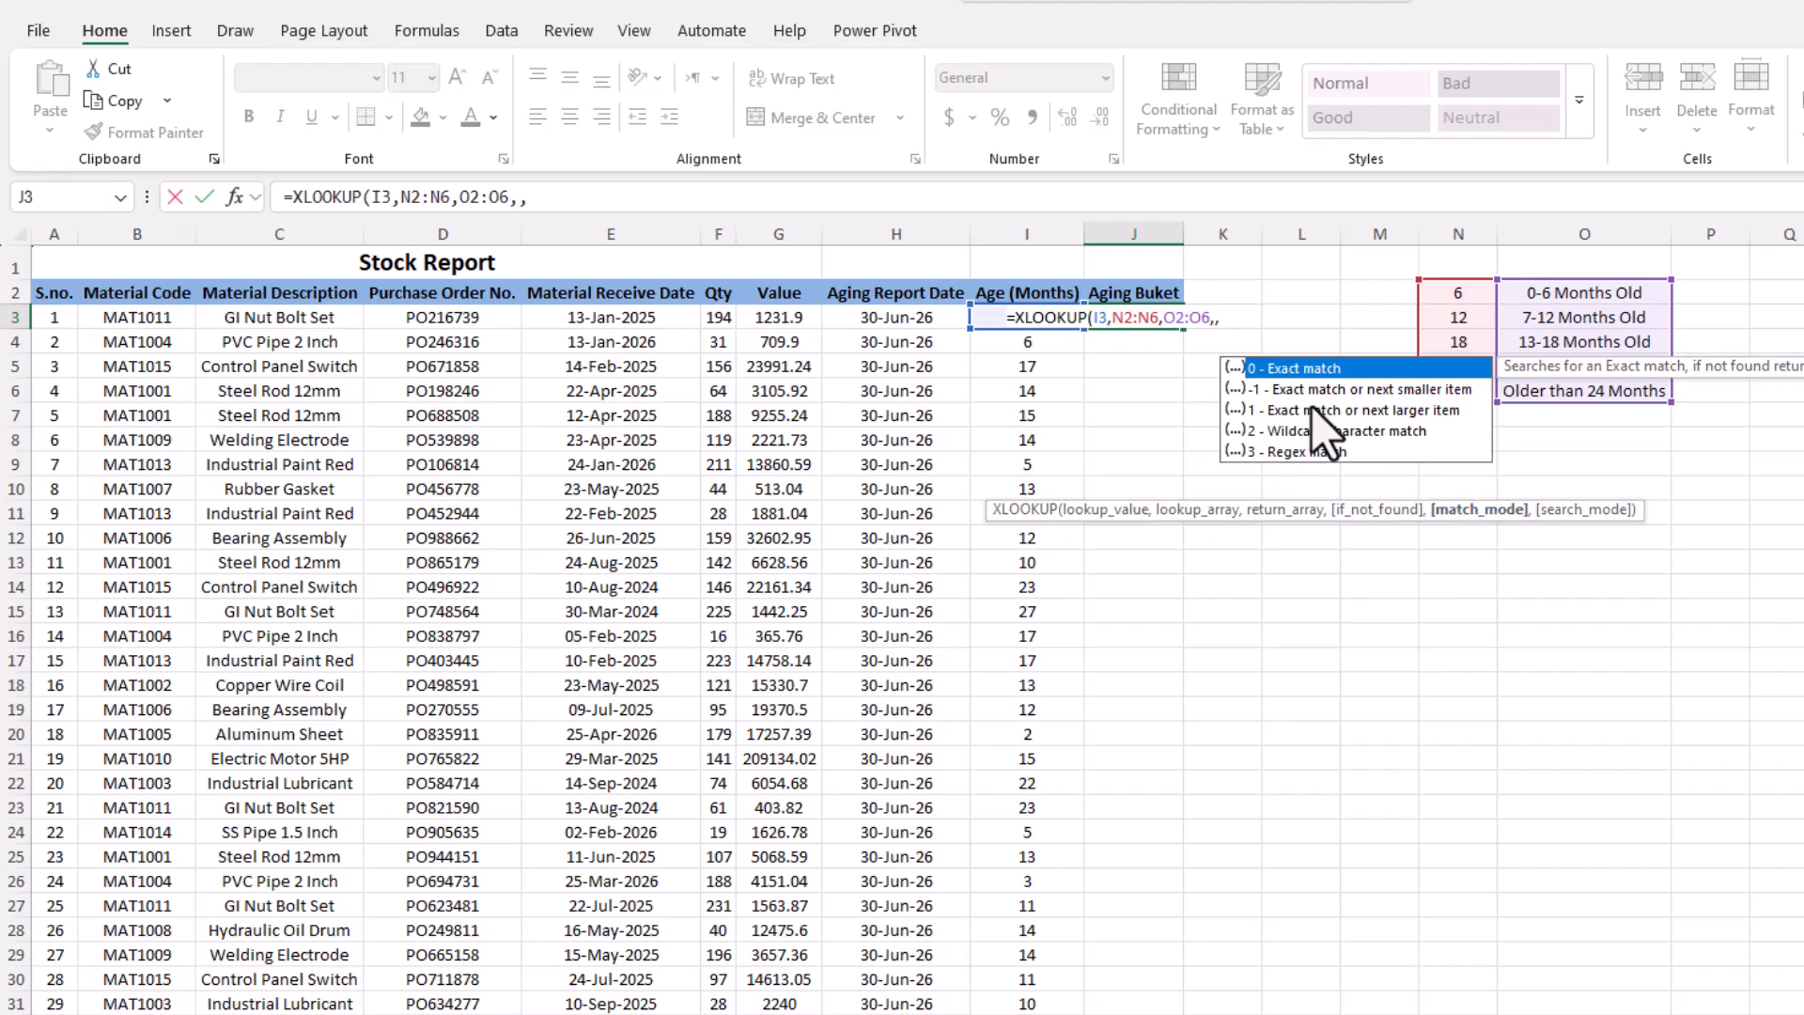
double_click(1385, 409)
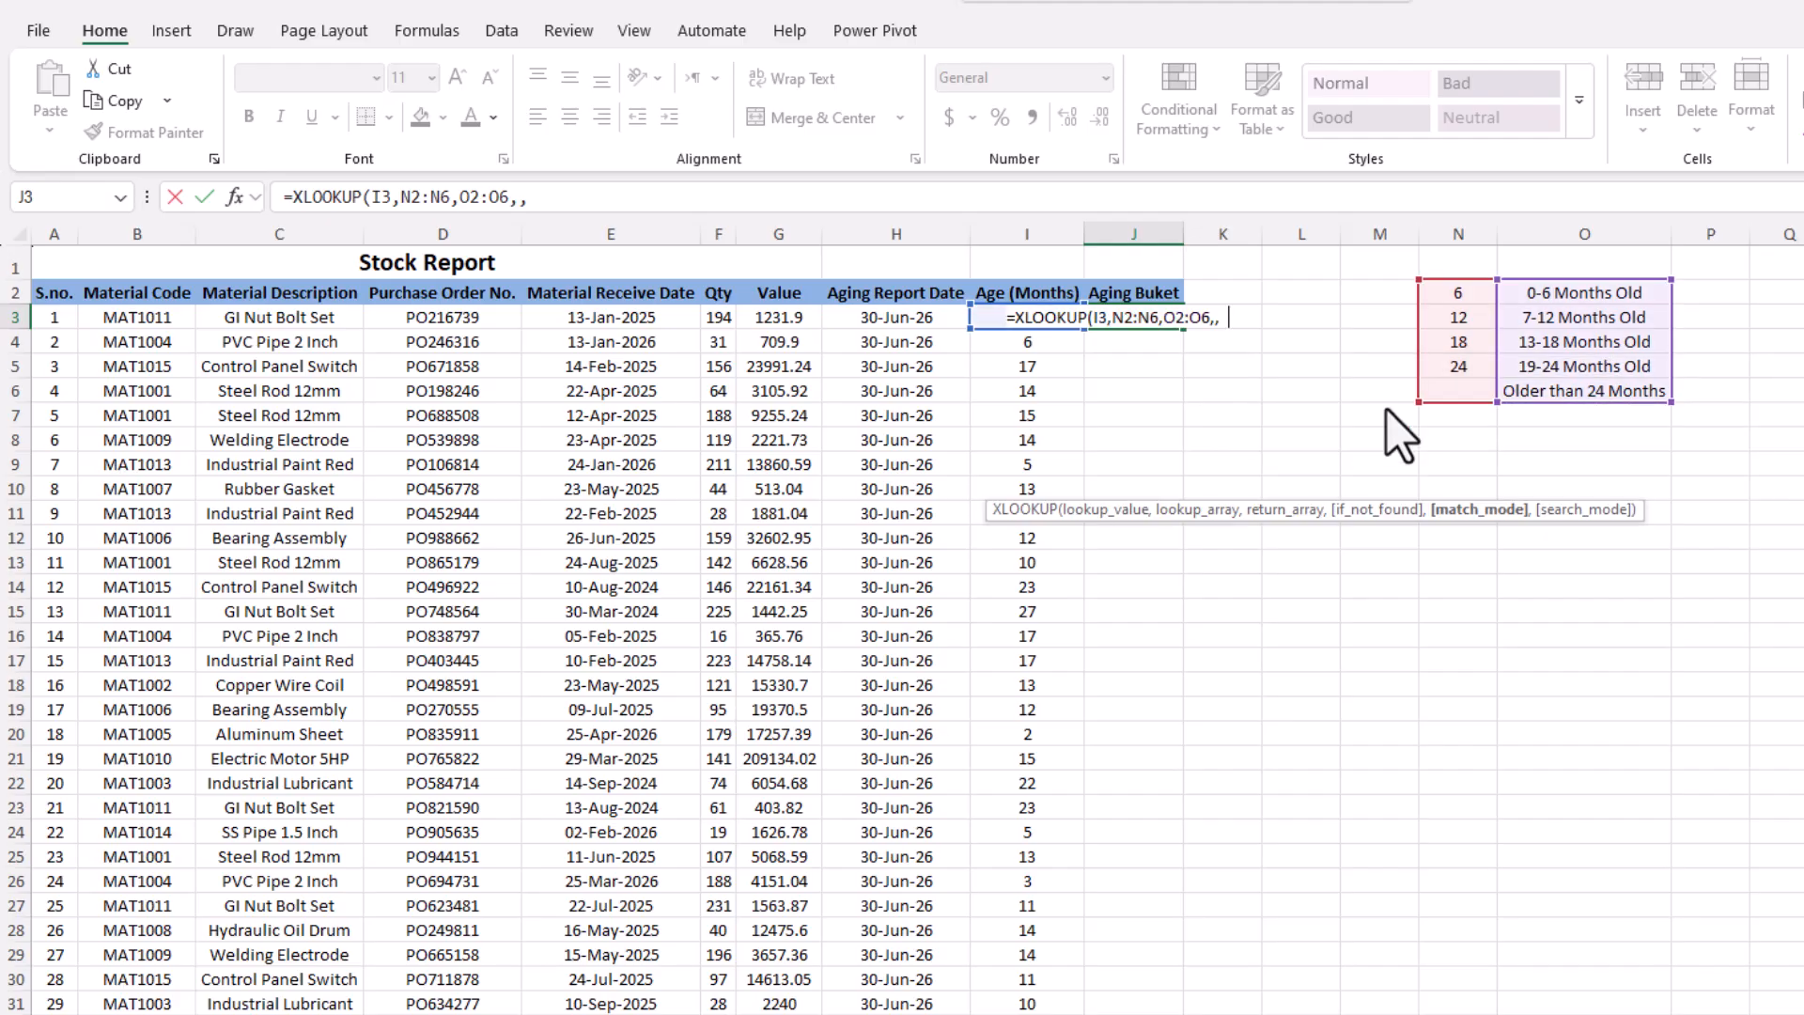
type(",")
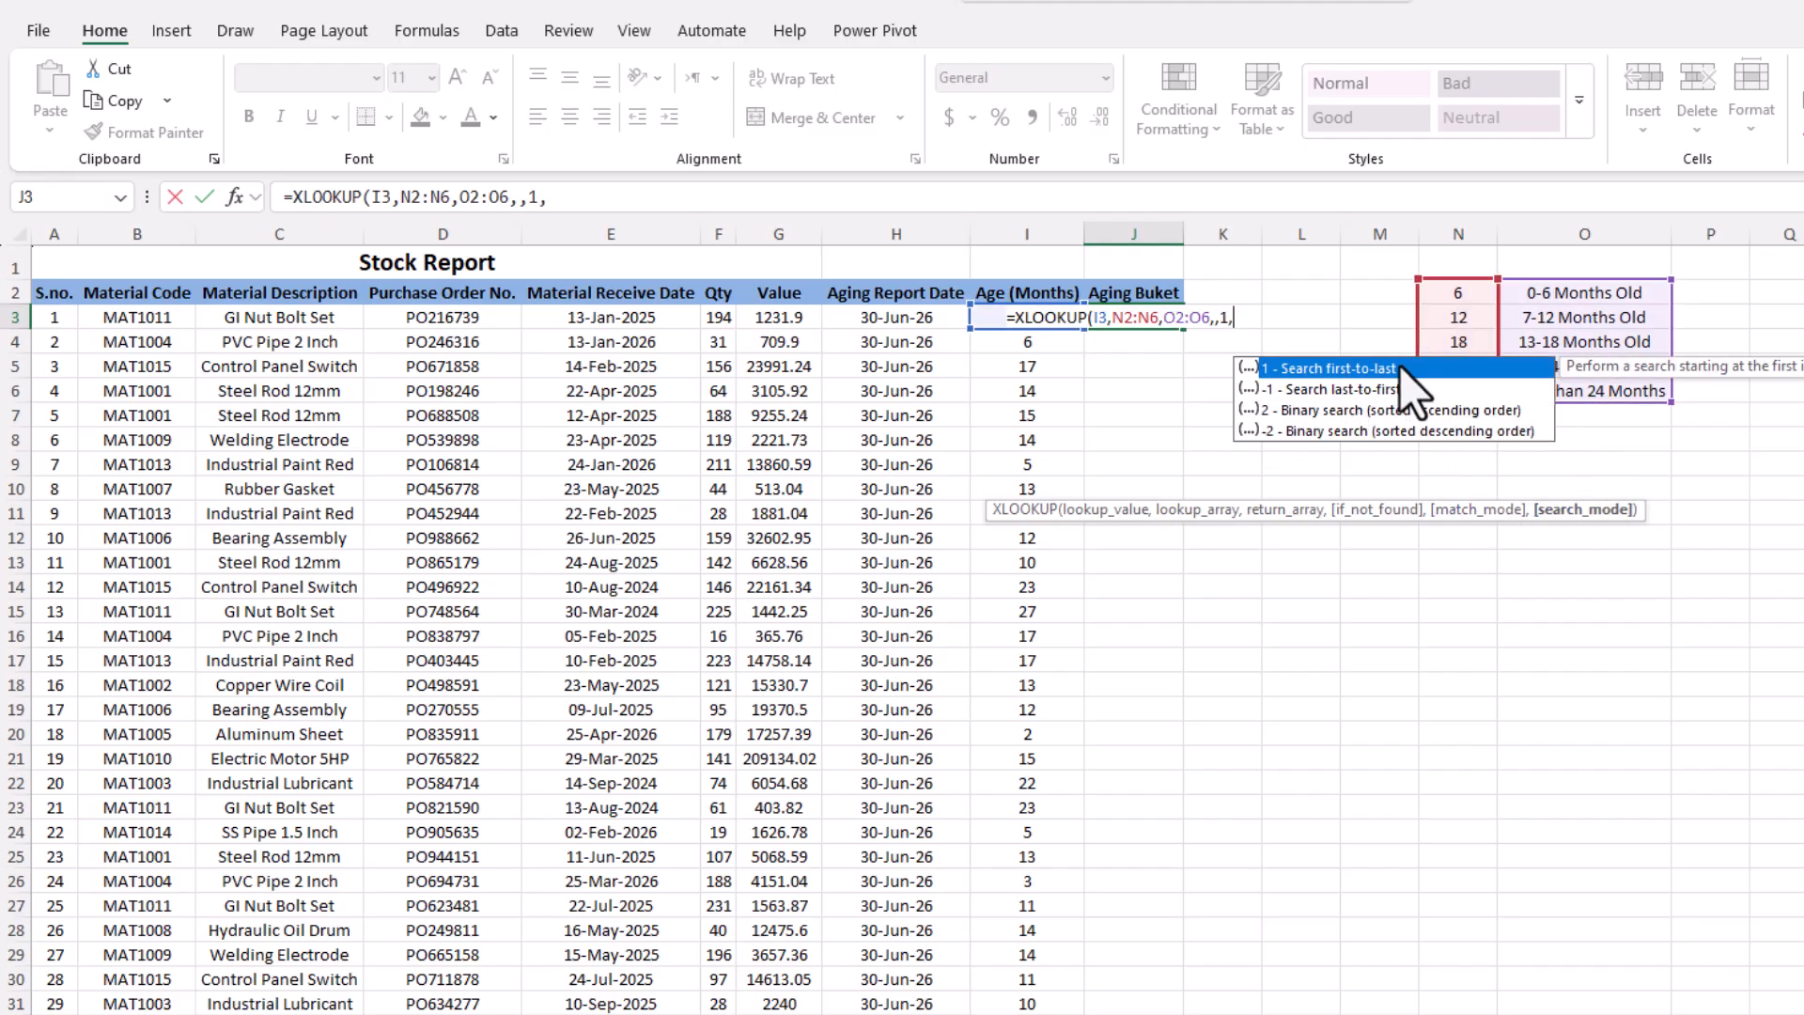
type("1")
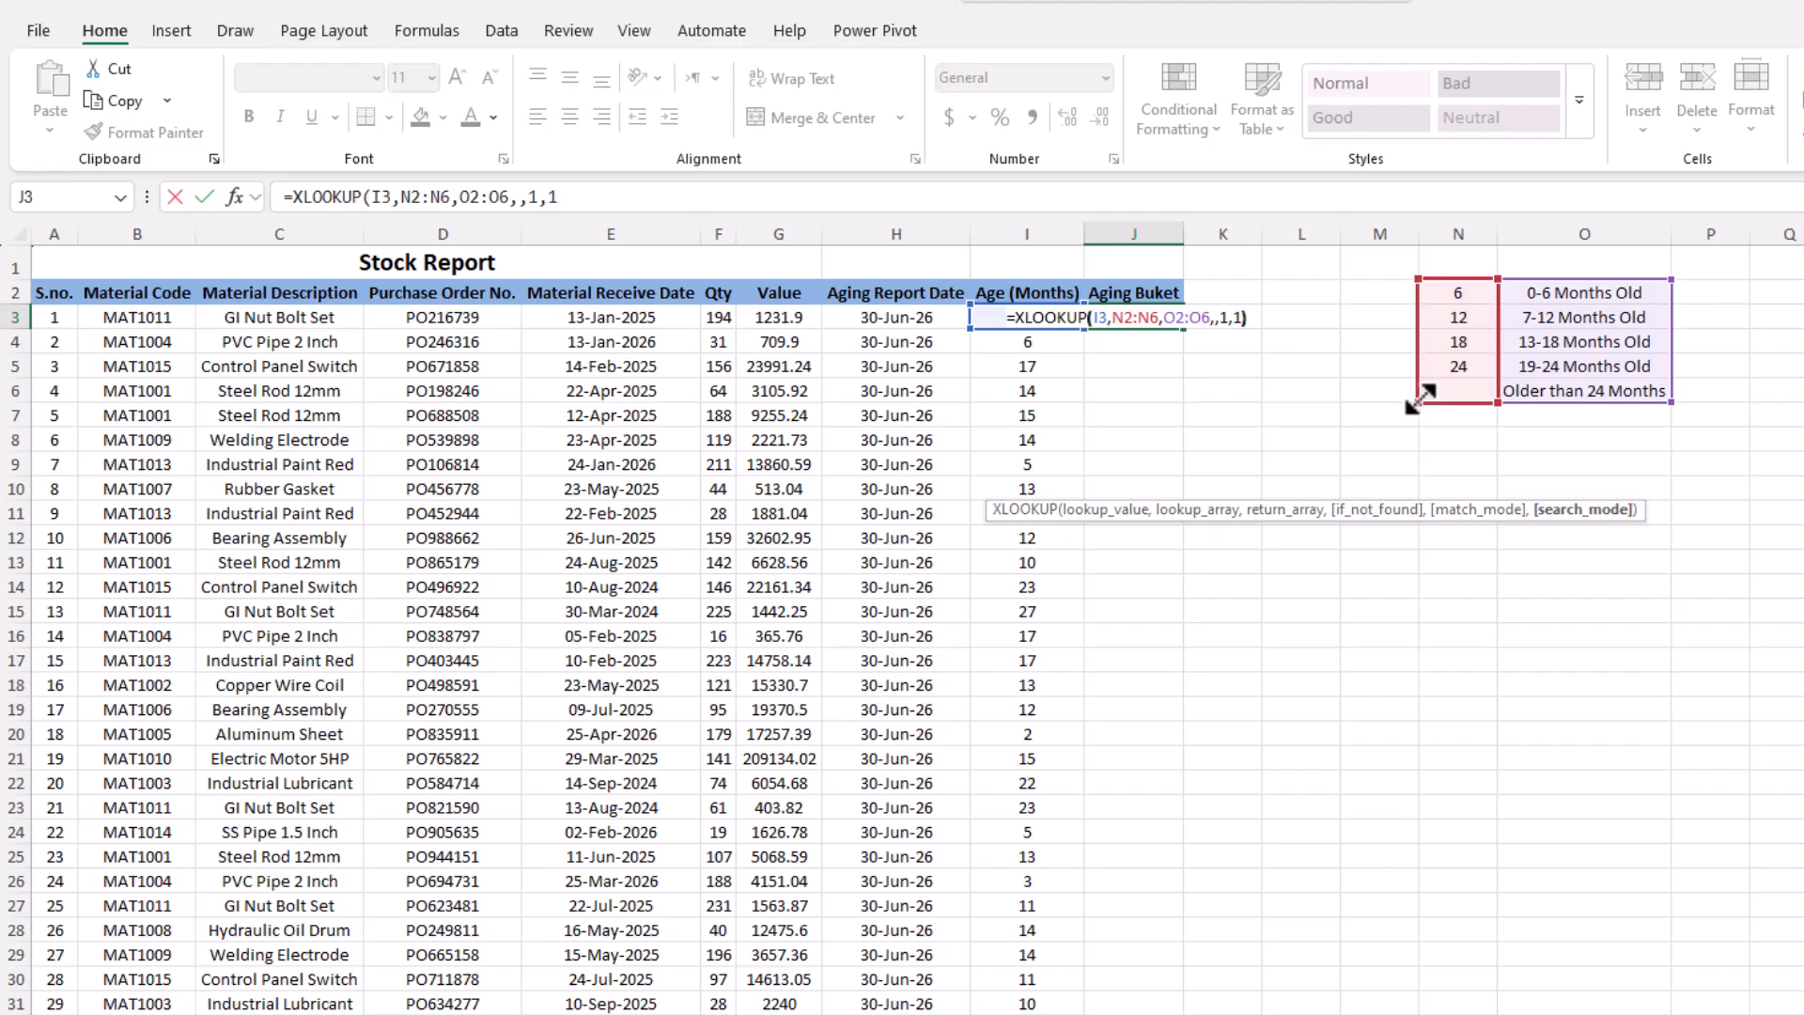
key("Return")
double_click(1182, 237)
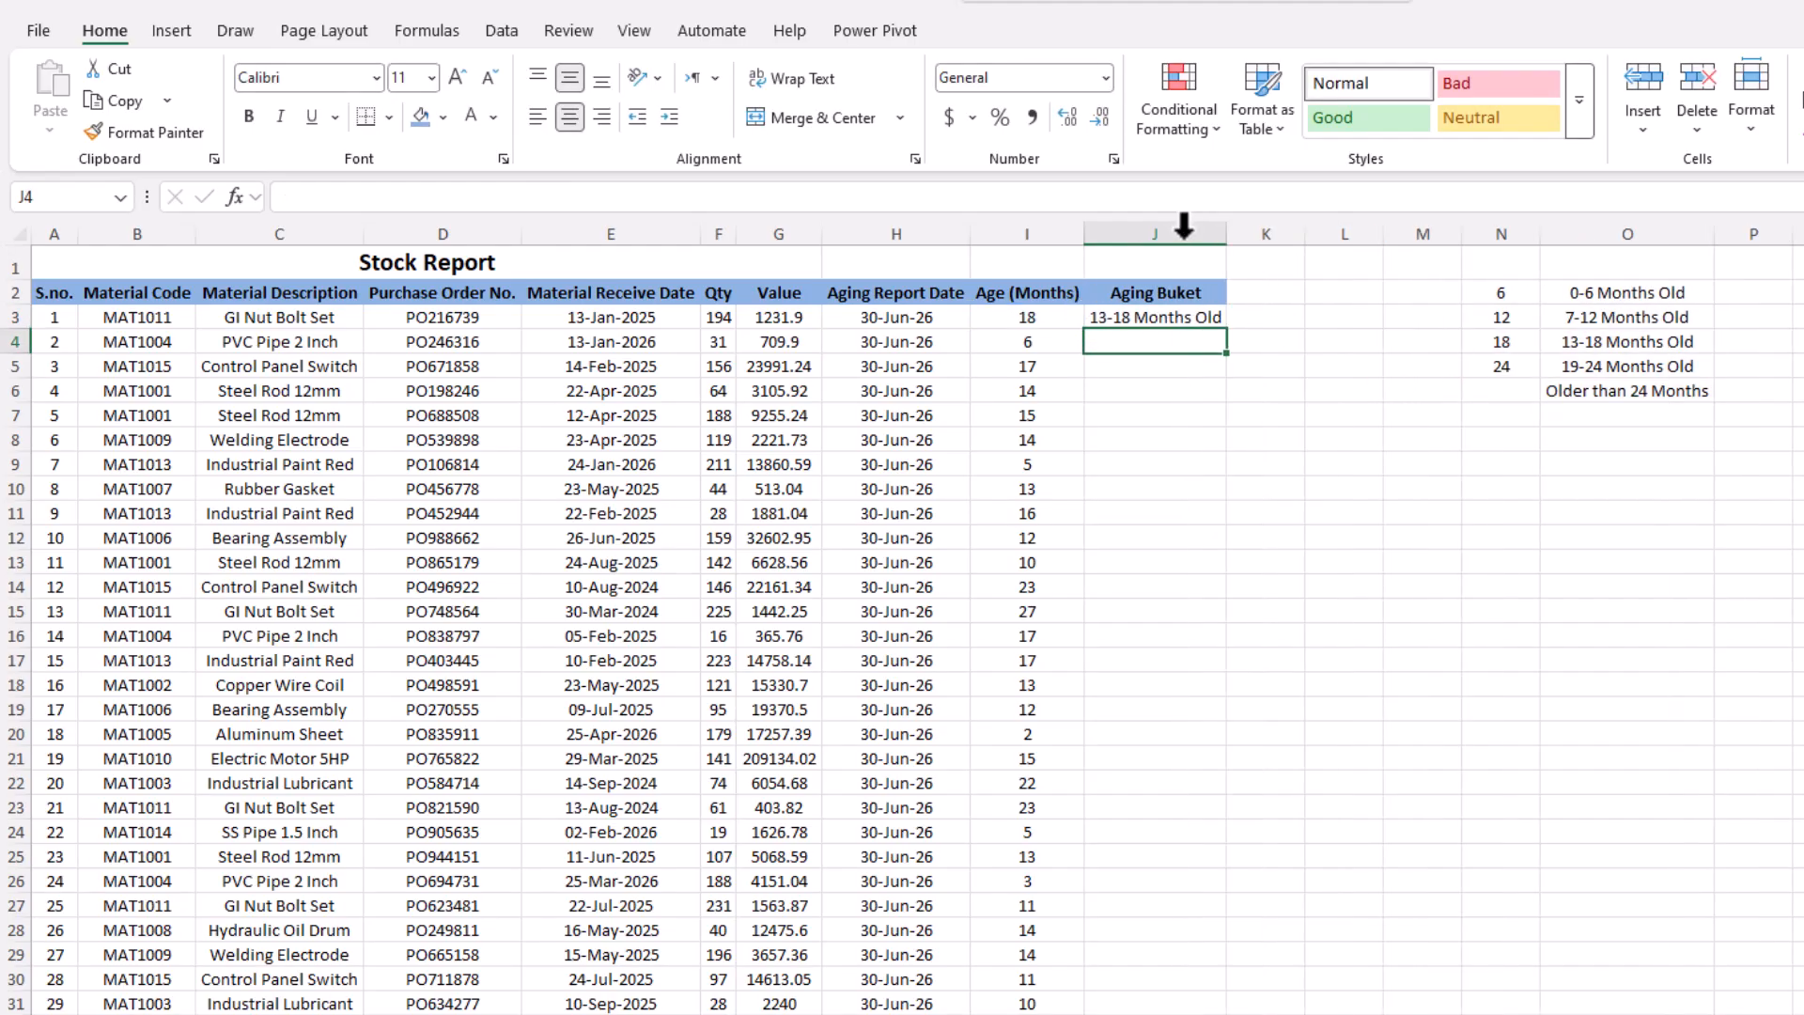
- Make the lookup and return ranges in J3's formula absolute as $N$2:$N$6 and $O$2:$O$6
left_click(1174, 314)
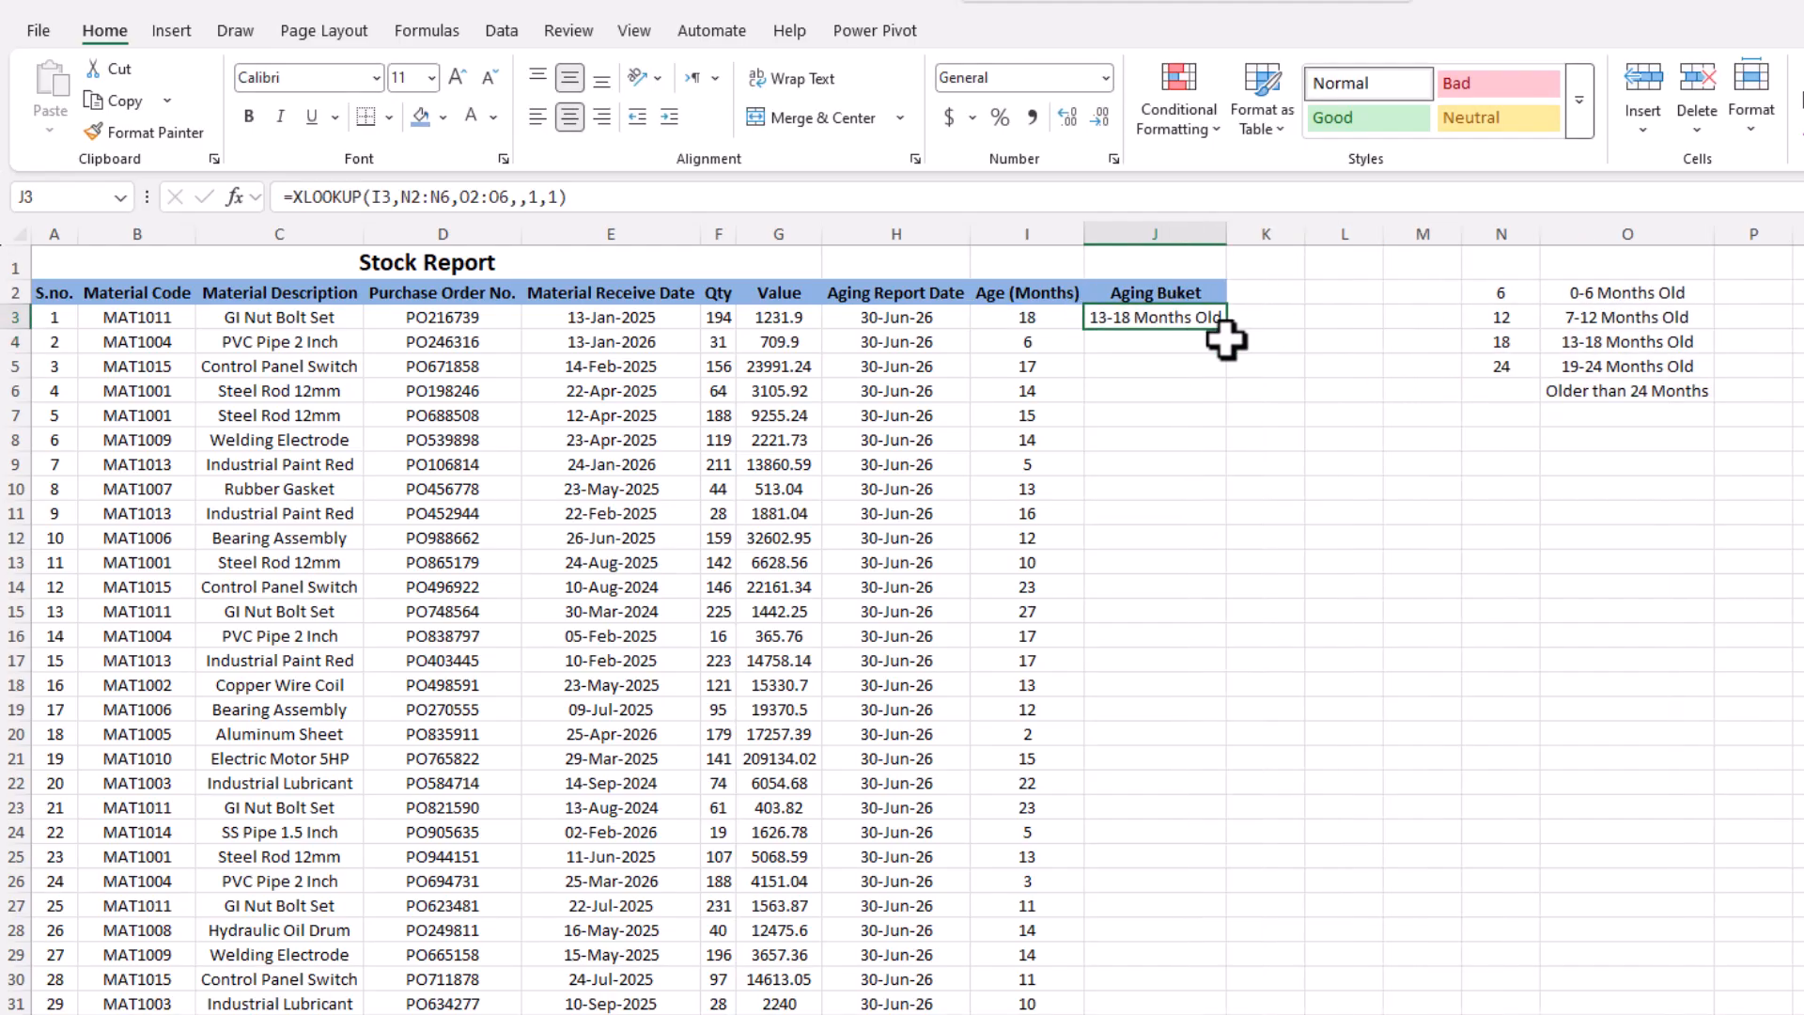
left_click(250, 322)
double_click(1165, 317)
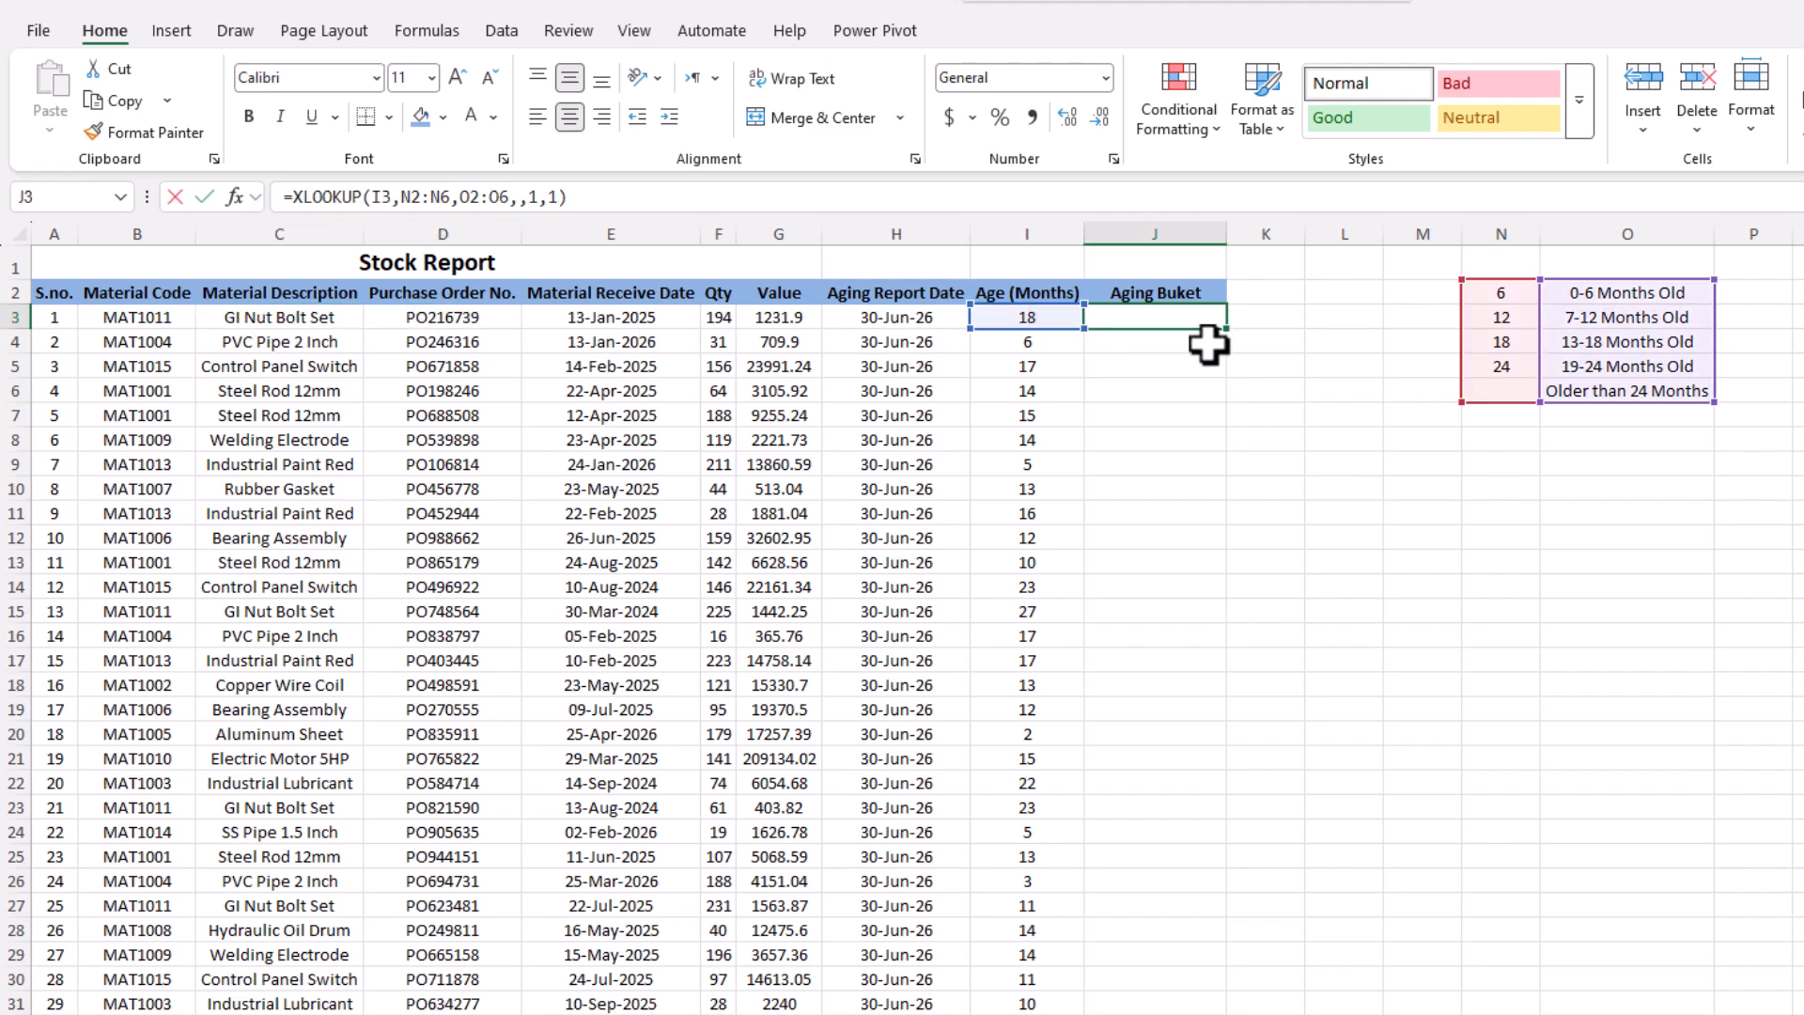
key("F4")
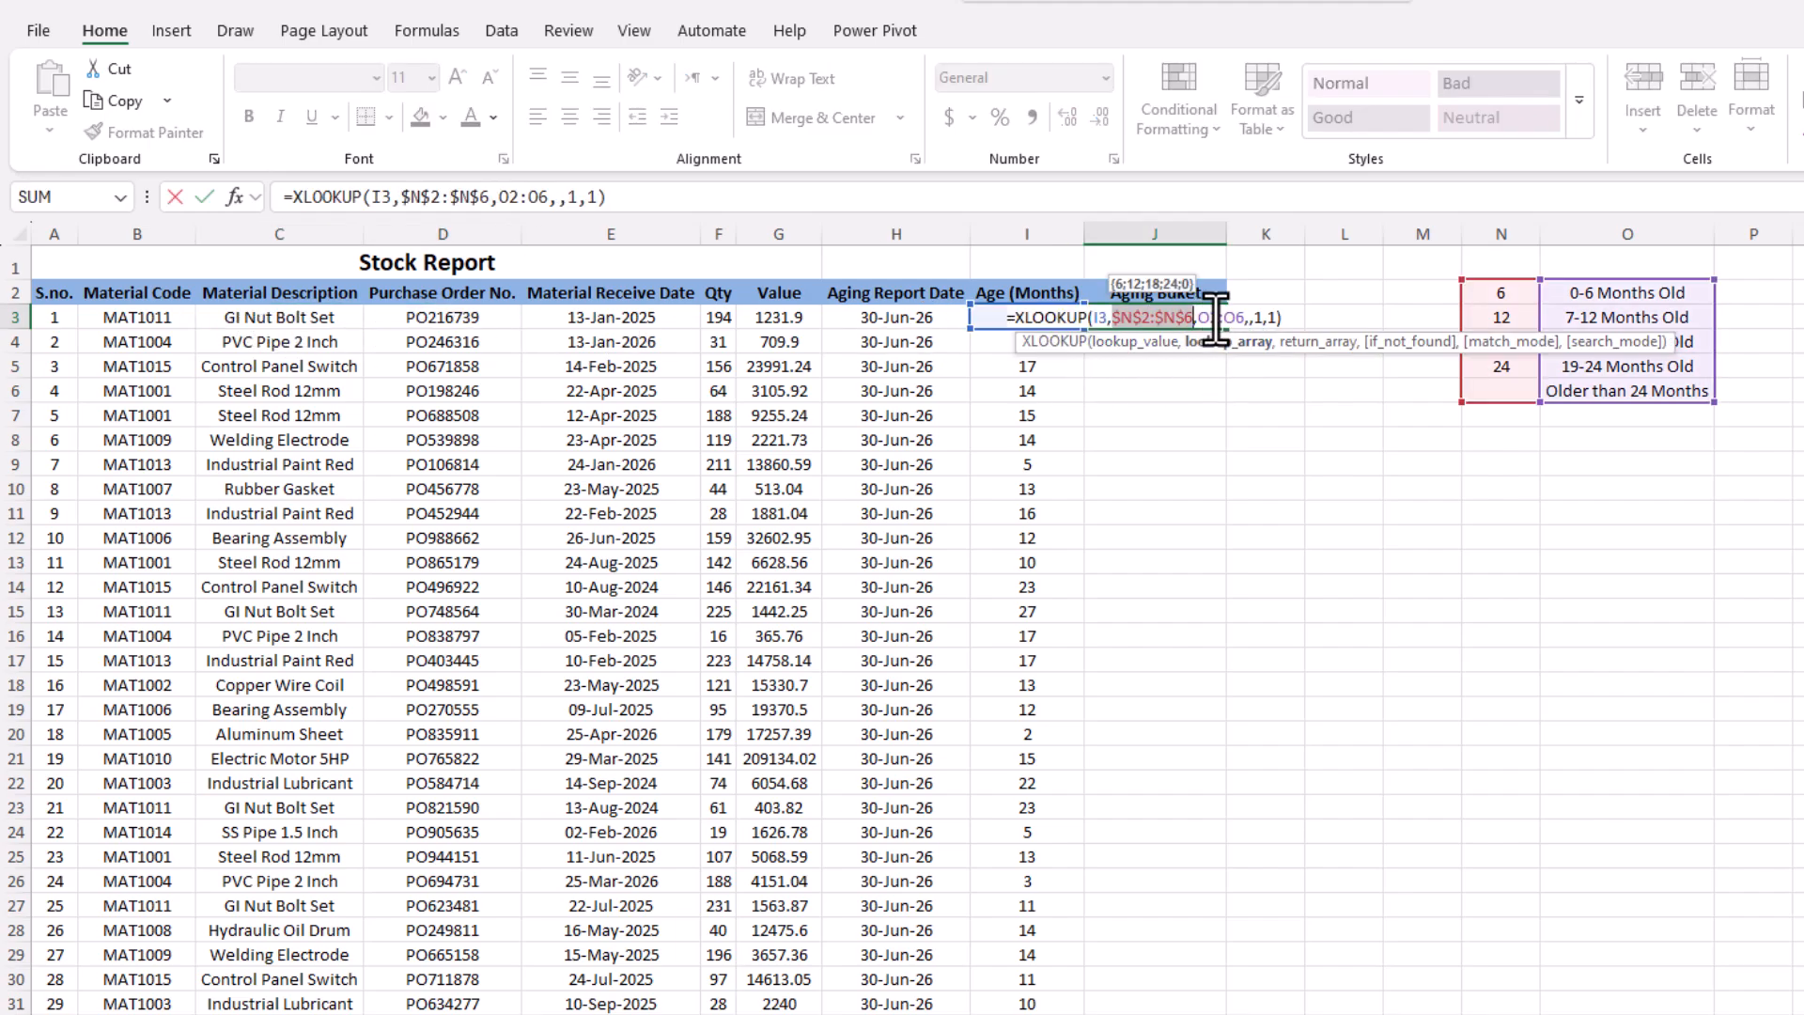
left_click(1234, 317)
key("F4")
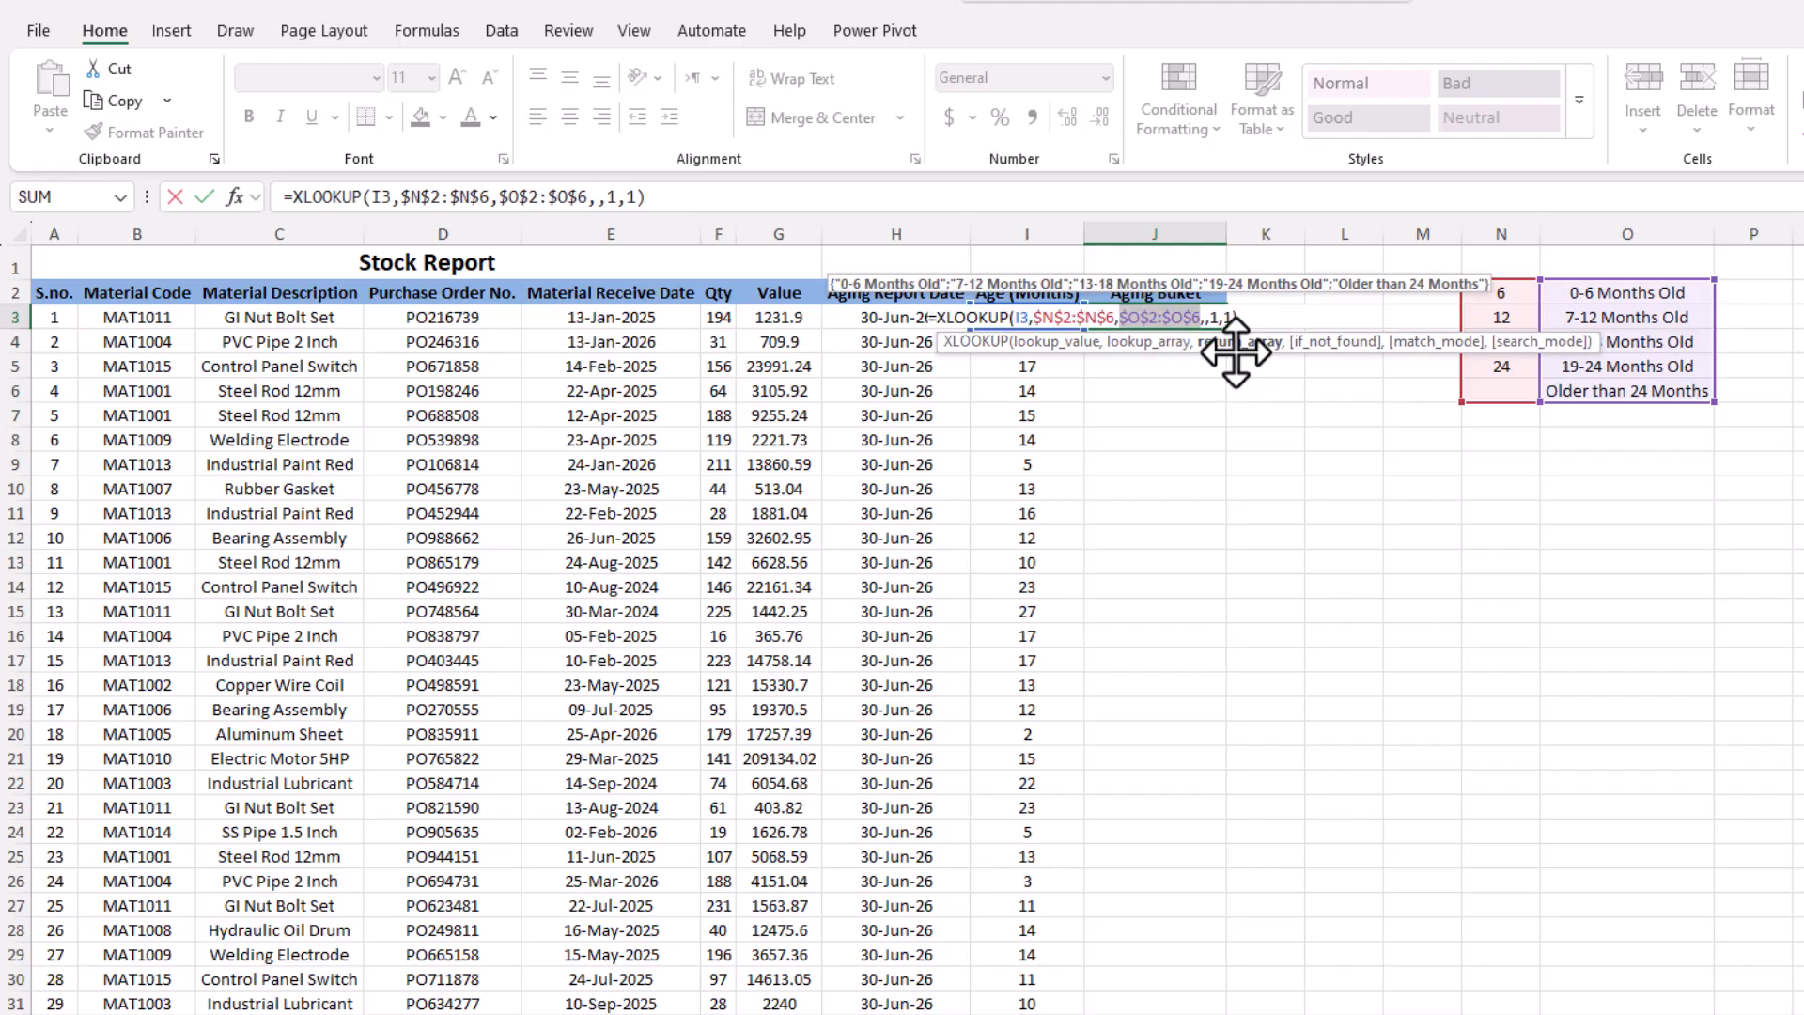
key("Return")
- Fill the J3 formula down the Aging Buket column and fit the column width to the longest label
left_click(1215, 319)
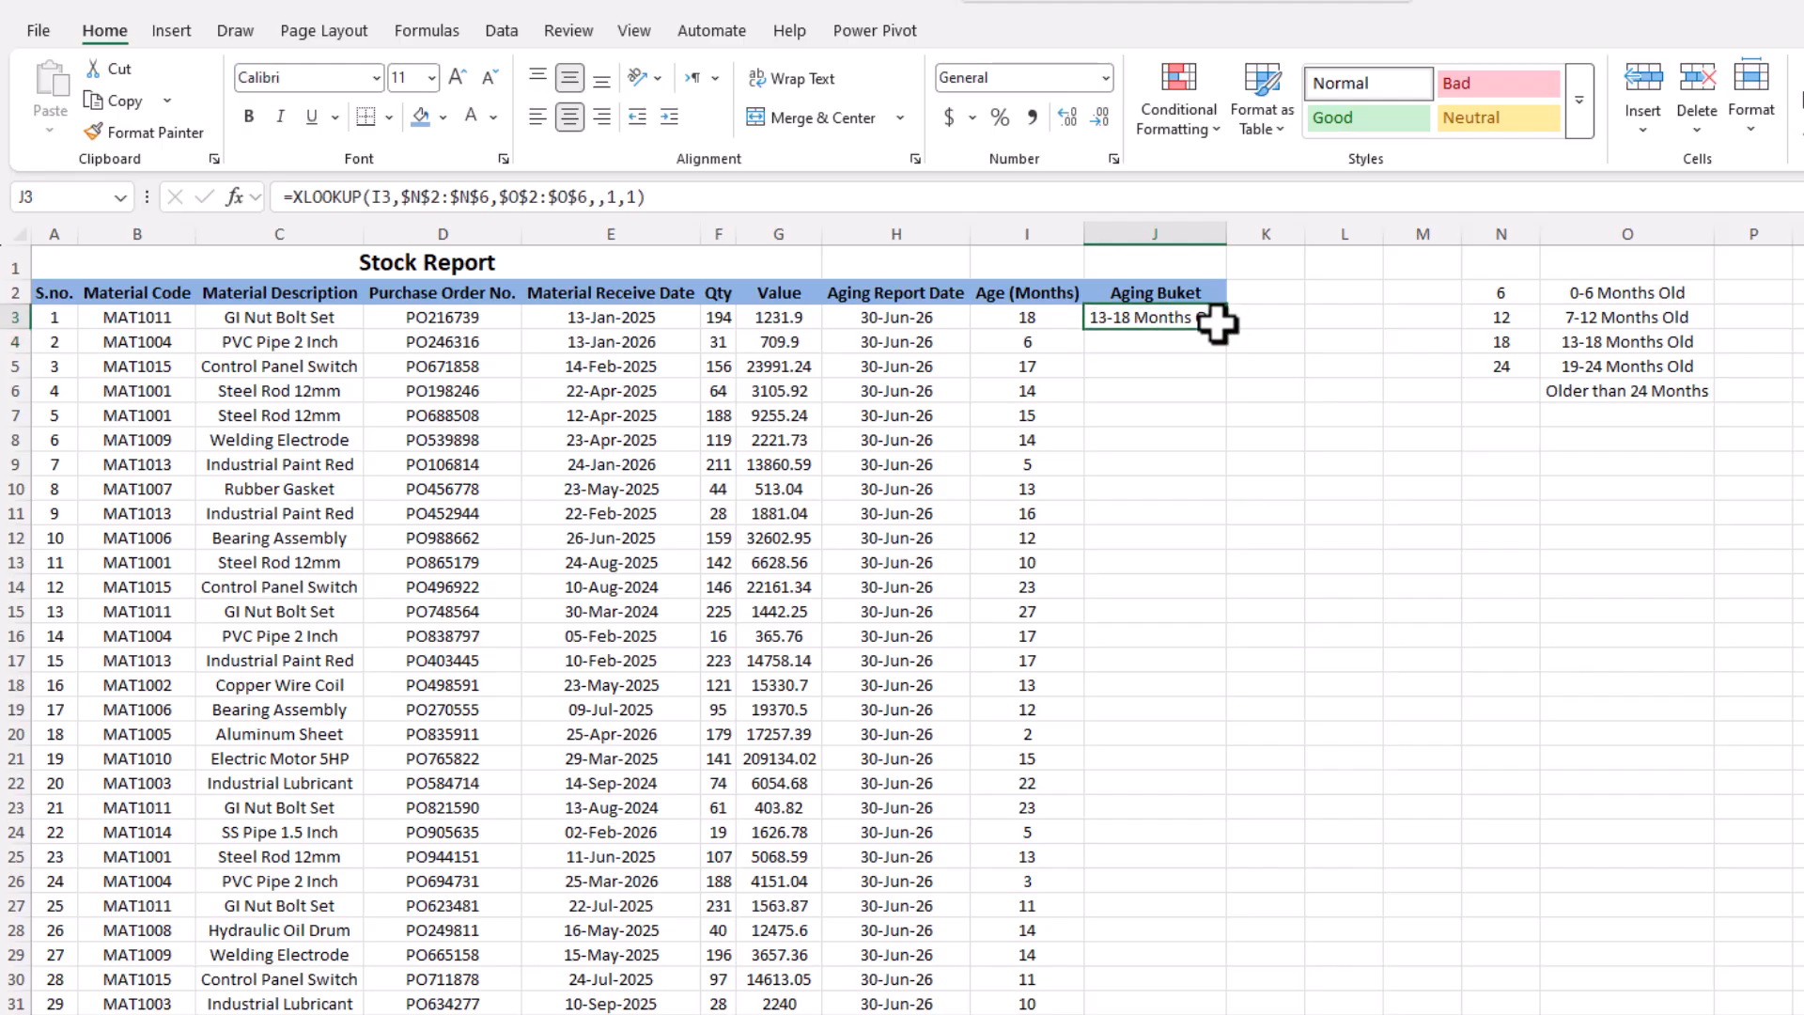
double_click(1229, 333)
left_click_drag(1172, 350, 1148, 769)
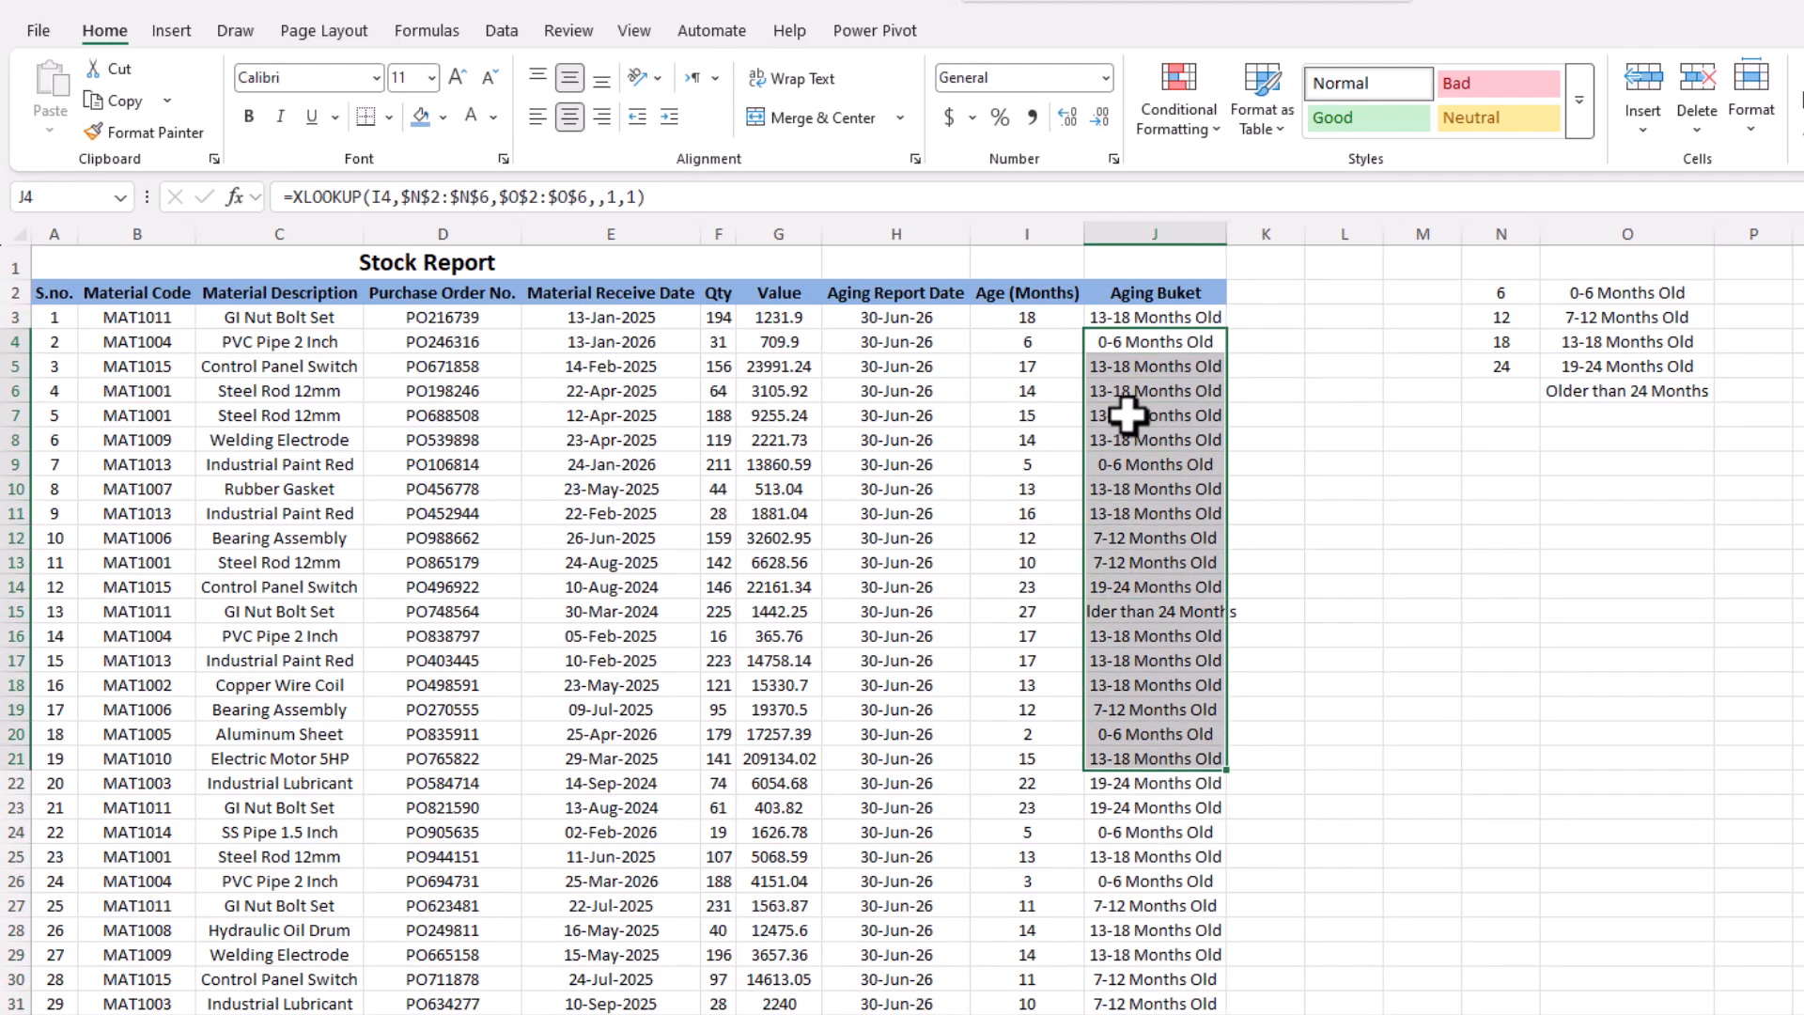
left_click(248, 368)
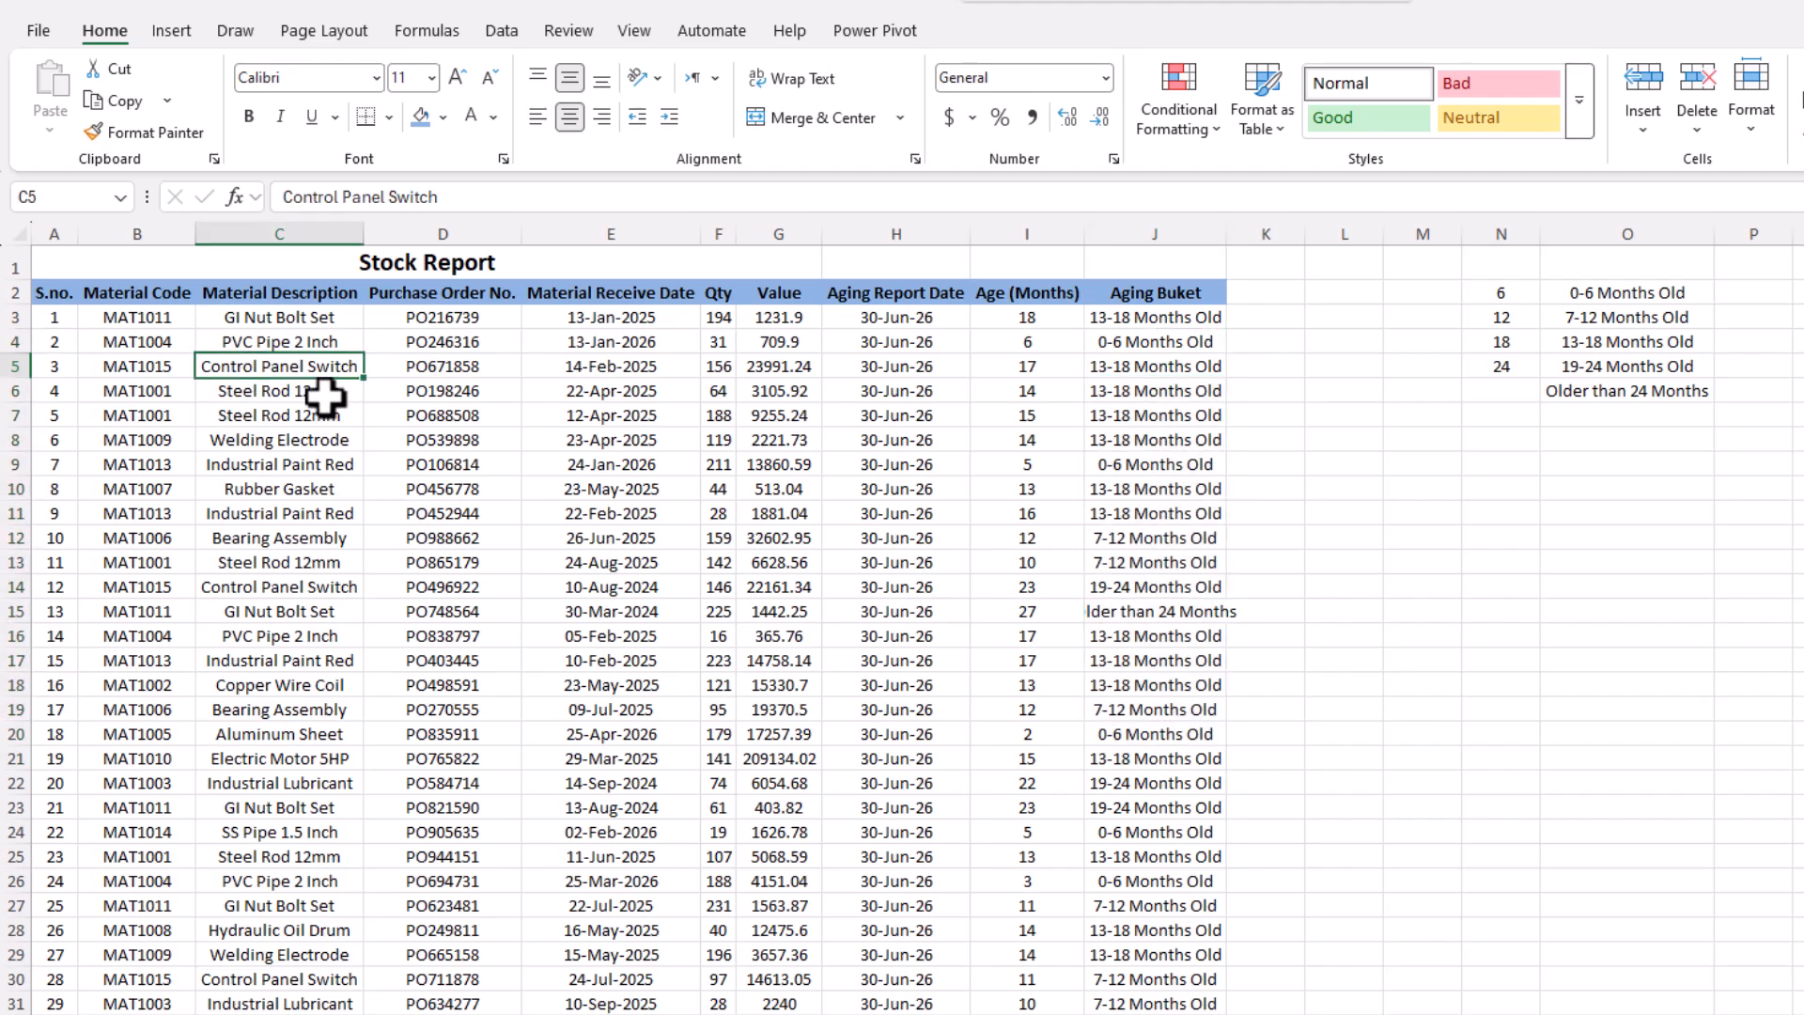
left_click(1159, 315)
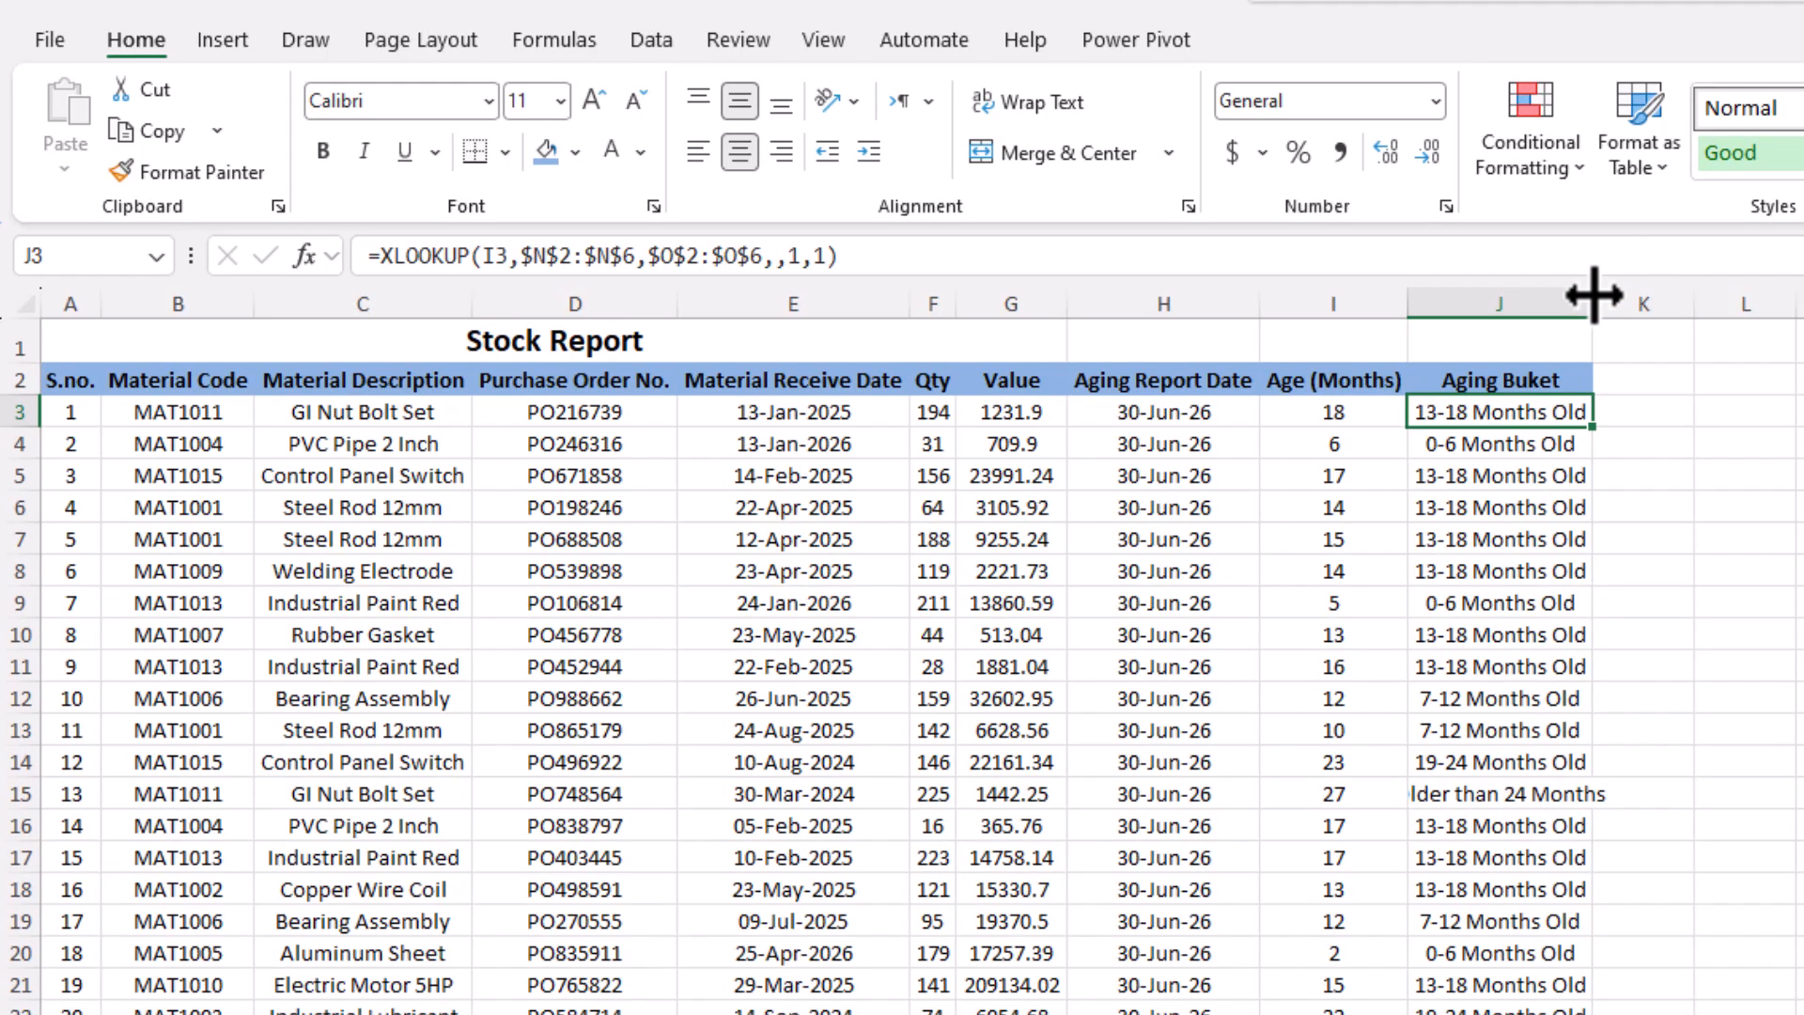
double_click(1594, 295)
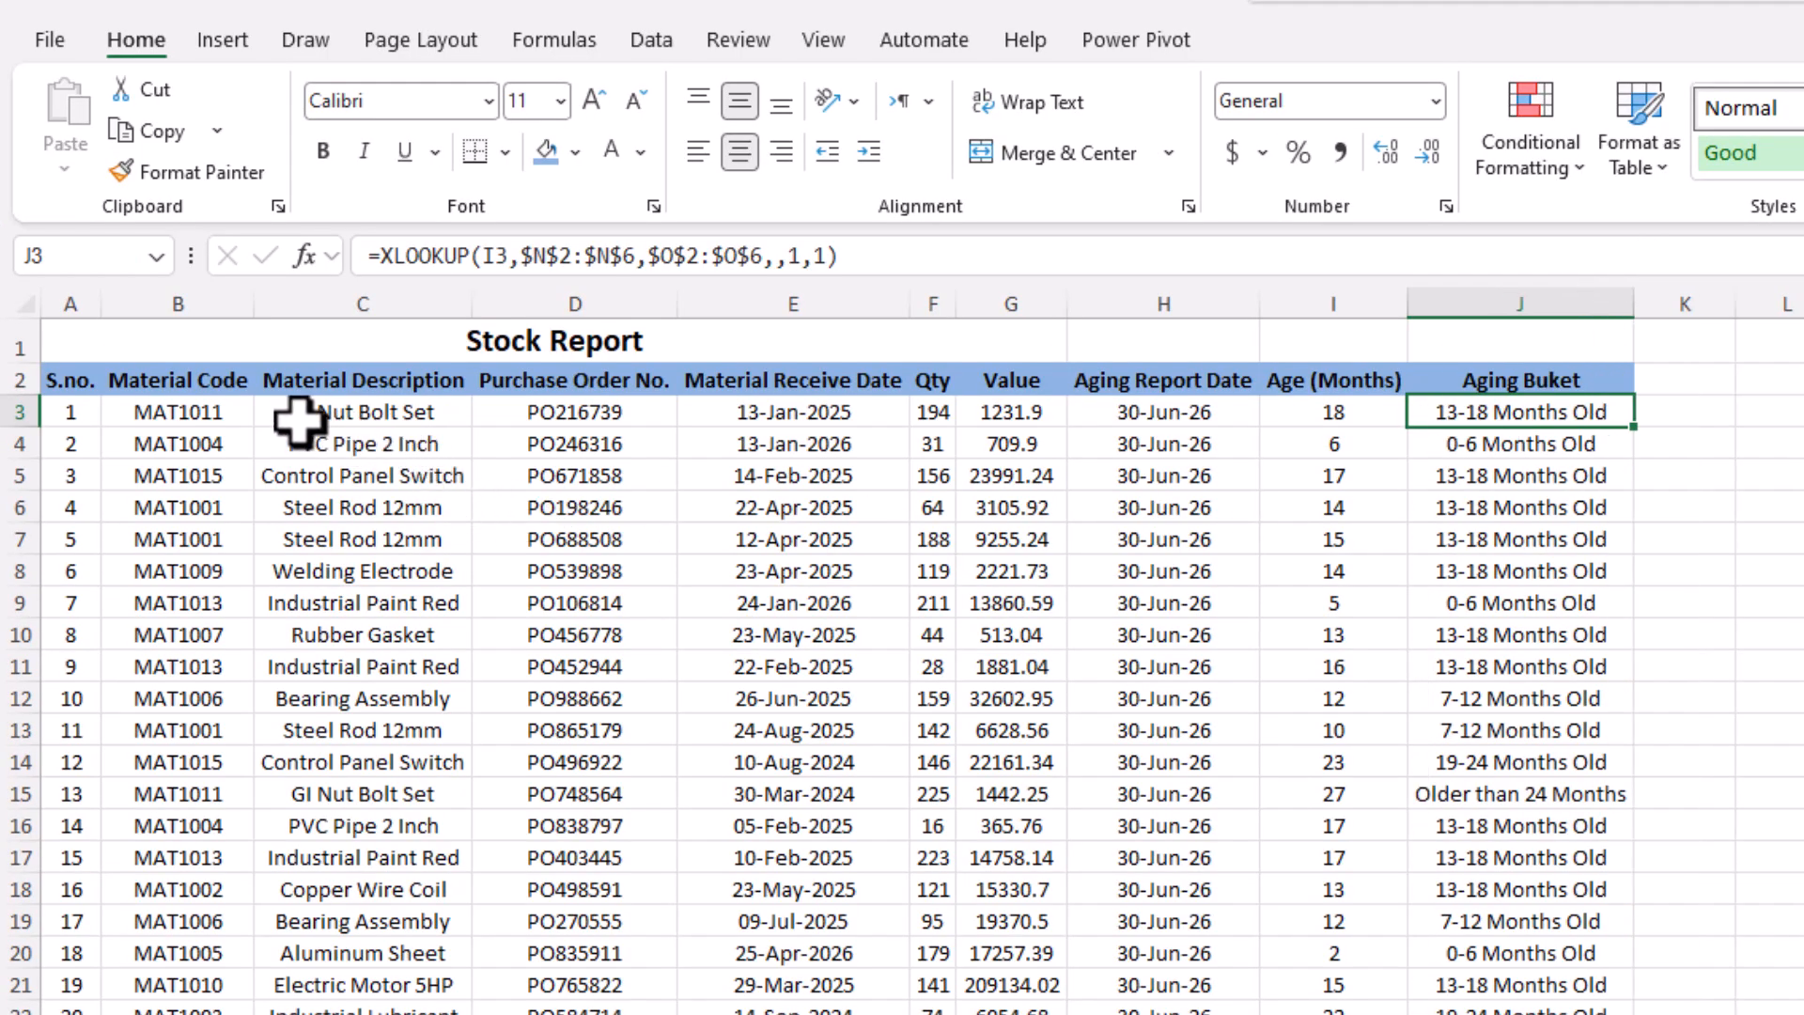
- Check the ages against the assigned aging buckets for rows 3, 4 and 15, and review the bucket formulas in column J
left_click_drag(299, 417, 1316, 411)
left_click(1315, 412)
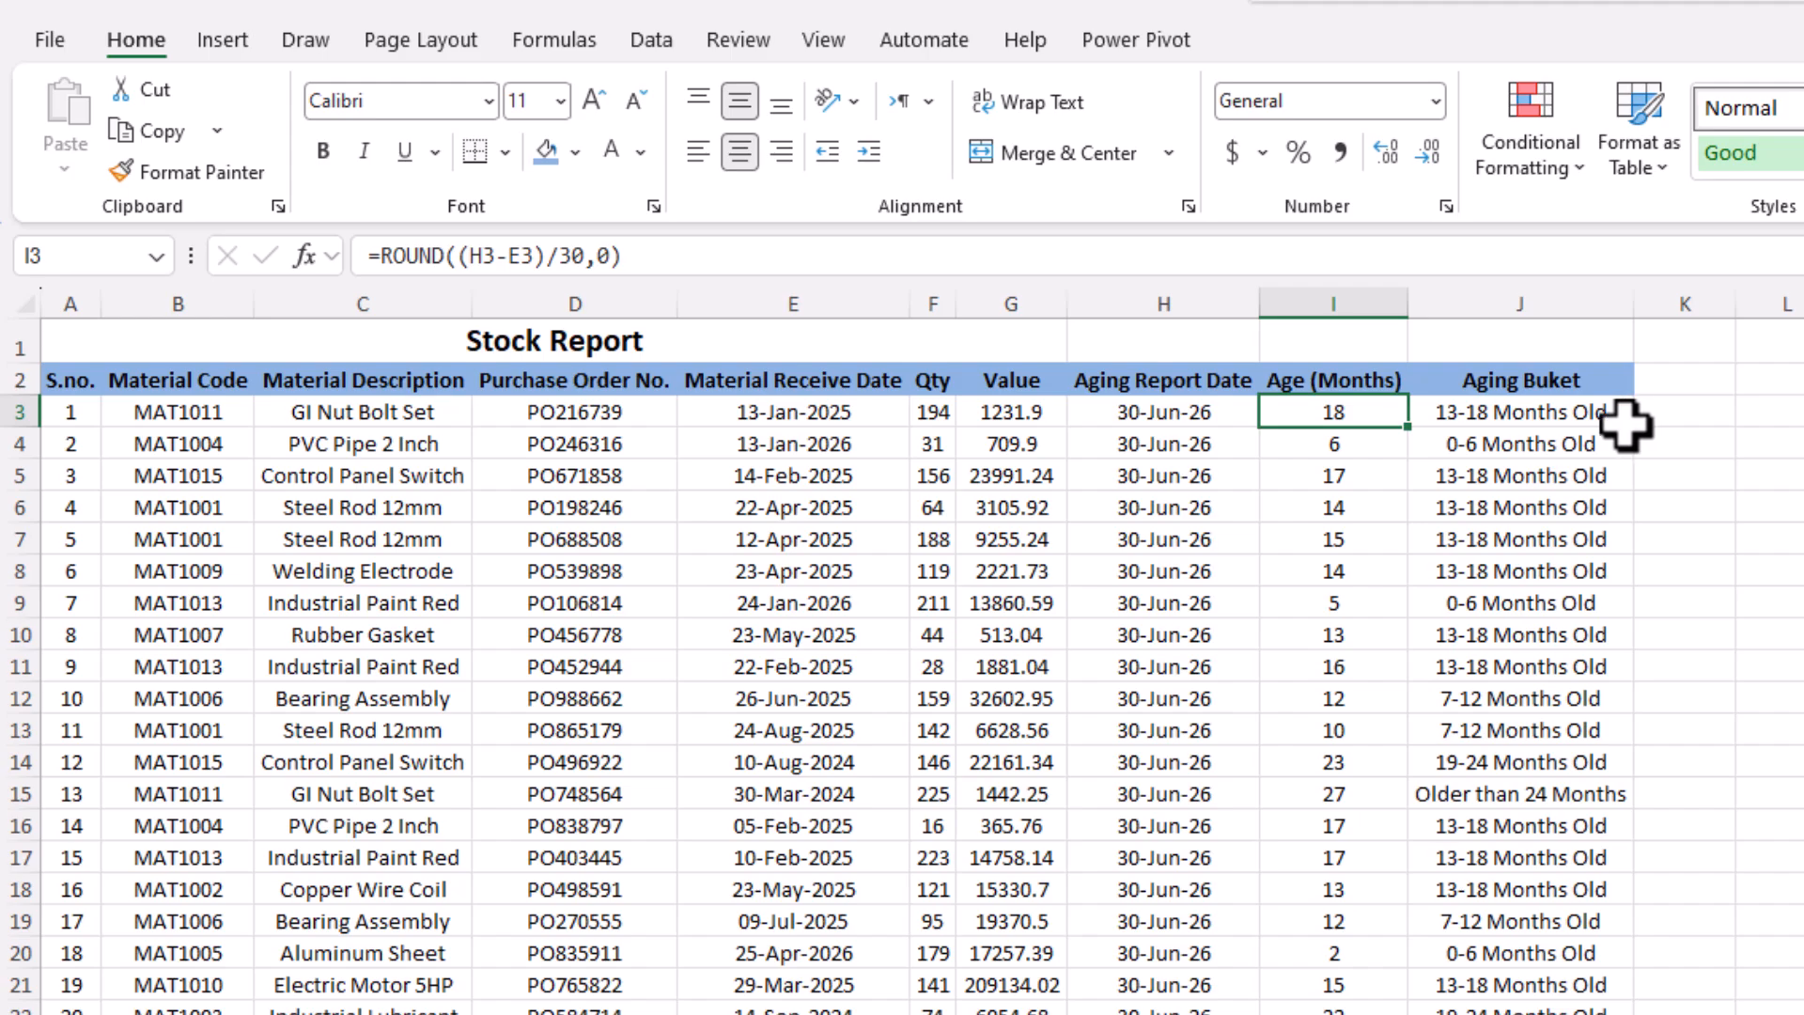
left_click_drag(338, 444, 1301, 447)
left_click(1316, 443)
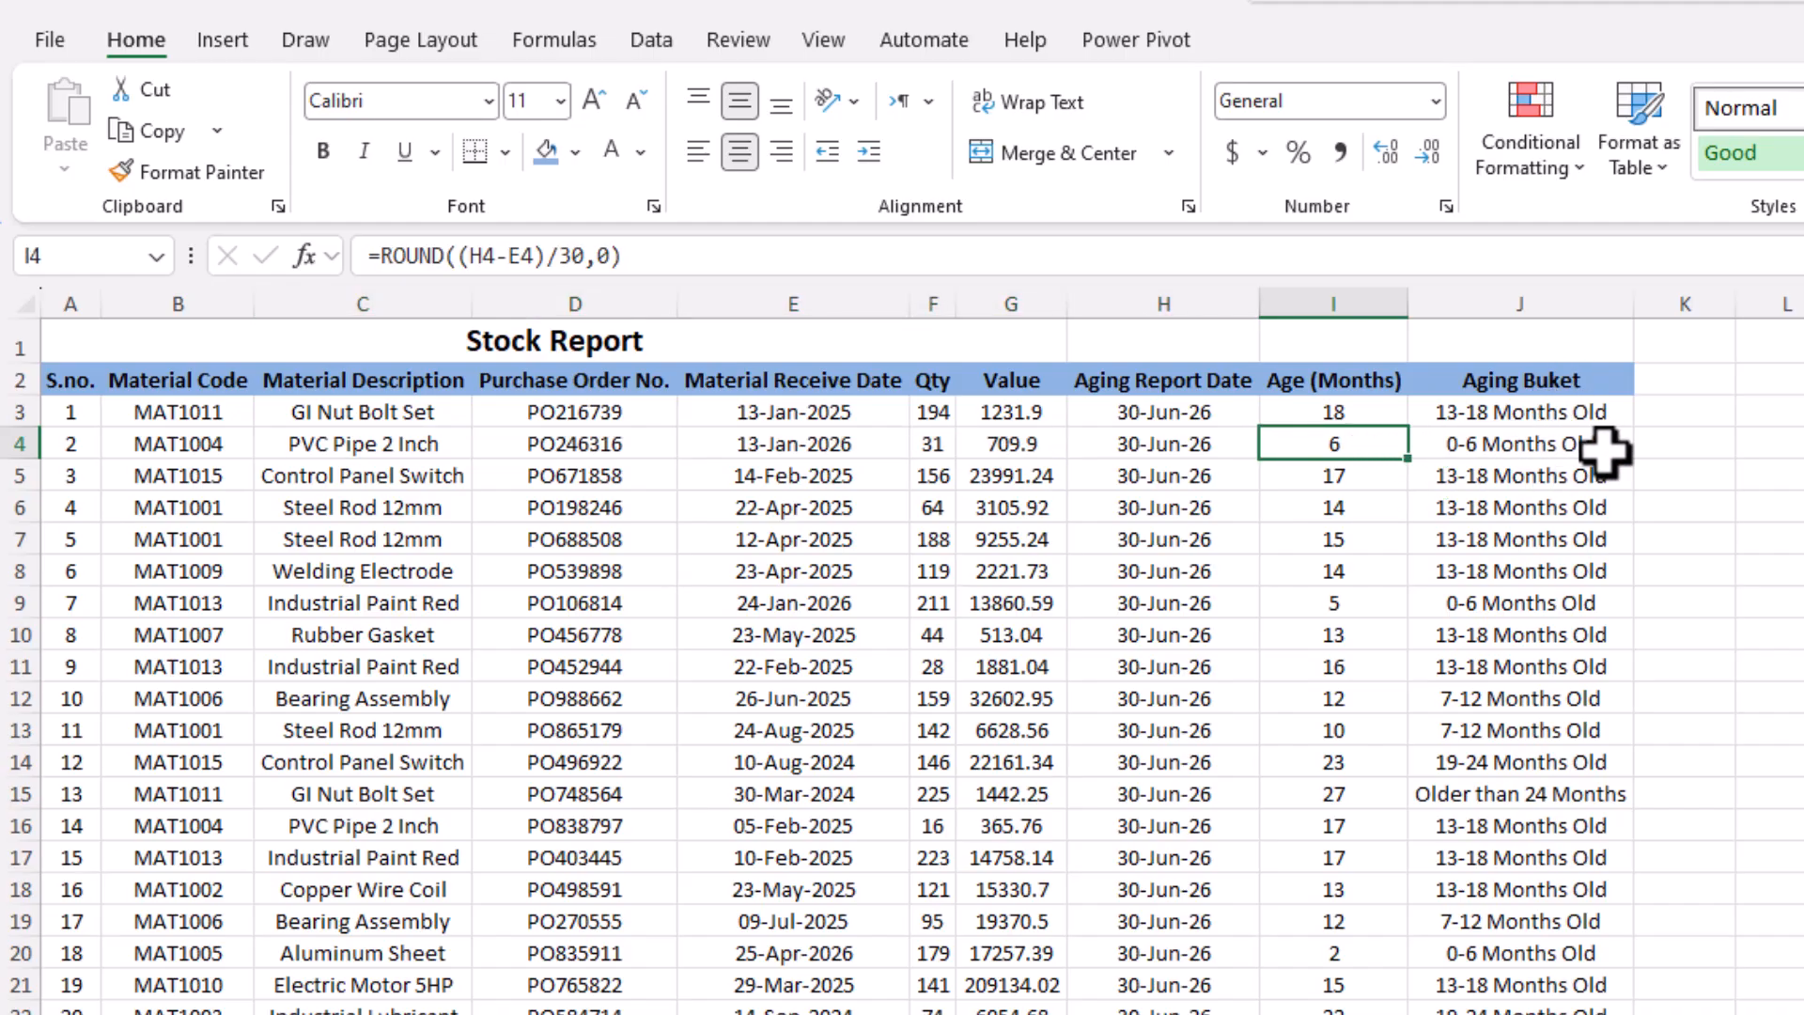
left_click_drag(1351, 797, 419, 801)
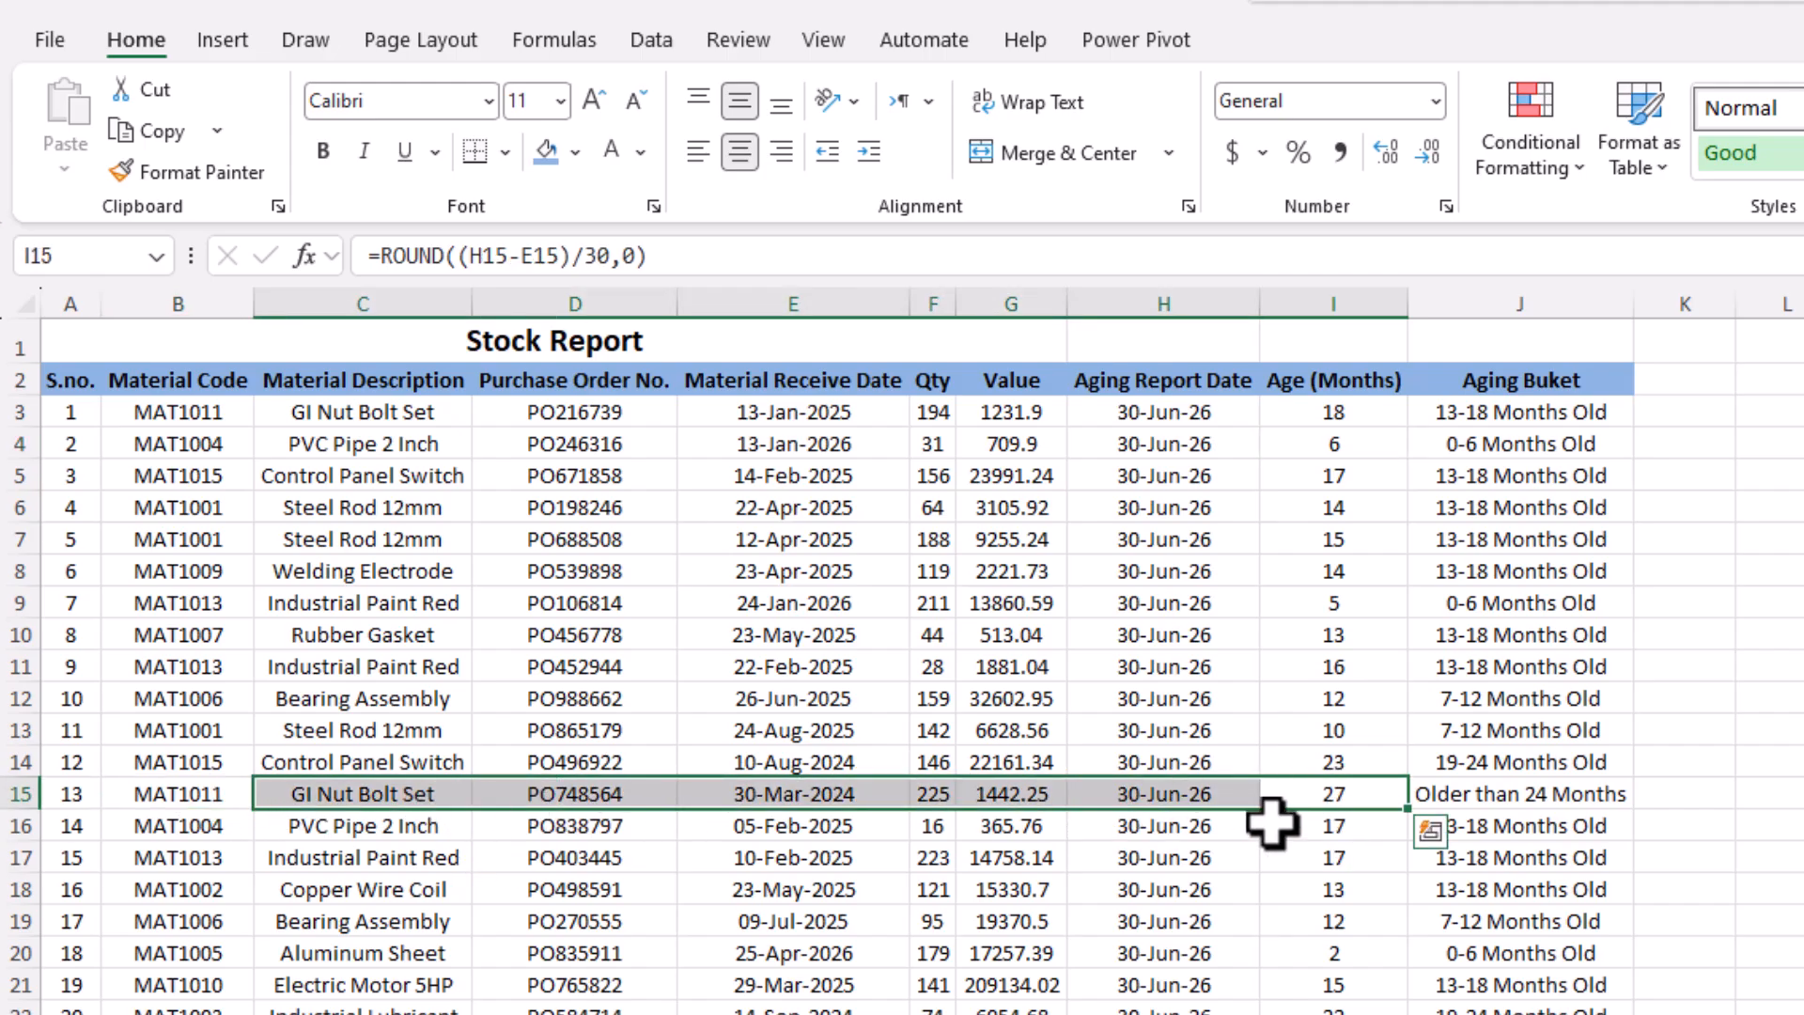
left_click(1471, 801)
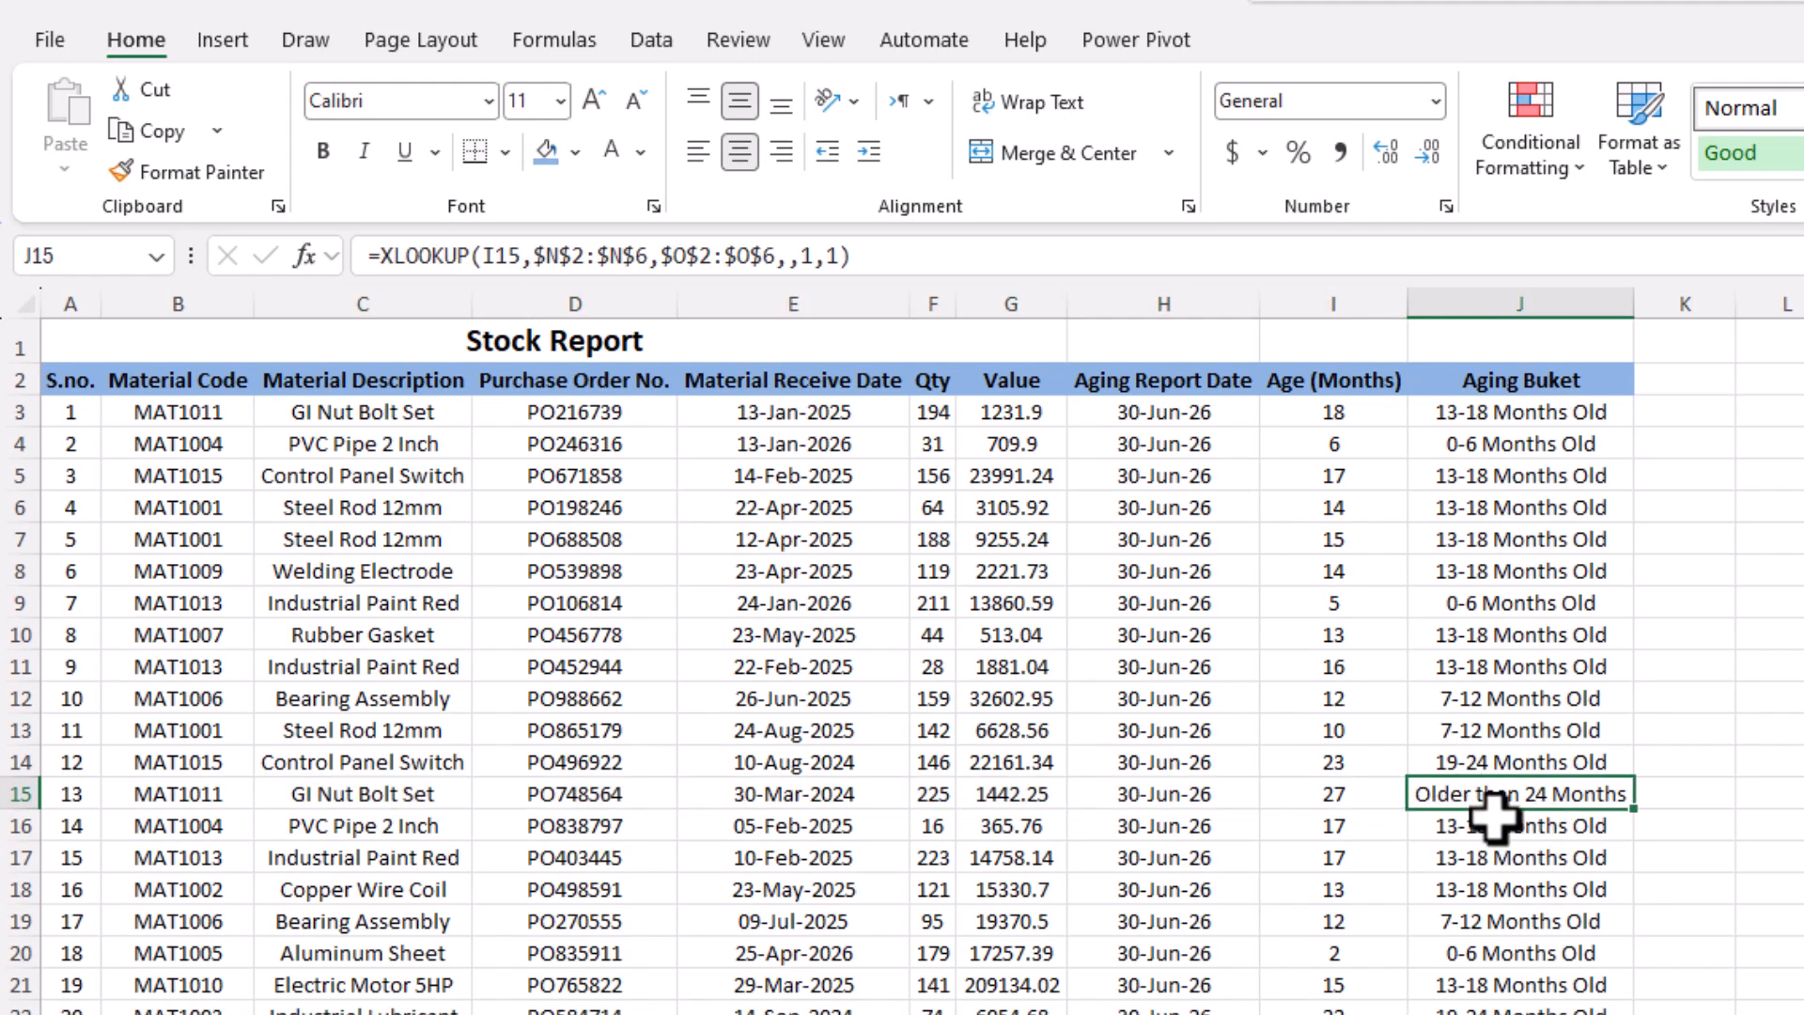
left_click(1560, 698)
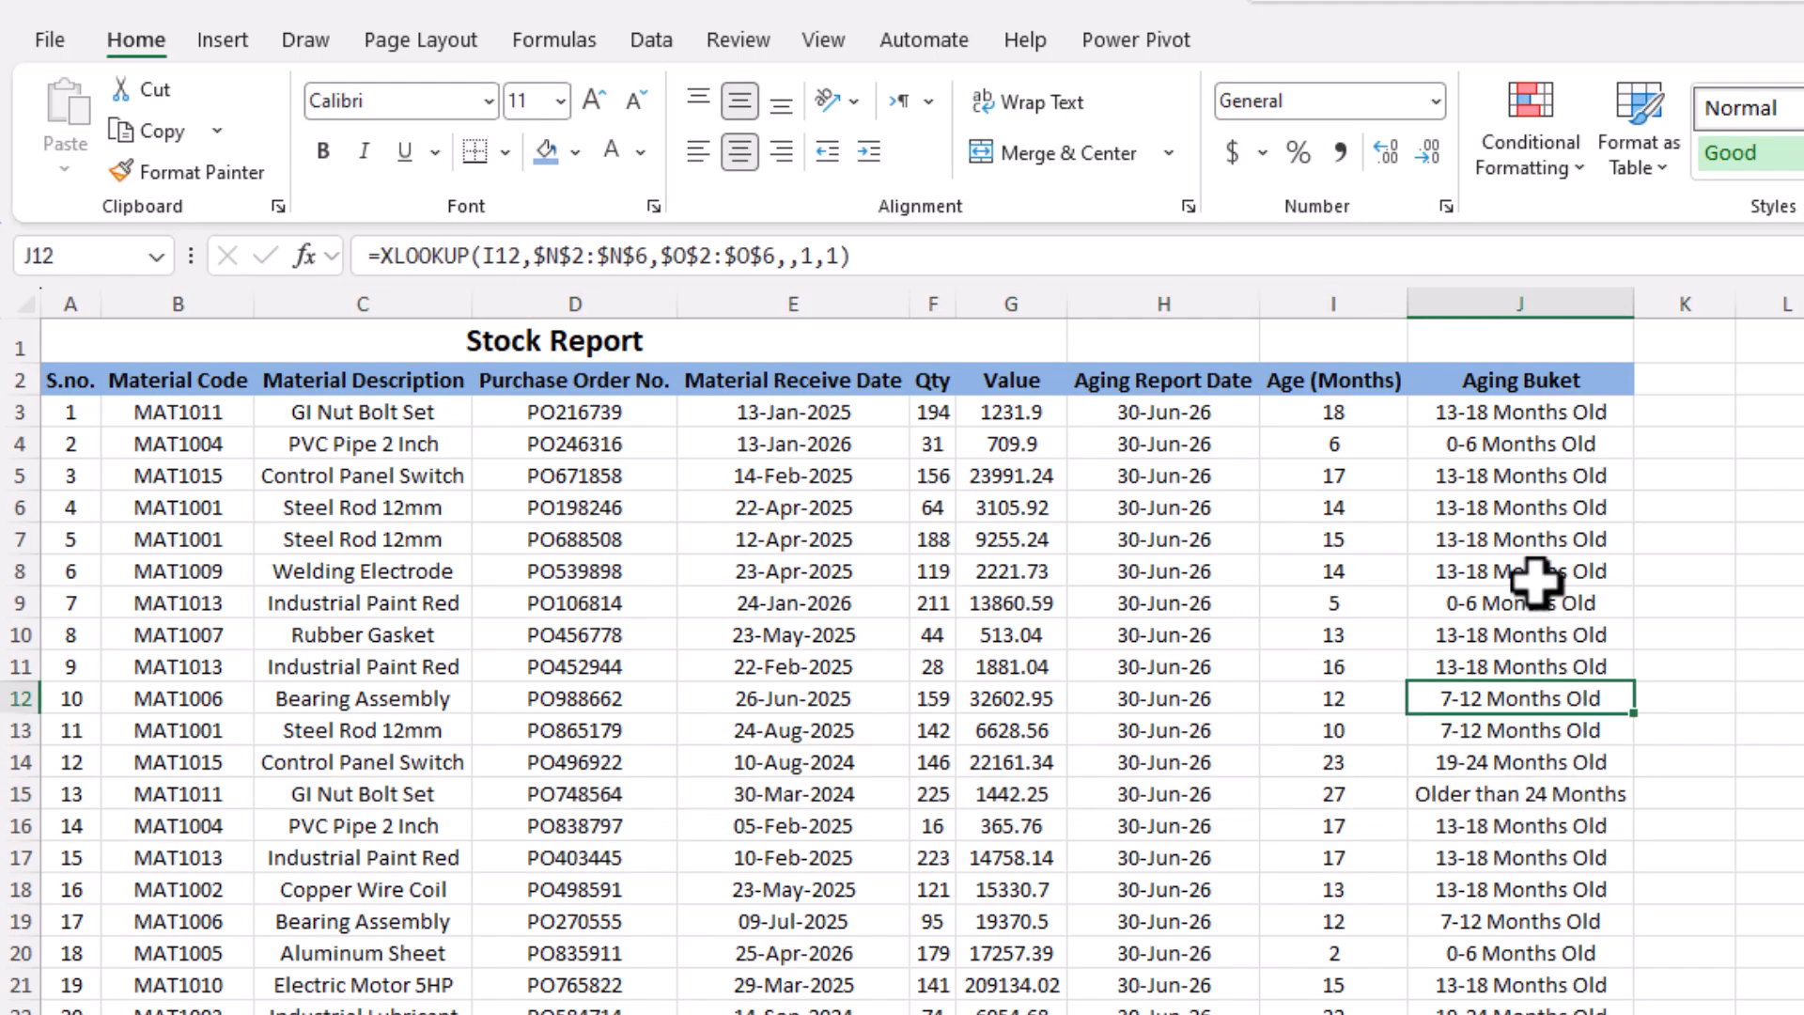
left_click_drag(1532, 413, 1529, 808)
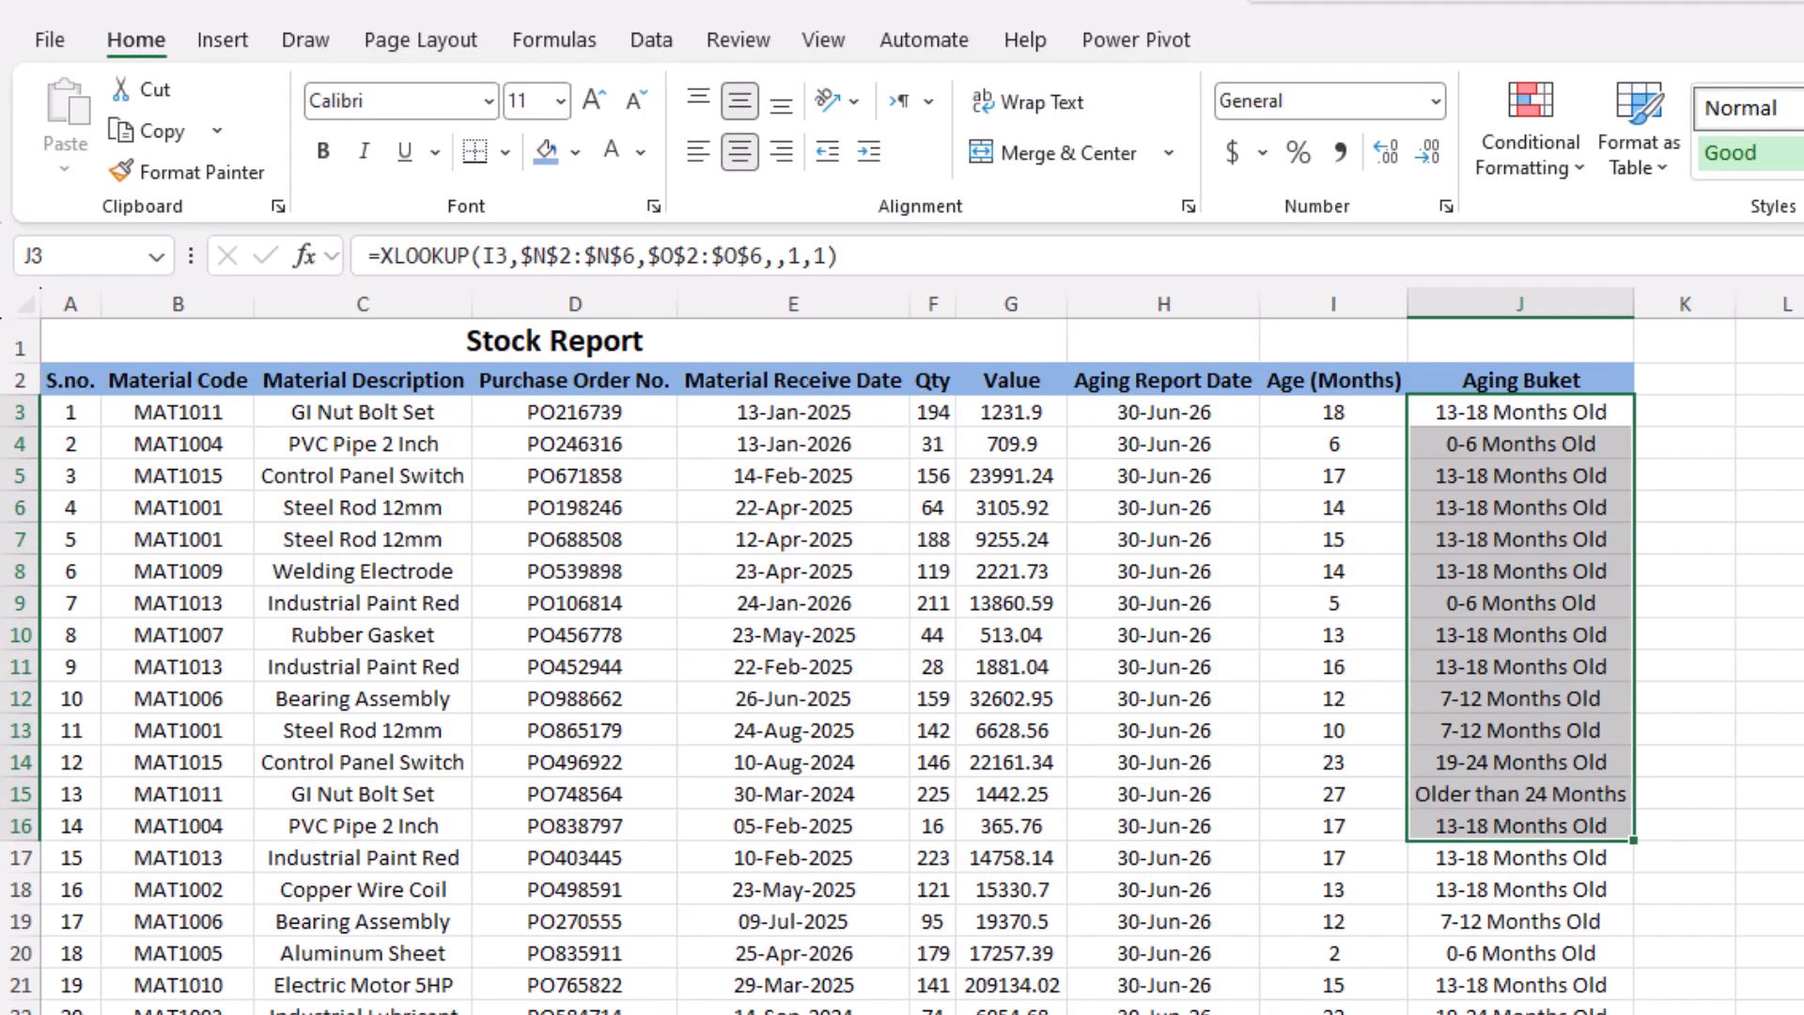
left_click_drag(1803, 414, 1803, 476)
left_click_drag(395, 479, 1570, 983)
left_click(1570, 983)
left_click(1607, 413)
left_click(1686, 472)
left_click(1571, 417)
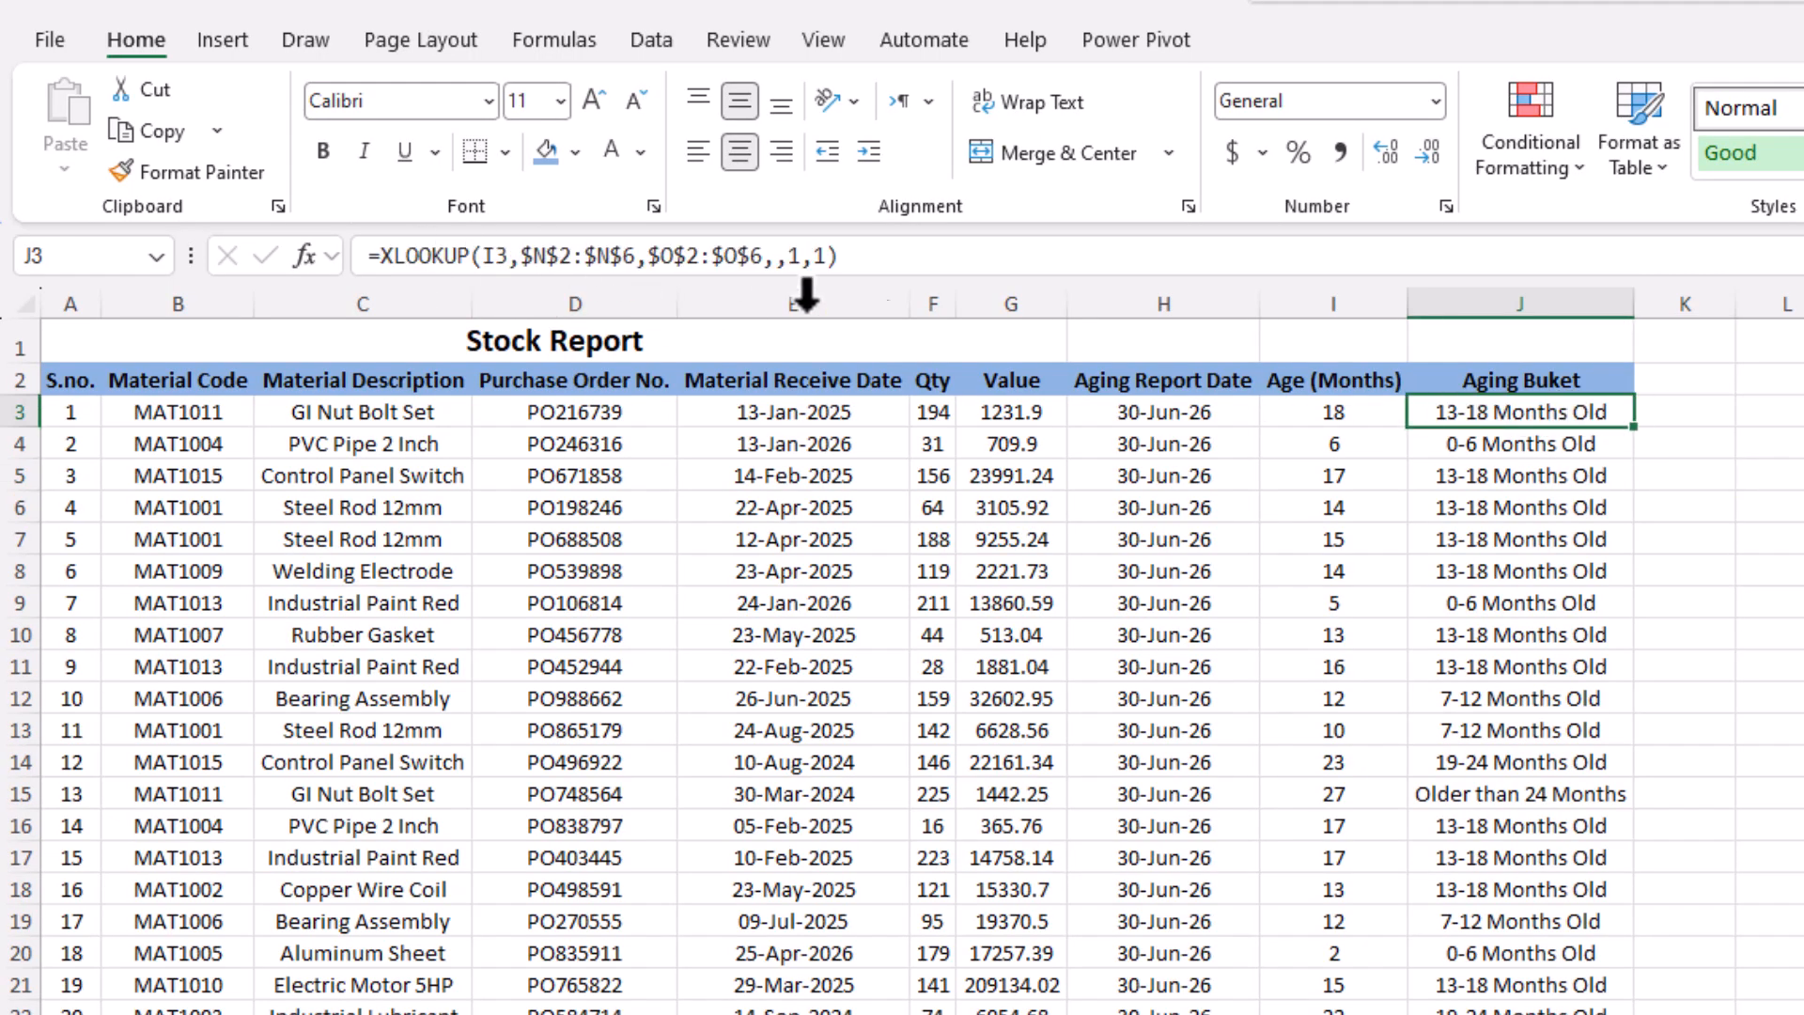
- Start an IF formula in K3 that tests I3<=N2 and returns O2 when true
left_click(1706, 418)
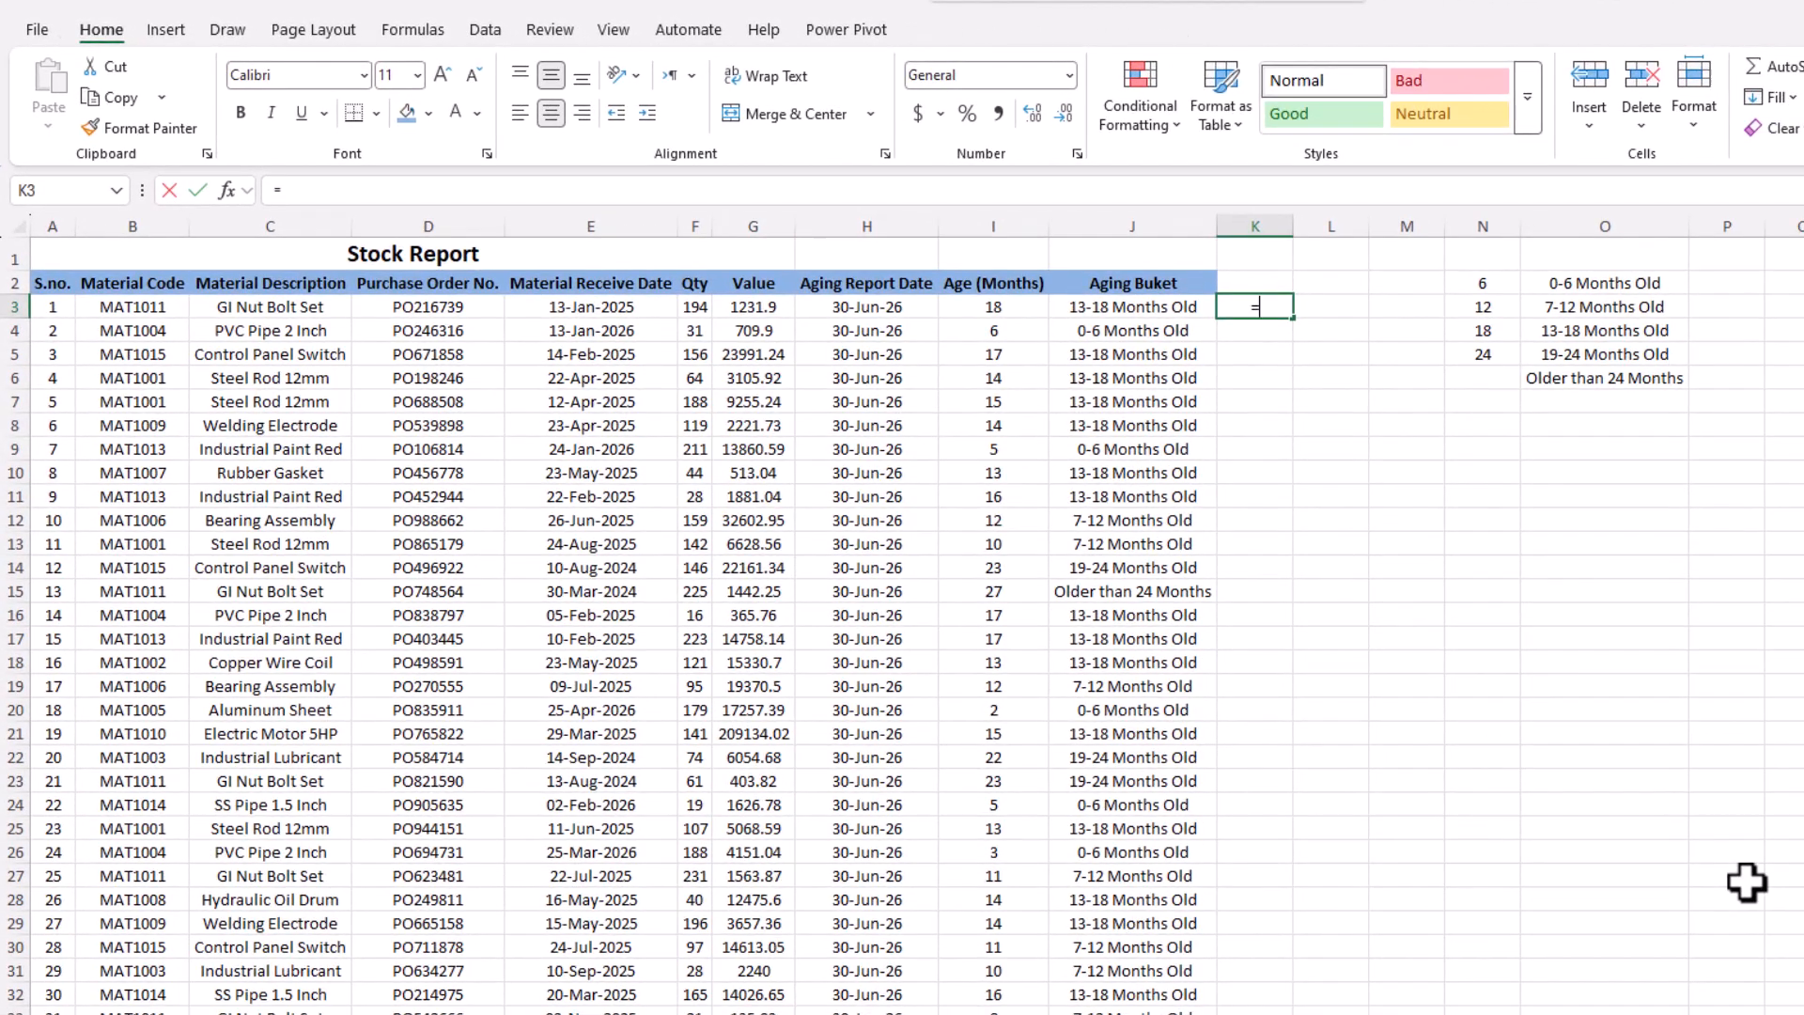
type("=IF(")
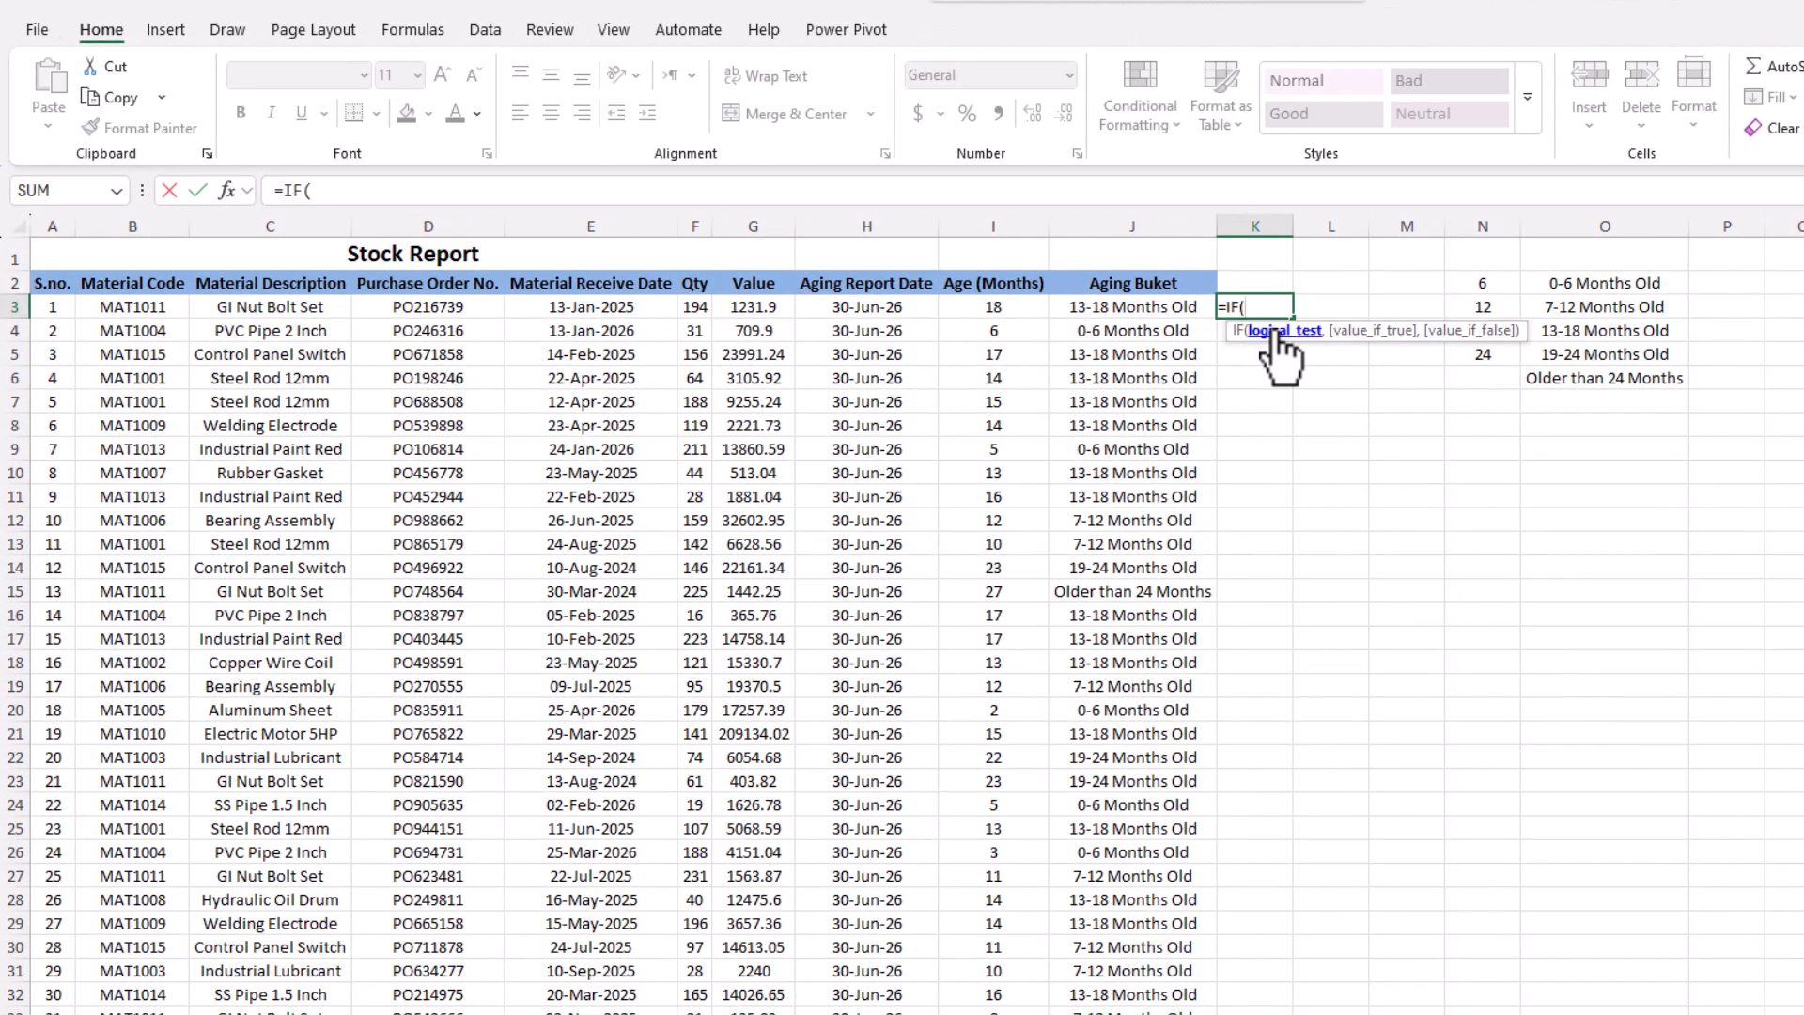
left_click_drag(1353, 329, 1359, 452)
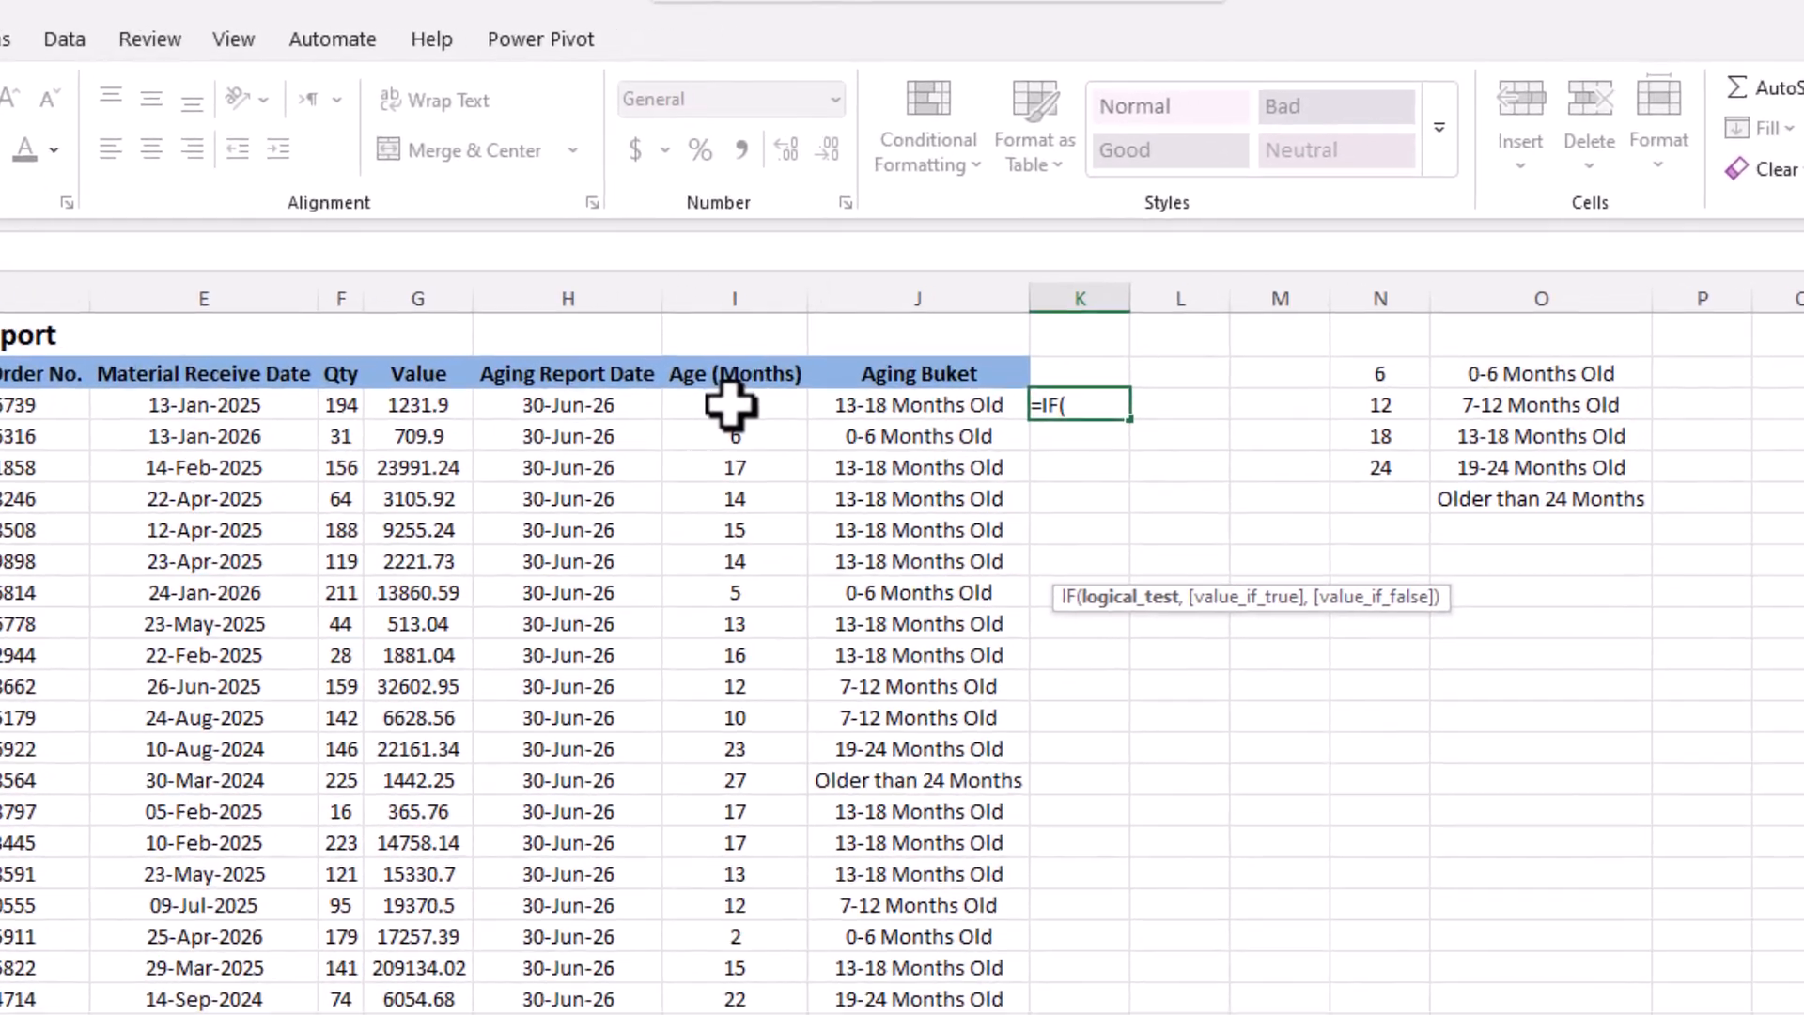
left_click(731, 406)
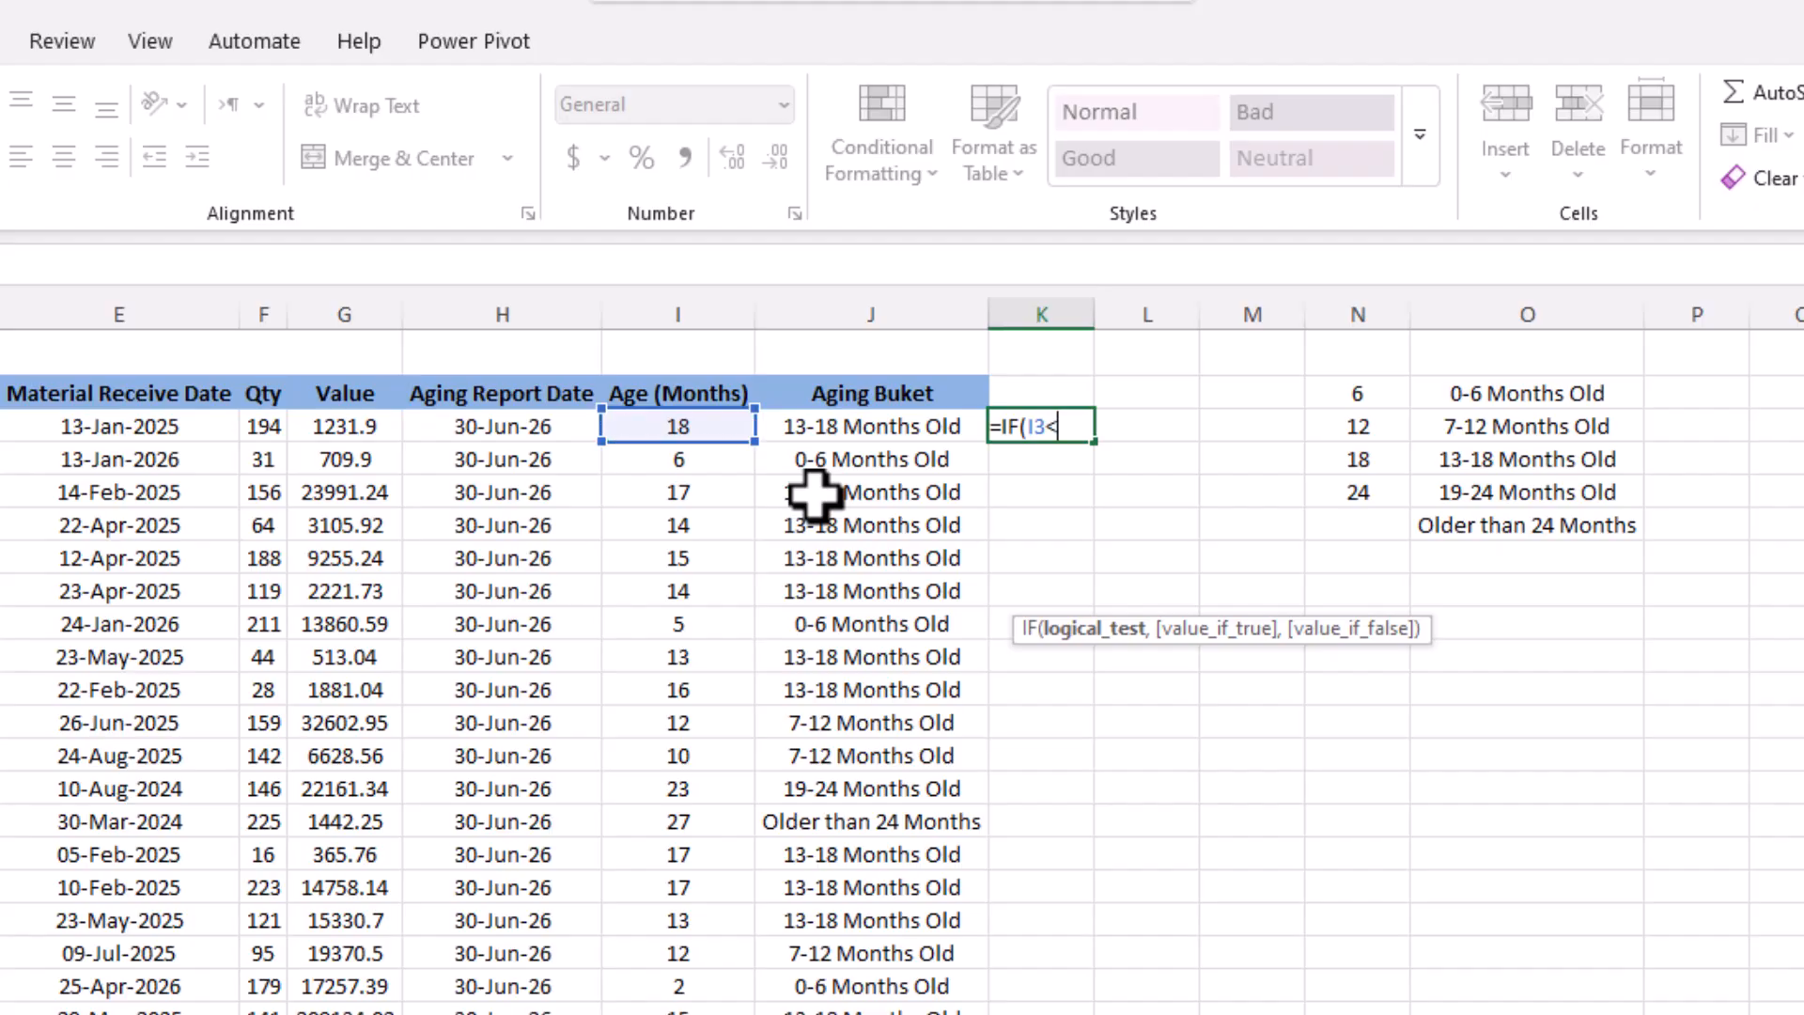
left_click(1376, 392)
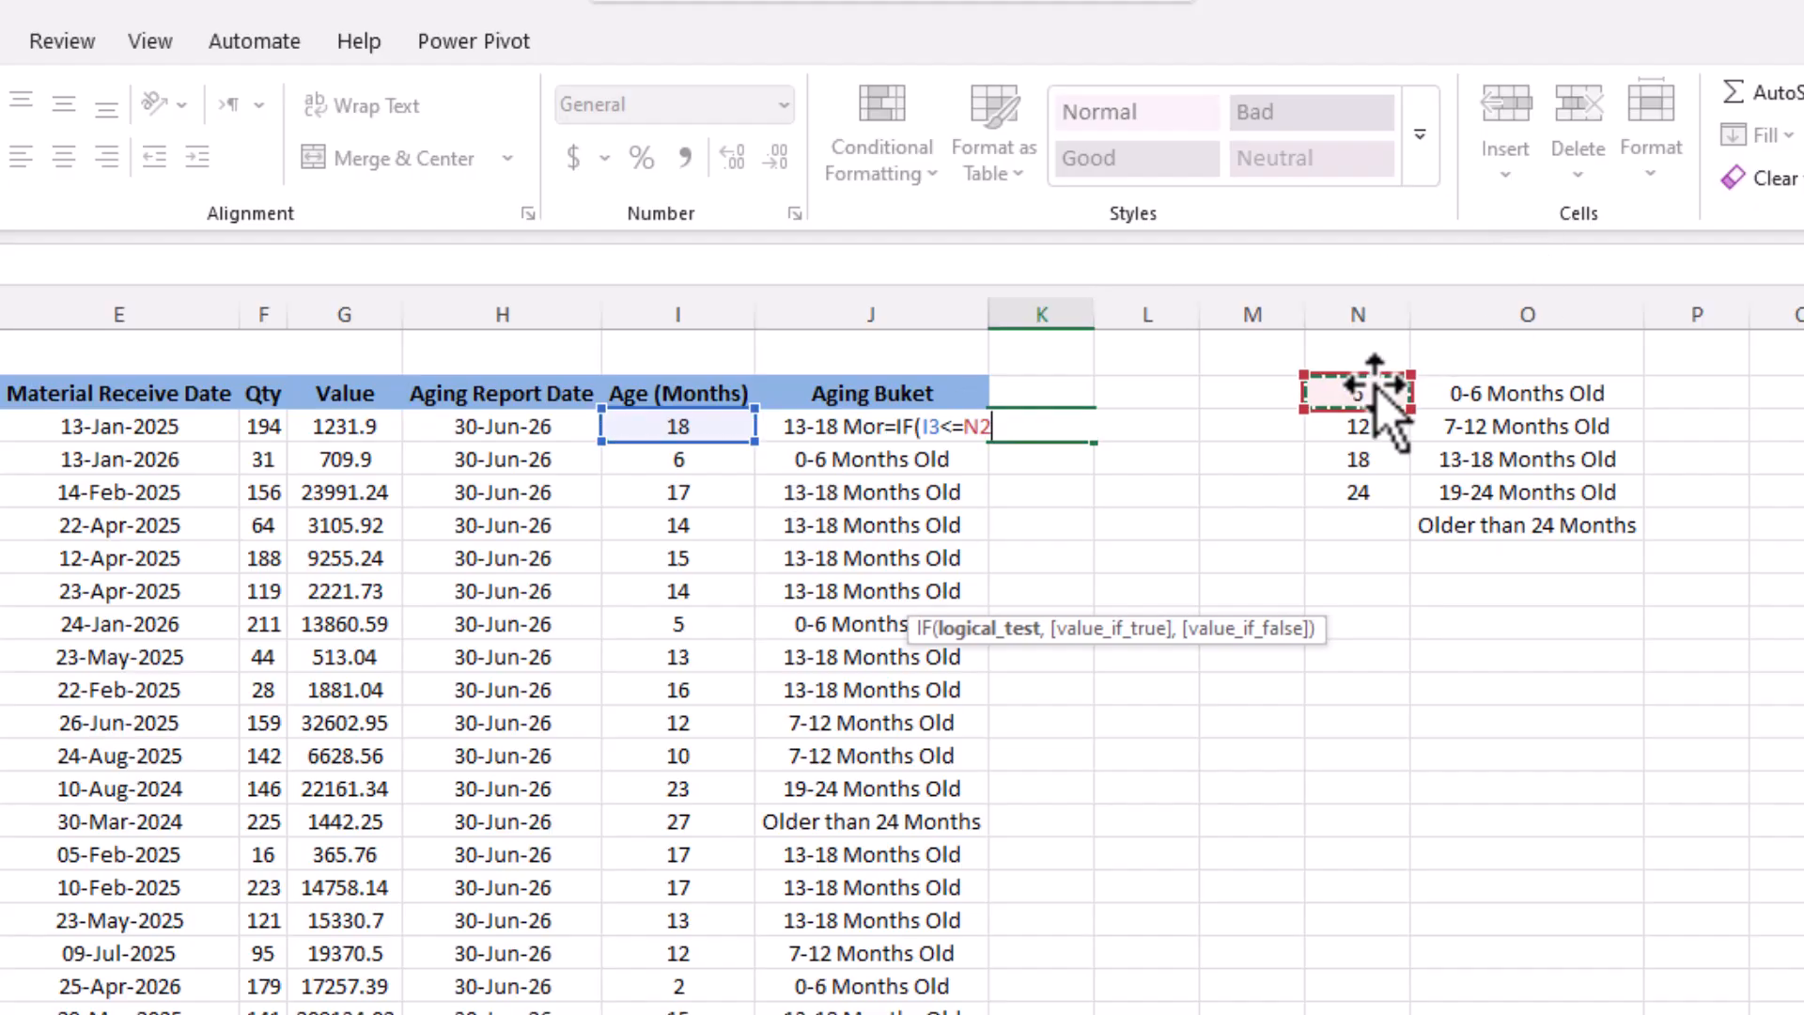
type(",")
left_click(1501, 392)
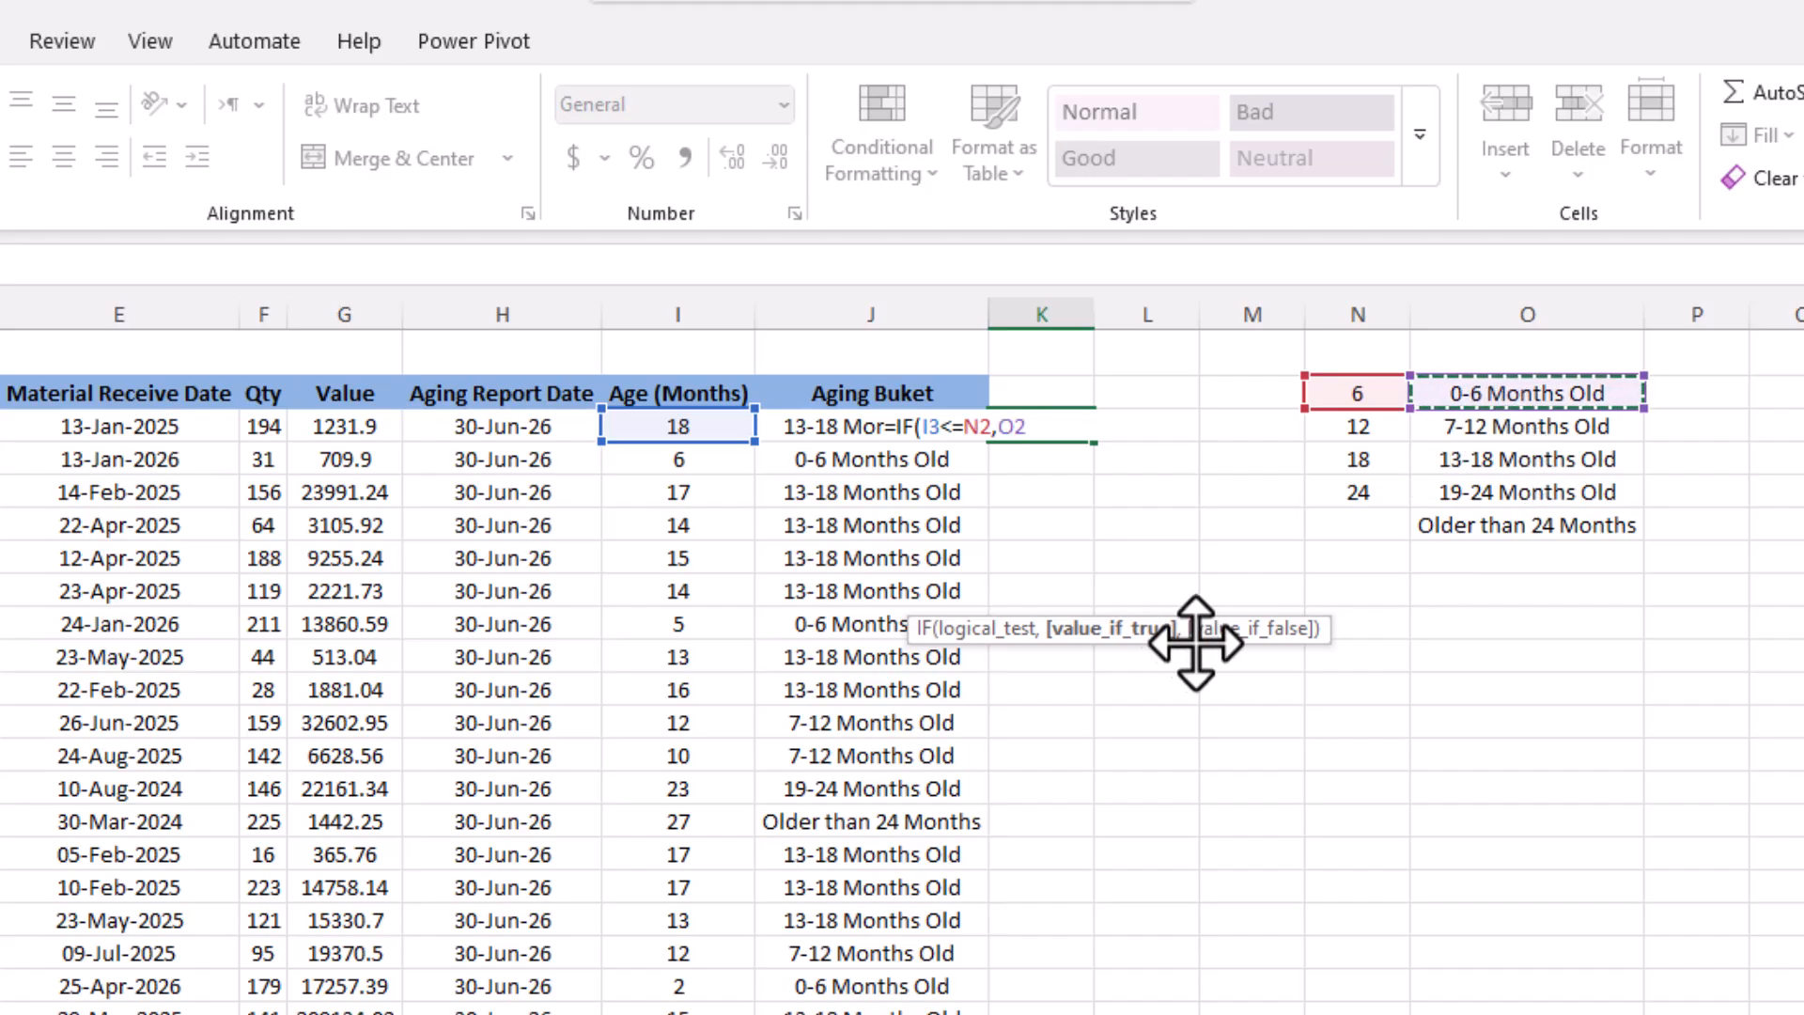
type(",")
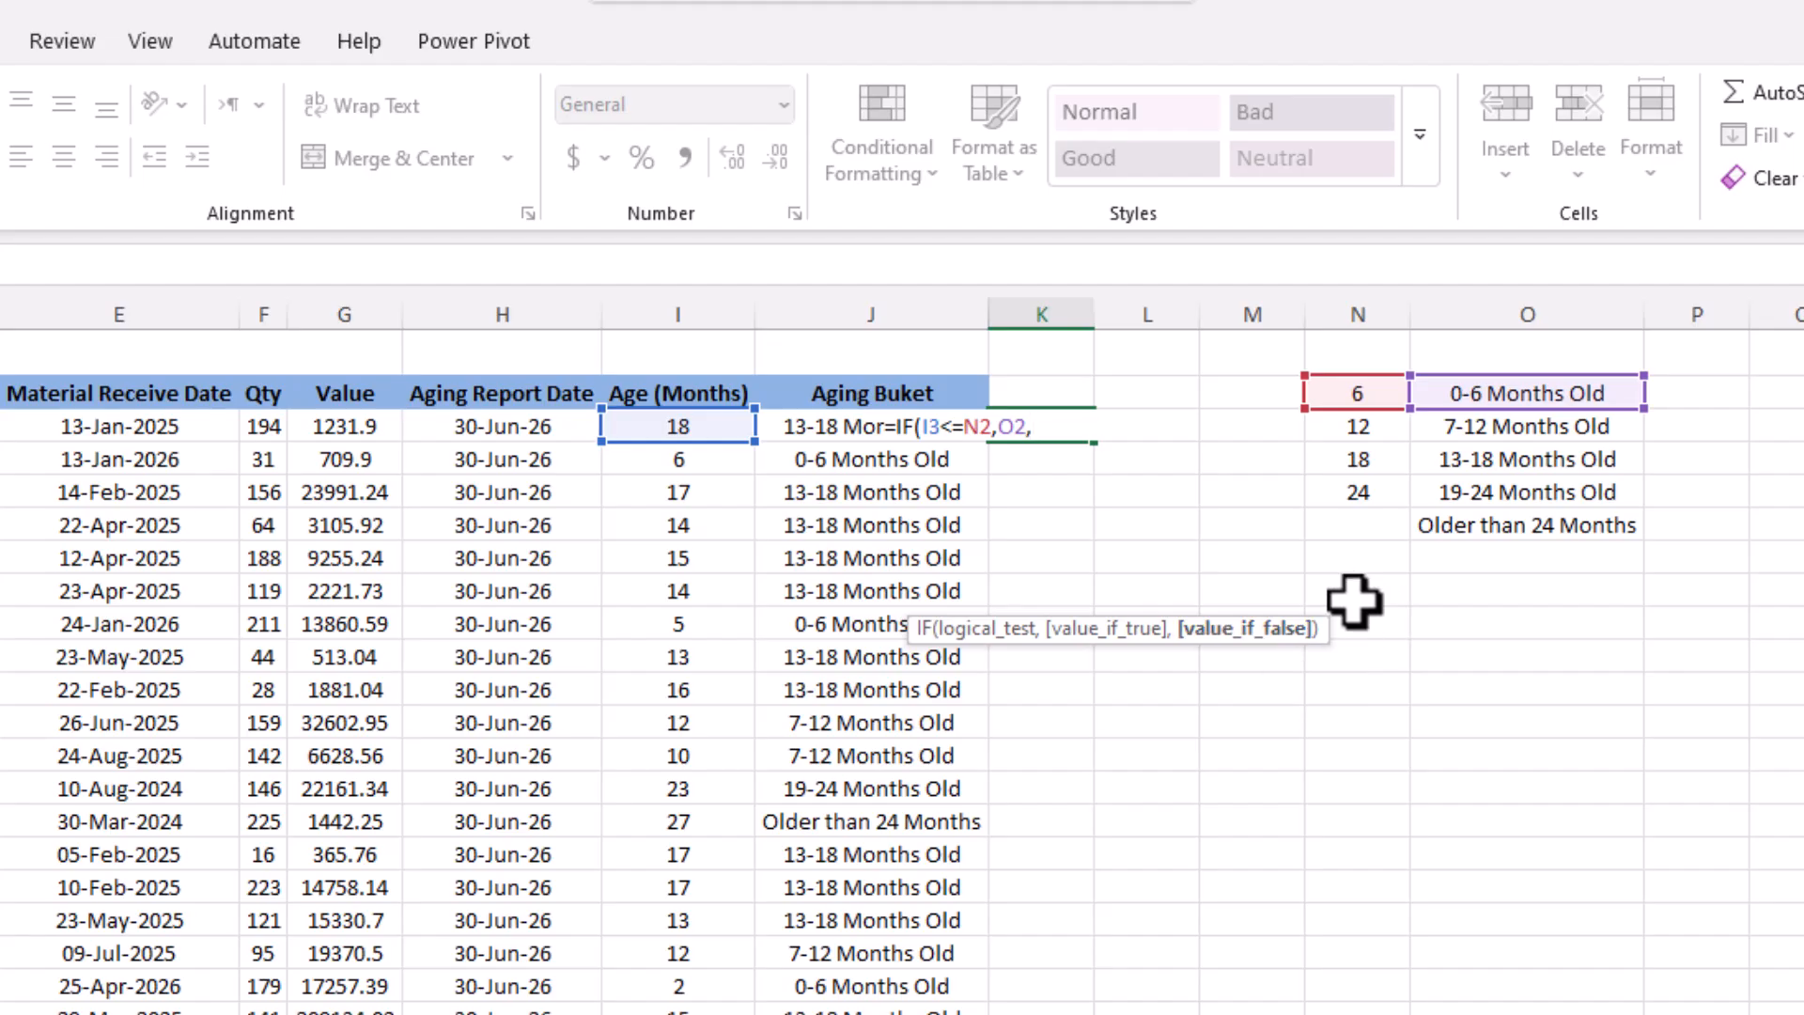
- Nest a second IF in K3's formula that tests I3<=N3 and returns O3 when true
type("IF(")
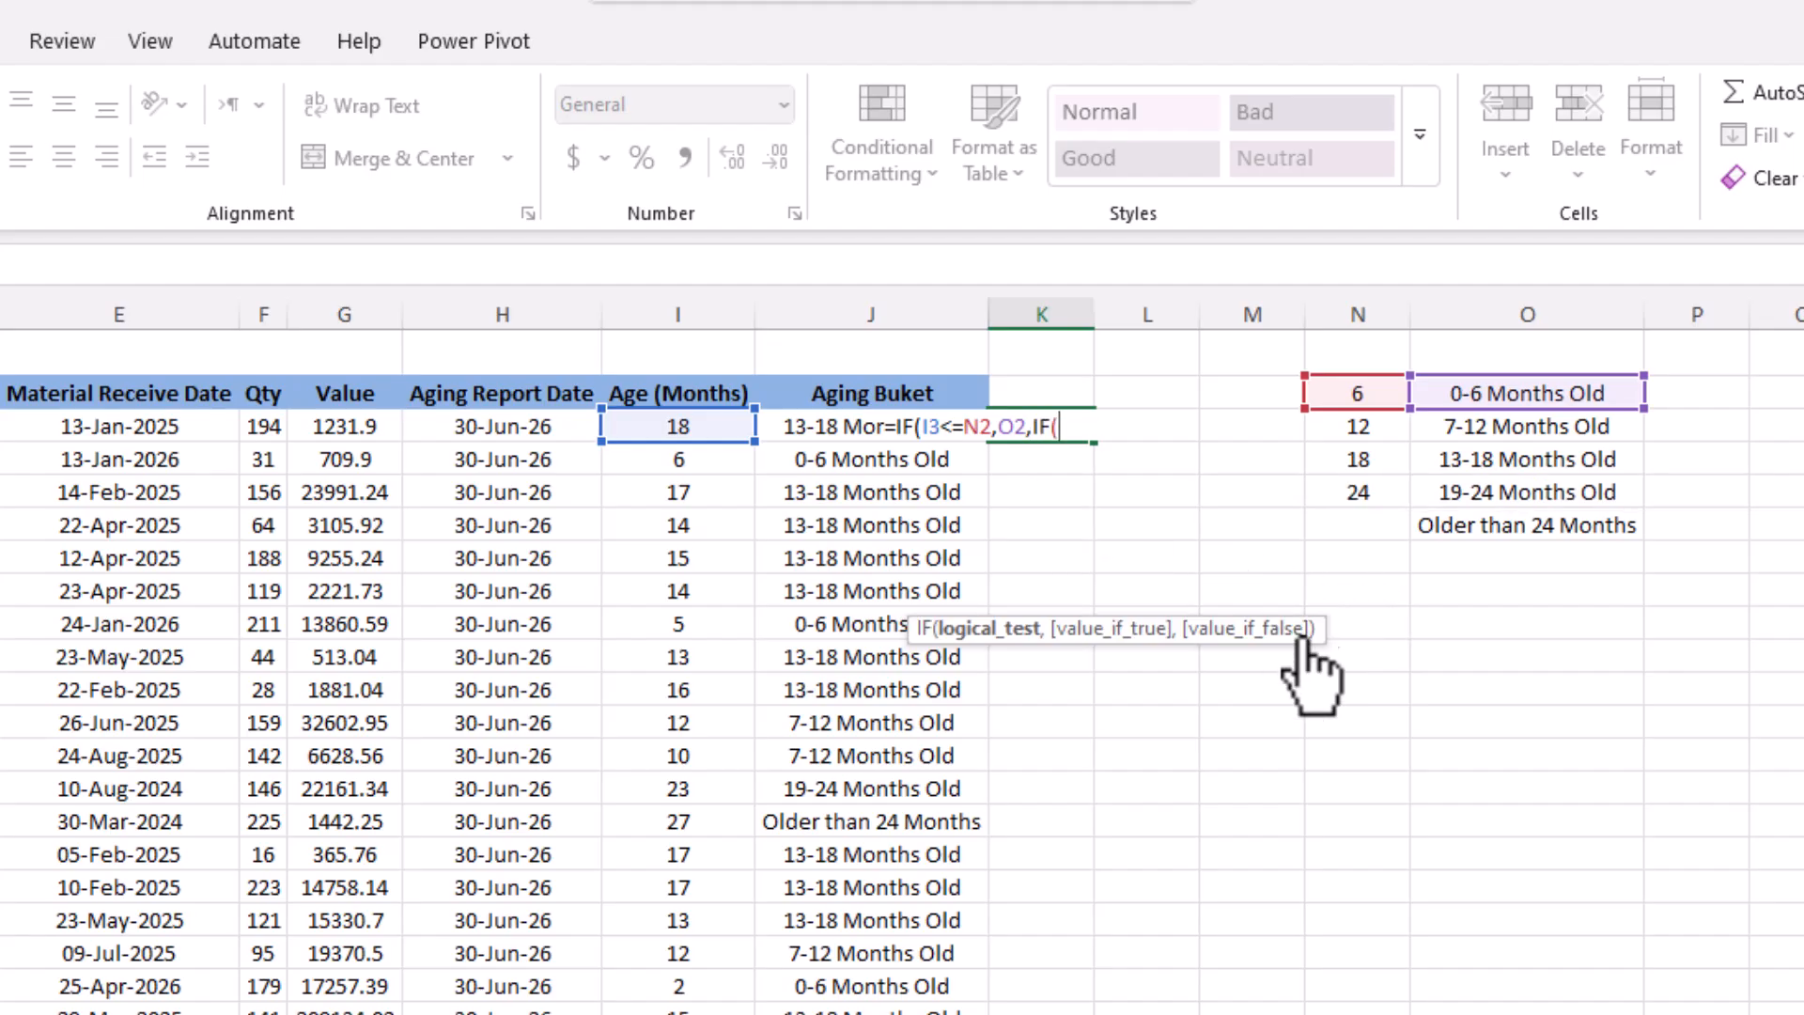
left_click(713, 429)
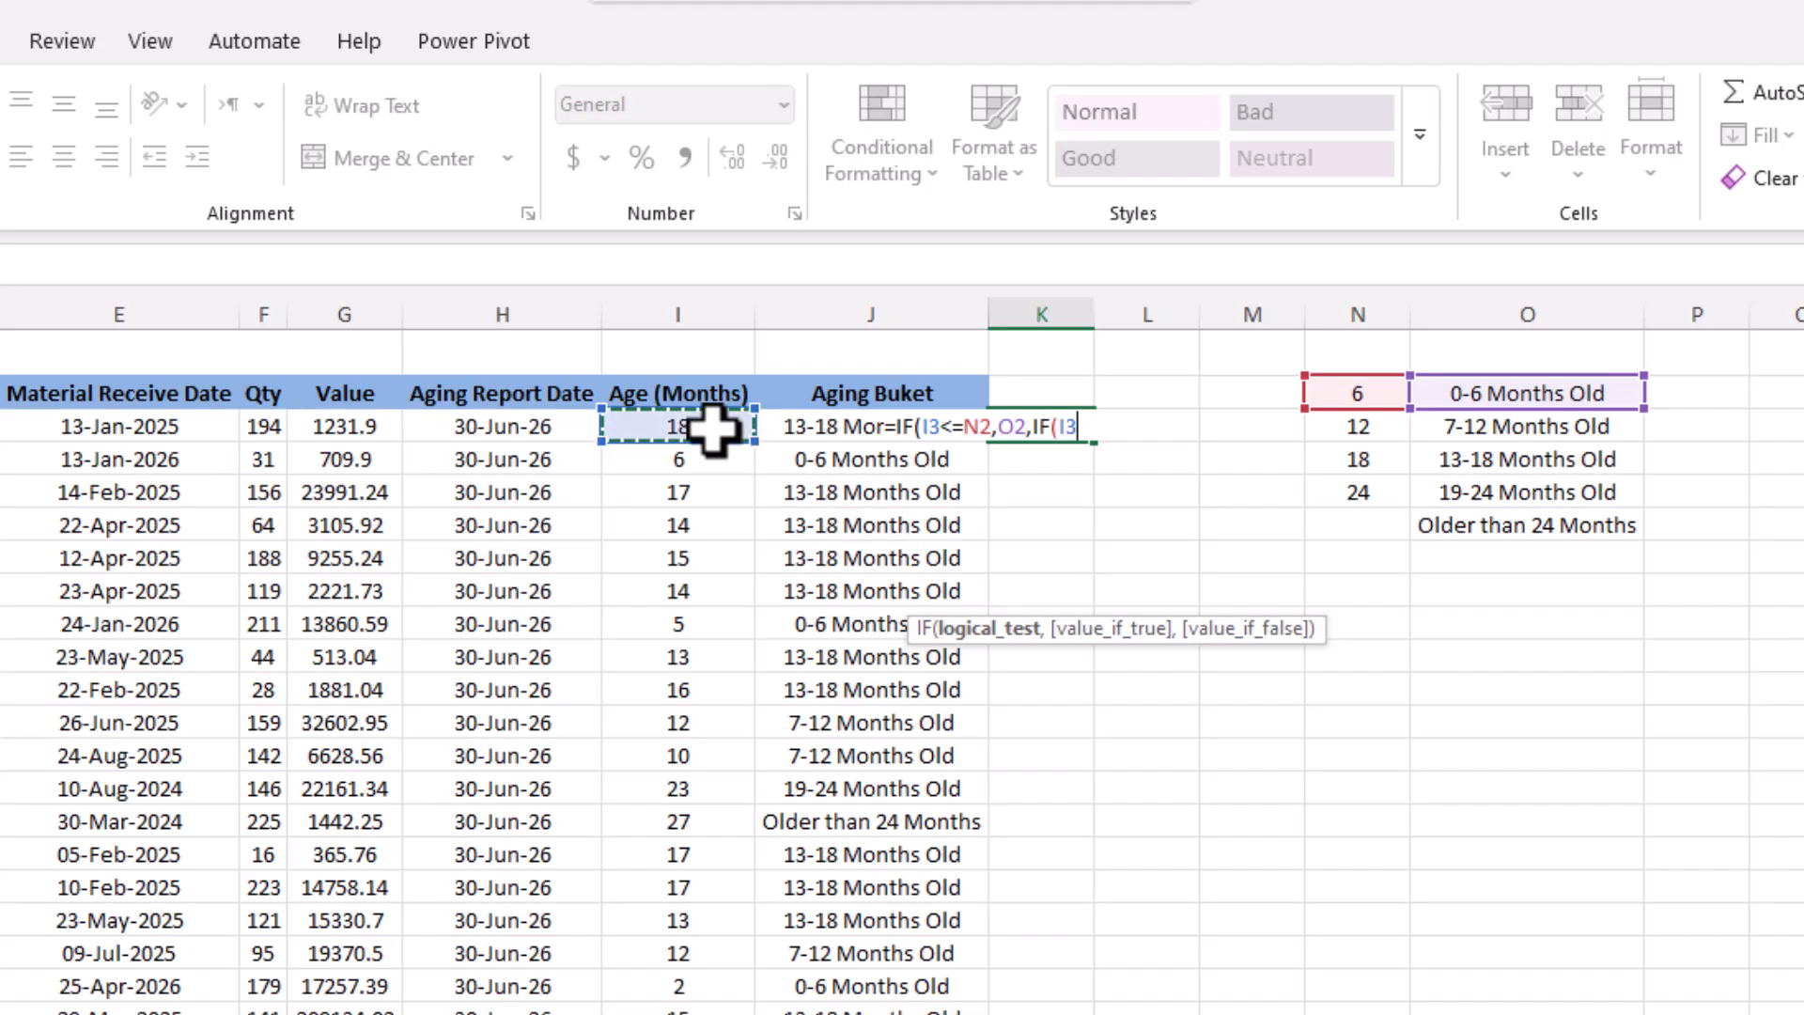
type("<=")
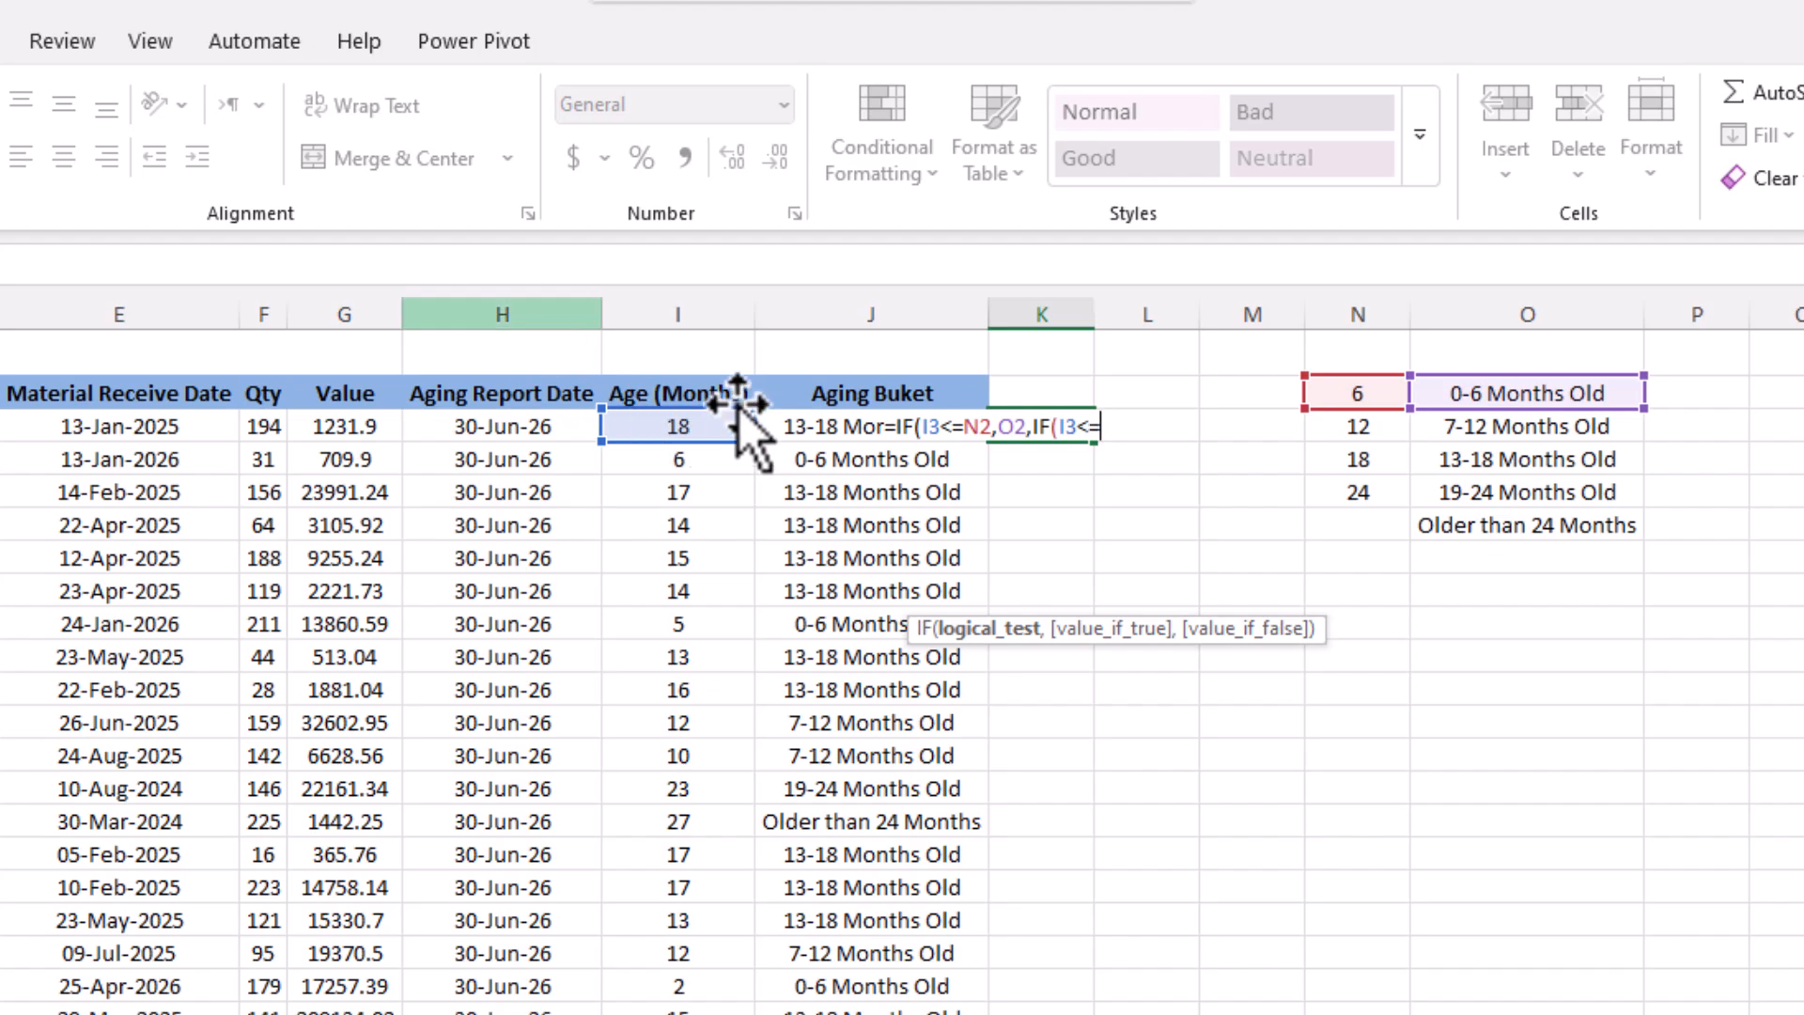
left_click(1339, 429)
type(",")
left_click(1495, 425)
type(",")
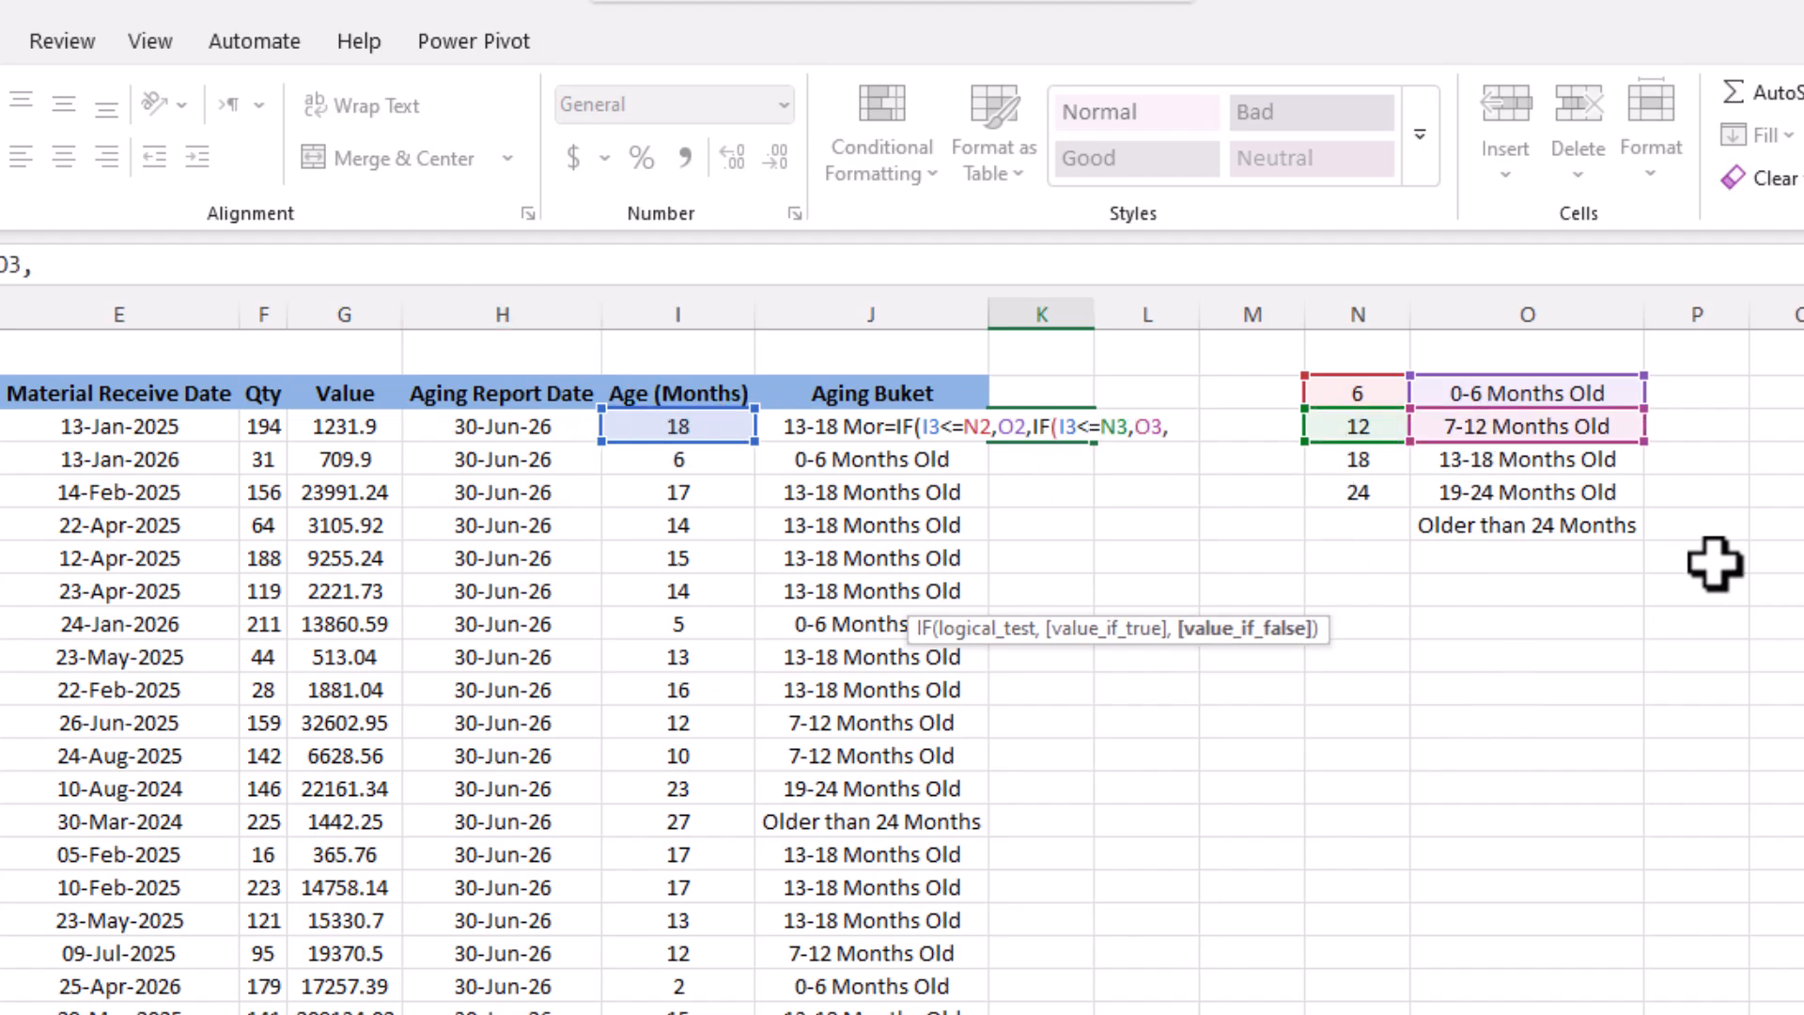
- Nest a third IF in K3's formula that tests I3<=N4 and returns O4 when true
type("IF(")
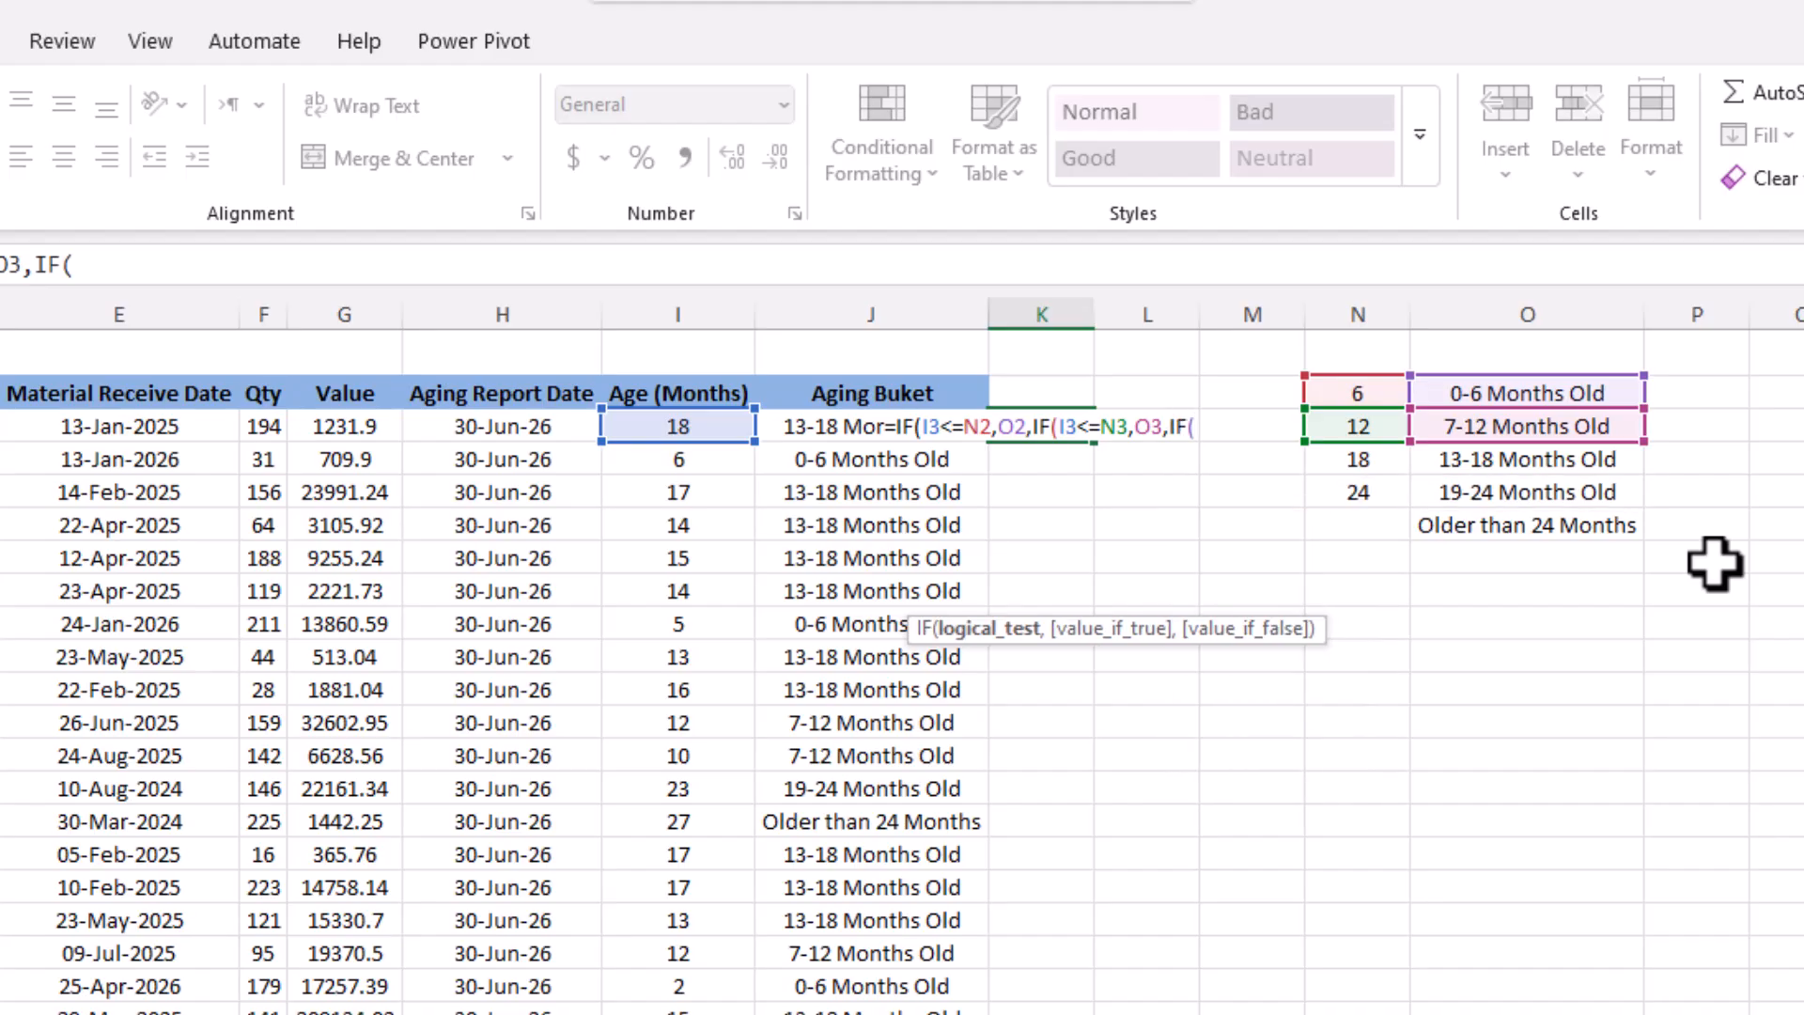
left_click(699, 428)
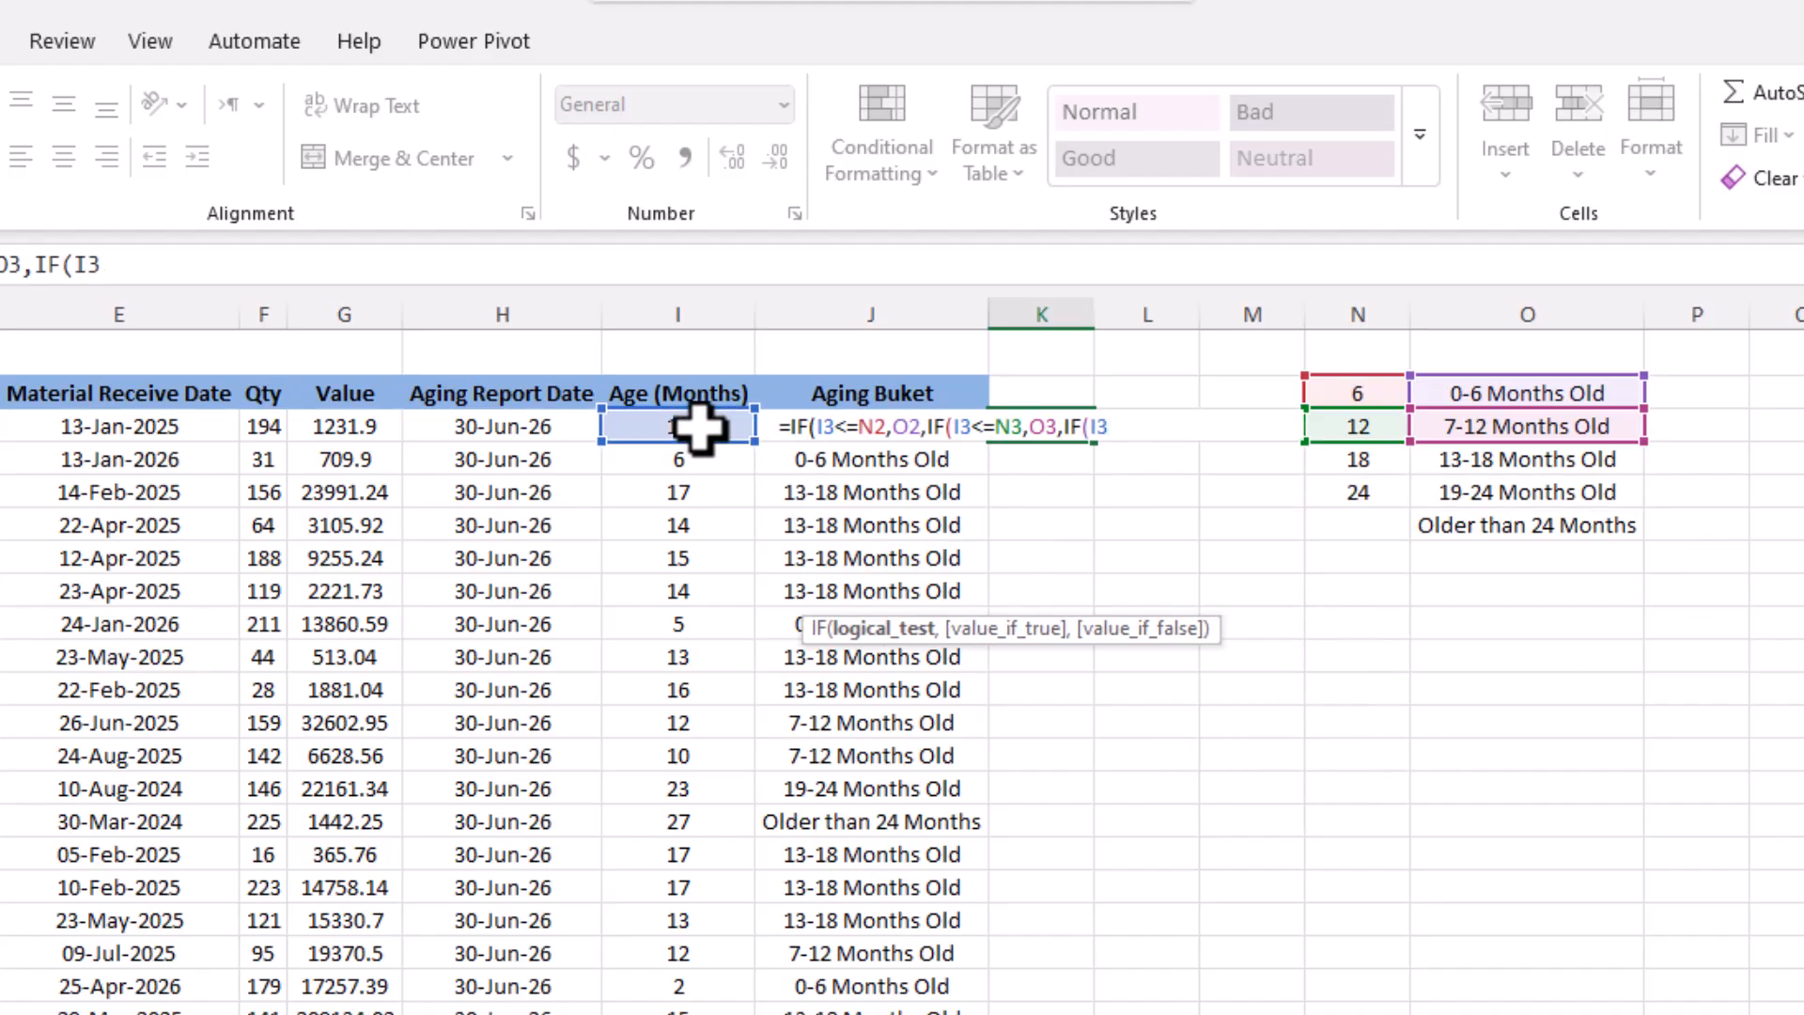
left_click(1364, 460)
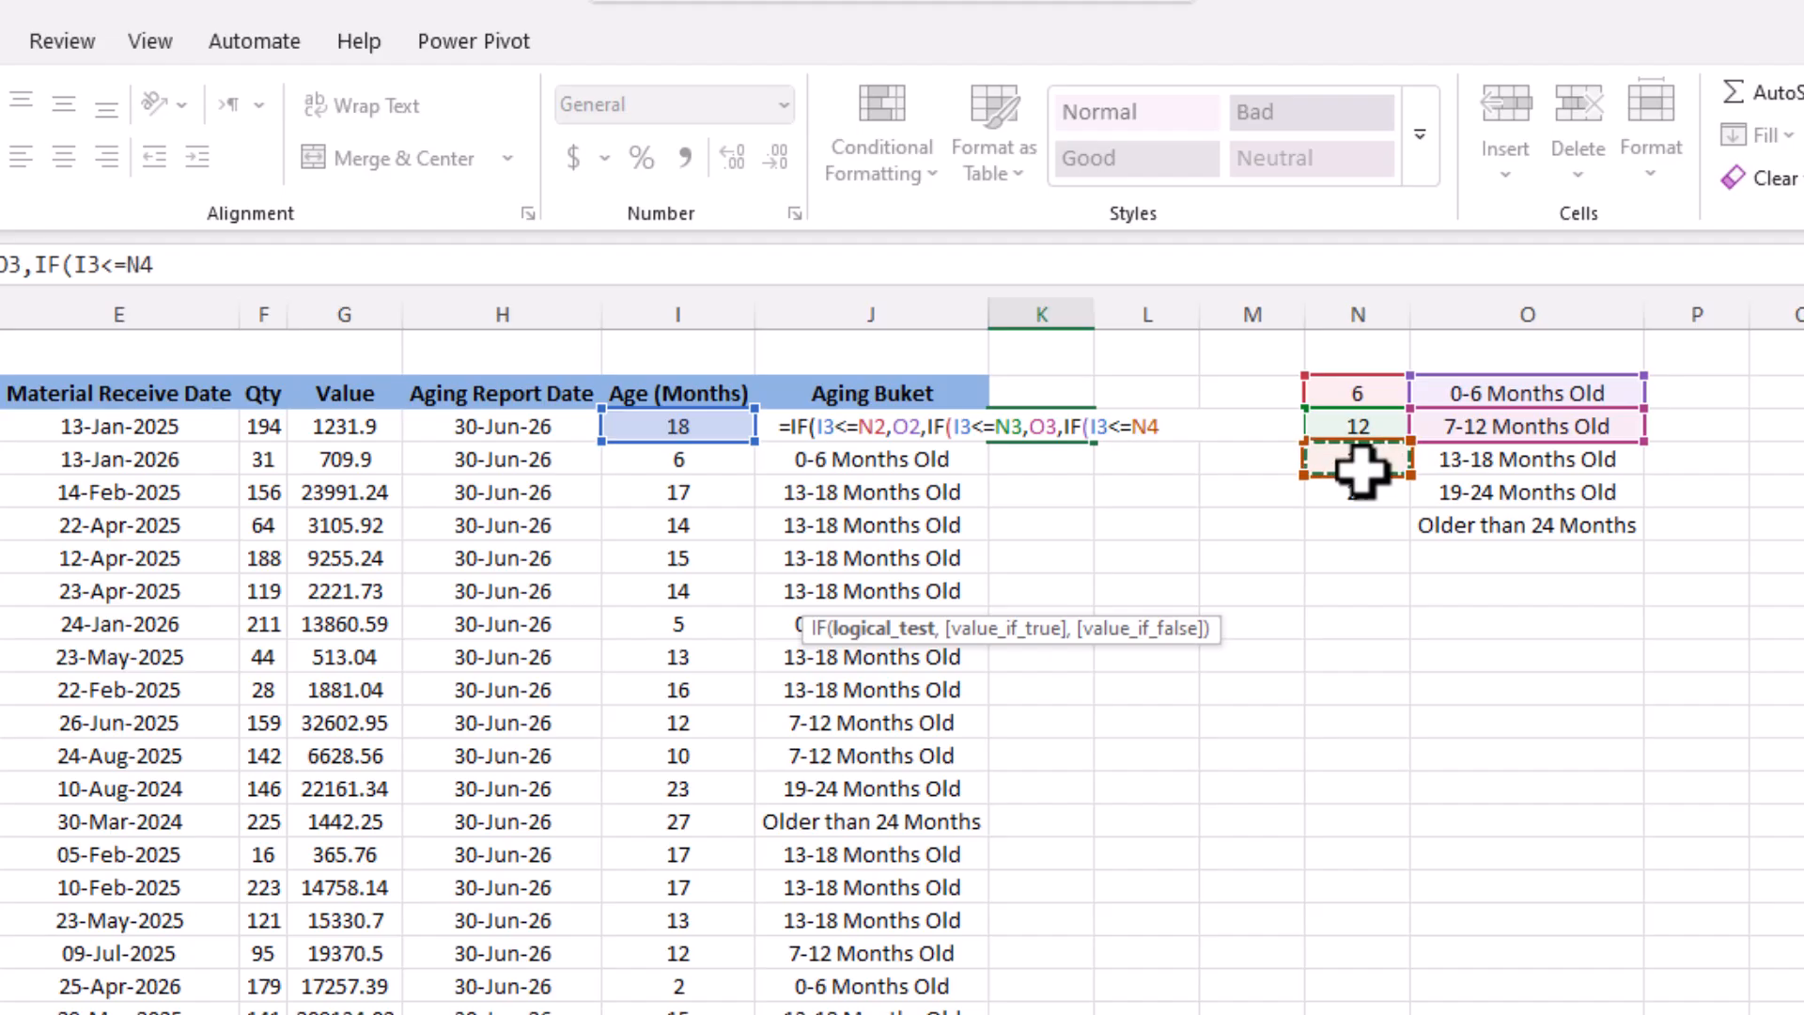
type(",")
left_click(1530, 459)
- Complete K3's formula with a fourth IF testing I3<=N5, returning O5 if true and O6 otherwise, and fit column K's width
type(",if(")
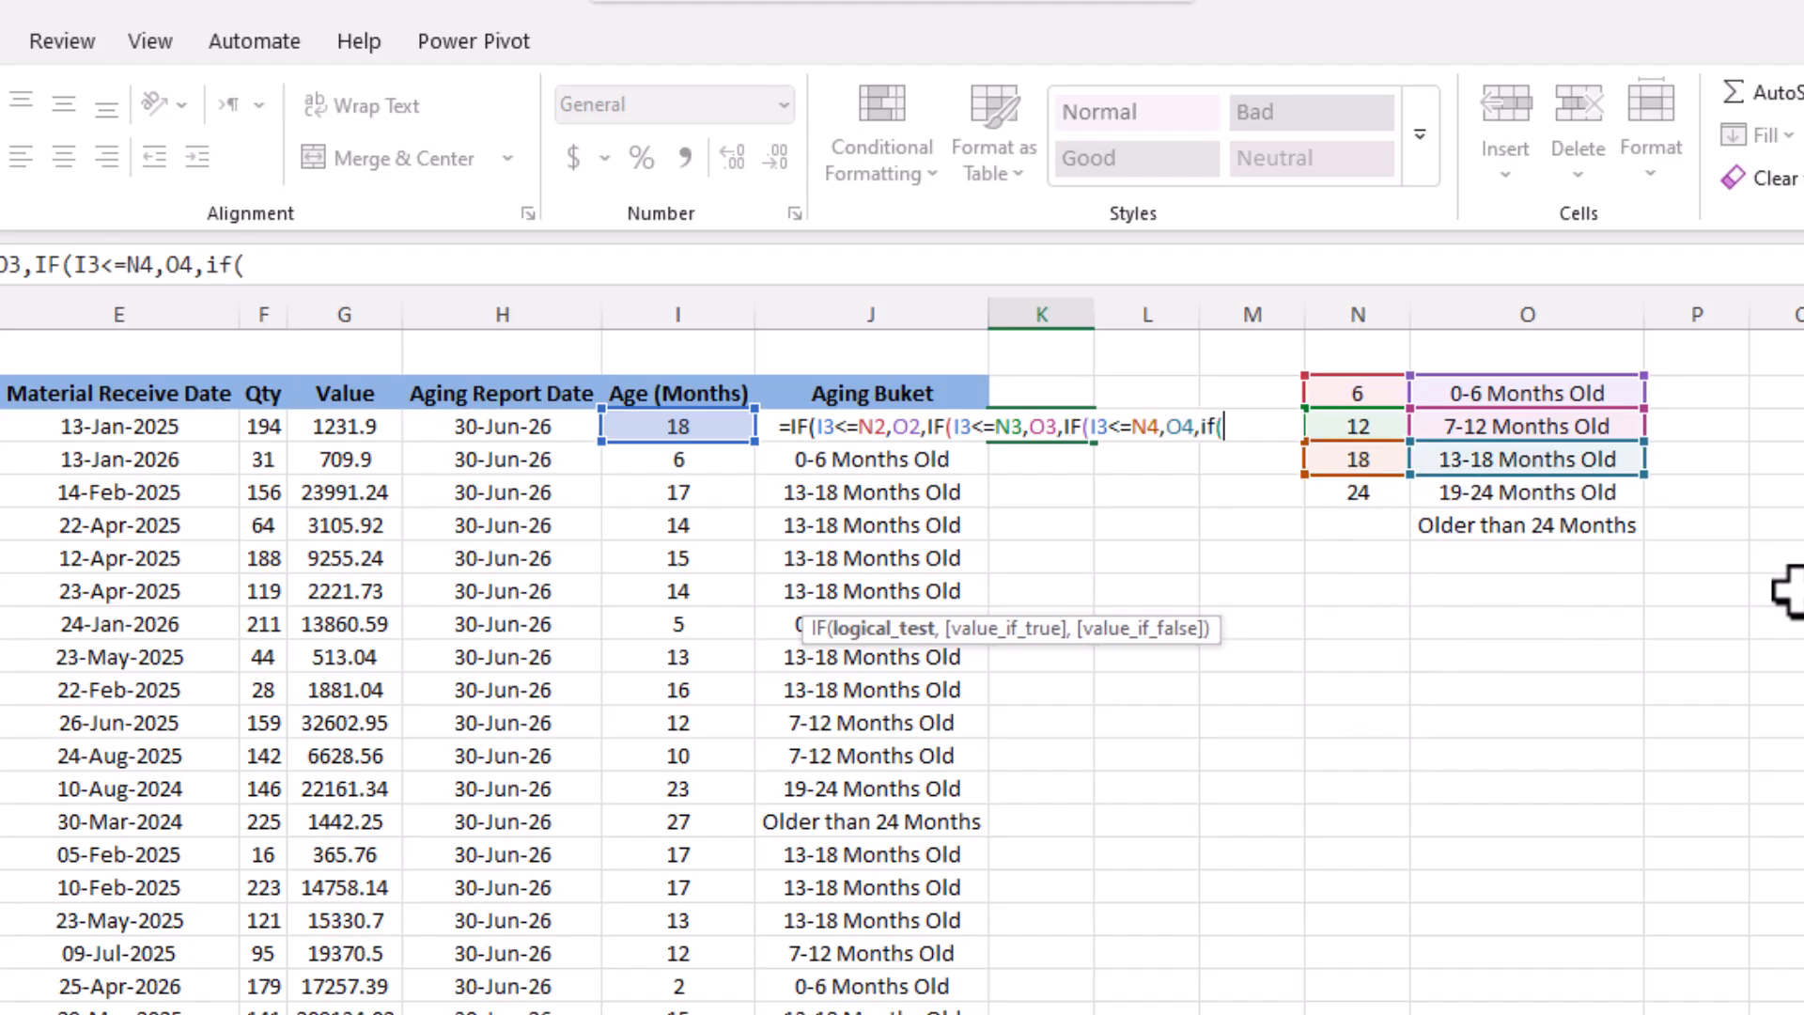
left_click(720, 427)
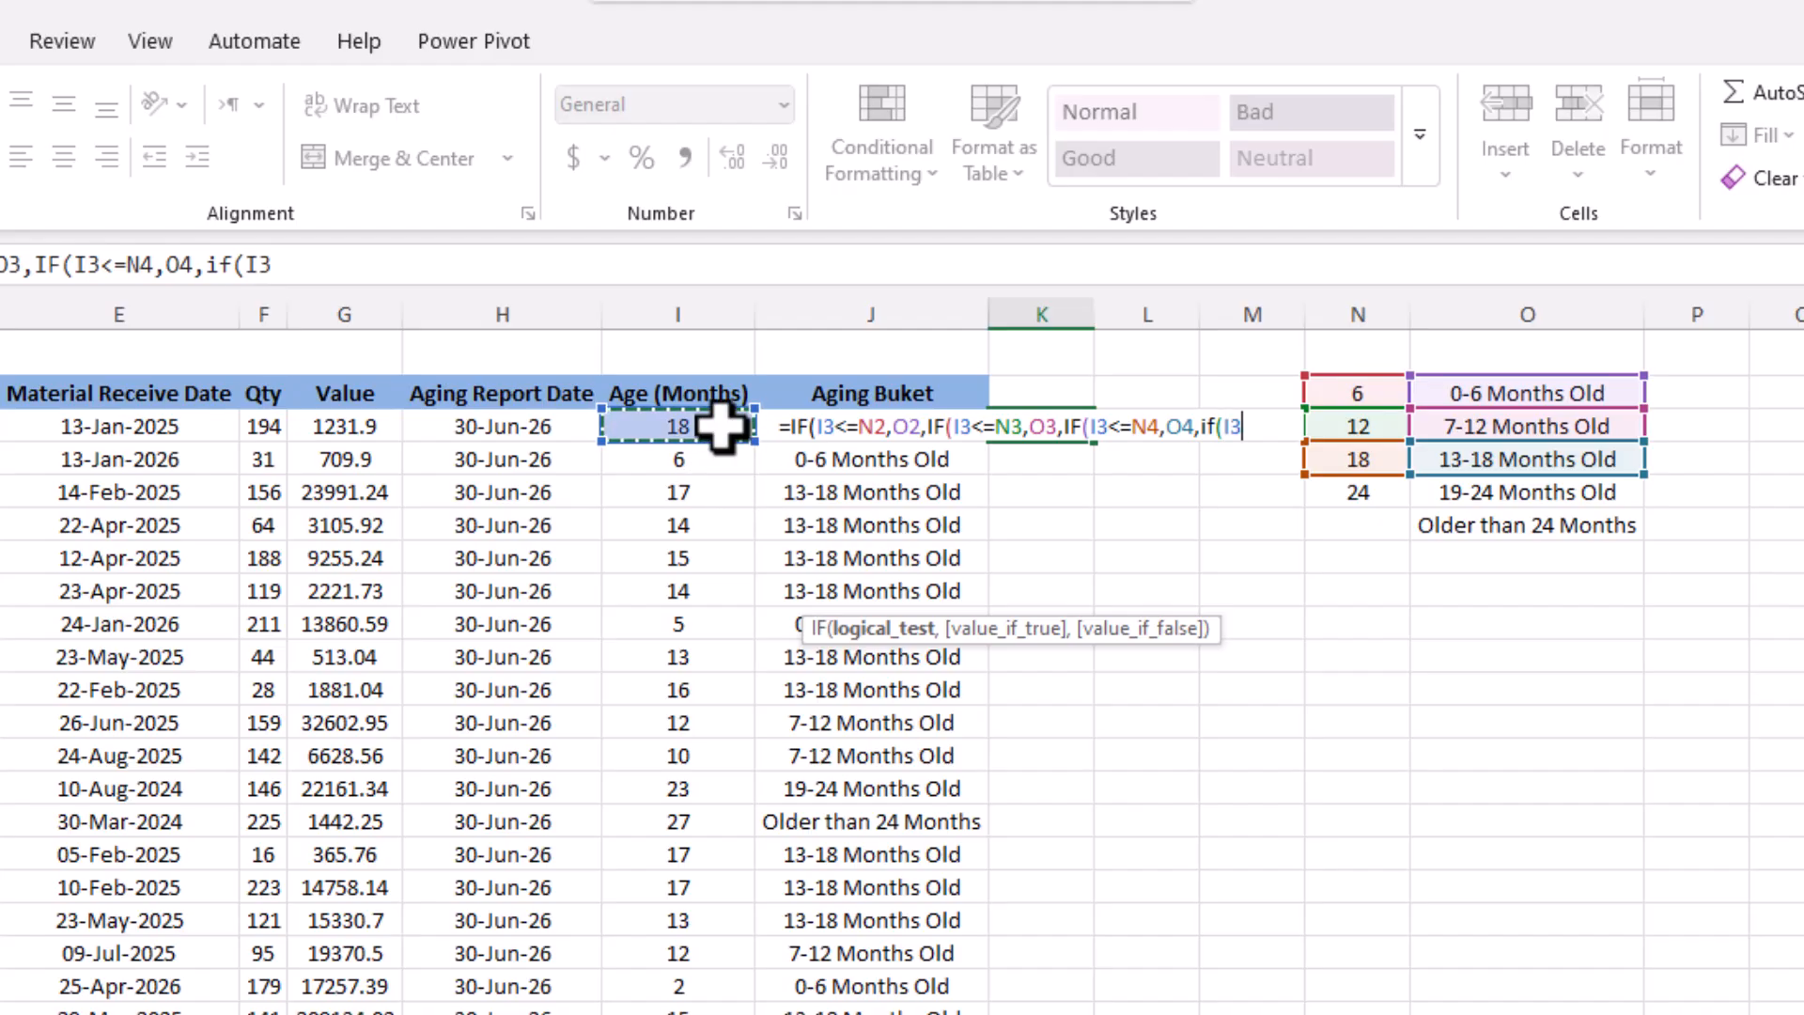
type("<=")
left_click(1360, 492)
type(",")
left_click(1565, 502)
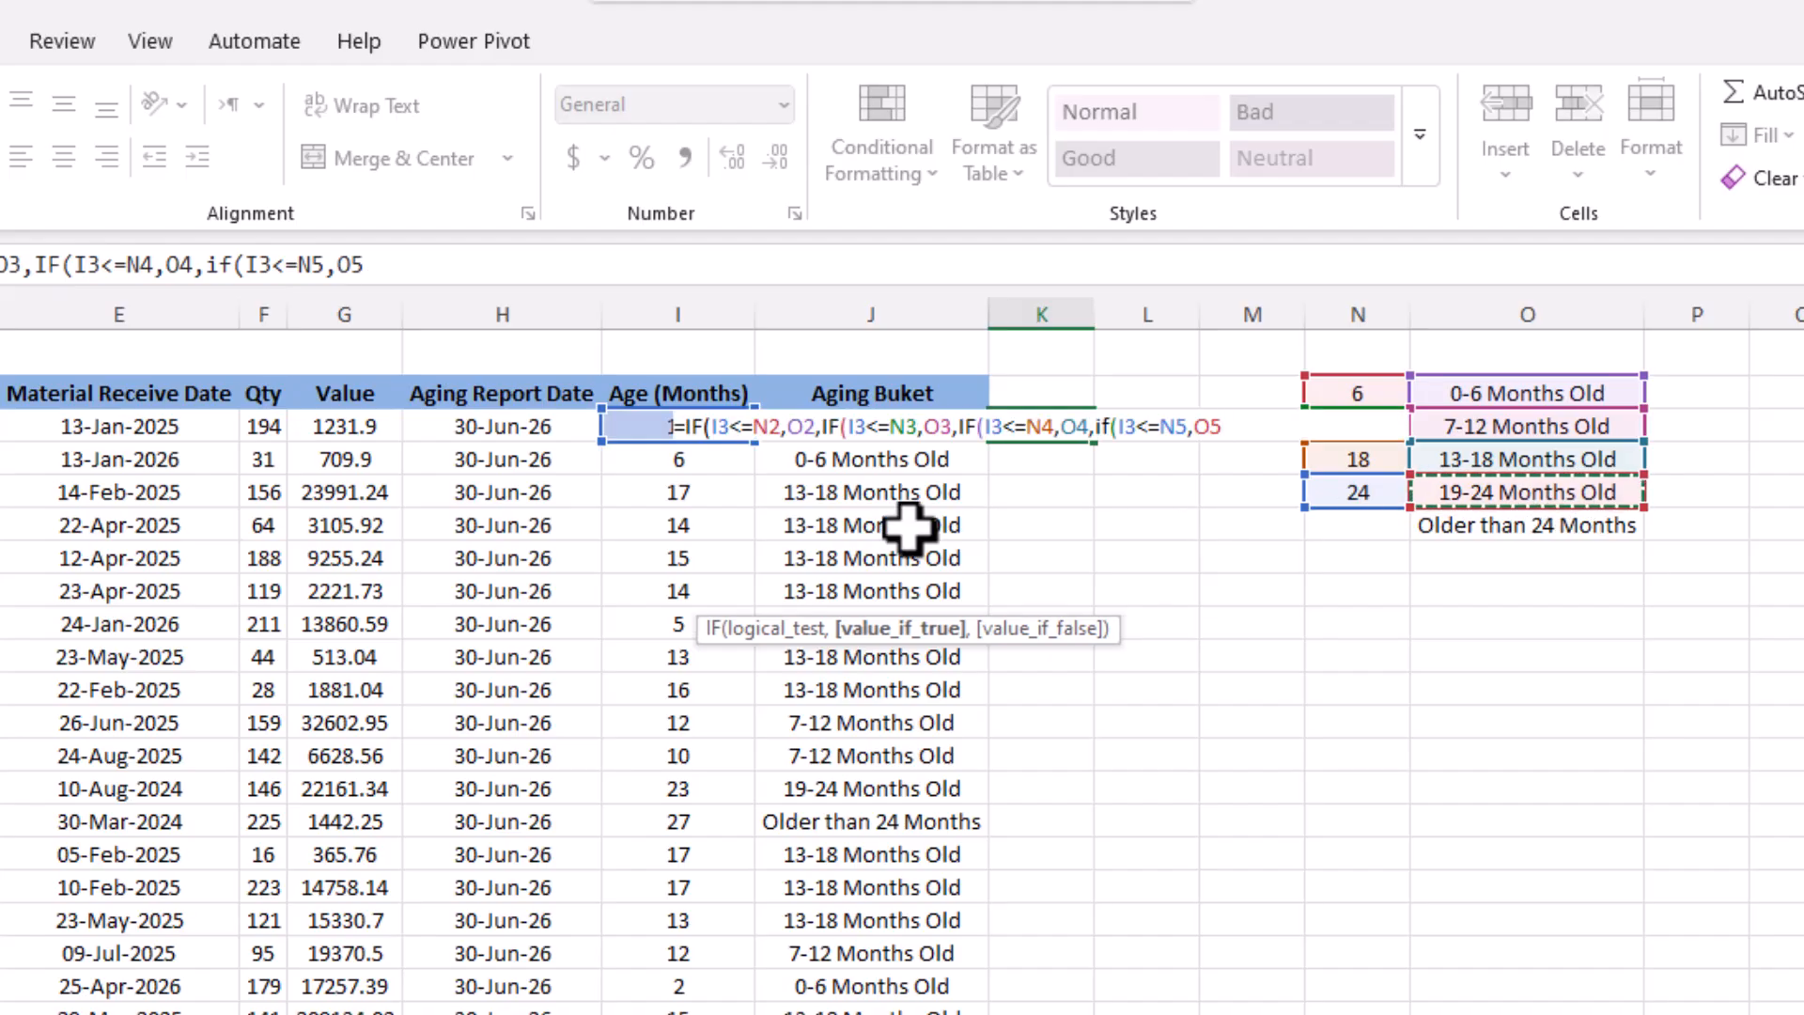
type(",")
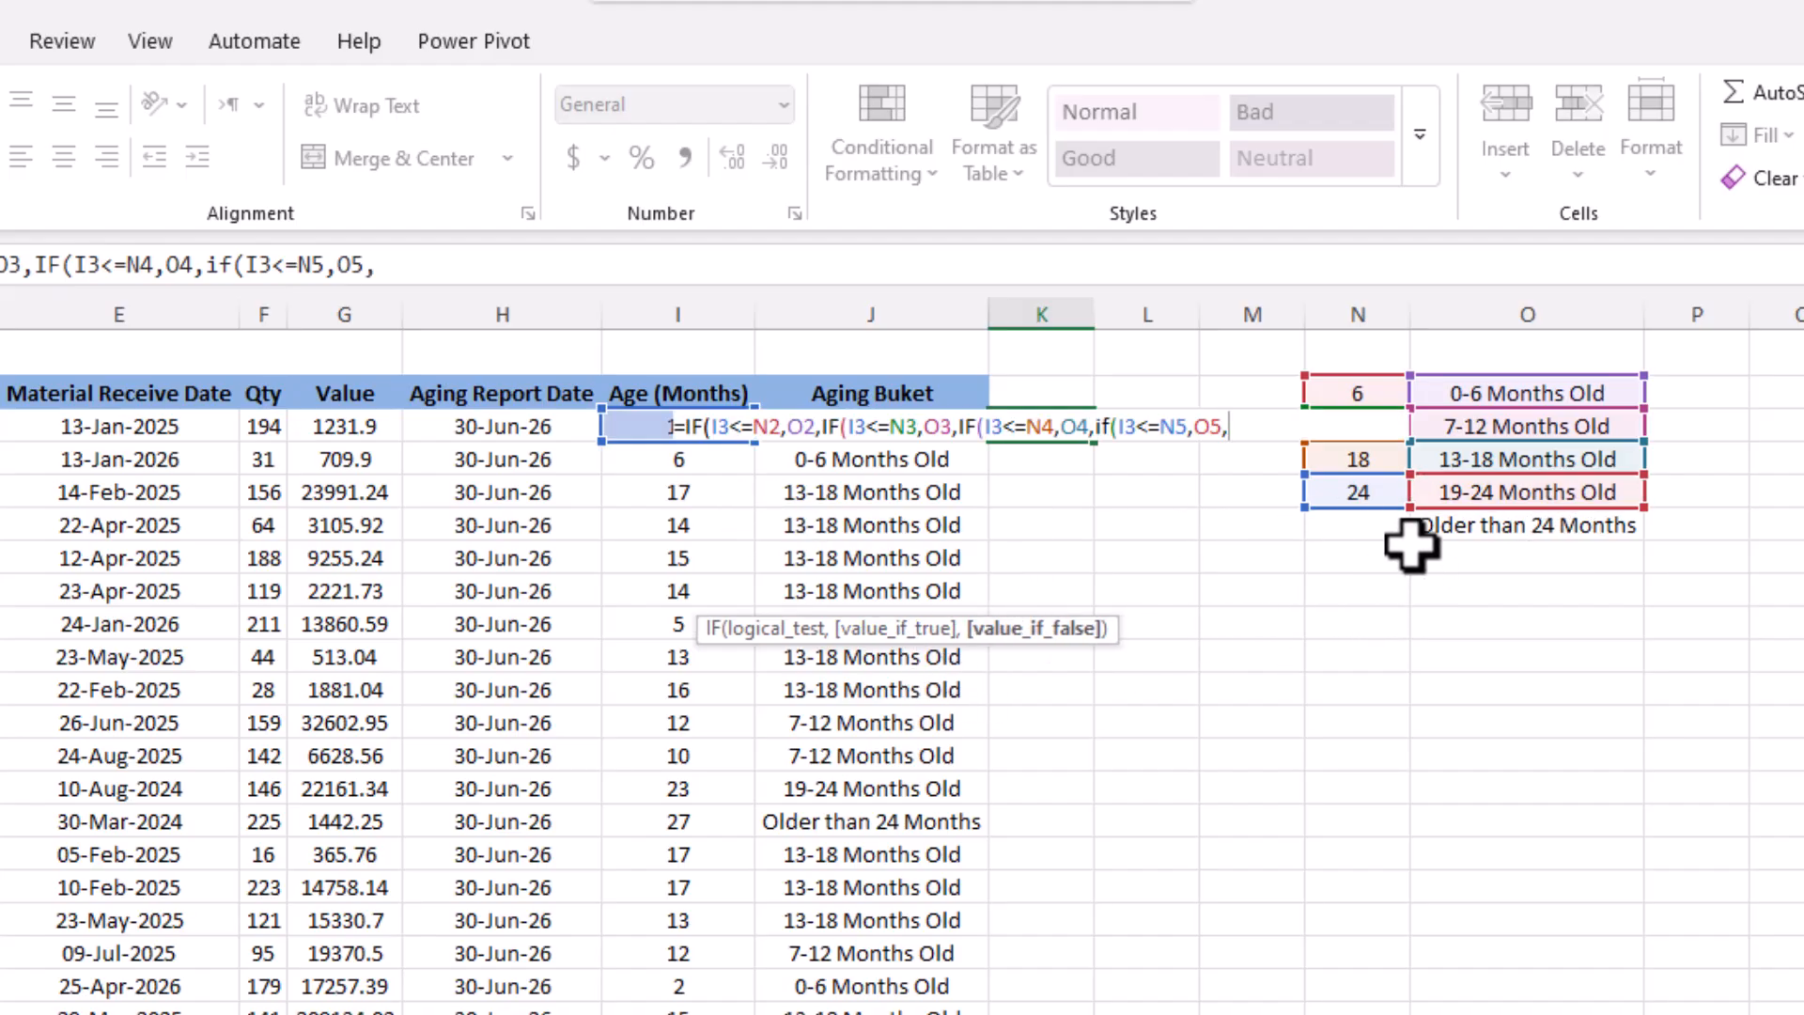
left_click(1482, 526)
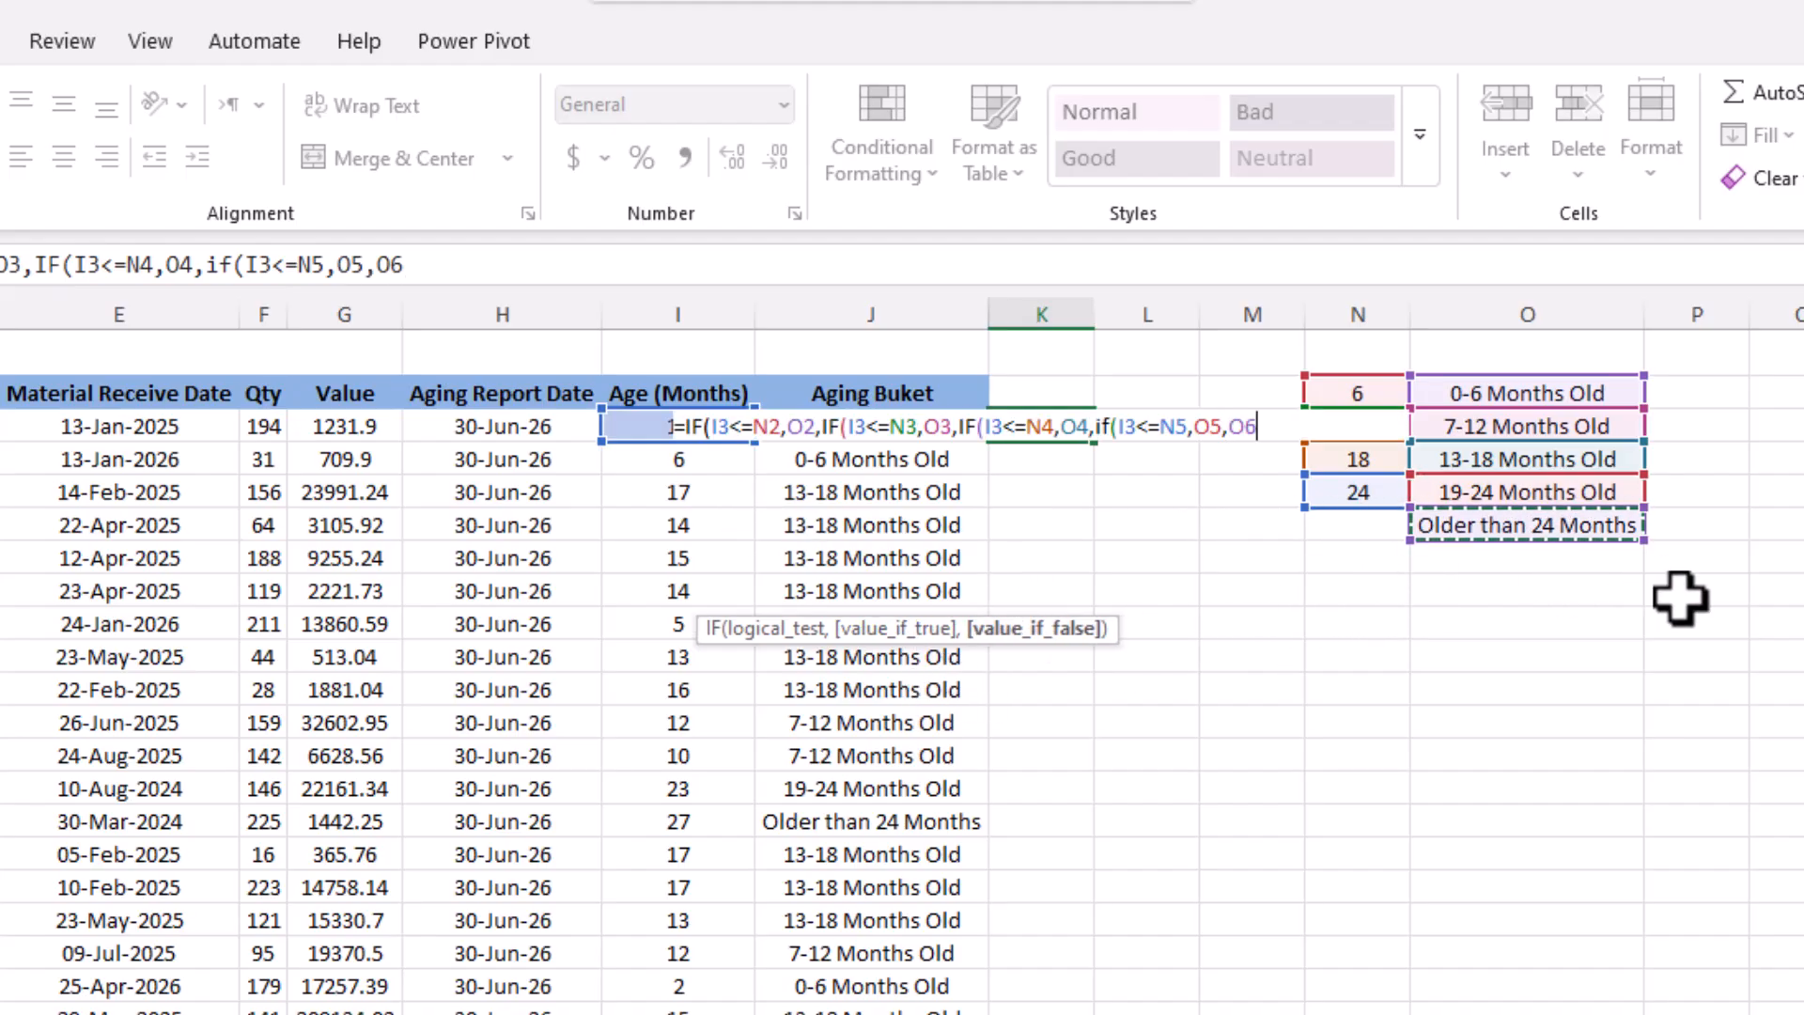
type("))))")
key("Return")
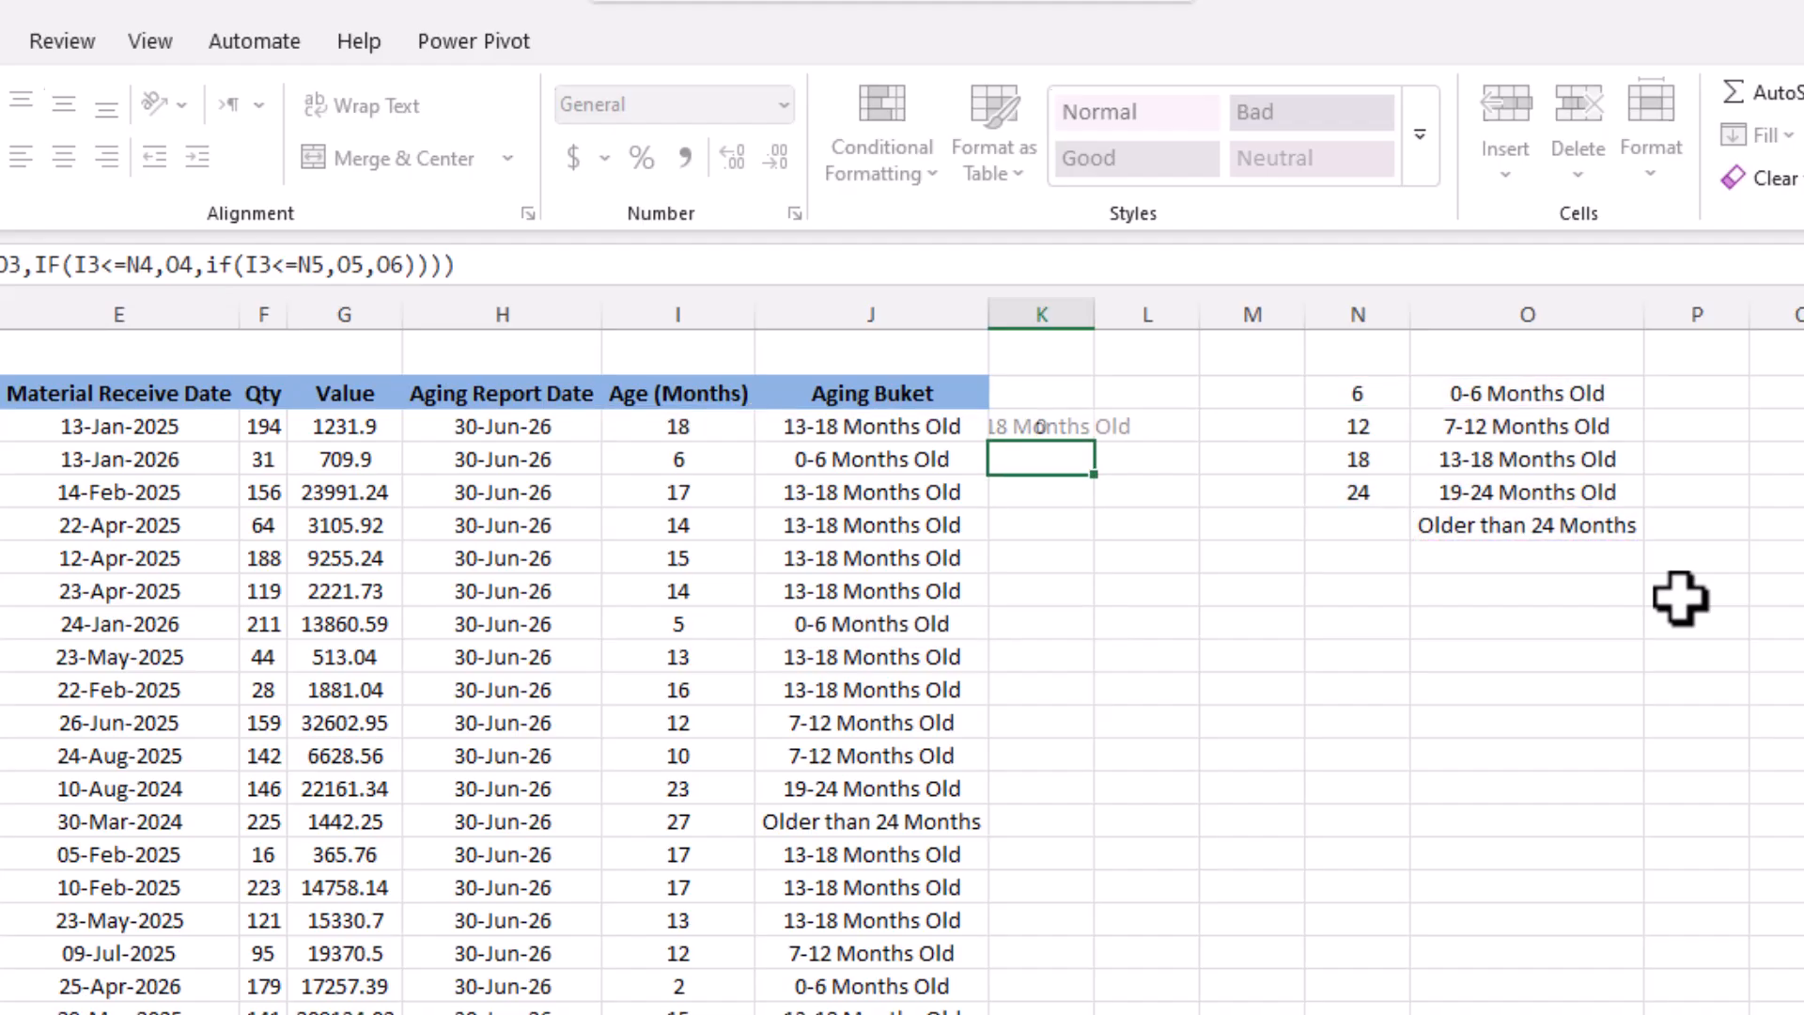
double_click(1089, 314)
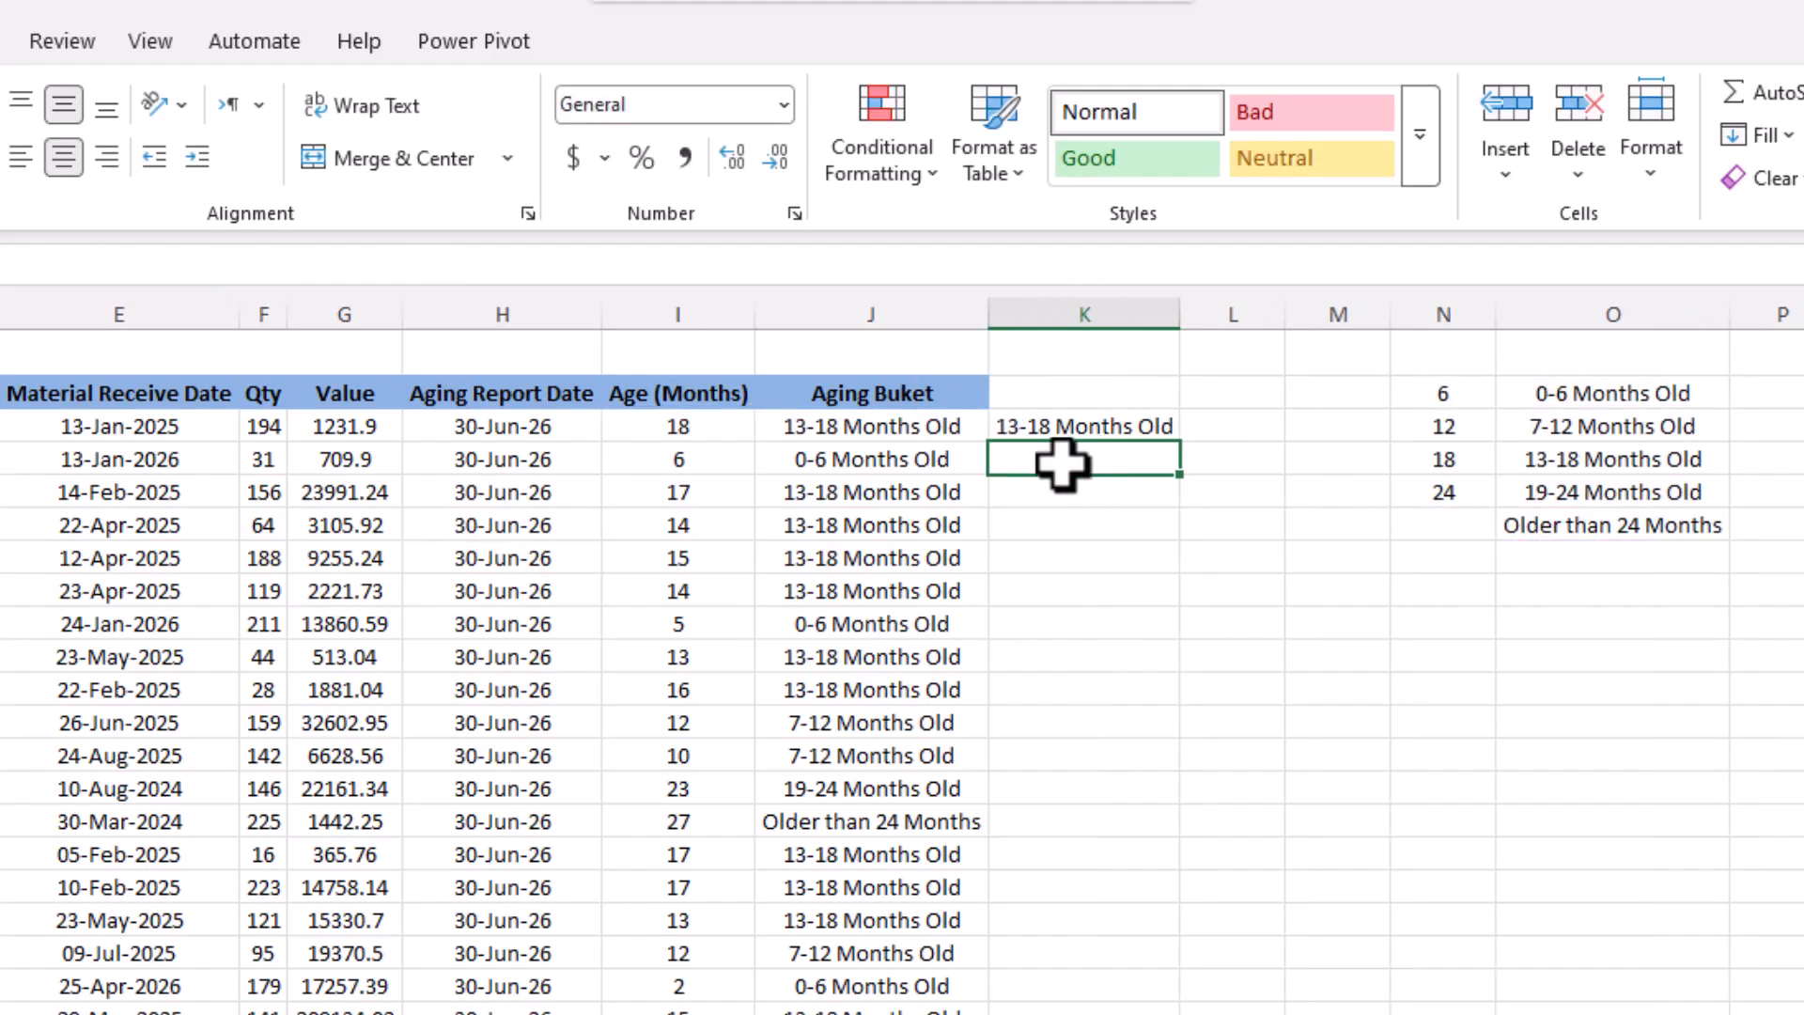
- Make the first two IF levels' references in K3's formula absolute as $N$2, $O$2, $N$3 and $O$3
left_click_drag(926, 423, 1087, 426)
left_click(902, 423)
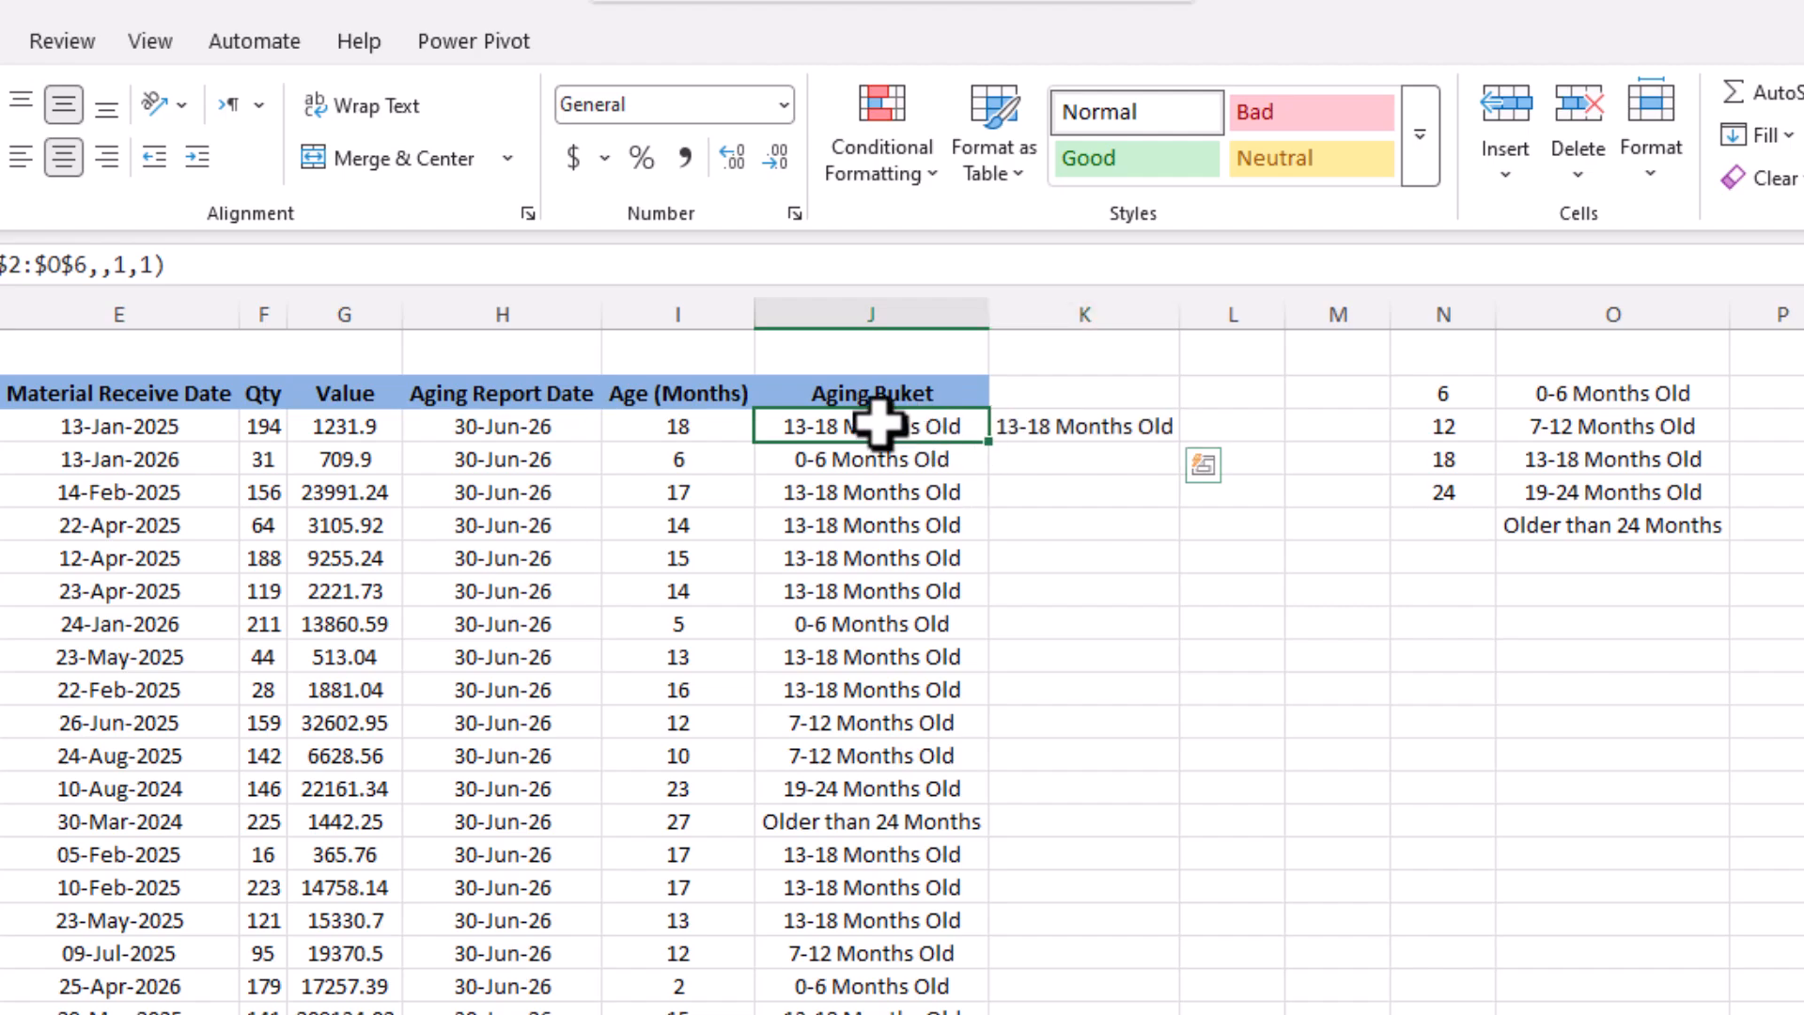
left_click(1085, 431)
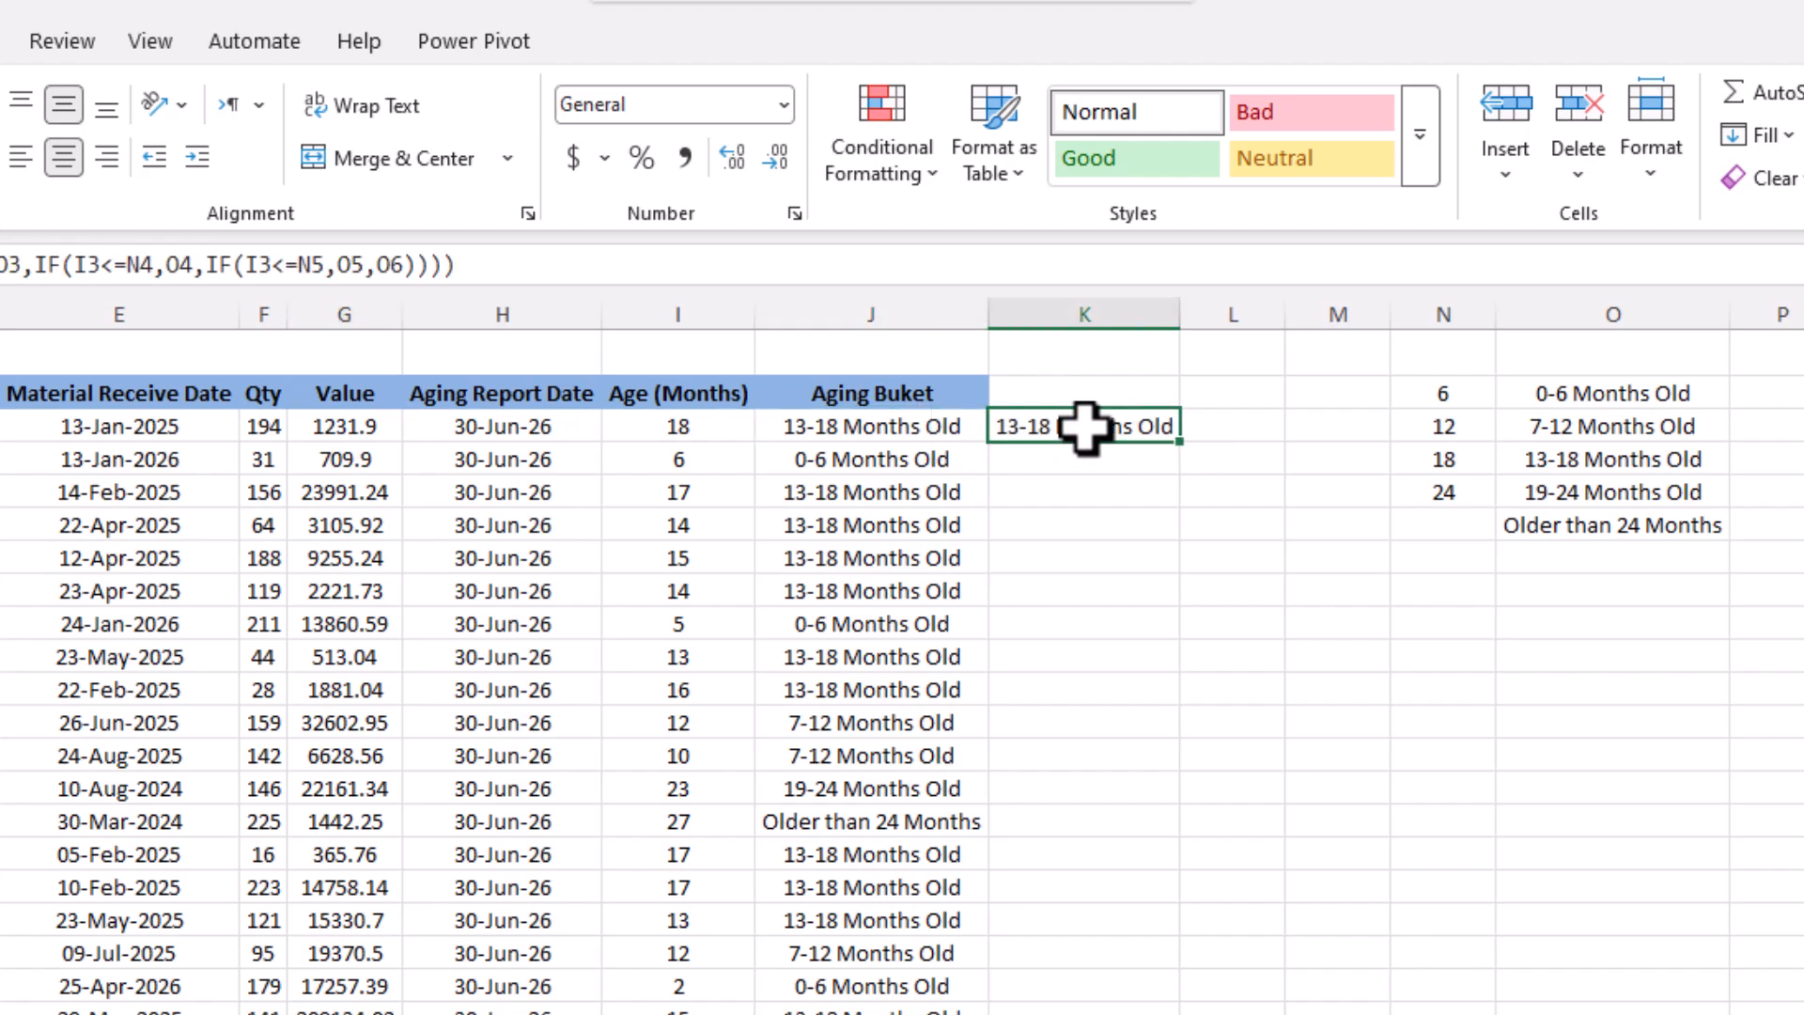
double_click(1085, 425)
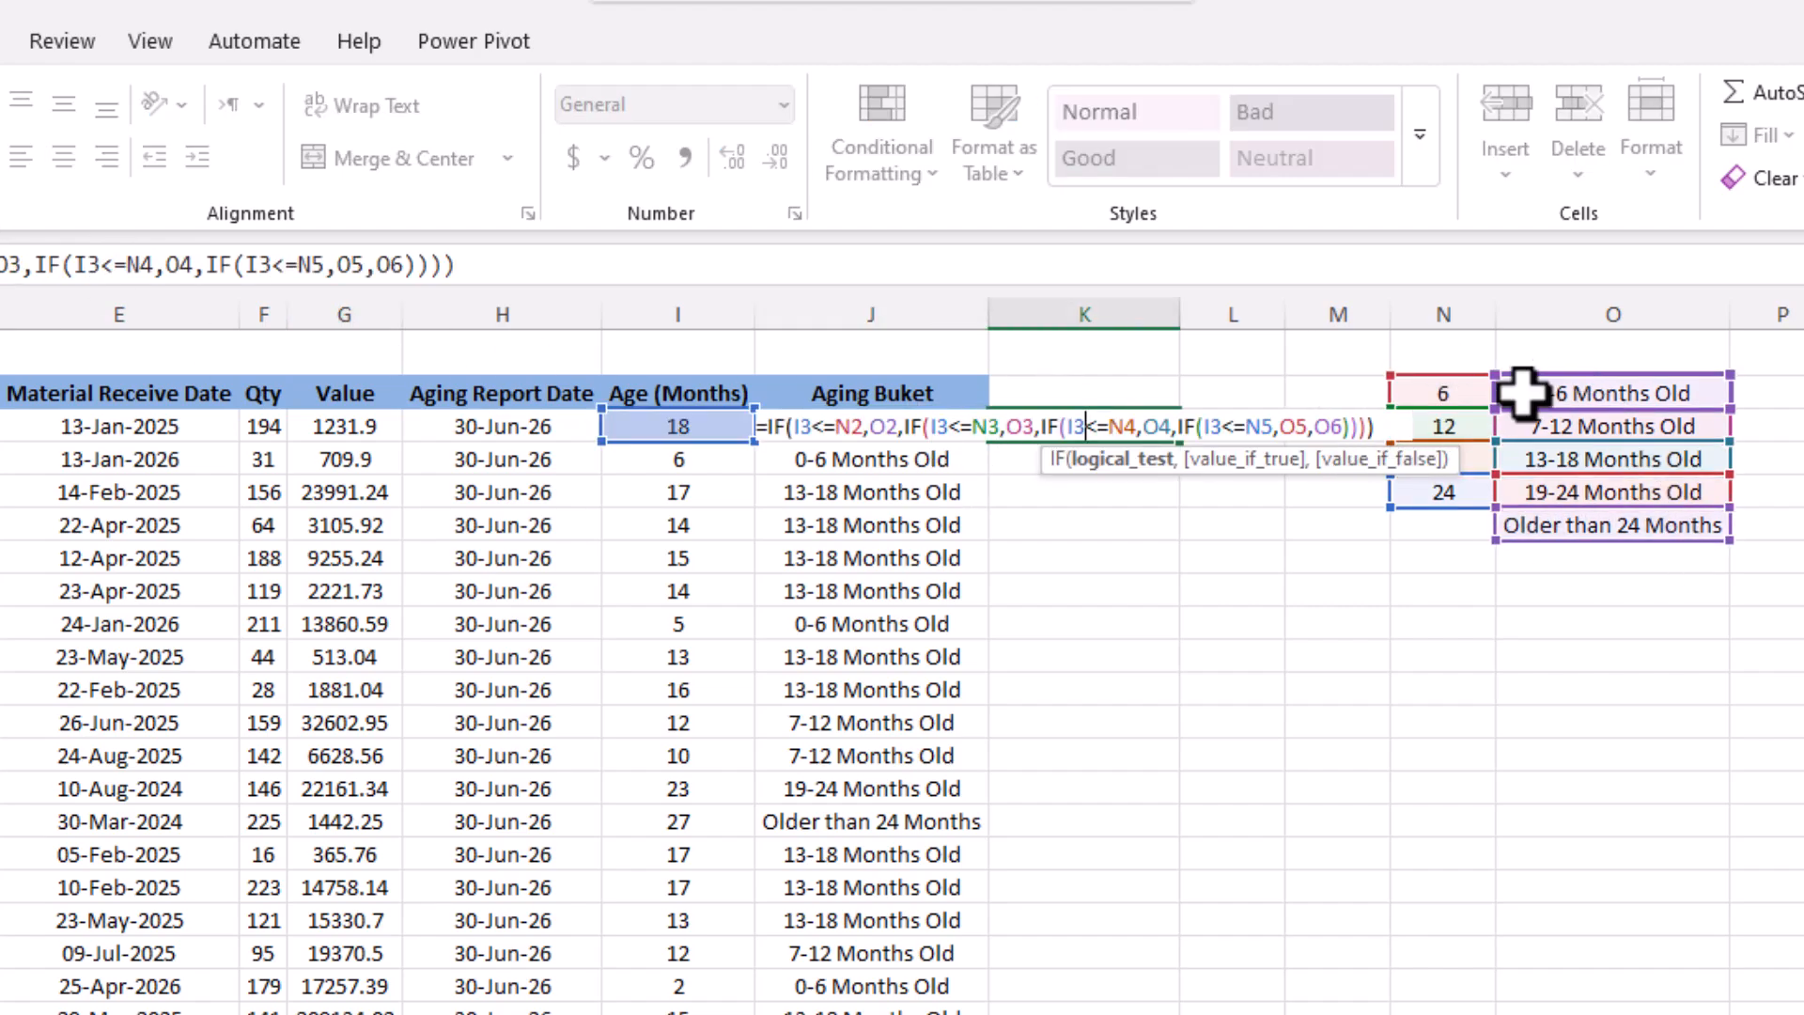
left_click(849, 426)
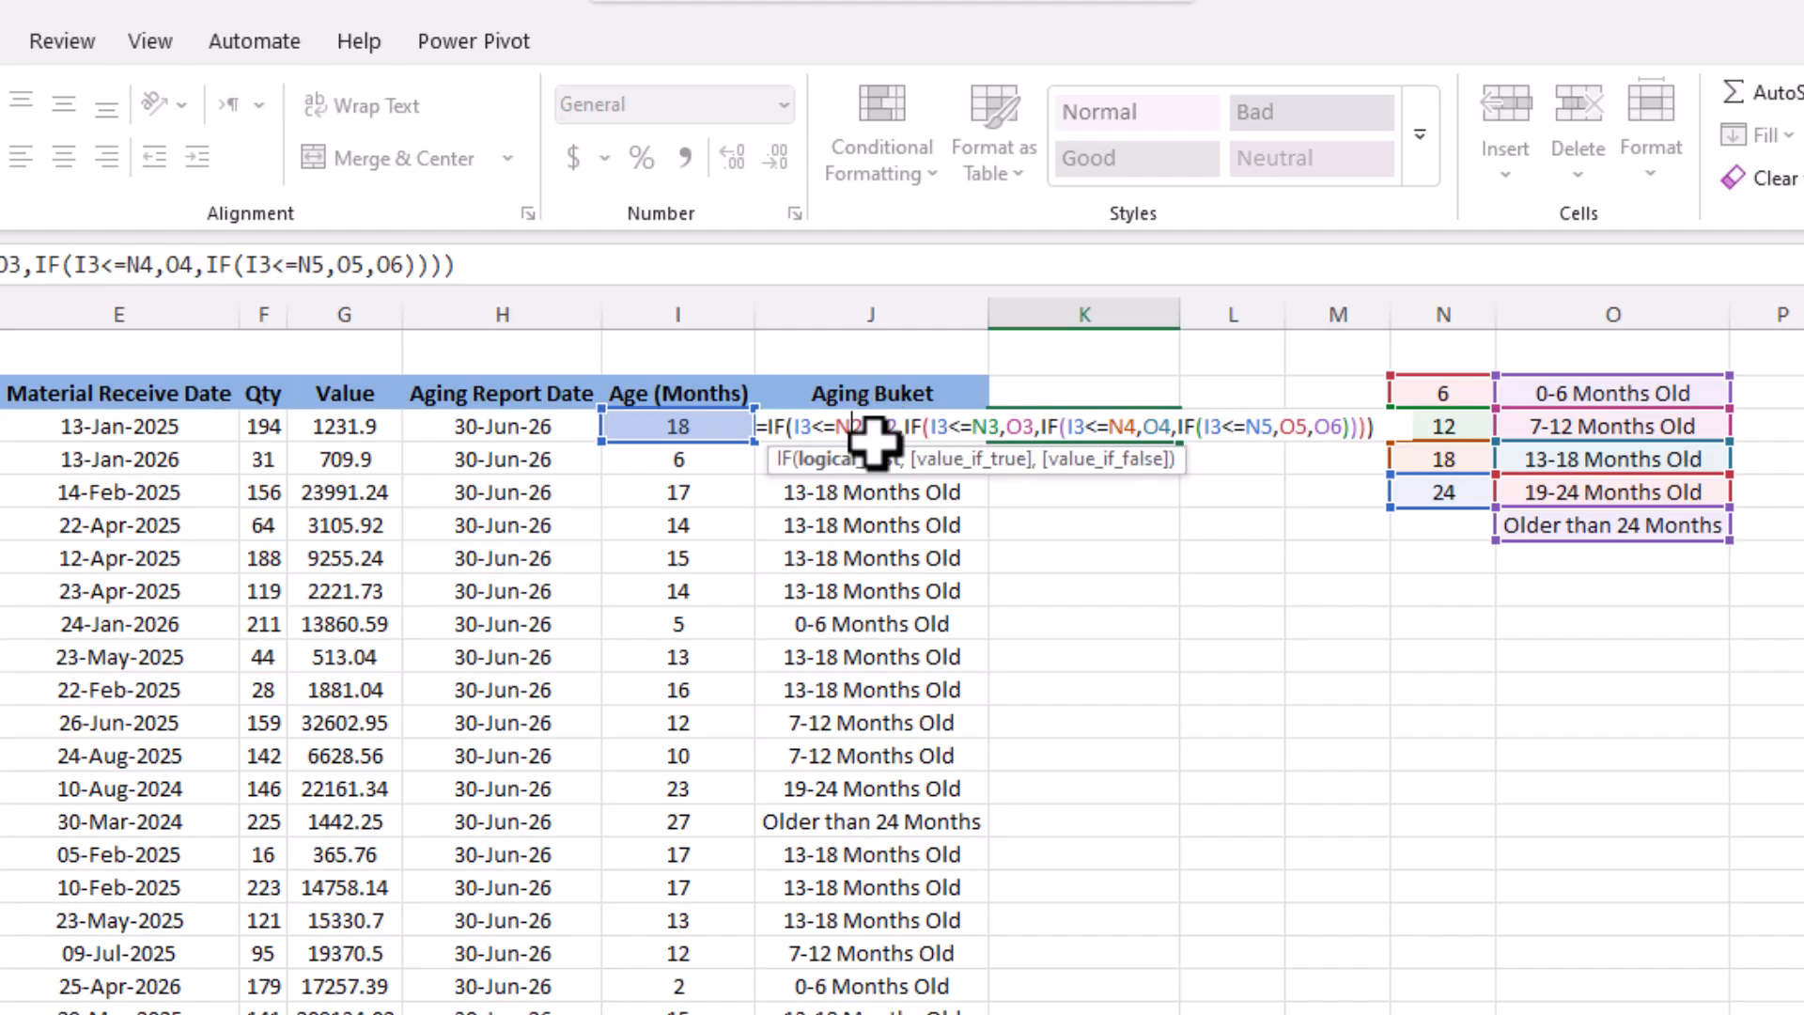
key("F4")
left_click(907, 426)
key("F4")
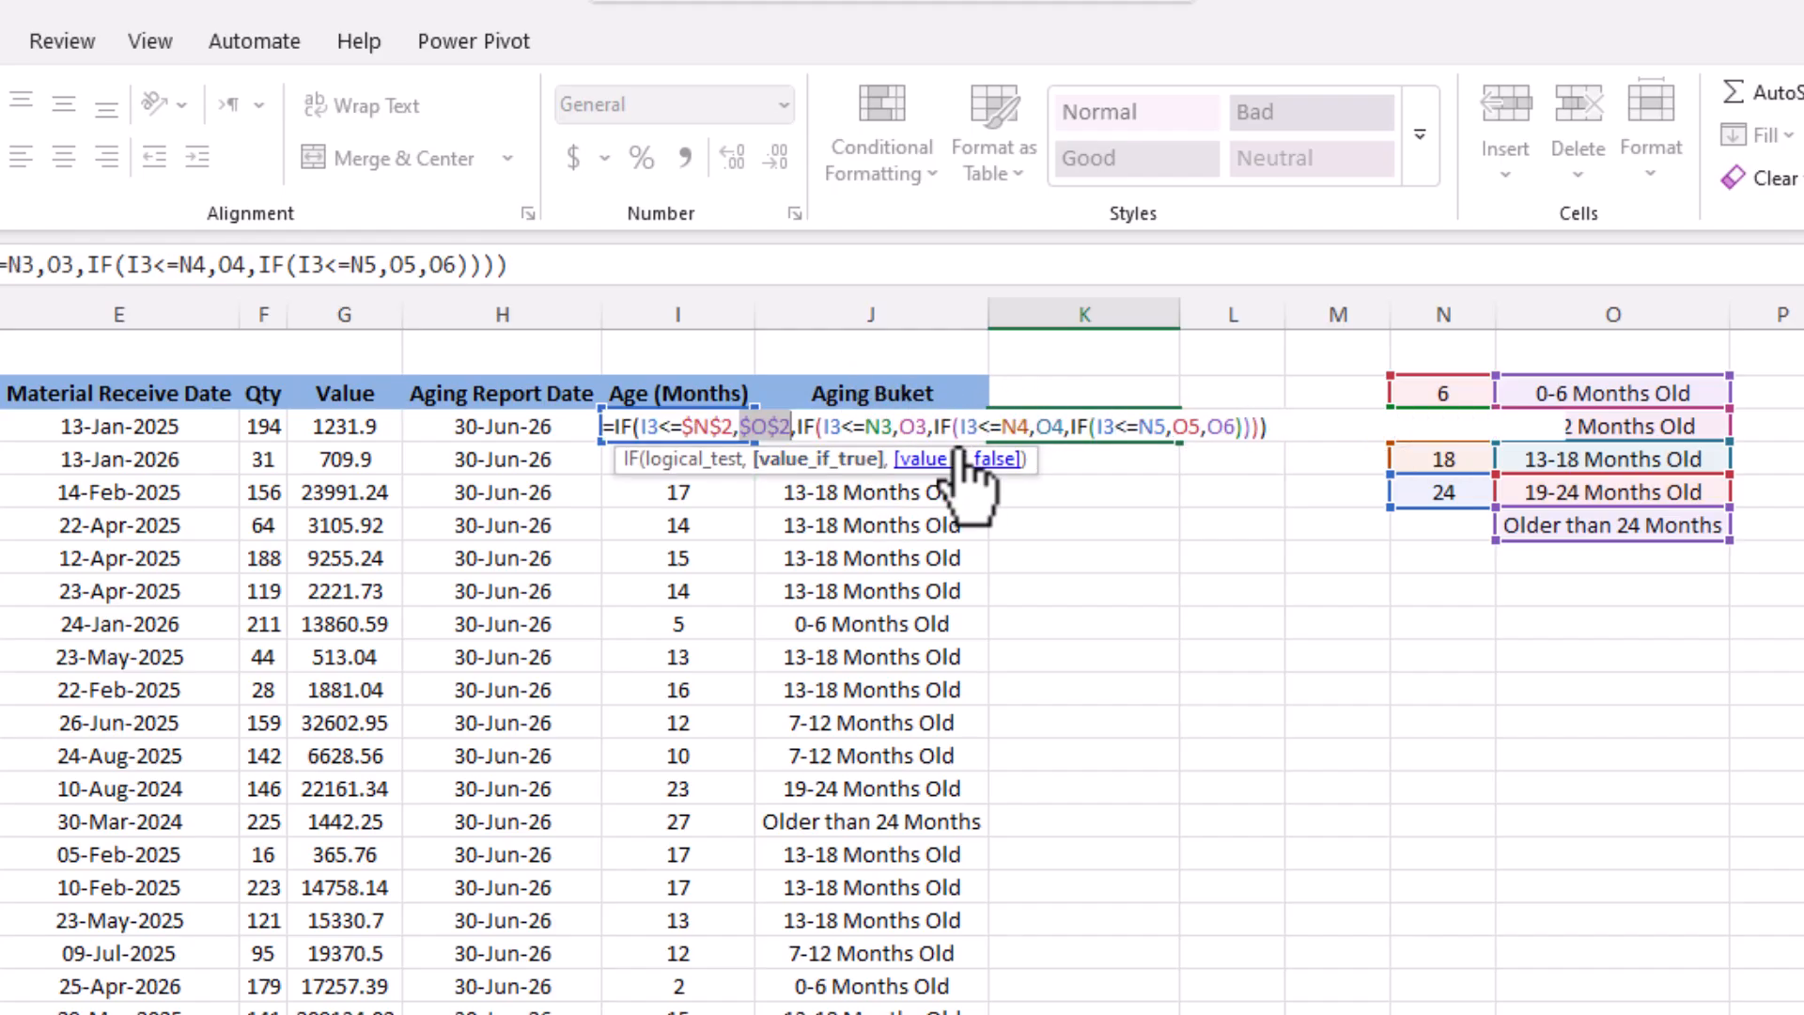
left_click(879, 425)
key("F4")
left_click(937, 426)
key("F4")
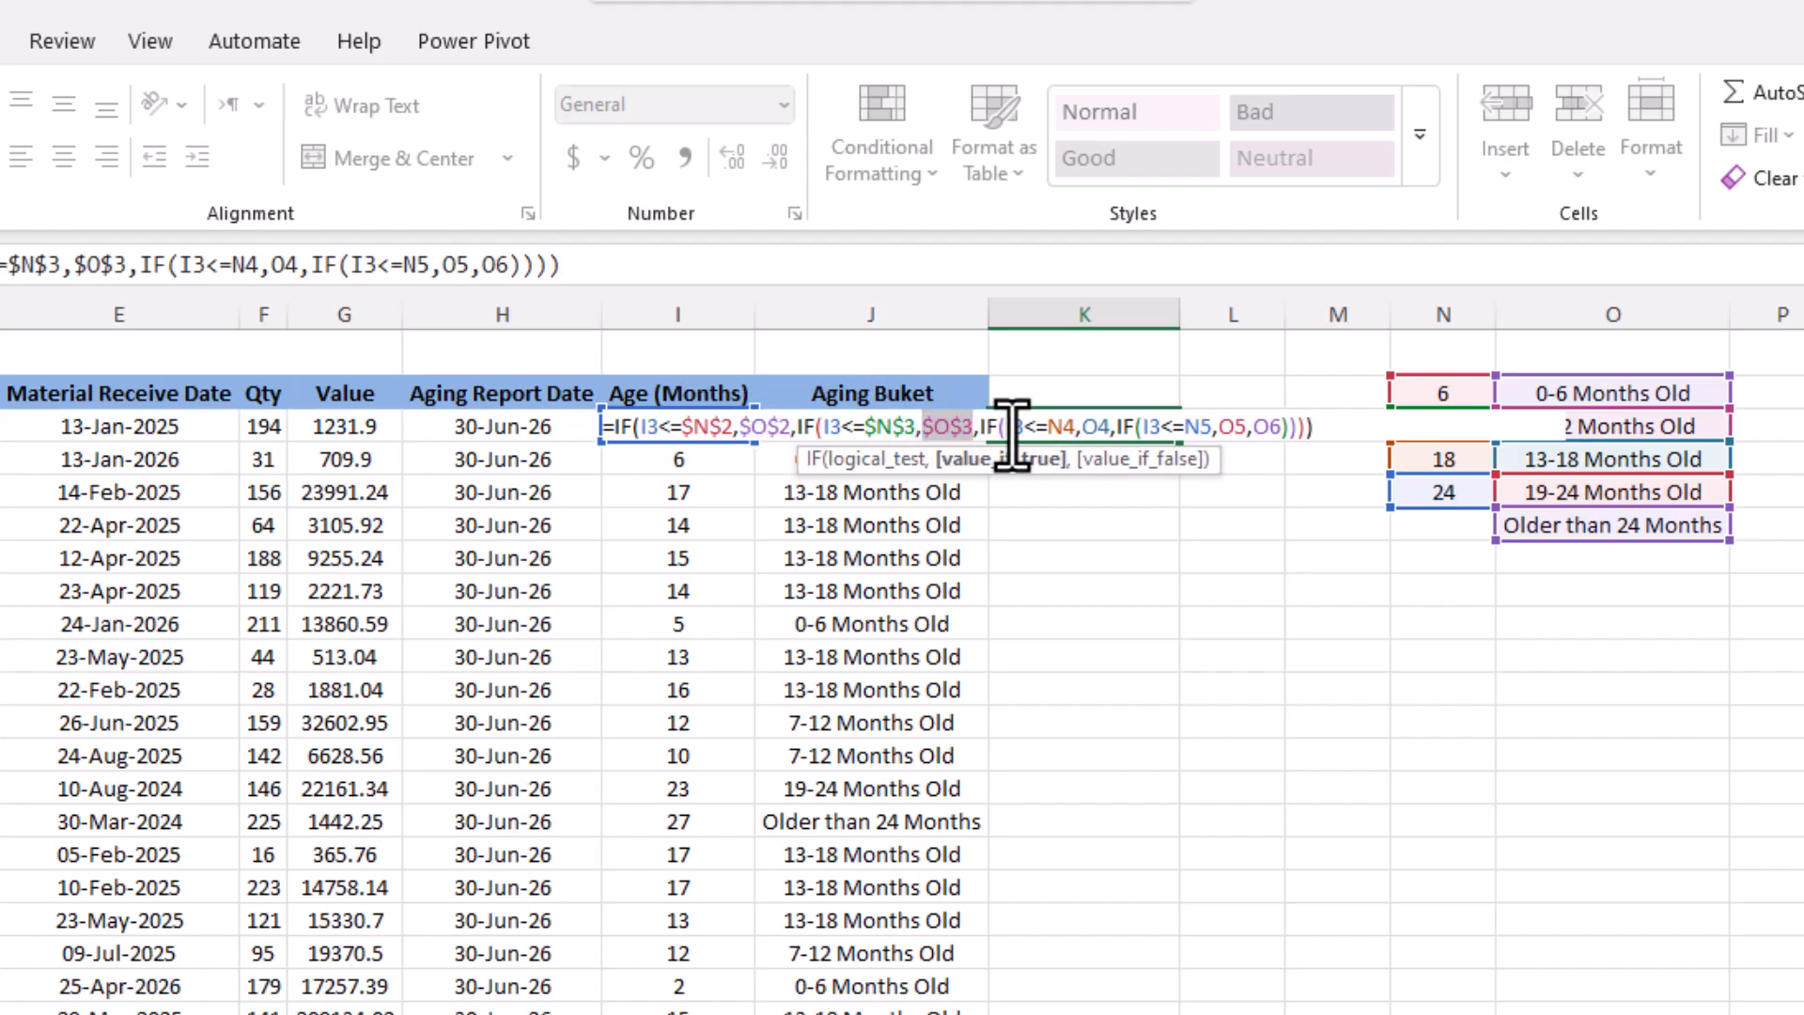
- Make the remaining bucket references in K3's formula absolute as $N$4, $O$4, $N$5, $O$5 and $O$6
left_click(1097, 426)
key("F4")
left_click(1120, 425)
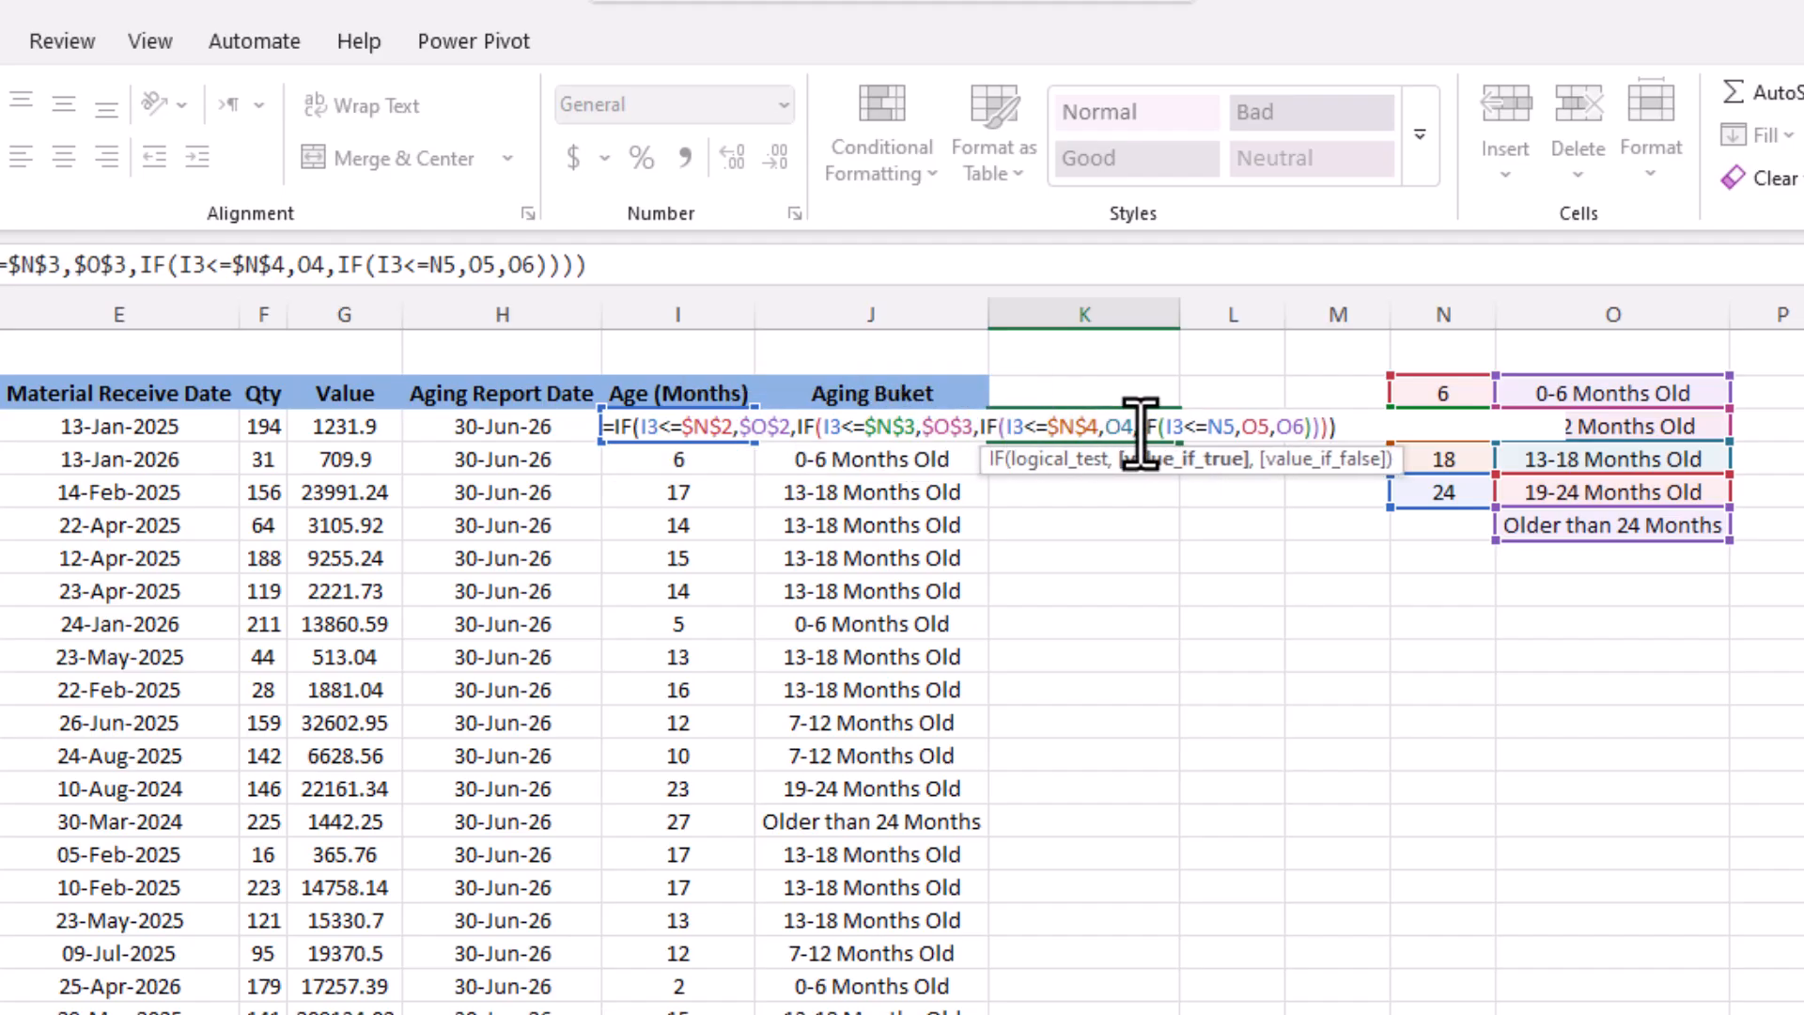
key("F4")
left_click(1240, 425)
key("F4")
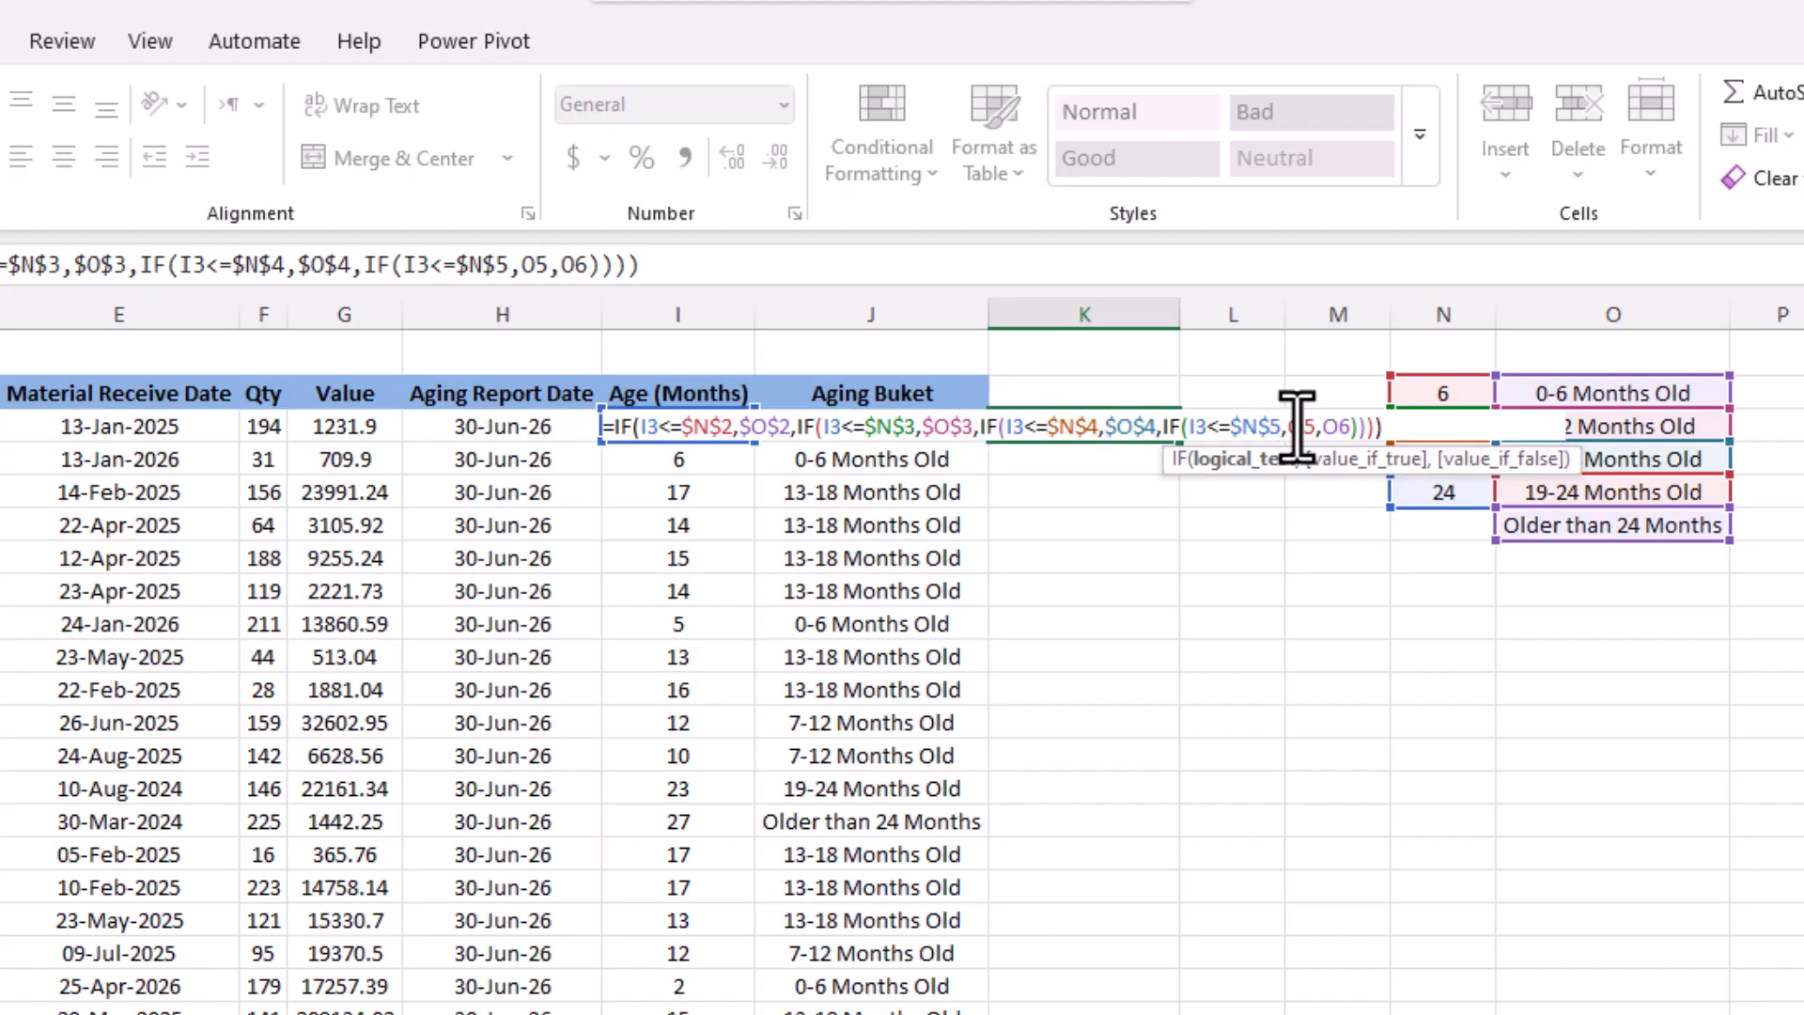
left_click(1297, 425)
key("F4")
left_click(1361, 426)
key("F4")
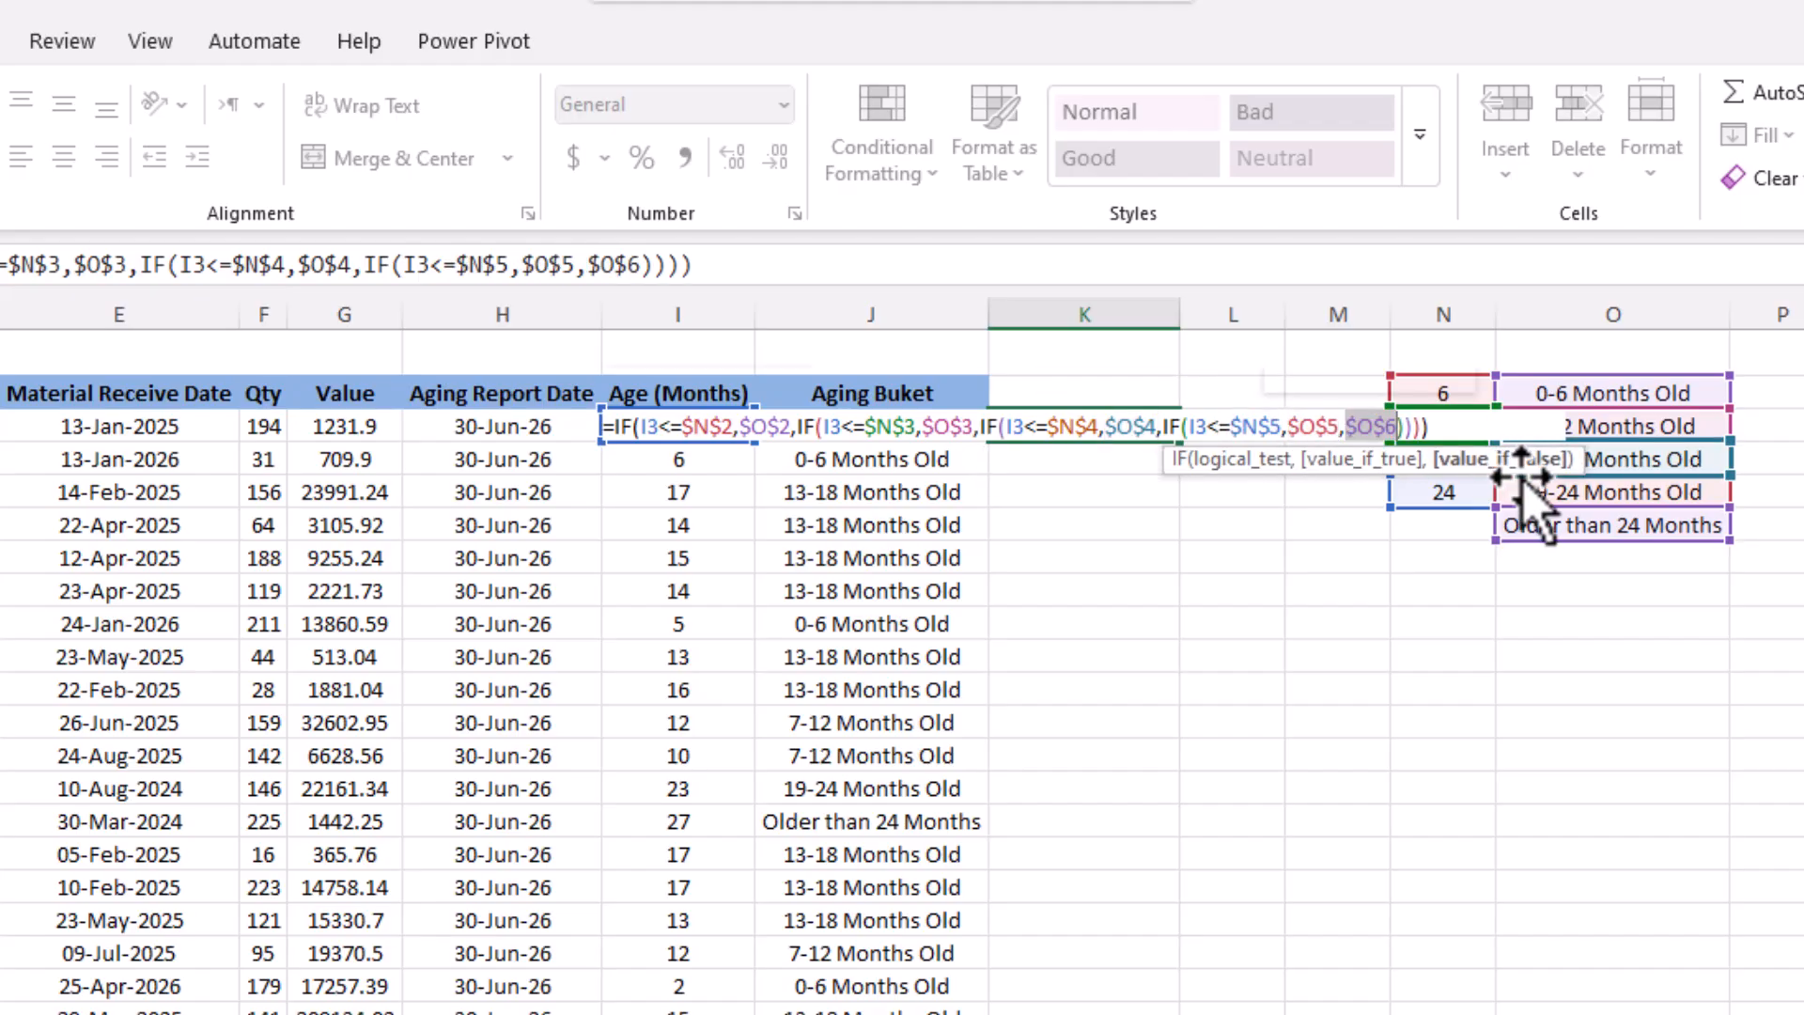
key("Return")
- Fill the K3 IF formula down column K and fit the column width to the longest label
left_click(1107, 426)
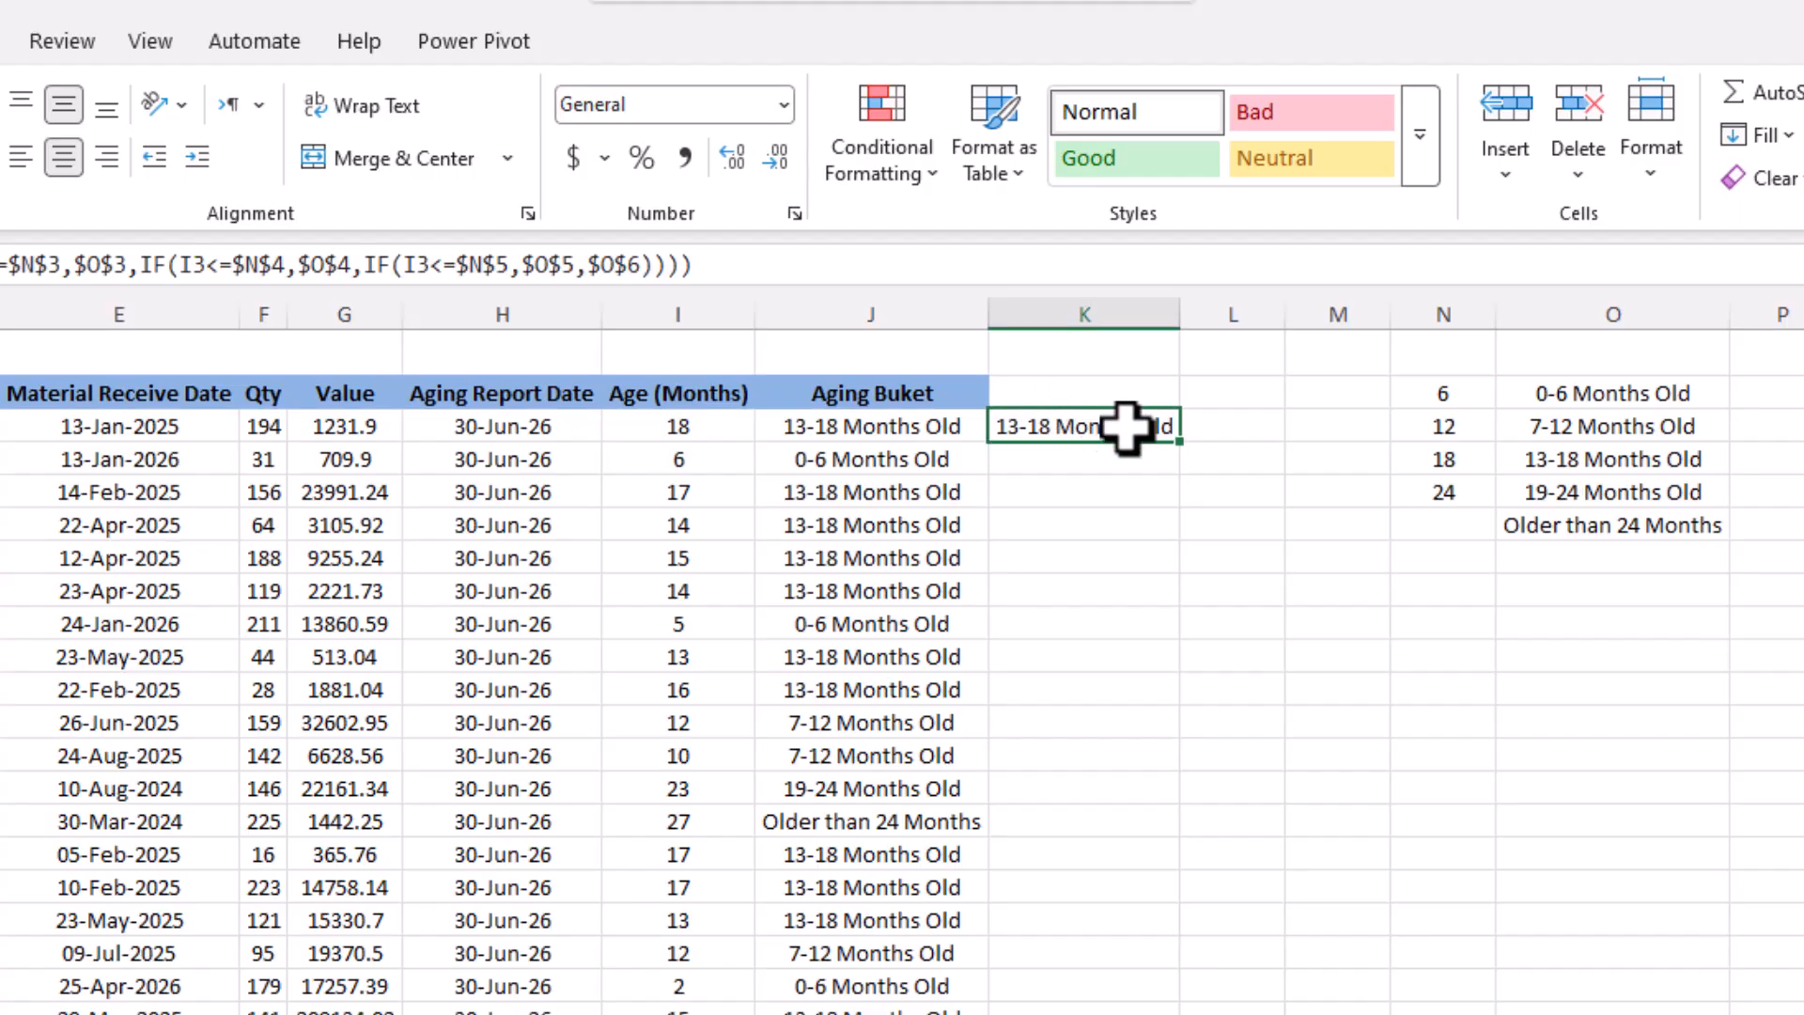
double_click(1178, 445)
double_click(1180, 315)
left_click(1060, 690)
- Compare the nested IF formulas and buckets in column K with the XLOOKUP ones in column J
left_click(268, 355)
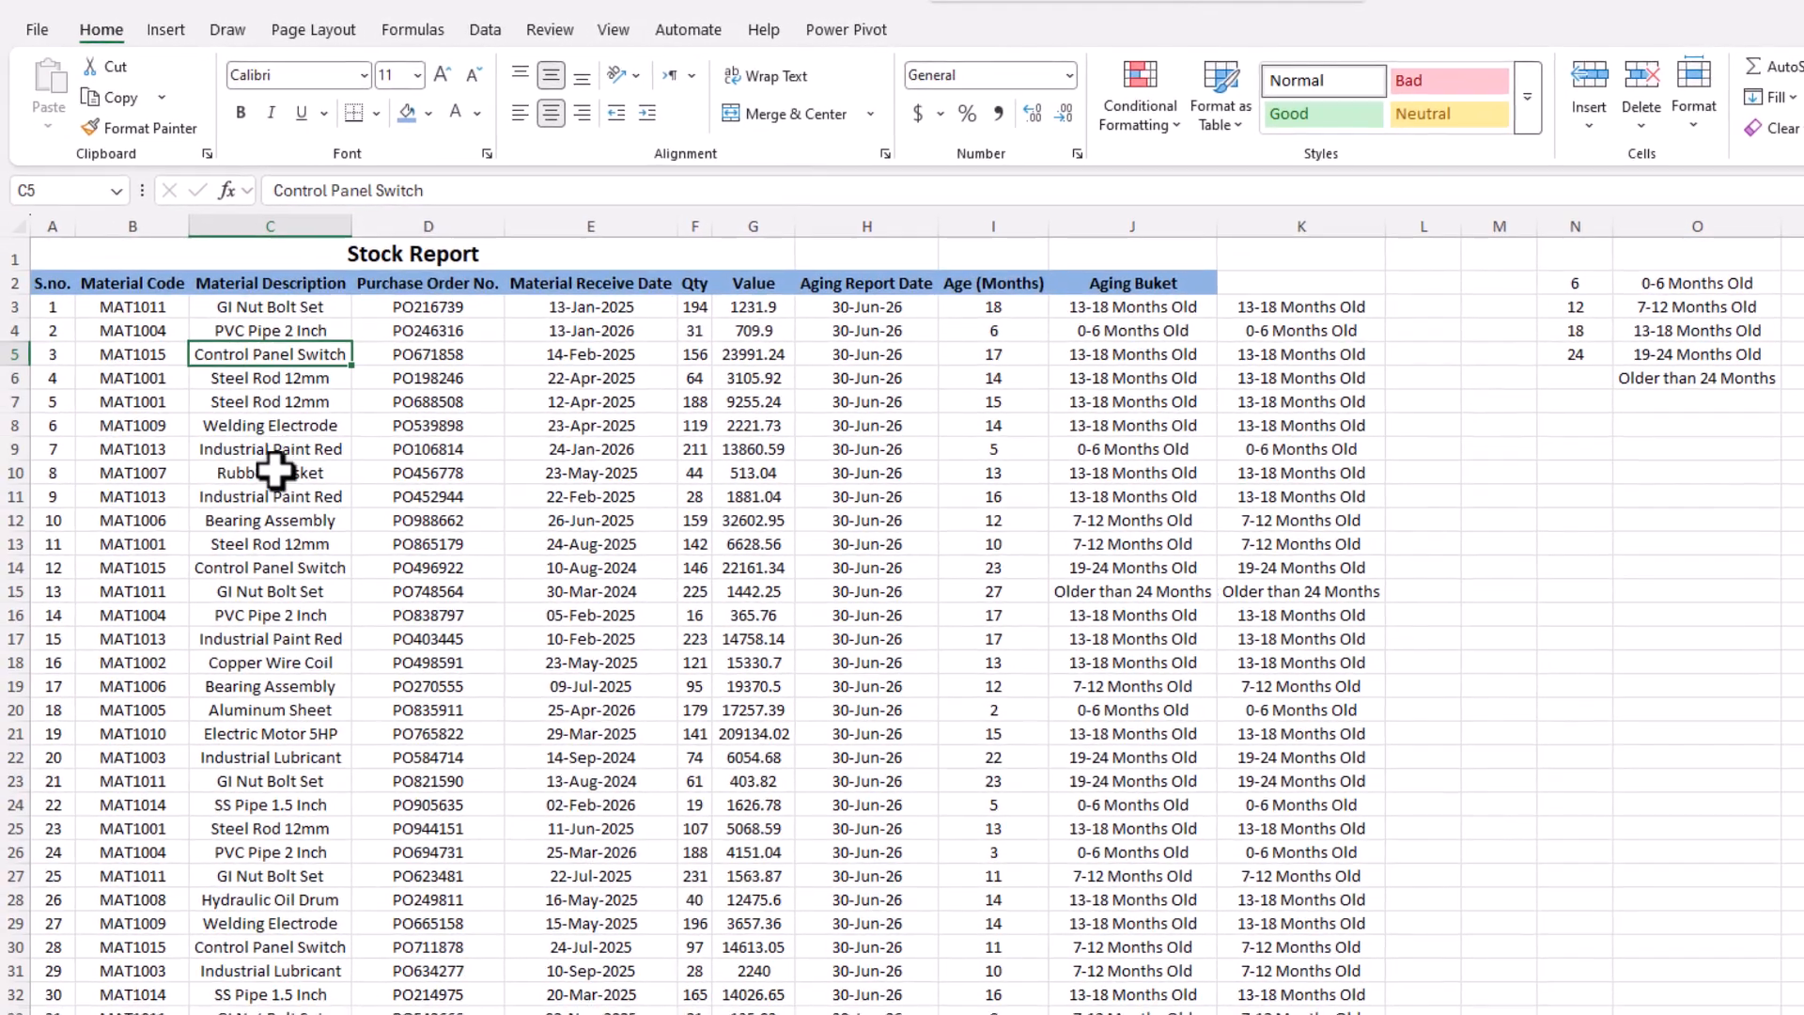
left_click_drag(269, 354, 269, 634)
left_click_drag(1295, 357, 1151, 376)
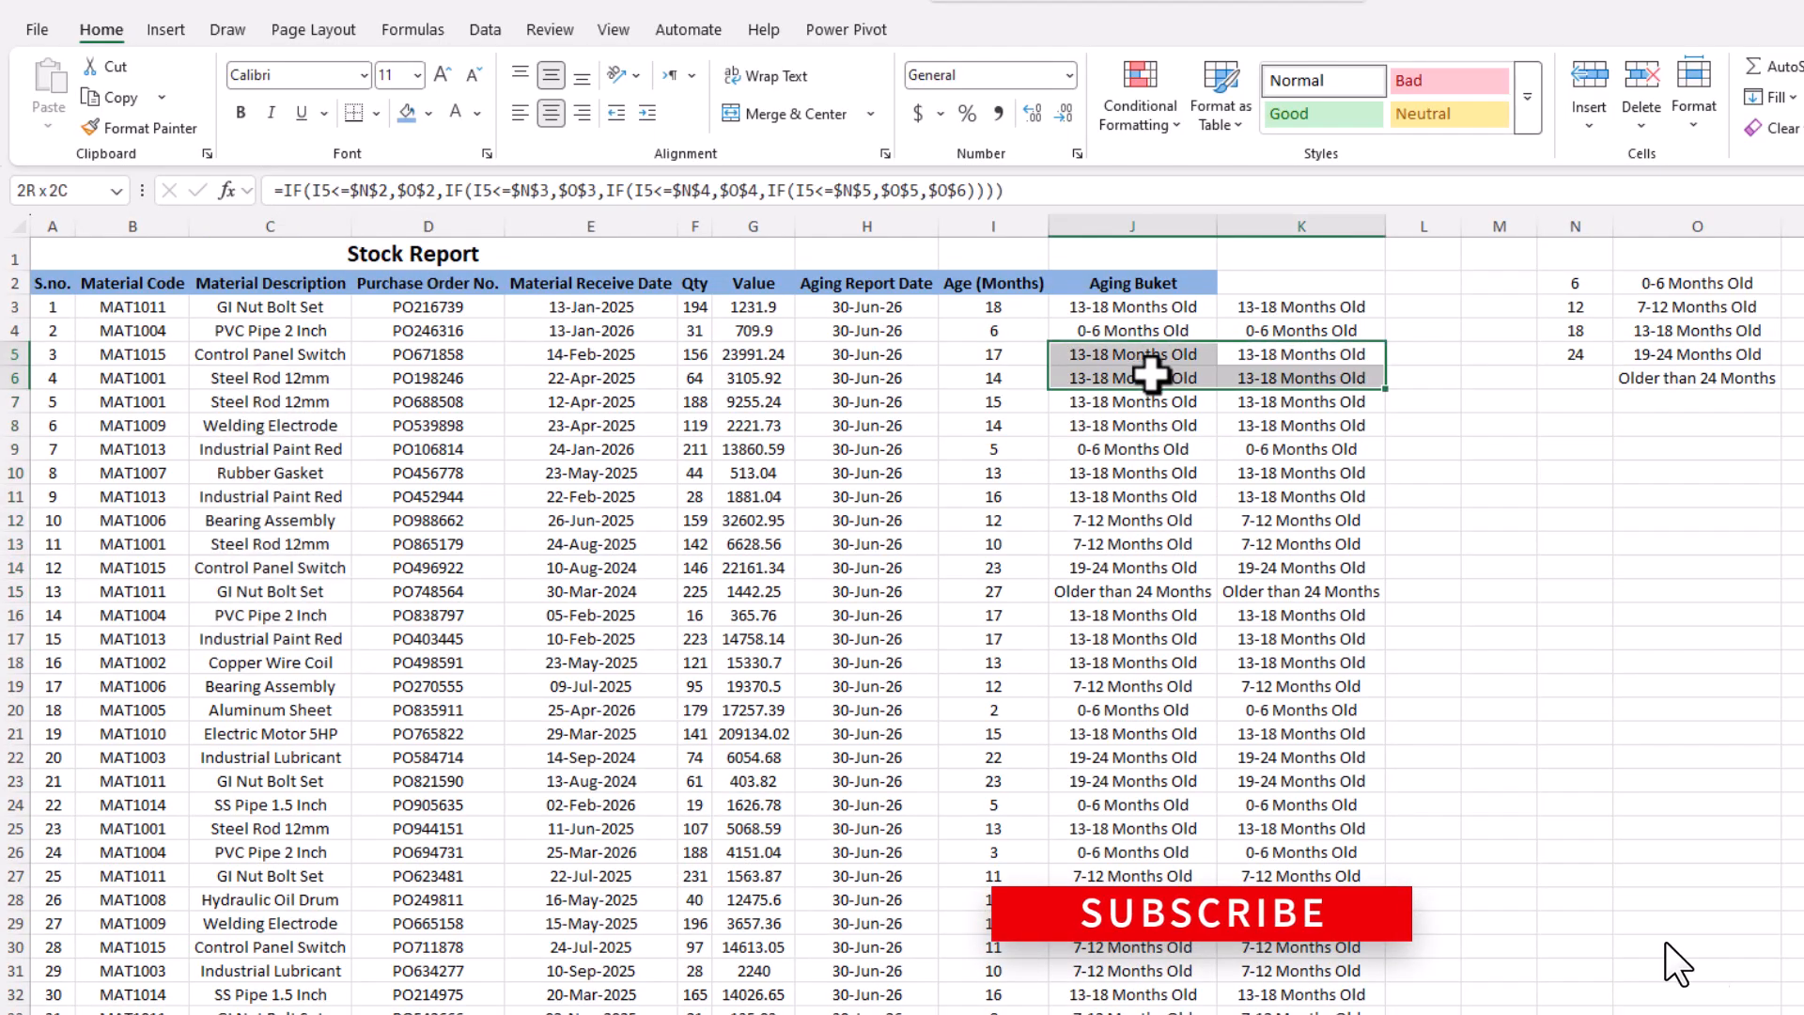
left_click(1265, 314)
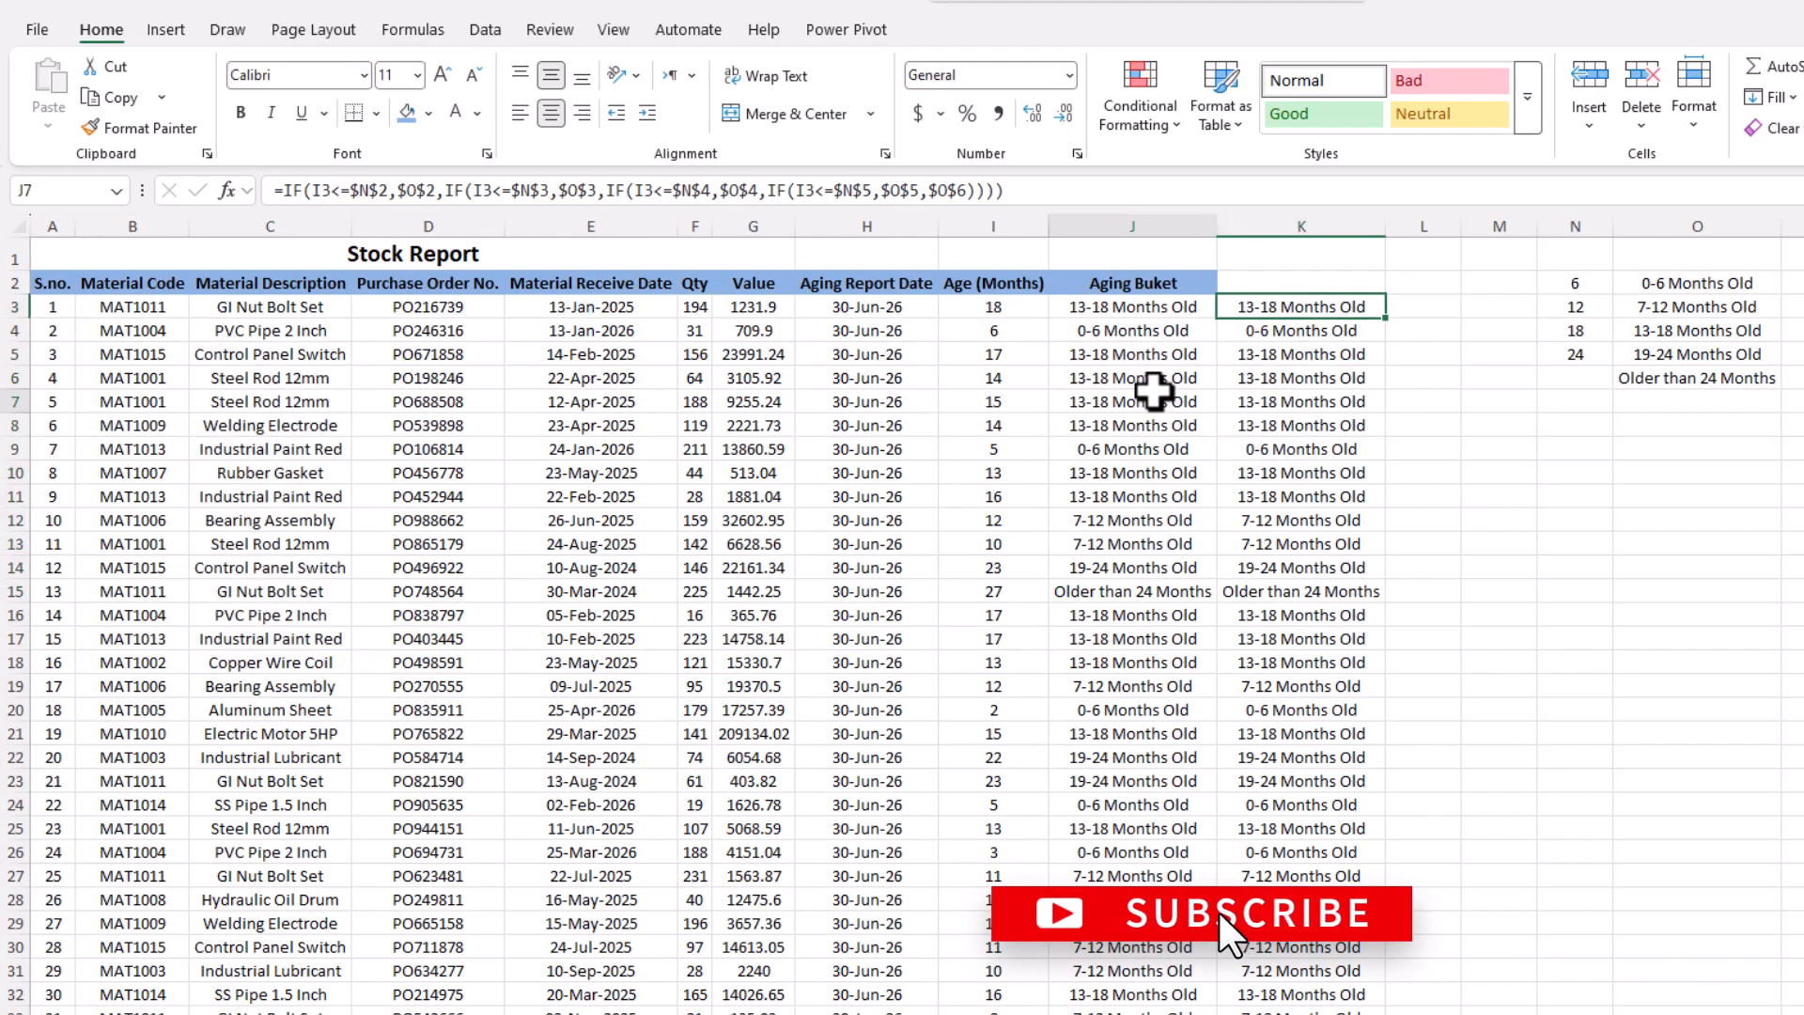
left_click(1154, 395)
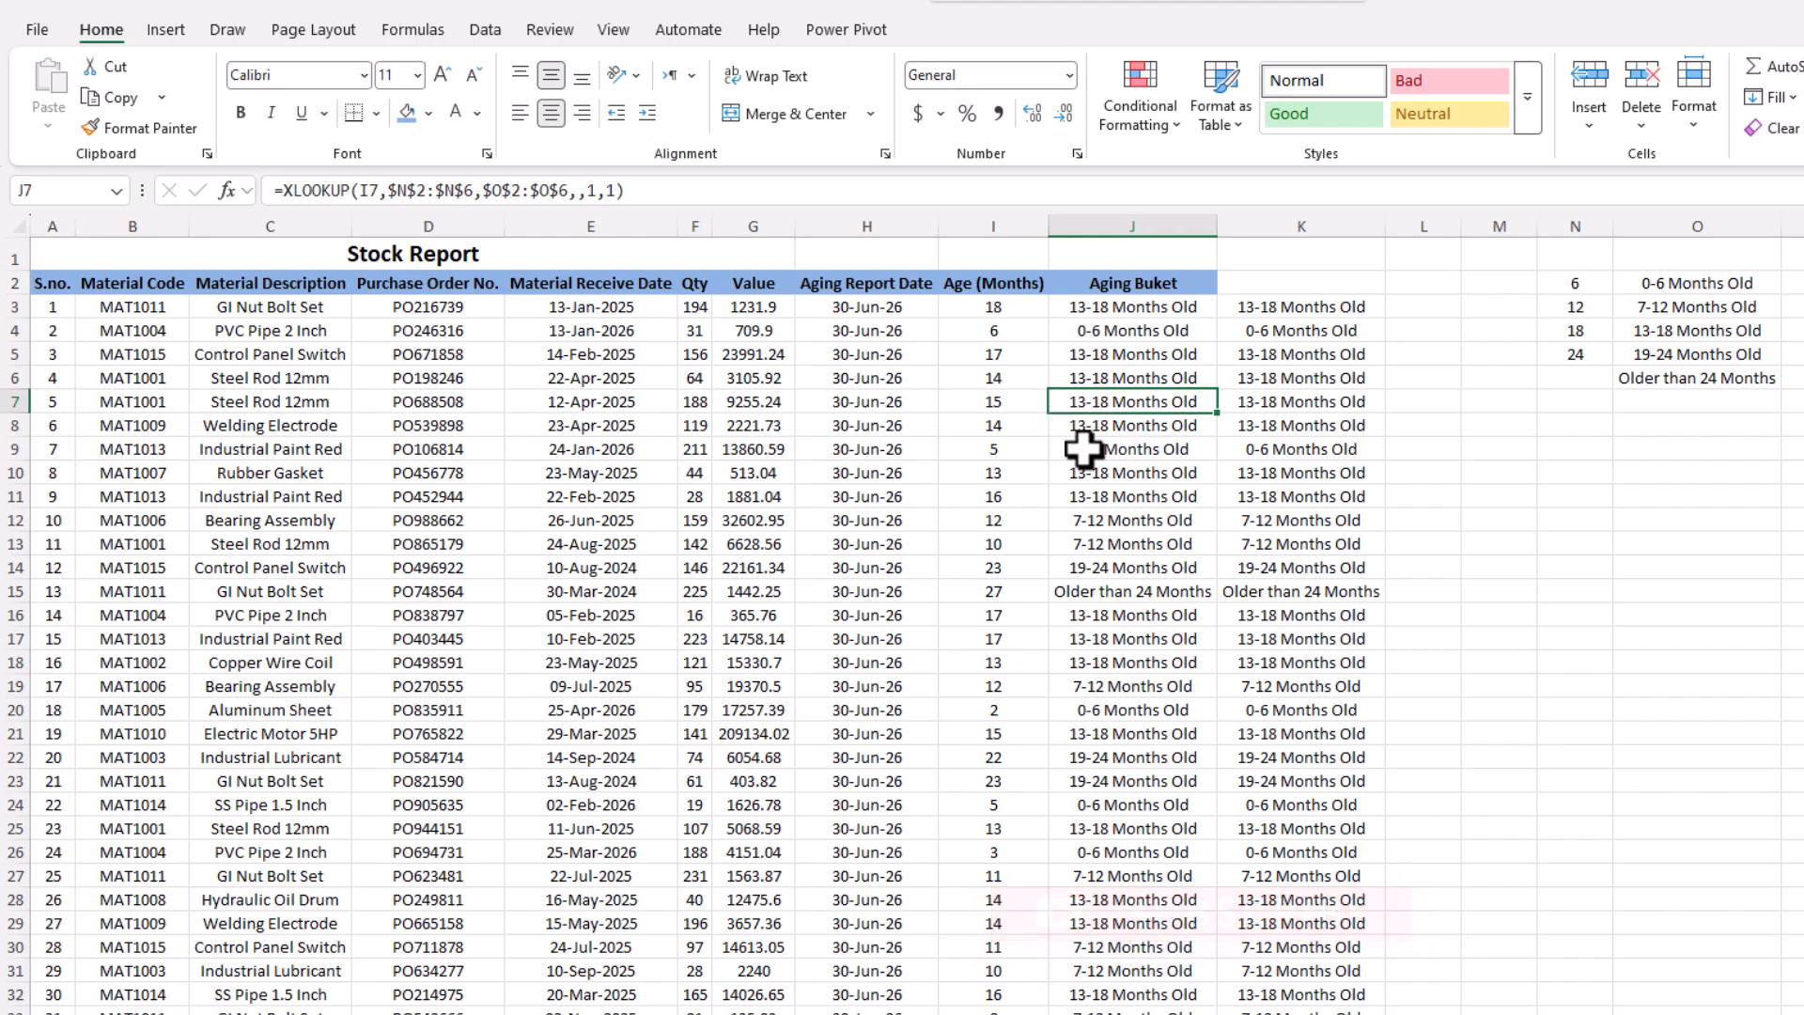
- Clear all the nested IF formulas from column K
left_click_drag(1127, 499, 1320, 639)
left_click(1321, 717)
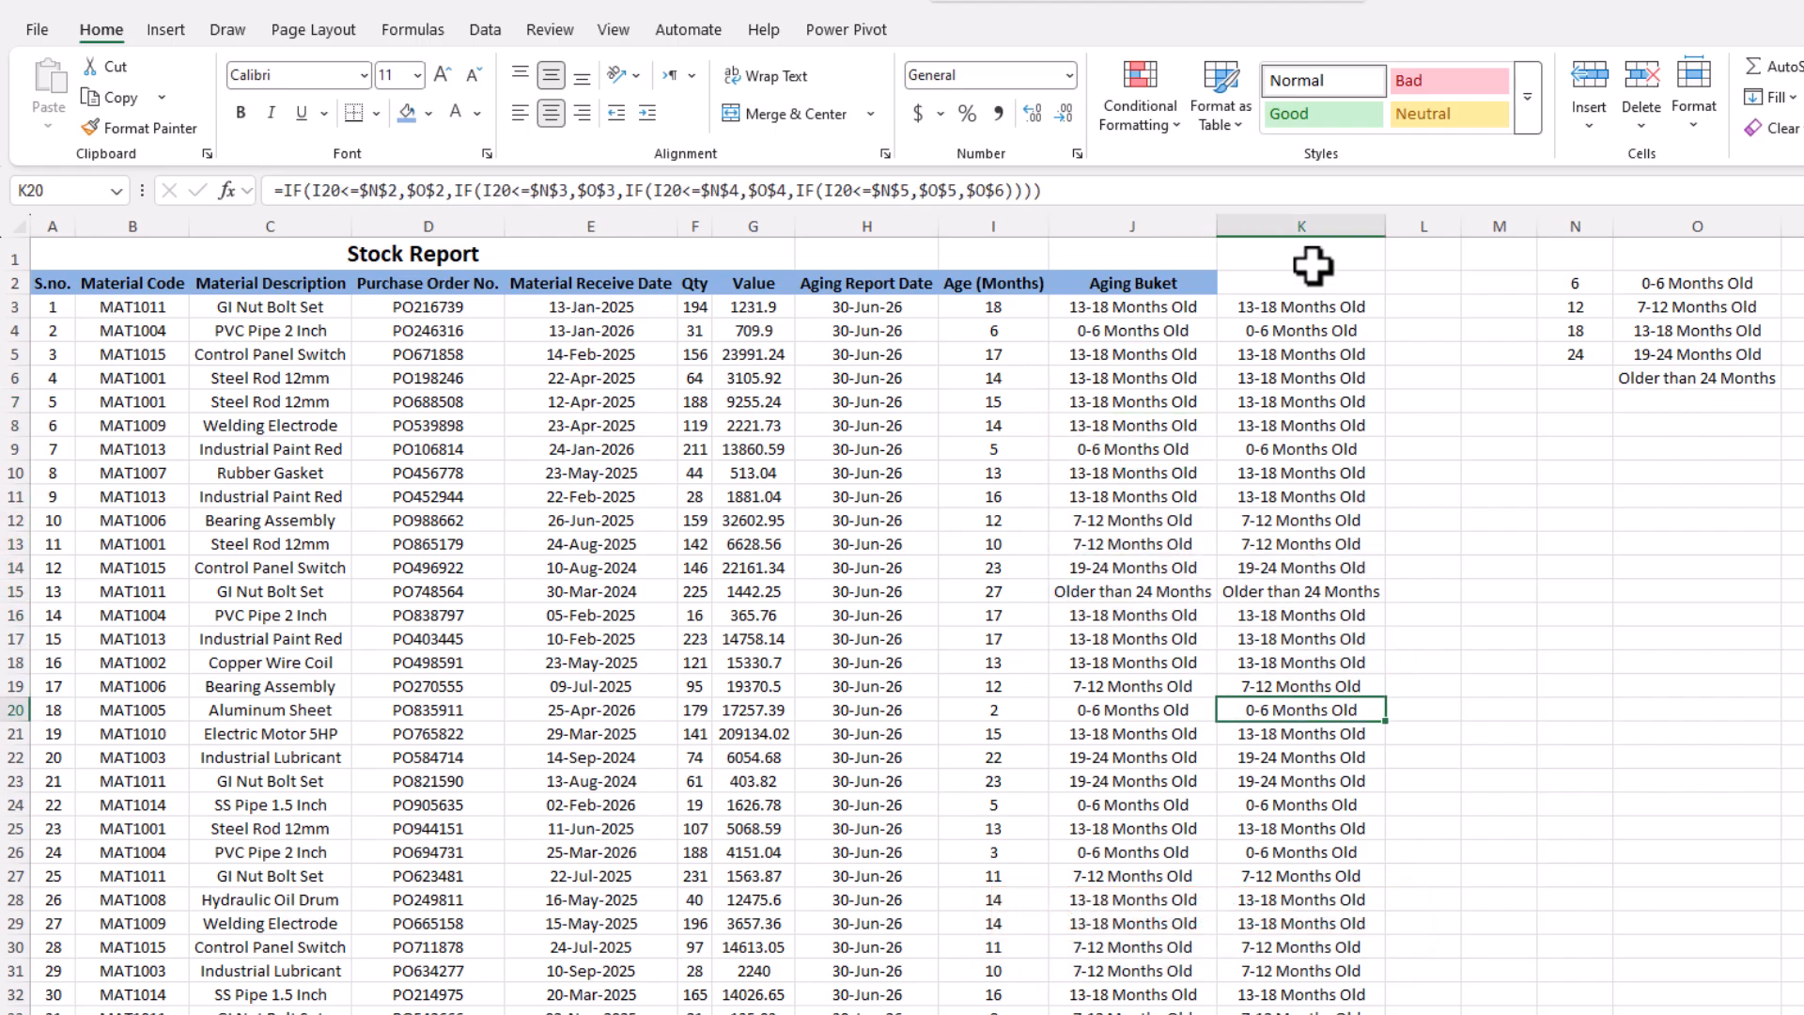
left_click(1302, 218)
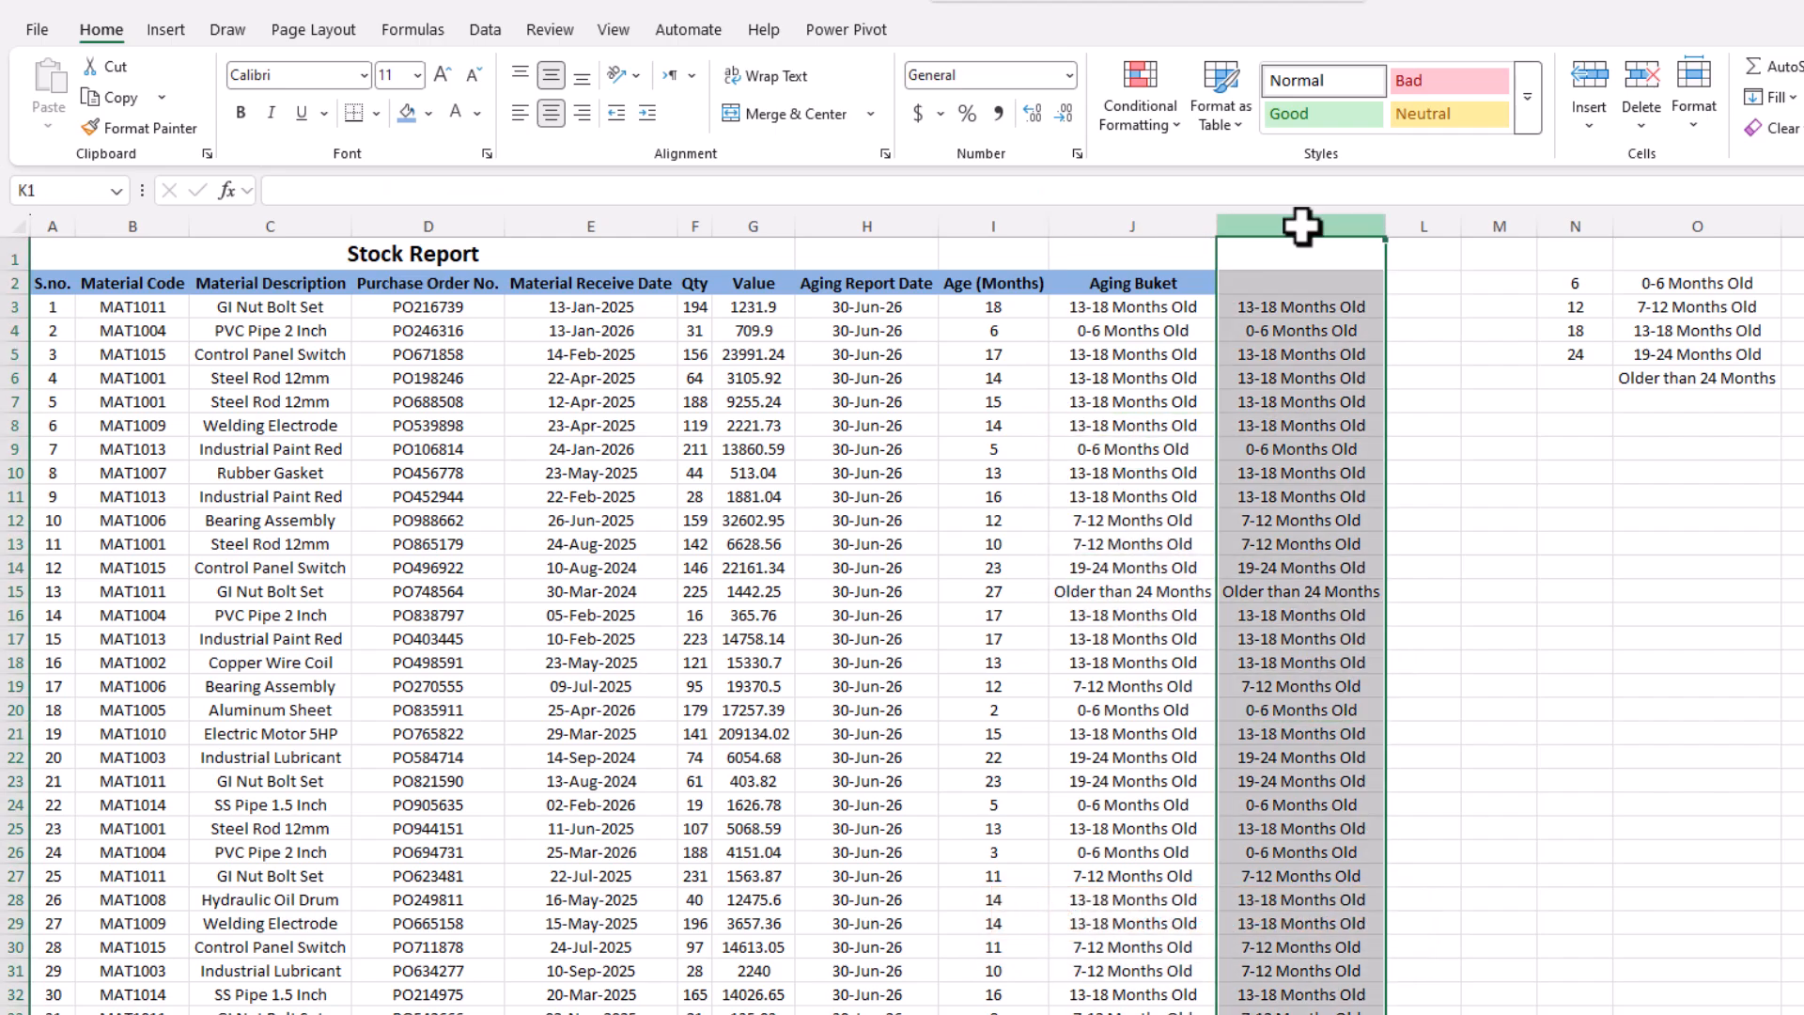
key("Delete")
left_click(1320, 378)
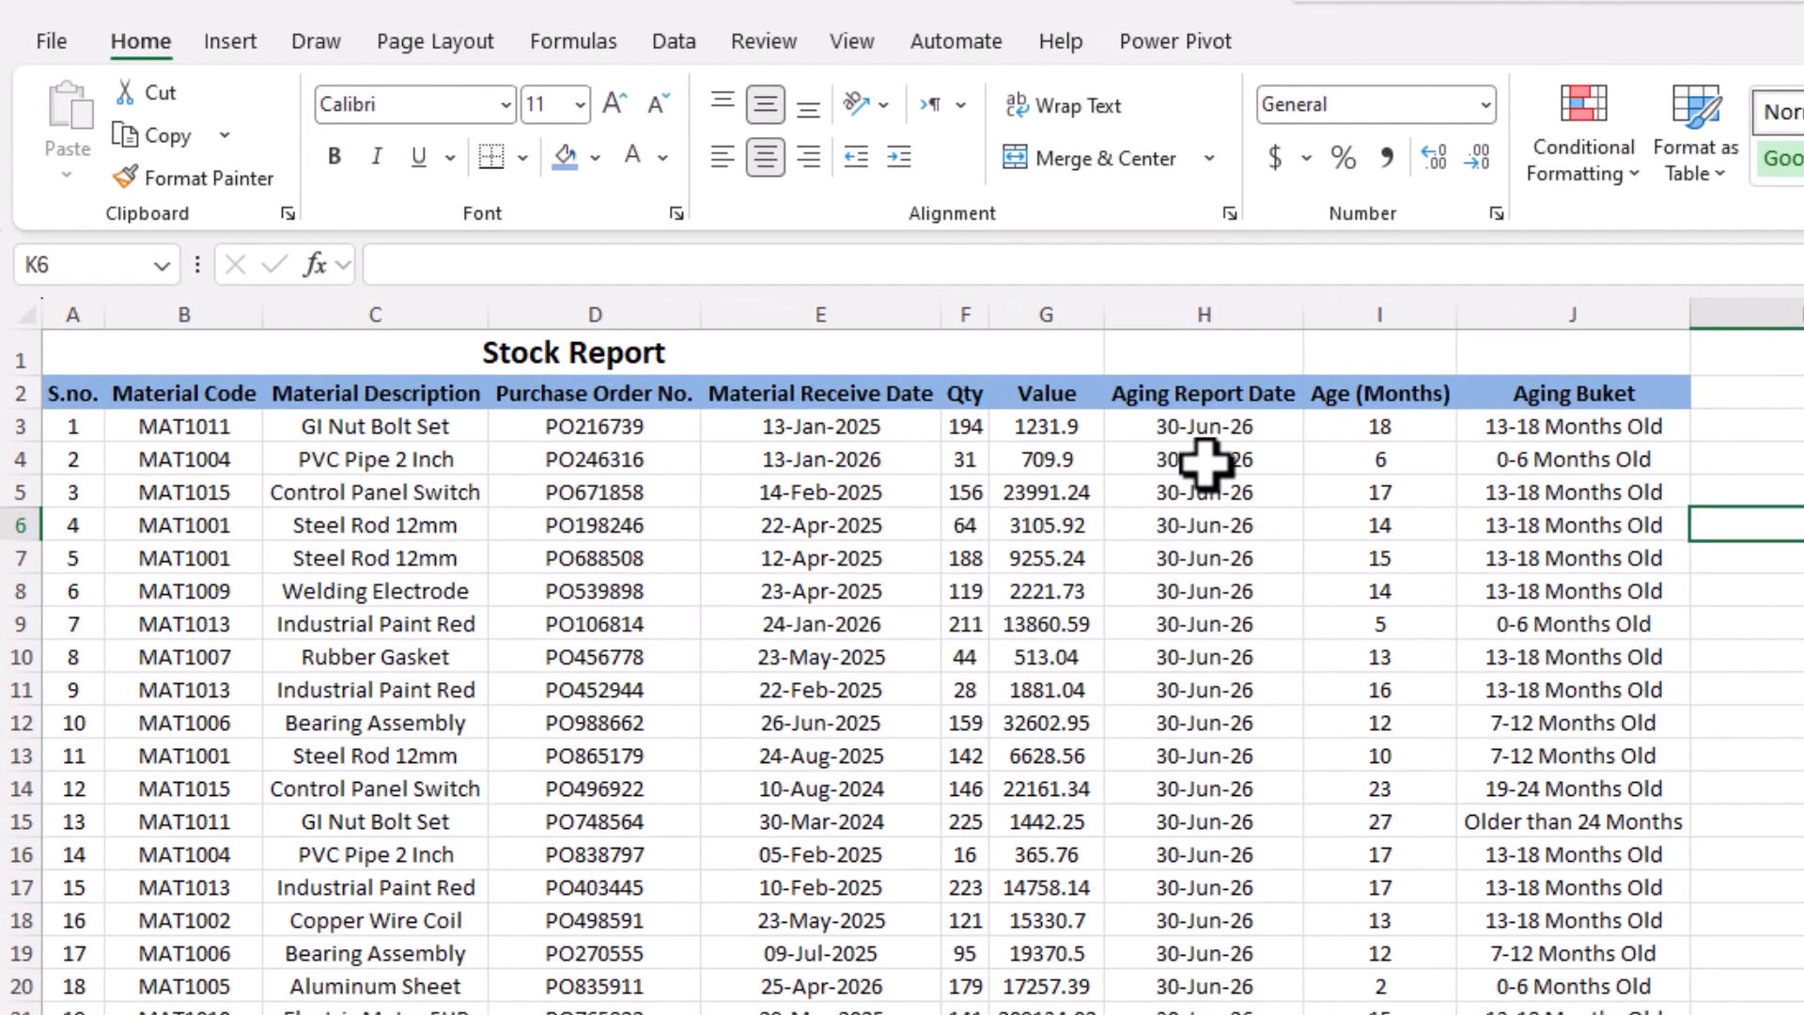
left_click(868, 332)
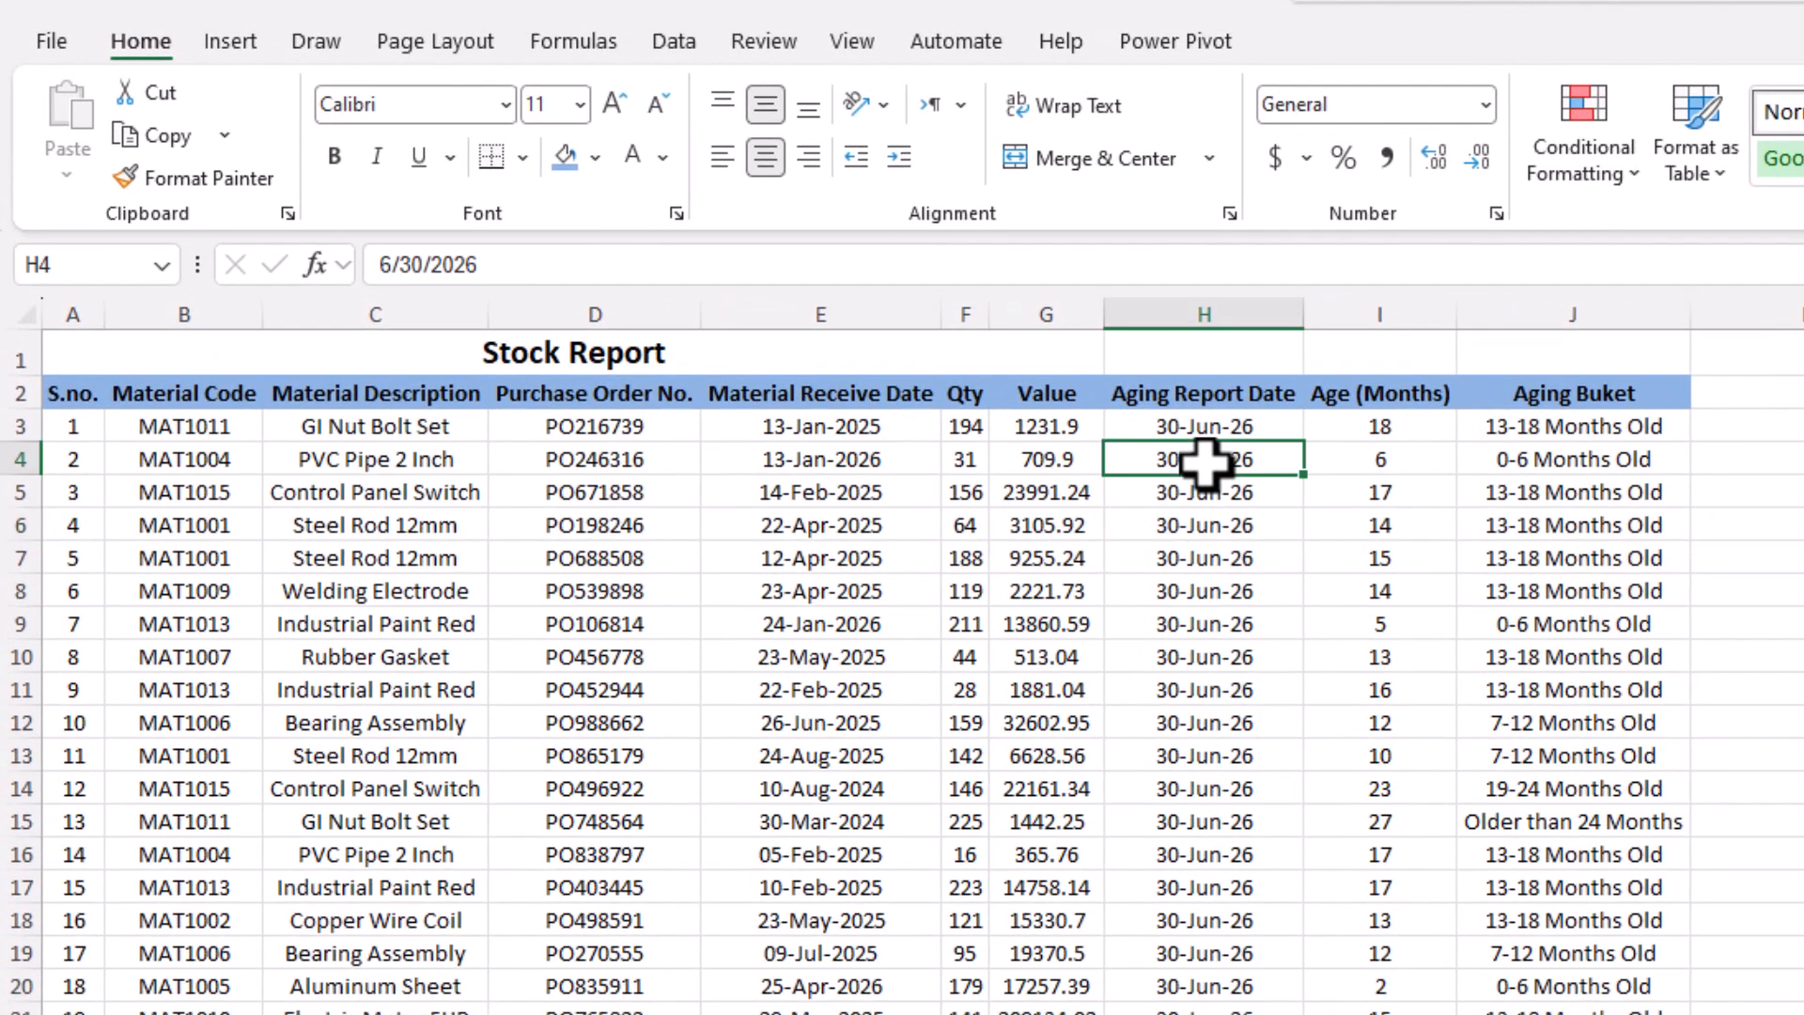
left_click(1222, 557)
left_click(1389, 429)
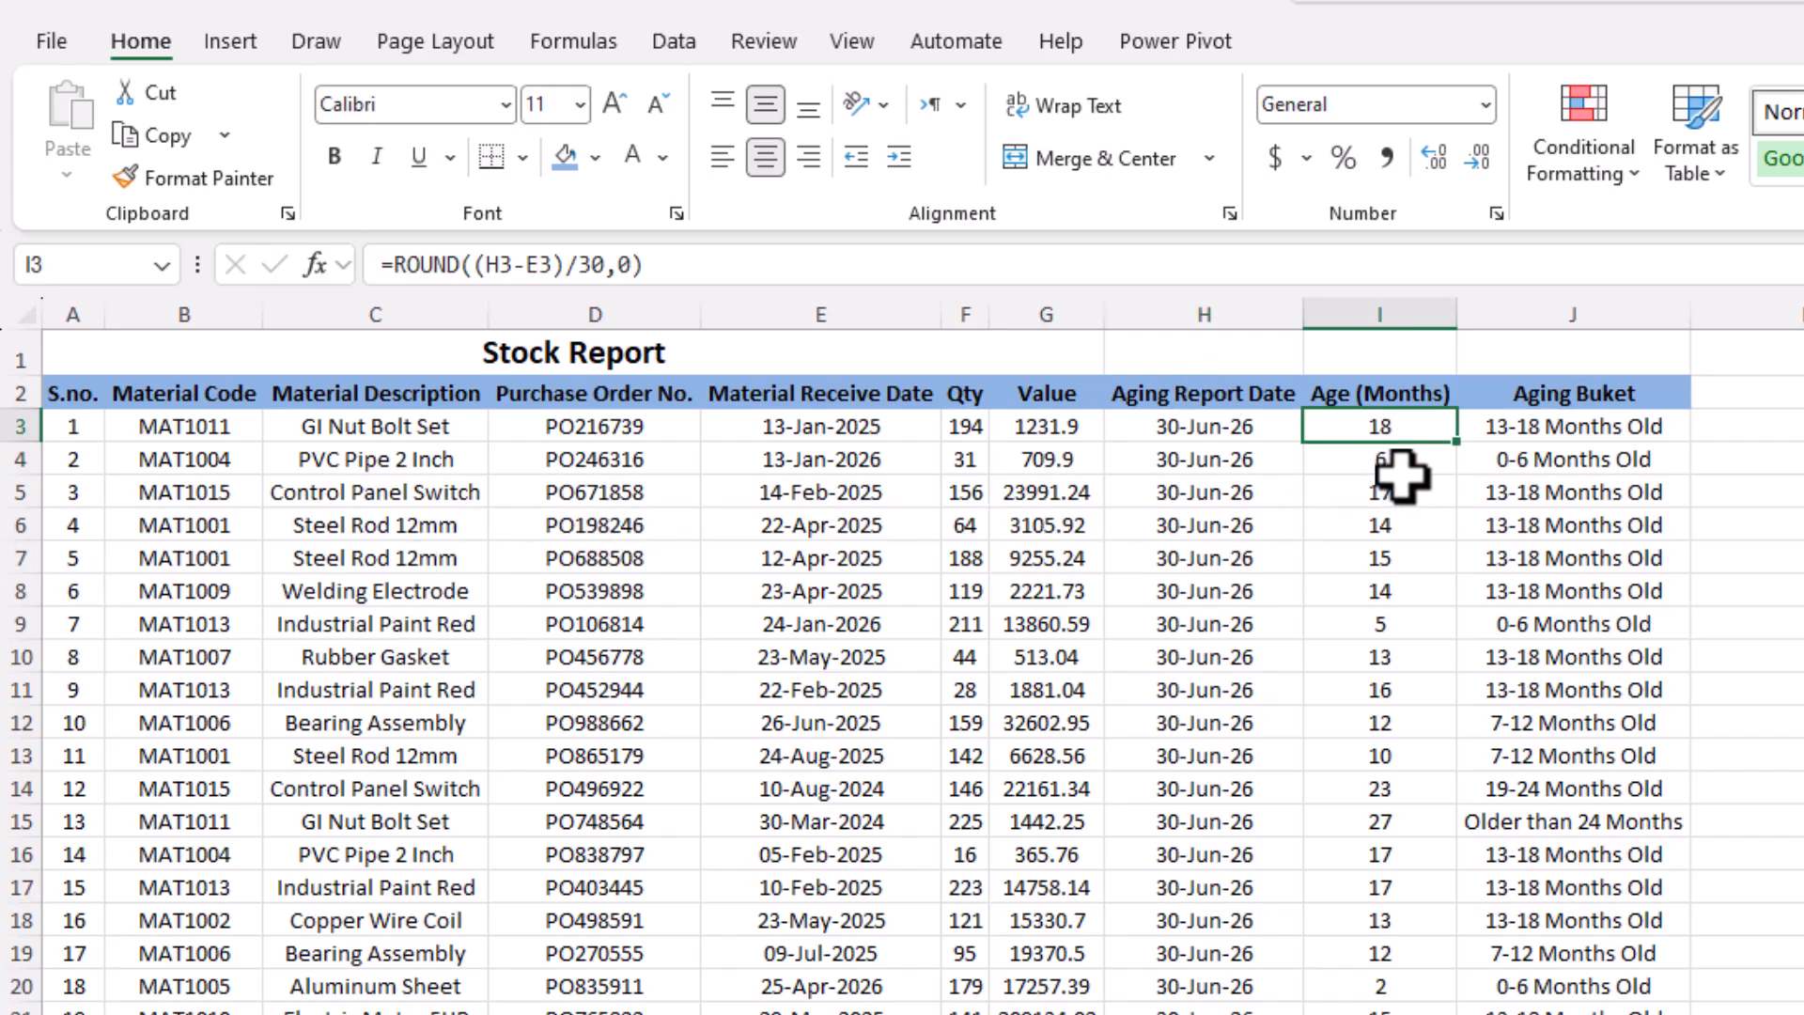
left_click(1598, 429)
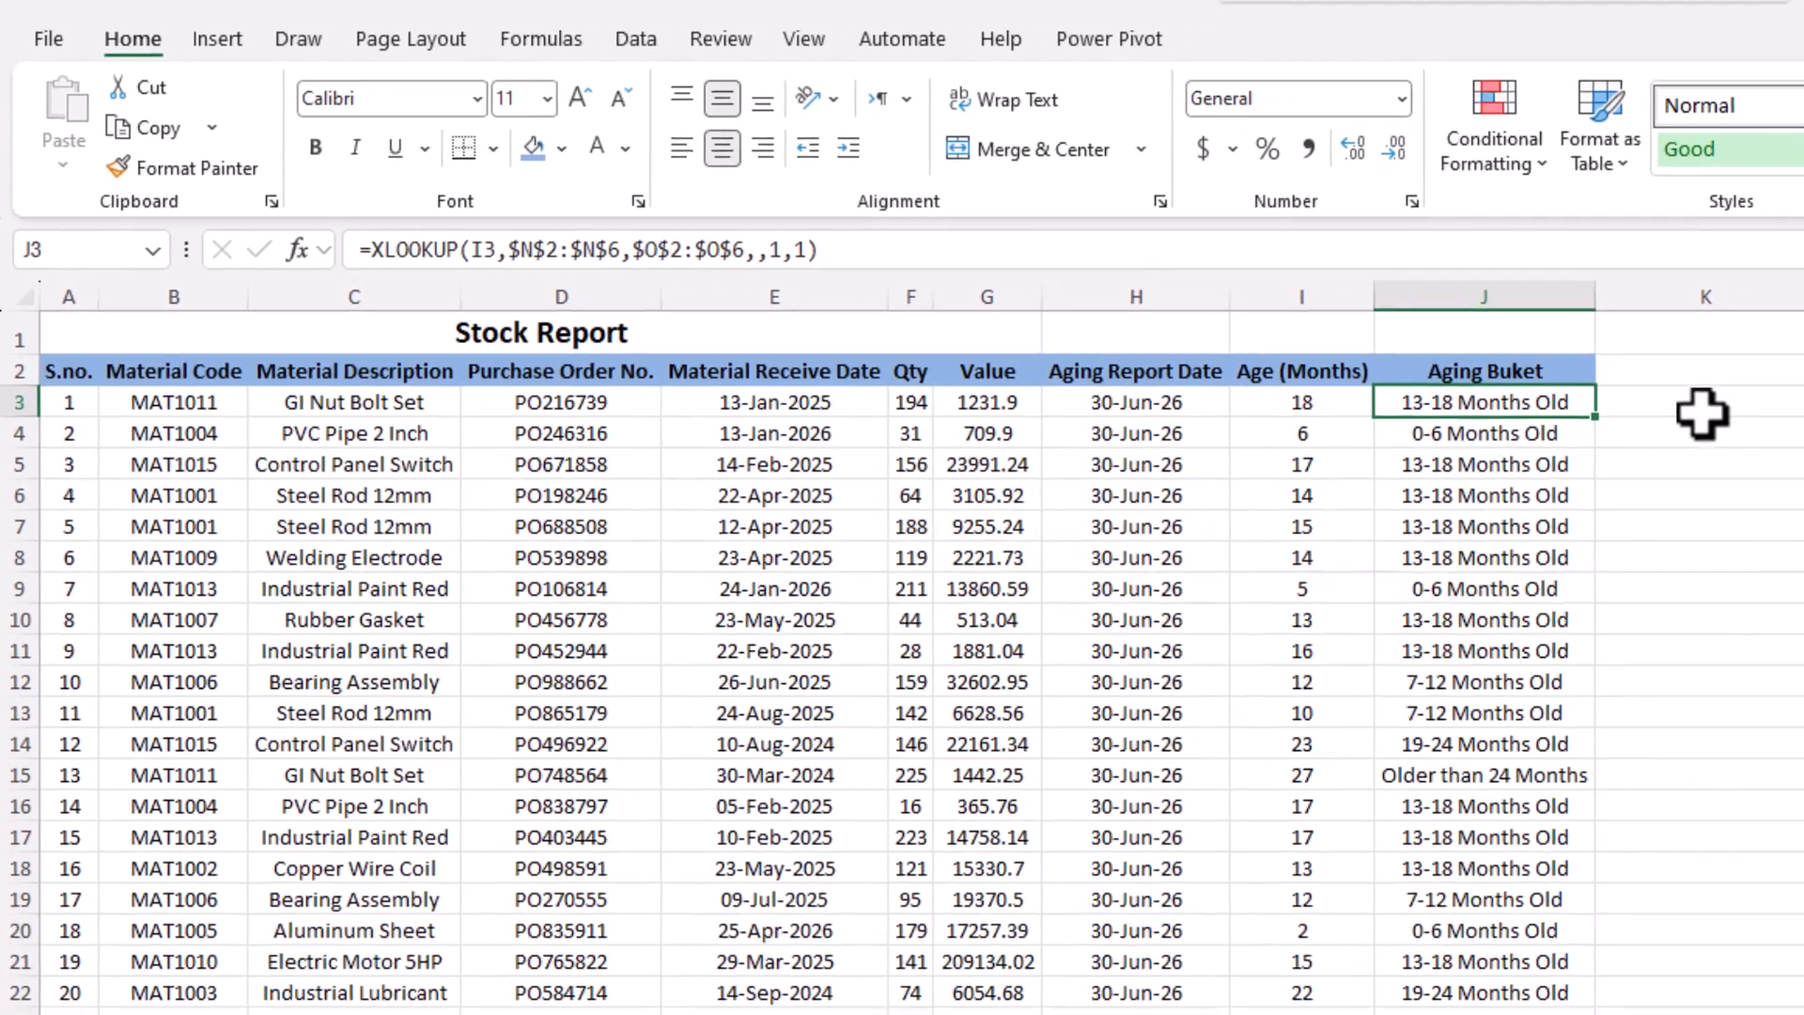
- Add a Provision header in K2 and copy the Aging Buket header's formatting onto it
left_click(1795, 384)
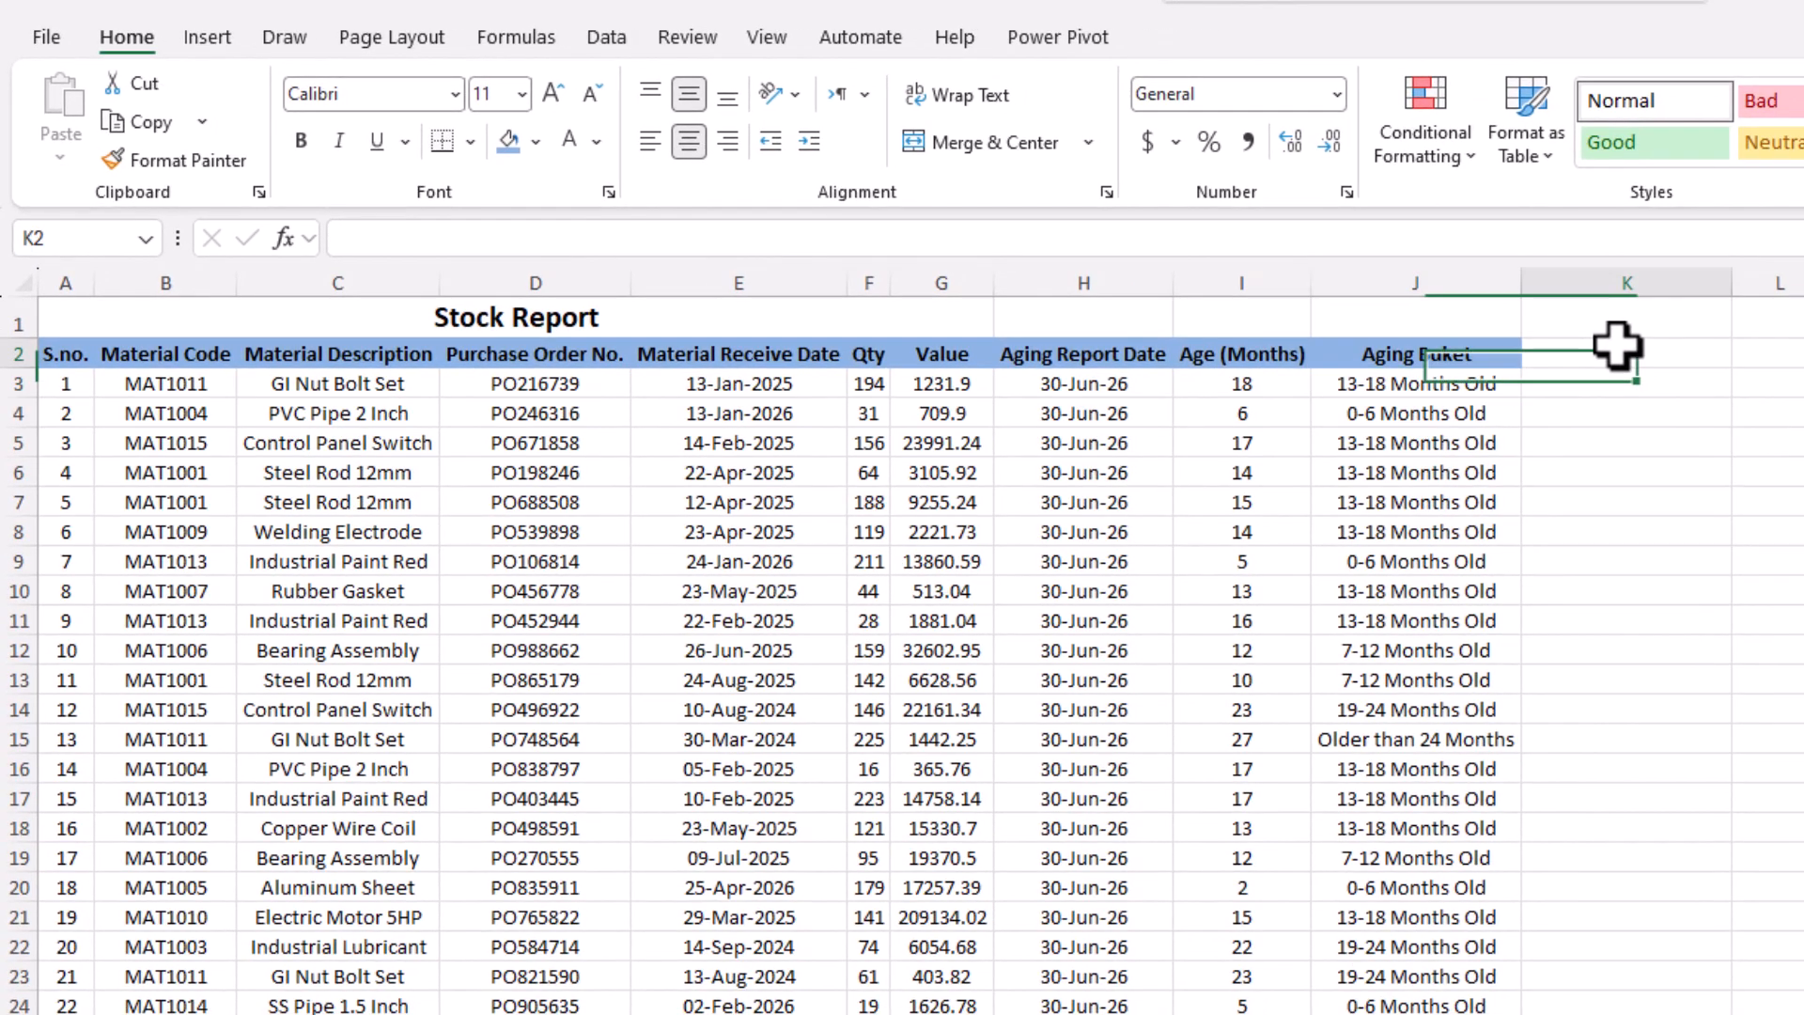
type("Provision")
key("Return")
left_click(1345, 352)
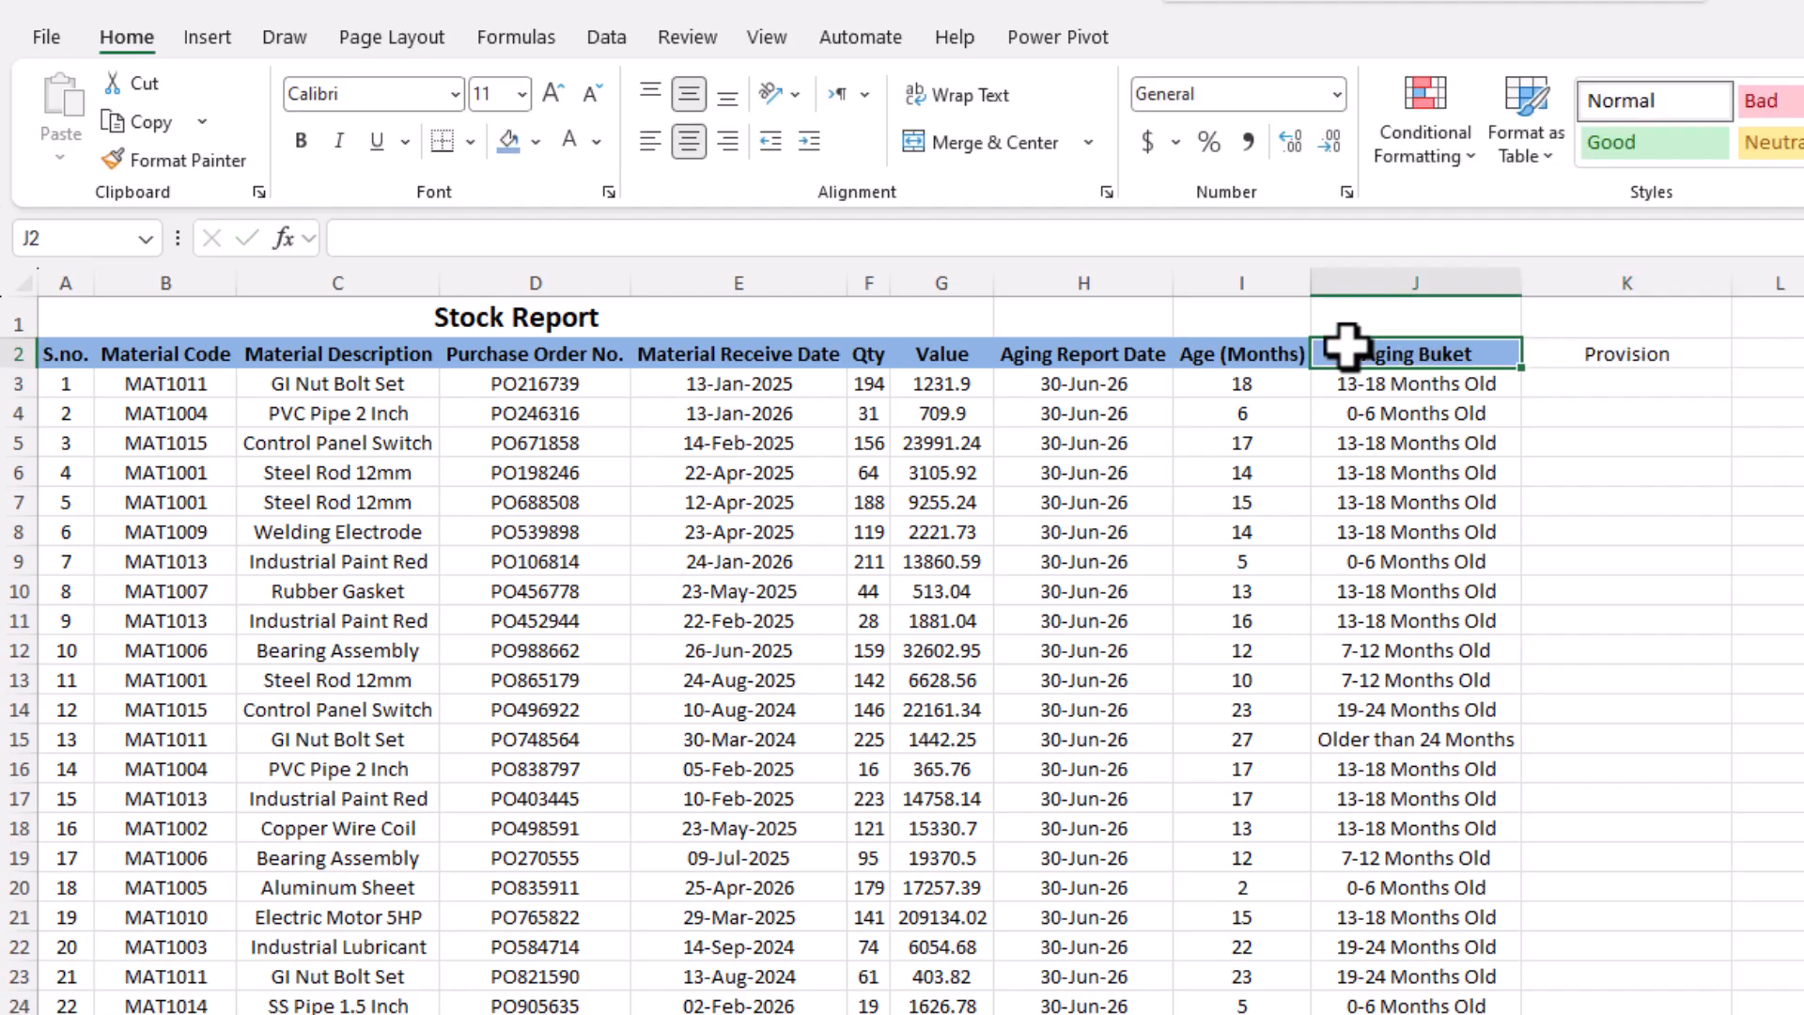
left_click(153, 162)
left_click(1603, 354)
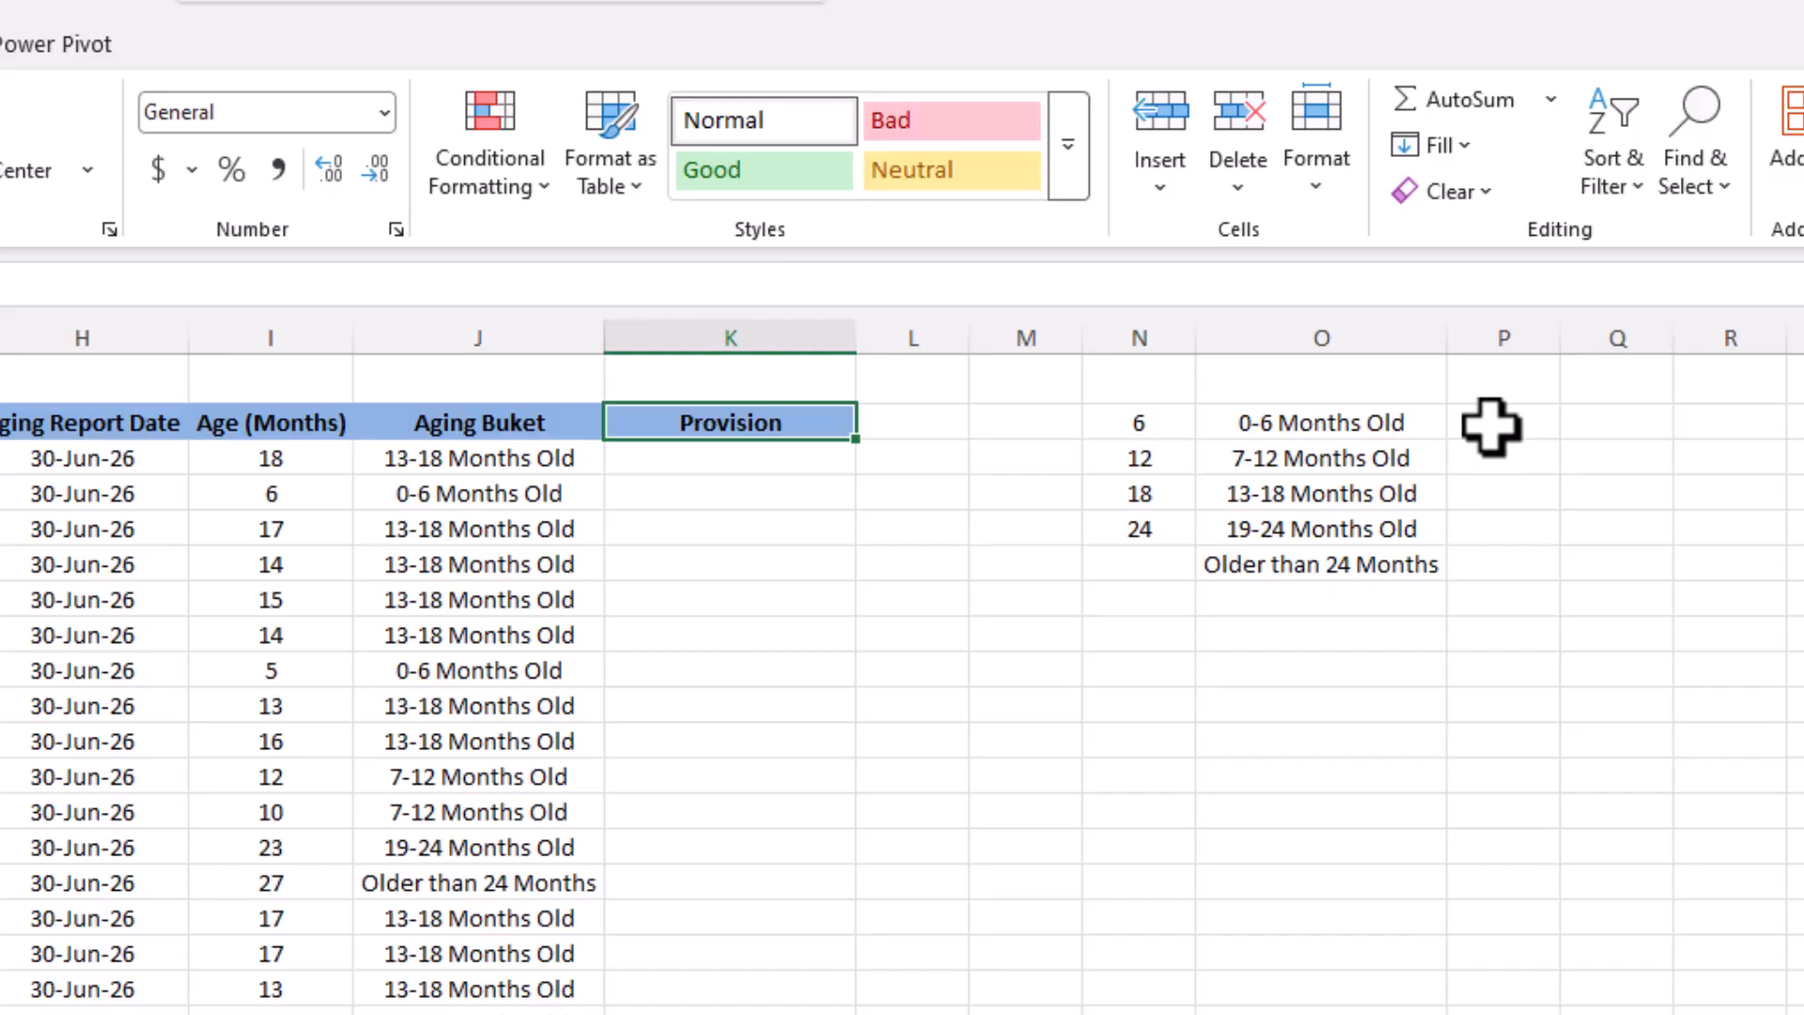
- Enter a 0% provision rate in P2:P3 for the 0-6 and 7-12 Months Old buckets
left_click_drag(1491, 426, 1148, 453)
left_click(1278, 457)
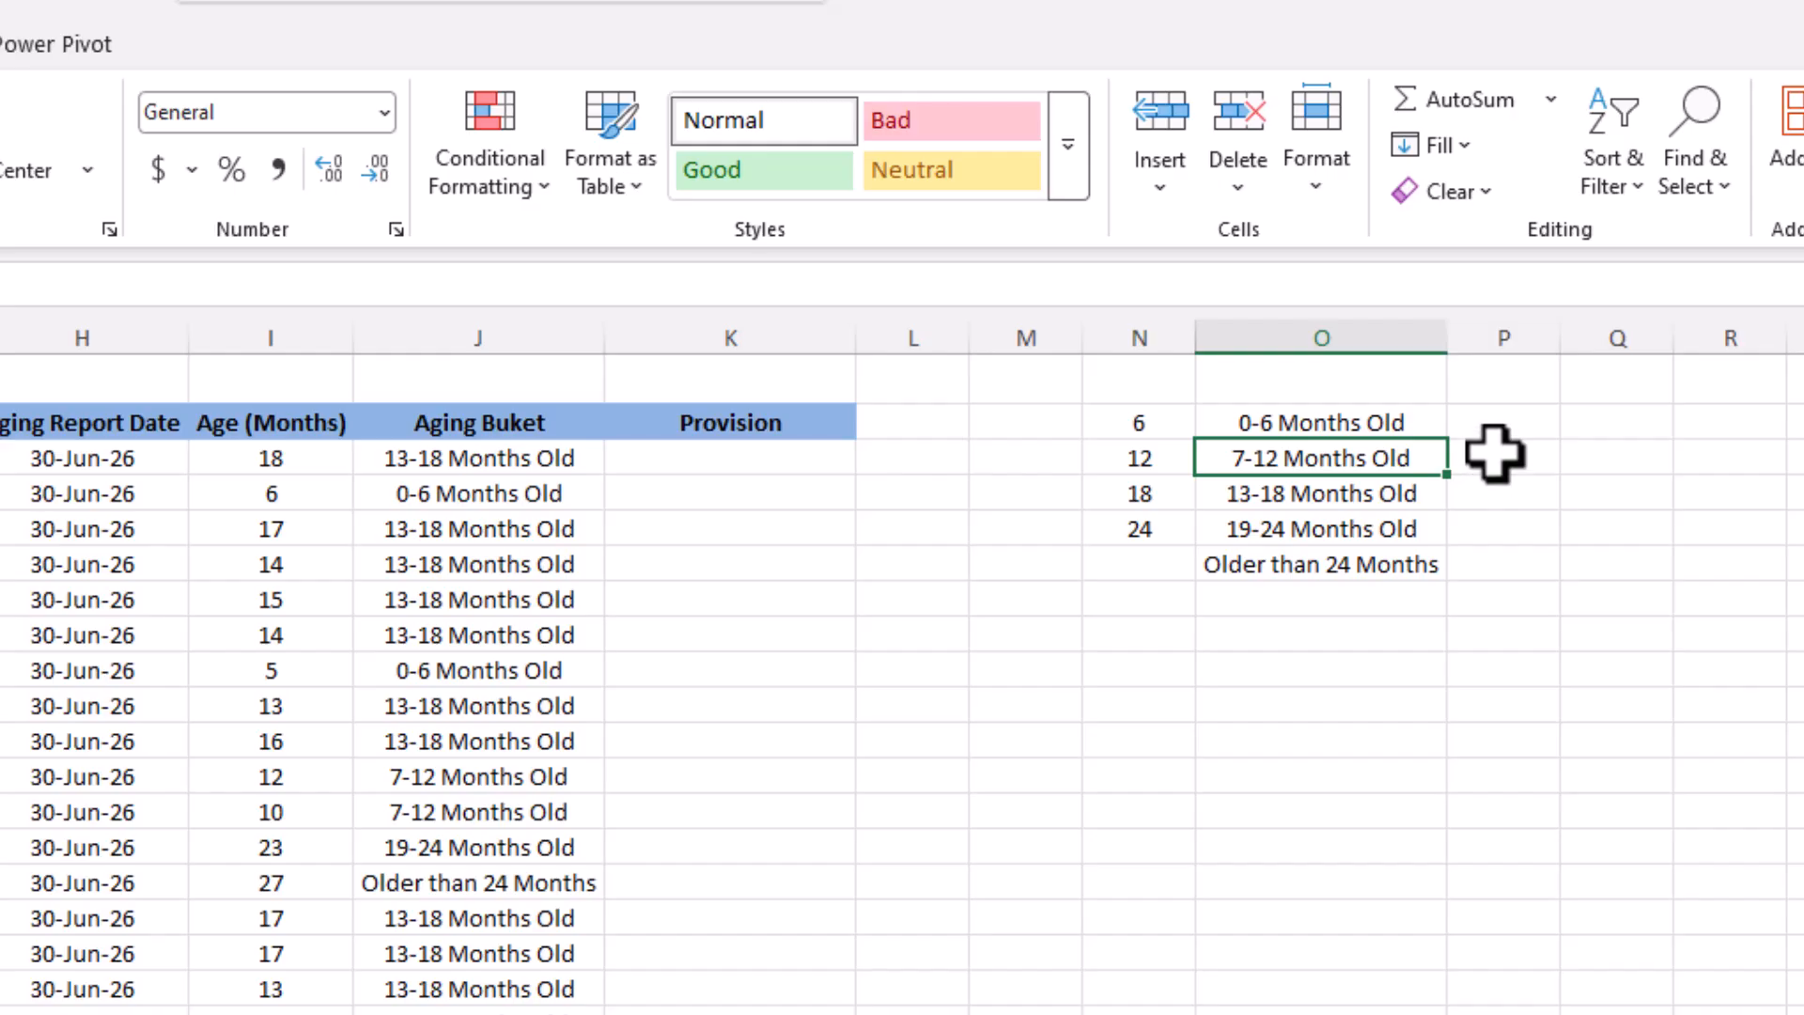
left_click_drag(1494, 460, 1494, 426)
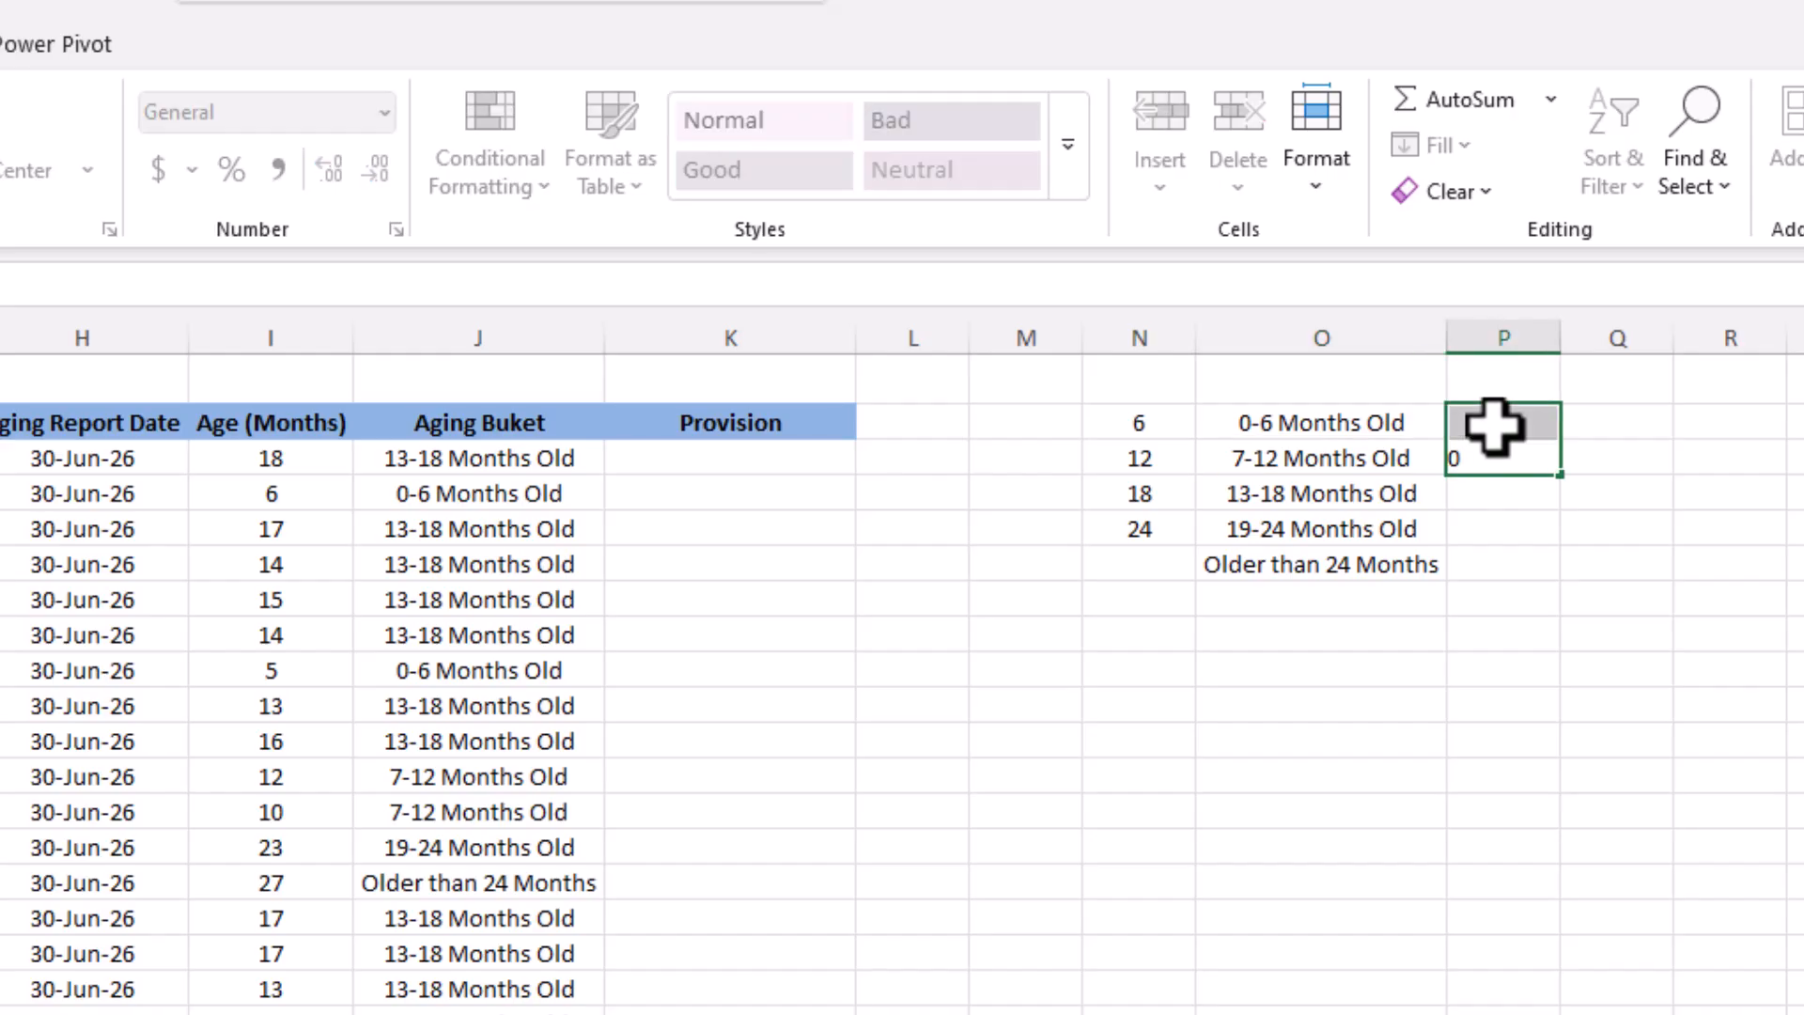
key("ctrl+Return")
left_click(1281, 420)
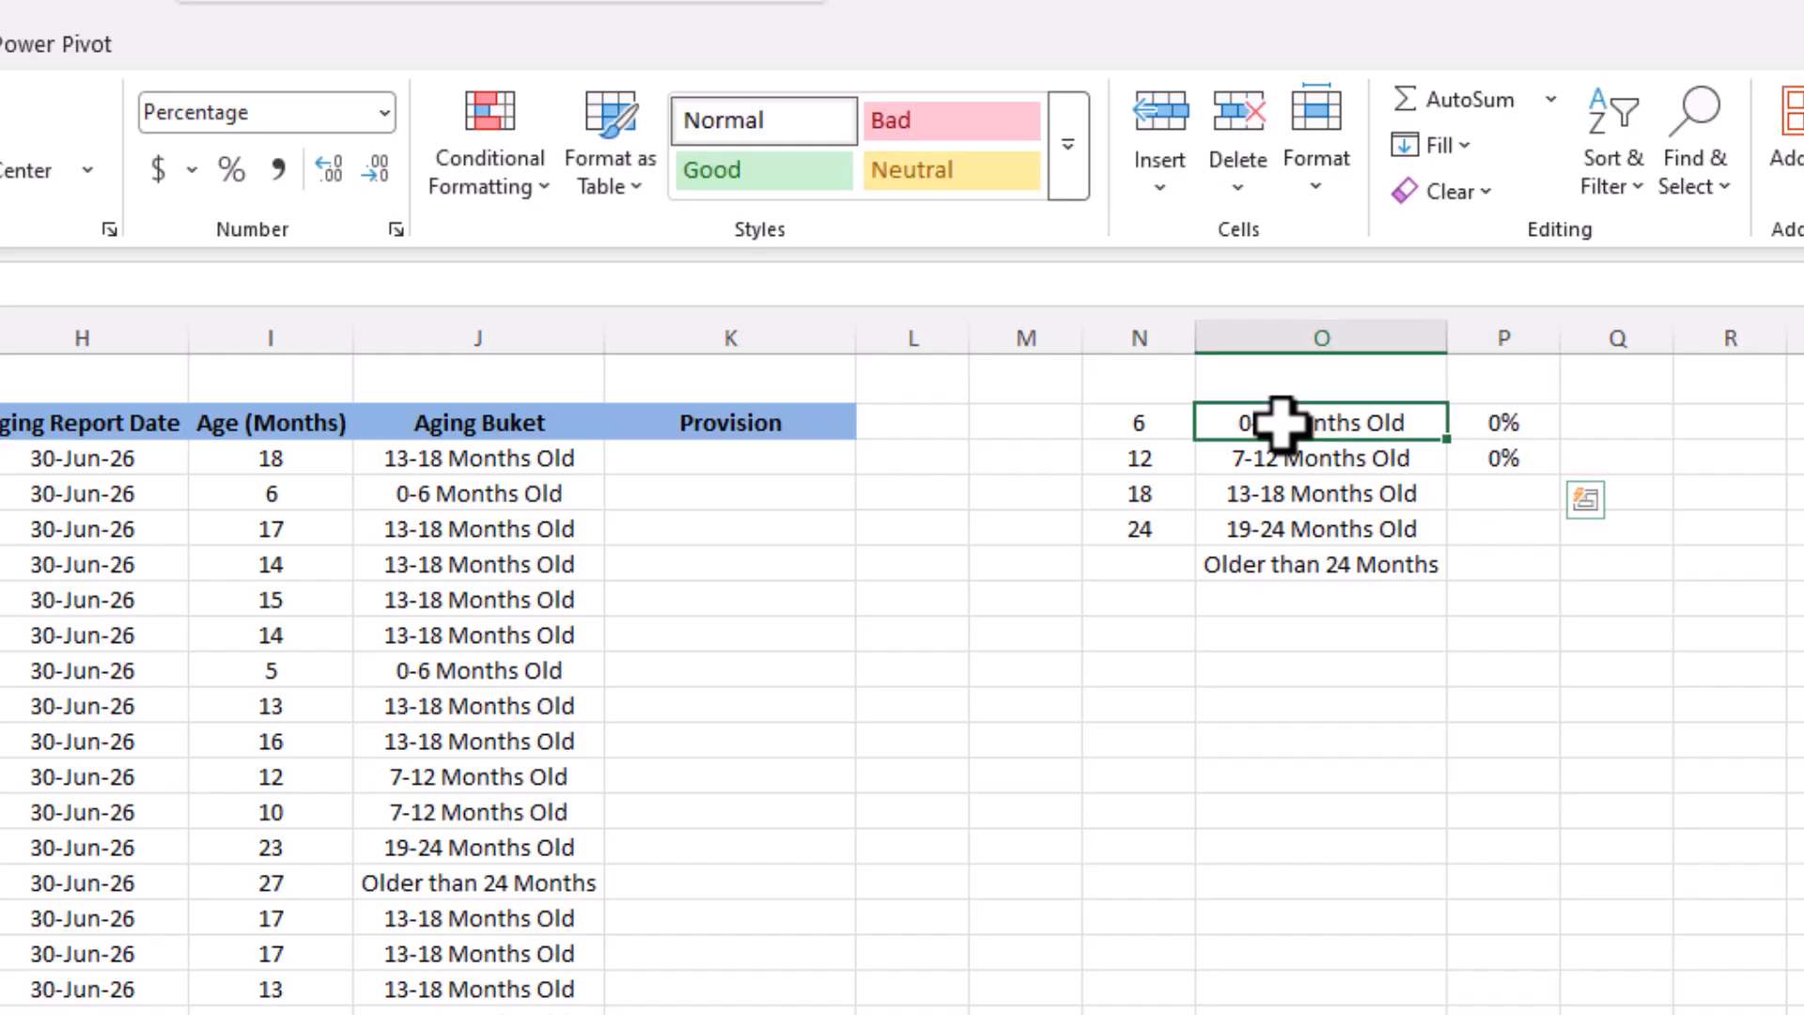
left_click(1502, 423)
left_click(1389, 456)
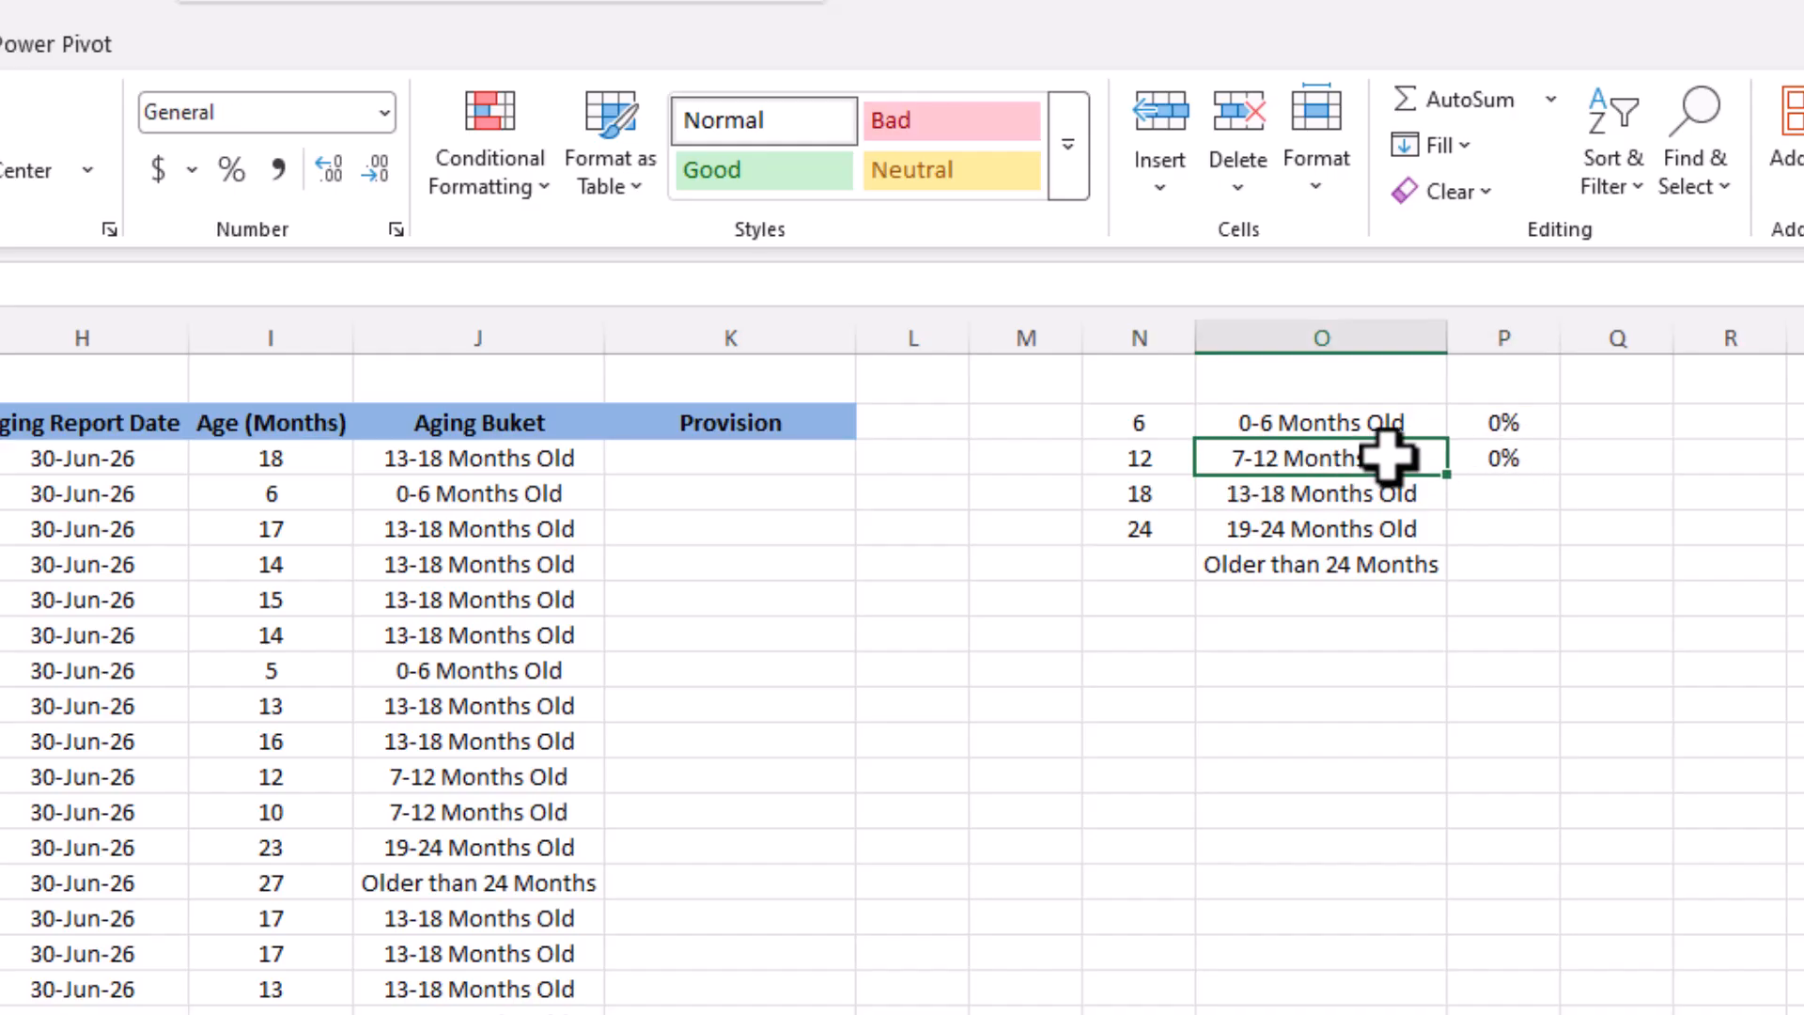
left_click(1504, 454)
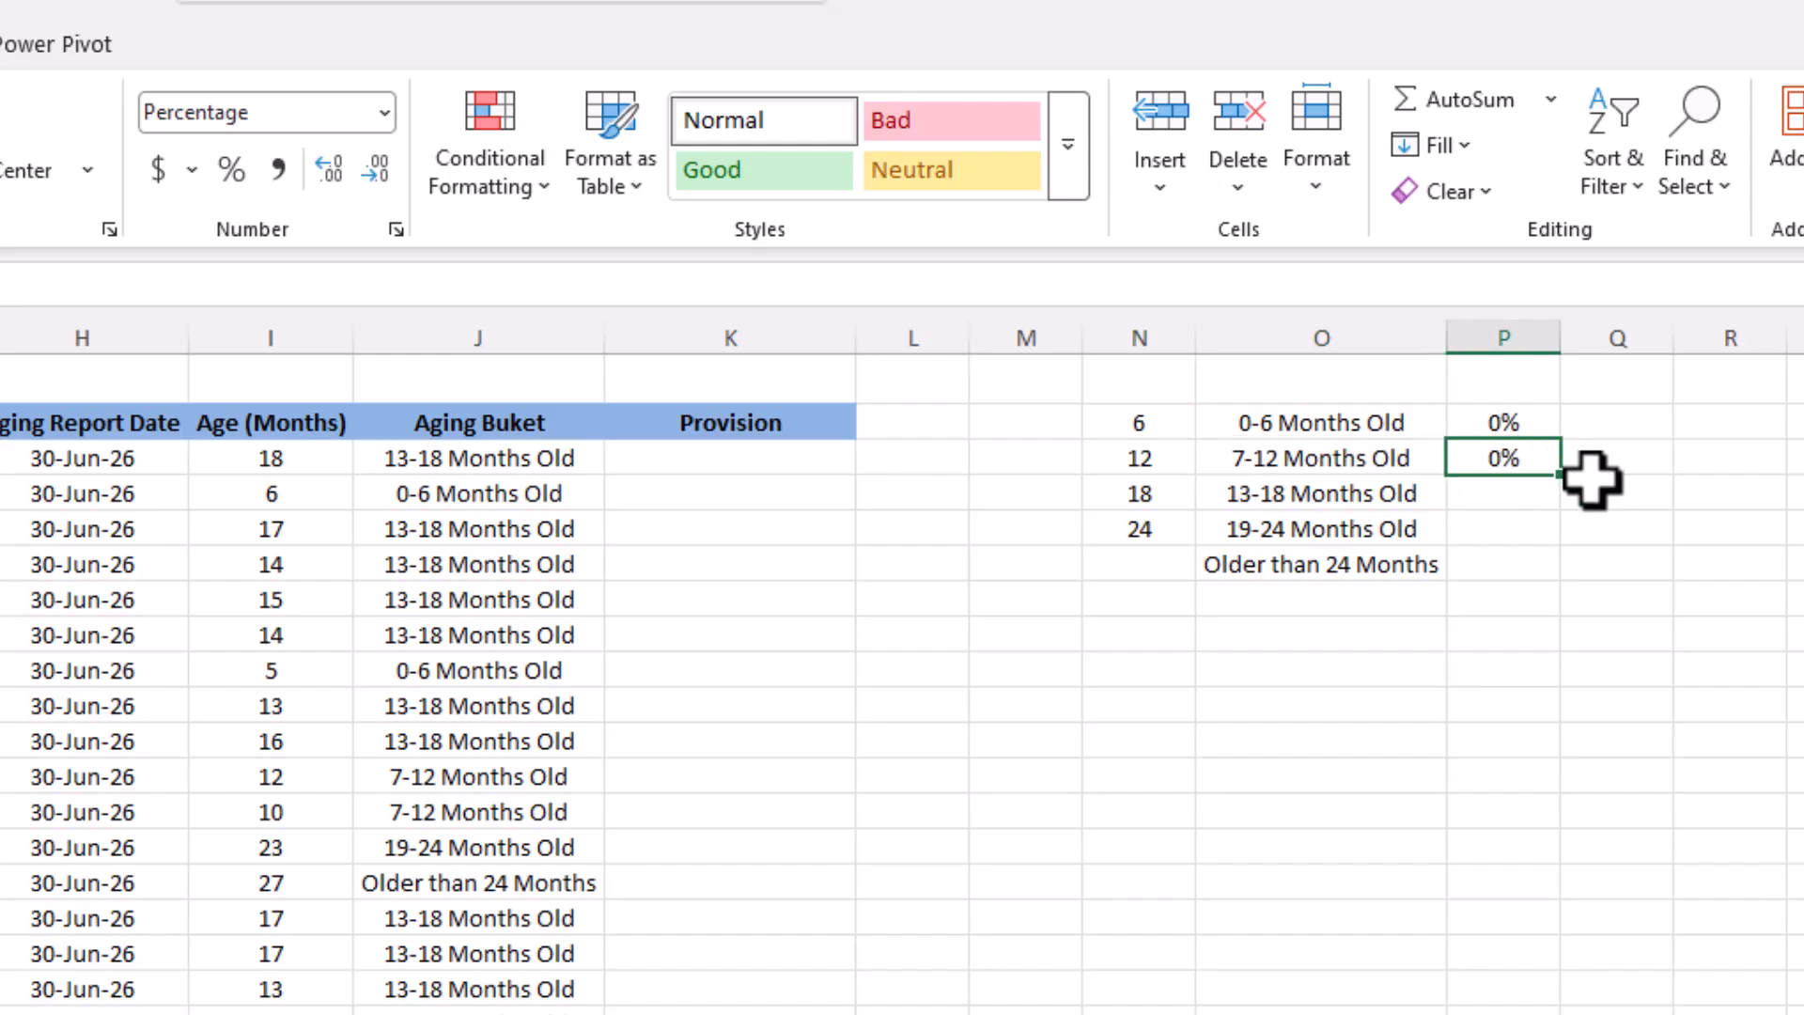
- Enter provision rates of 25%, 50% and 75% in P4:P6 for the 13-18, 19-24 and Older than 24 Months buckets
left_click(1524, 493)
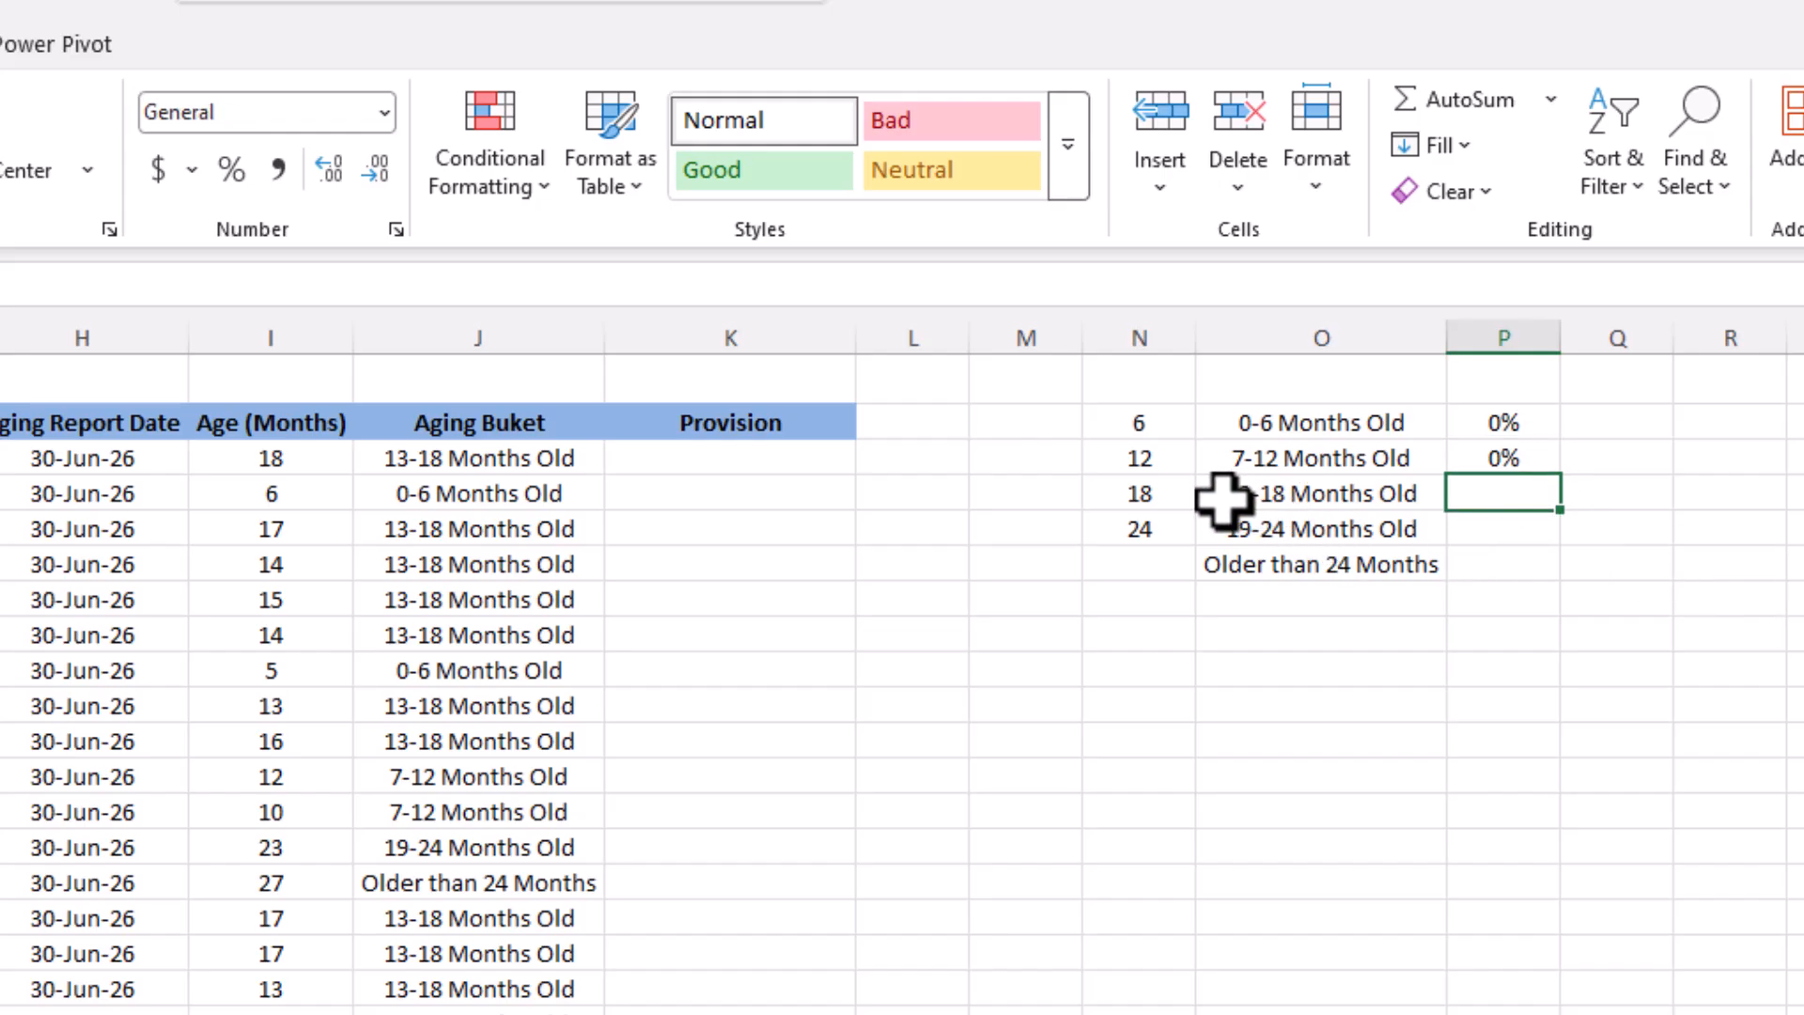
type("25")
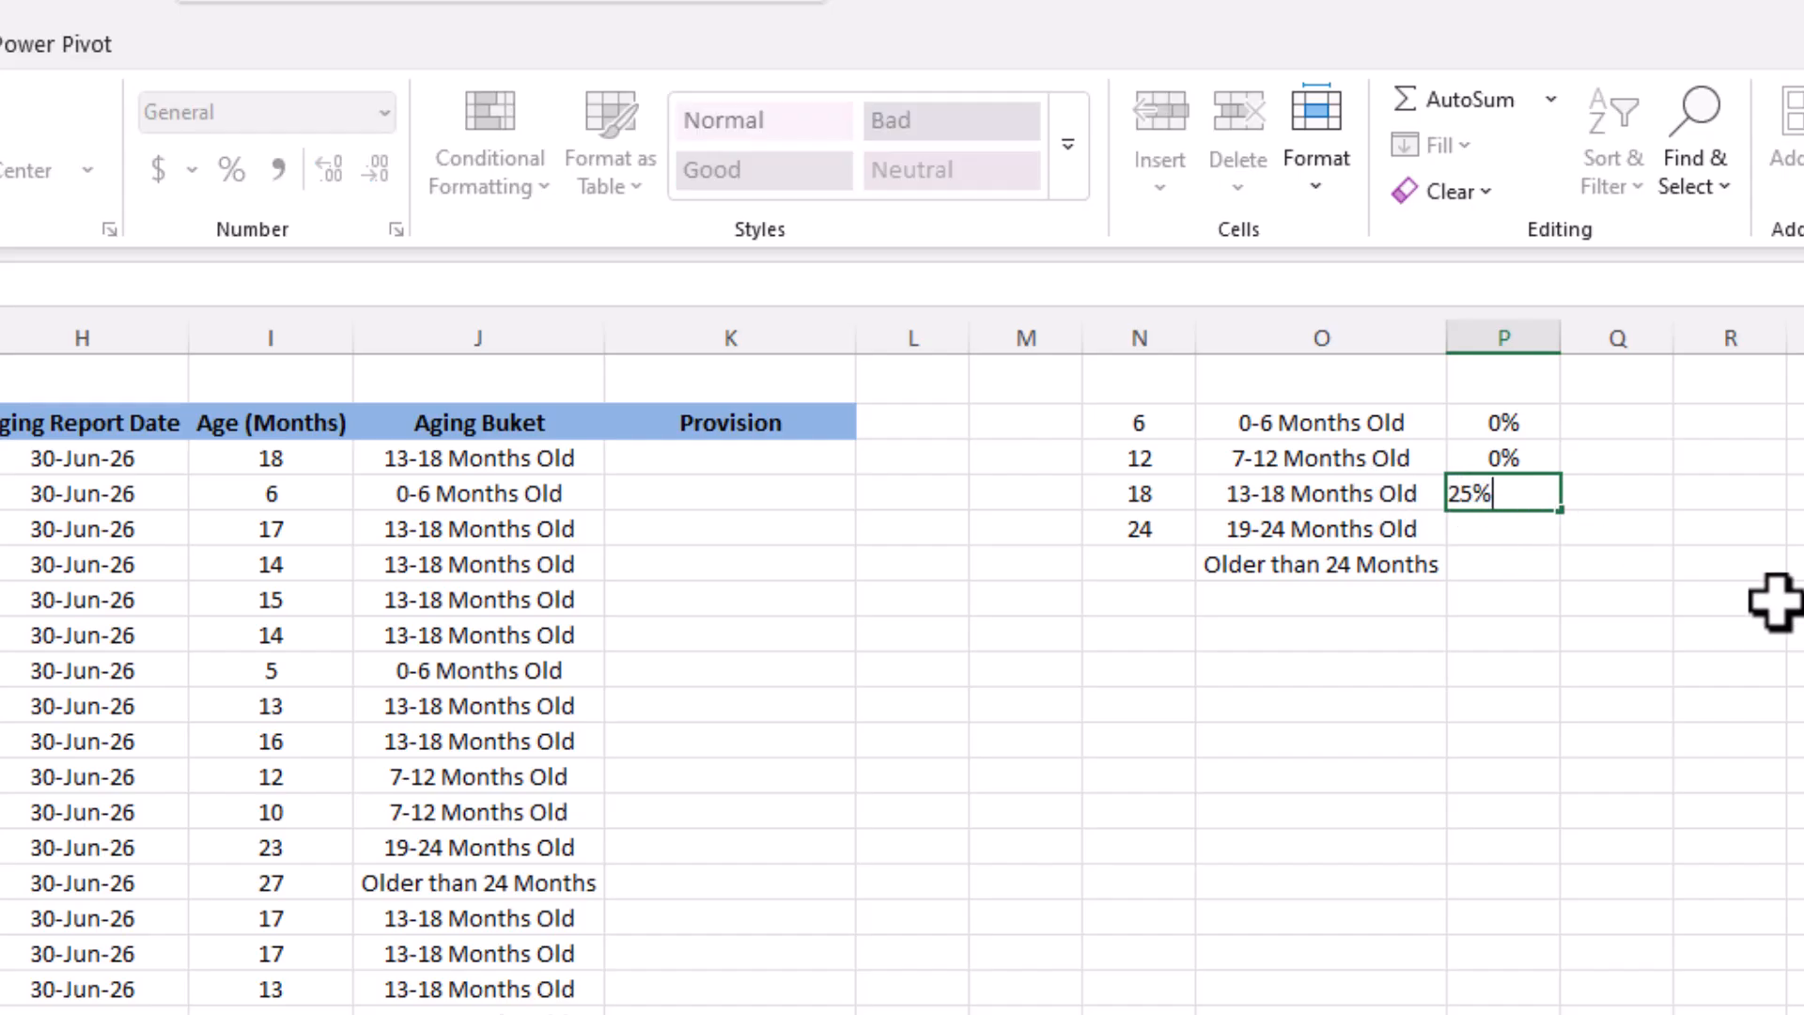
key("Return")
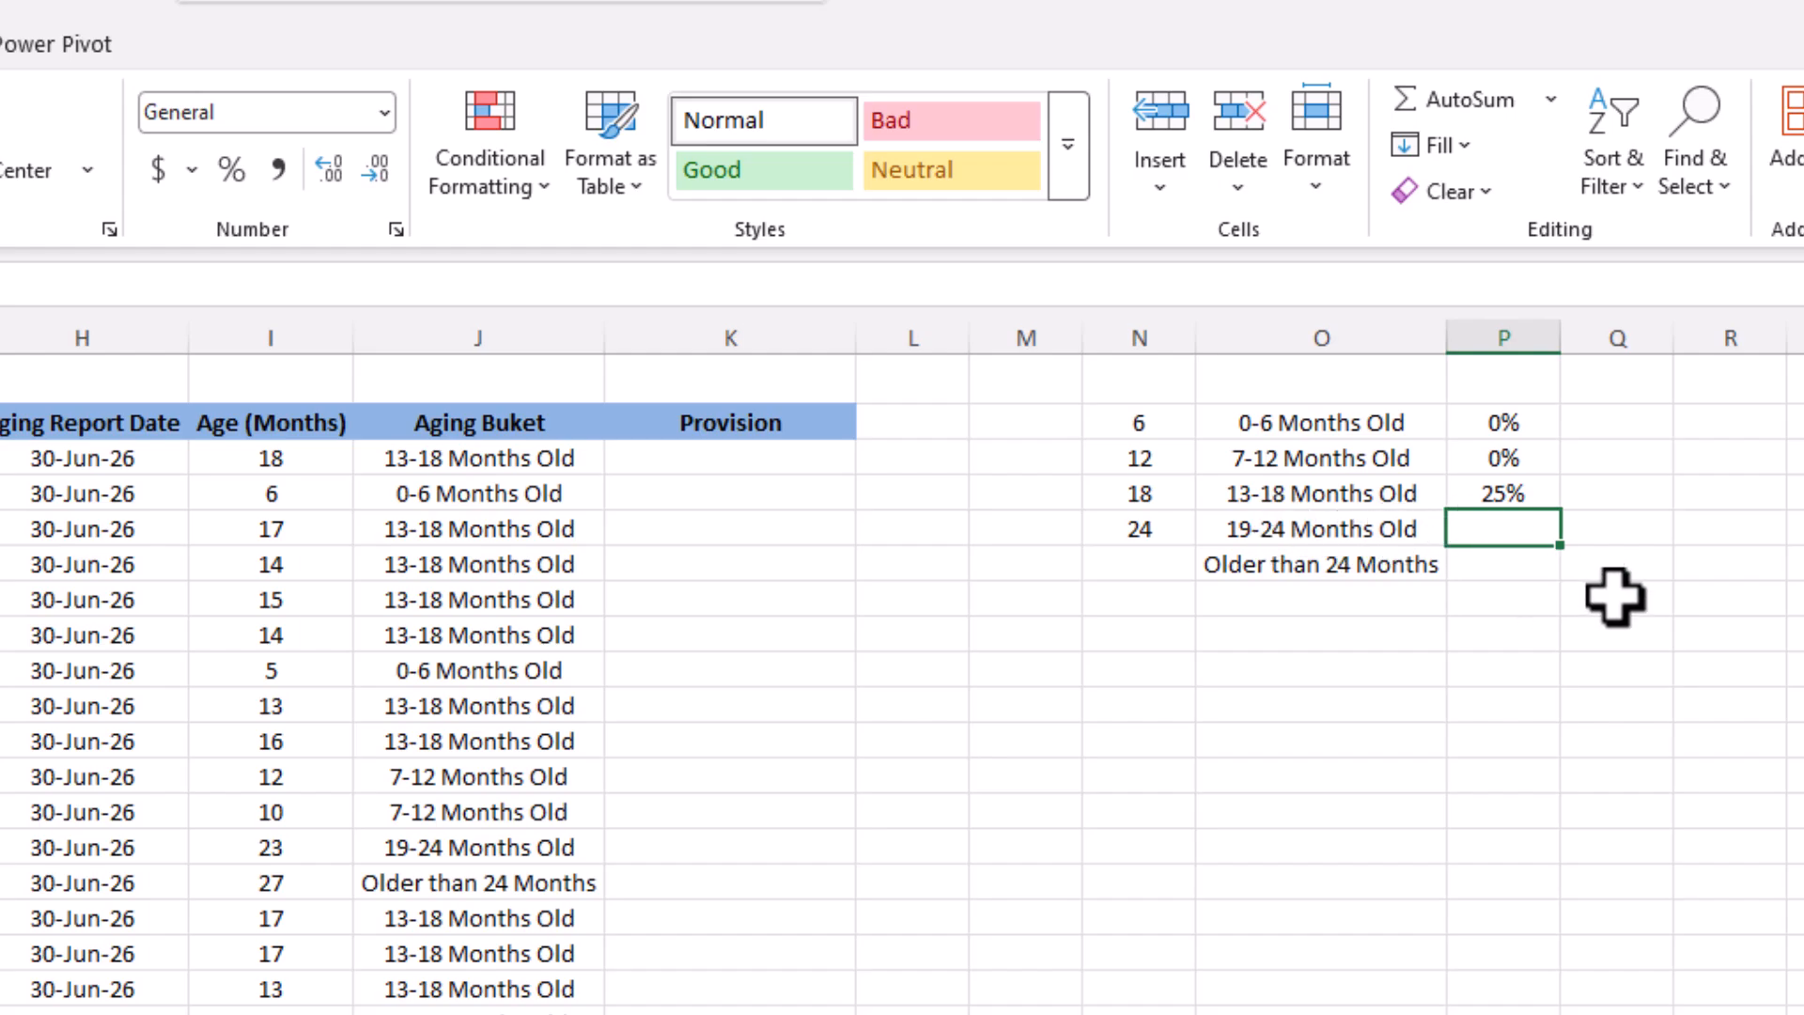
type("50")
key("Up")
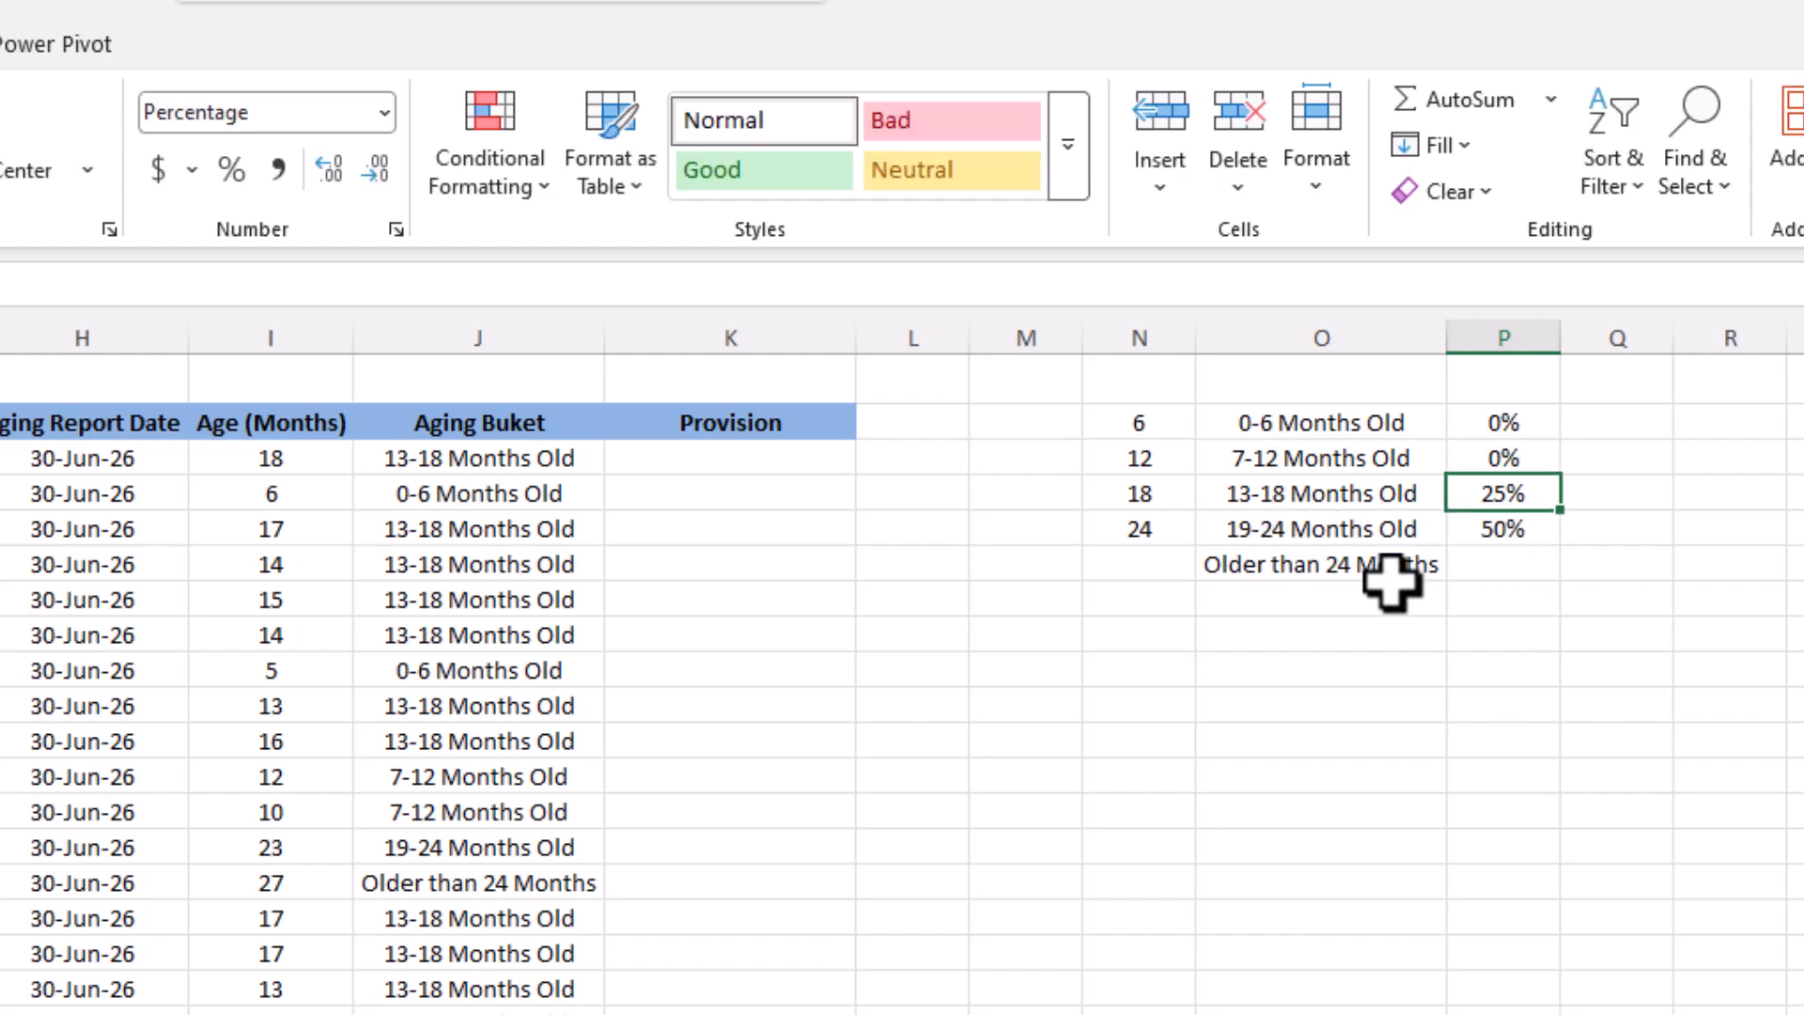
left_click(1498, 562)
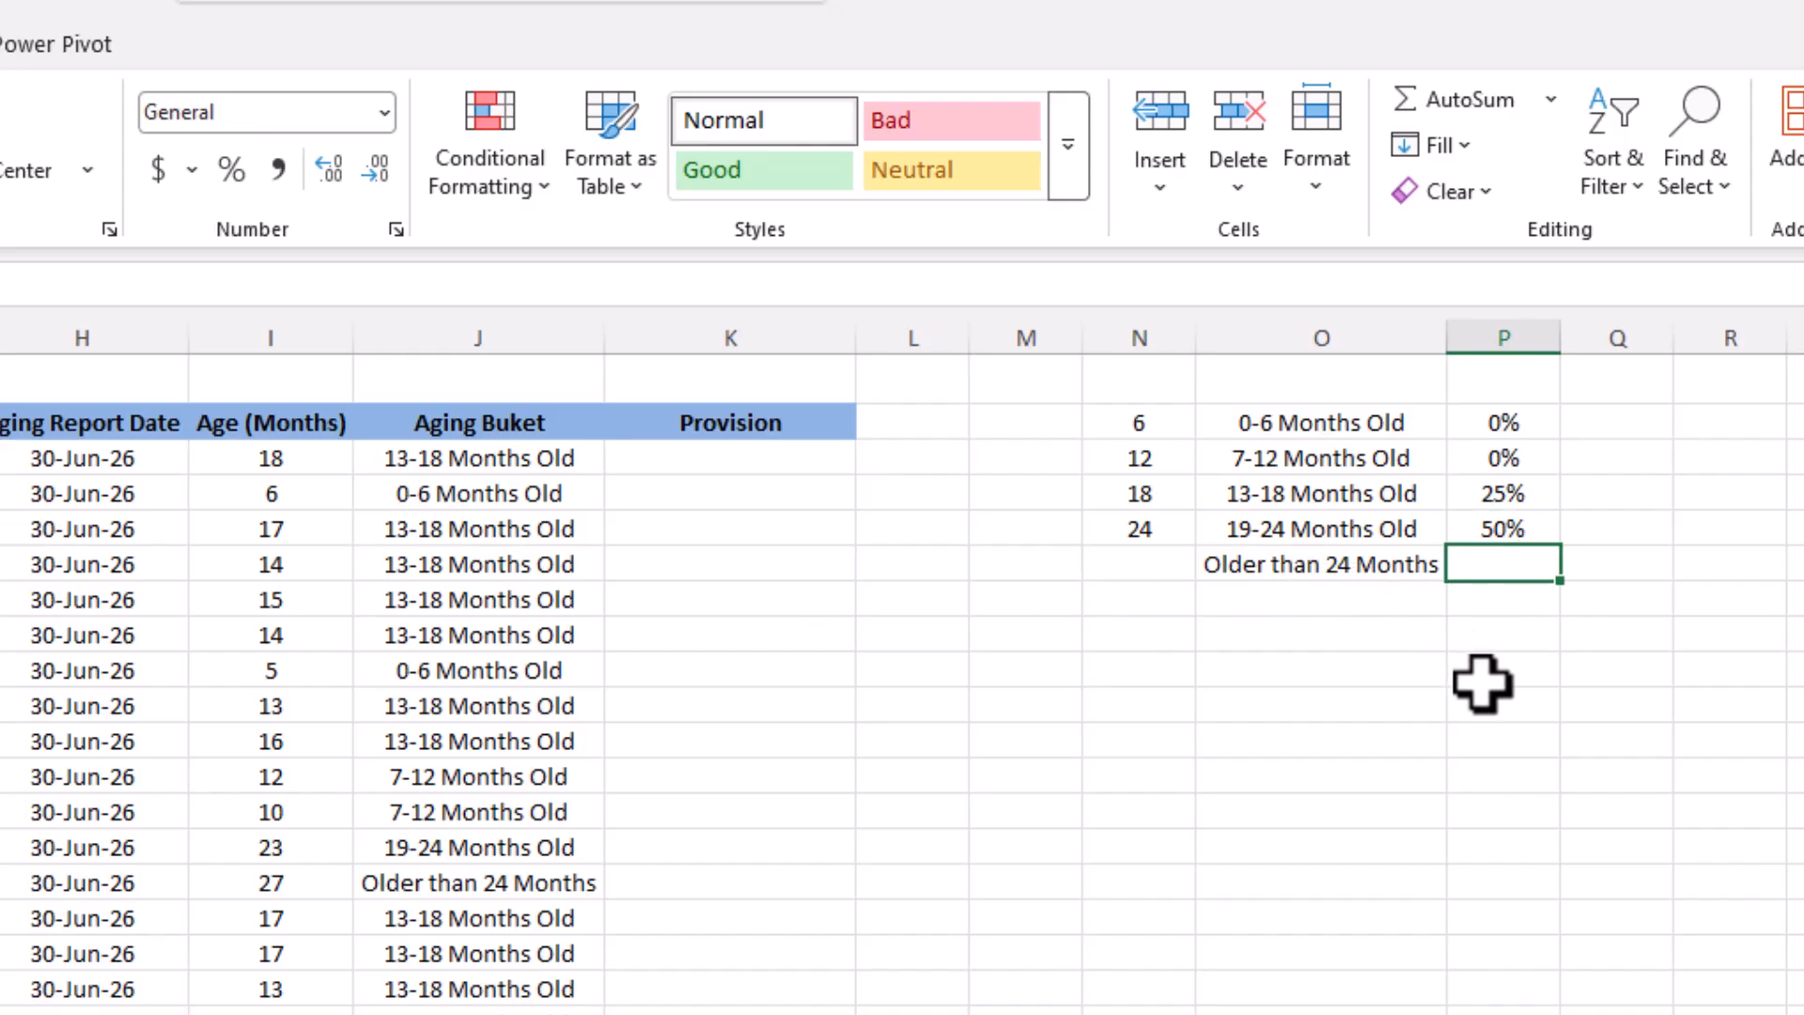
type("75")
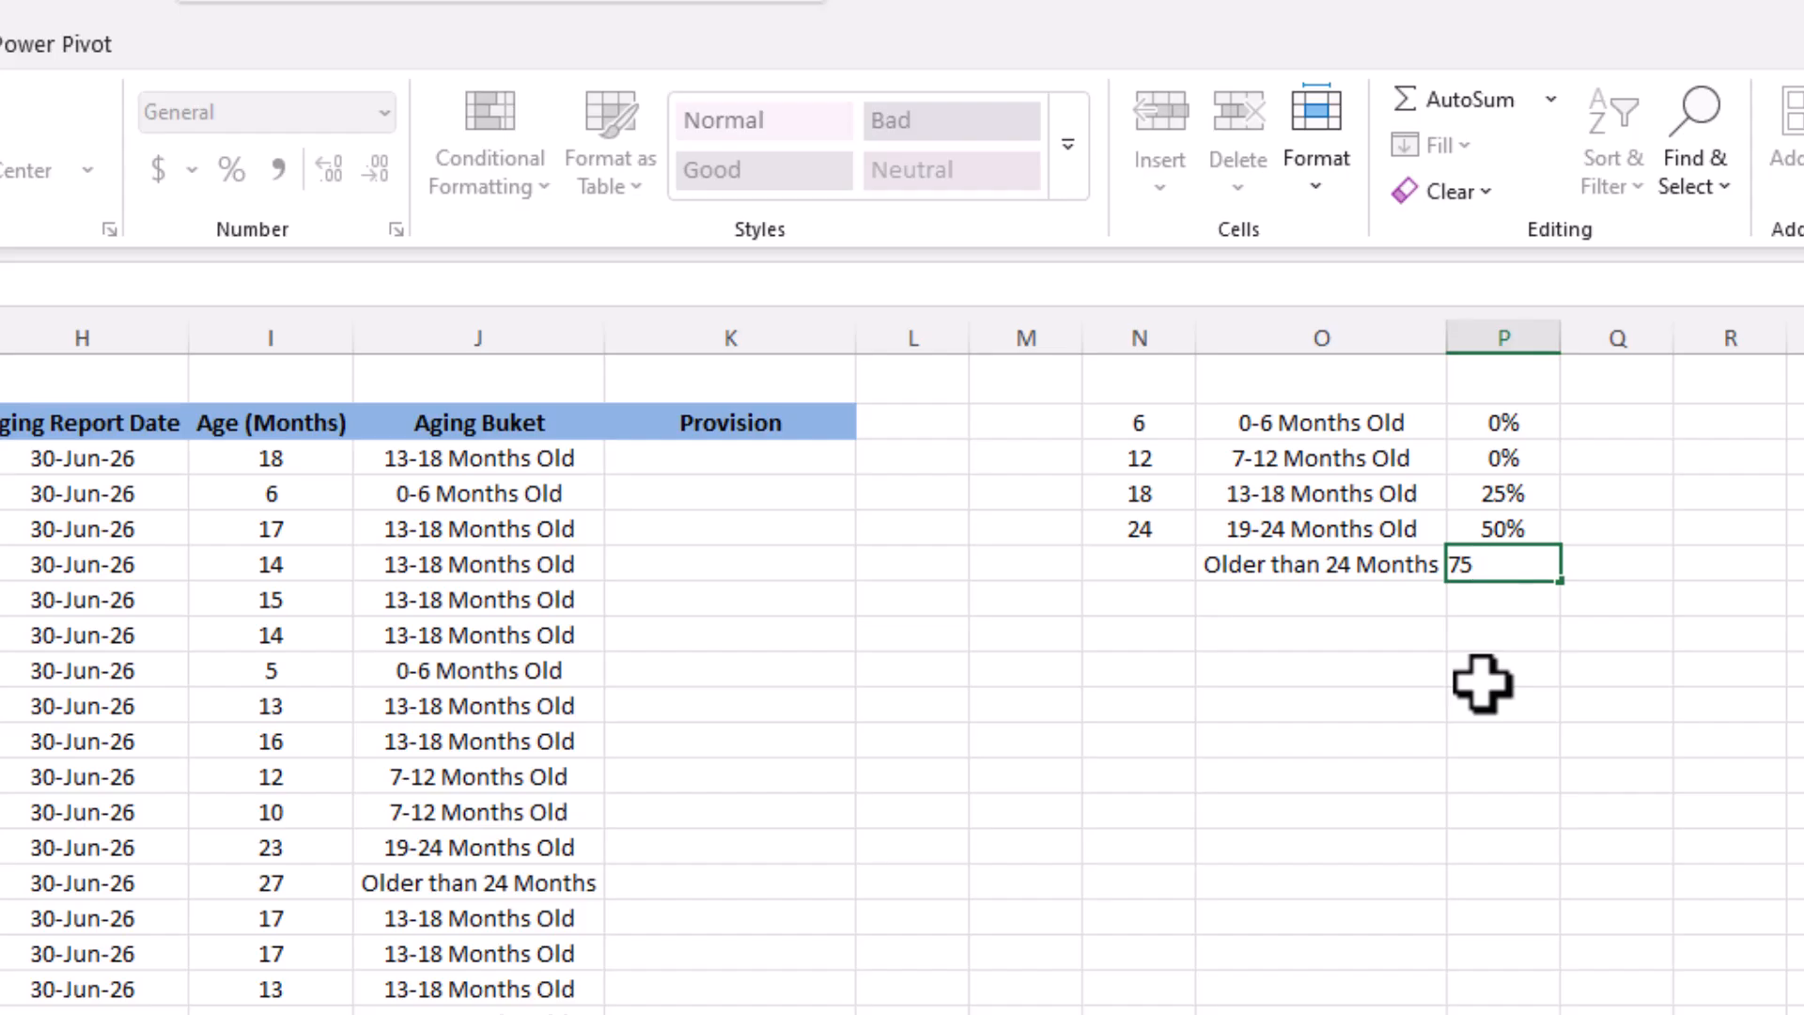
key("Return")
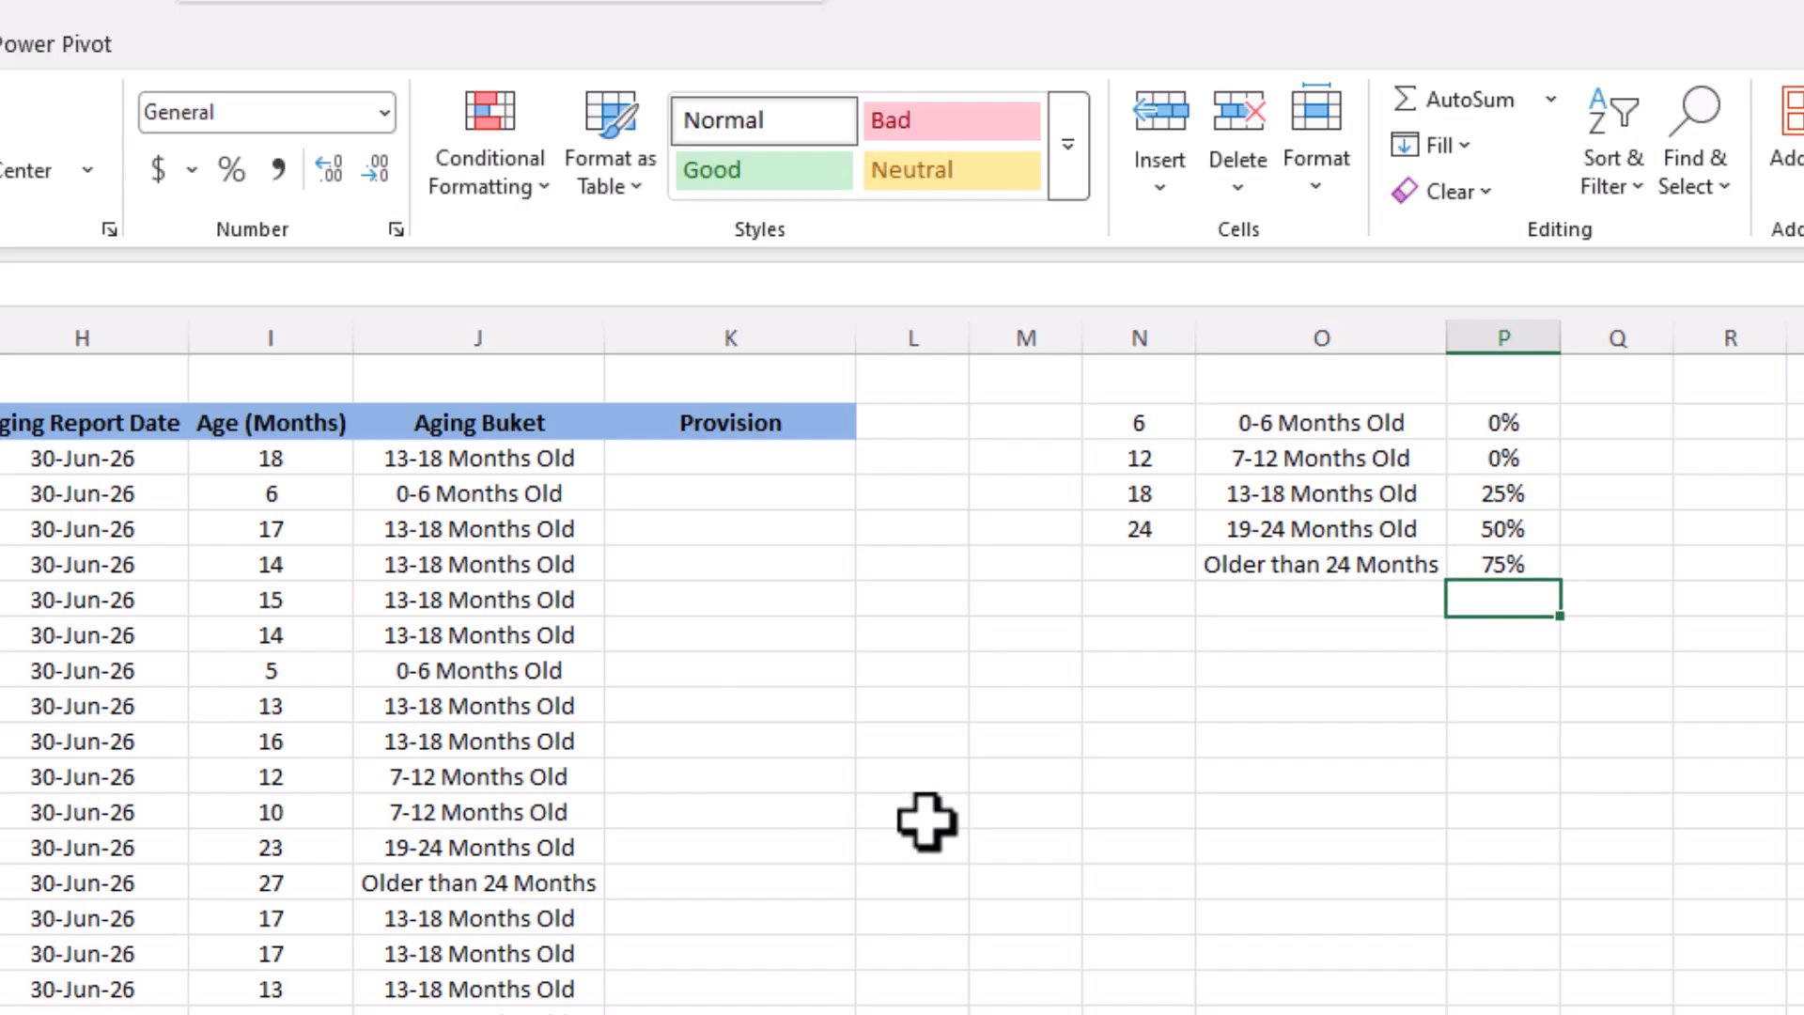
left_click_drag(1505, 414, 1510, 556)
- Enter =VLOOKUP(J3,O2:P6,2,0) in K3 to look up the provision rate for the item's aging bucket
left_click(789, 457)
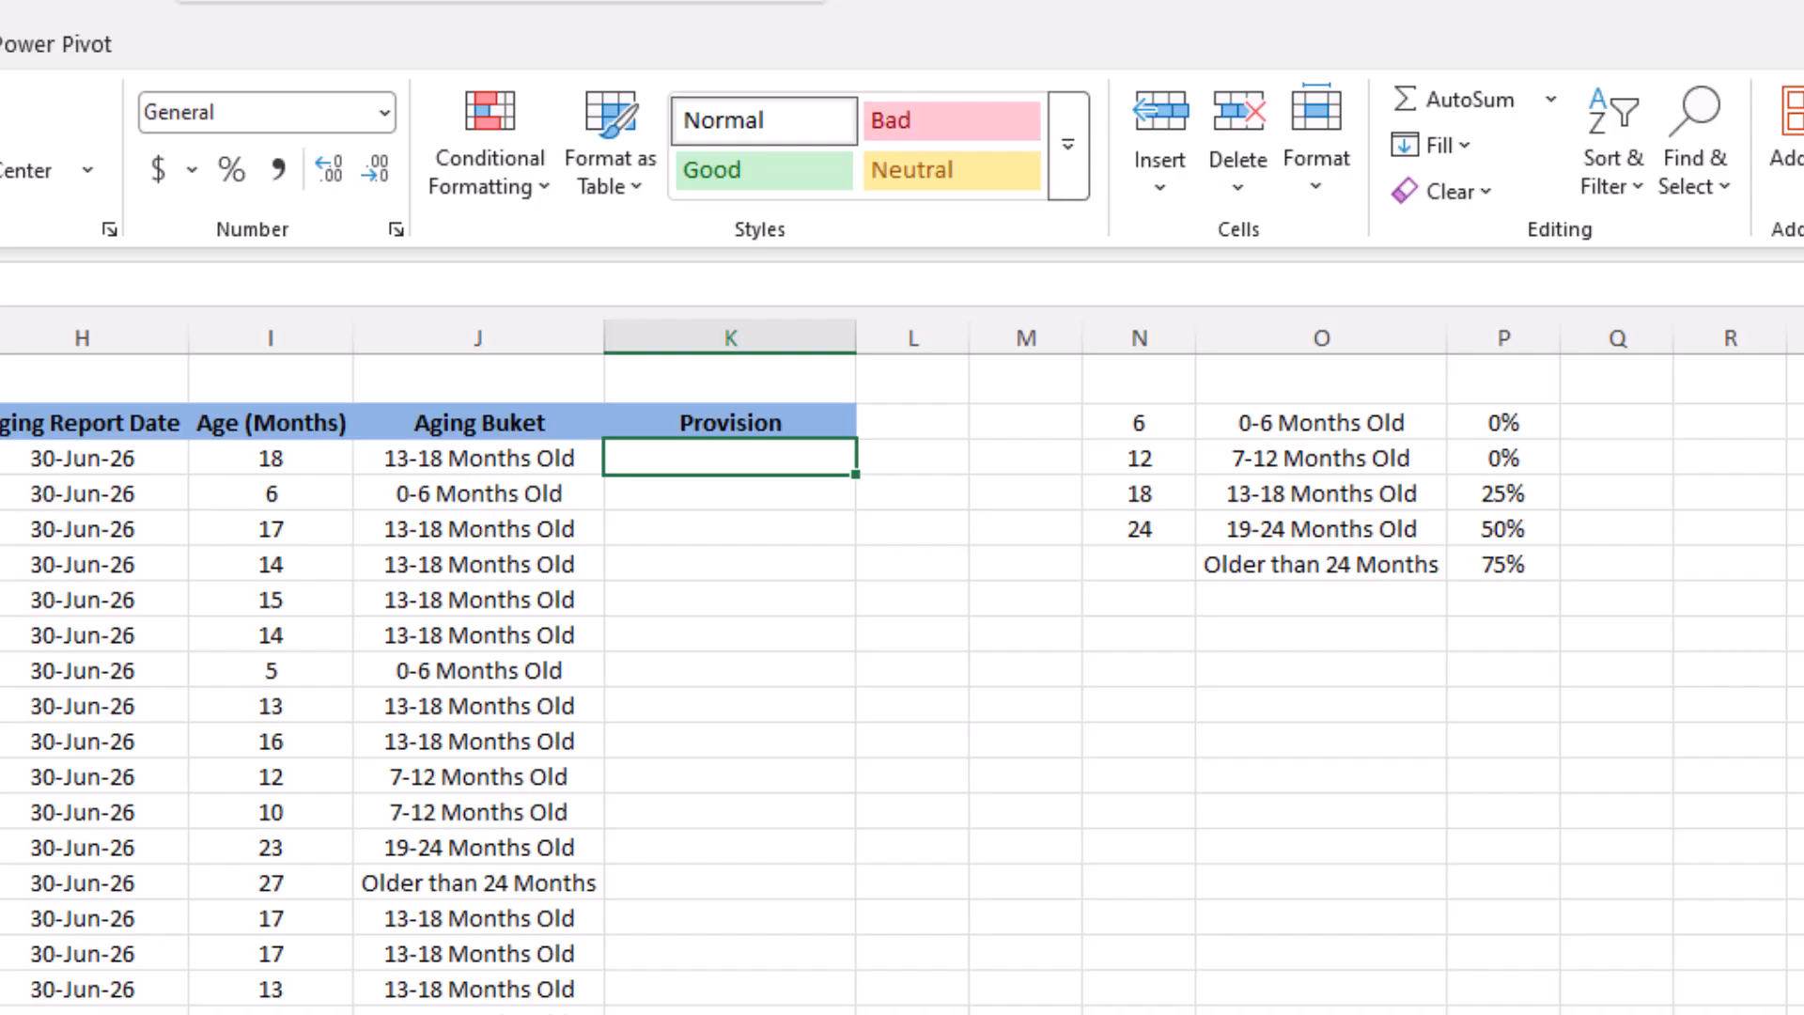
type("=vloo")
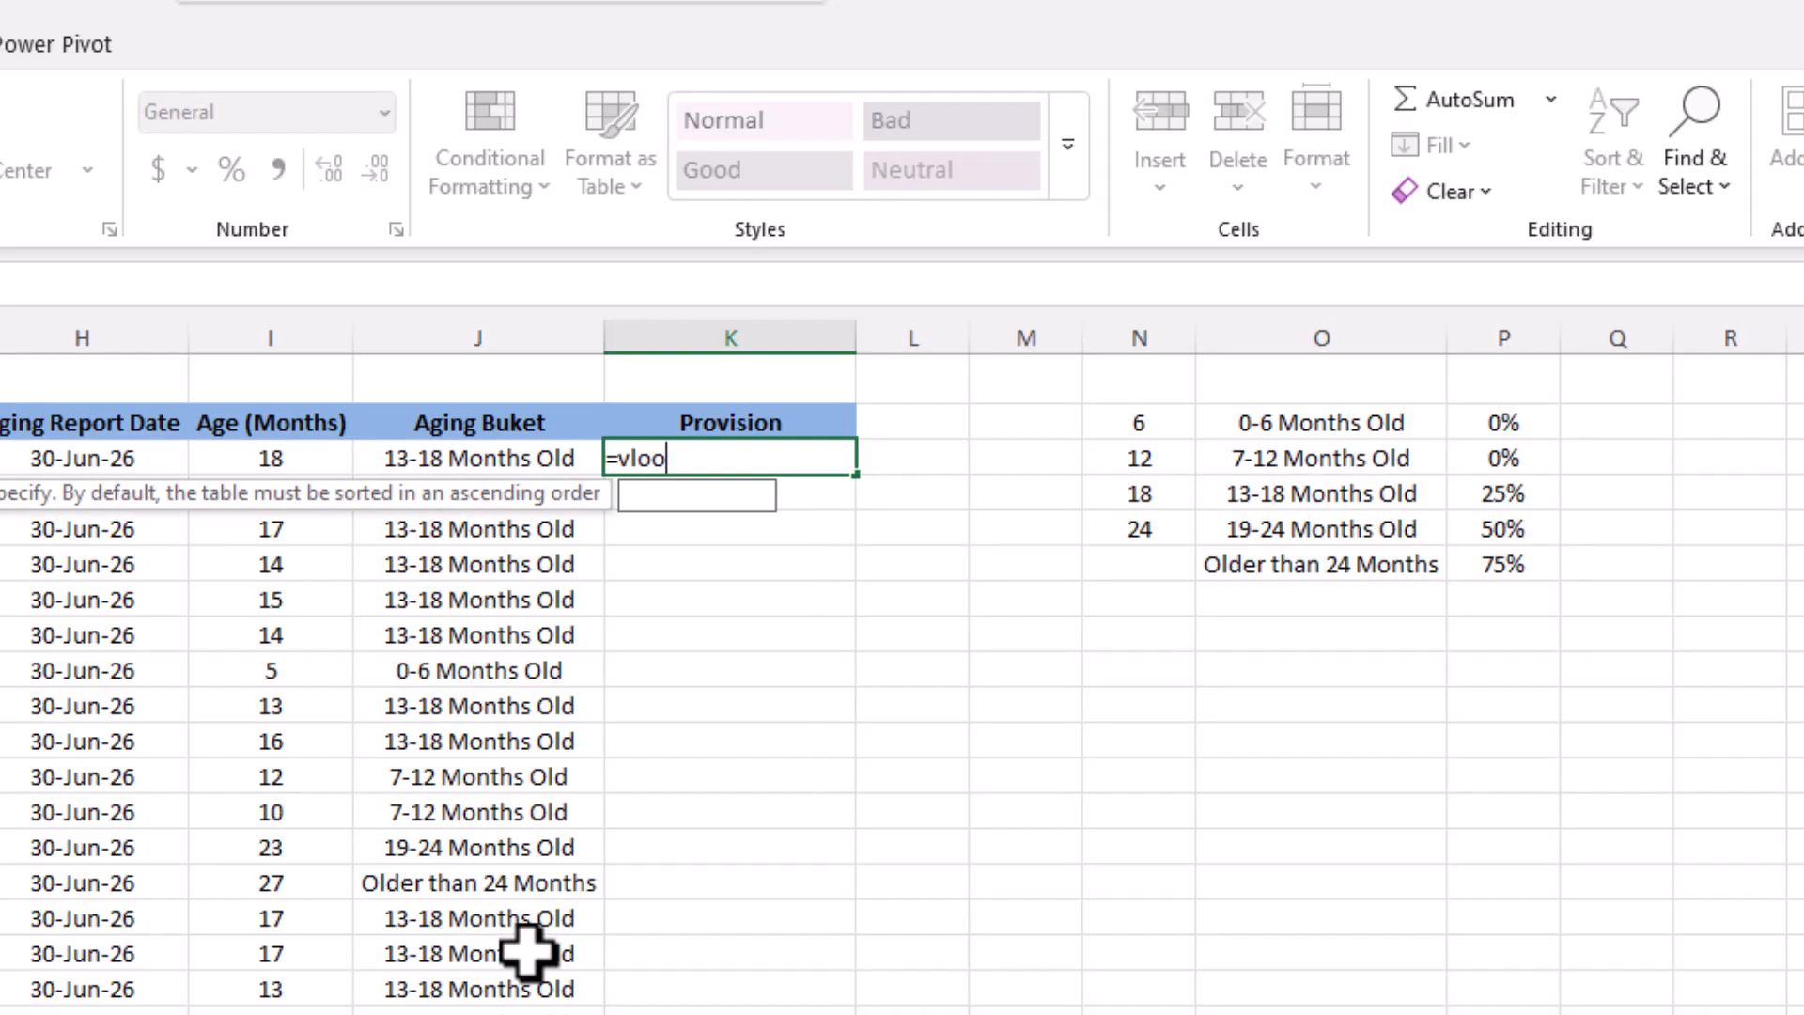
key("Tab")
left_click_drag(940, 493, 938, 696)
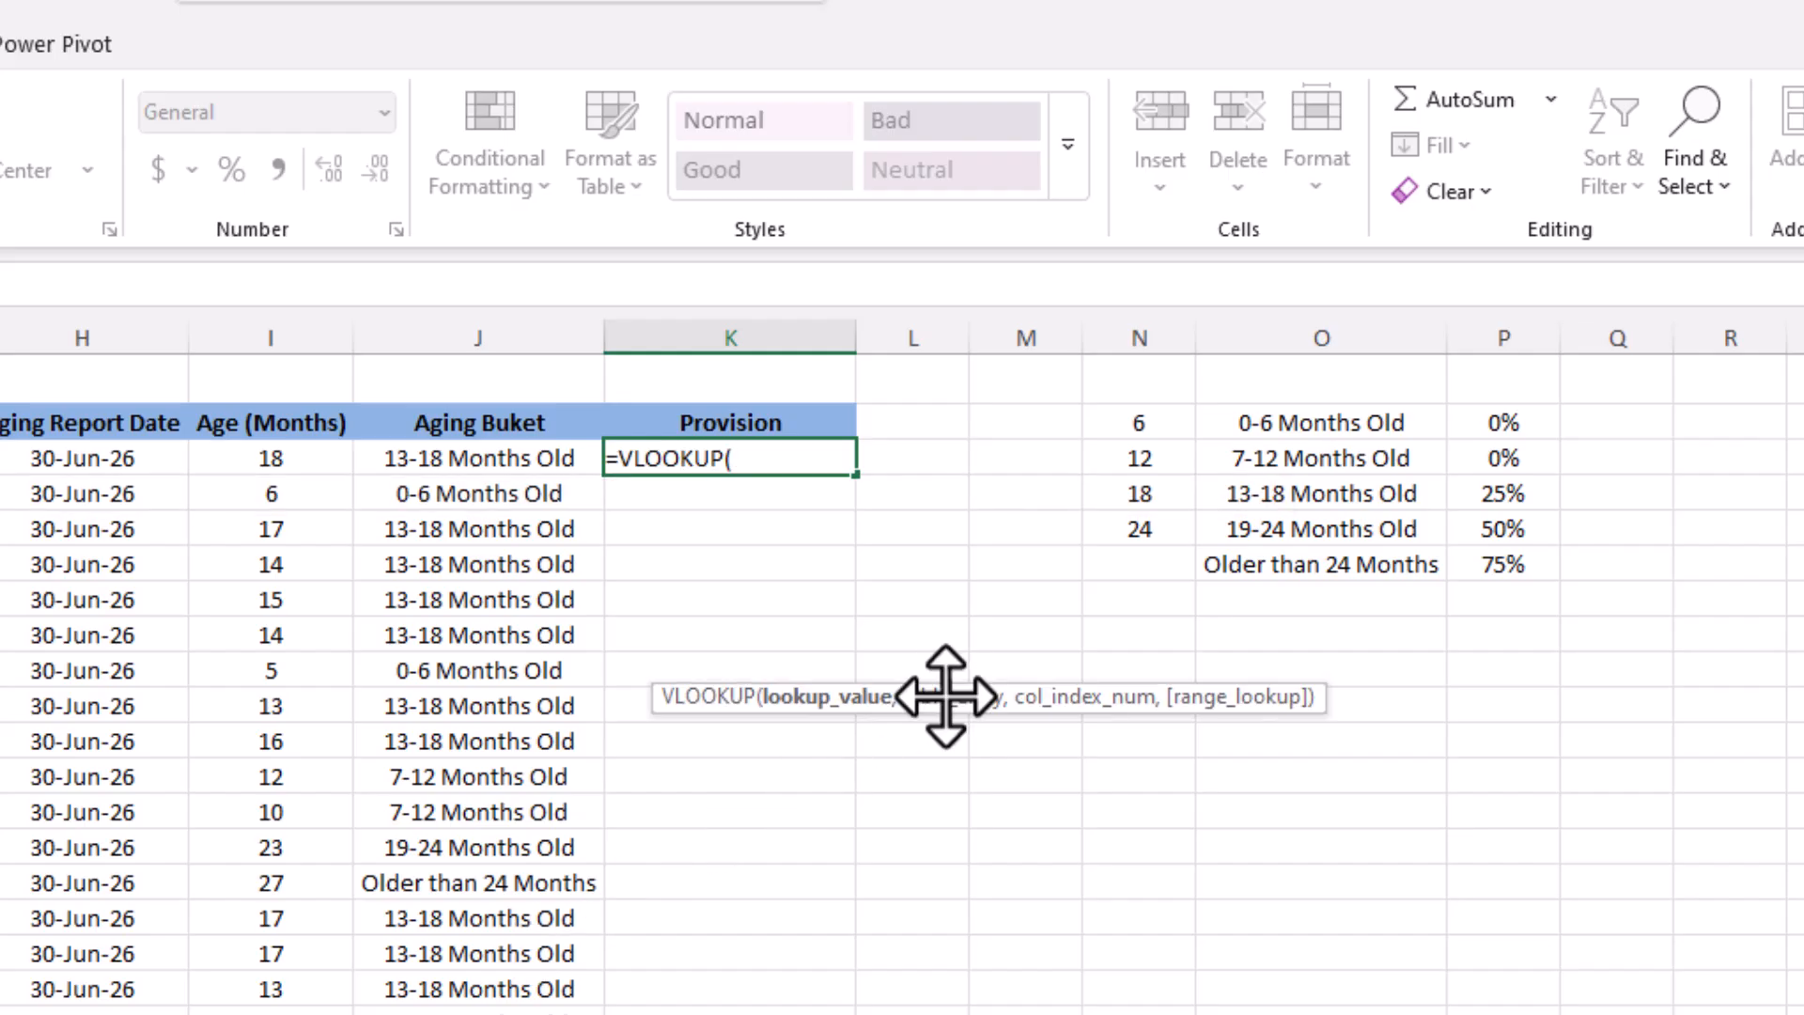
left_click(512, 460)
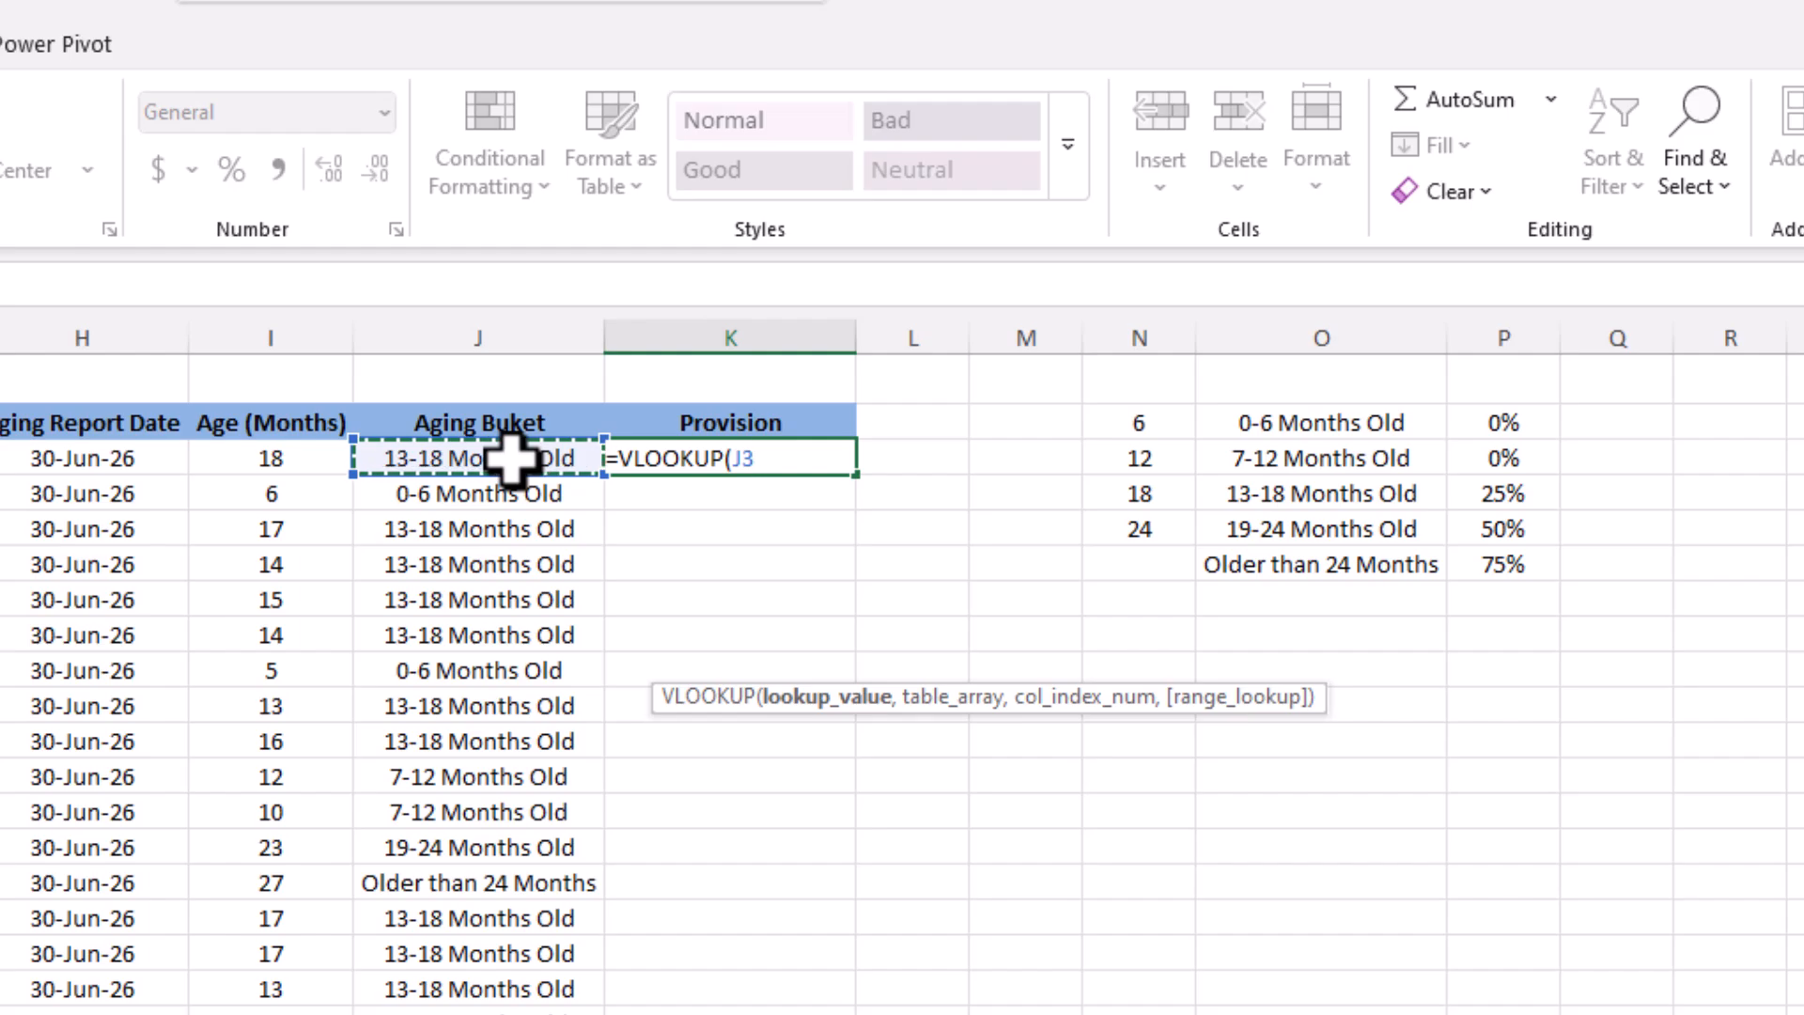
type(",")
left_click_drag(1256, 423, 1501, 565)
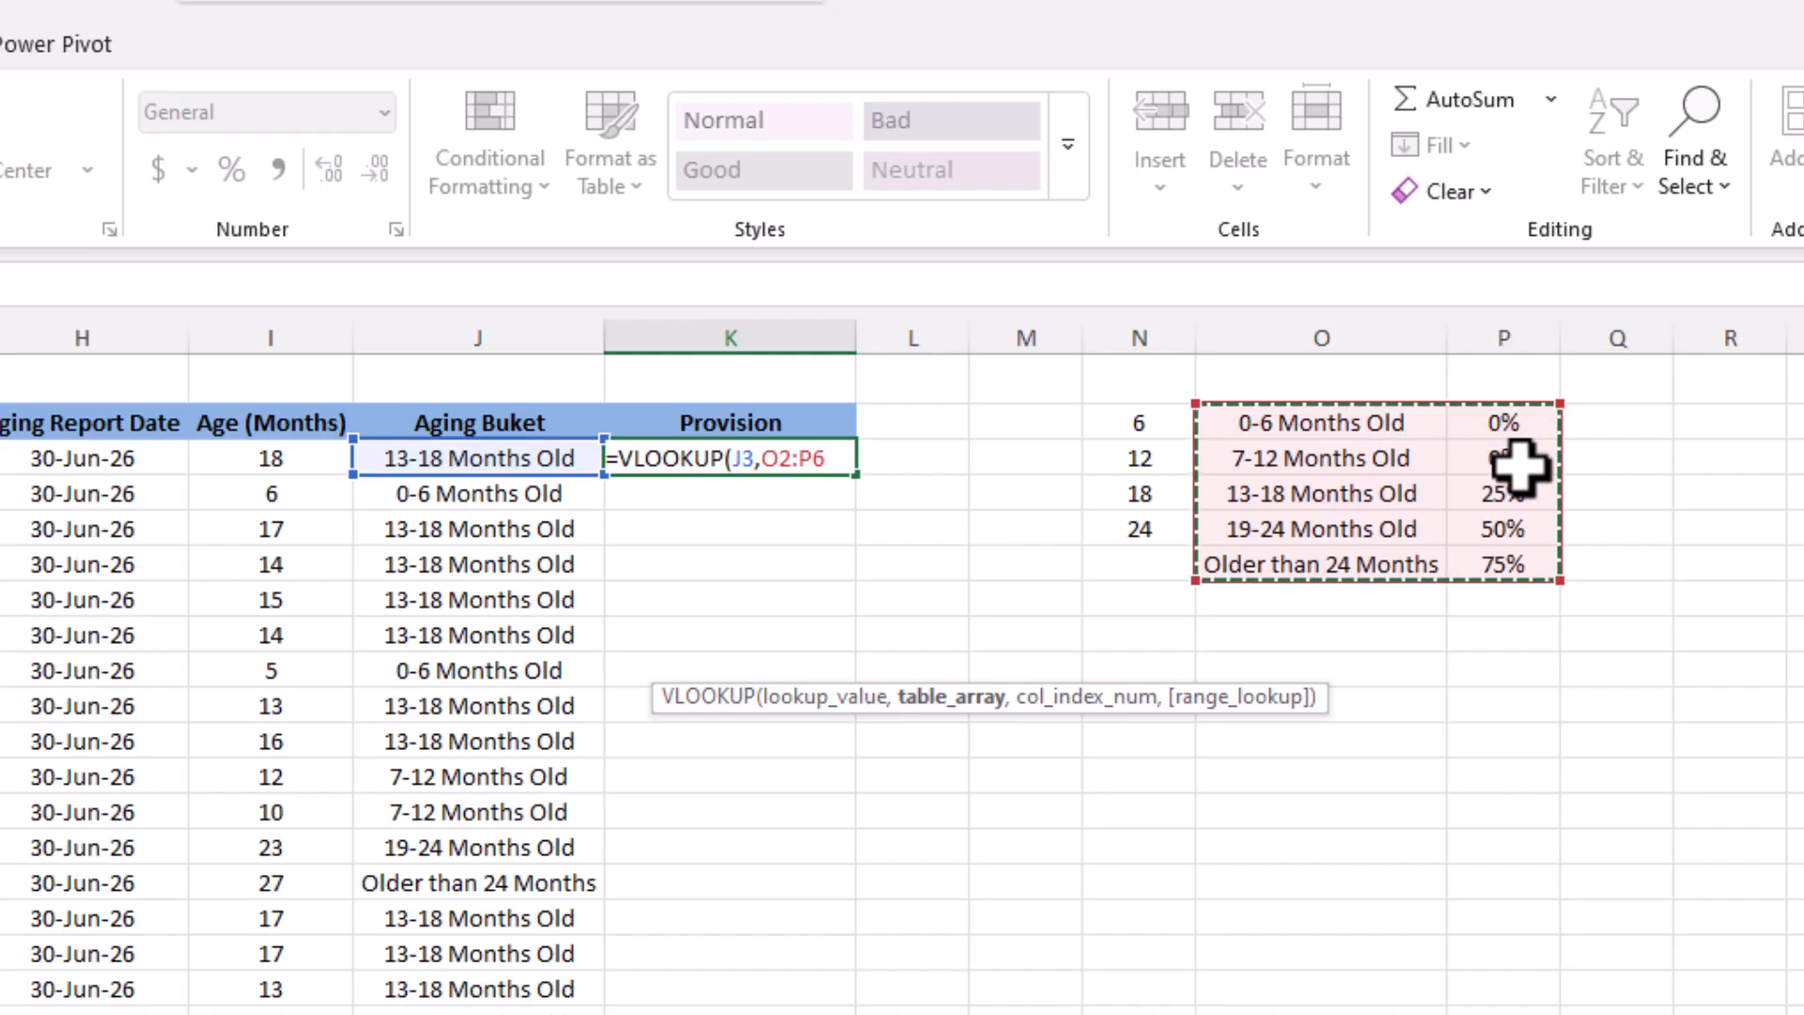
type(",")
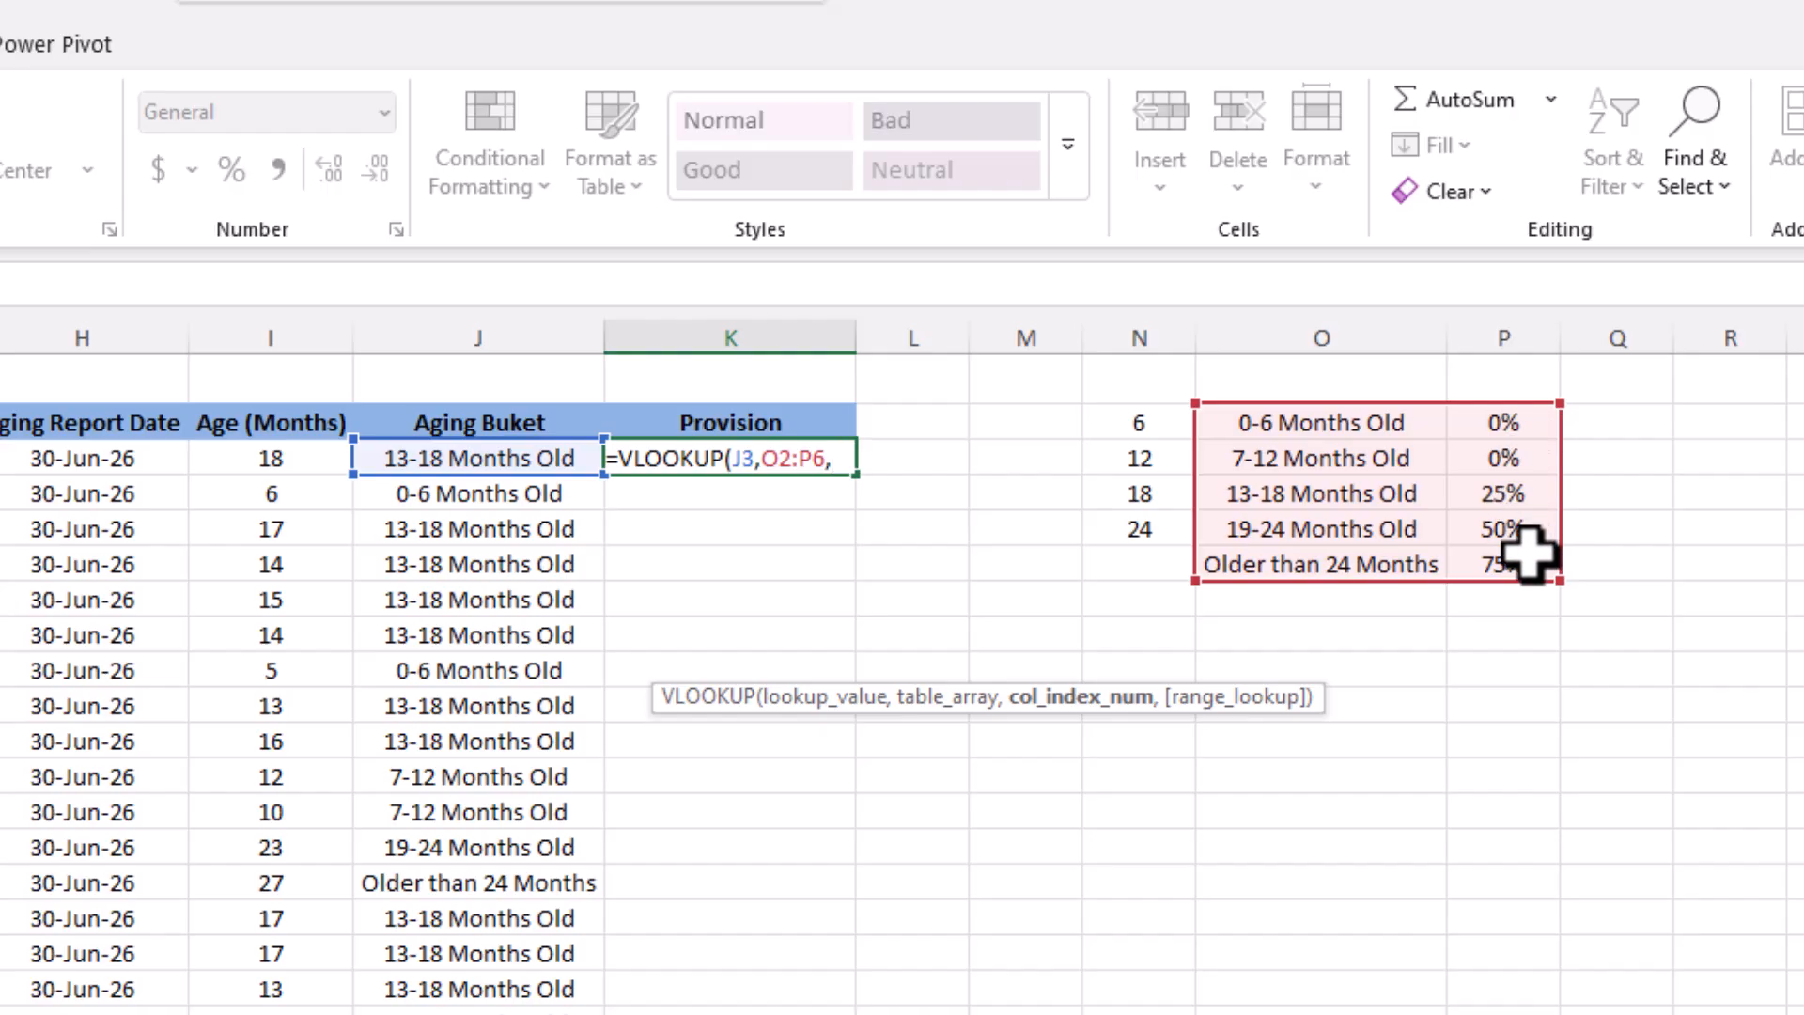
type("2,0")
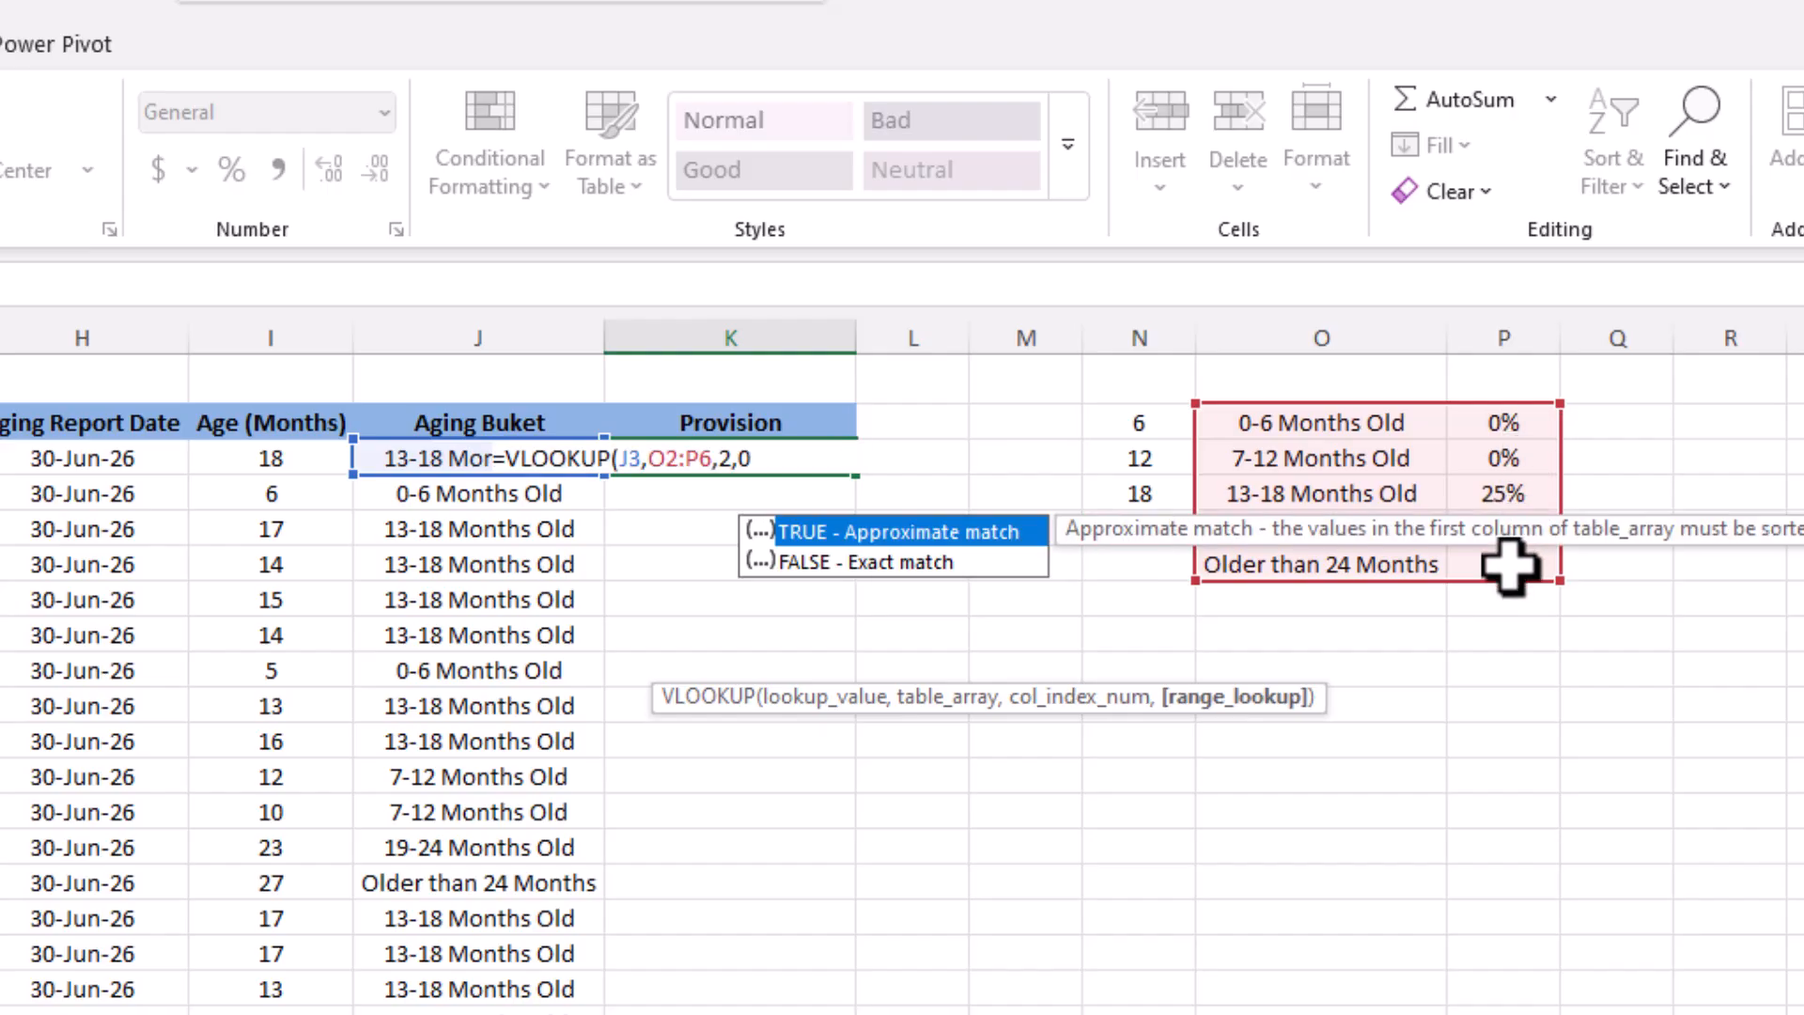
type(")")
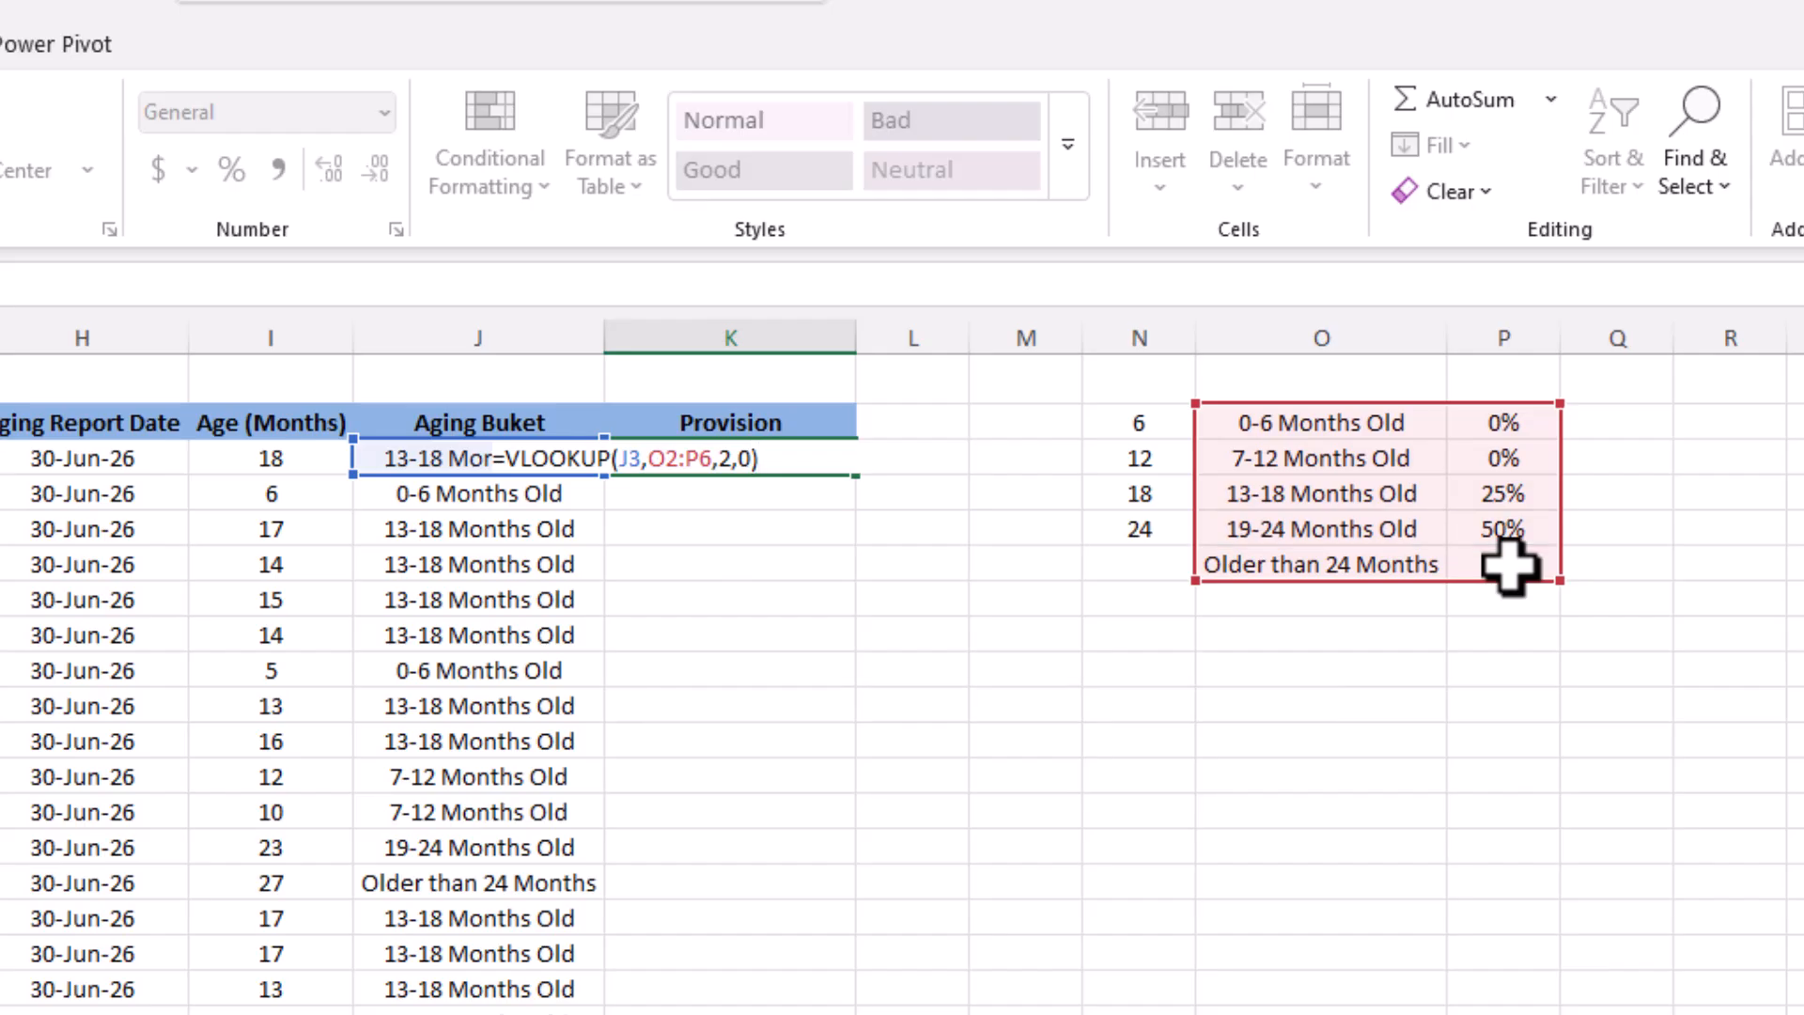
key("Return")
- Extend K3's VLOOKUP formula so the provision rate is multiplied by the stock value in G3
left_click(665, 453)
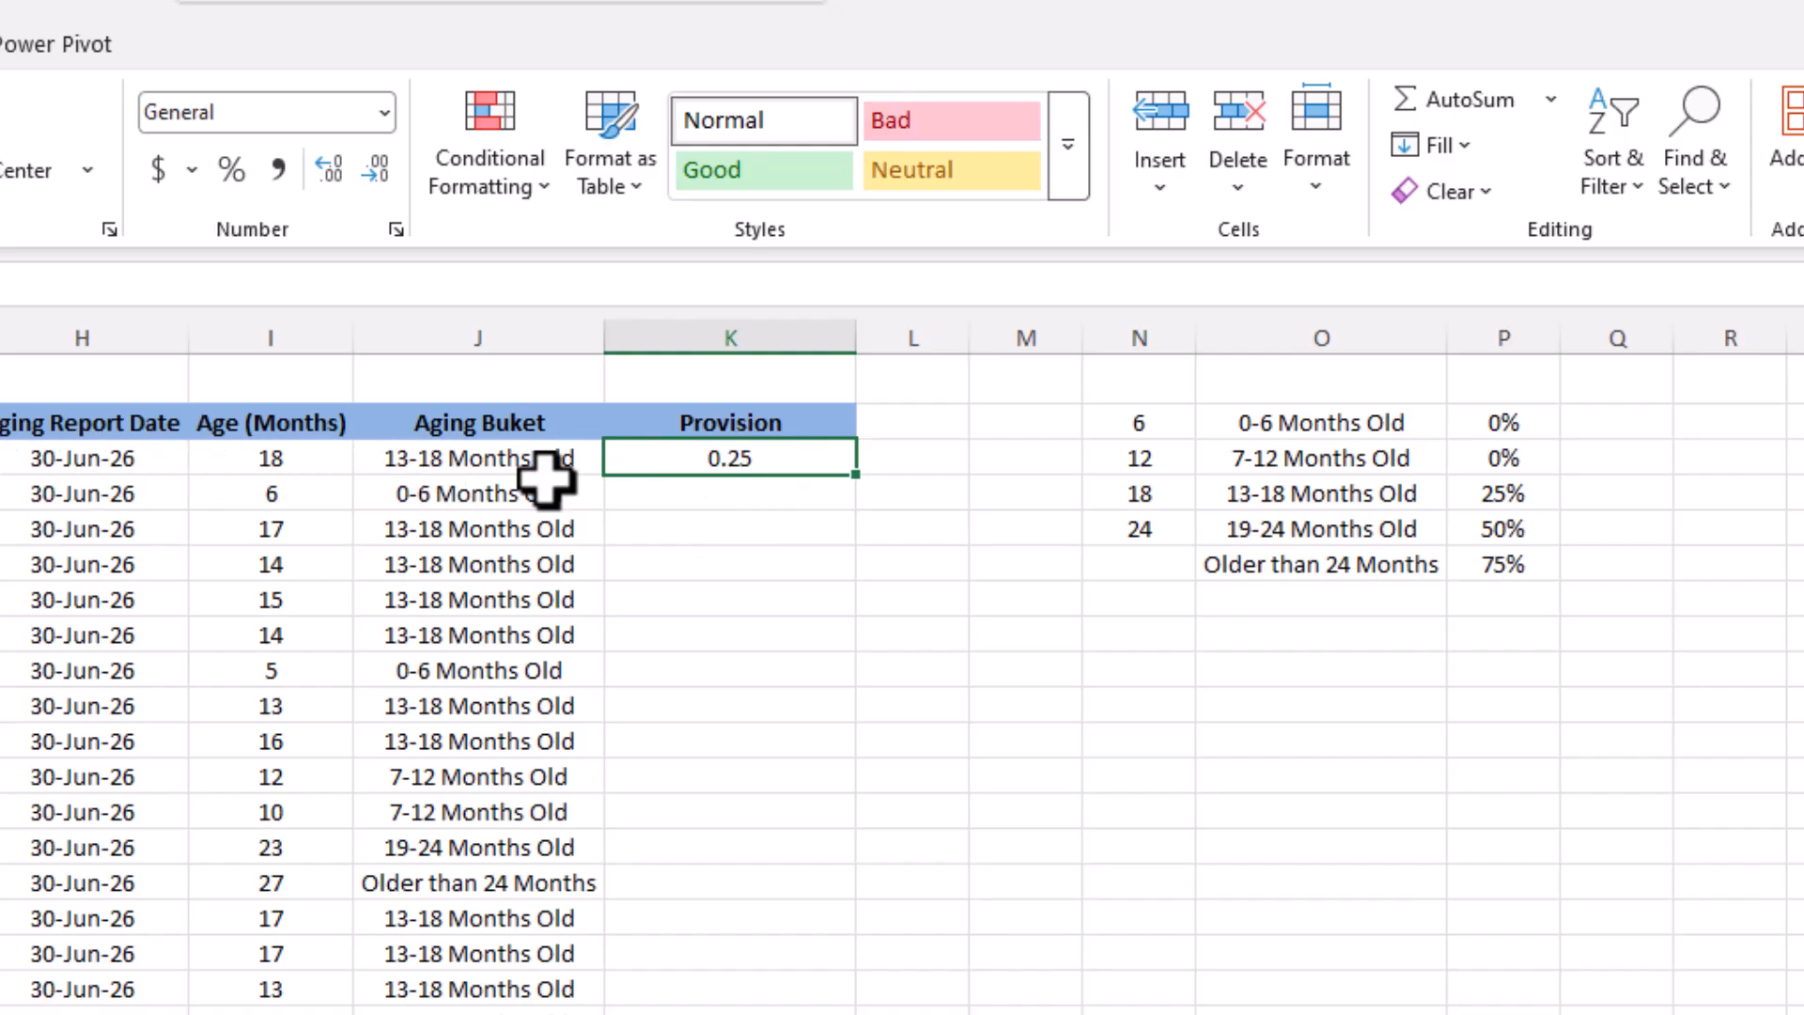
double_click(772, 457)
type("*")
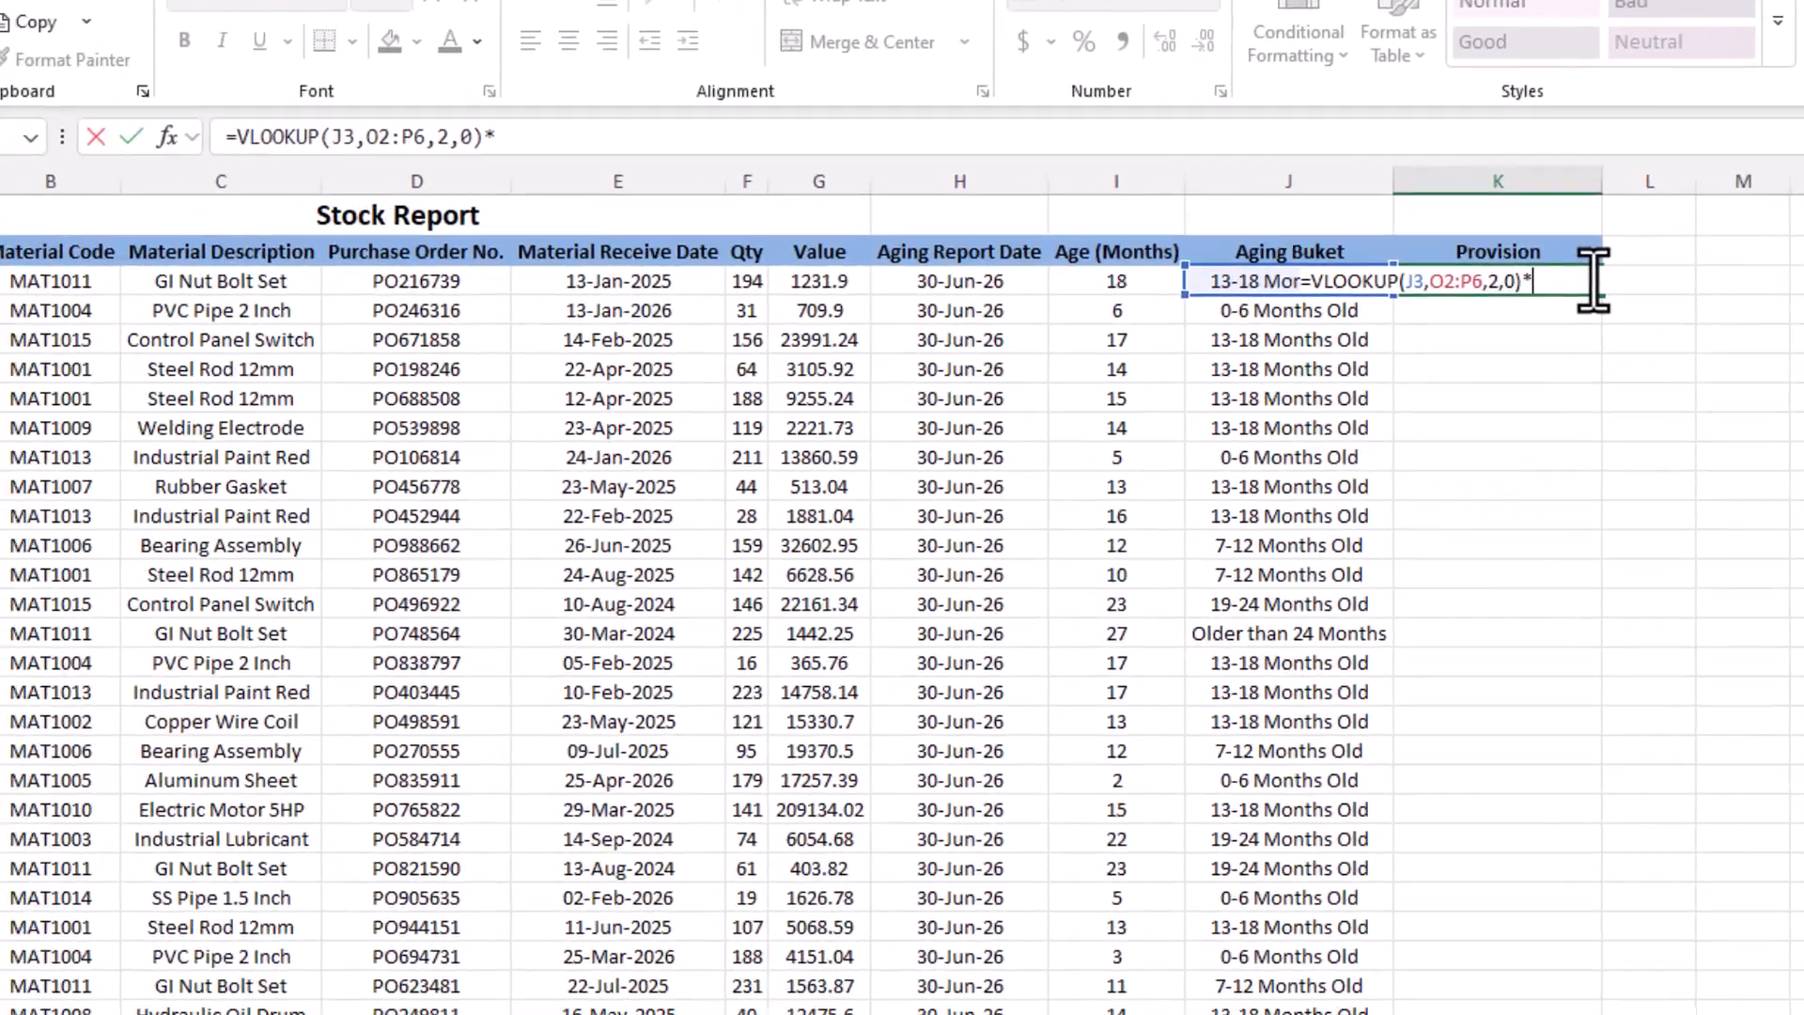
left_click(905, 262)
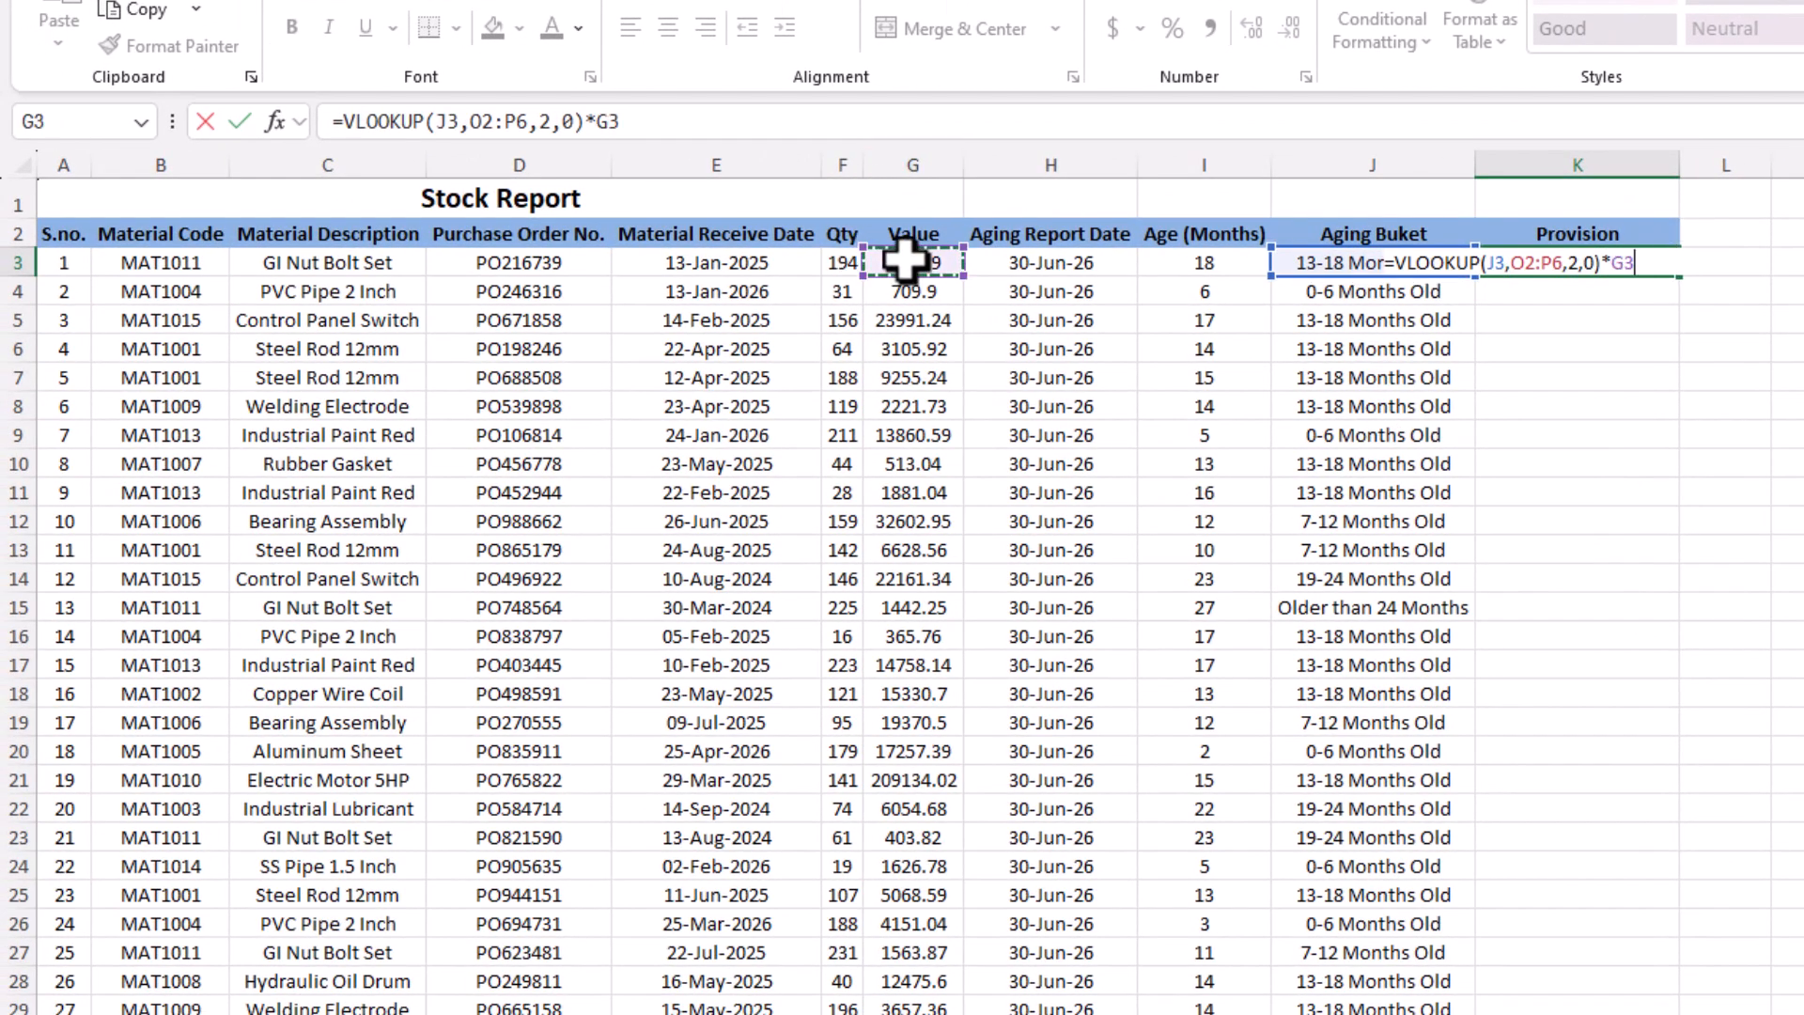
key("Return")
- Apply the Comma number style to the provision amount in K3
left_click_drag(327, 271, 1222, 263)
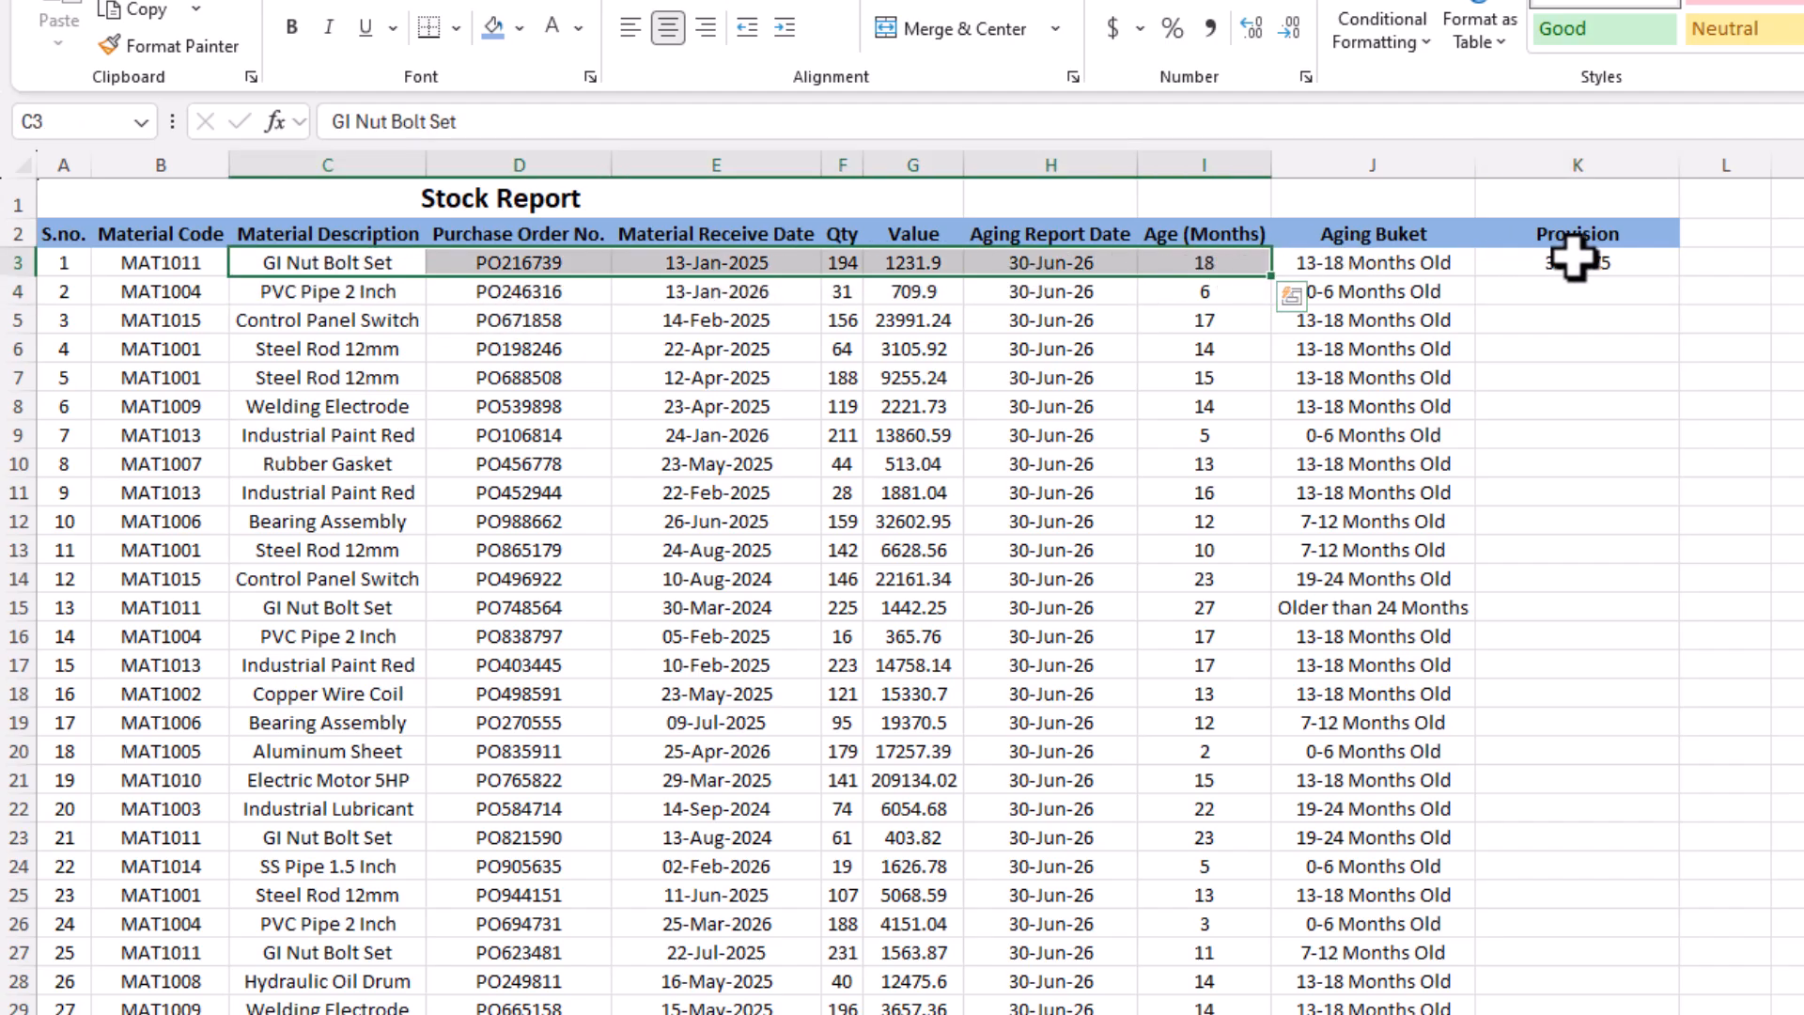
left_click(1565, 262)
left_click(1210, 28)
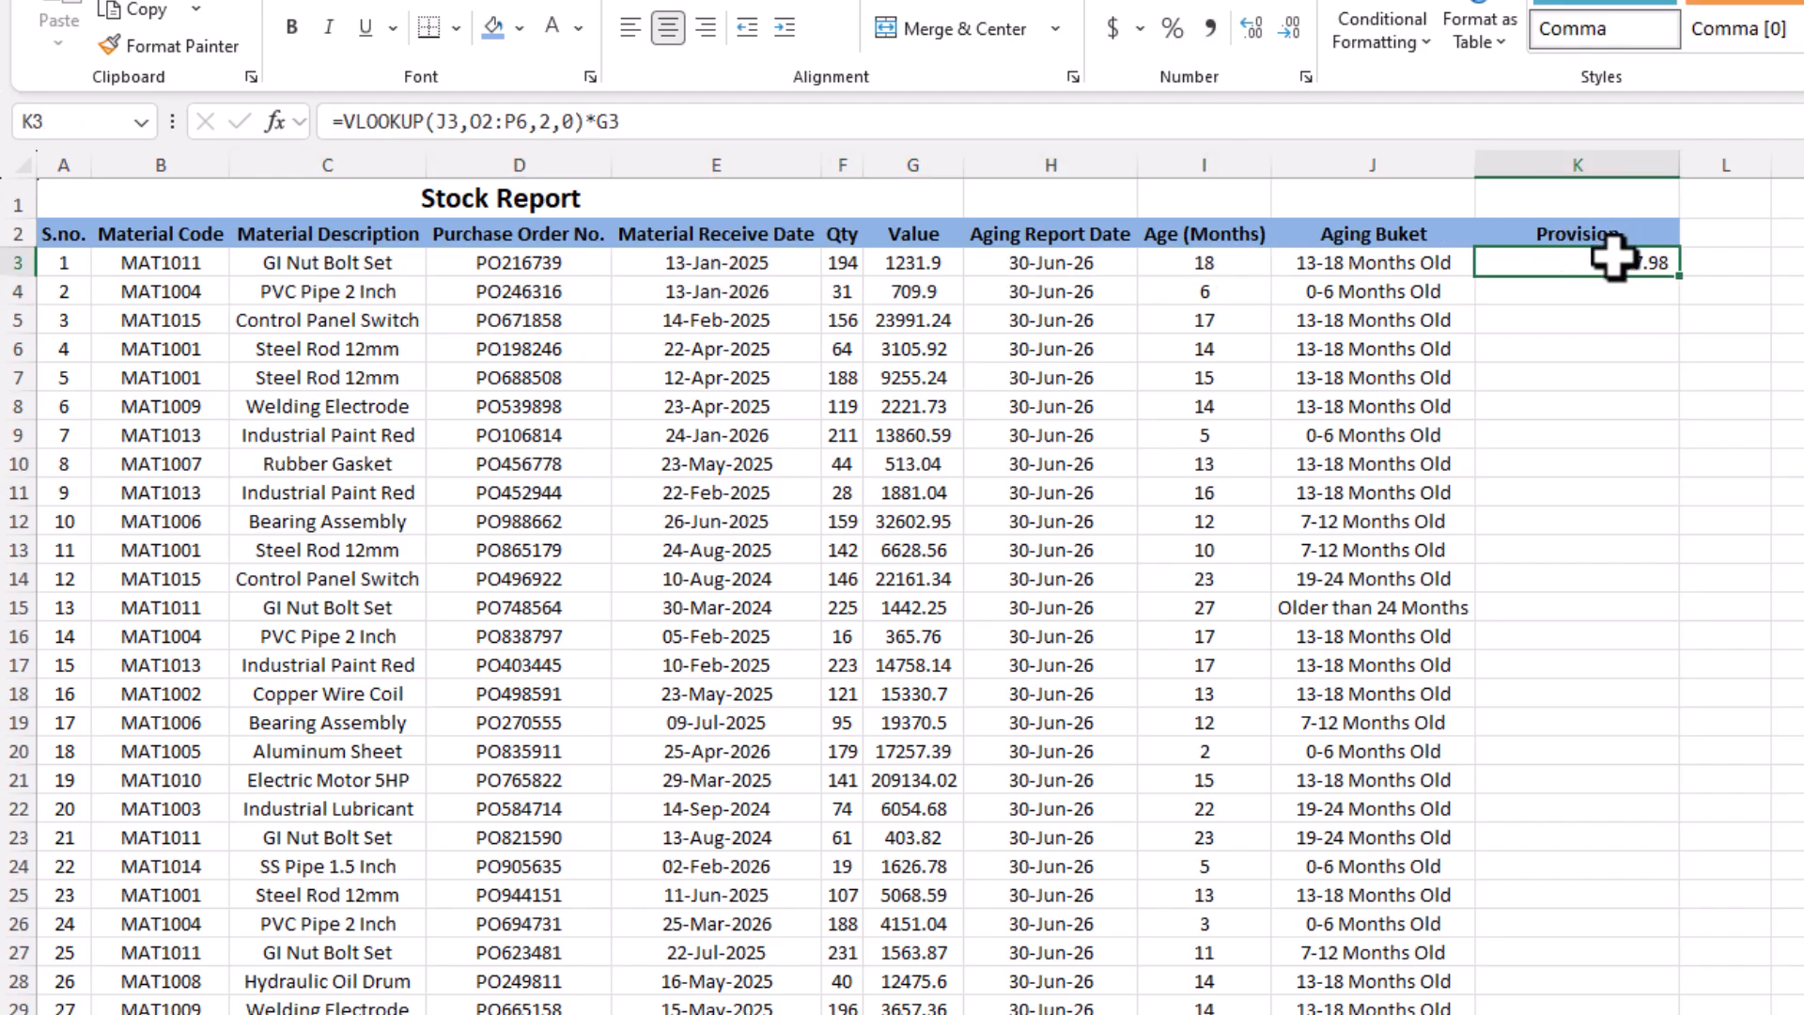
- Make the lookup range in K3's VLOOKUP formula absolute as $O$2:$P$6
double_click(1613, 258)
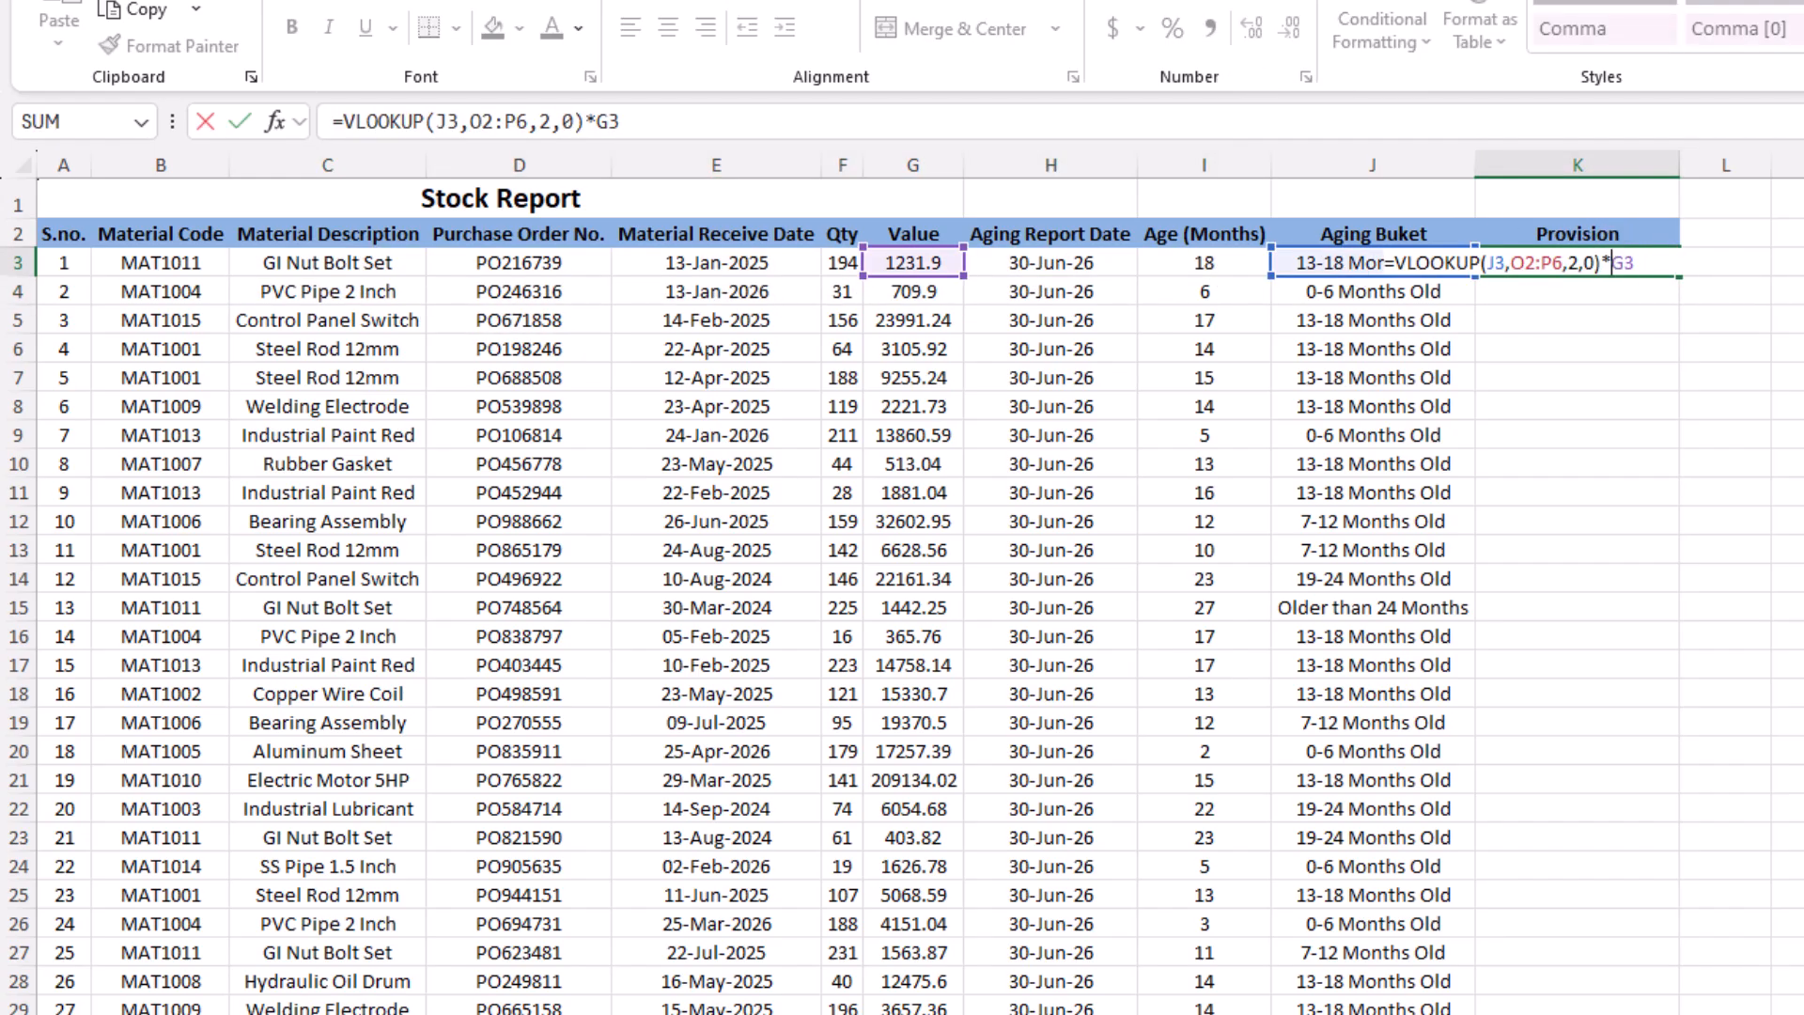
left_click(1536, 265)
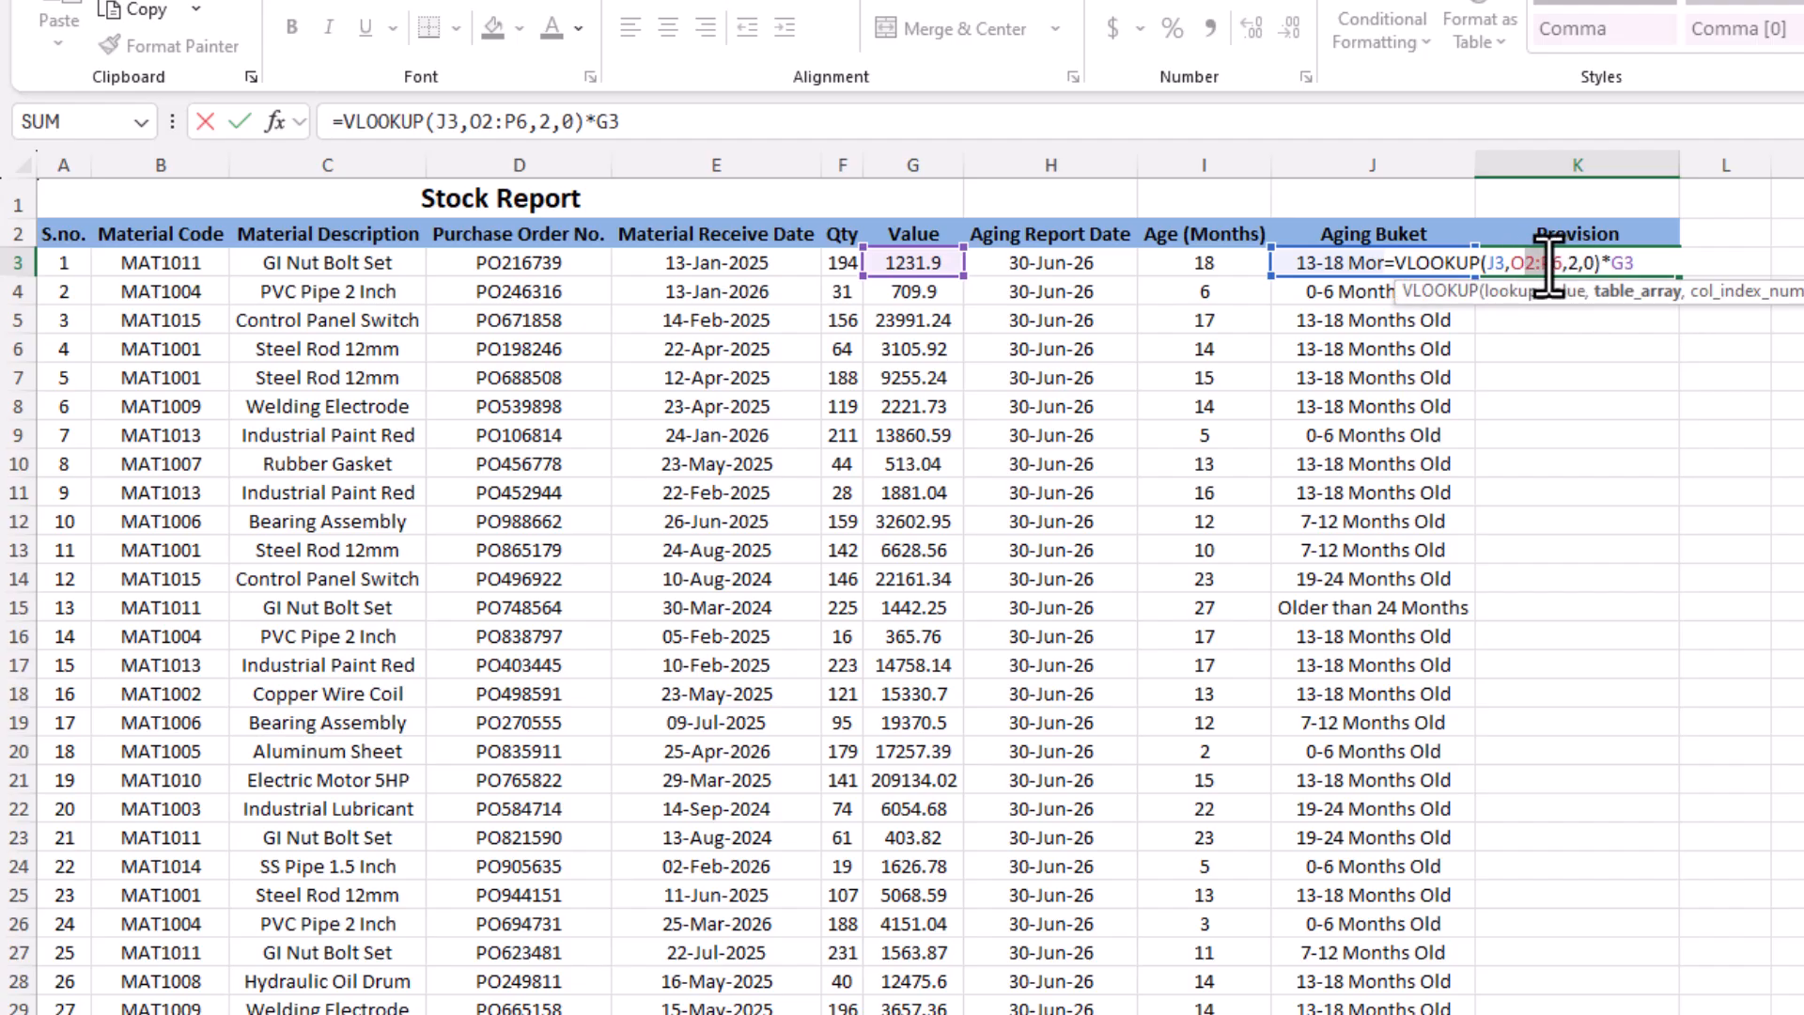
key("F4")
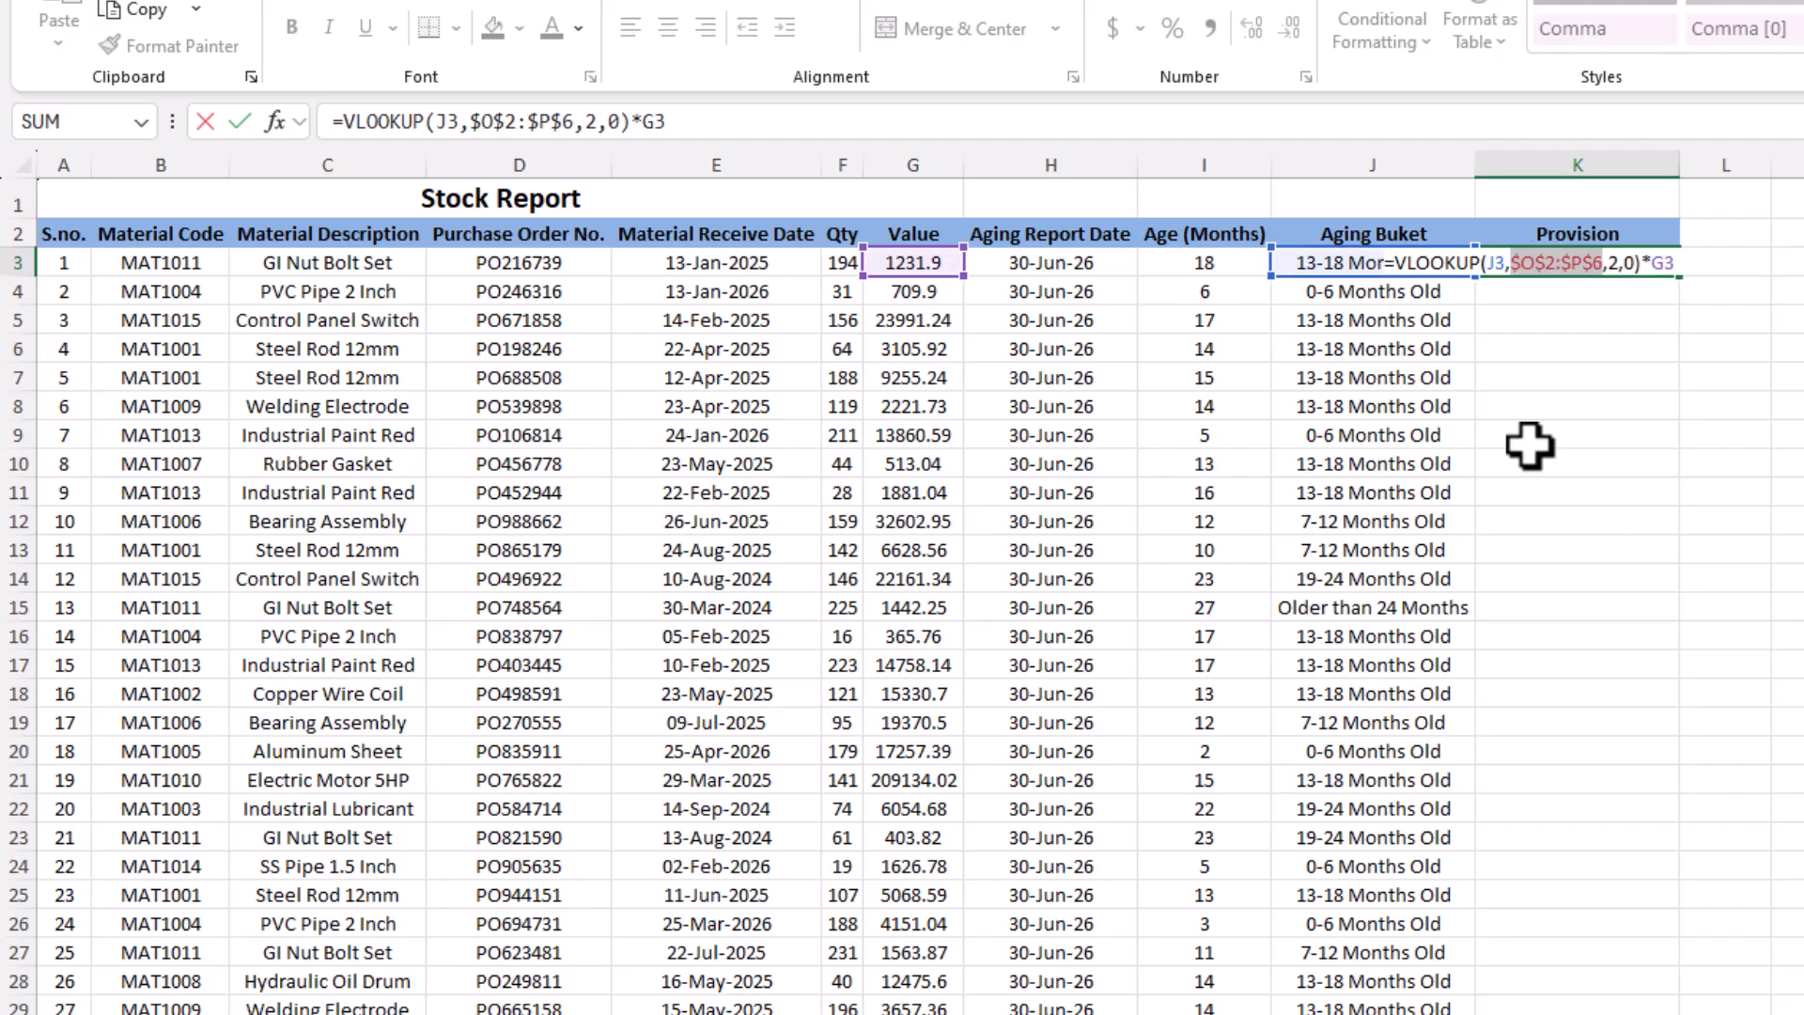
key("Return")
- Fill the provision formula from K3 down through all rows of the Provision column
left_click(1663, 268)
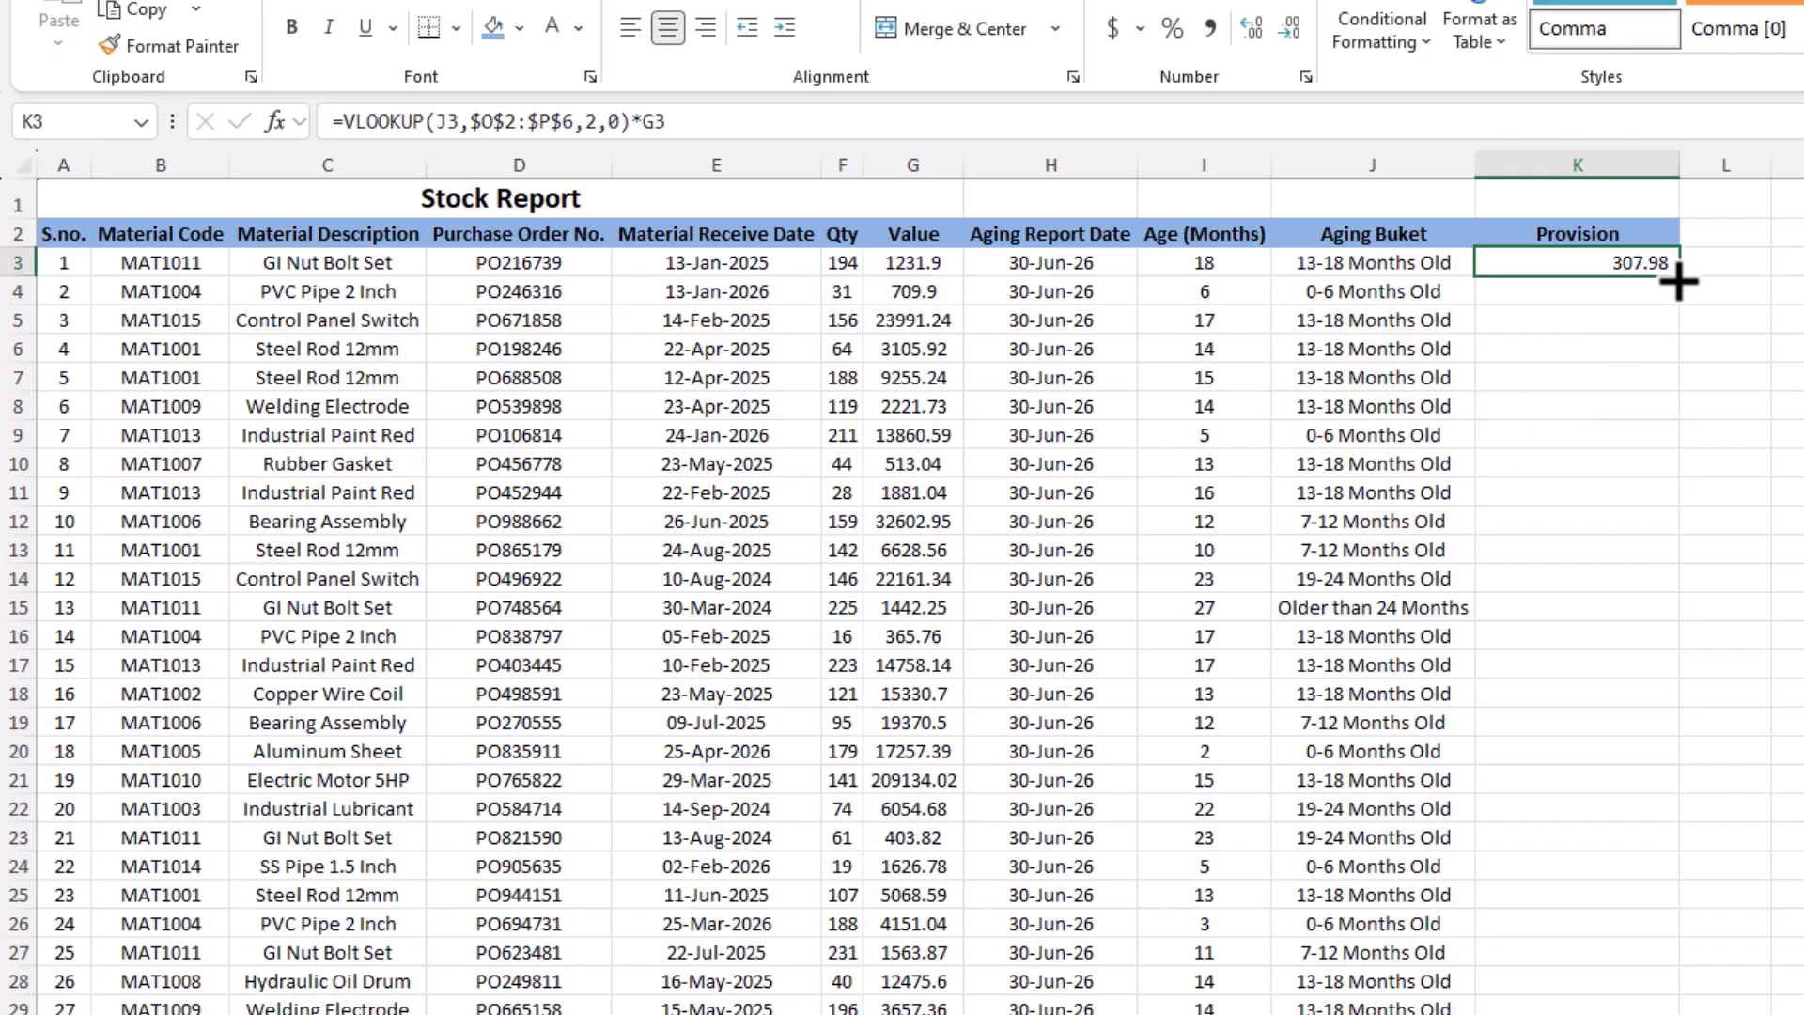
double_click(1678, 278)
left_click_drag(389, 304, 1615, 471)
left_click(1636, 404)
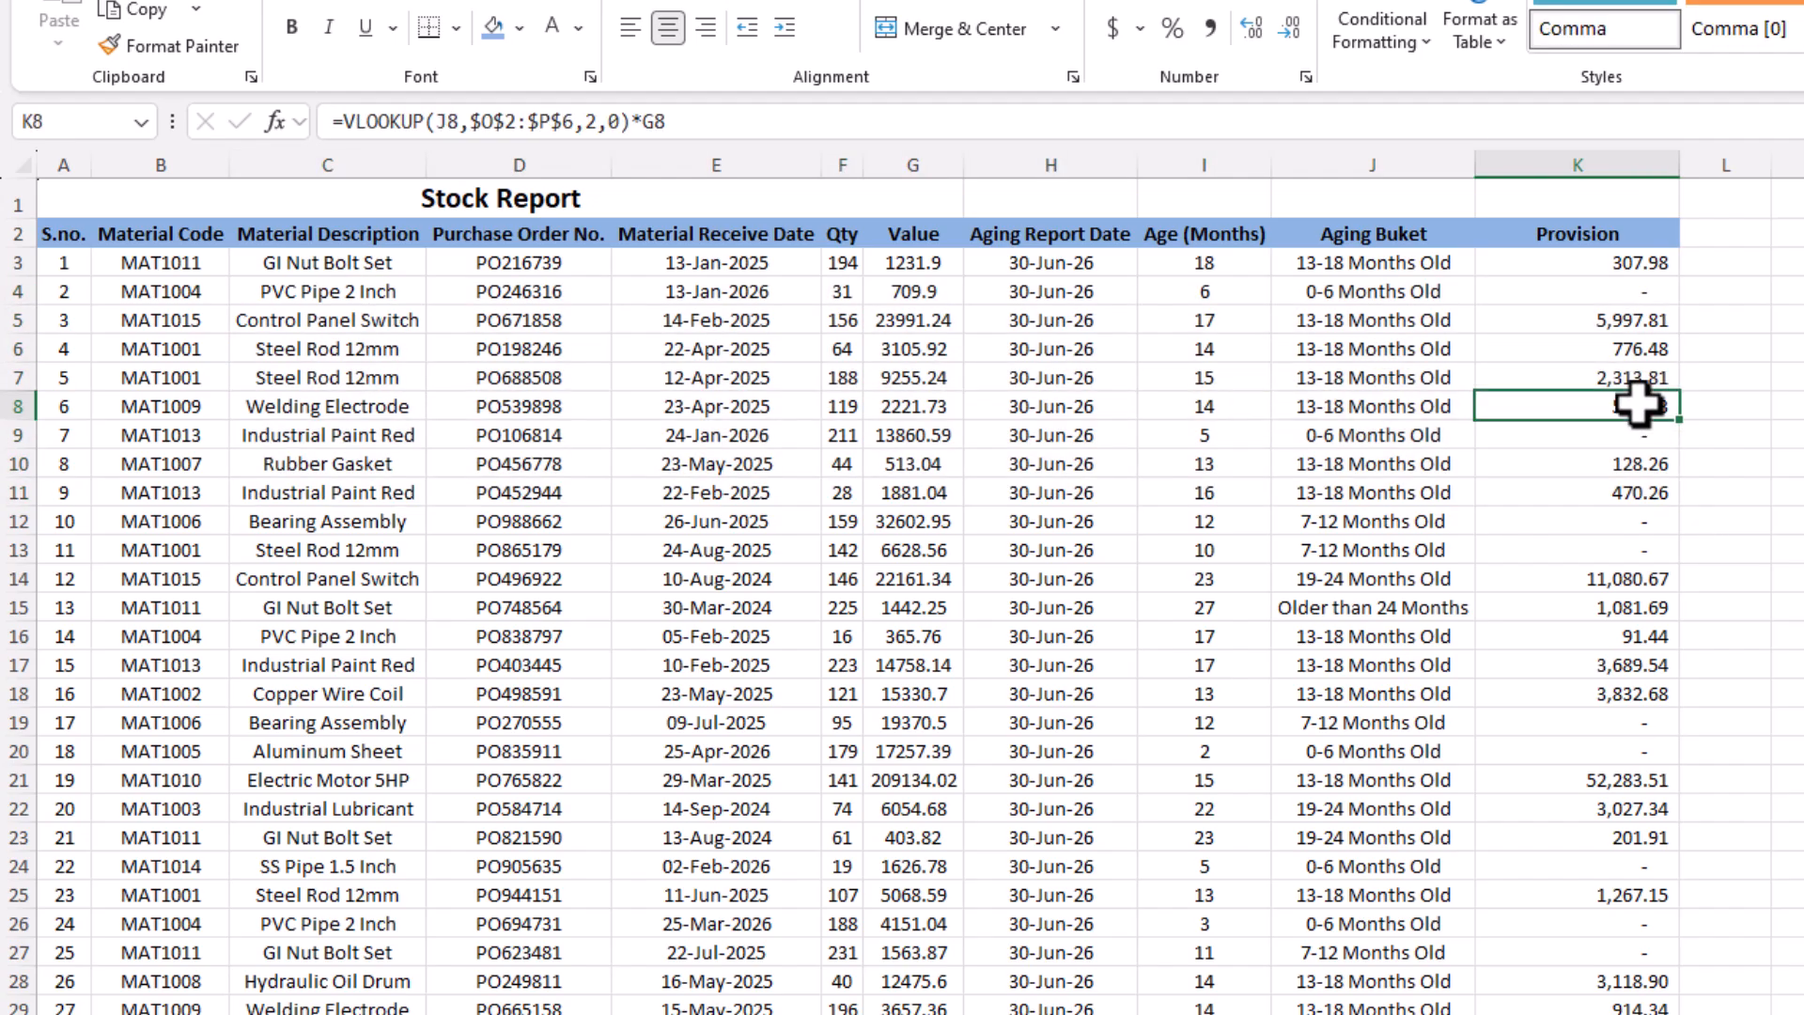
- Examine the provisions in rows 4 and 15 against their ages, aging buckets and the provision rate table
left_click_drag(271, 297, 1371, 295)
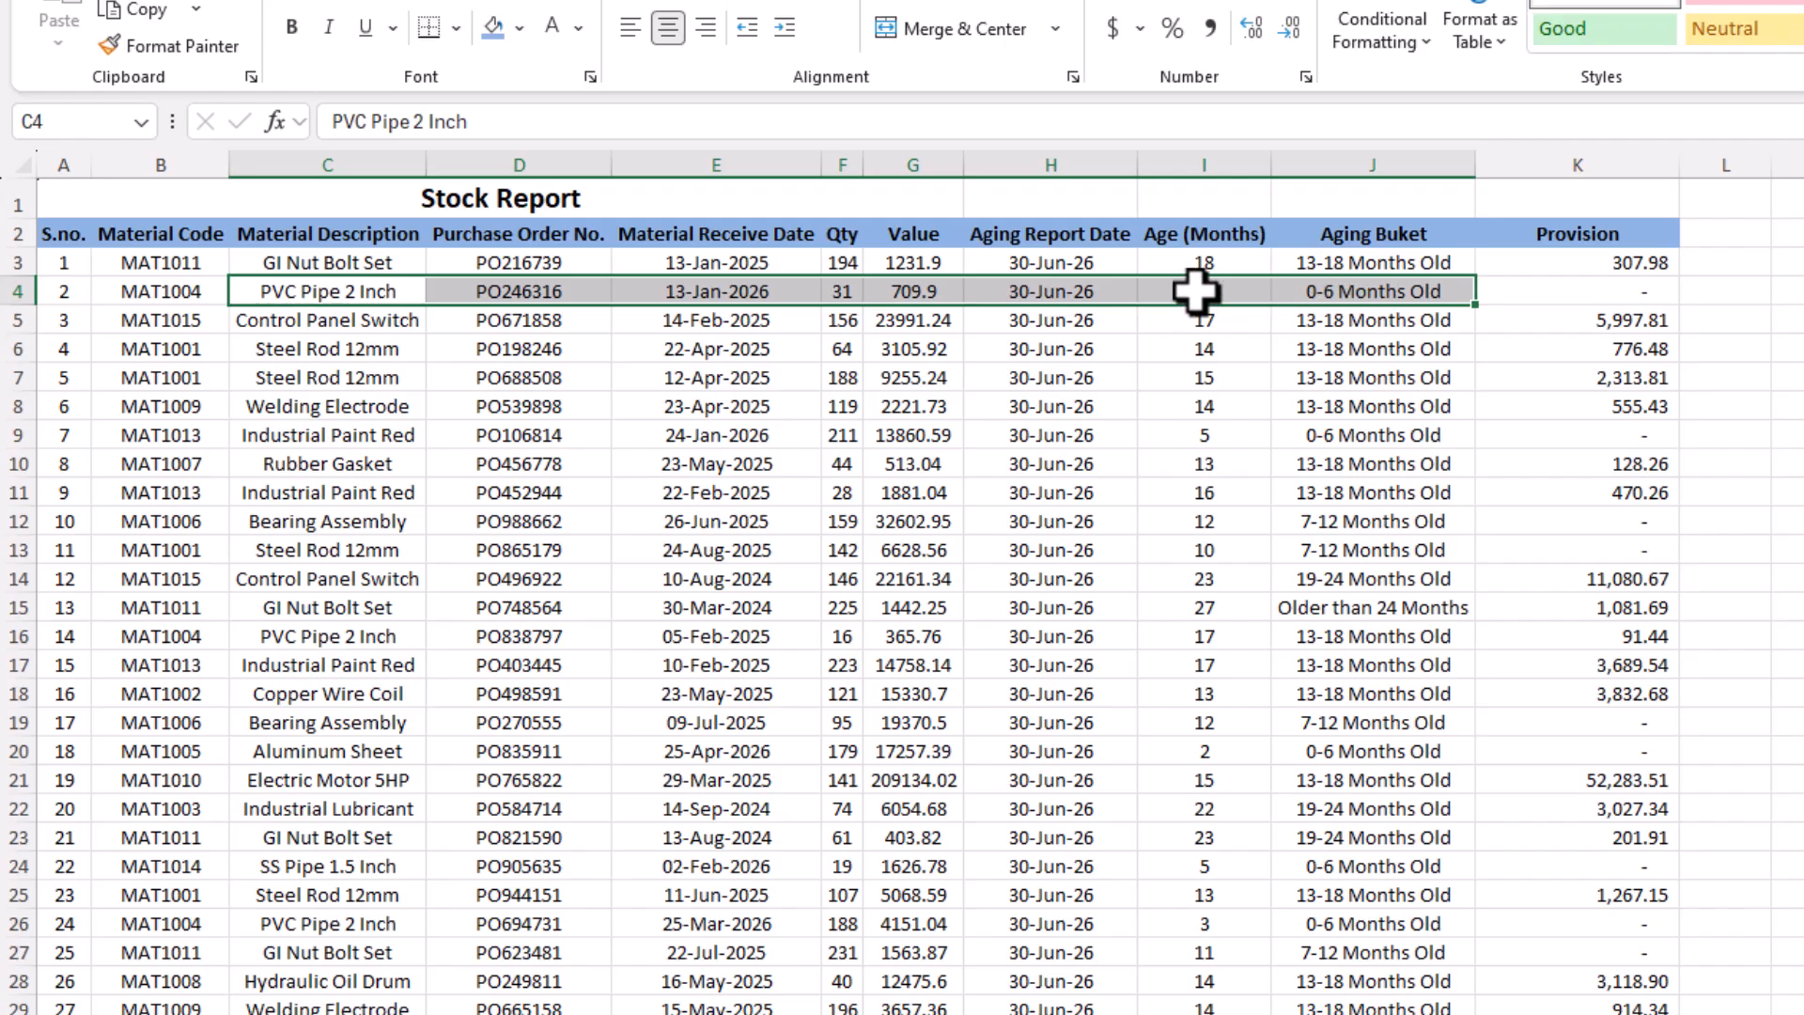
left_click(1198, 291)
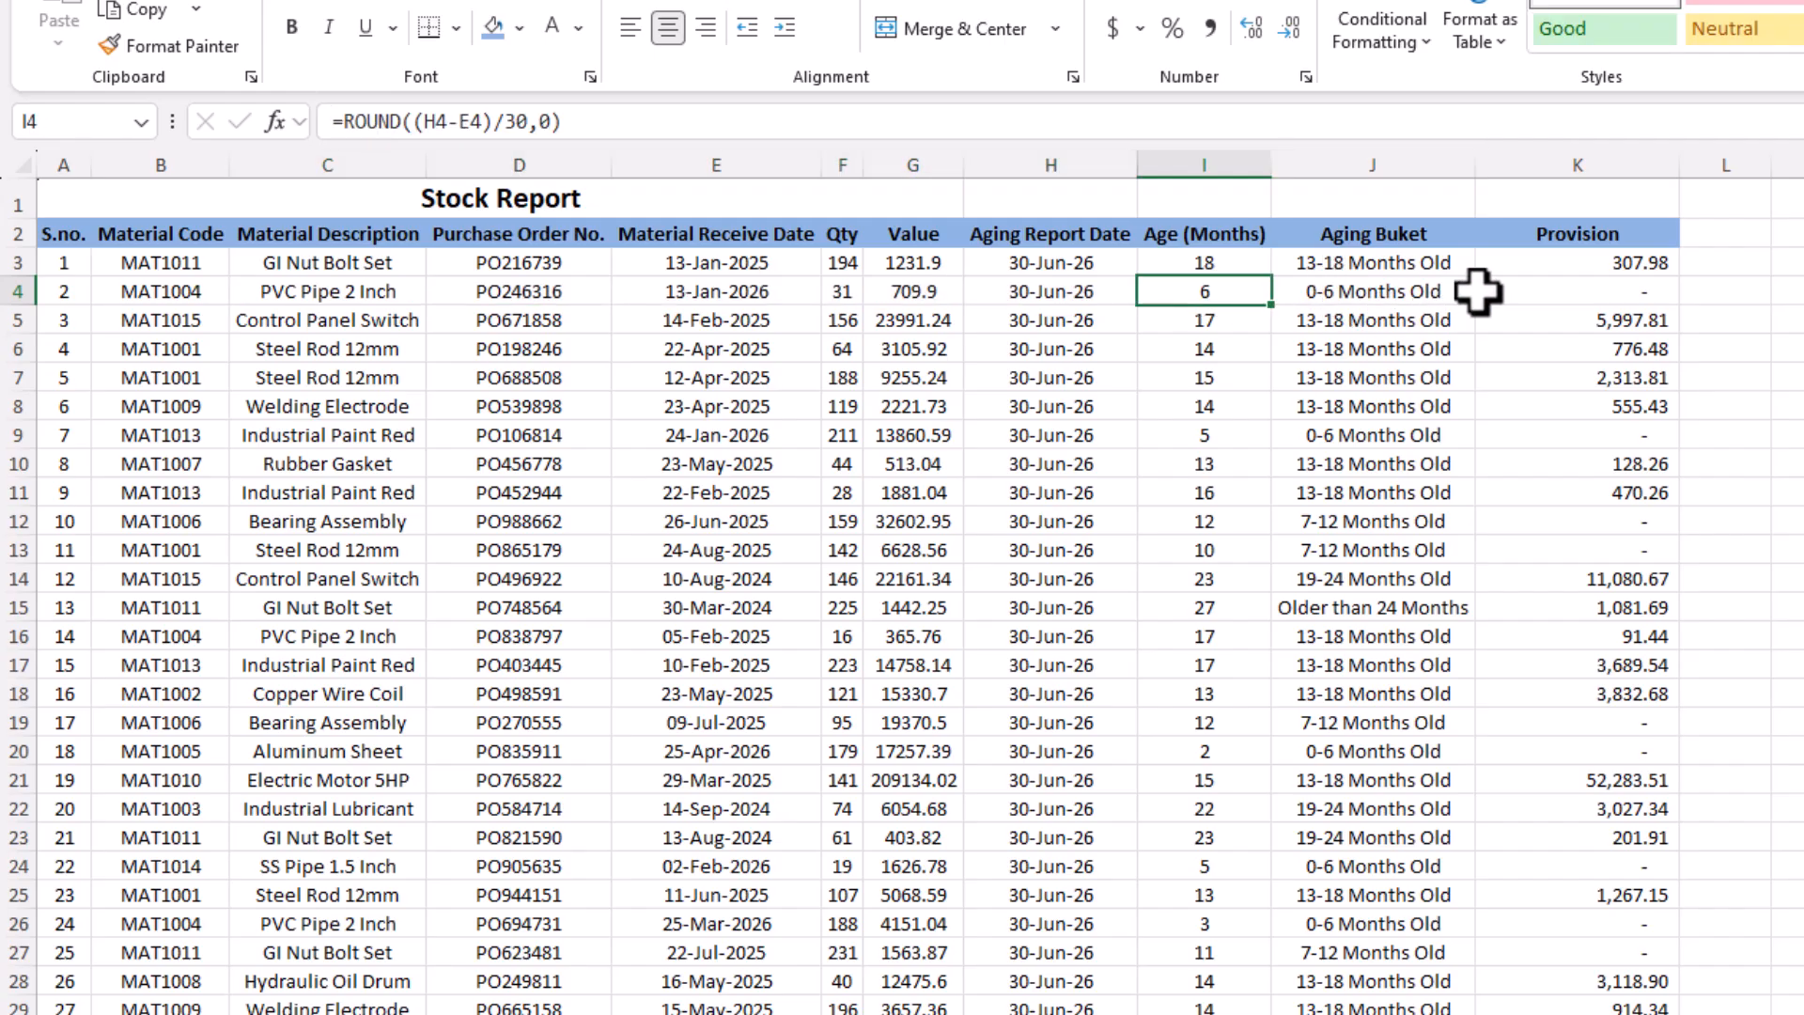
left_click(1647, 291)
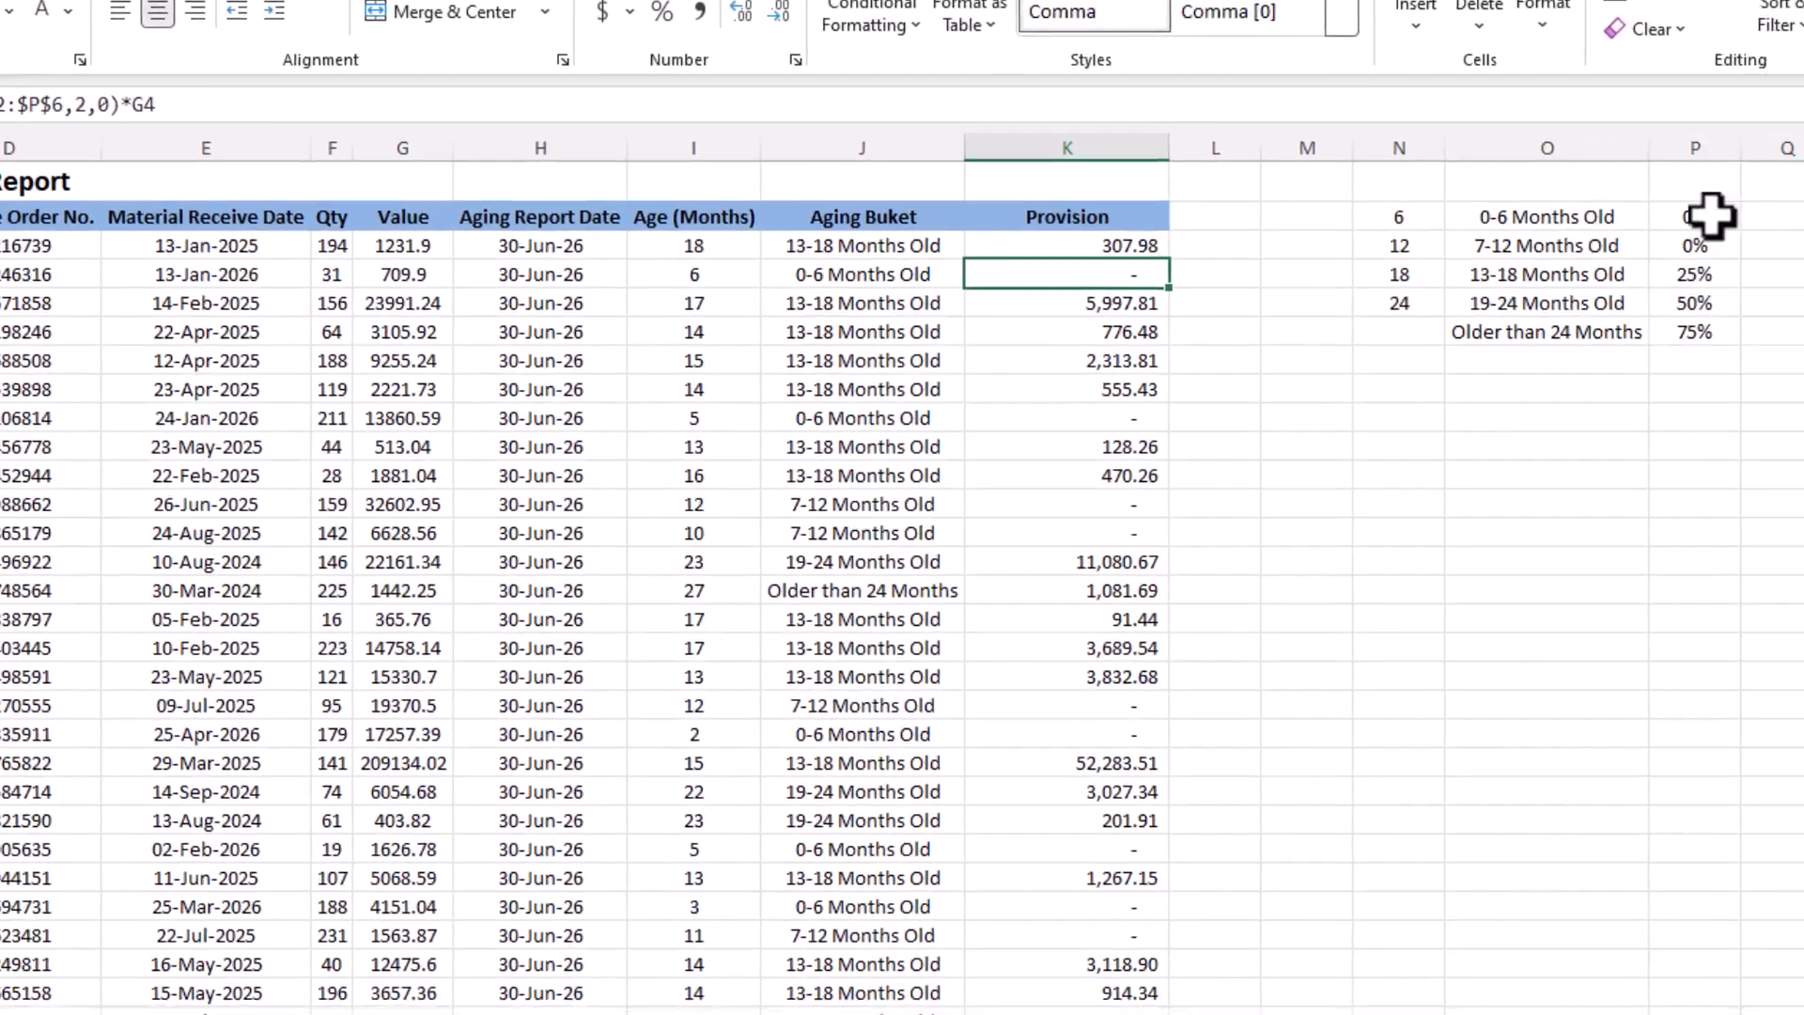
left_click_drag(1555, 215, 1260, 220)
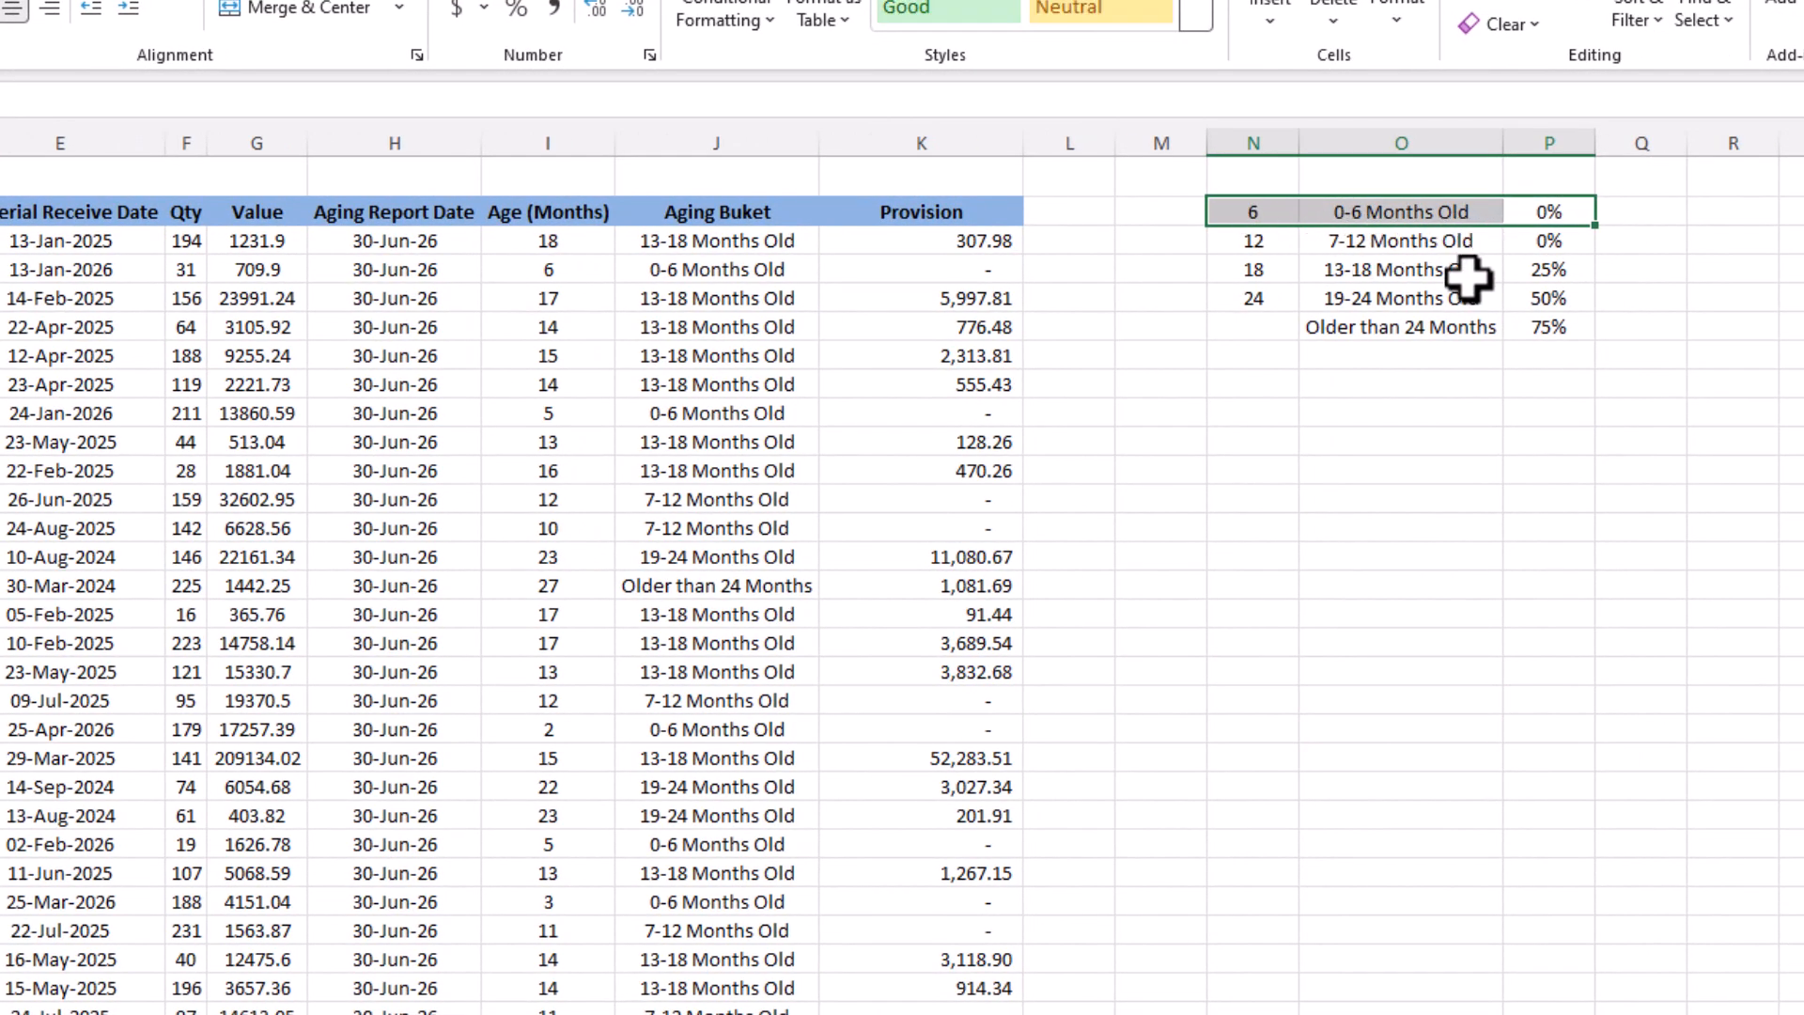
left_click_drag(530, 587, 1227, 552)
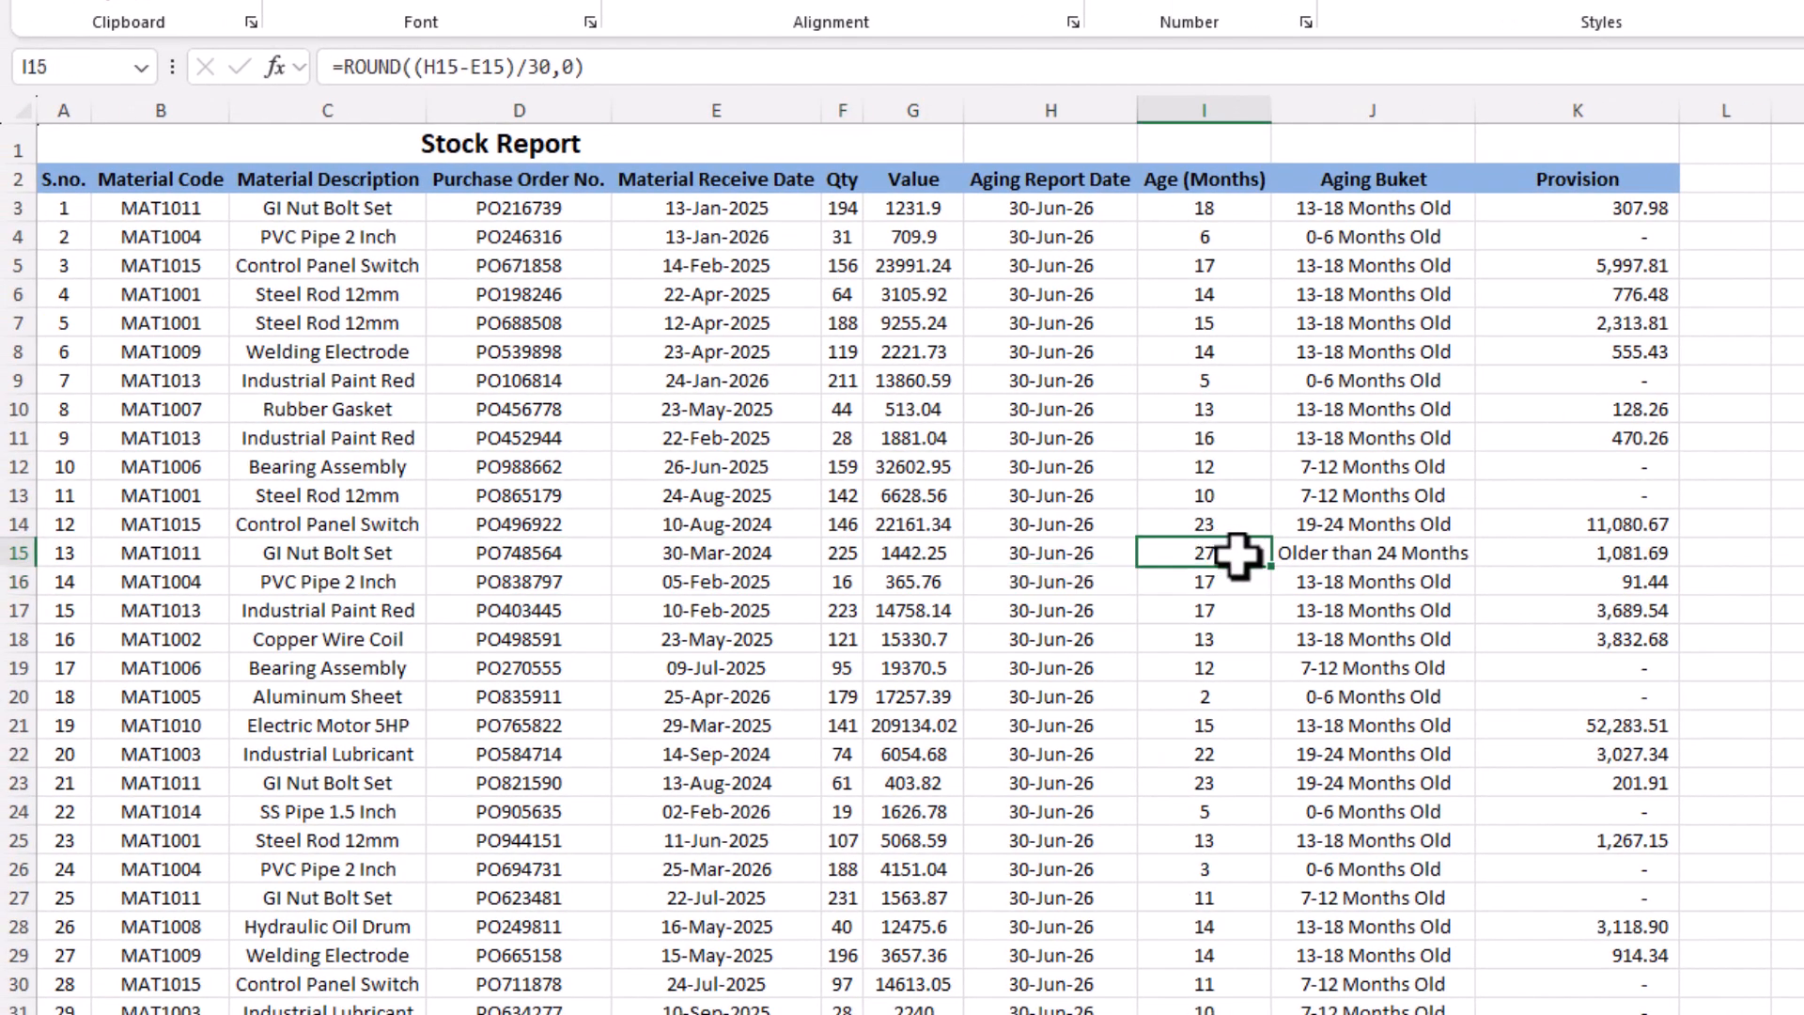
left_click(1344, 550)
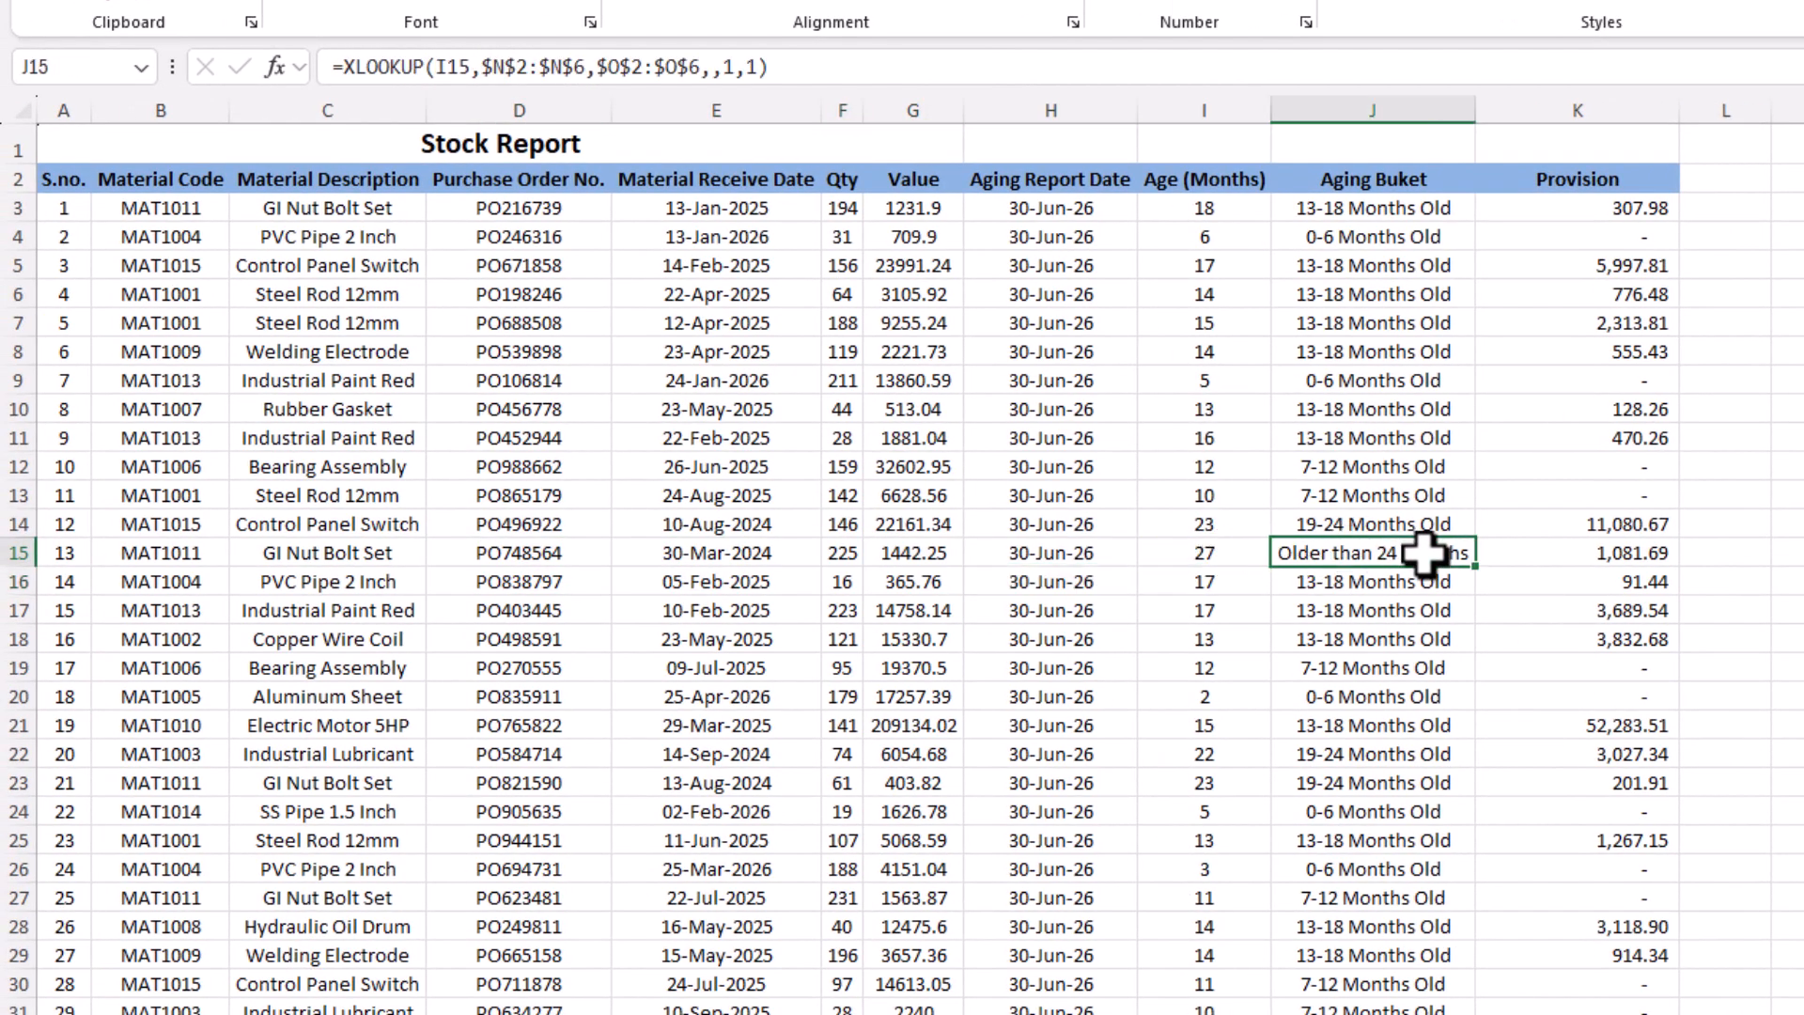
mouse_move(1588, 553)
left_mouse_down()
mouse_move(918, 551)
mouse_move(1565, 554)
left_mouse_up()
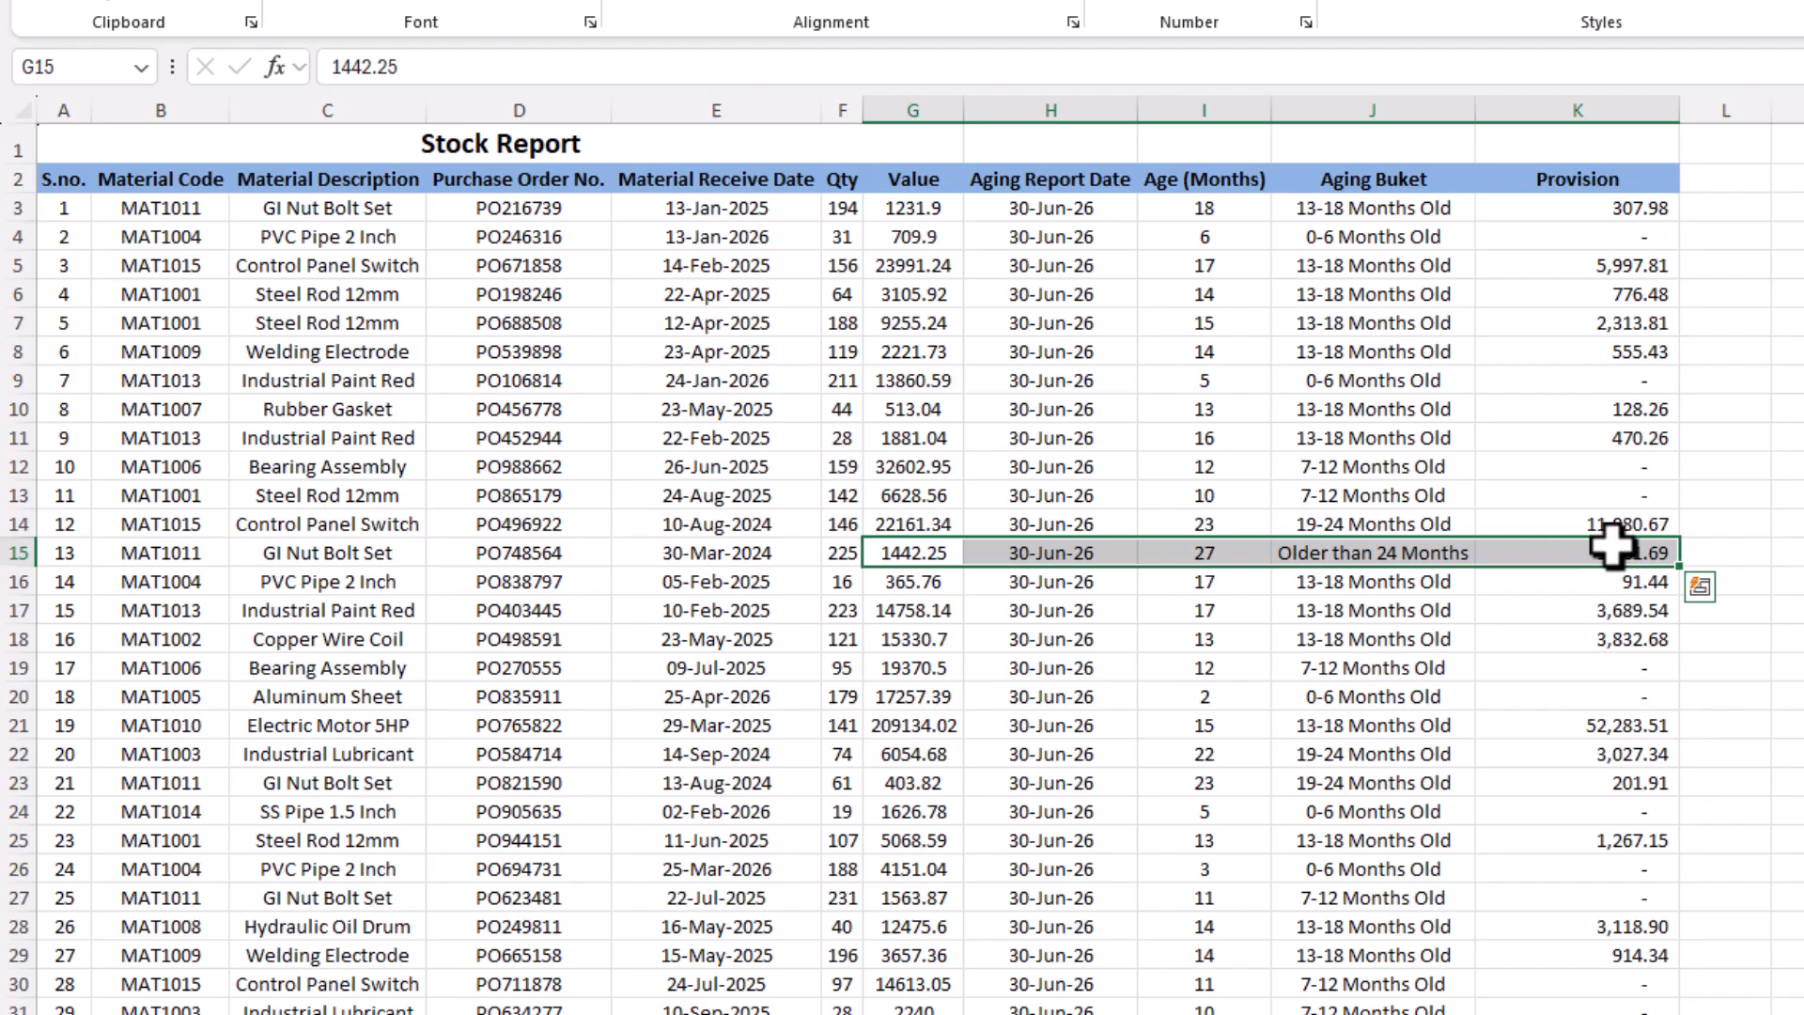
left_click_drag(1609, 215, 1583, 498)
- Merge and centre the Stock Report title across A1:K1
left_click(667, 146, "ctrl")
left_click_drag(994, 138, 1507, 148)
left_click(952, 1)
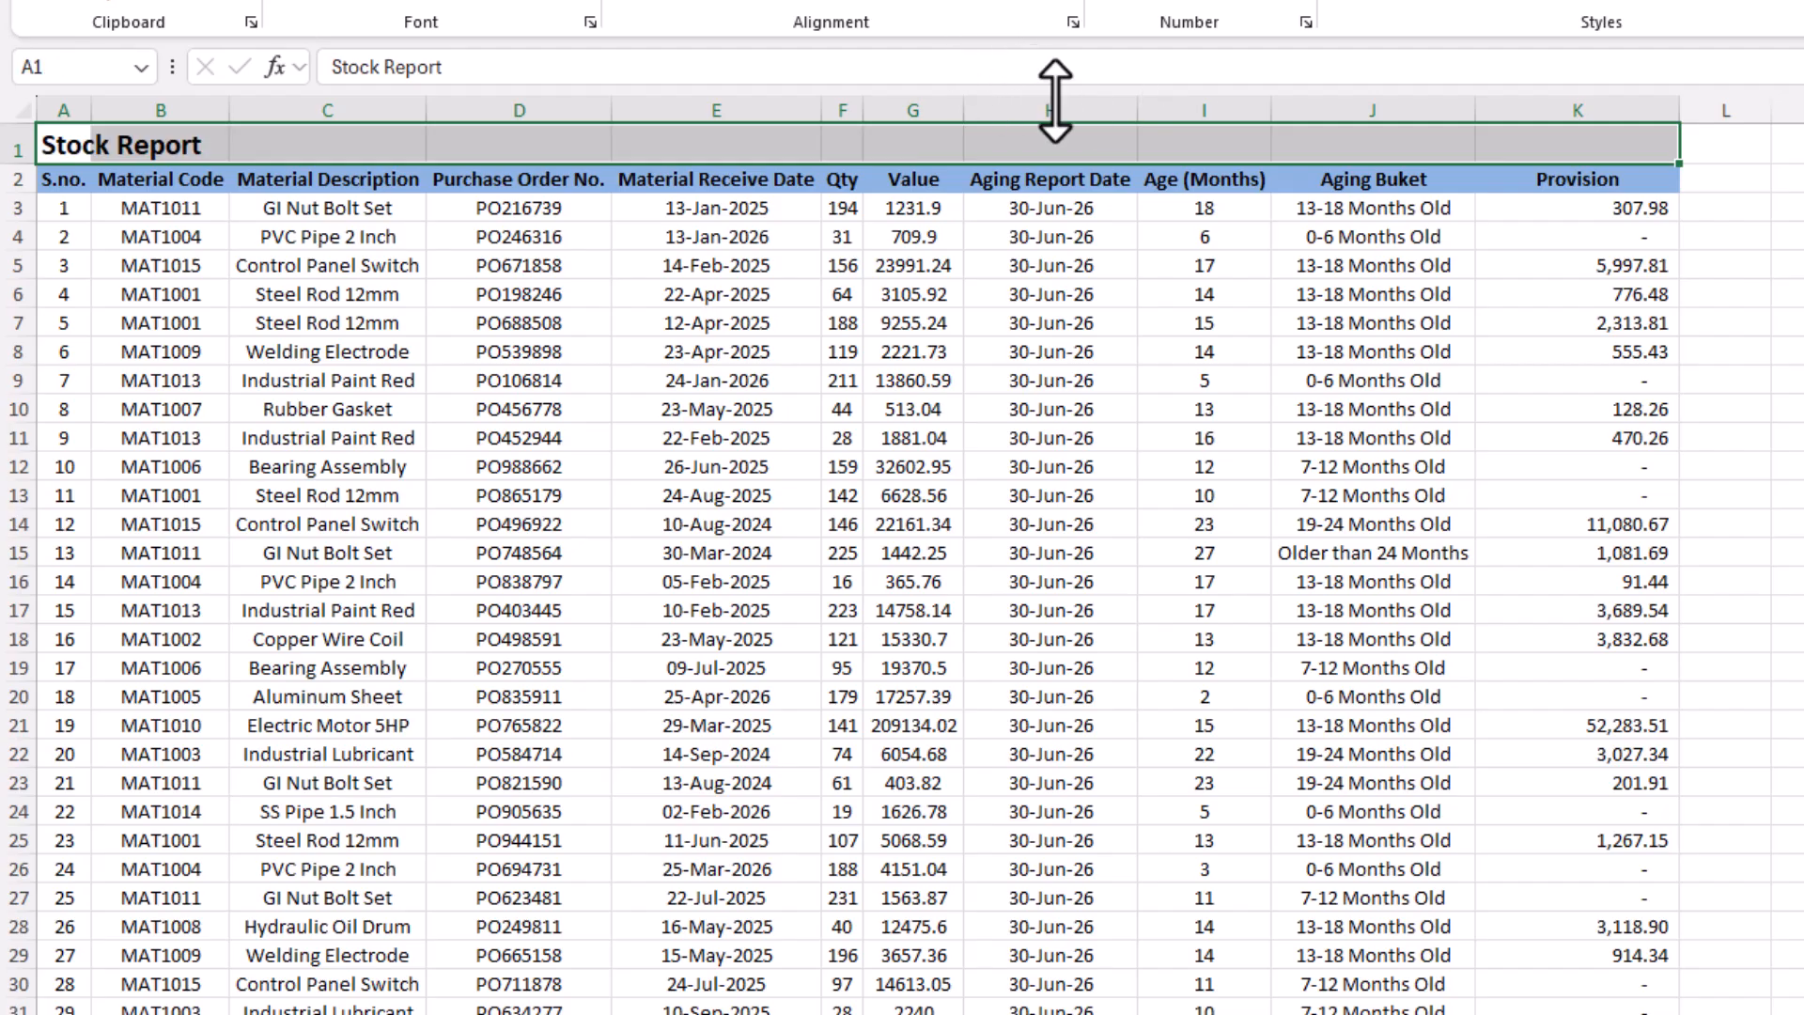
key("ctrl+z")
- Insert a PivotTable from the stock data range $A$2:$K$402 on a new worksheet
left_click(907, 375)
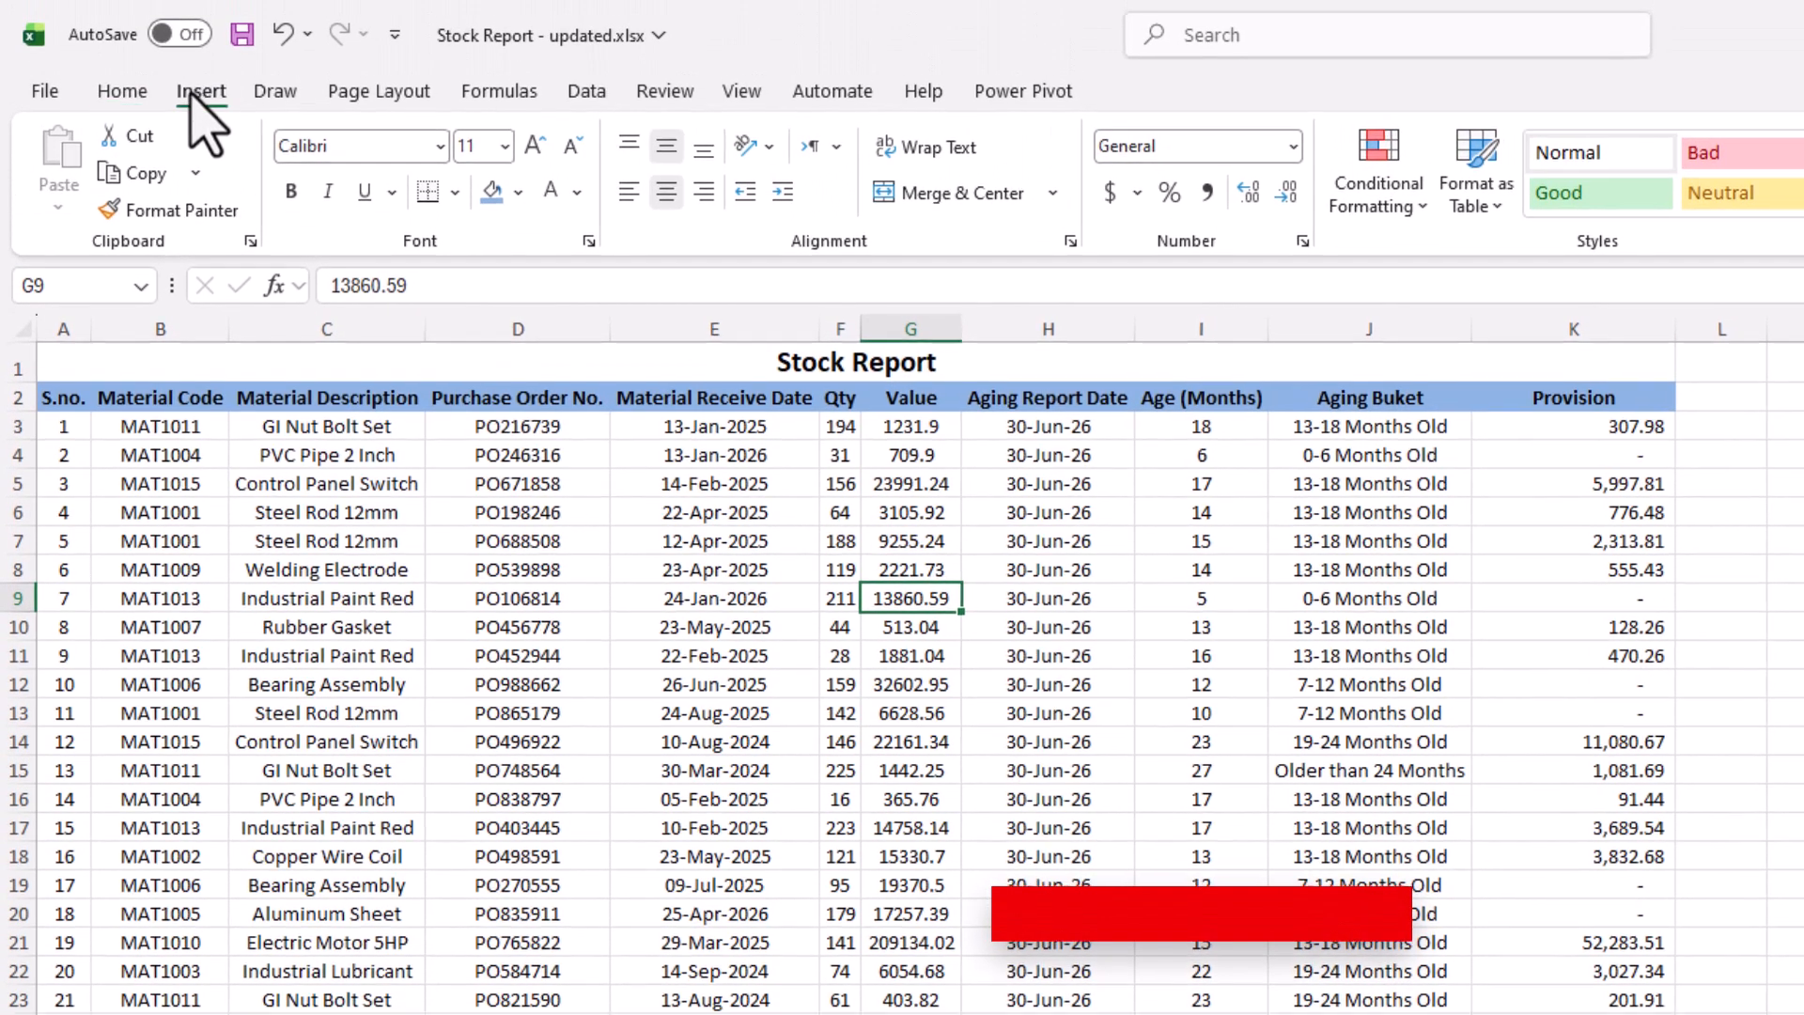
left_click(191, 86)
left_click(59, 120)
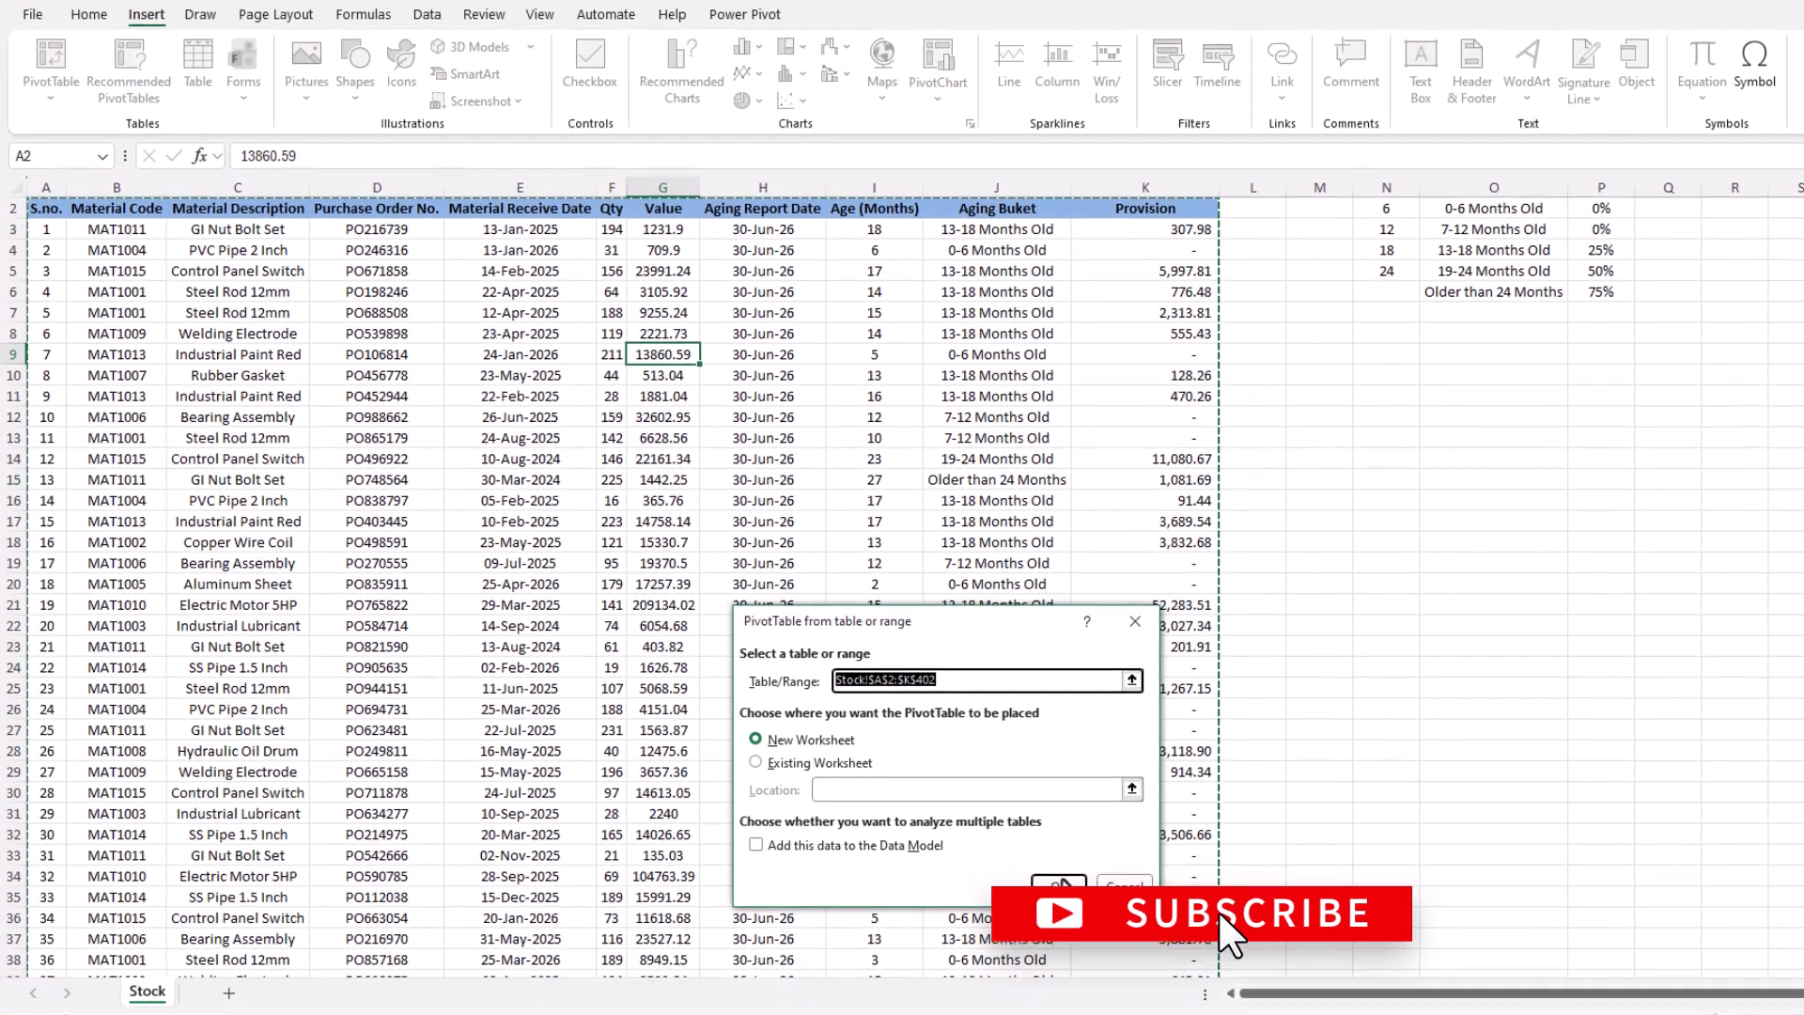
left_click(1043, 921)
mouse_move(149, 988)
left_mouse_down()
mouse_move(286, 982)
mouse_move(360, 1011)
left_mouse_up()
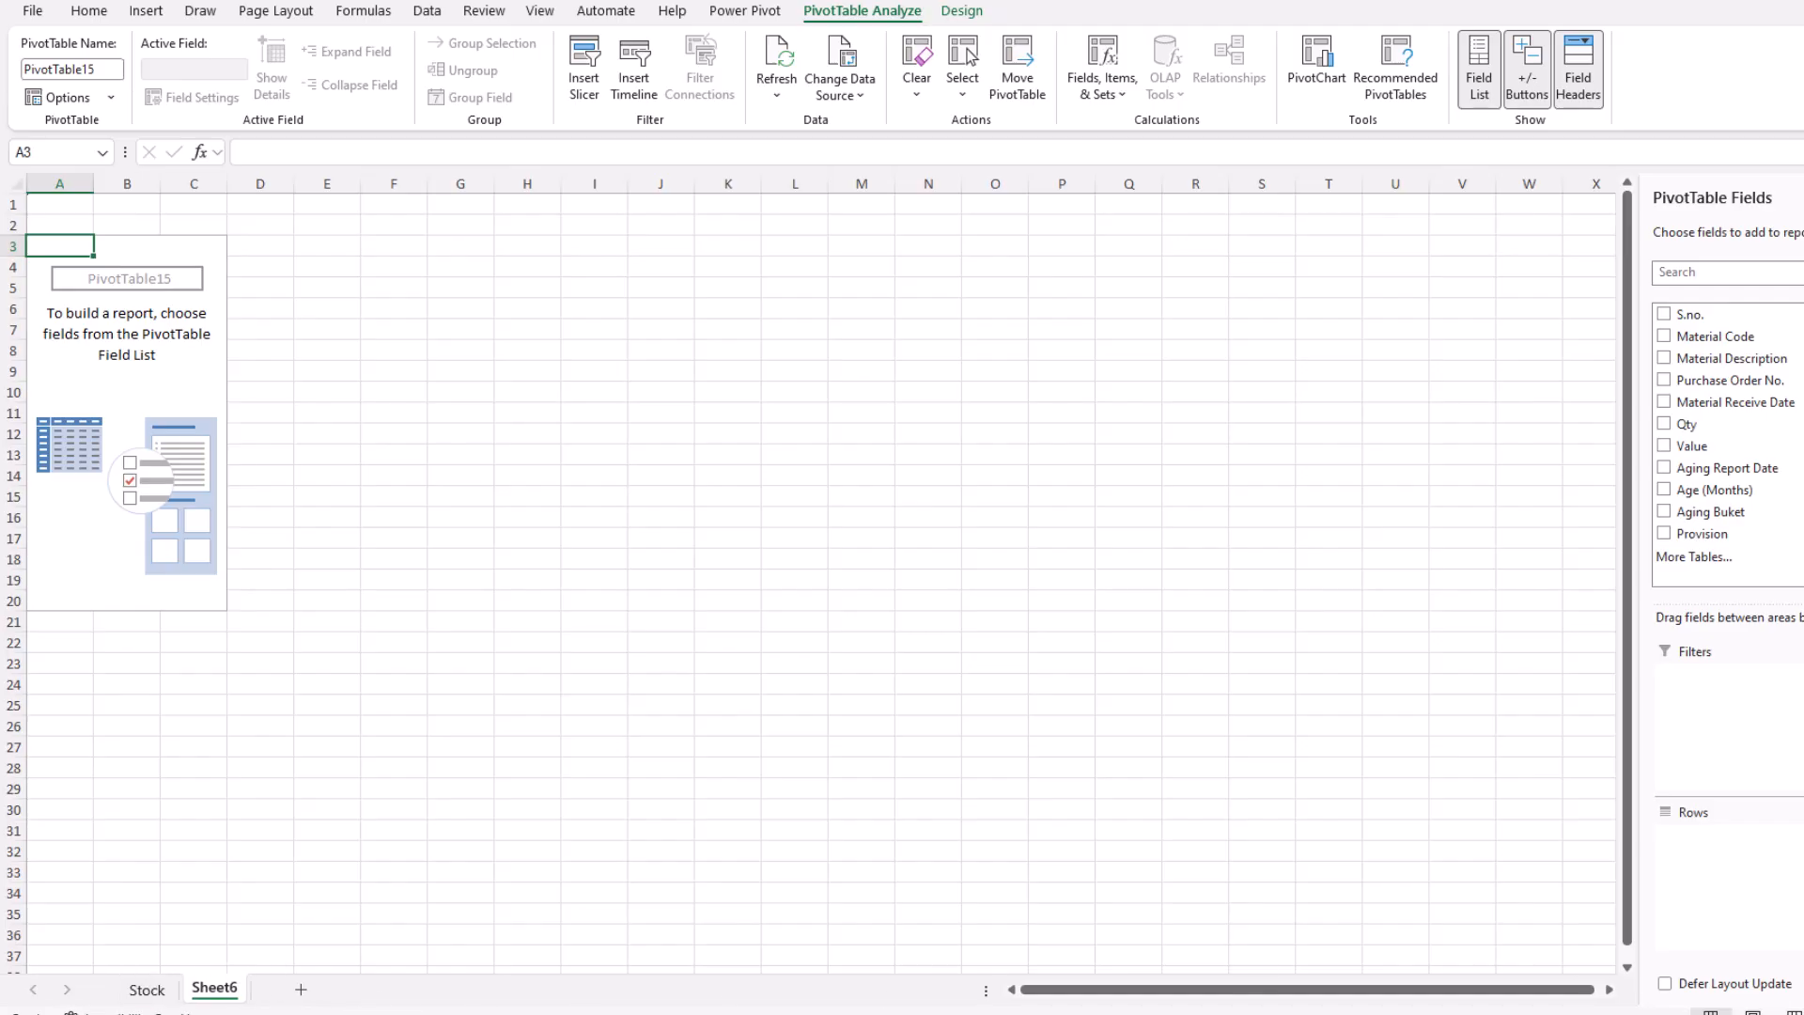
scroll(817, 573, "up", 4)
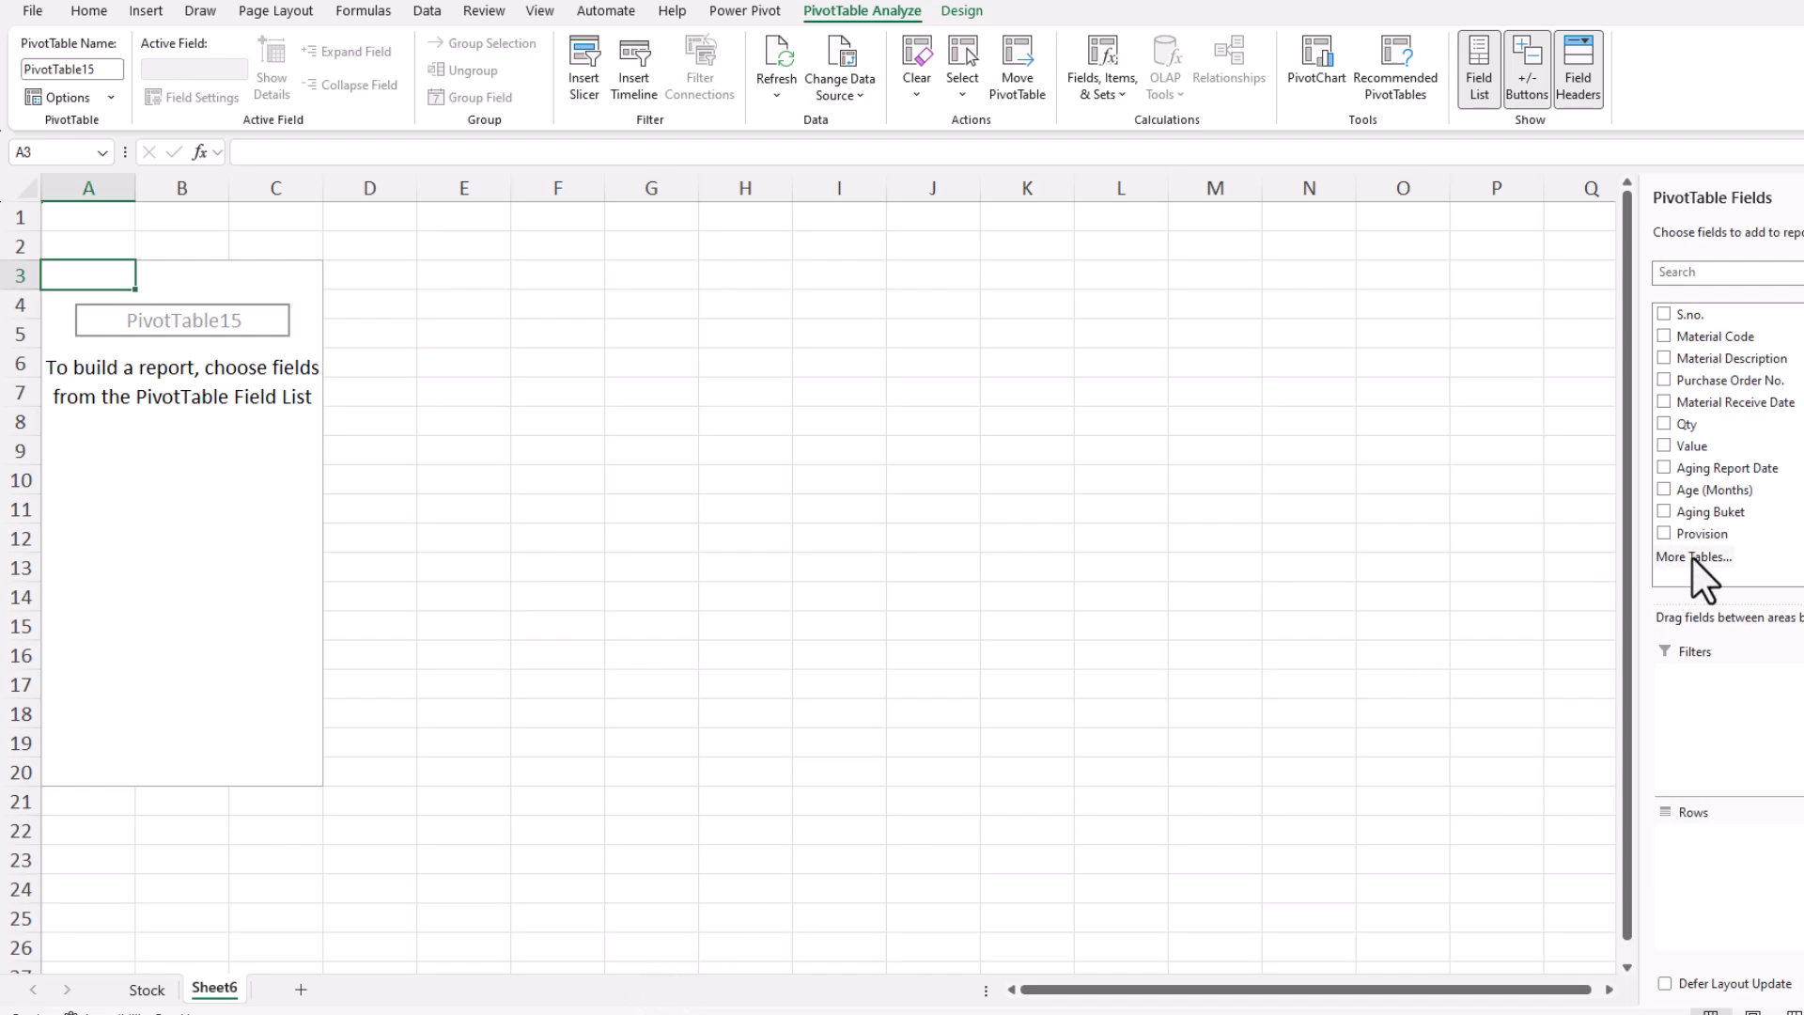
- Add Material Code and Material Description as row fields of the PivotTable
left_click_drag(1687, 336, 1646, 869)
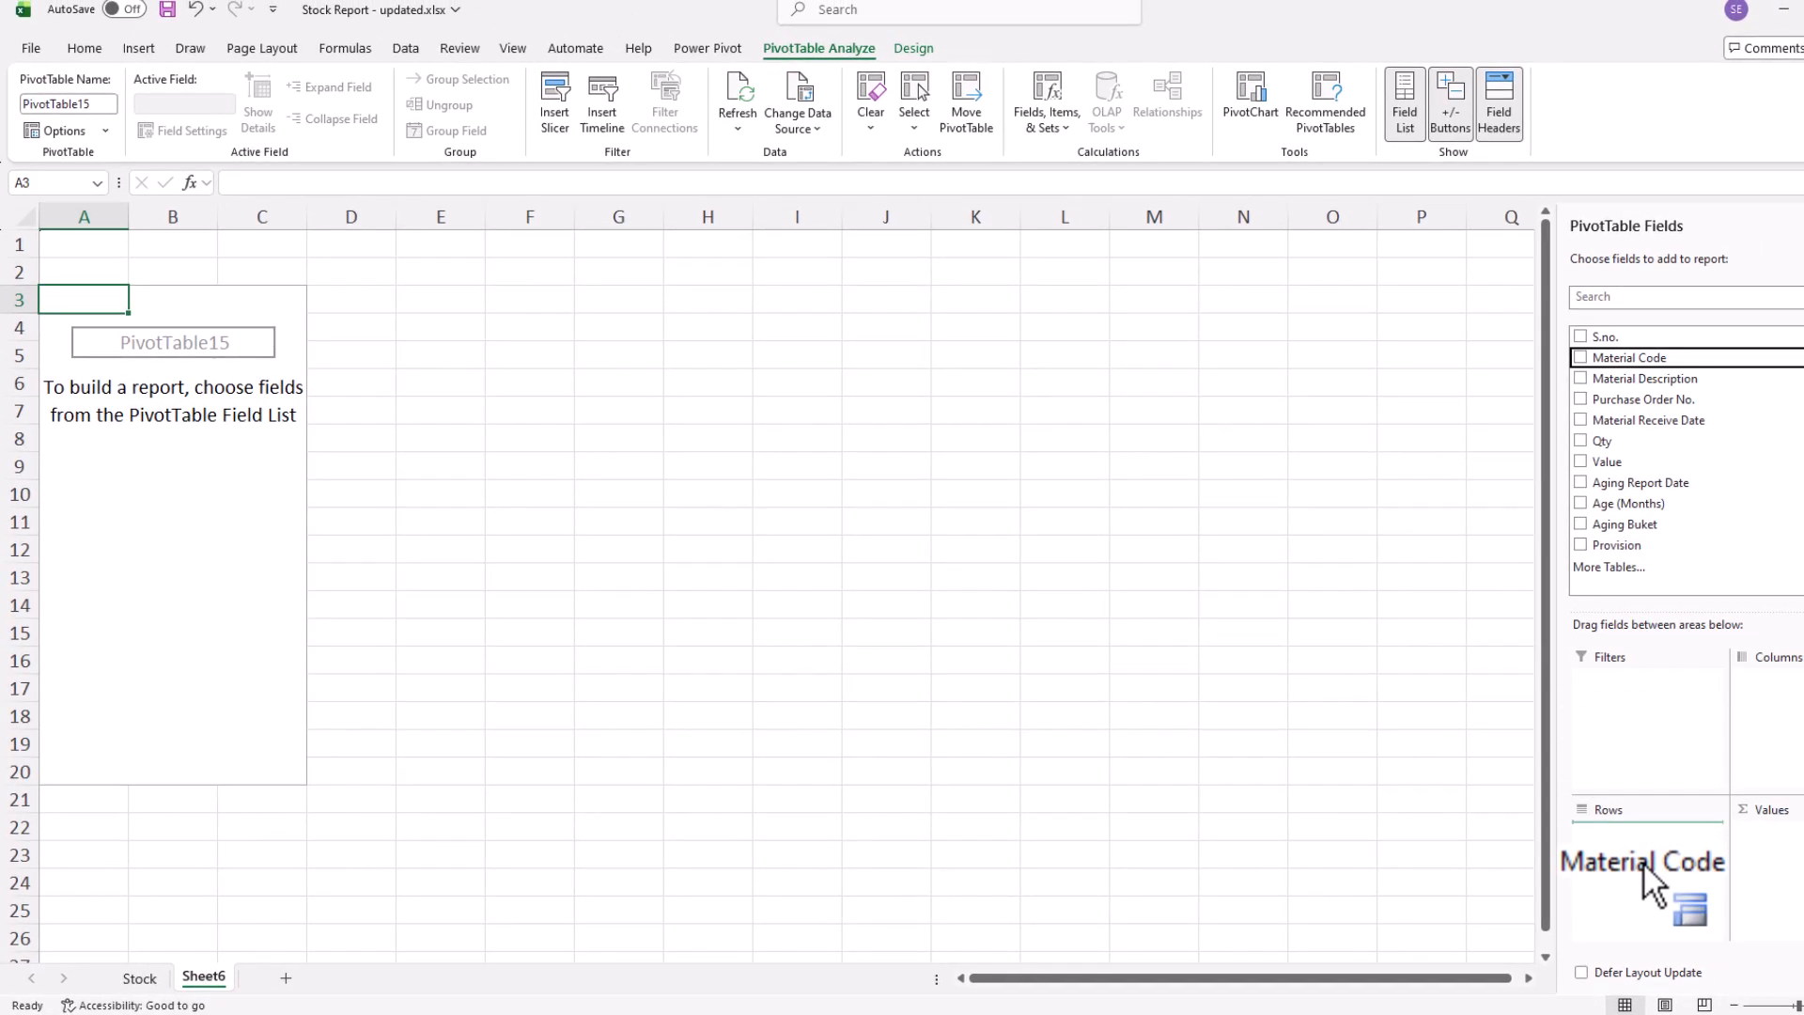
left_click_drag(1644, 380, 1648, 852)
left_click(159, 362)
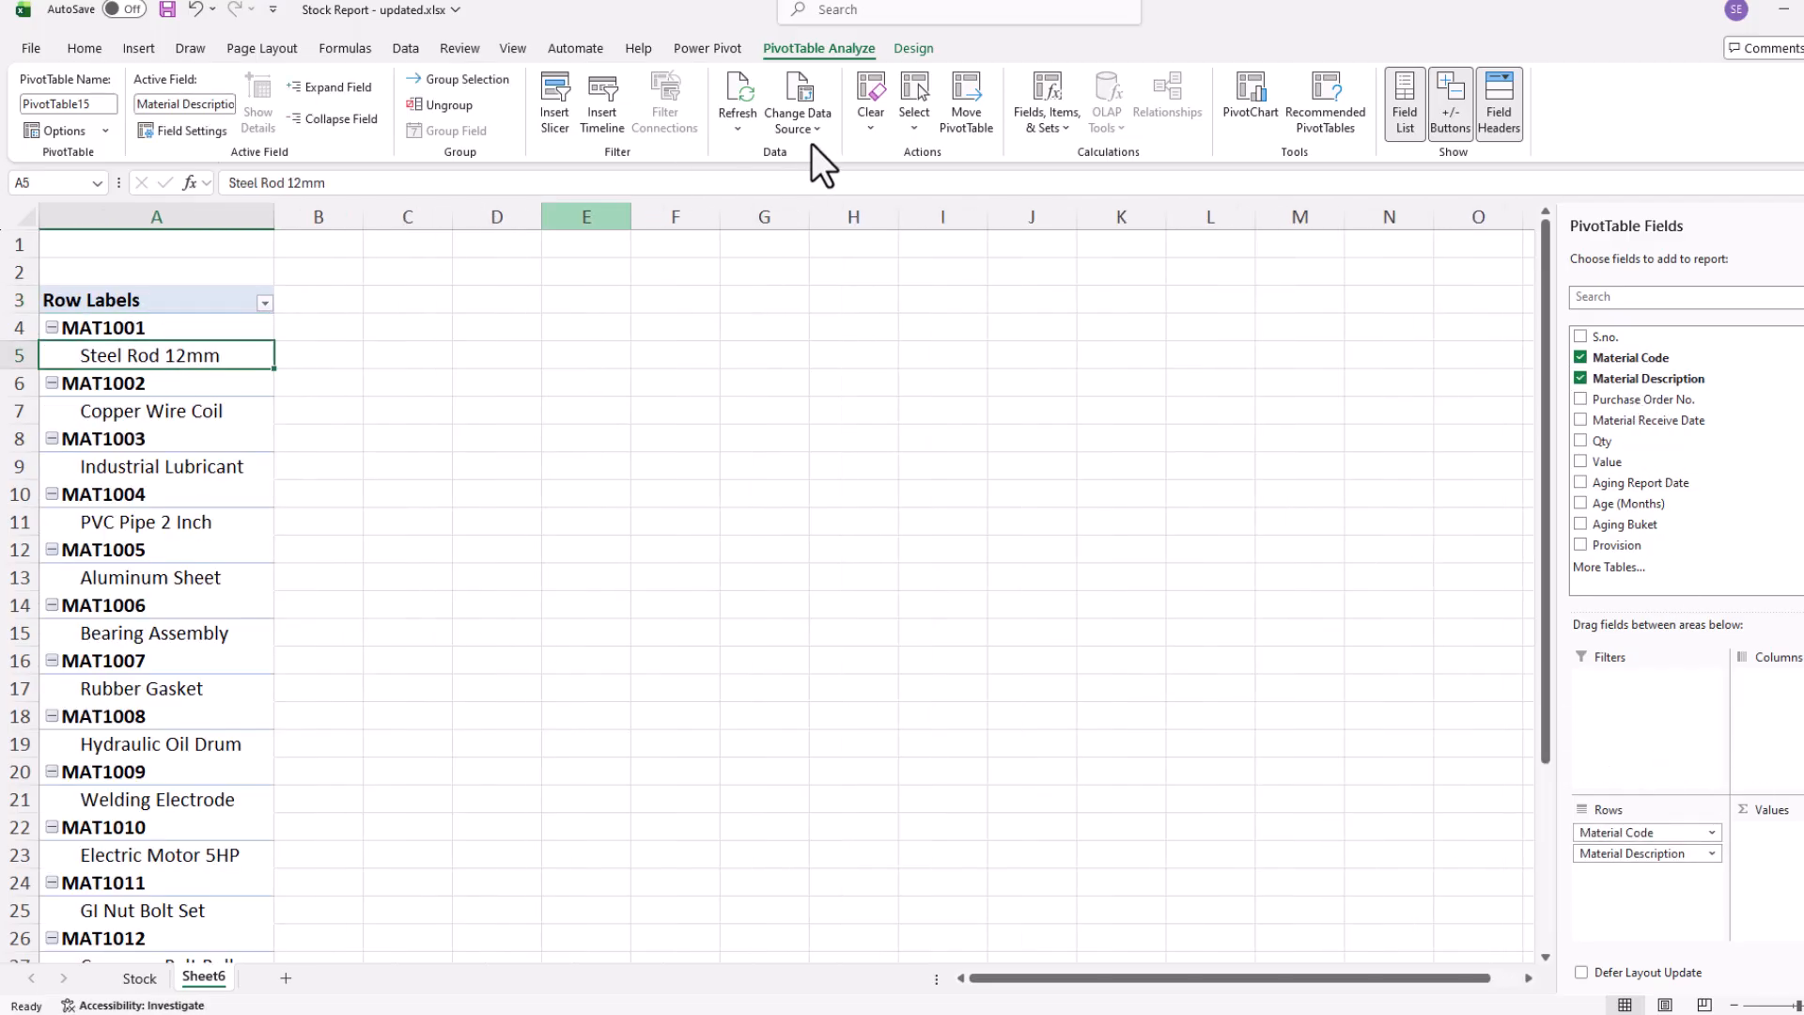
- Show the PivotTable in tabular form and remove the Material Code subtotals
left_click(917, 48)
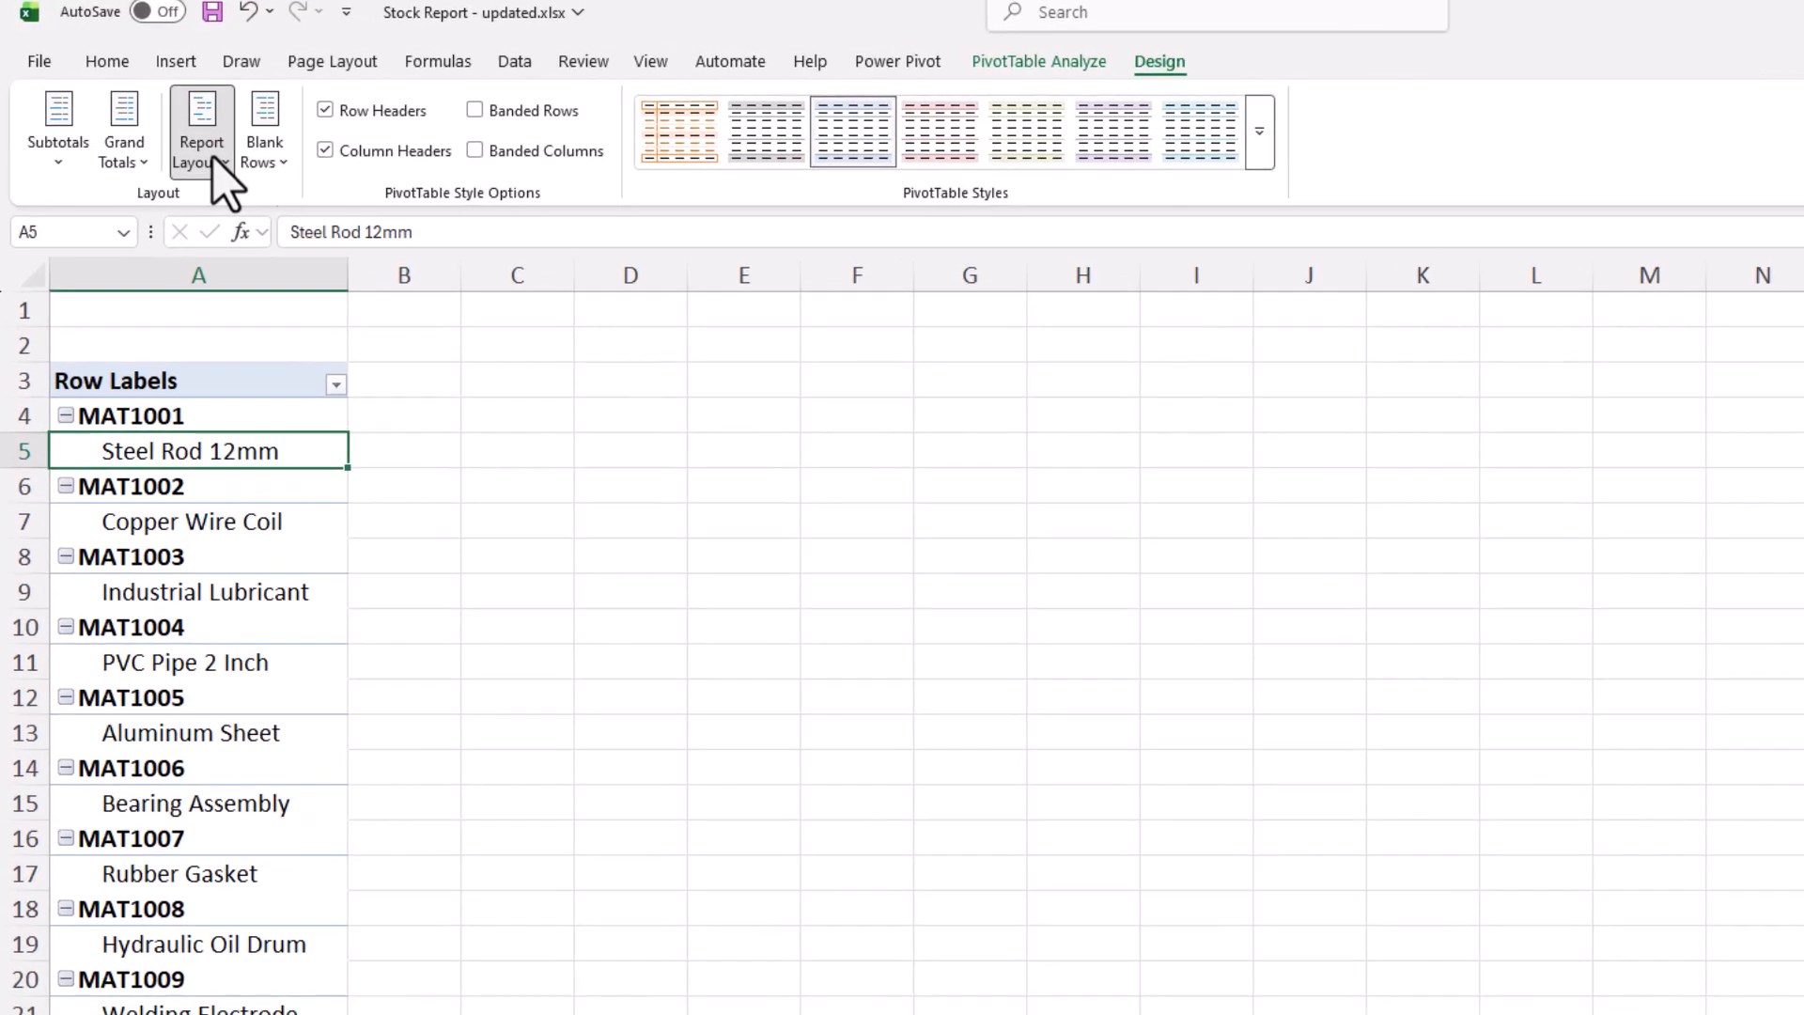
left_click(160, 118)
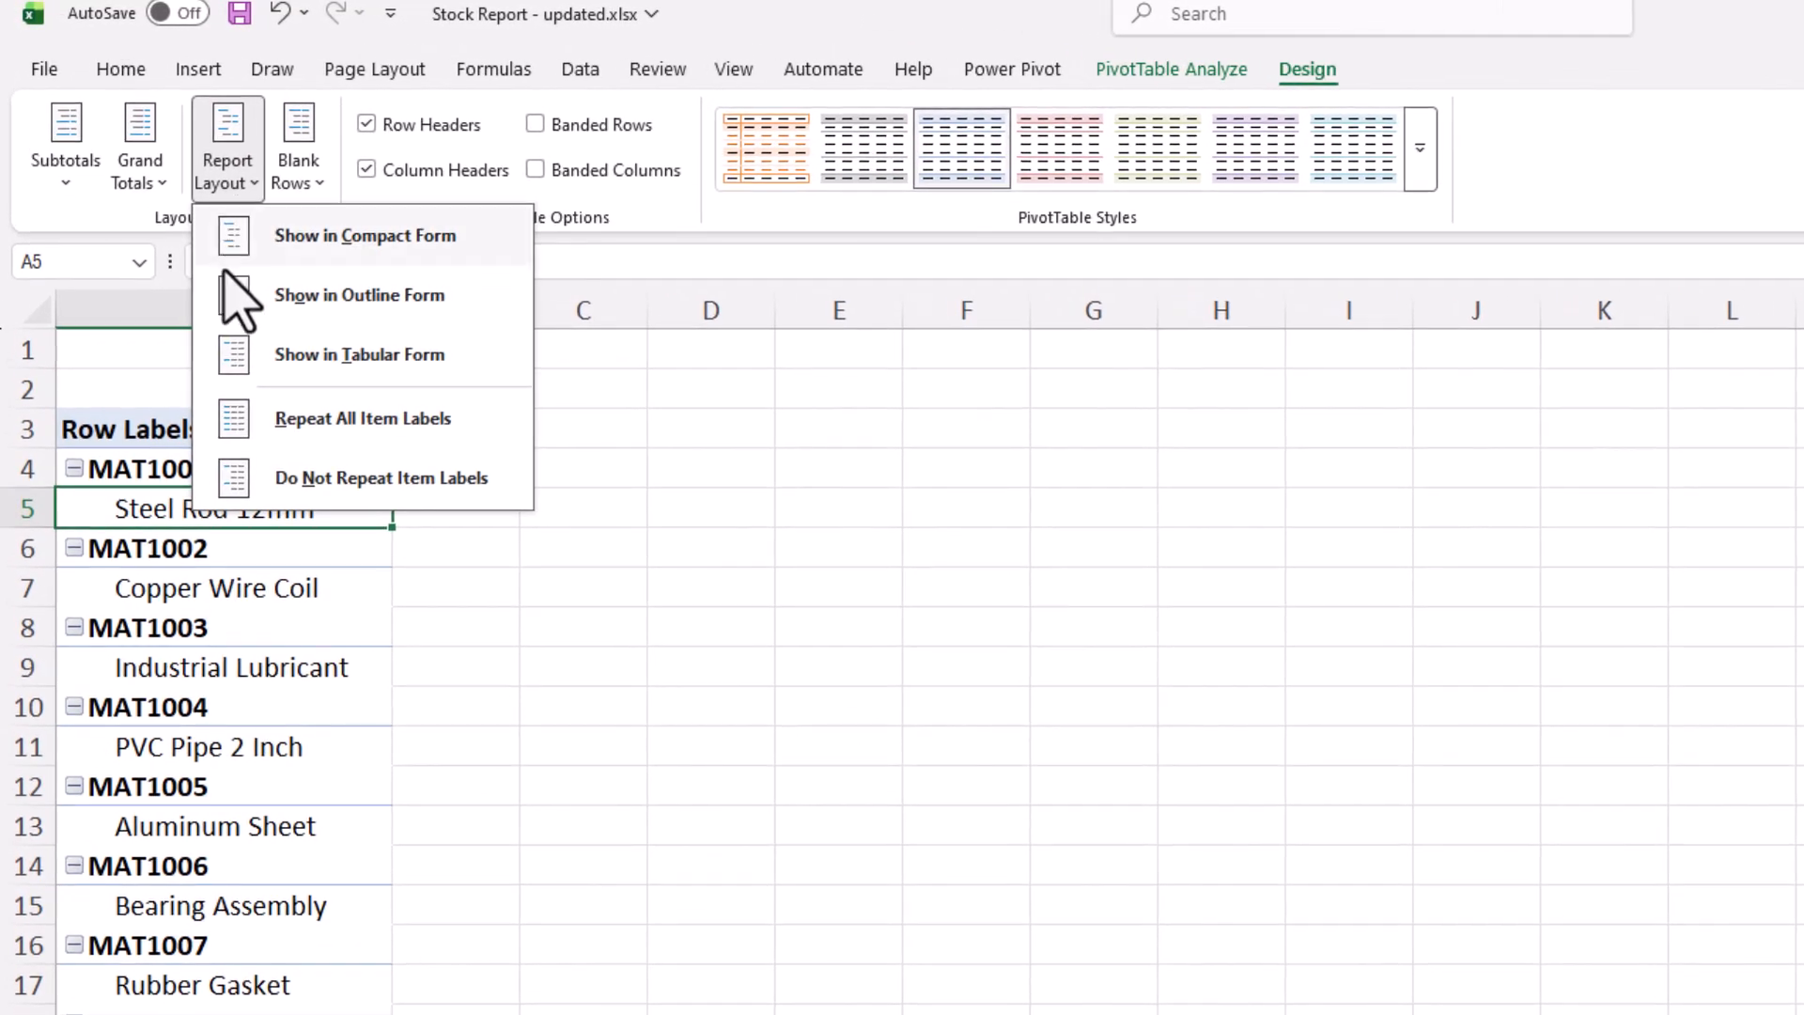
left_click(359, 368)
right_click(261, 511)
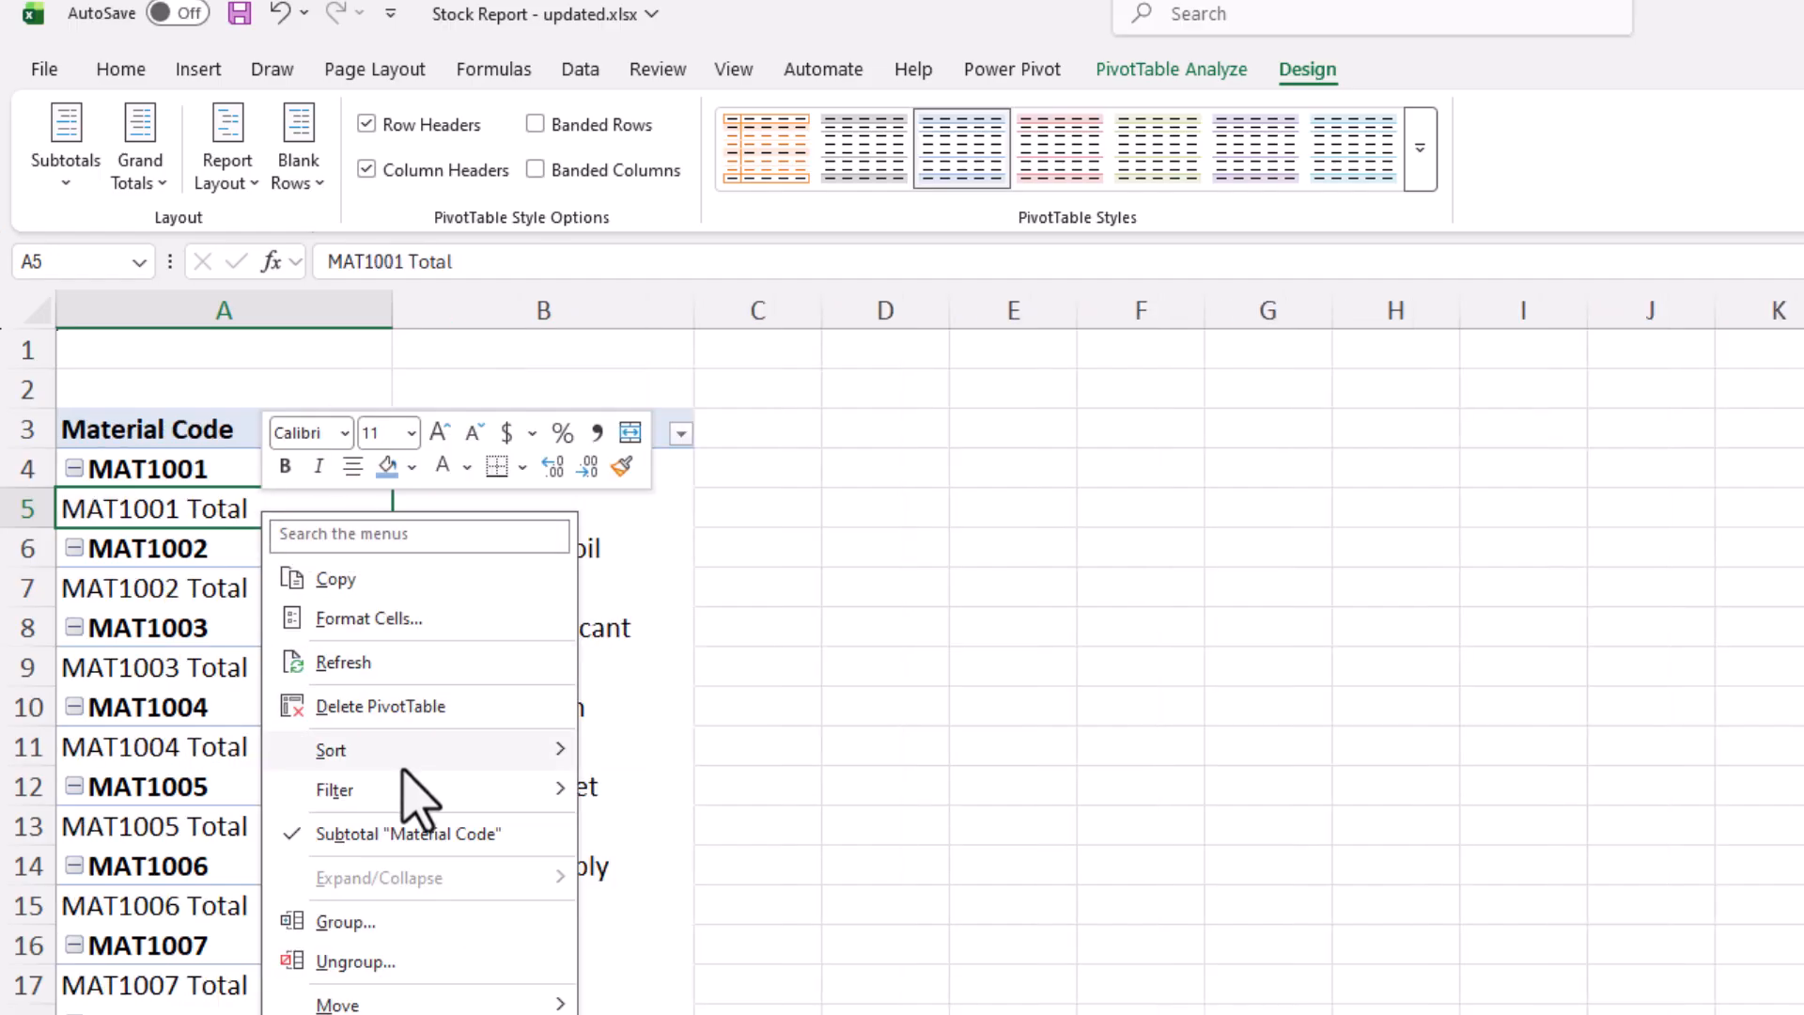
left_click(451, 834)
left_click(508, 468)
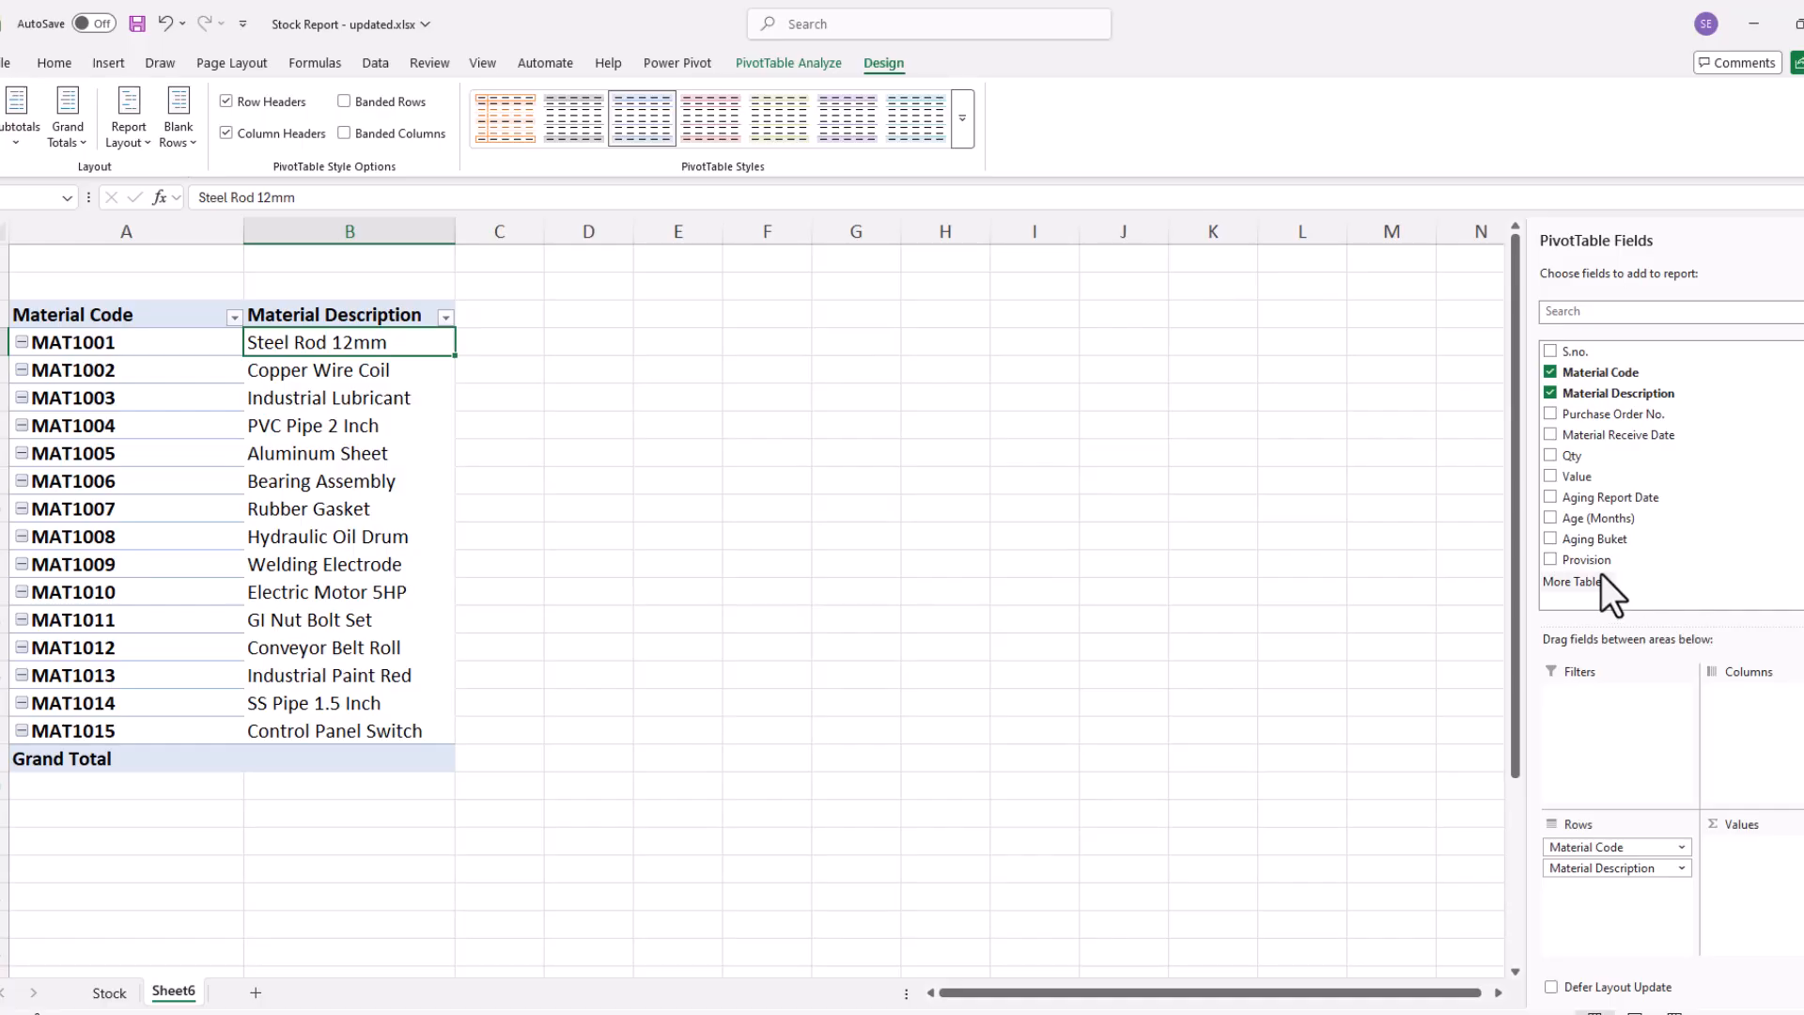
- Add the Value field to the PivotTable's values to sum the stock value per material
left_click_drag(1579, 477, 1781, 878)
left_click_drag(133, 354, 131, 621)
left_click_drag(363, 351, 407, 530)
left_click(519, 371)
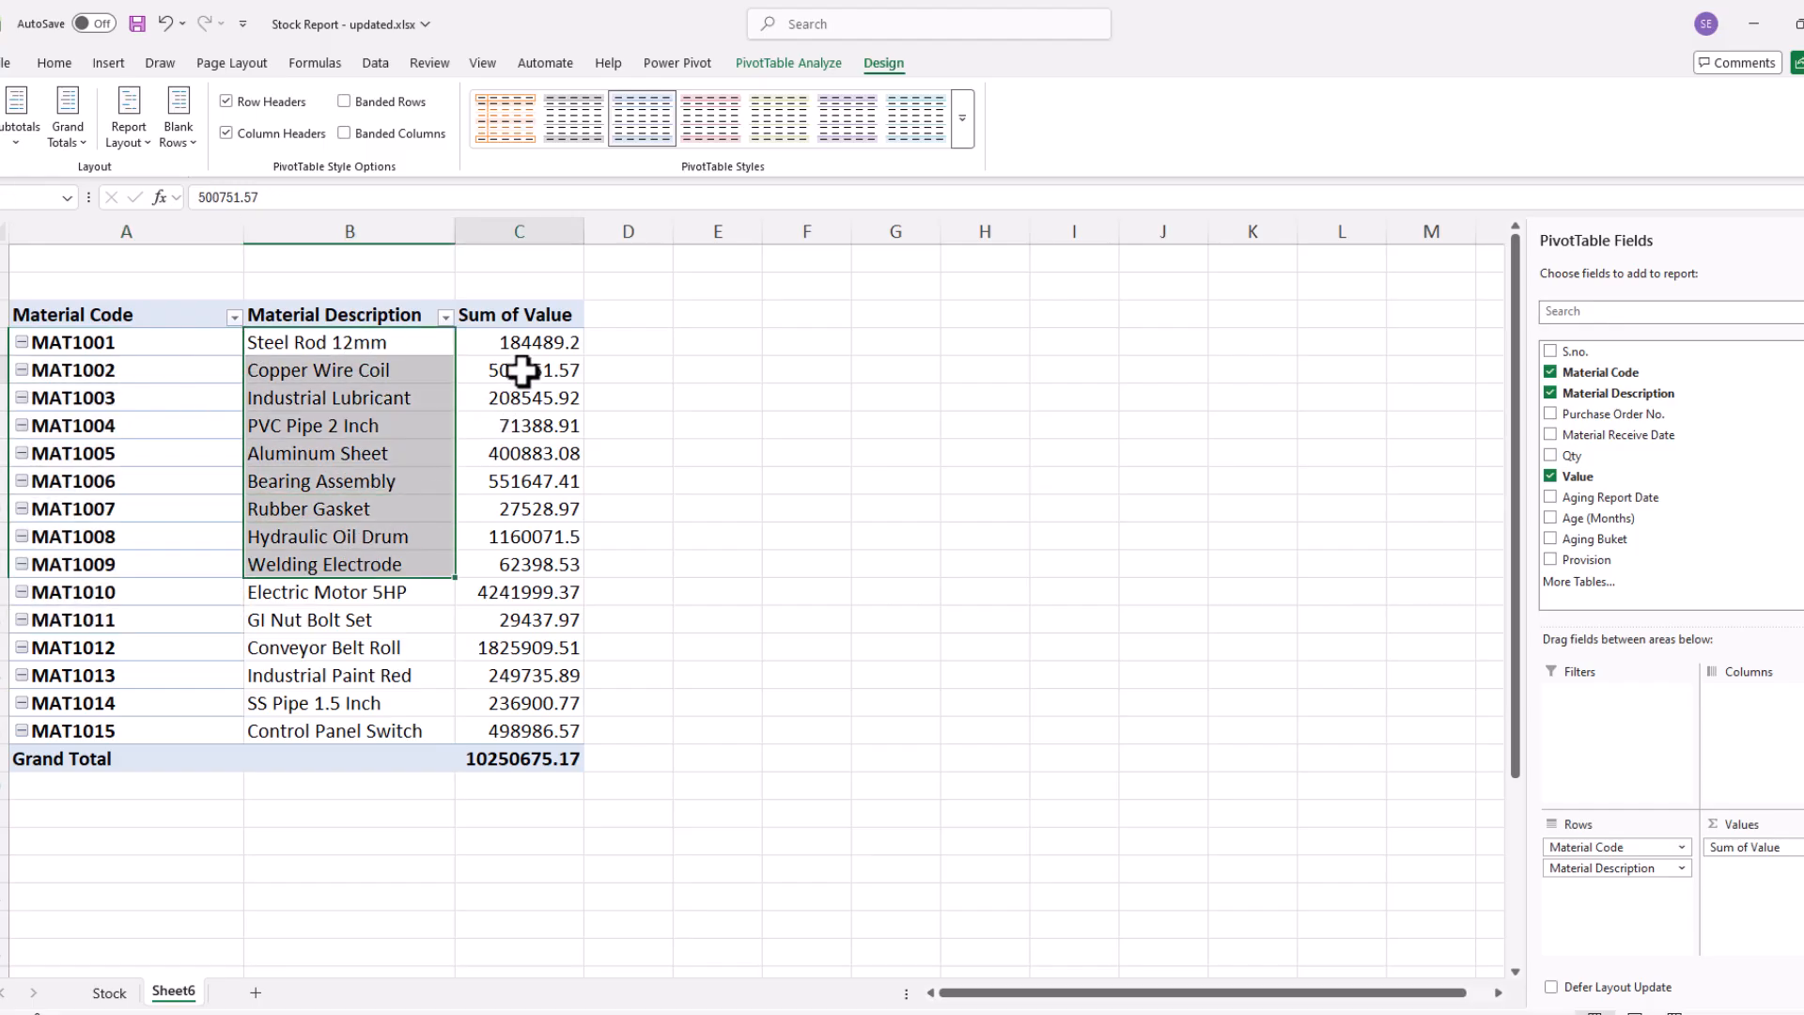
mouse_move(566, 345)
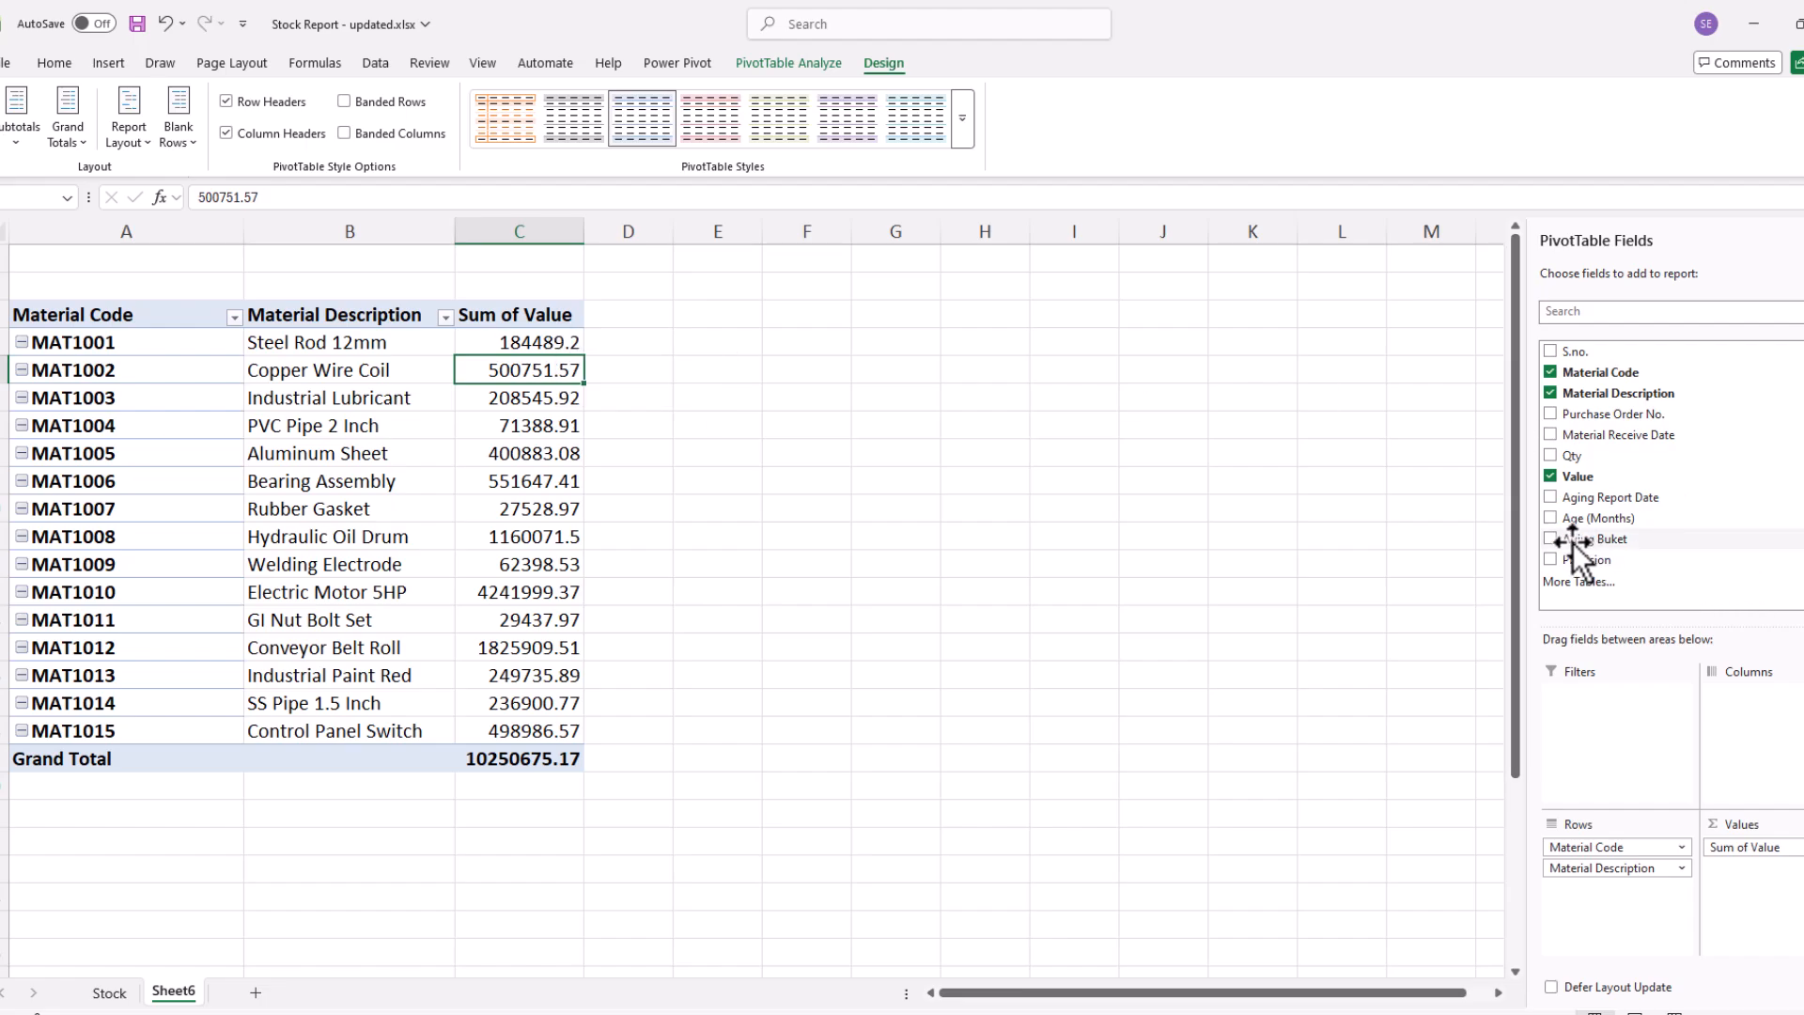
- Add Aging Buket as the PivotTable's column field to split the stock values by aging bucket
left_click_drag(1586, 543, 1768, 752)
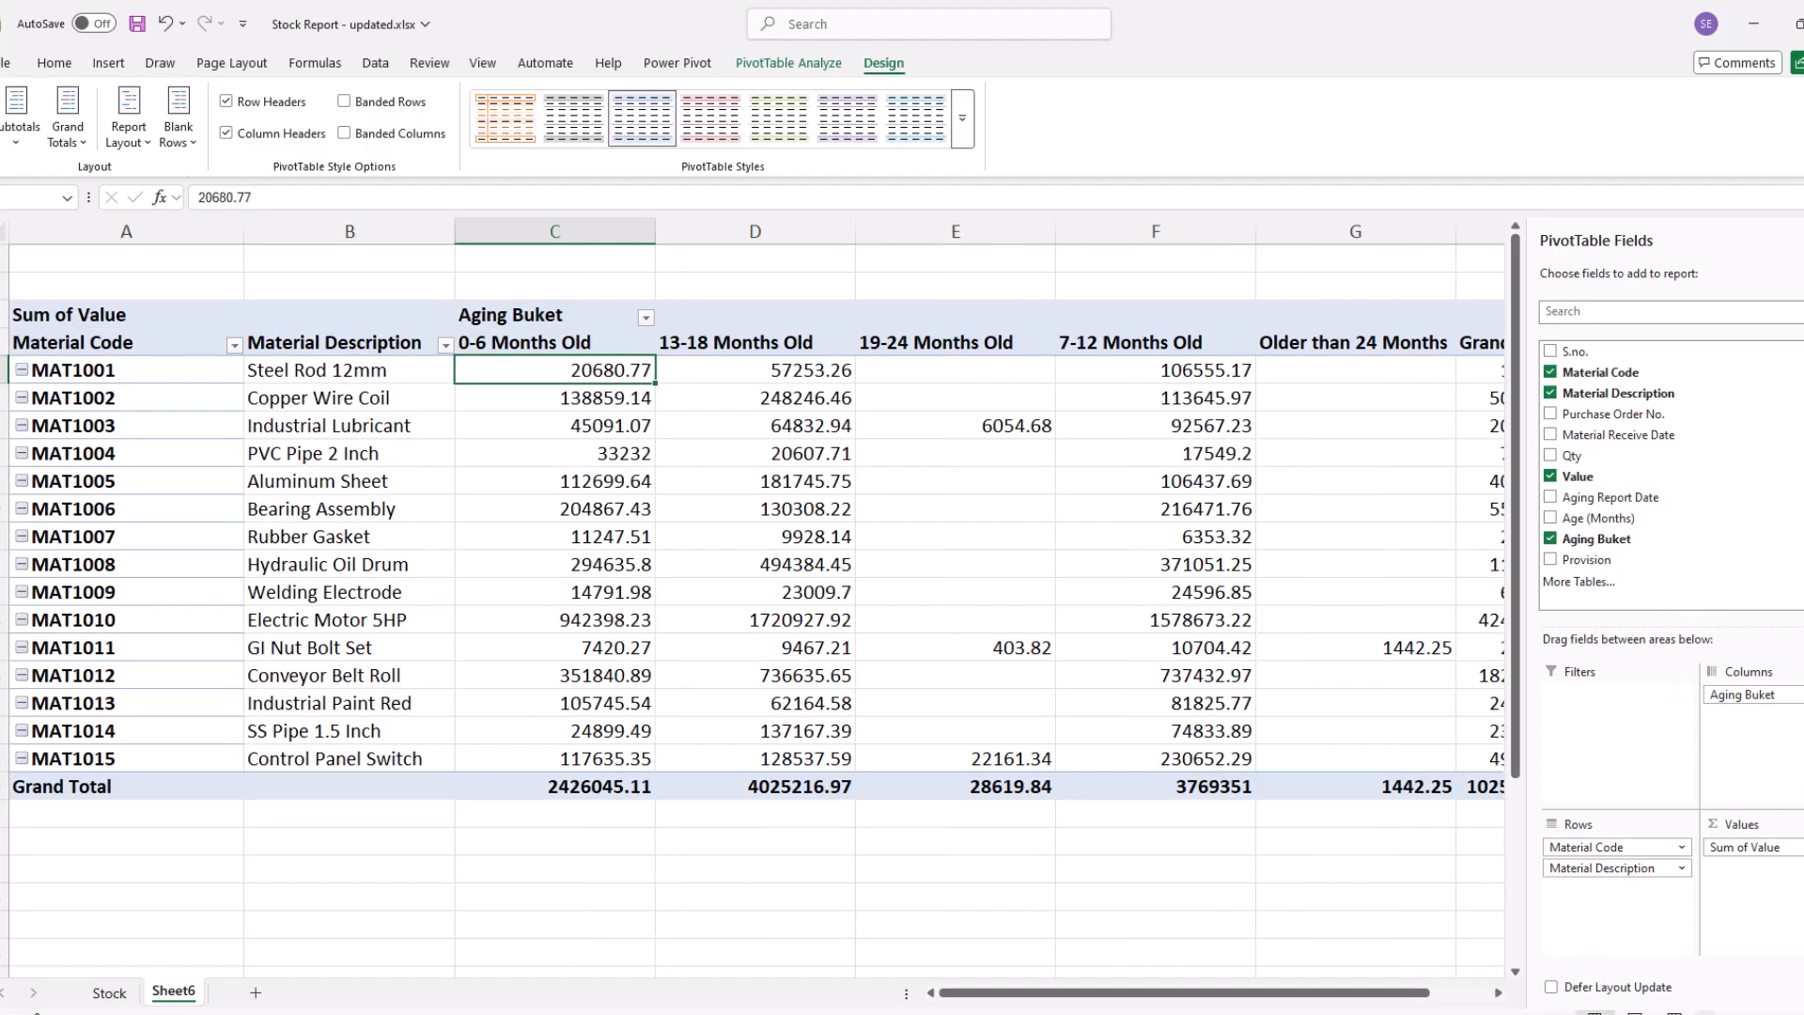
left_click(1695, 1009)
left_click(1695, 1009)
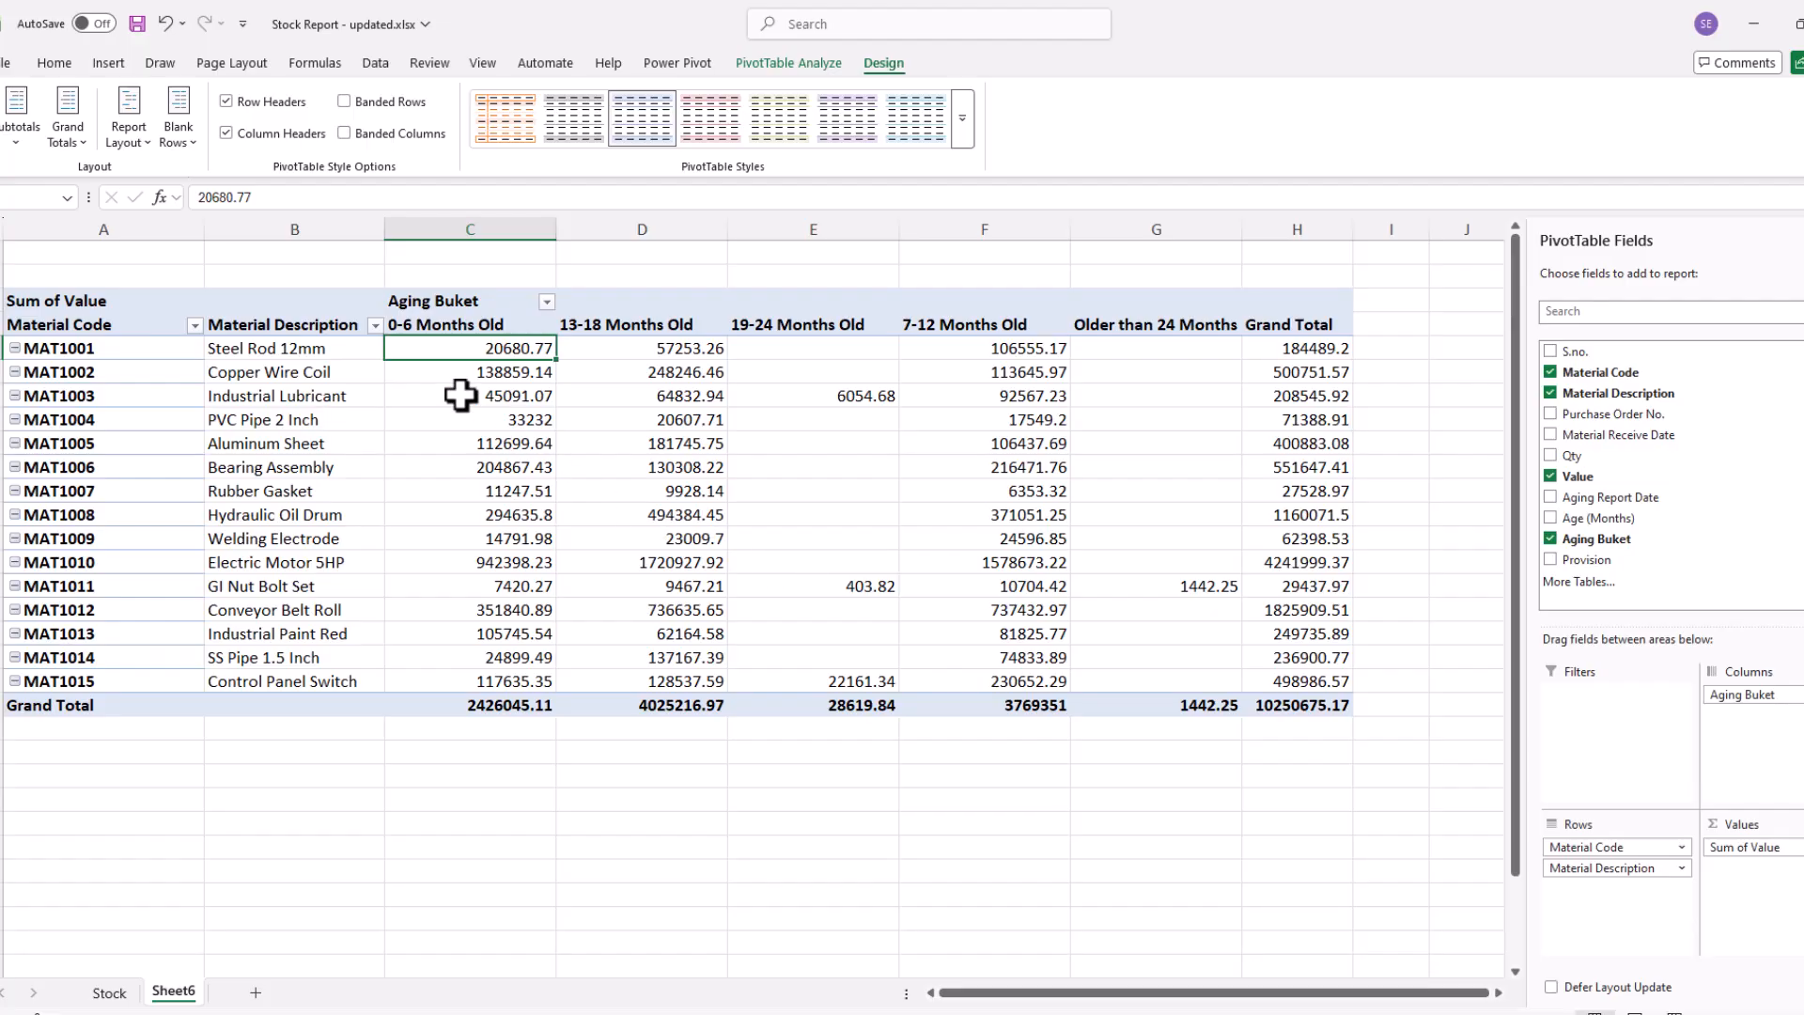
- Format all PivotTable values, including the grand totals, in comma style with no decimal places
left_click_drag(1315, 348, 509, 702)
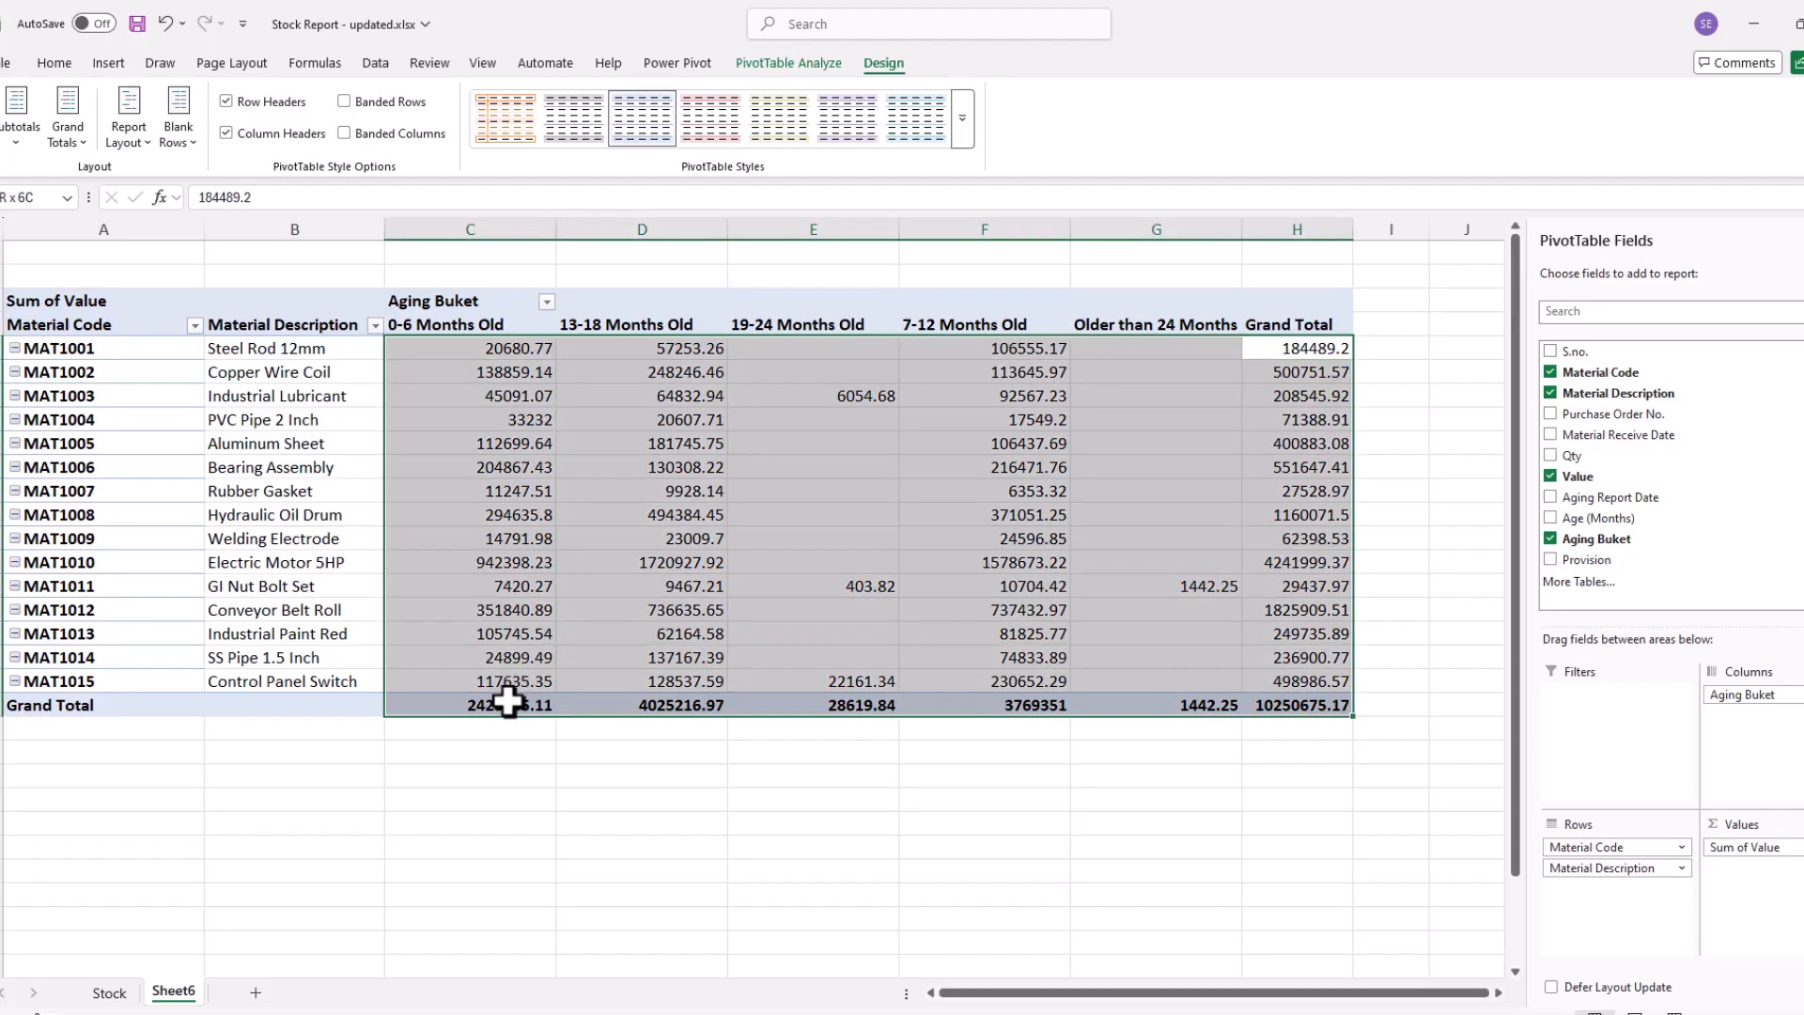
left_click(54, 63)
left_click(813, 133)
left_click(857, 133)
left_click(857, 133)
- Move the 7-12 Months Old column between the 0-6 and 13-18 Months Old columns
left_click_drag(949, 325, 967, 705)
left_click_drag(898, 330, 754, 319)
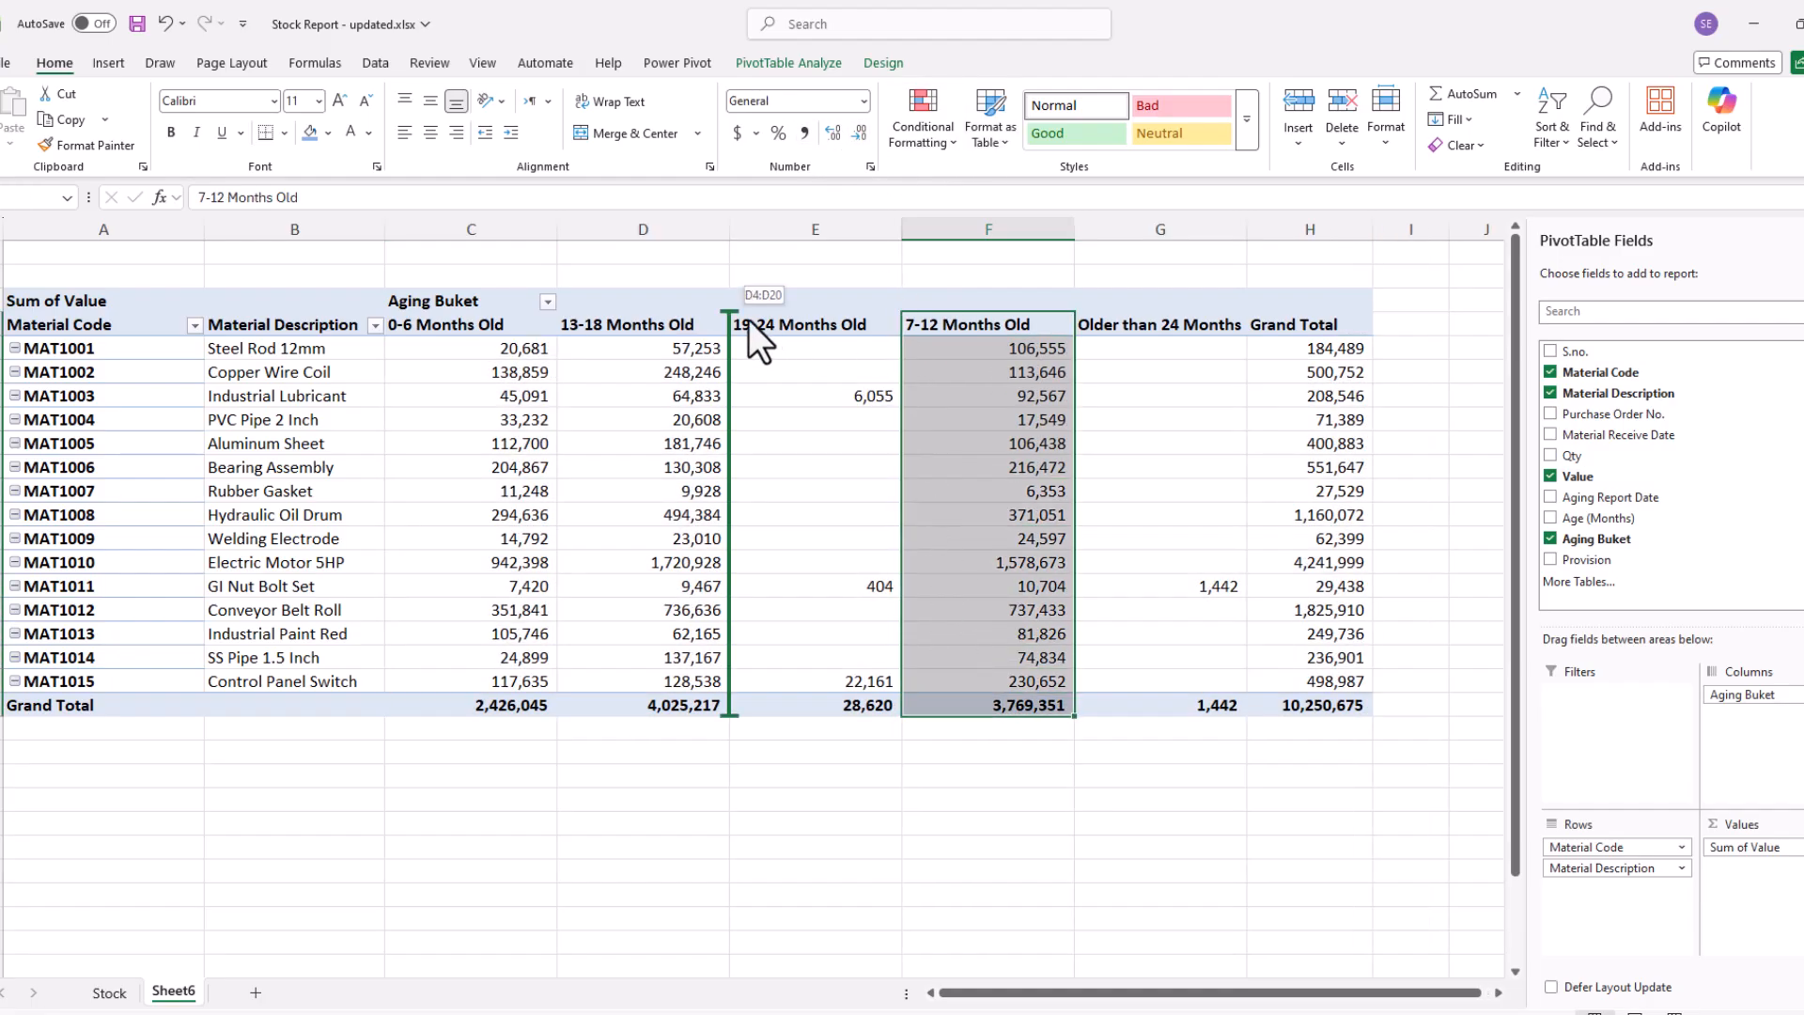
left_click_drag(606, 320, 561, 320)
- Merge and centre A2:H2 above the PivotTable and enter the title "Stock Aging Report"
left_click_drag(103, 275, 1307, 285)
left_click(645, 133)
type("Stock Agi")
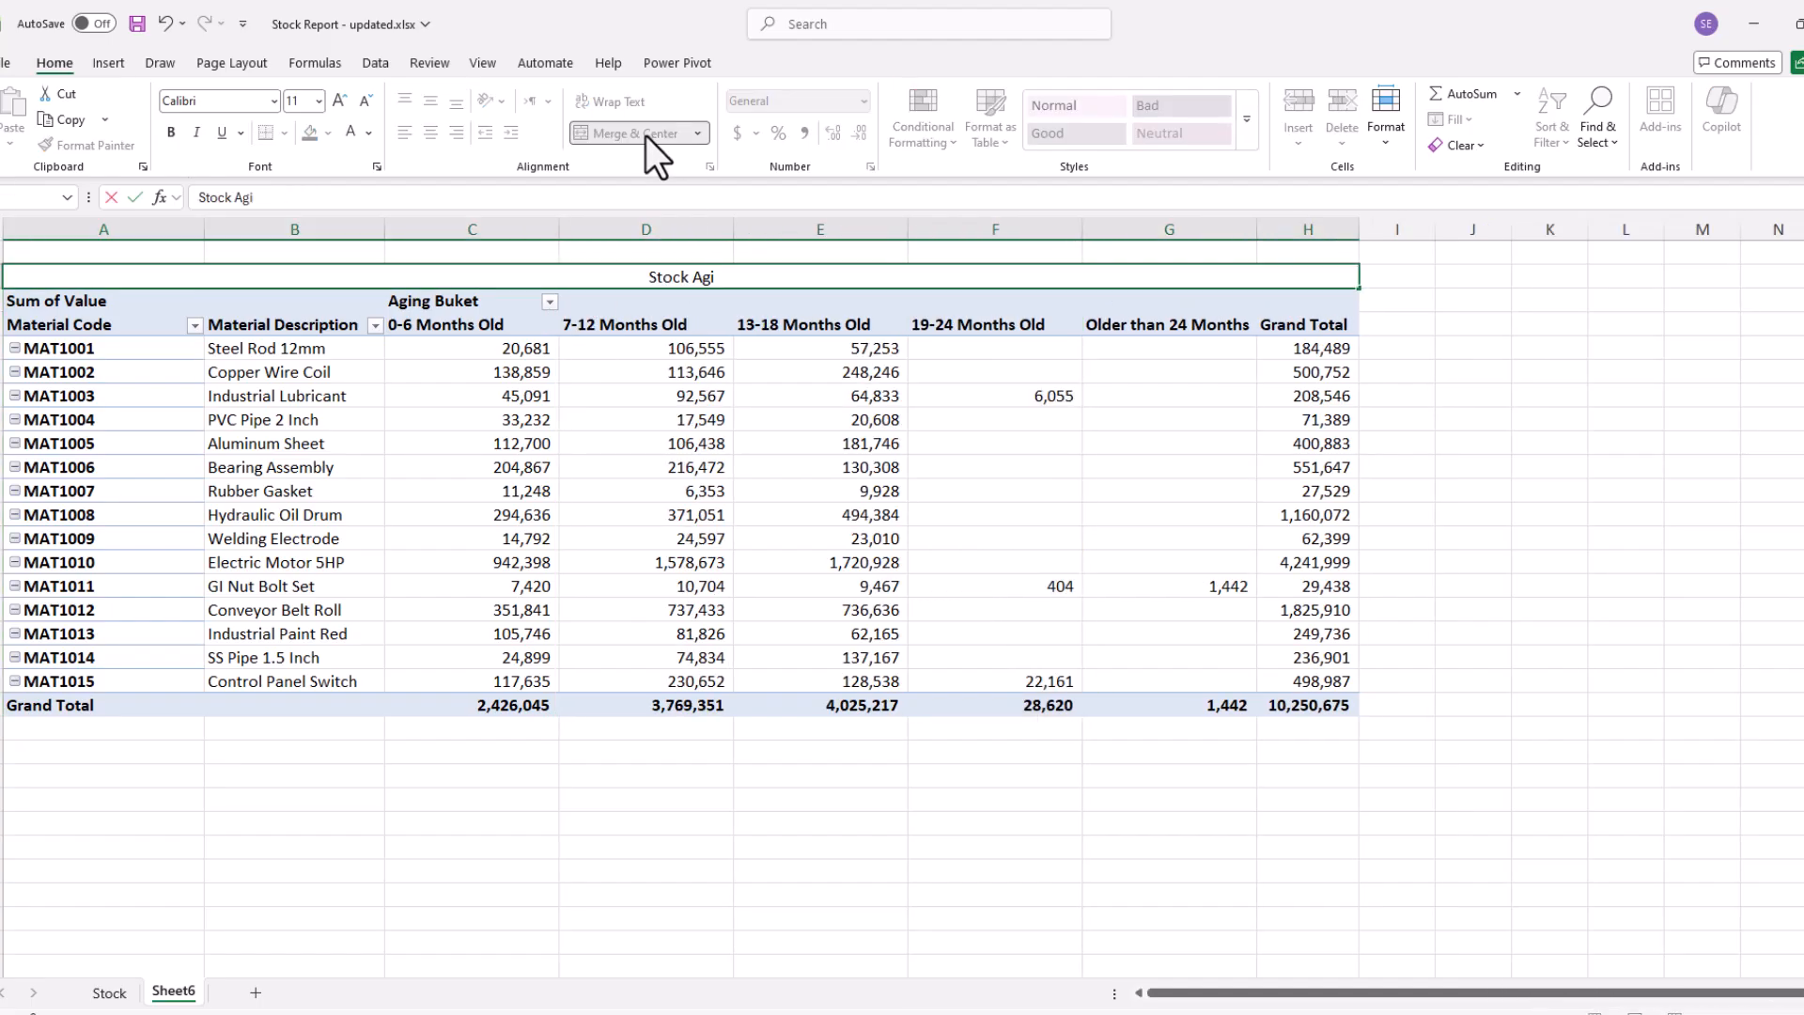
type("ng Report")
key("Return")
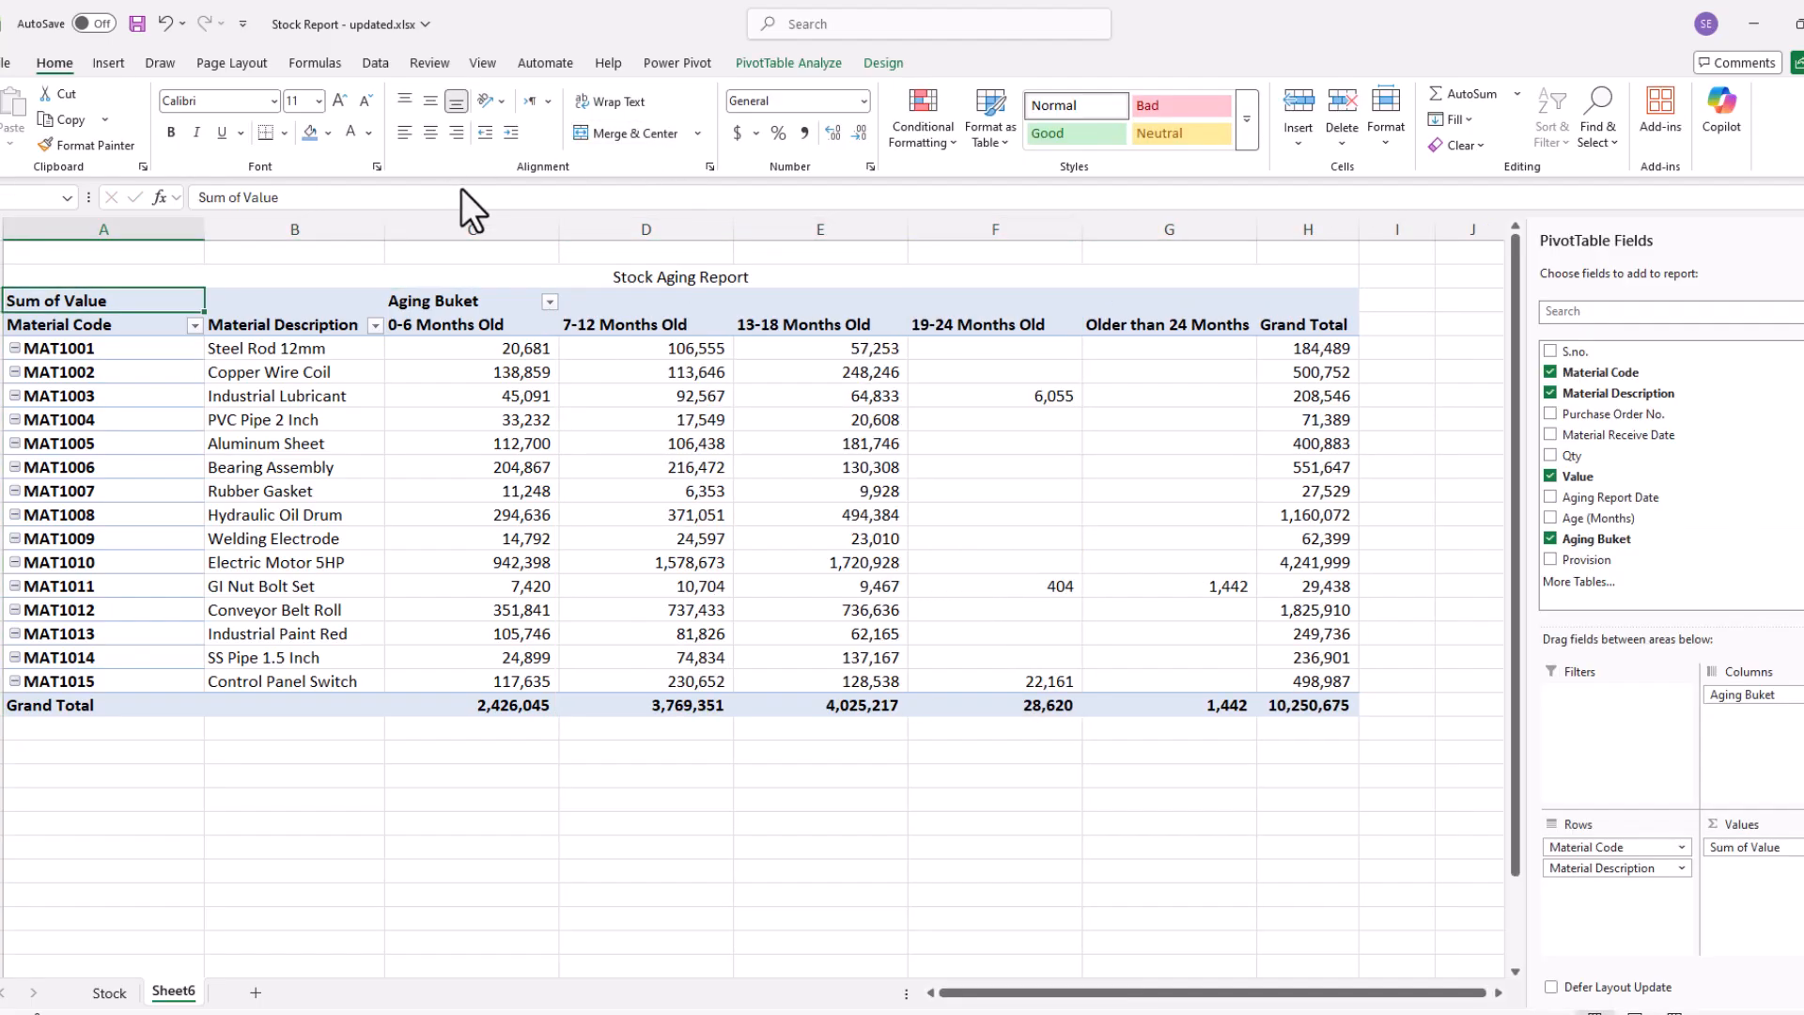
- Make the Stock Aging Report title bold and enlarge its font size to 16
key("Up")
left_click(341, 100)
left_click(340, 100)
left_click(340, 99)
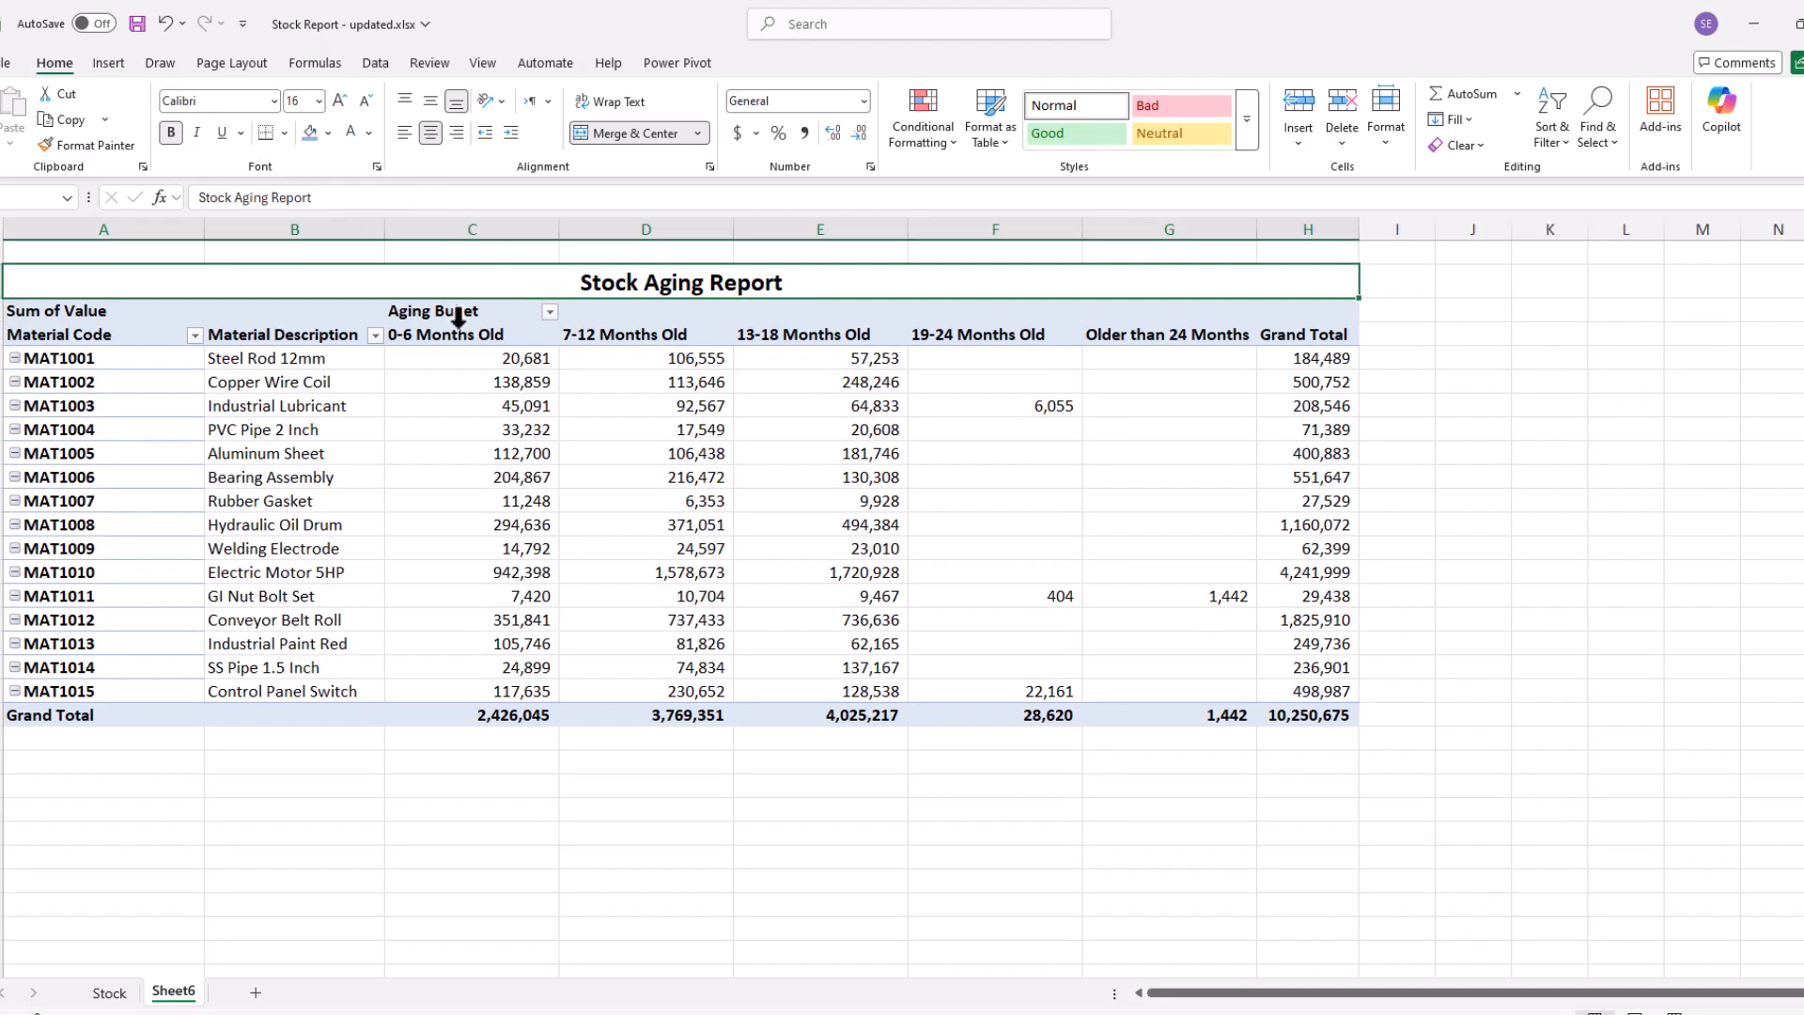
- AutoFit the column widths of the entire pivot sheet
left_click(8, 226)
key("alt+h")
key("o")
key("i")
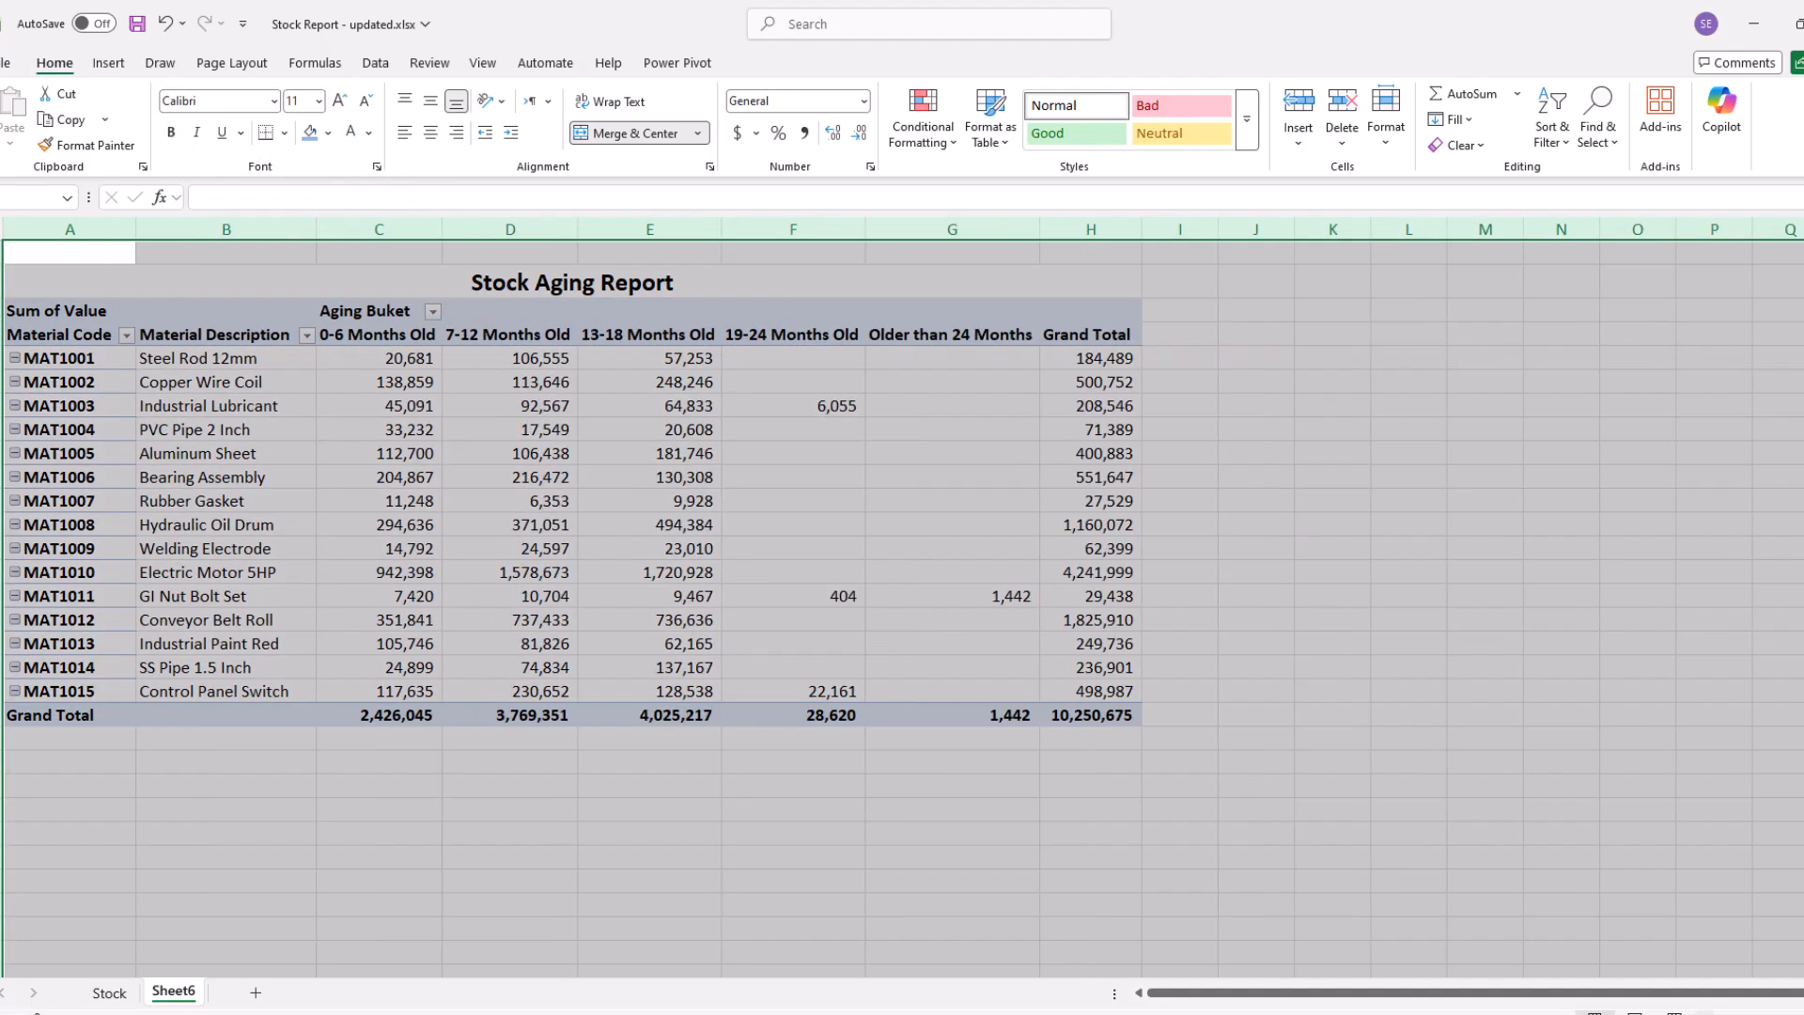
- Copy the Stock Aging Report with its title and paste the duplicate starting at J2
scroll(1437, 886, "down", 2)
left_click(267, 322)
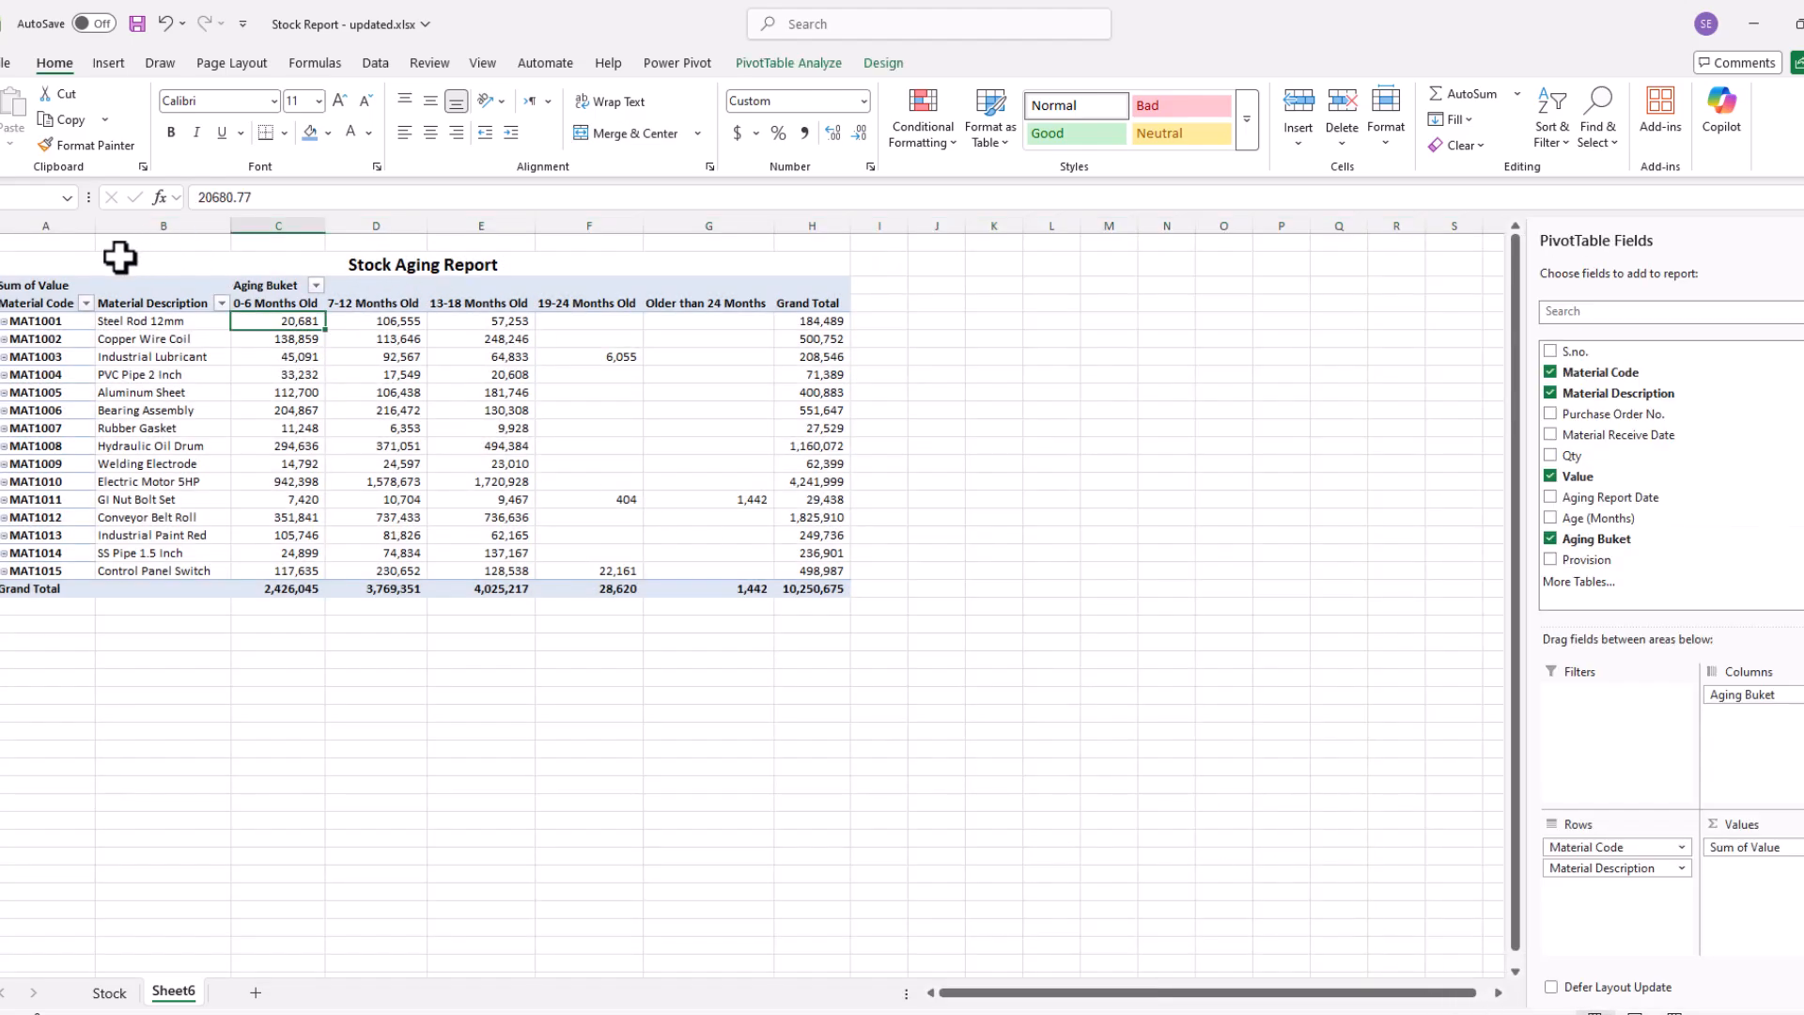
left_click_drag(128, 259, 386, 598)
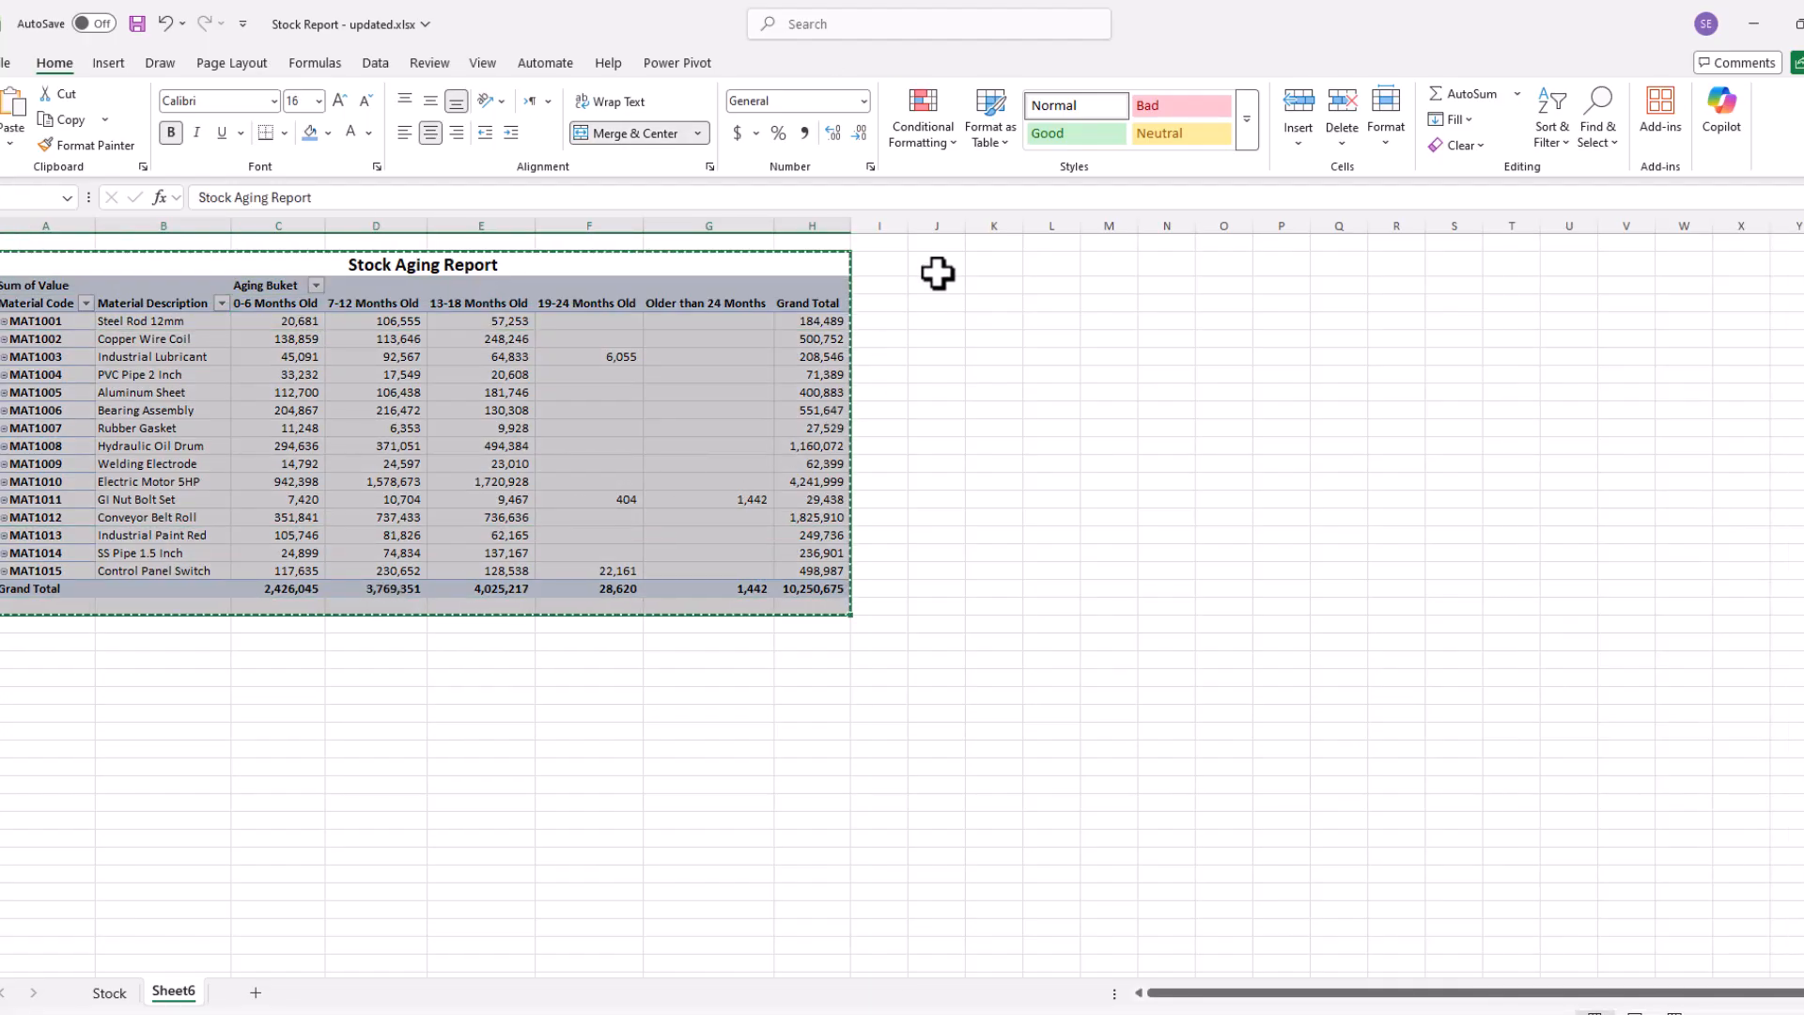
key("ctrl+c")
left_click(938, 266)
key("ctrl+v")
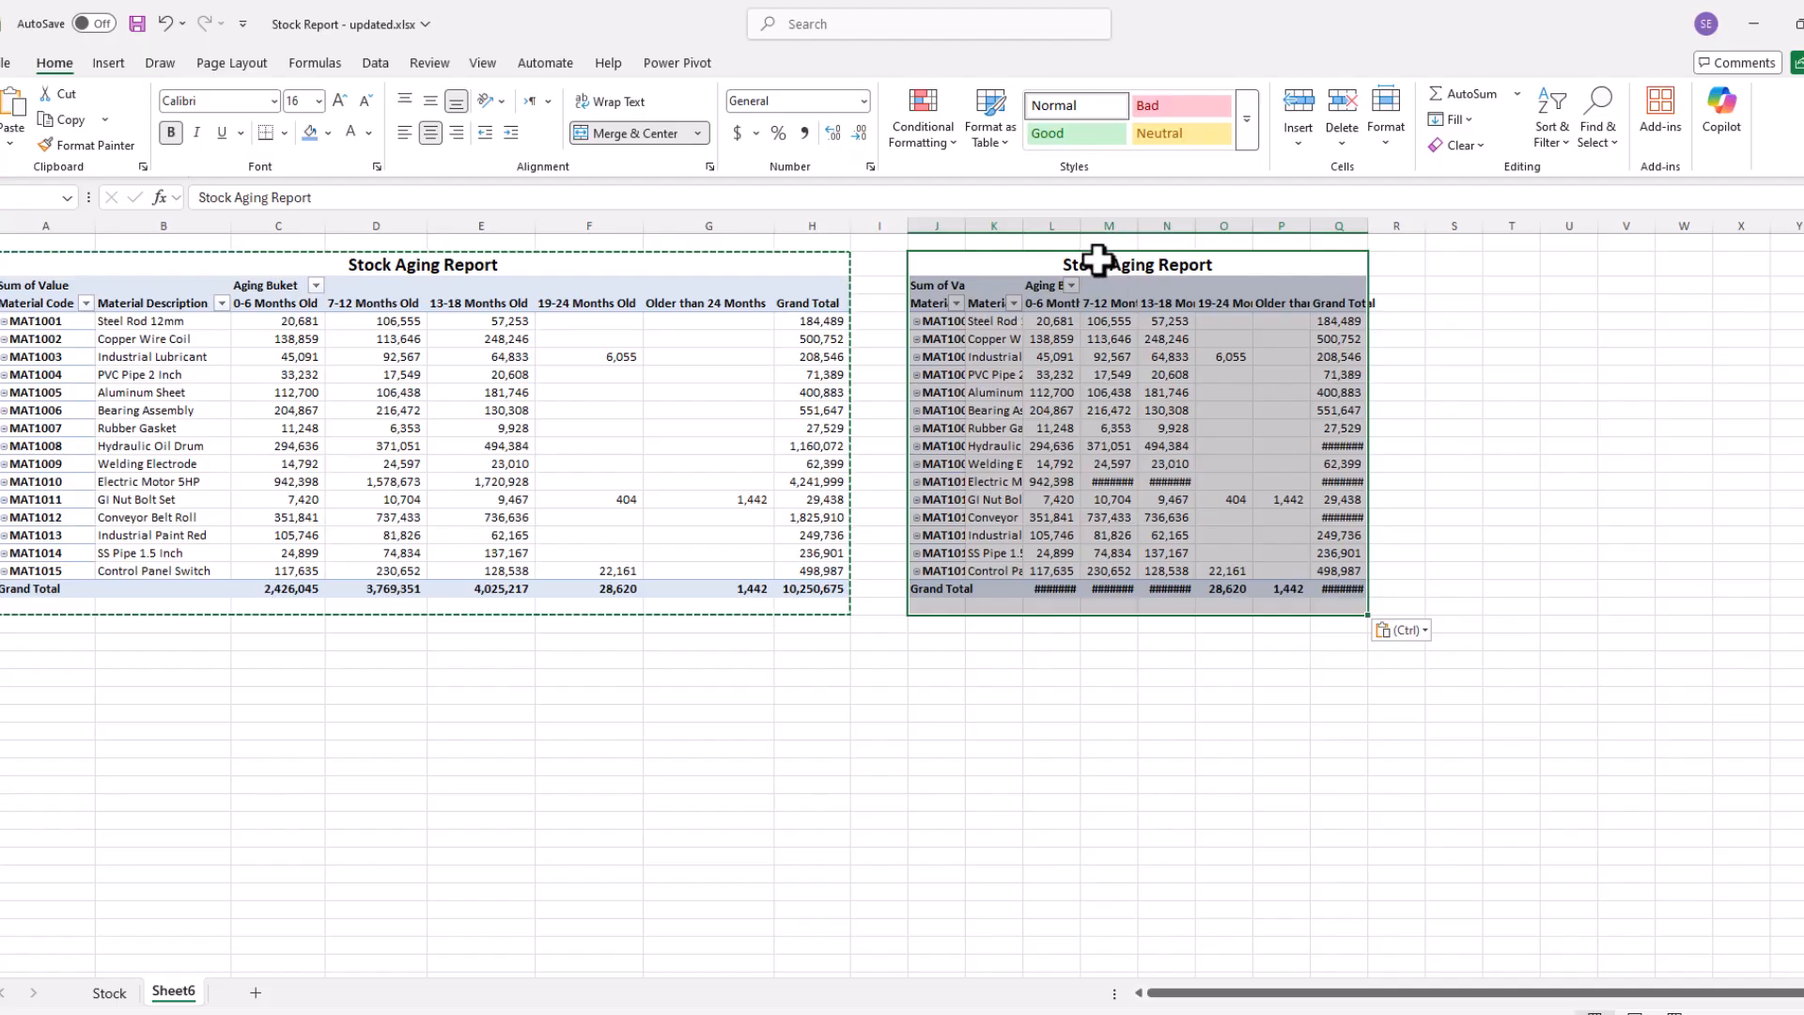
- Retitle the duplicated report beginning in column J as "Stock Provision Report"
left_click(1100, 258)
type("Stock Provisio")
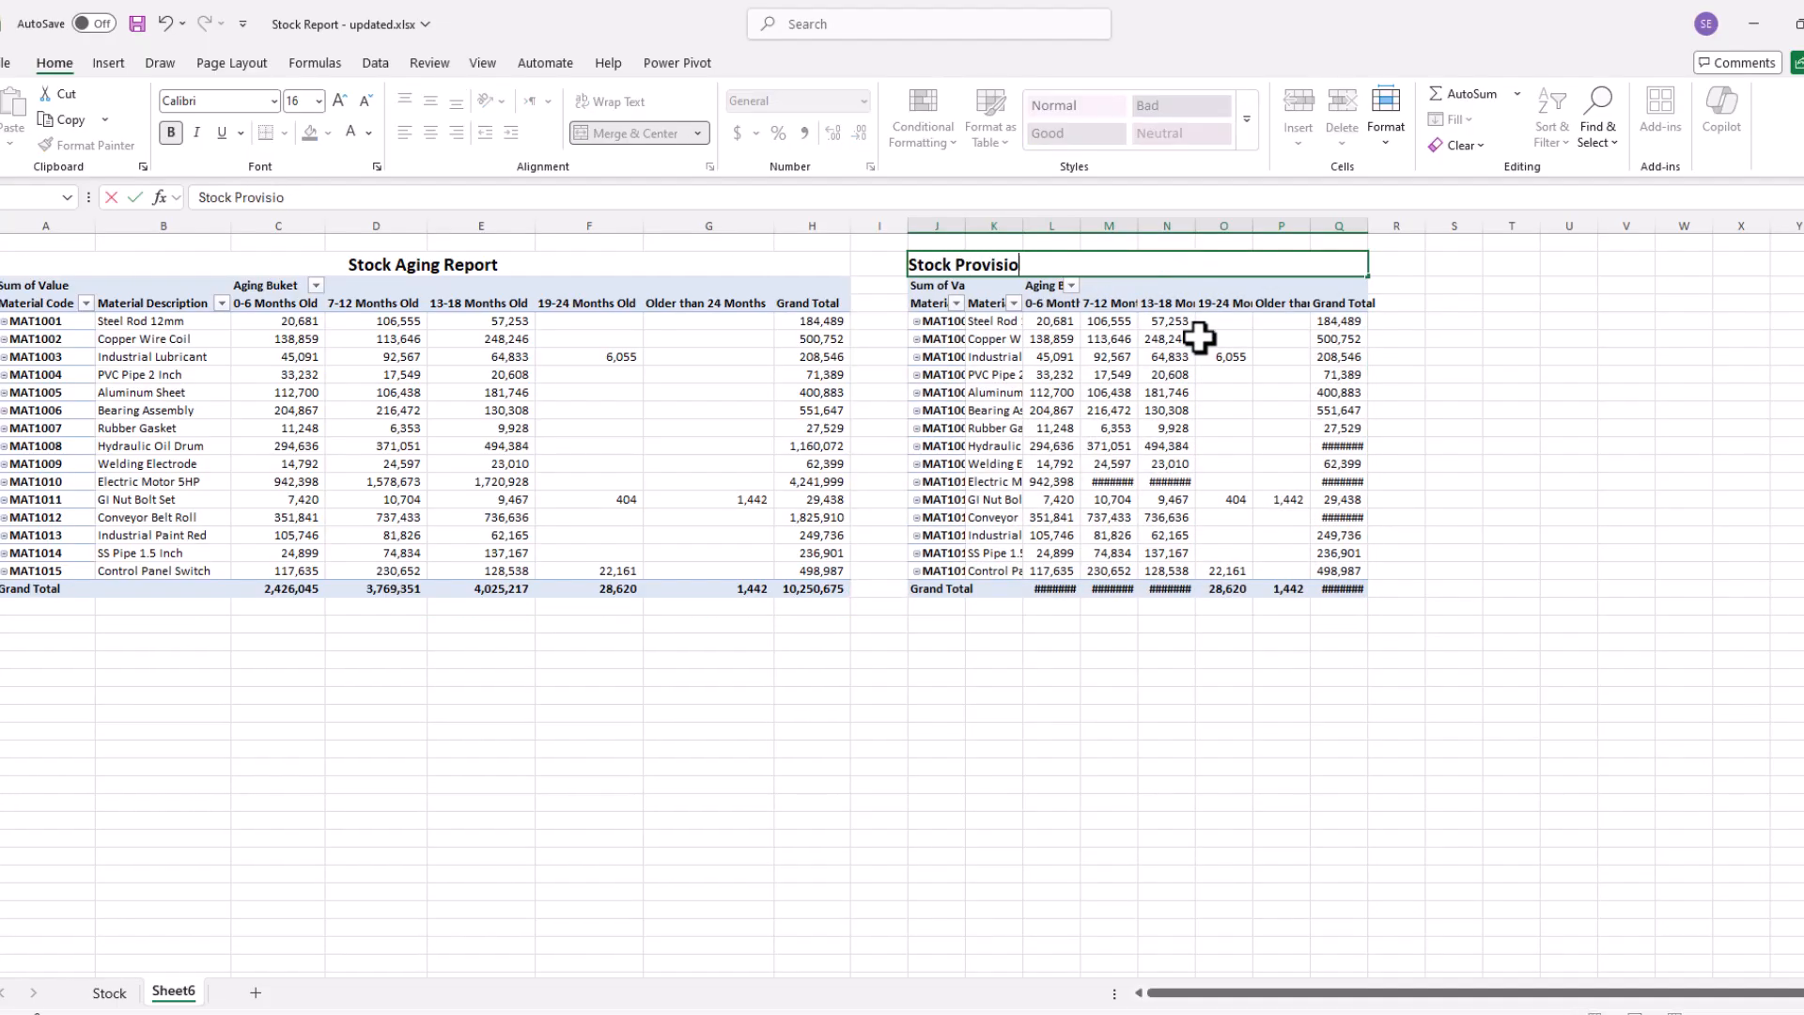
type("n Report")
key("Return")
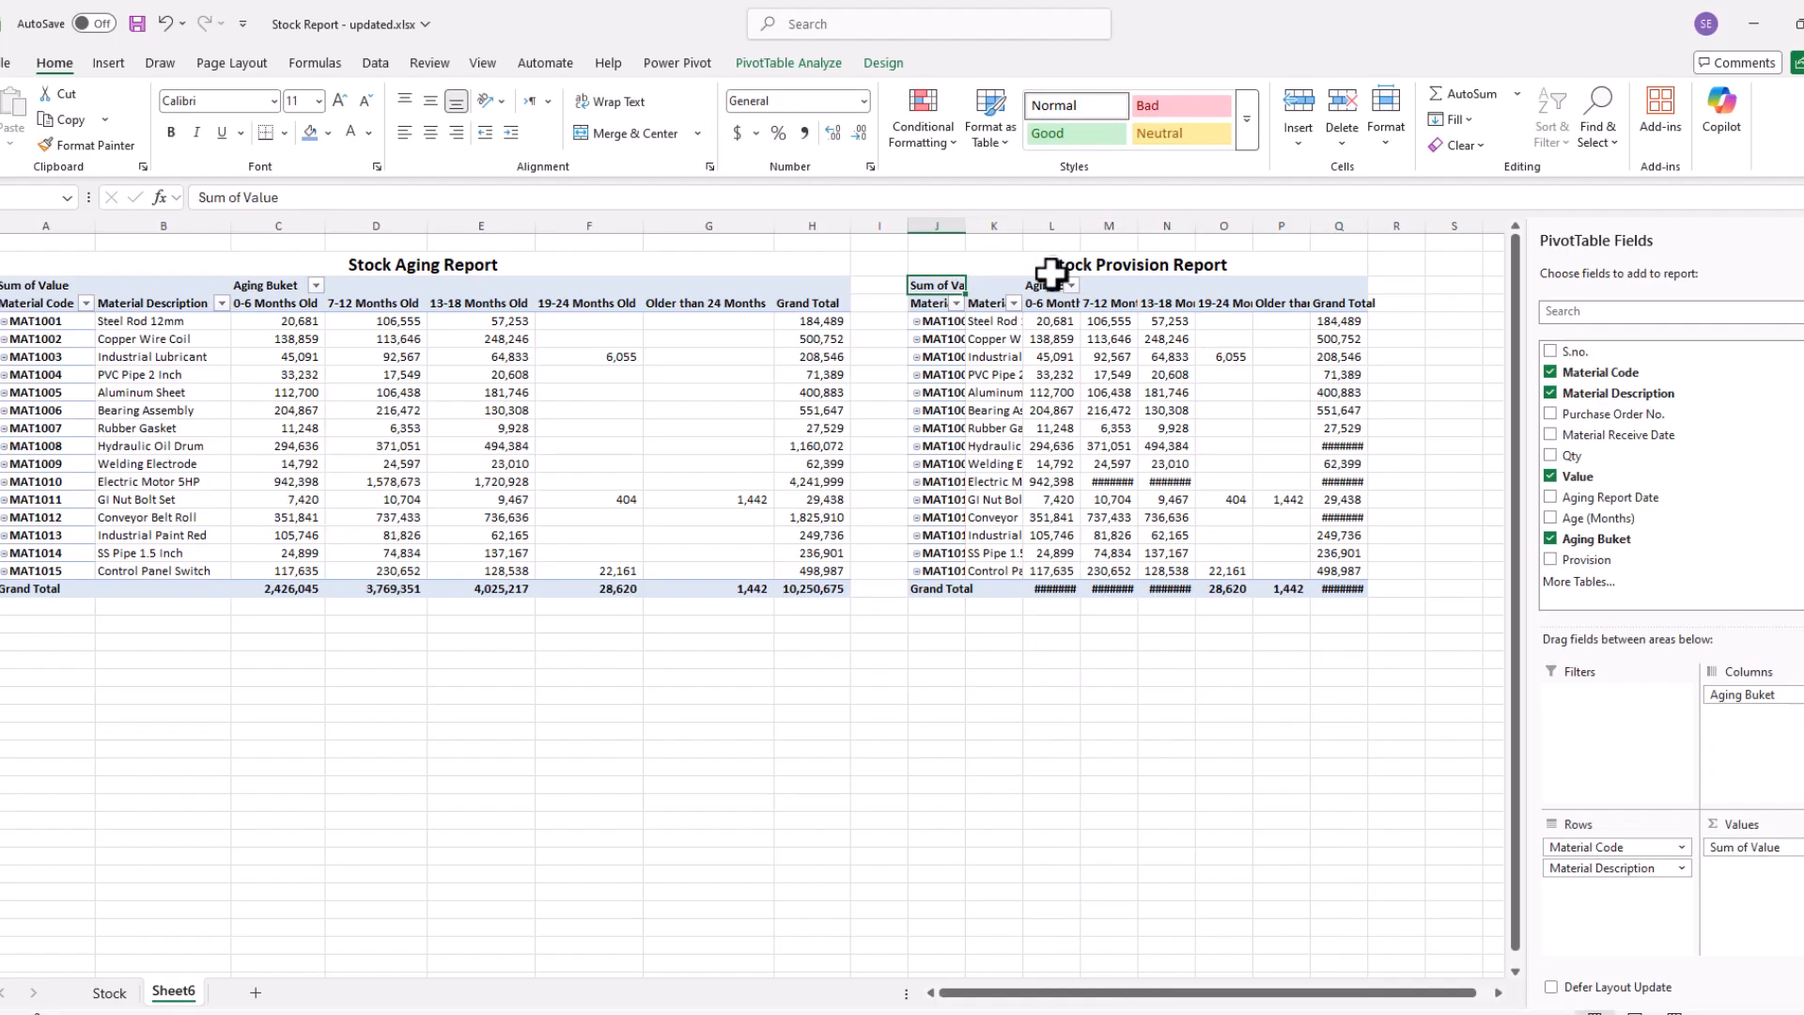
- AutoFit the widths of columns J to Q holding the Stock Provision Report
left_click_drag(920, 230, 1101, 228)
key("ctrl+z")
left_click_drag(940, 226, 1339, 226)
double_click(1369, 226)
left_click_drag(1461, 992, 1472, 993)
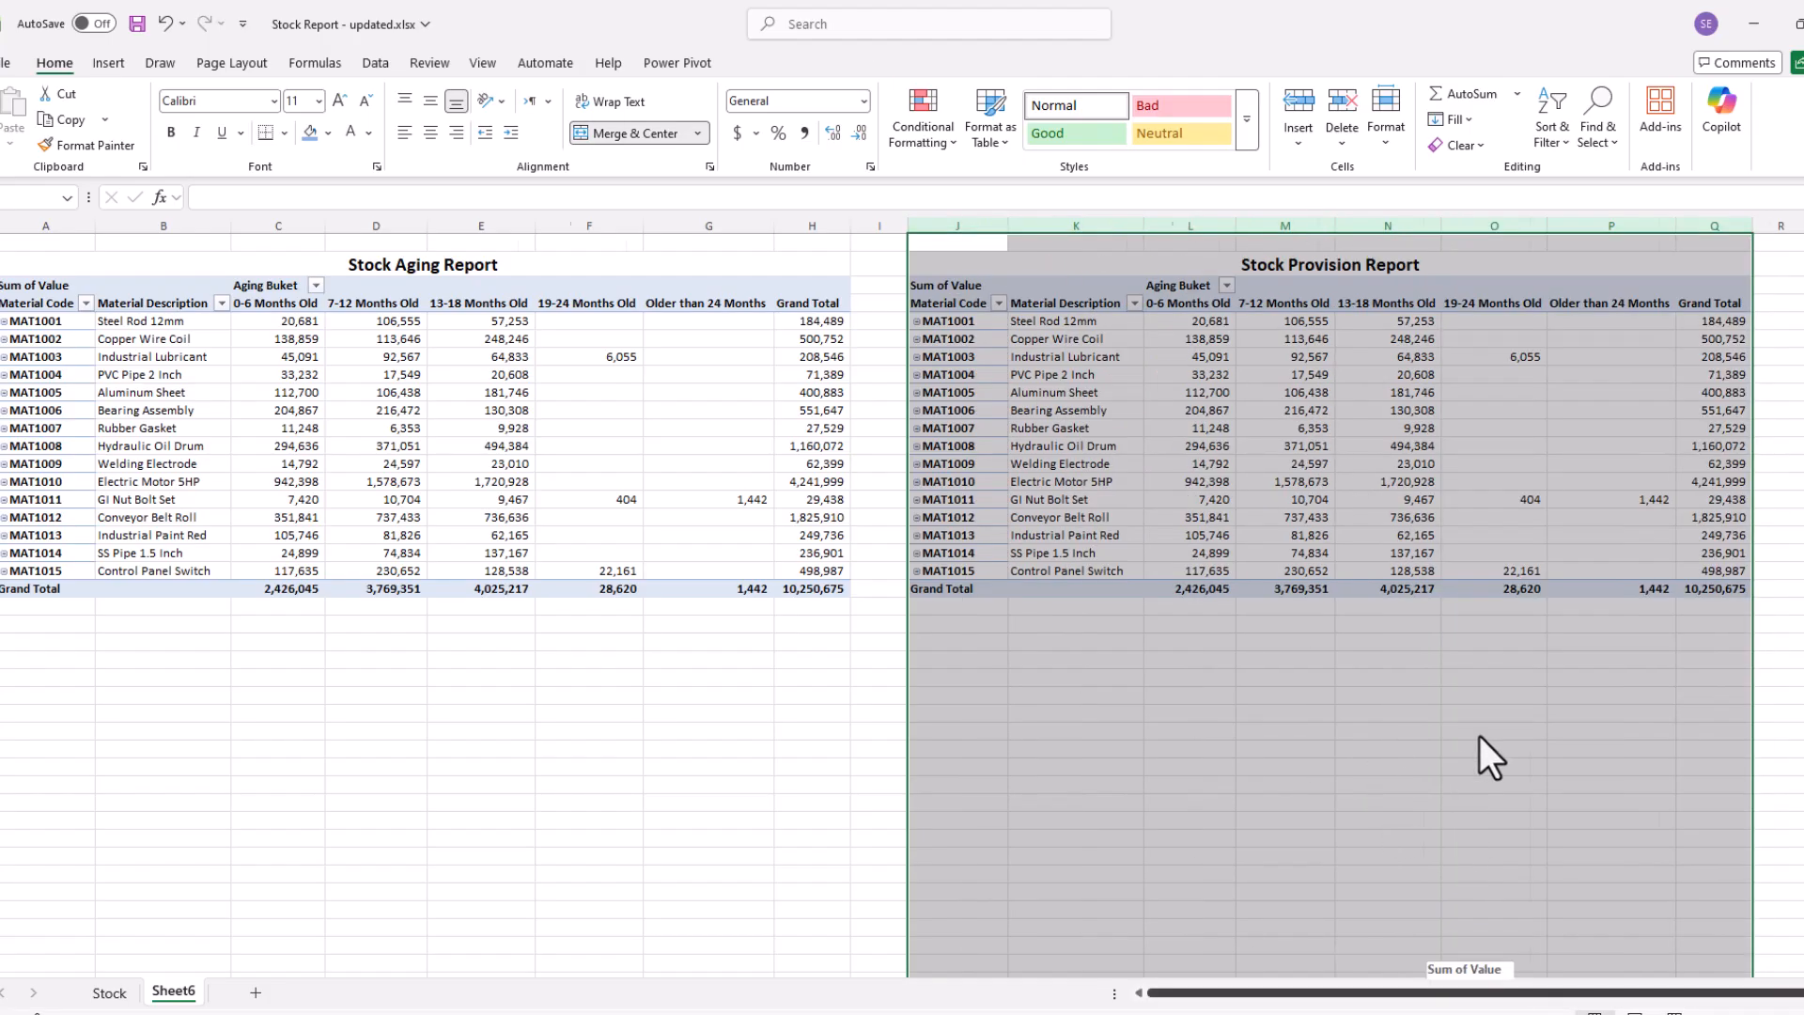
- Replace Sum of Value with Sum of Provision as the value field of the Stock Provision Report PivotTable
left_click_drag(1170, 320, 1175, 571)
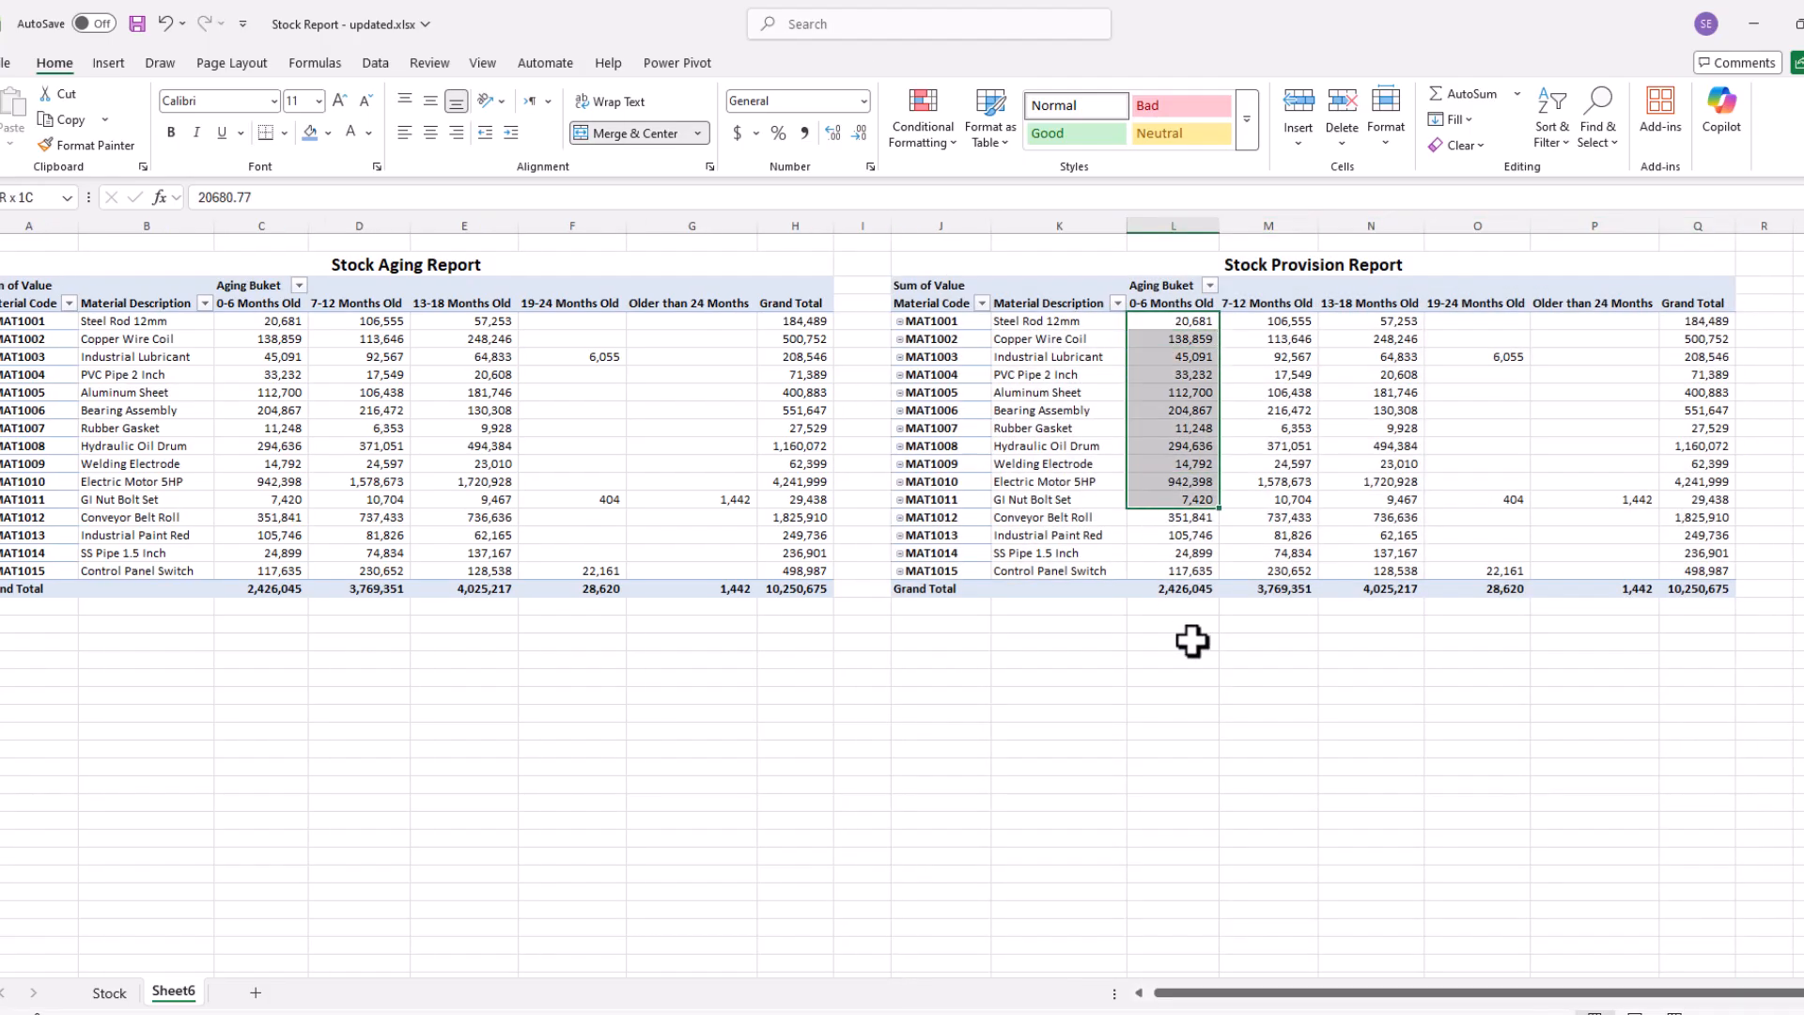
left_click(1498, 993)
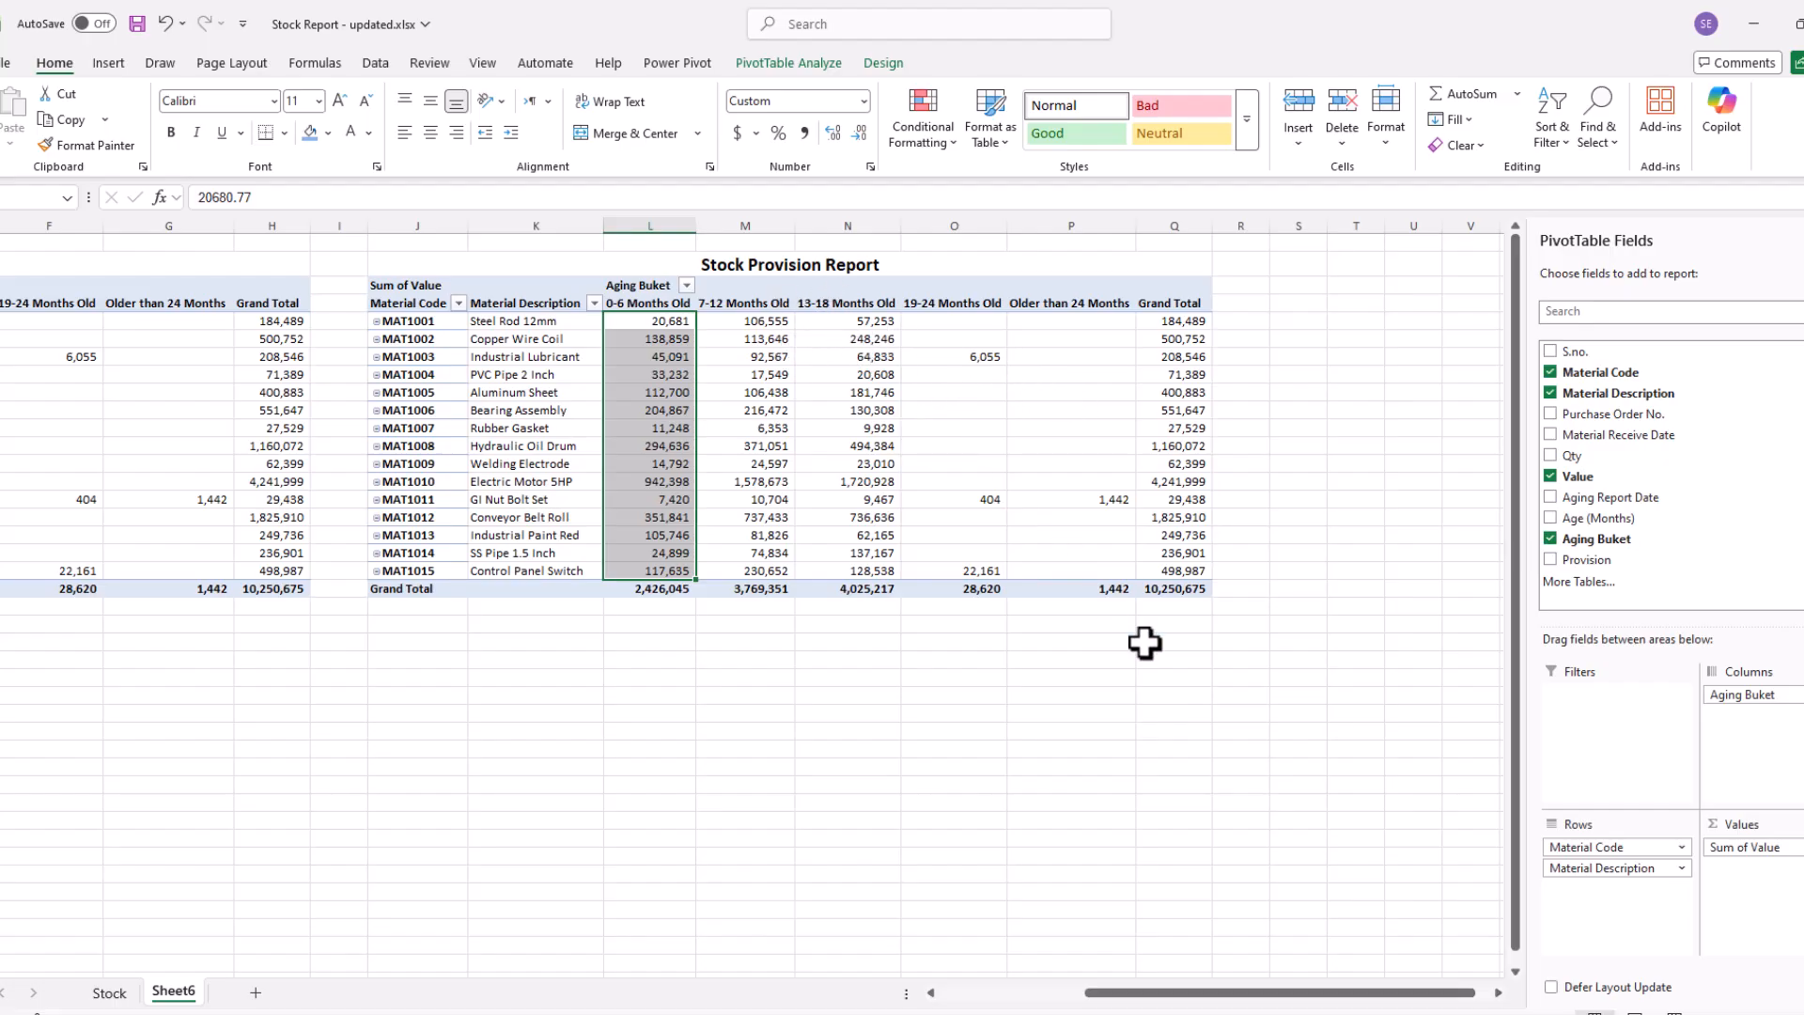
left_click_drag(1767, 850, 1712, 827)
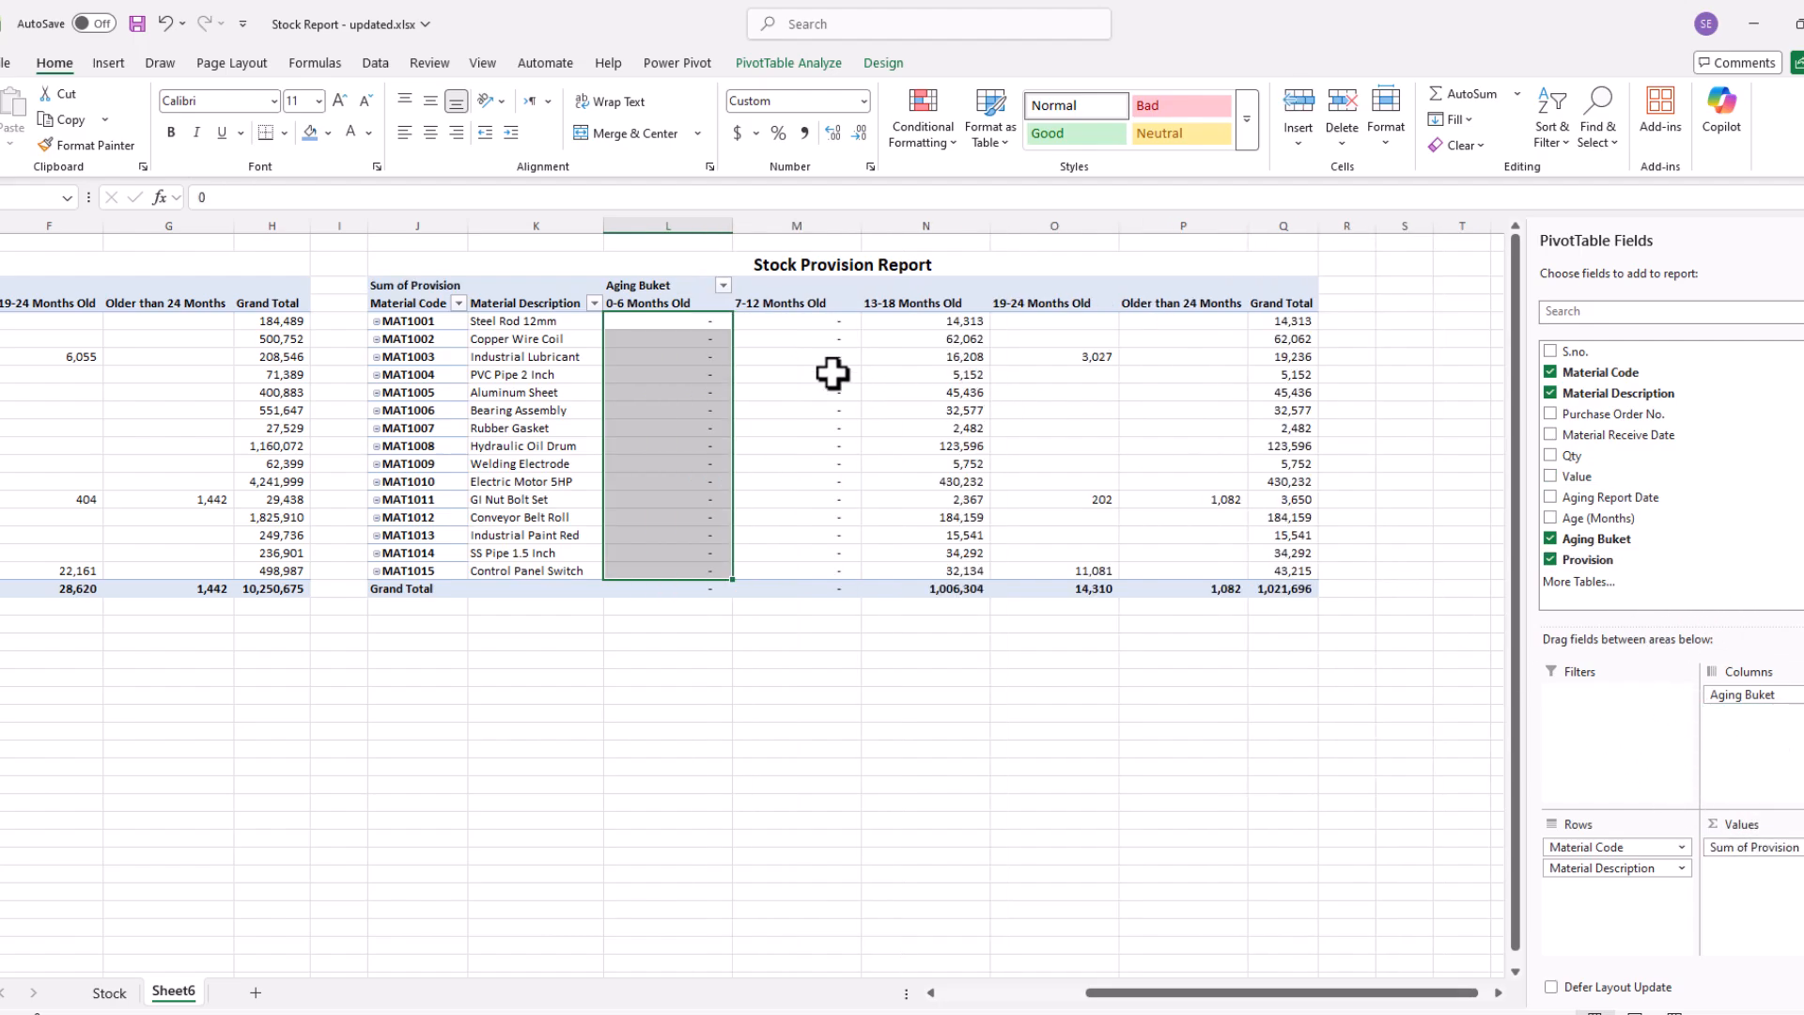
- Review the provision amounts in each aging bucket of the Stock Provision Report against the provision rates on the Stock sheet
left_click_drag(631, 321, 1146, 578)
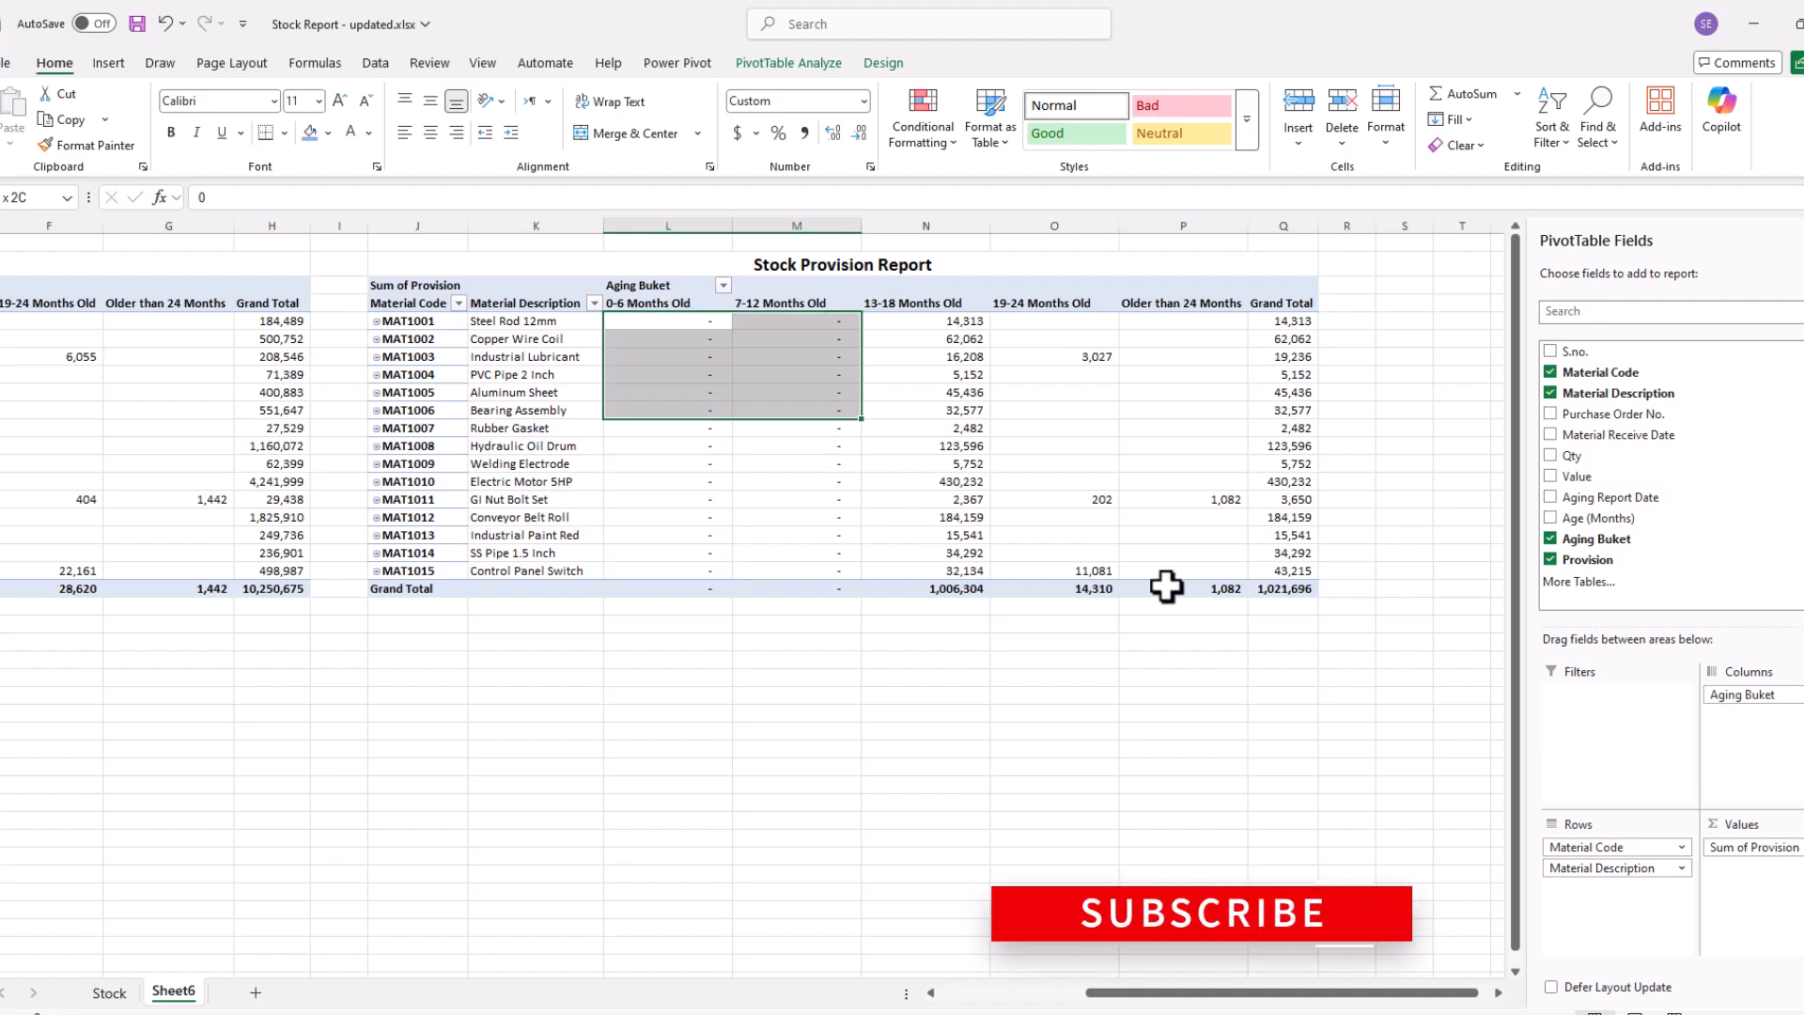
left_click(1293, 590)
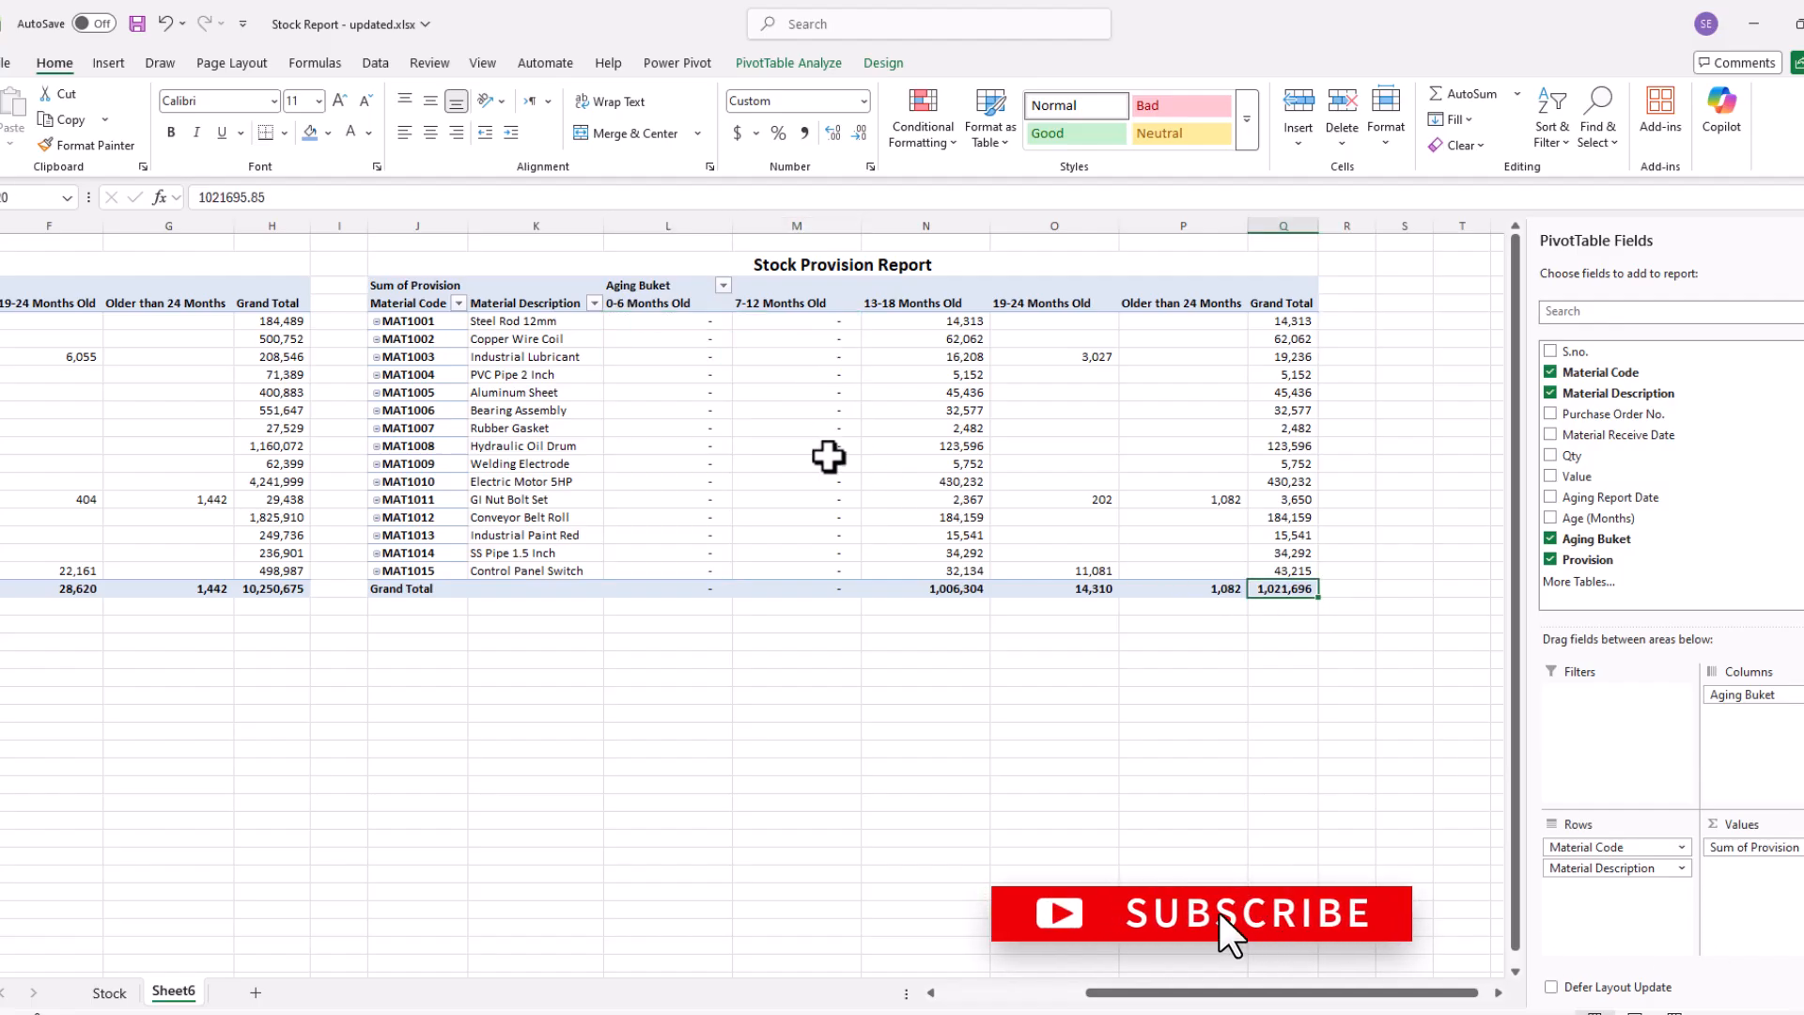
left_click_drag(668, 302, 667, 517)
left_click_drag(796, 308, 789, 575)
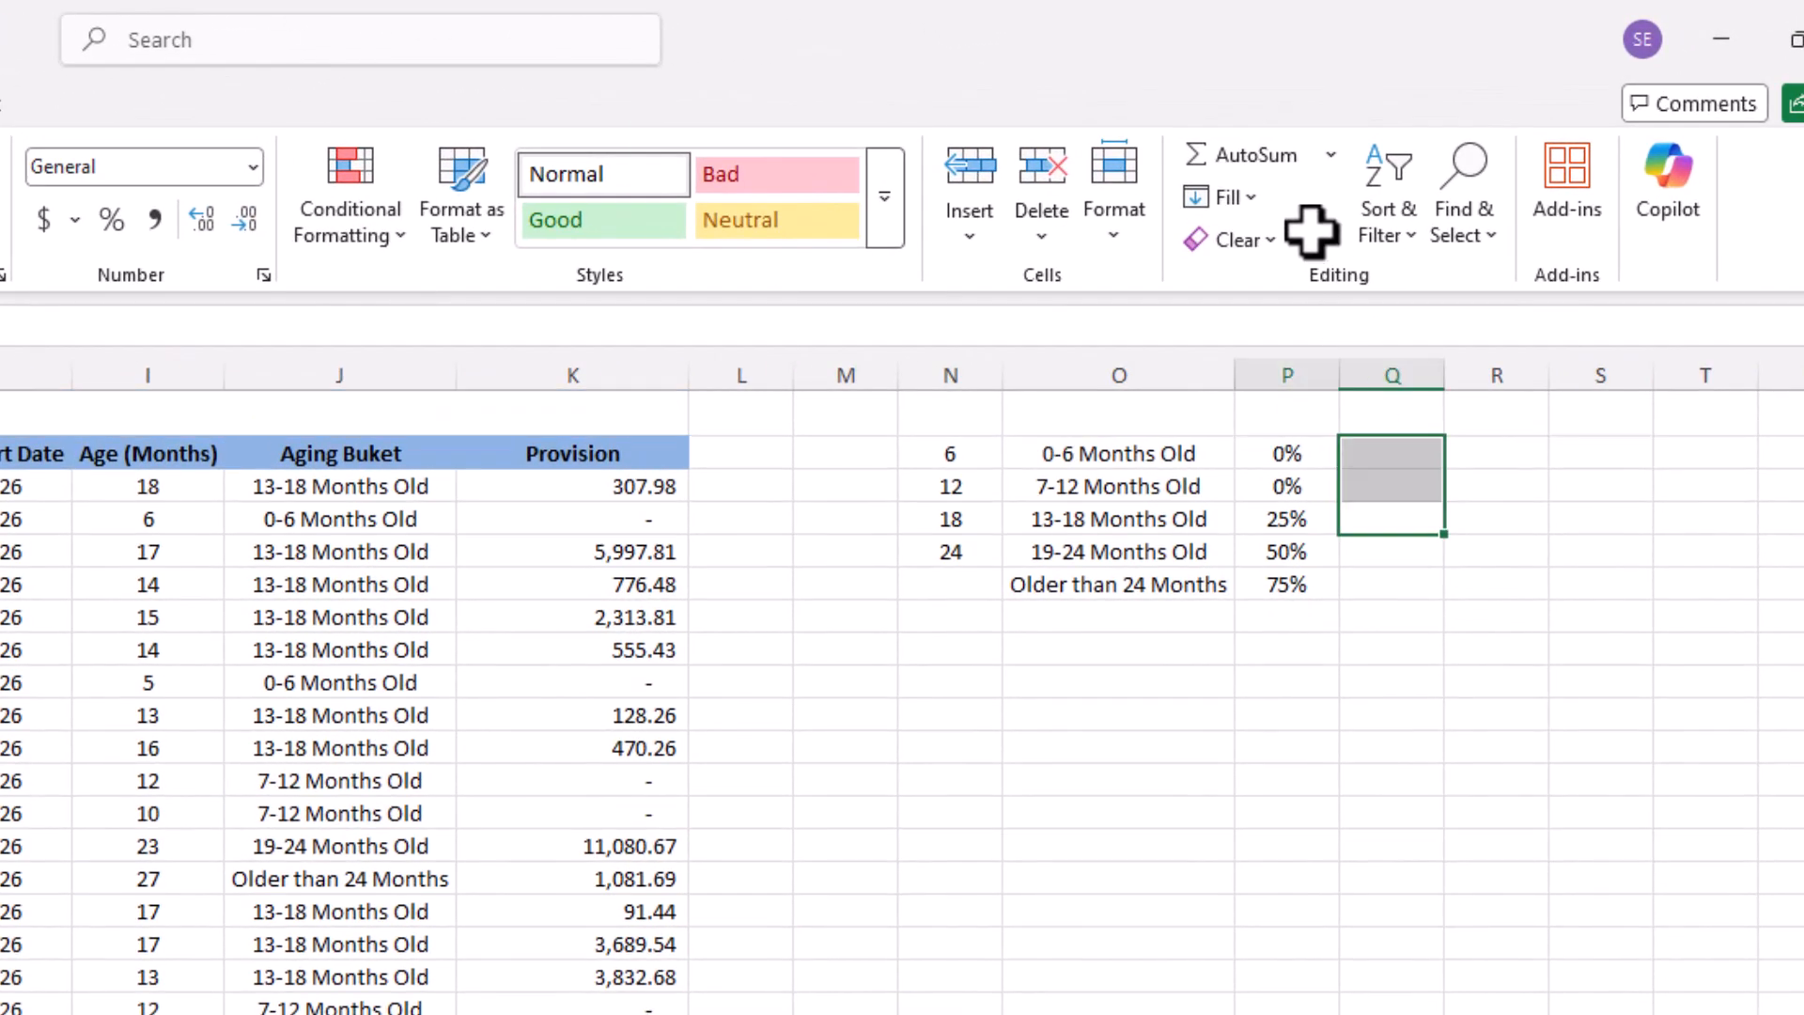
left_click_drag(1311, 232, 1284, 492)
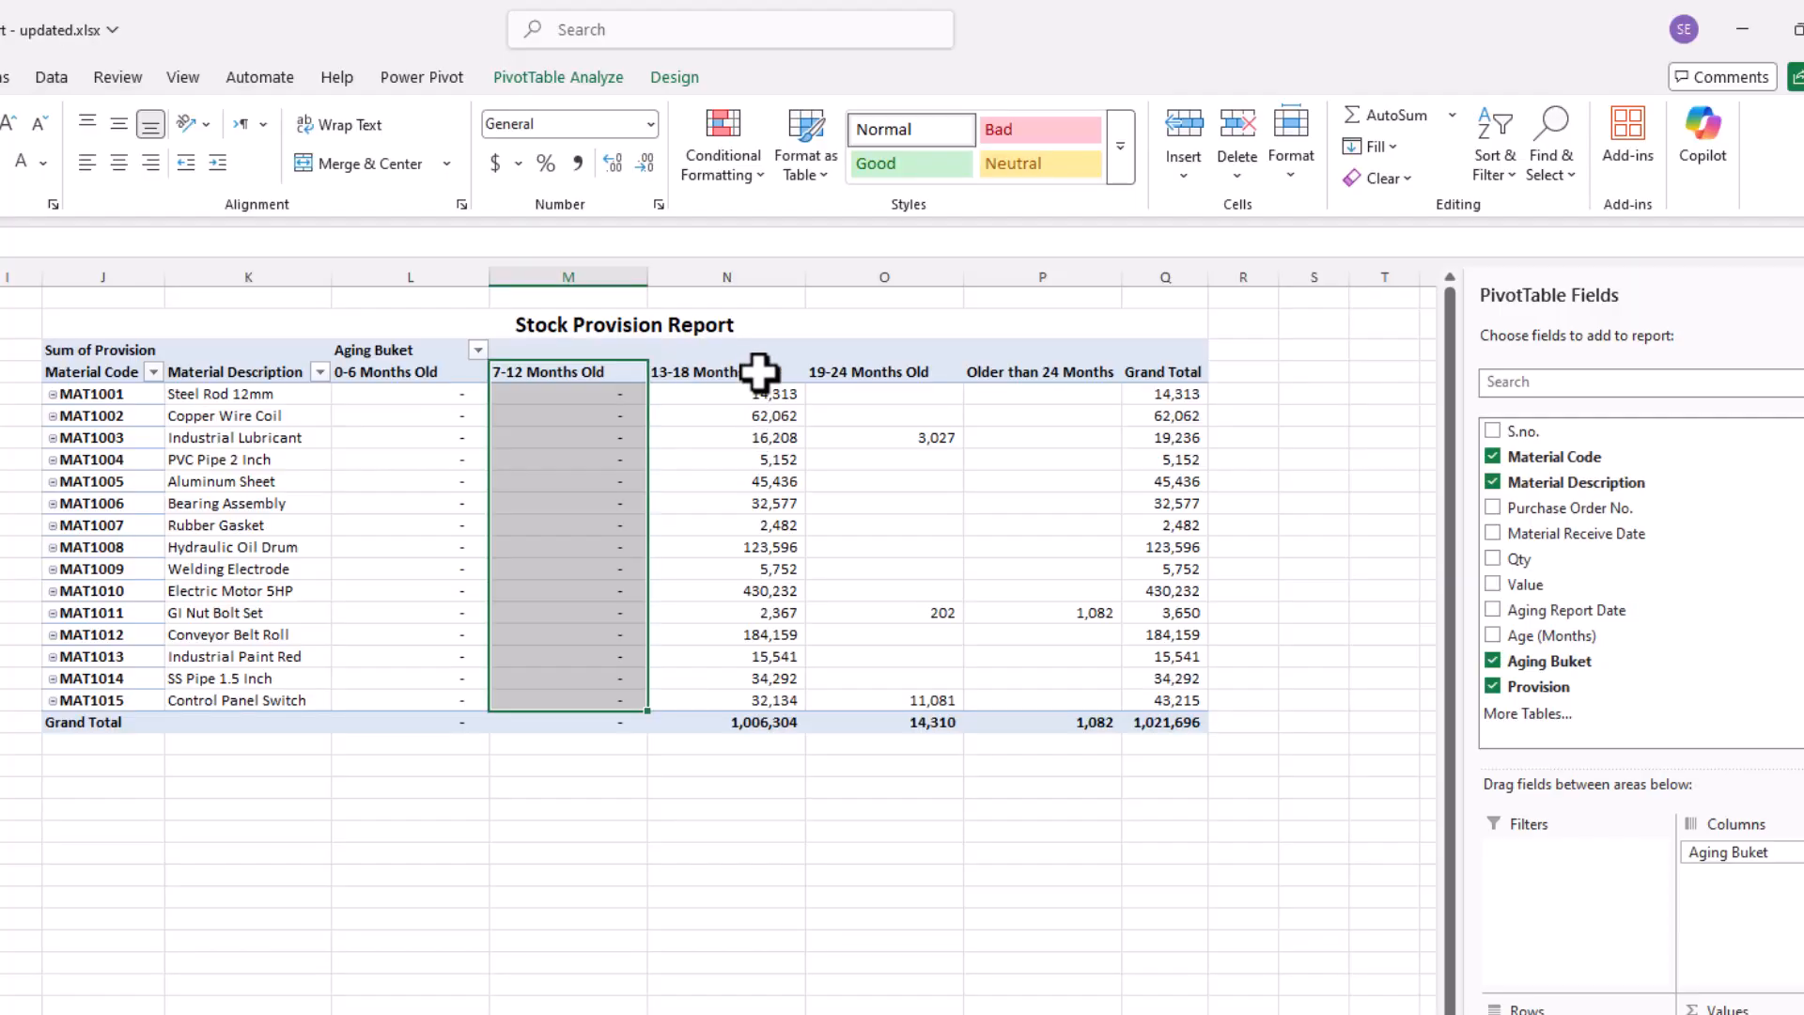
left_click_drag(758, 373, 733, 703)
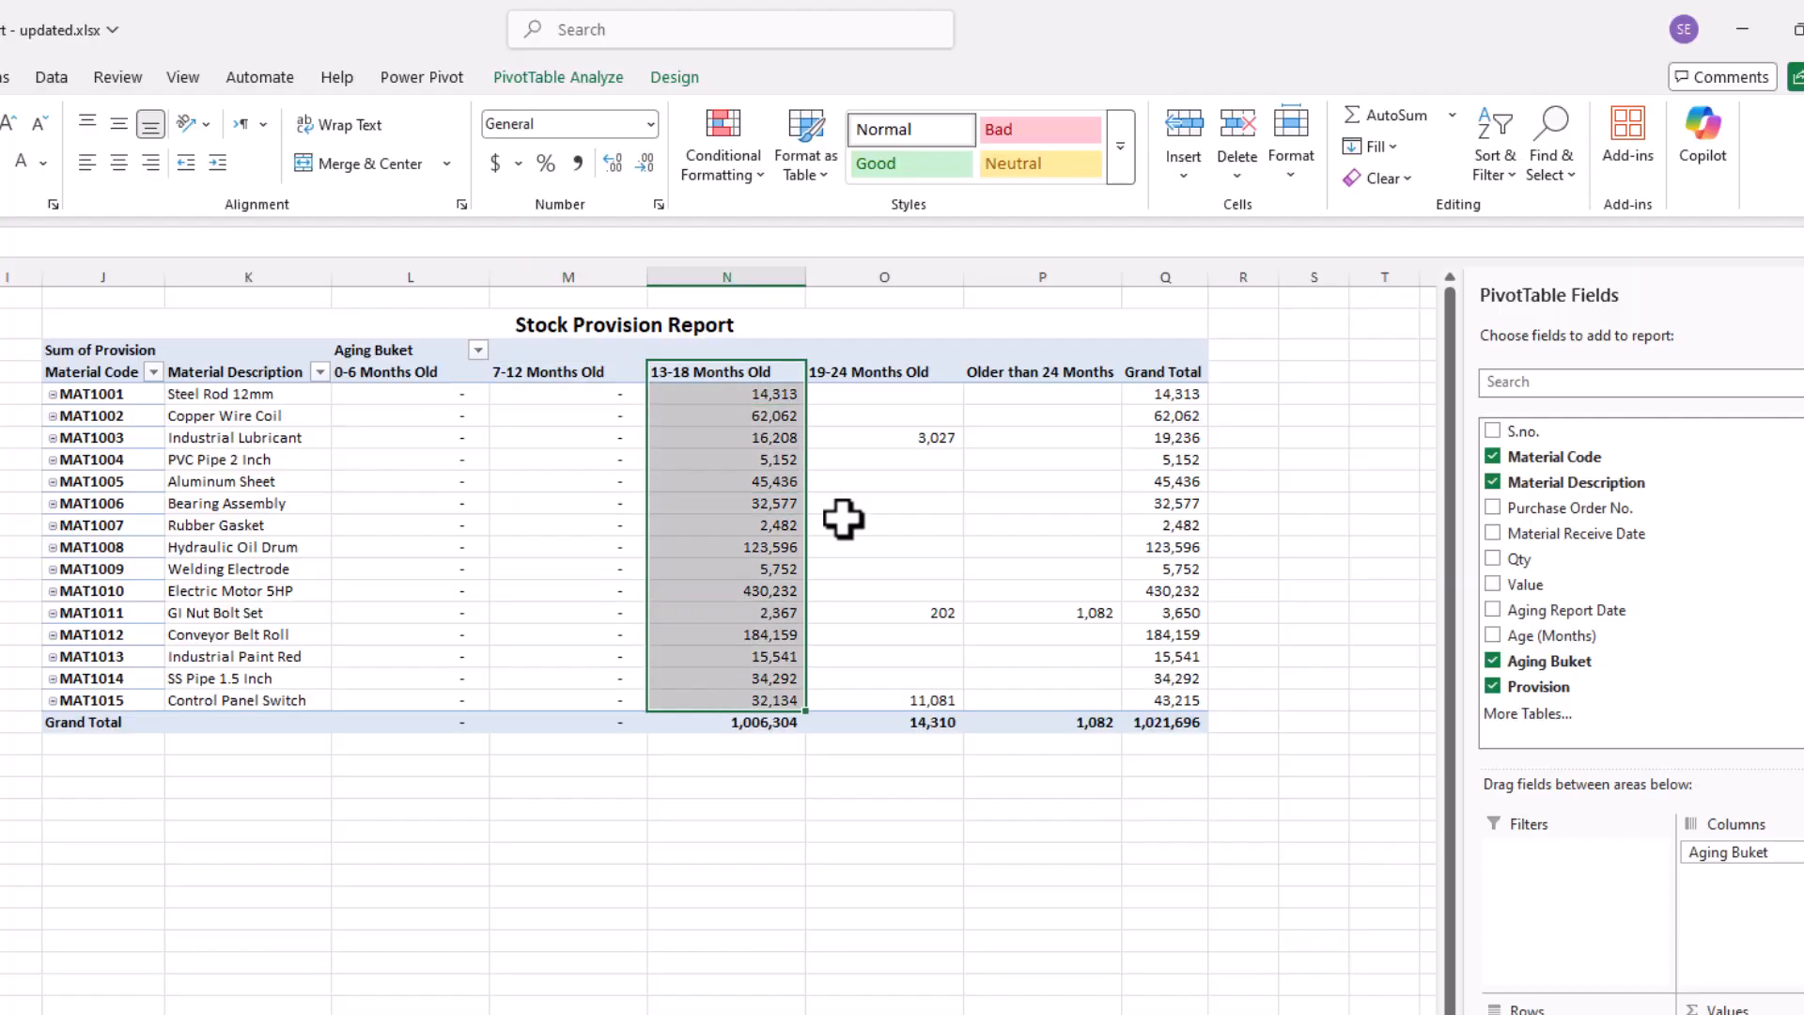
left_click_drag(907, 372, 899, 718)
left_click_drag(1050, 381, 1053, 703)
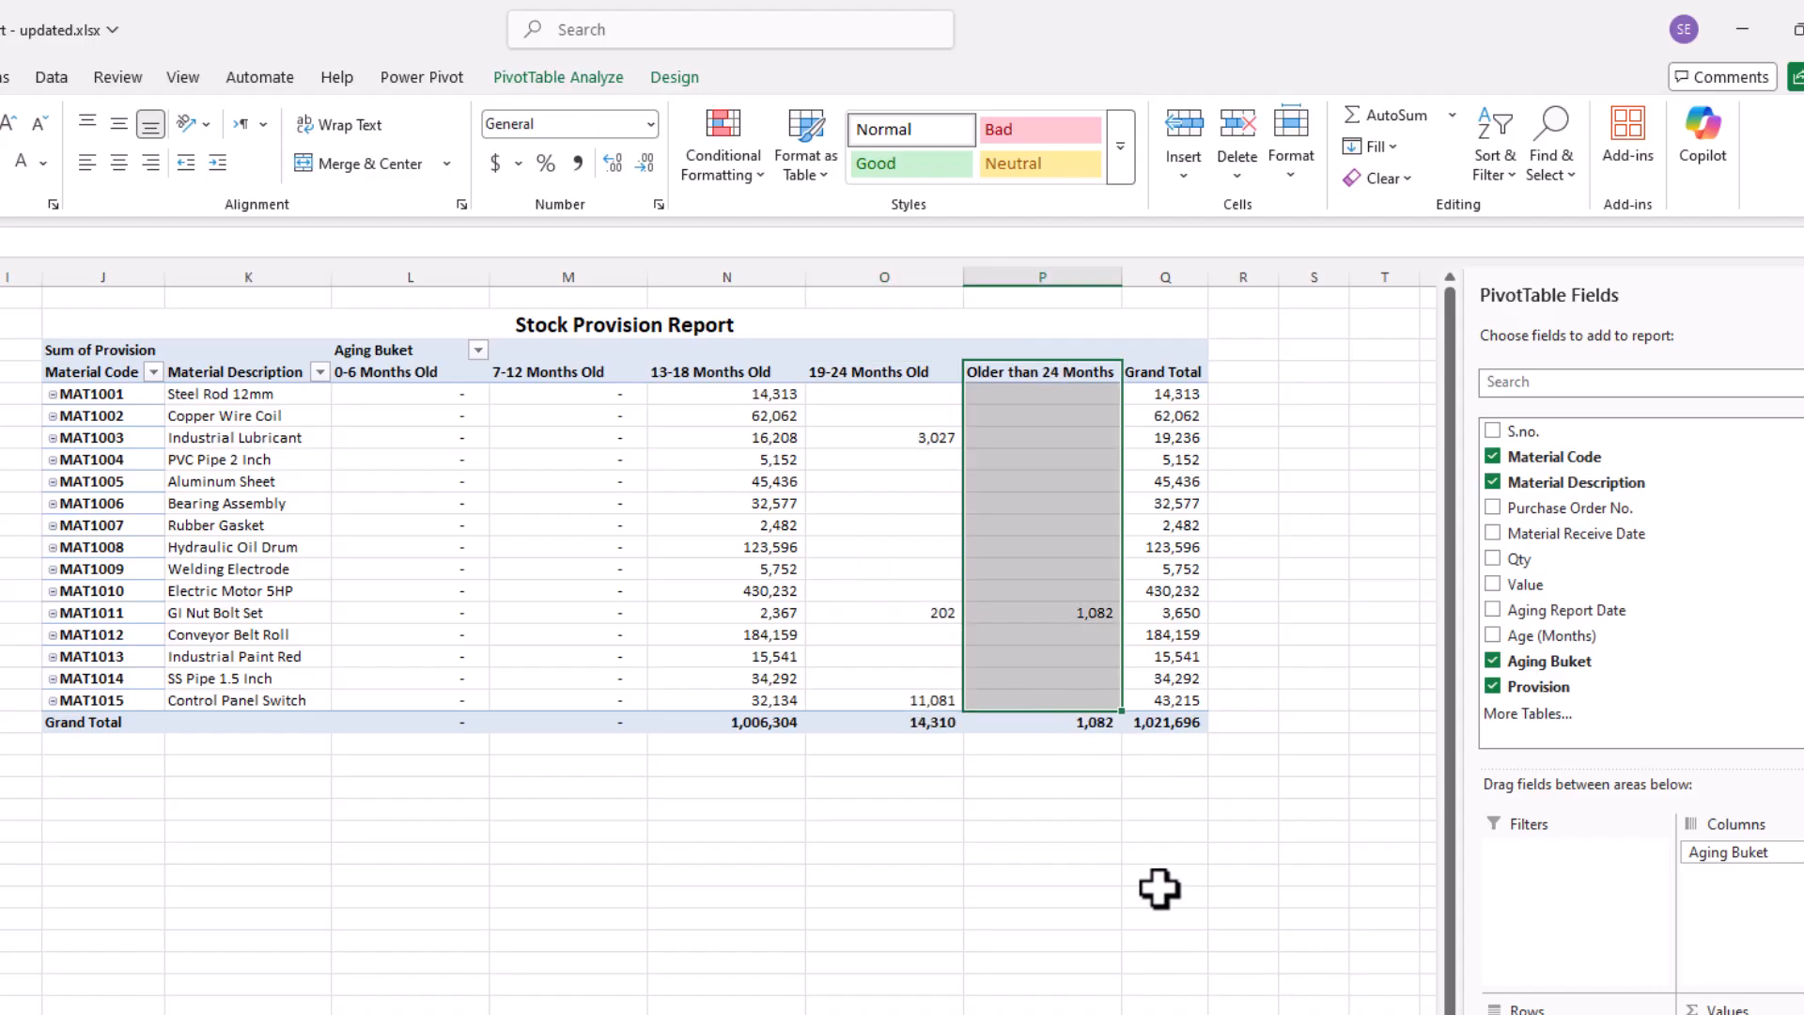
- AutoFit the column widths of the whole sheet containing both reports
scroll(718, 648, "down", 1)
scroll(718, 648, "left", 5)
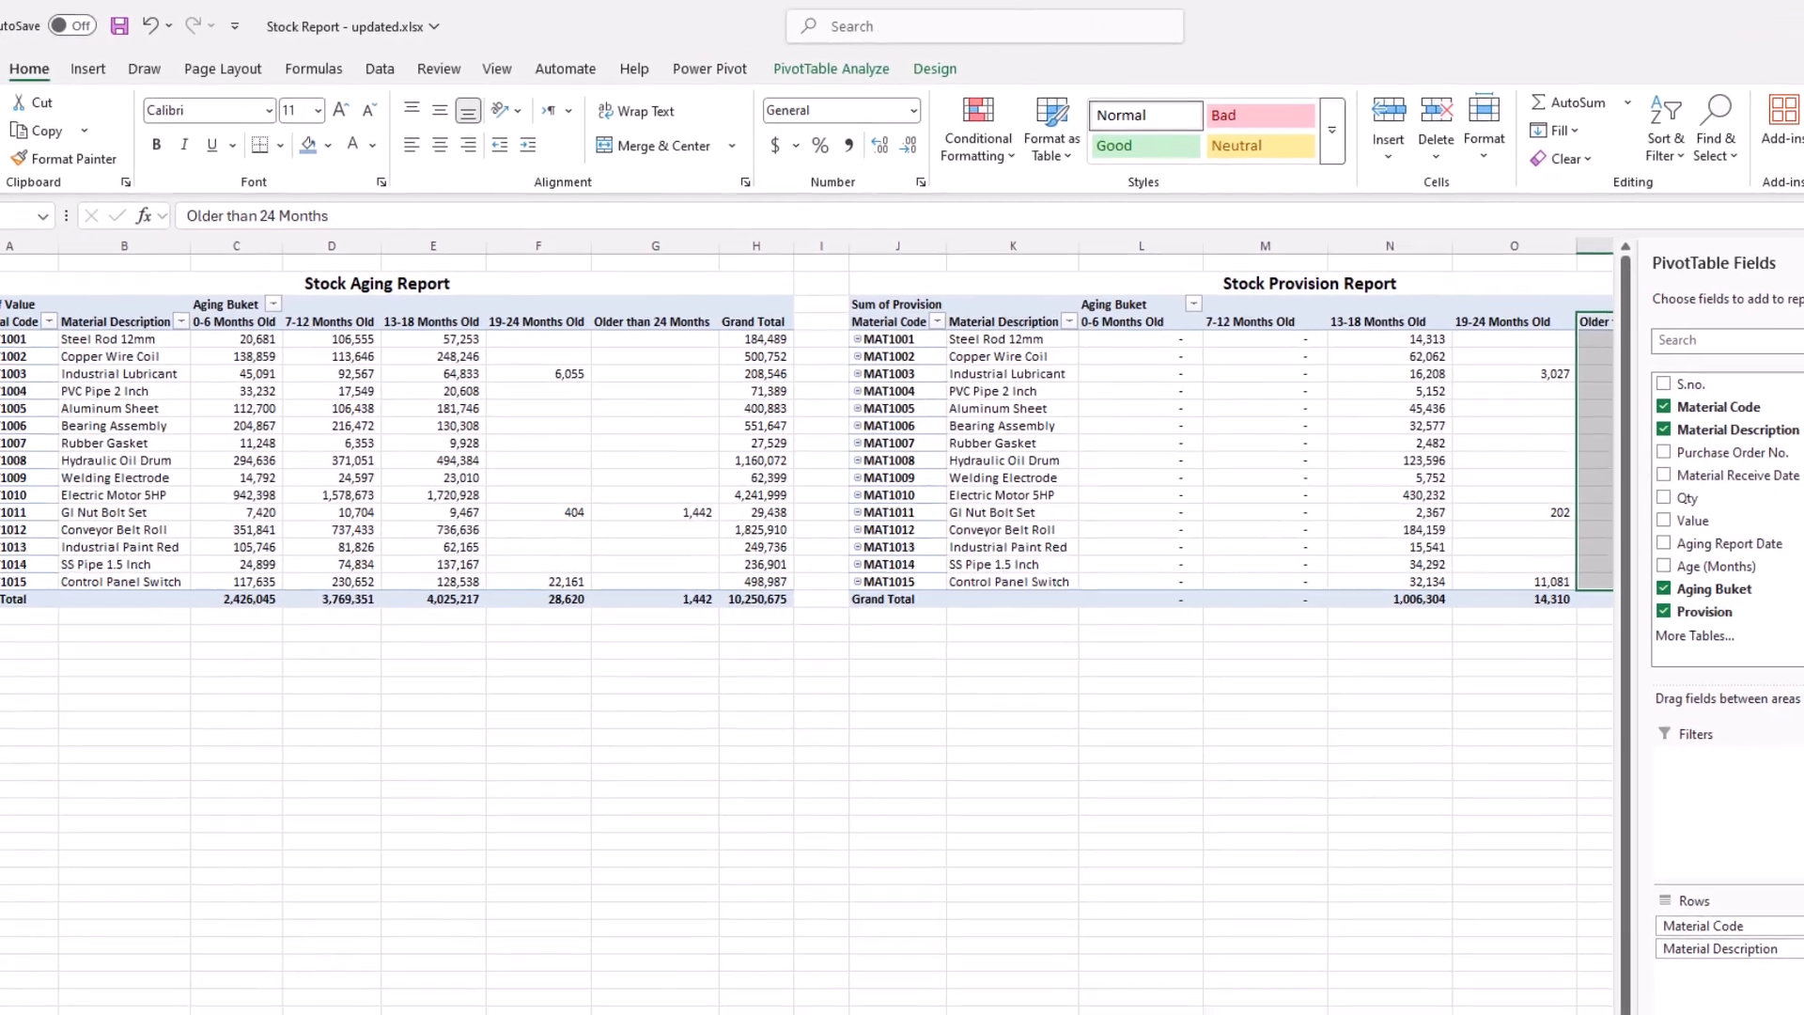
left_click(12, 246)
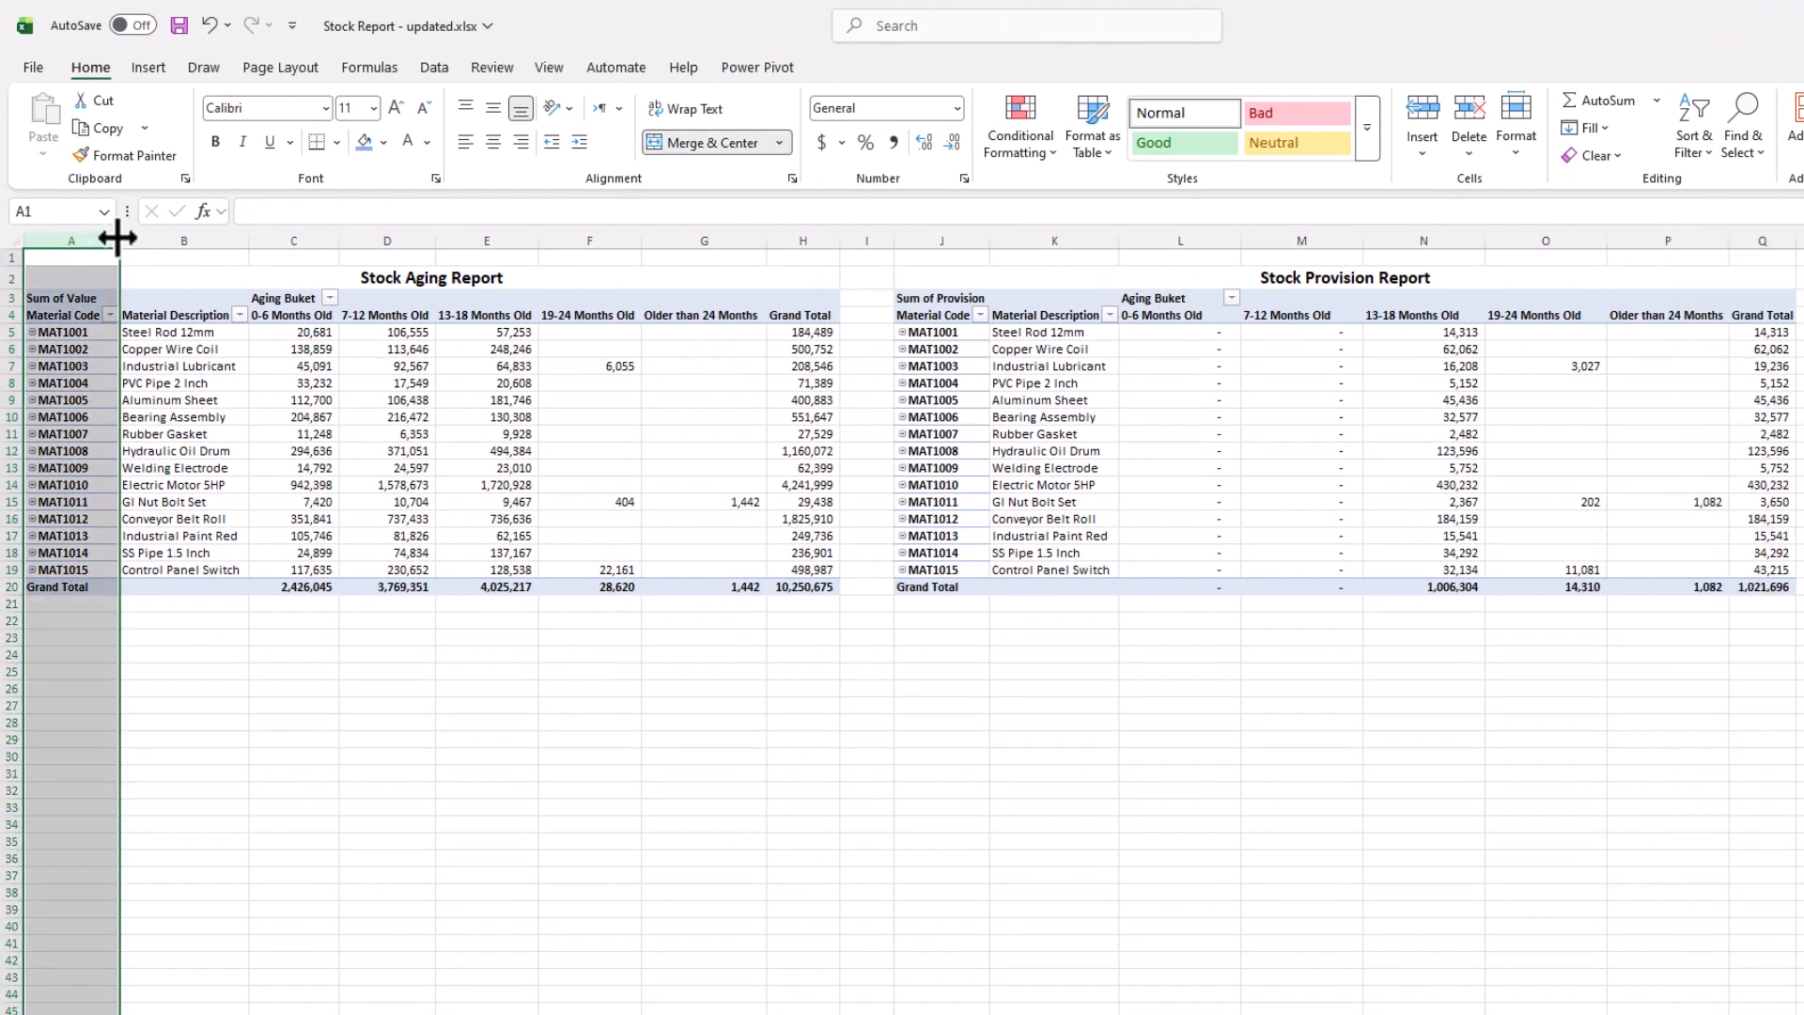
double_click(117, 238)
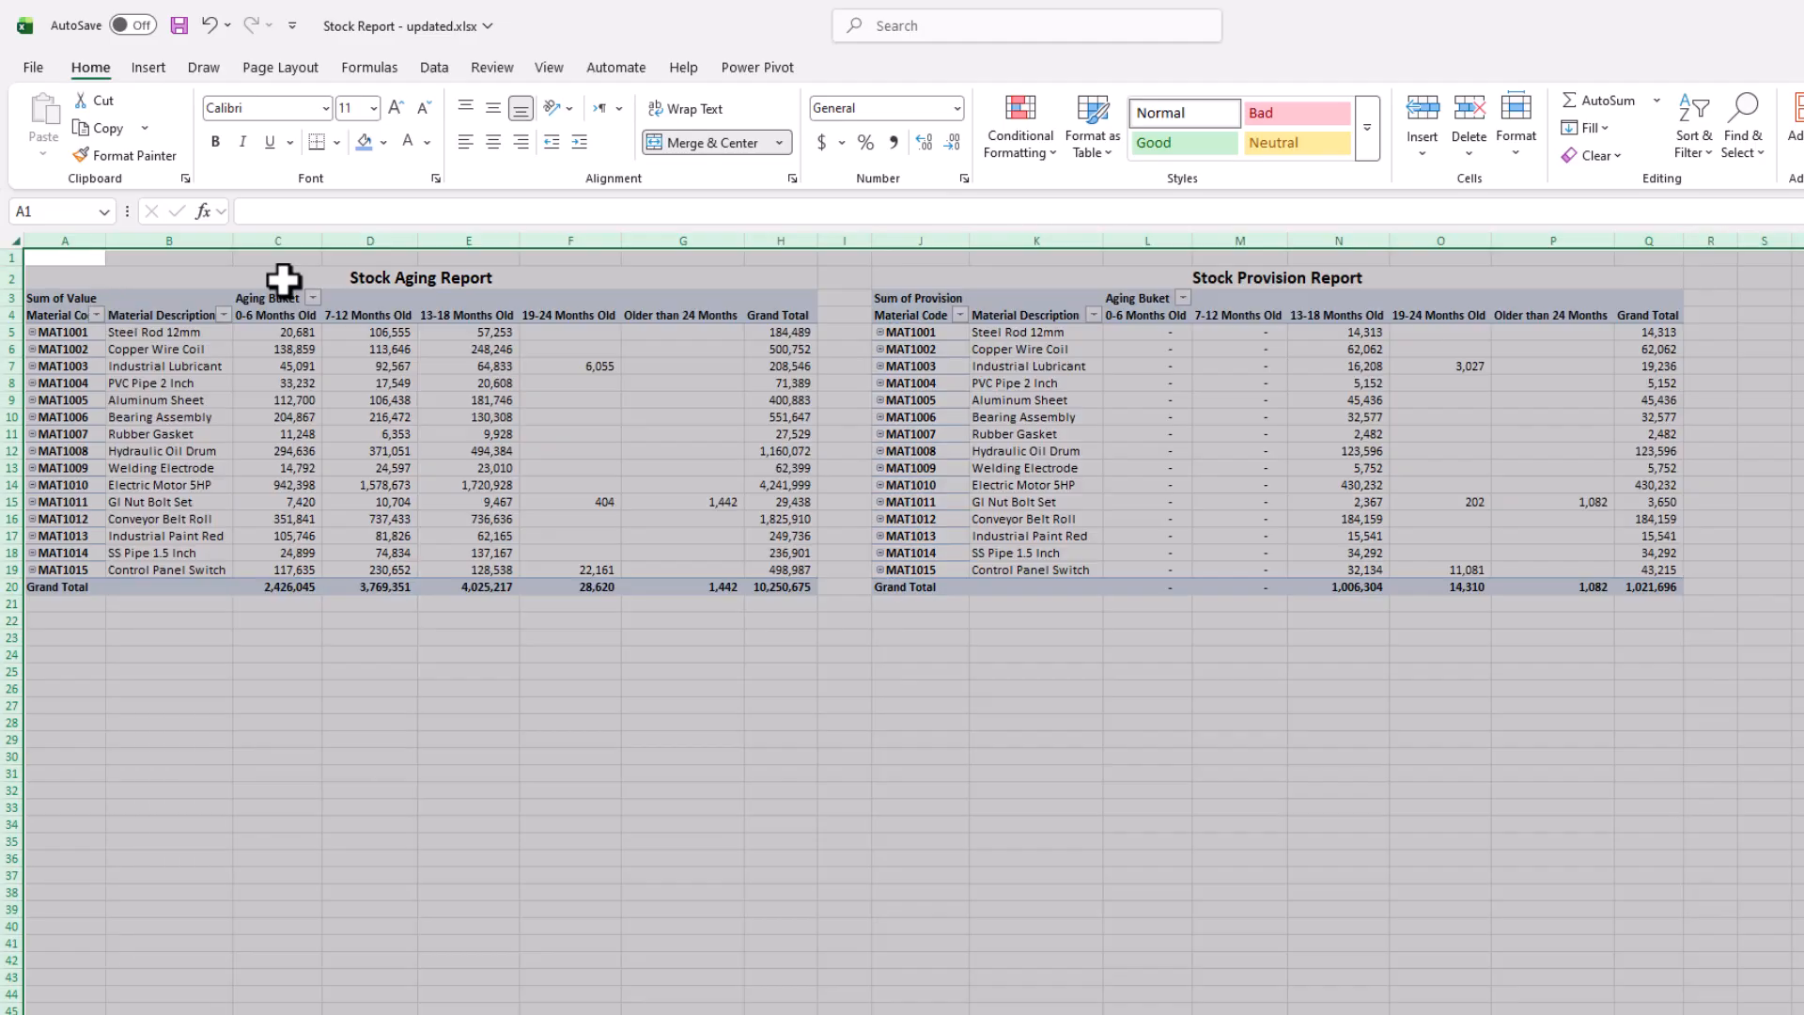
- Copy the Stock Aging Report with its title and paste the duplicate starting at A27
left_click_drag(282, 280, 388, 588)
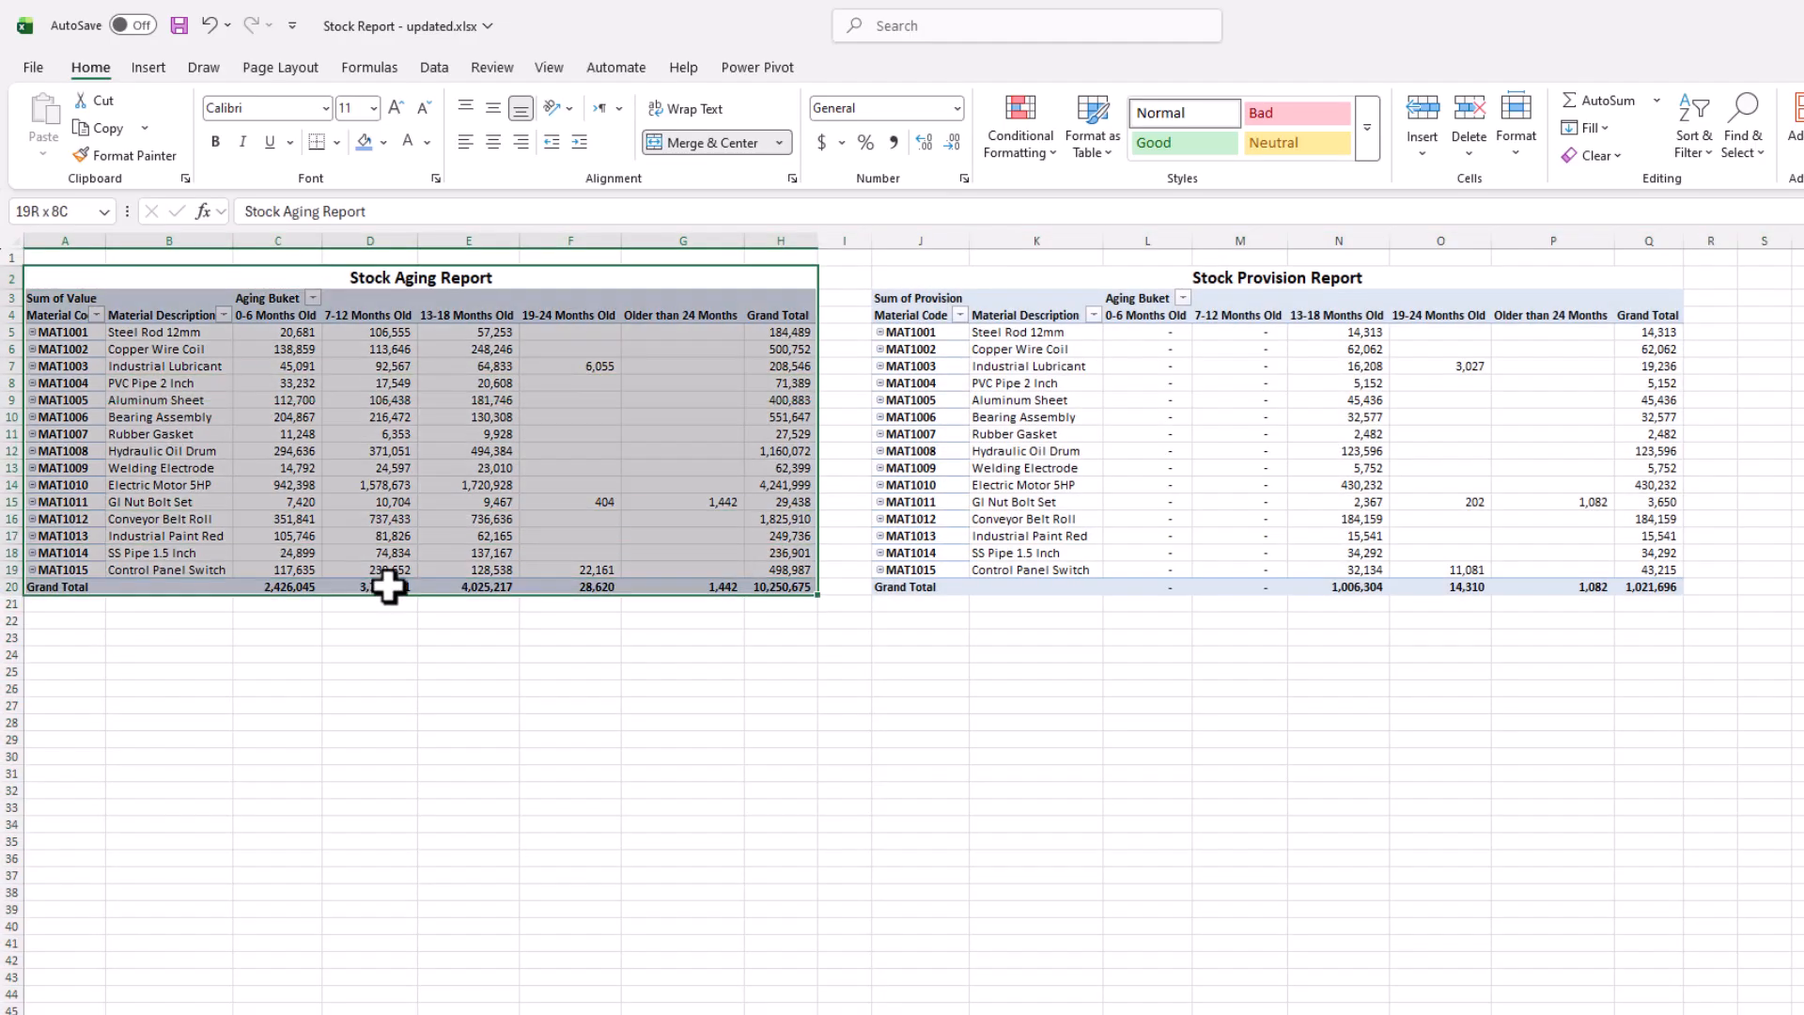
key("ctrl+c")
left_click(65, 705)
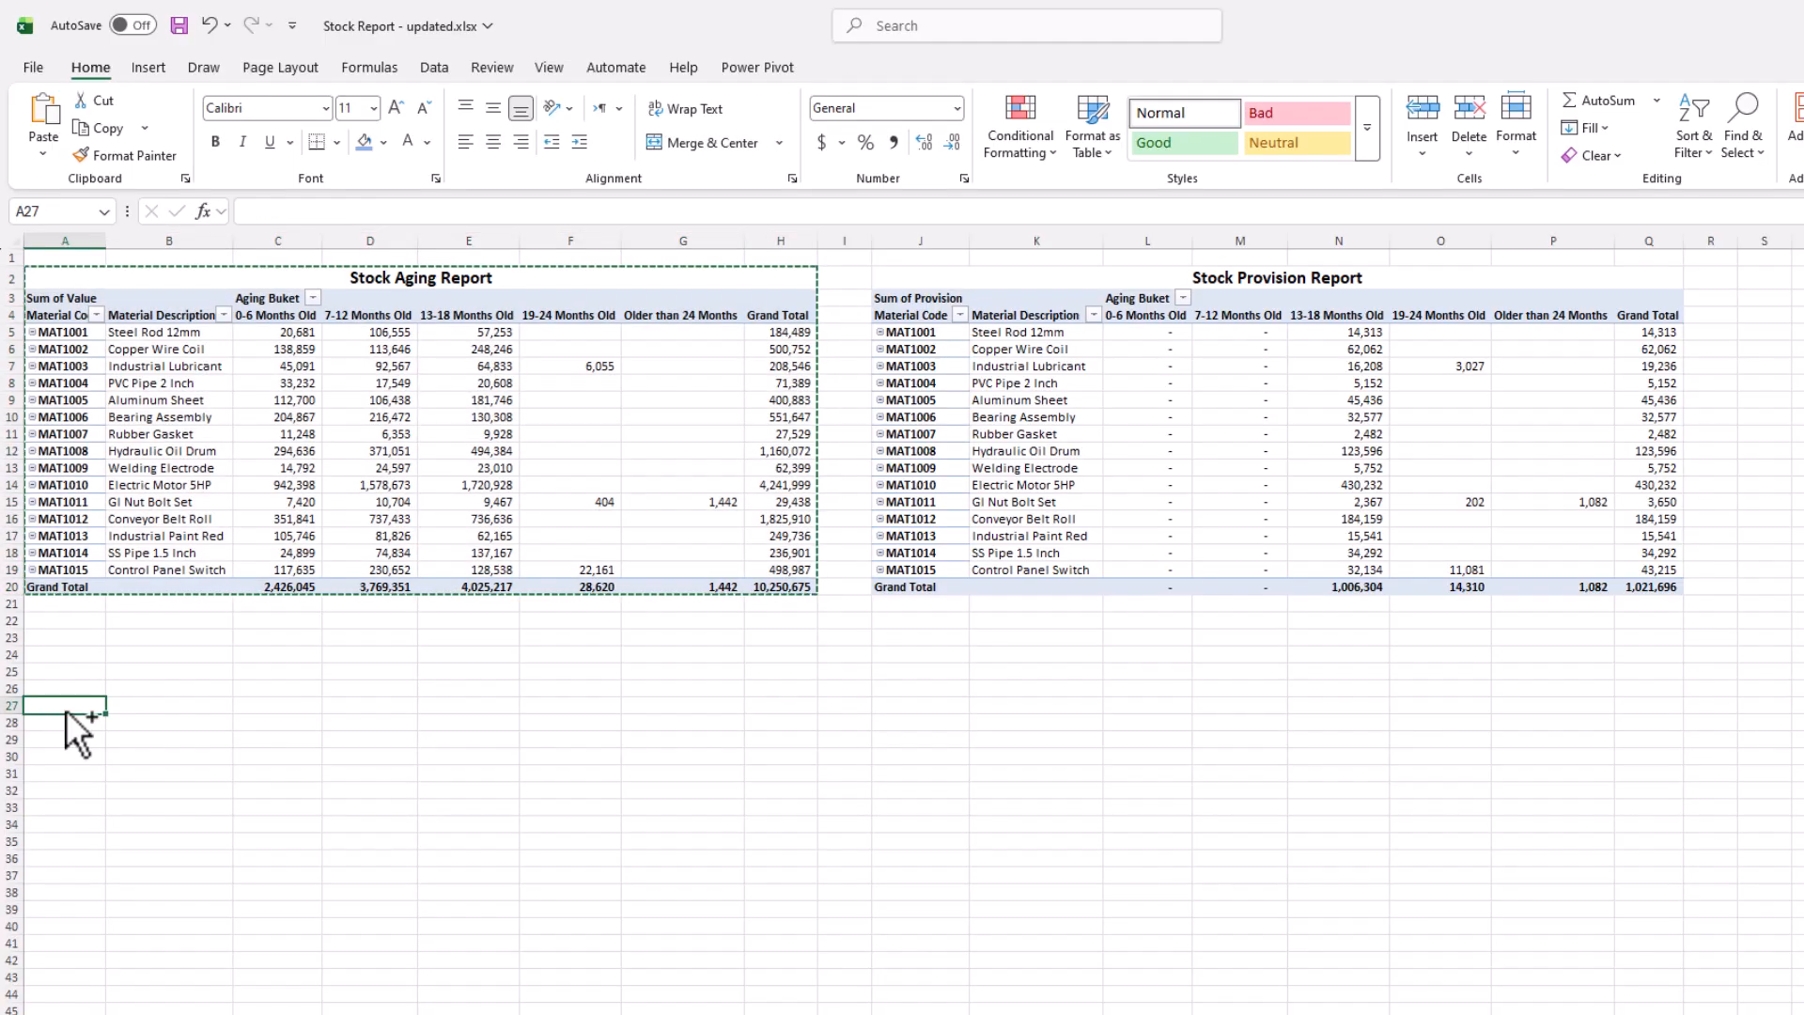
key("ctrl+v")
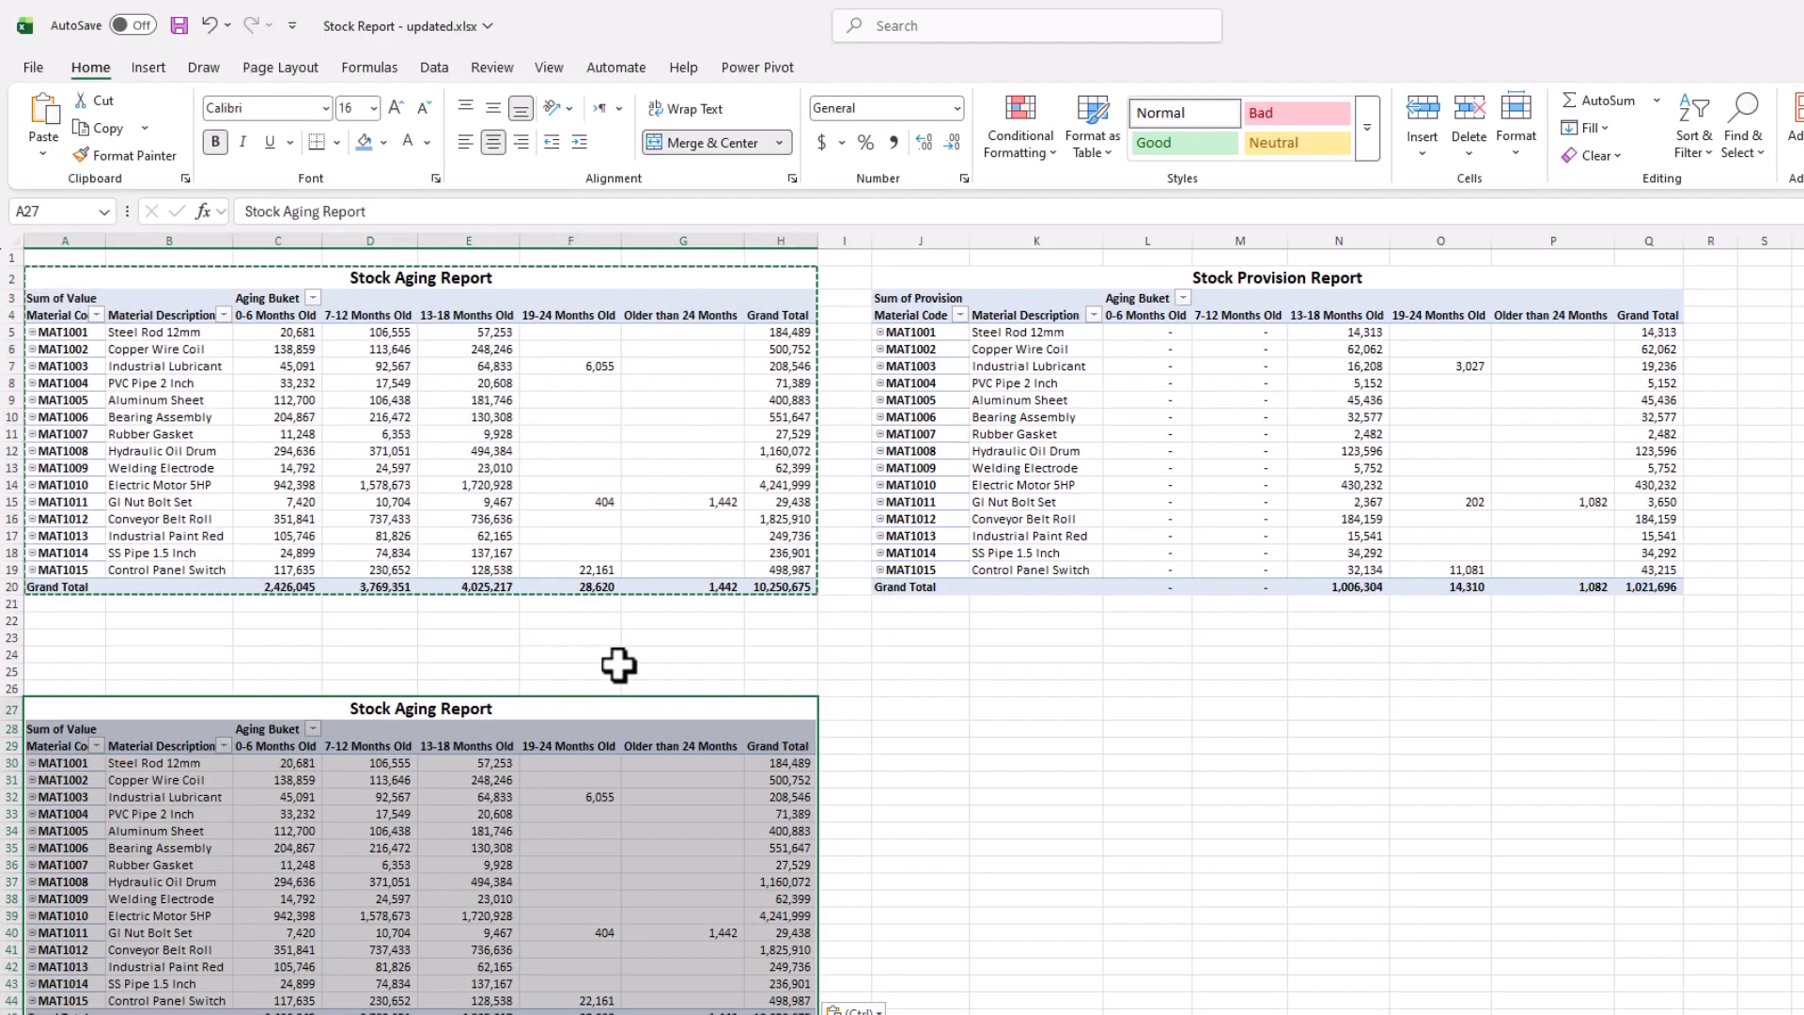
- Retitle the copied report in row 27 as "Valuated Stock Report"
left_click(479, 707)
type("Valuate")
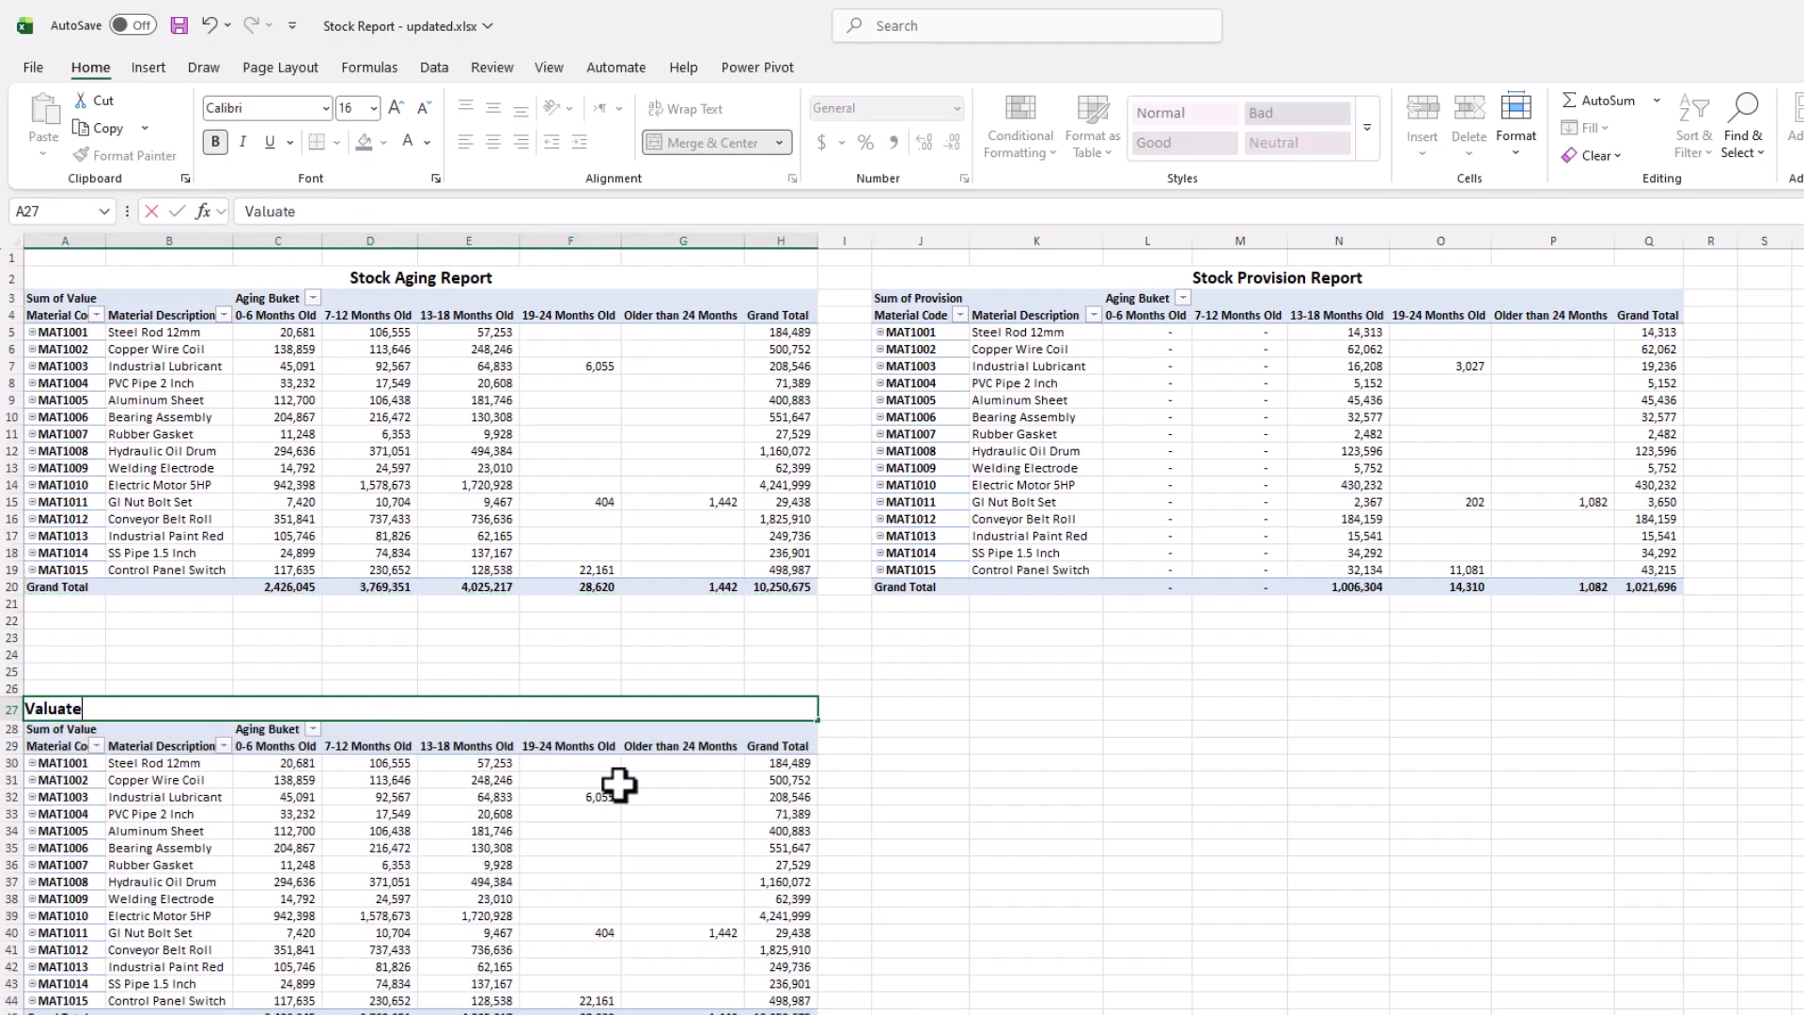
type("d Stock Report")
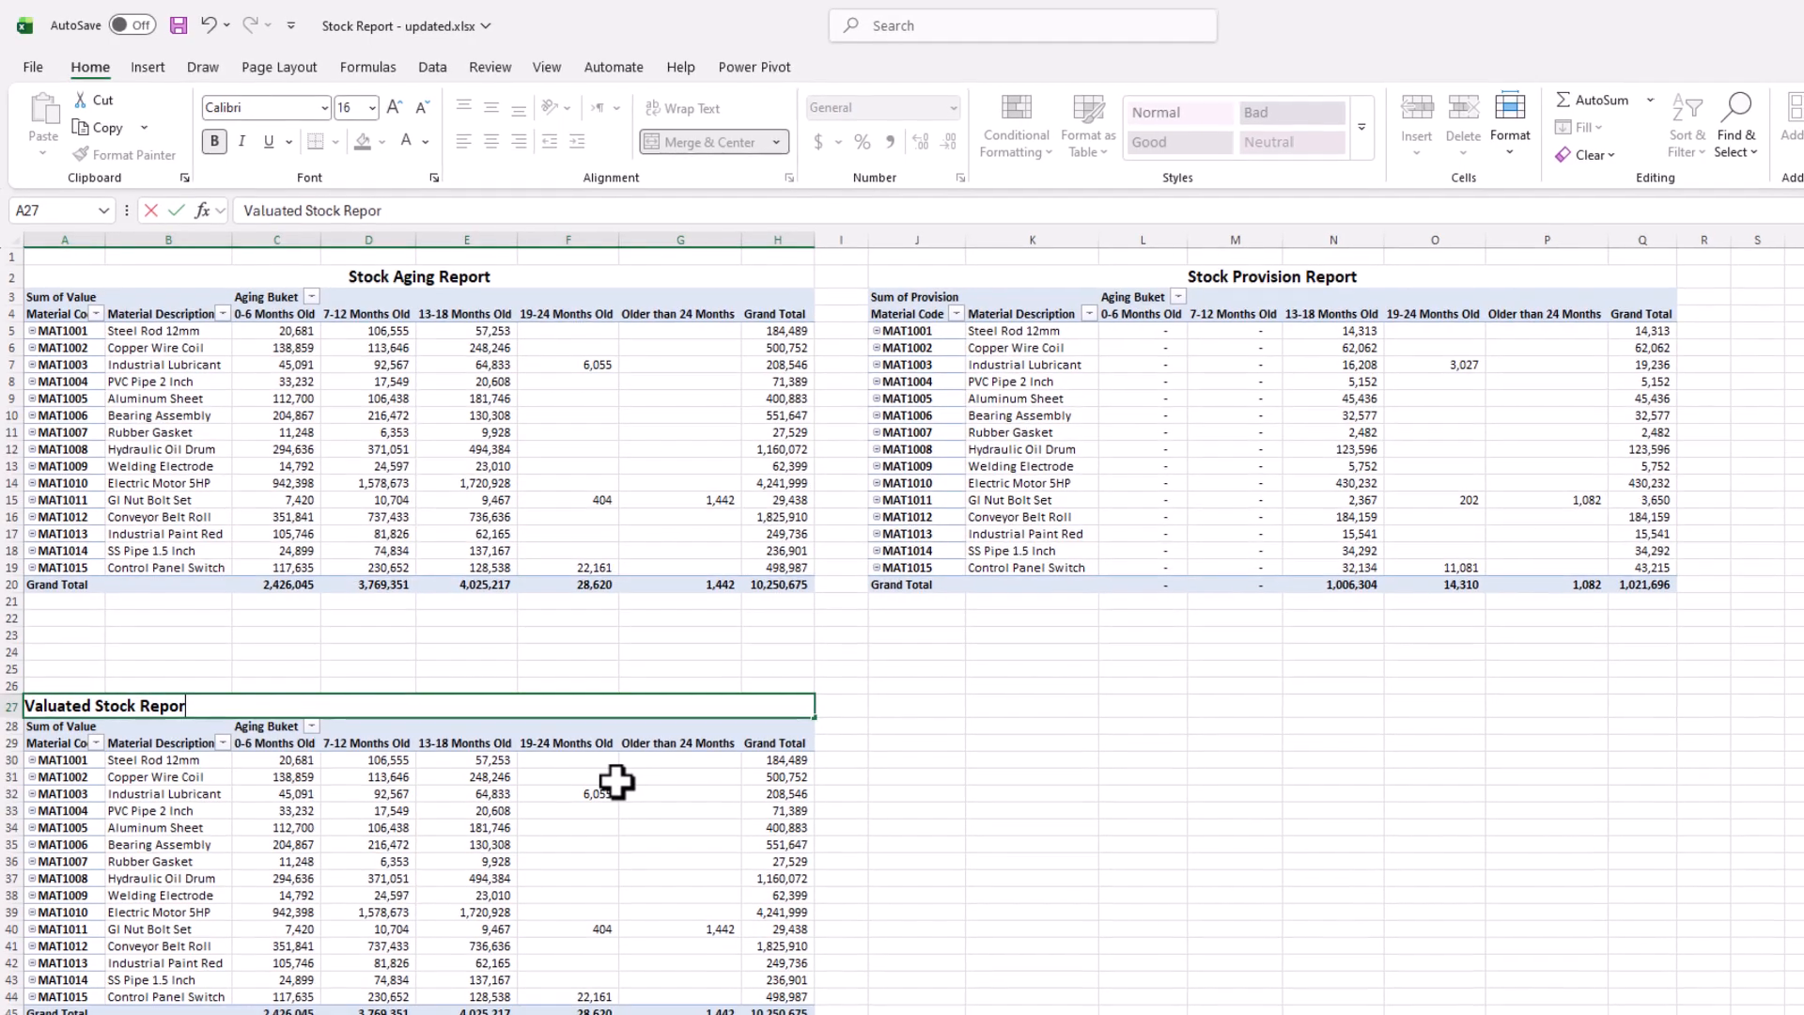
key("Return")
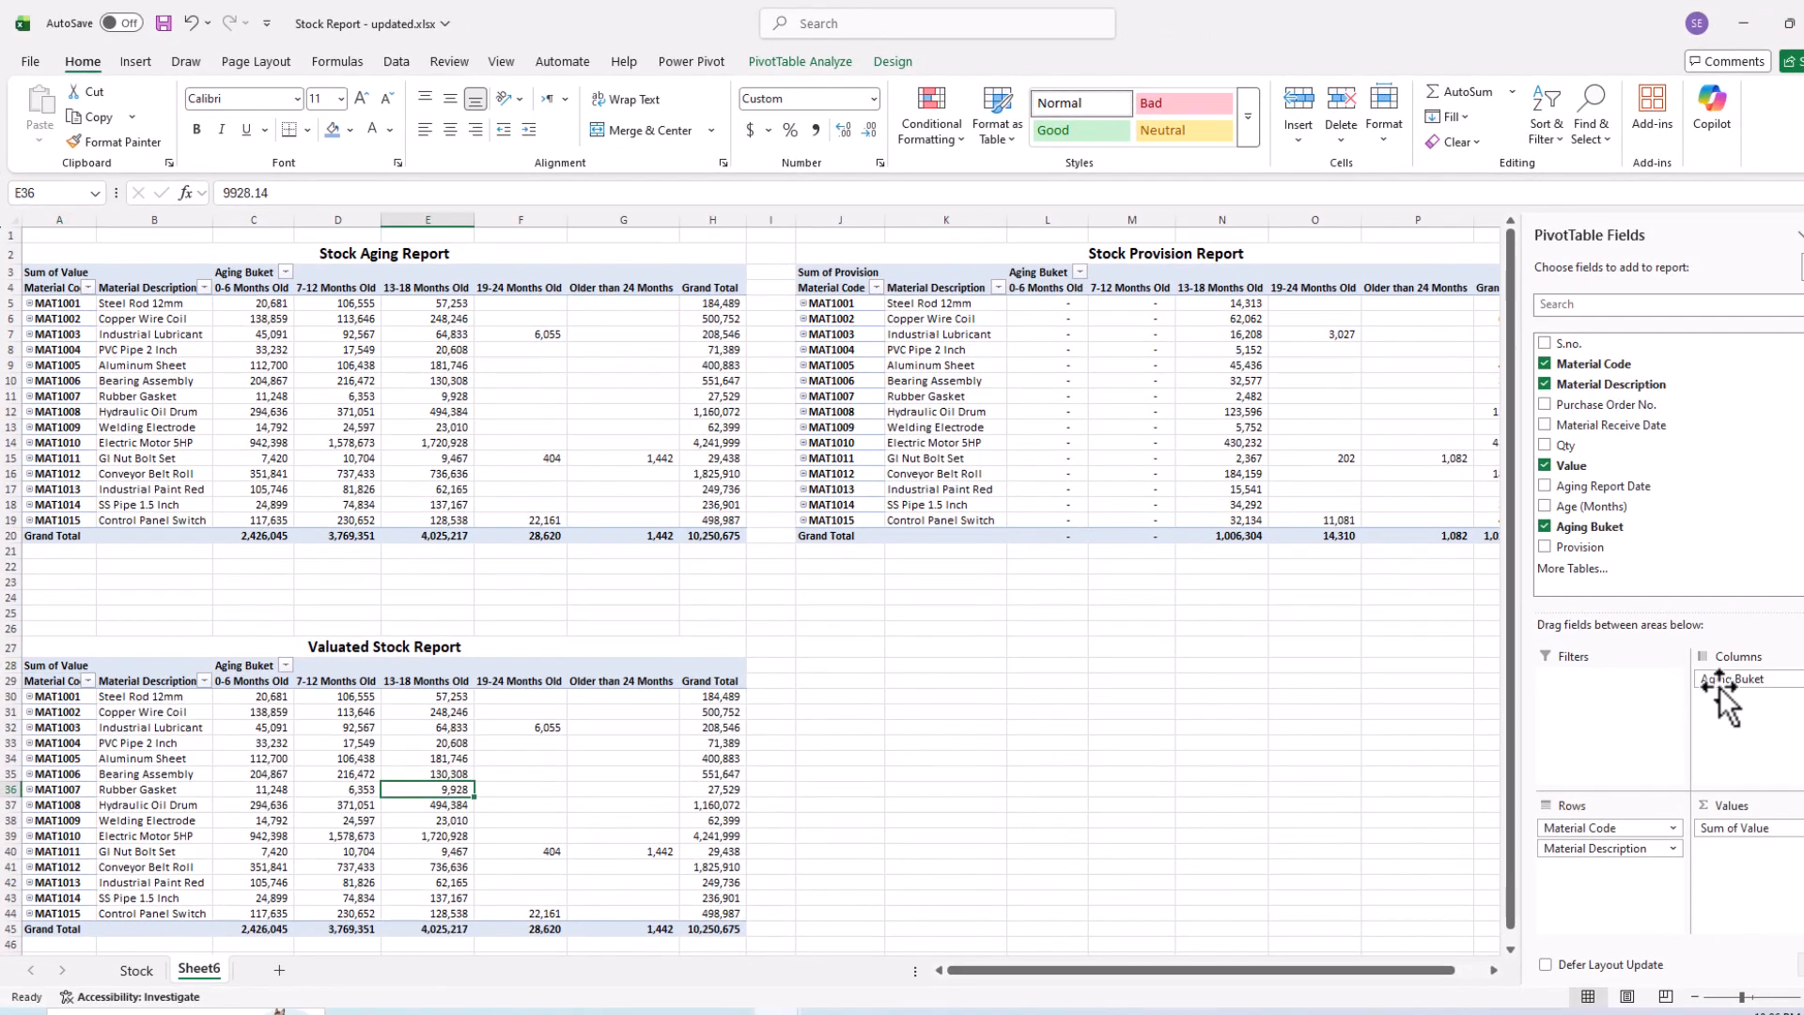
- Remove the Aging Buket field from the columns of the Valuated Stock Report PivotTable and review the remaining columns
left_click_drag(1722, 695, 1736, 566)
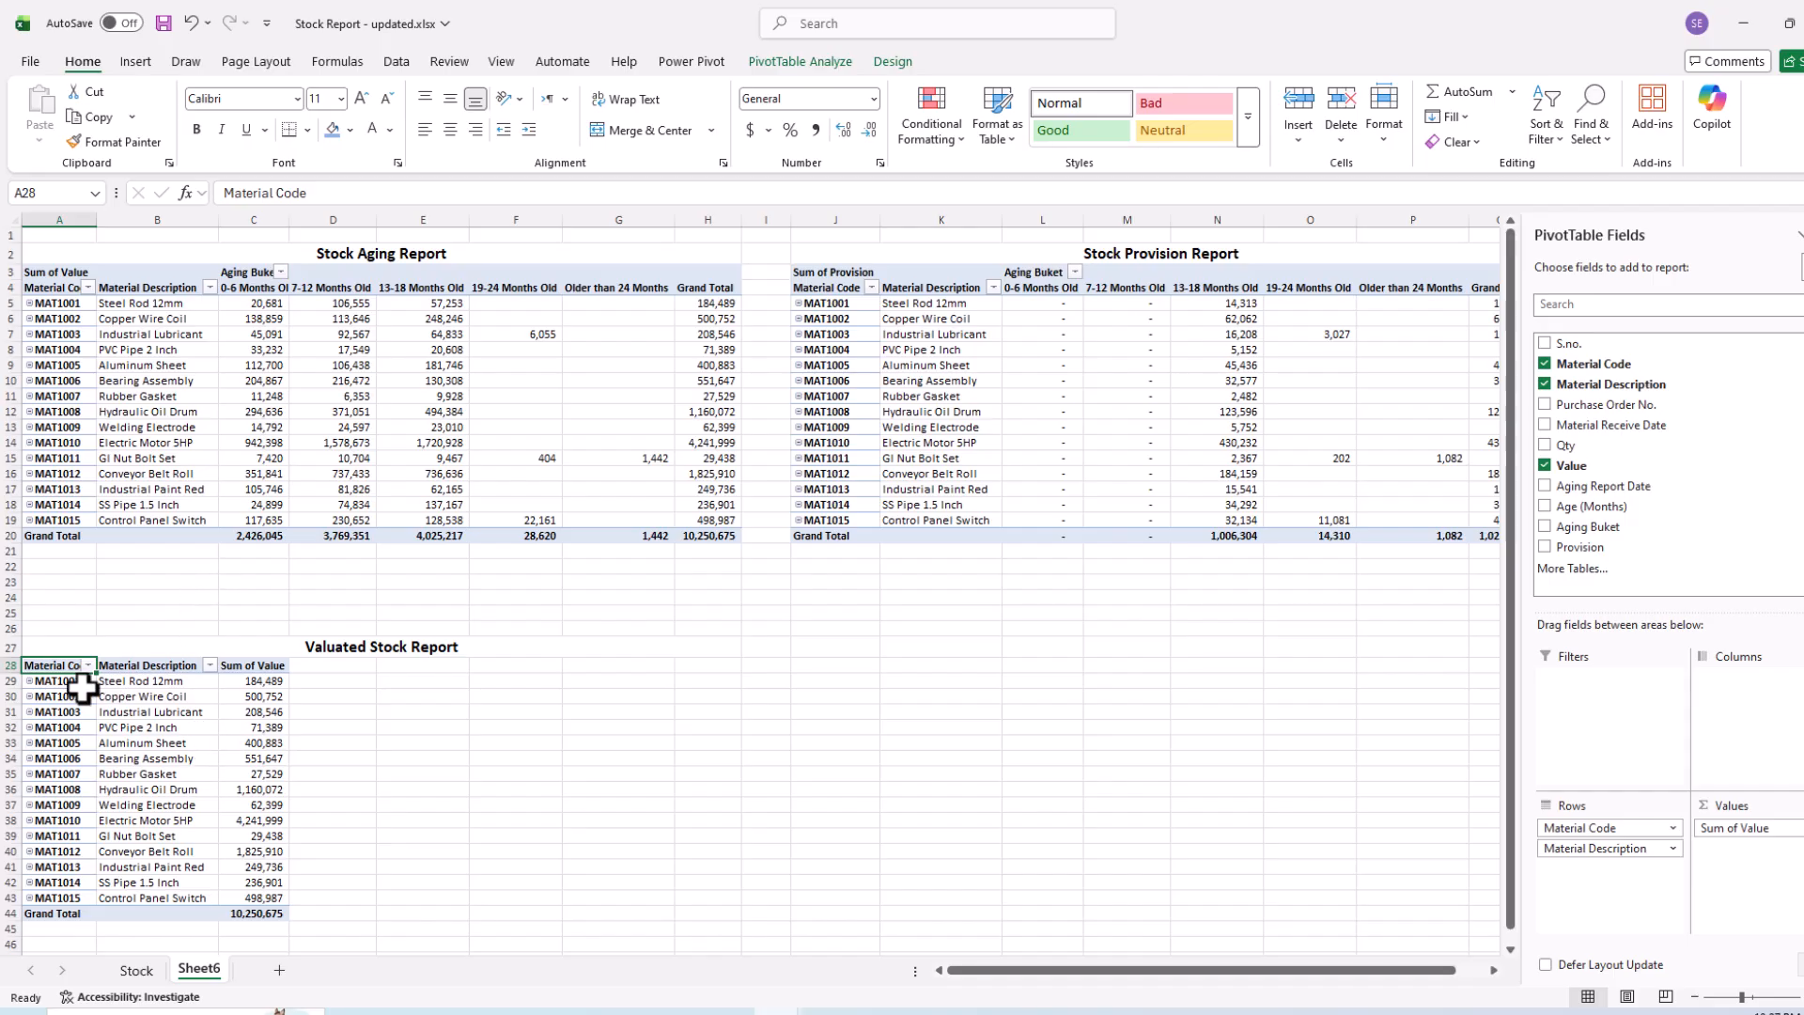
left_click_drag(75, 689, 73, 818)
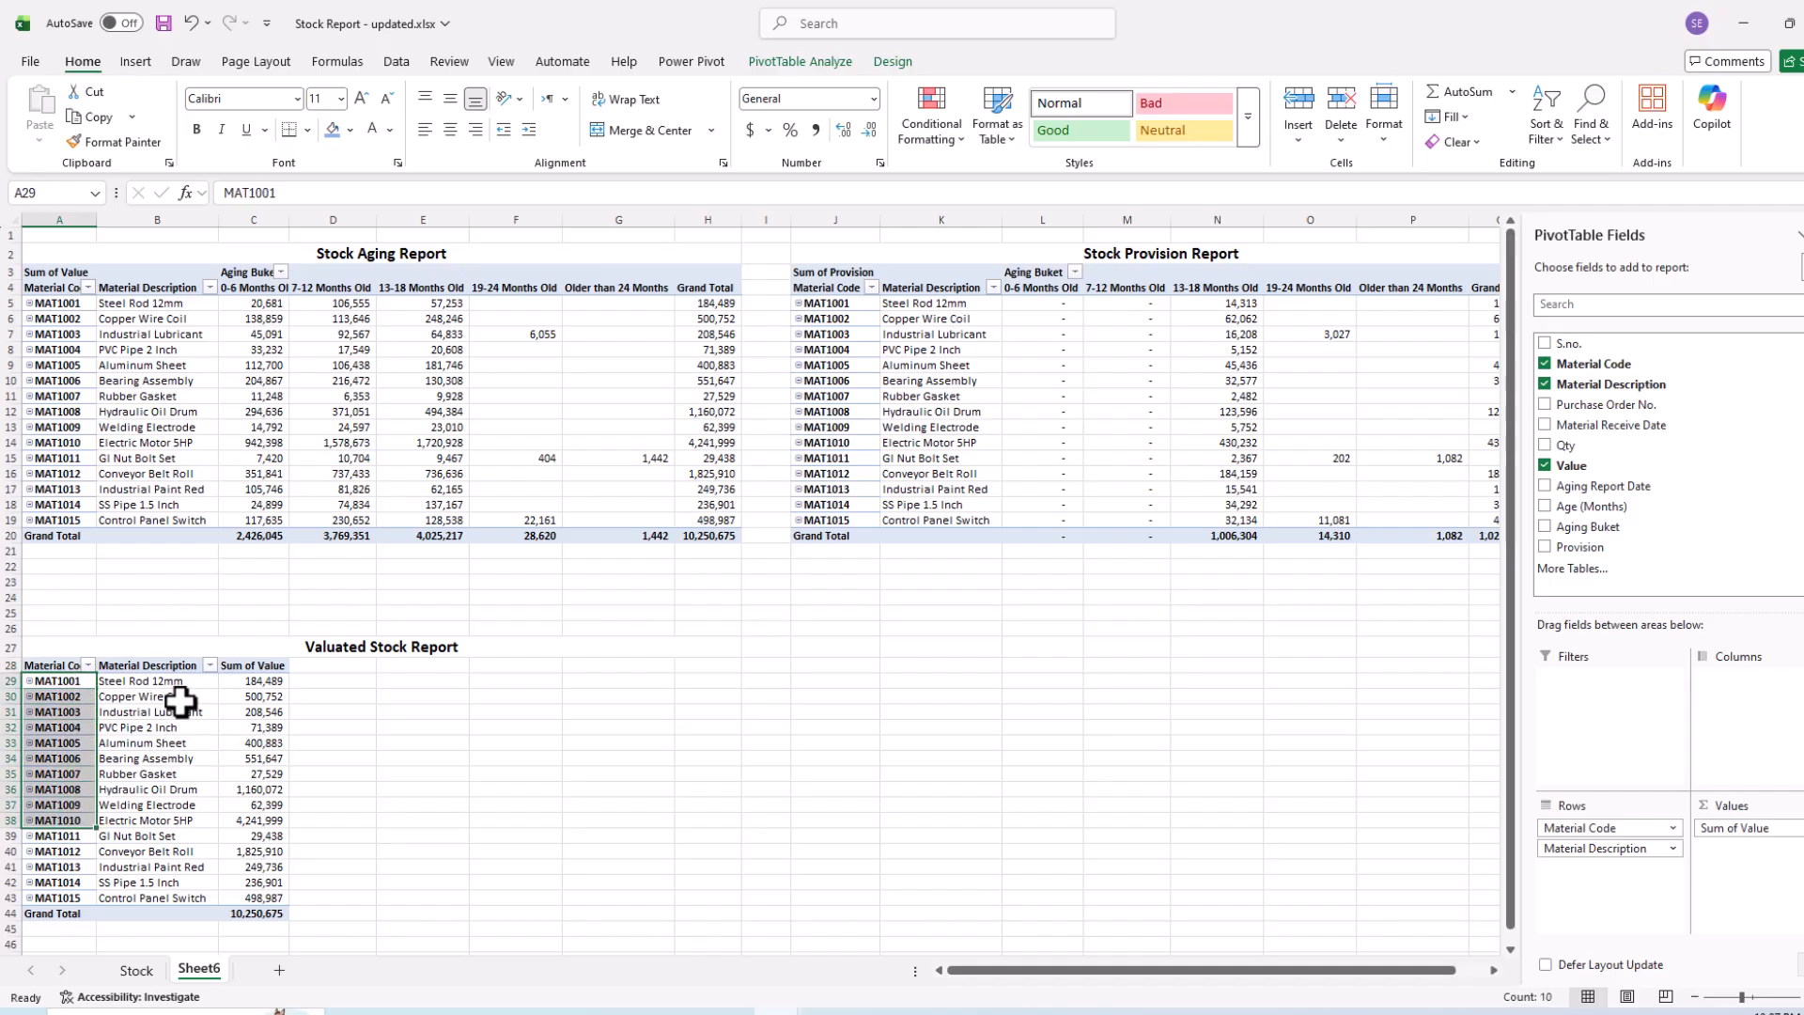
left_click_drag(179, 701, 213, 837)
left_click_drag(251, 680, 256, 785)
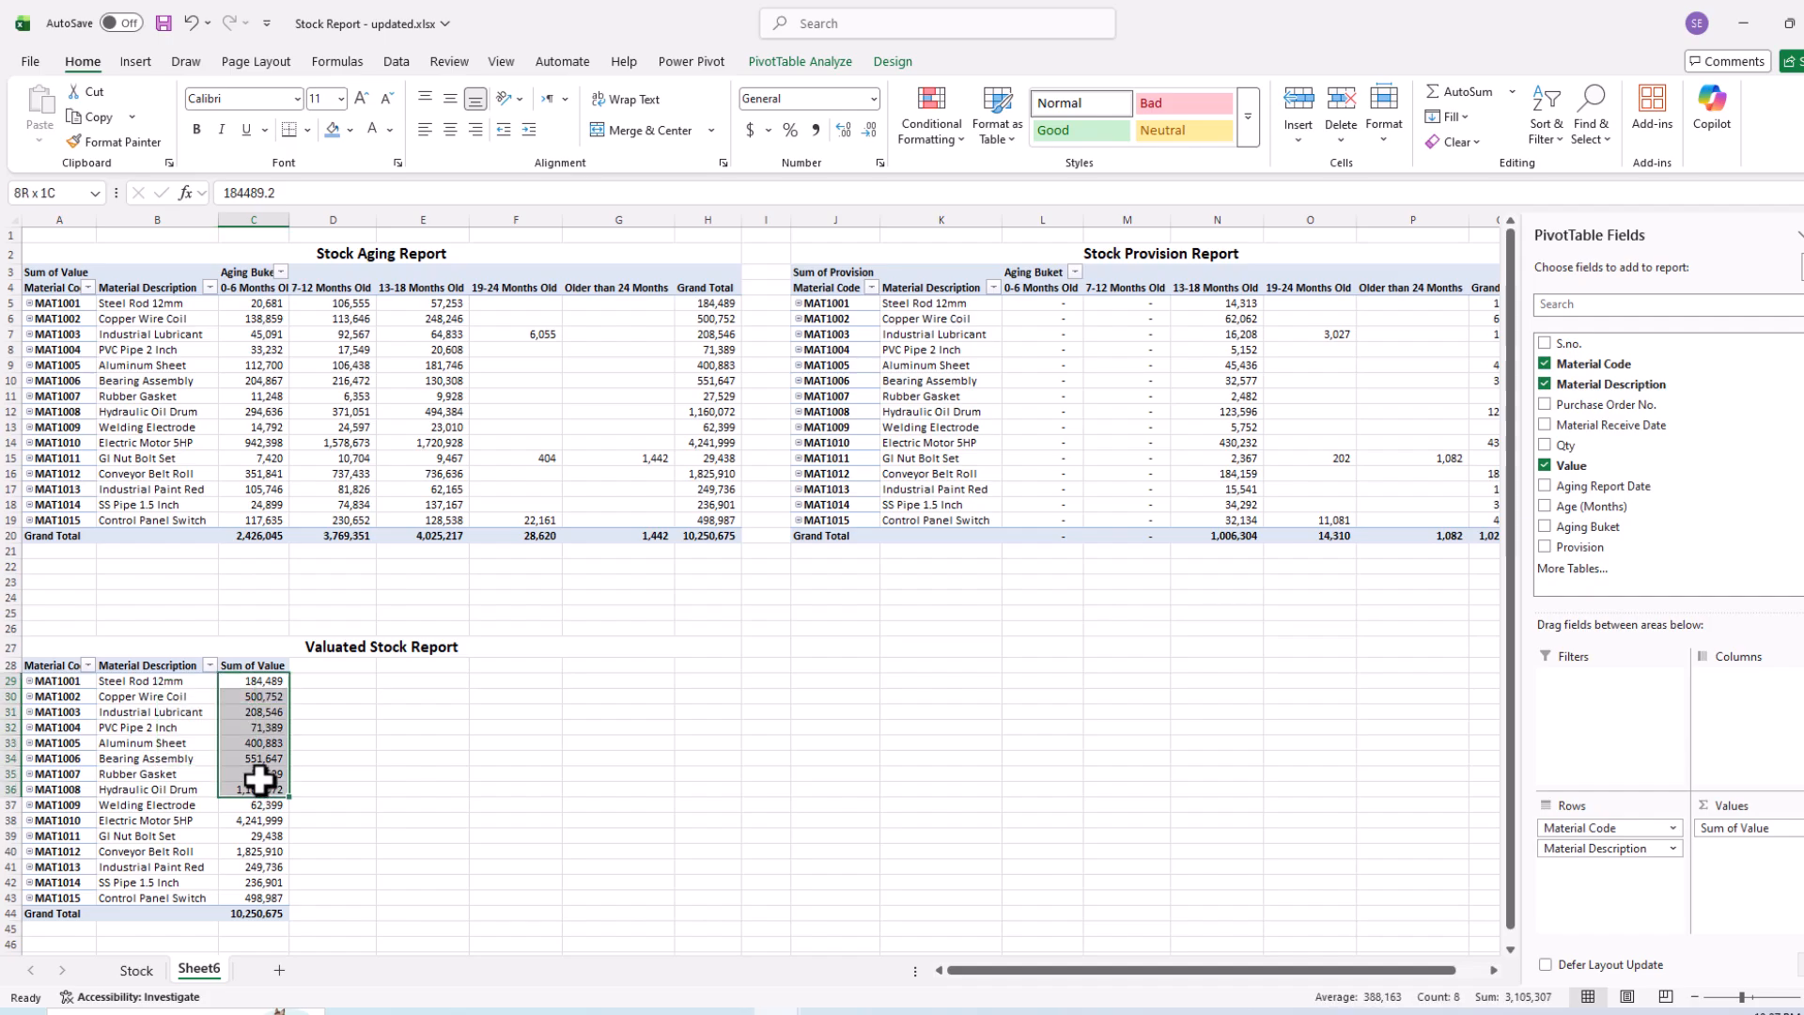
left_click(265, 742)
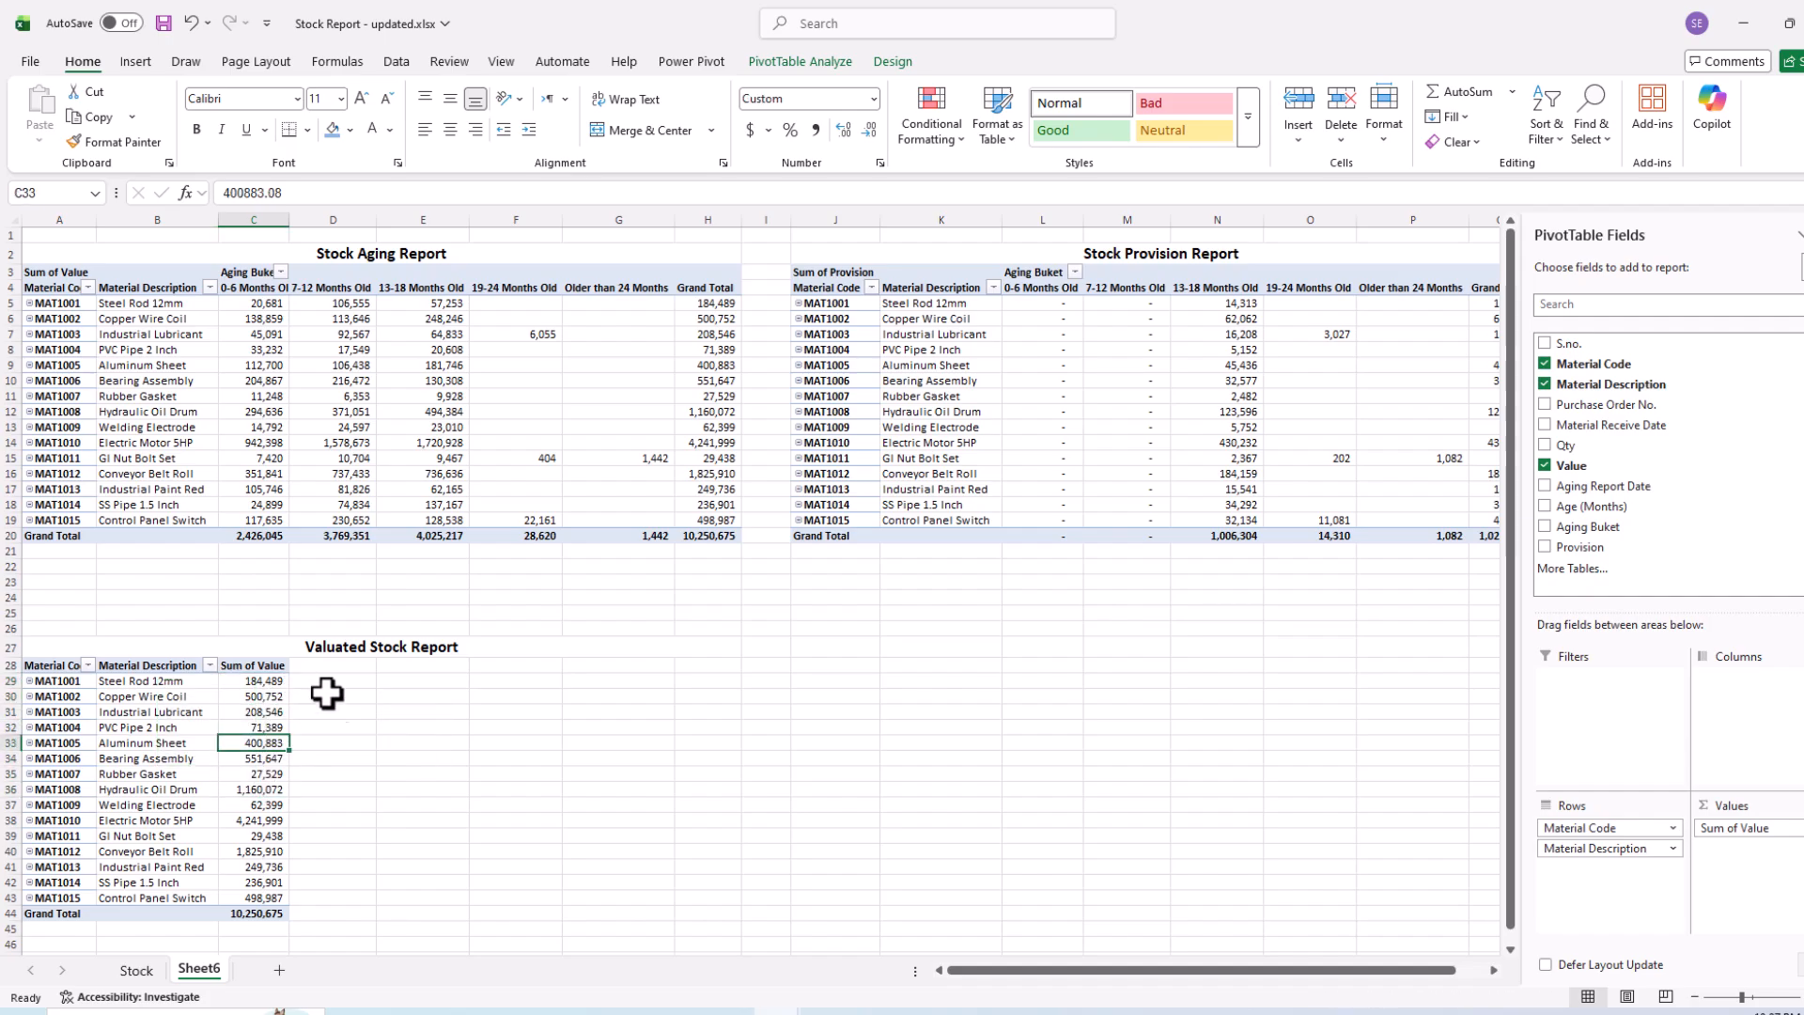
- Add the Provision field as a second value in the Valuated Stock Report PivotTable
left_click_drag(1570, 549, 1754, 893)
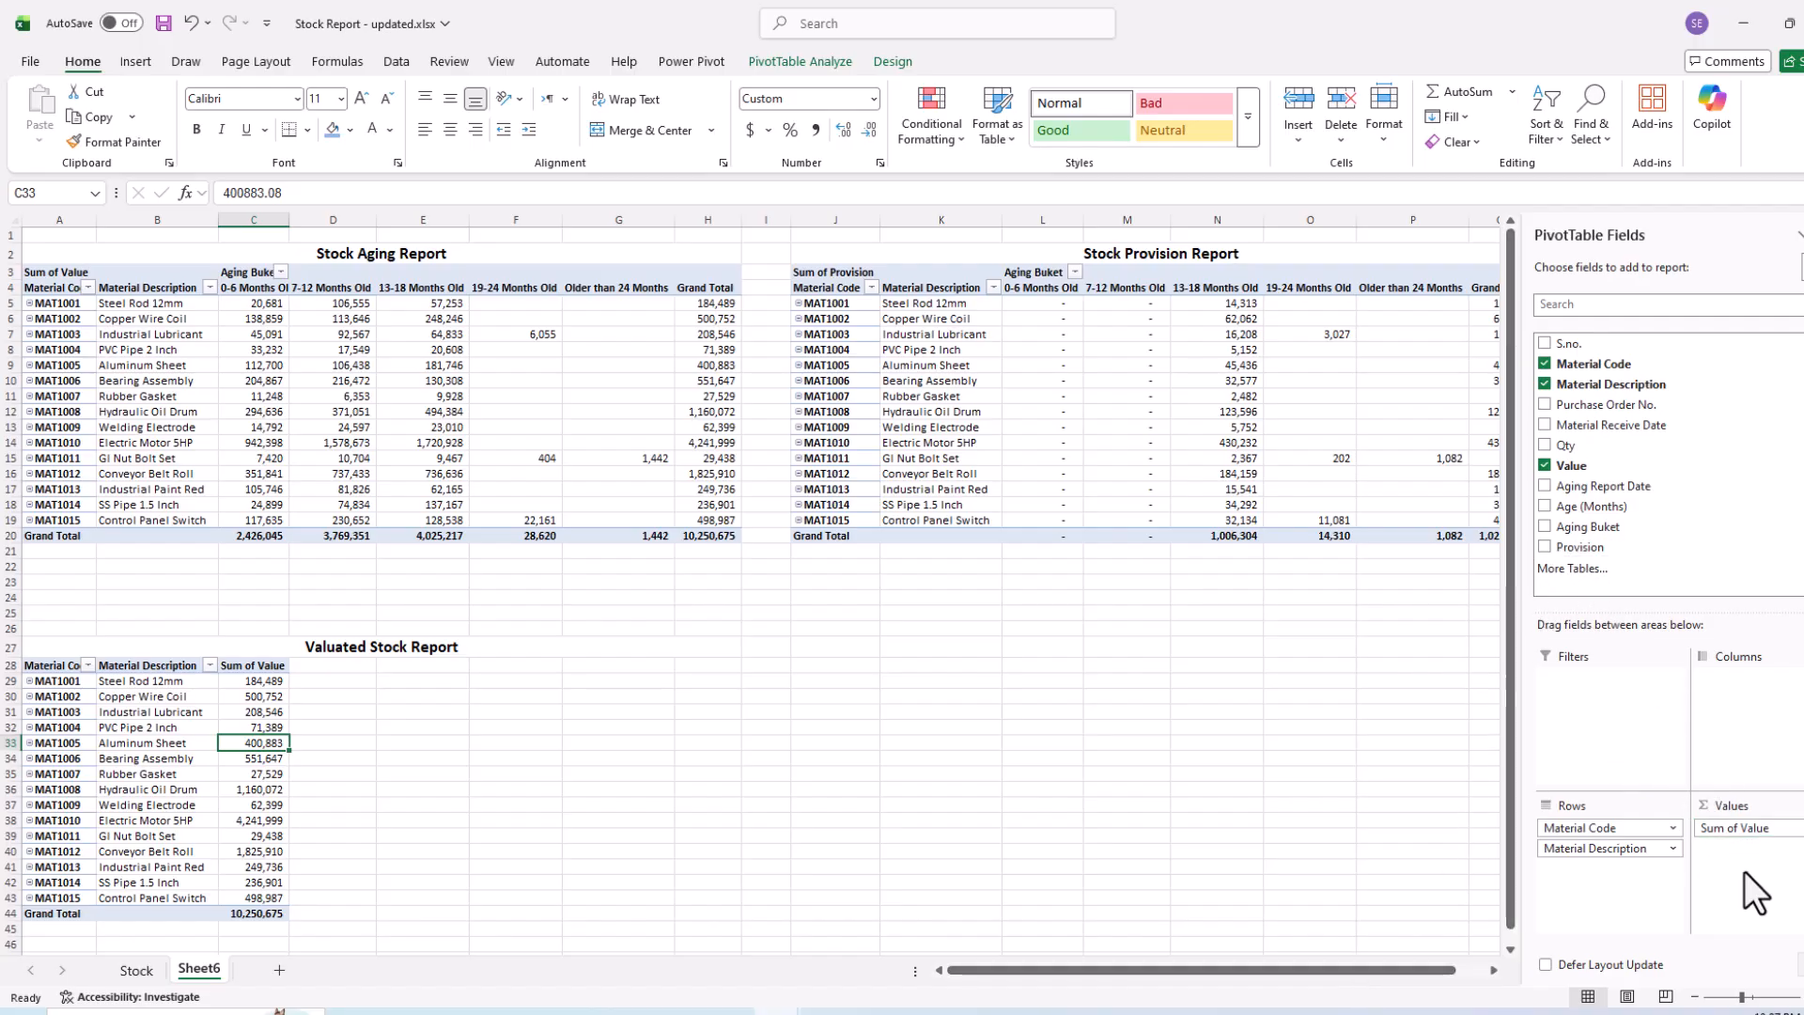
left_click_drag(268, 683, 264, 836)
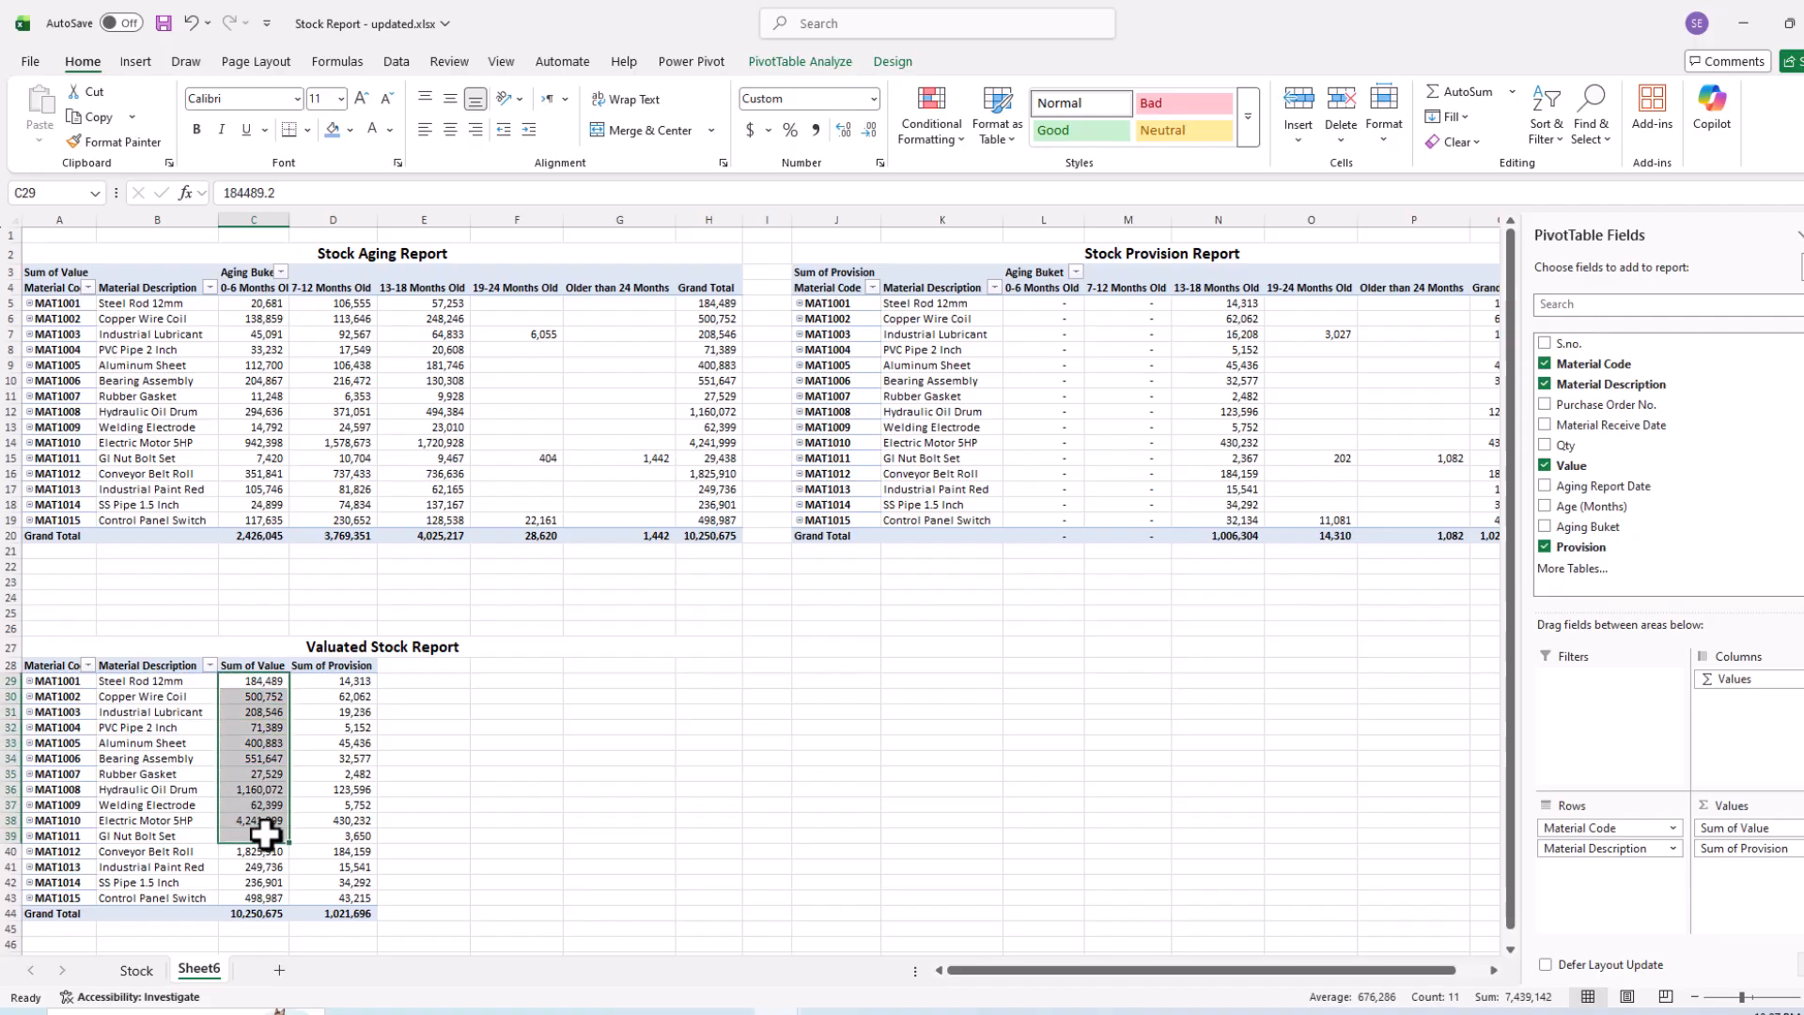
left_click_drag(357, 683, 357, 784)
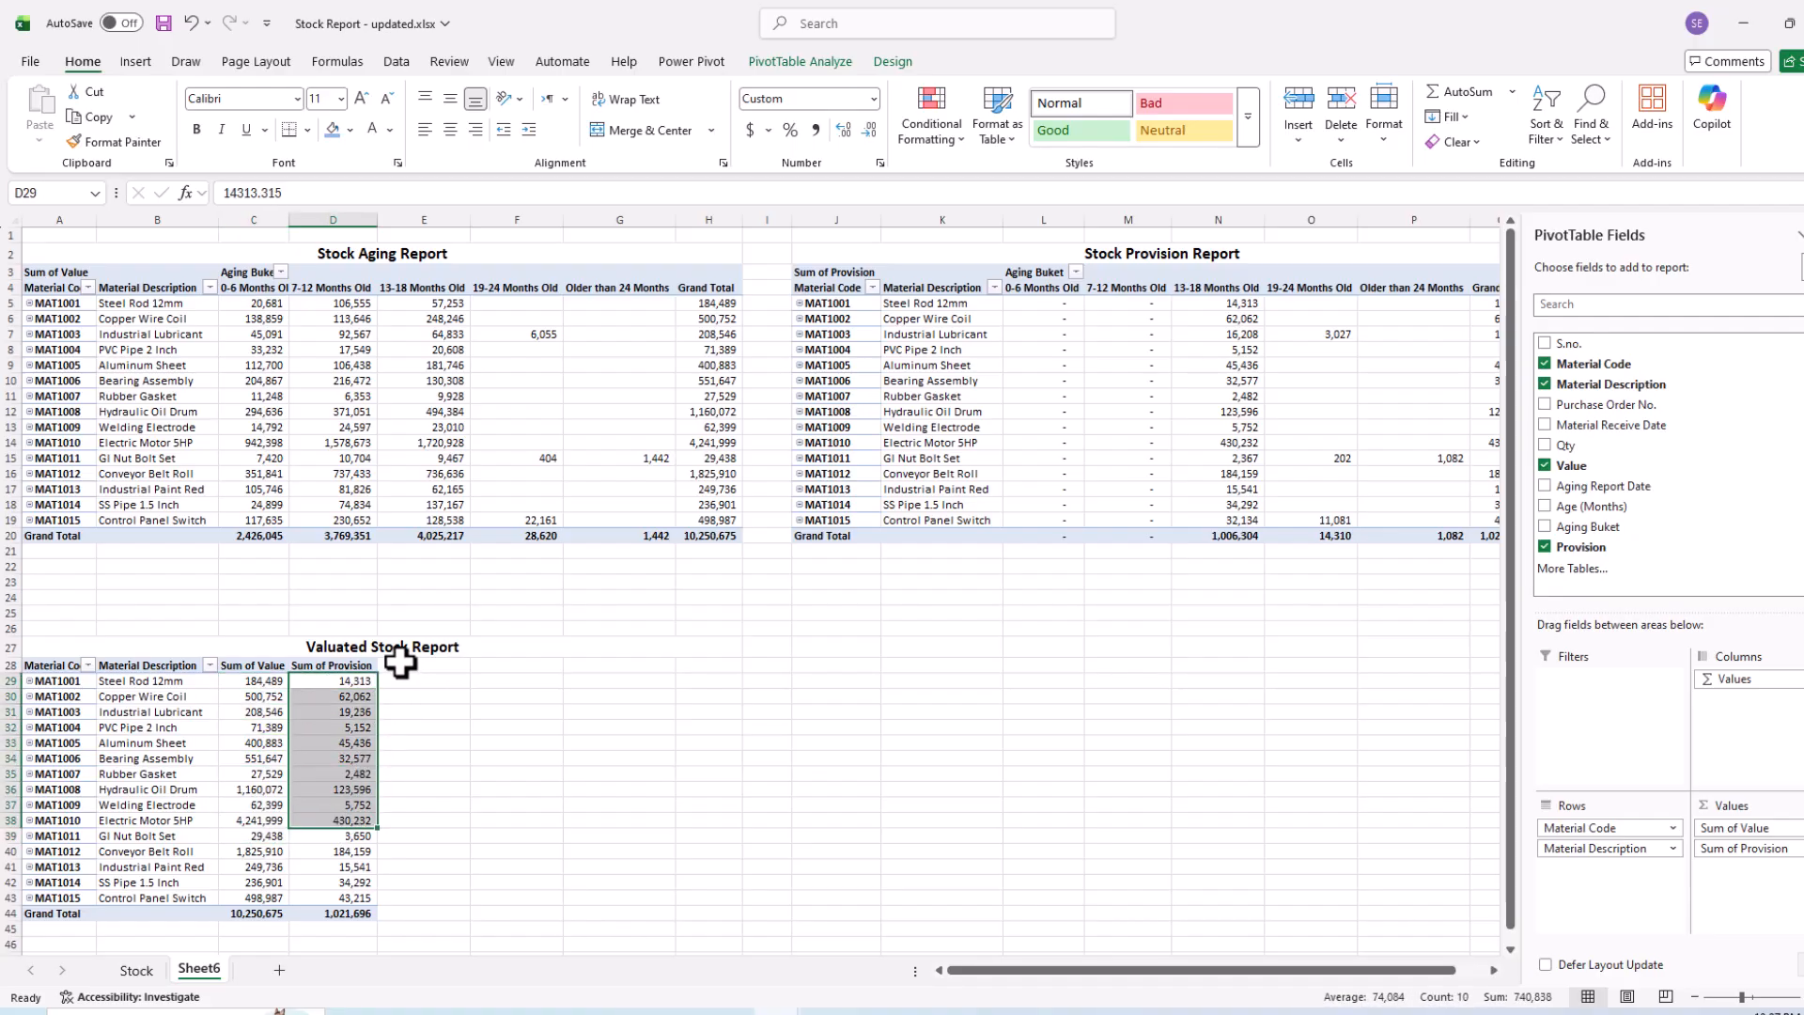
- Unmerge the Valuated Stock Report title and merge and centre it across A27:E27
left_click(291, 647)
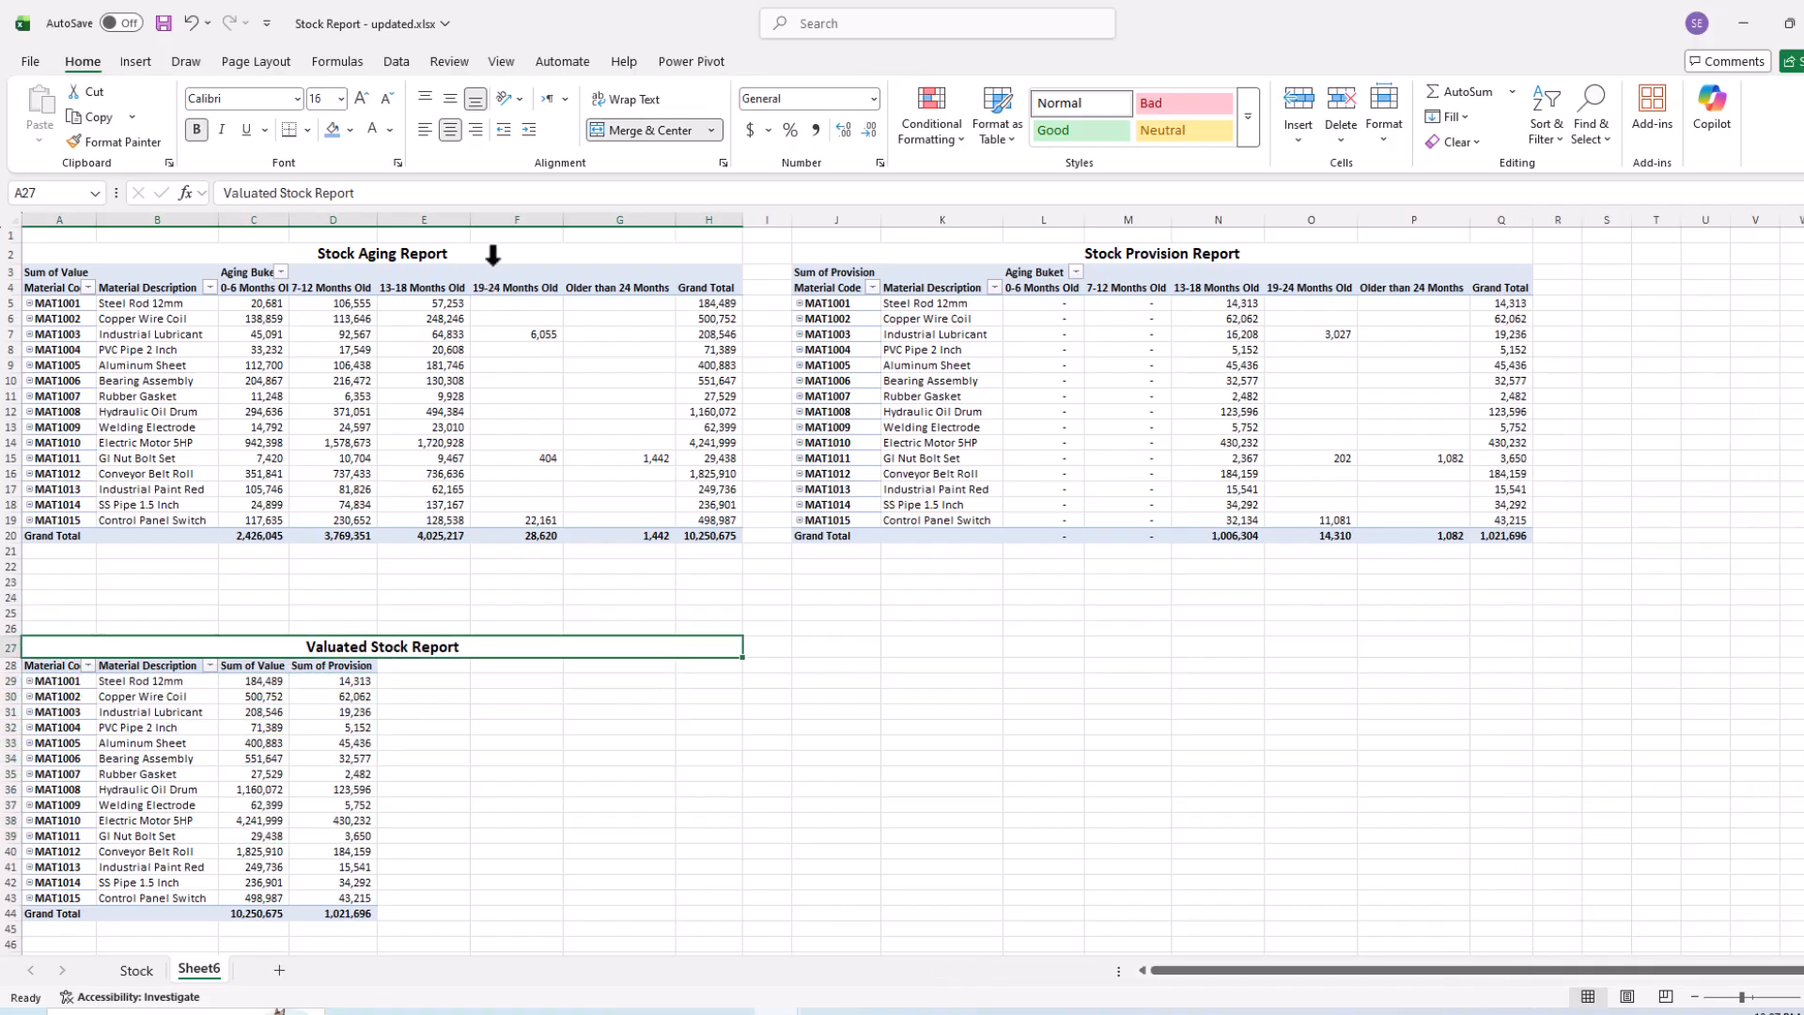
left_click(602, 137)
left_click_drag(56, 649, 412, 652)
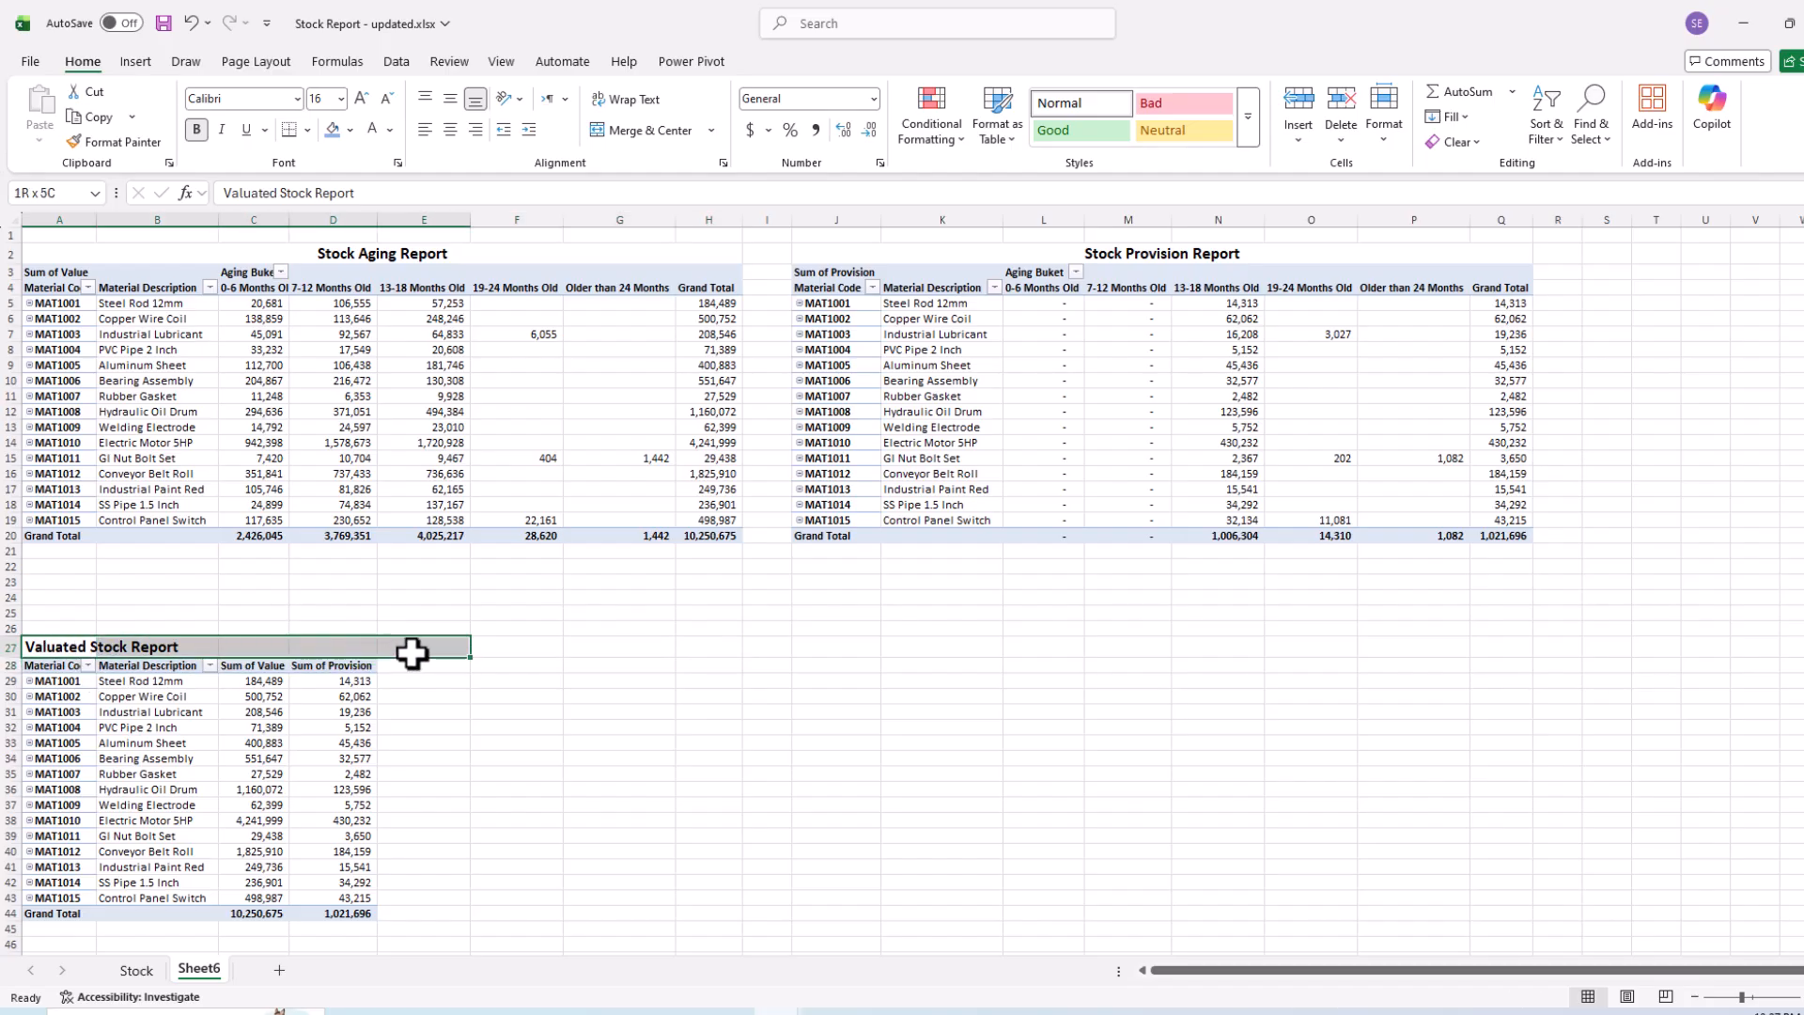
left_click(675, 137)
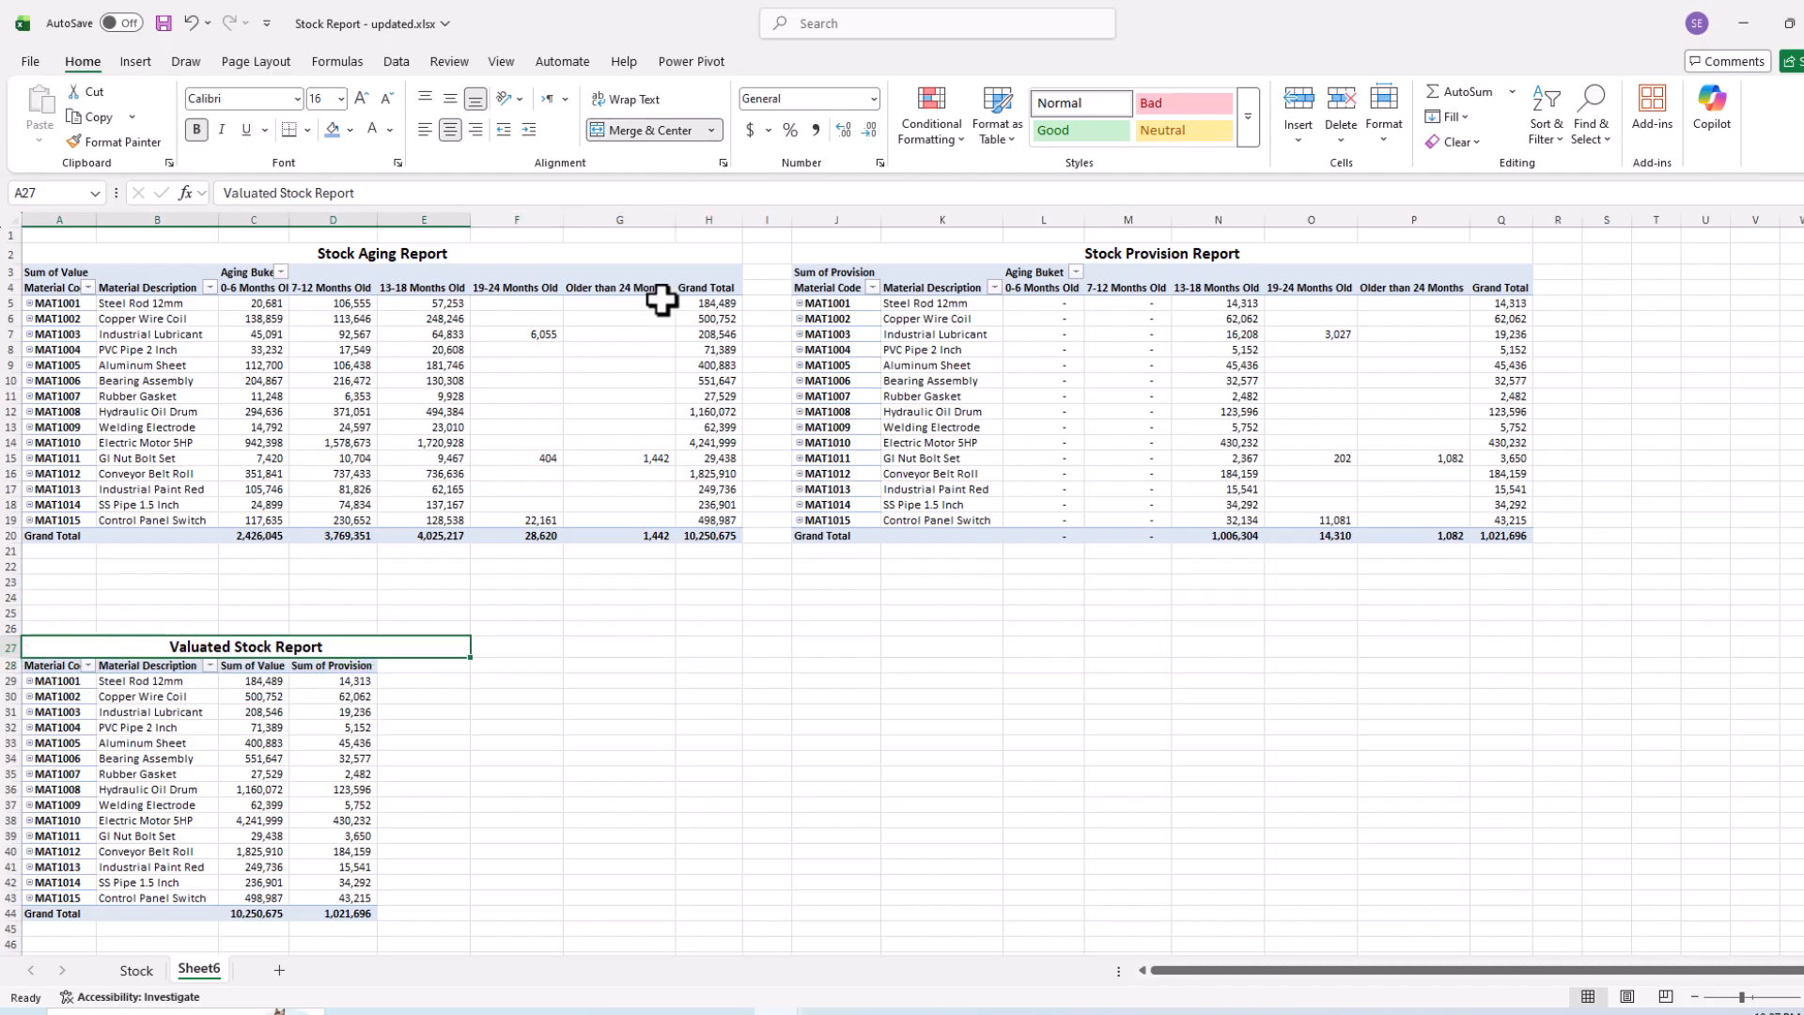
- Start a calculated field named Stock Net Value for the Valuated Stock Report PivotTable
left_click(351, 714)
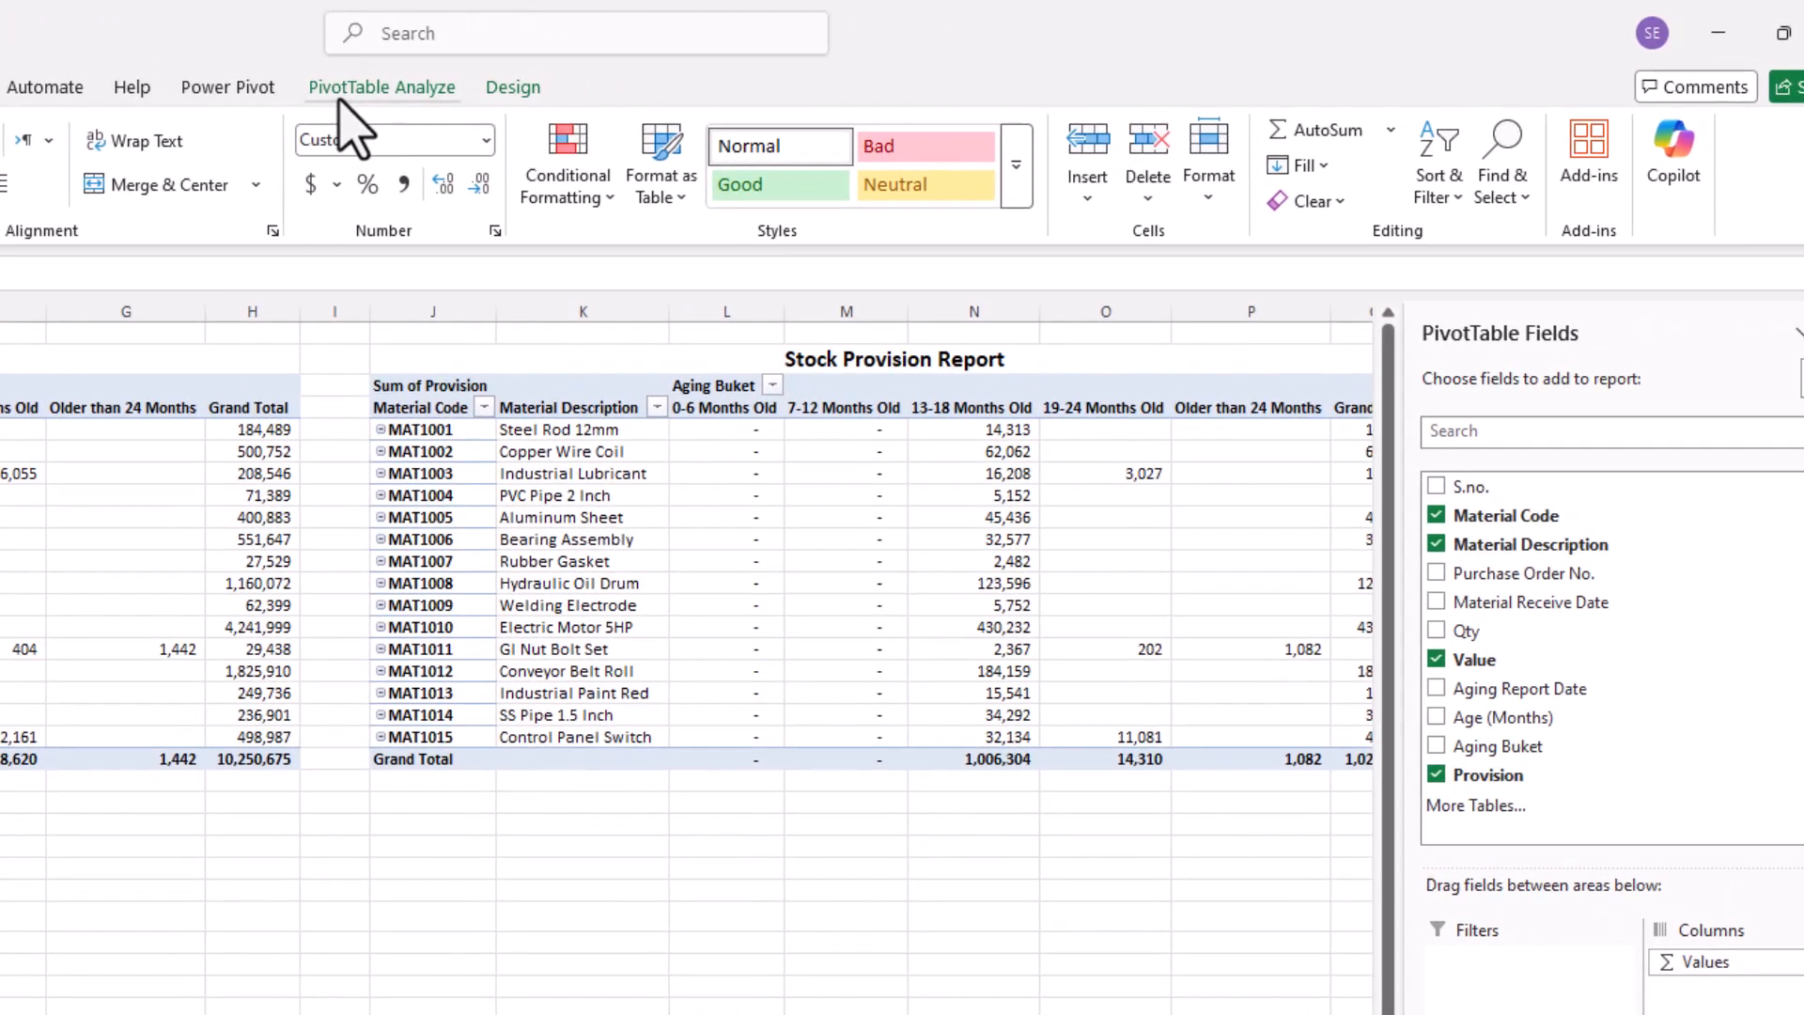
left_click(342, 93)
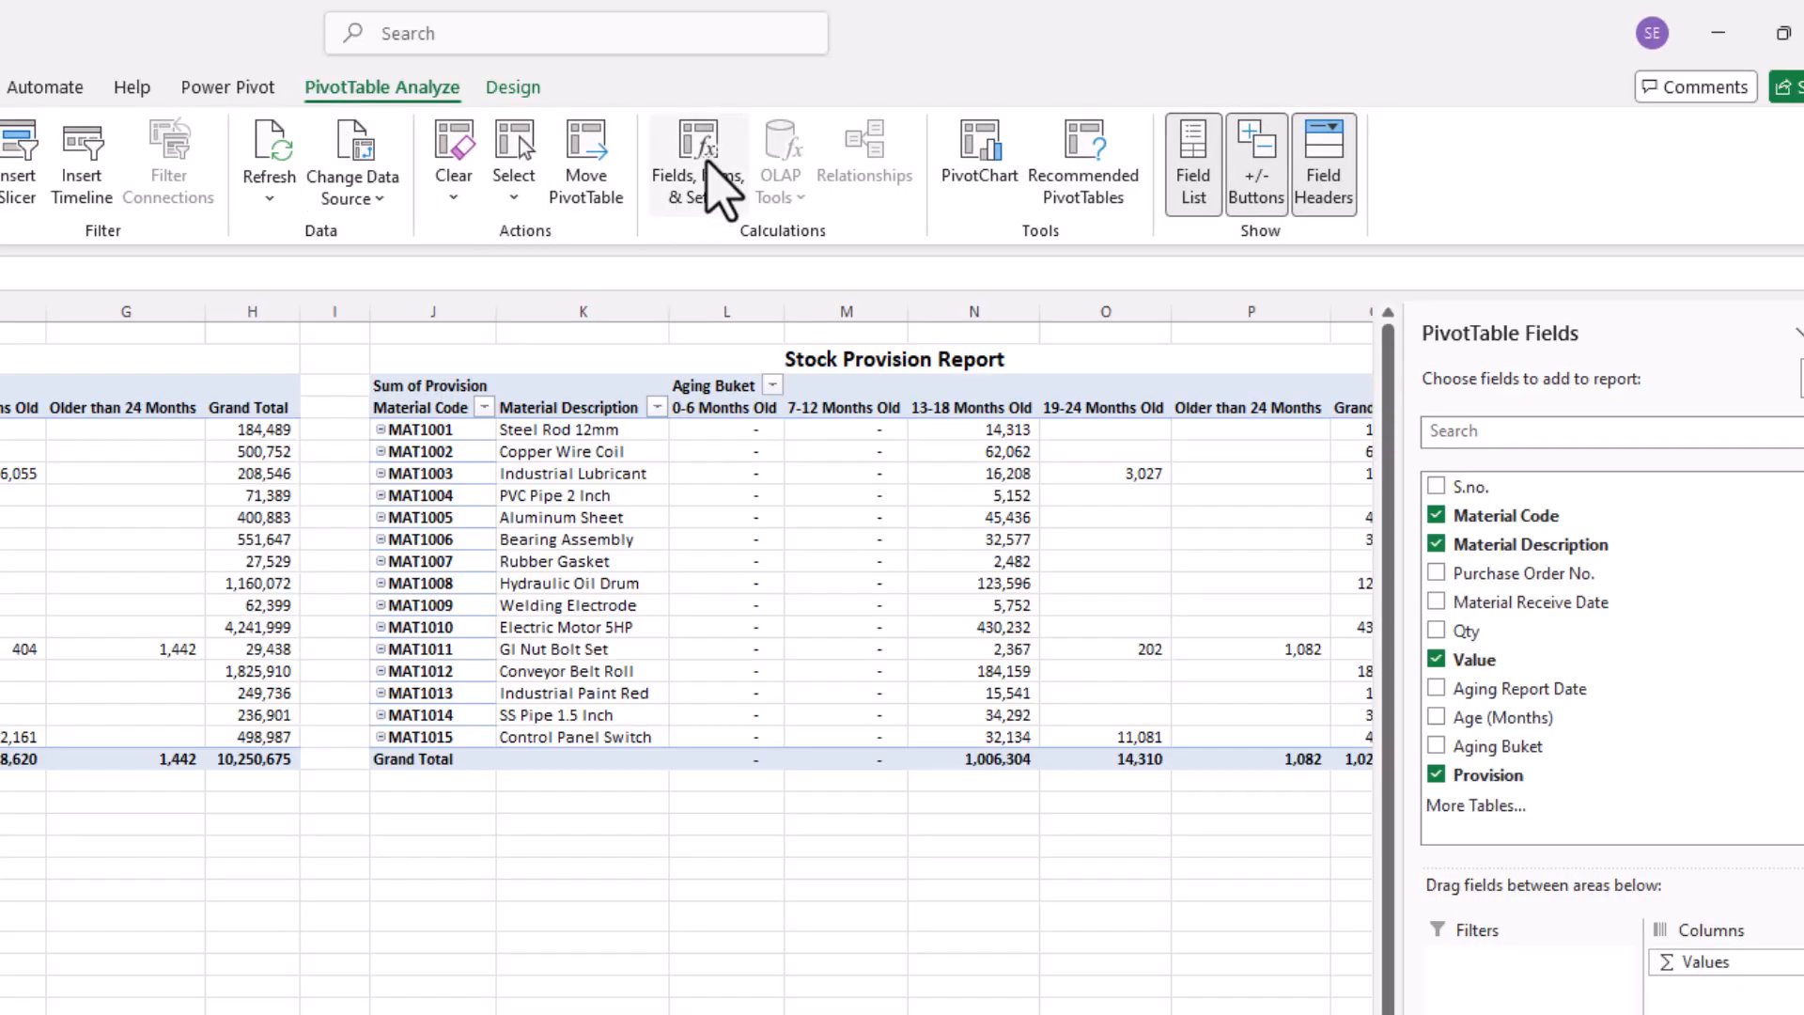
left_click(713, 156)
left_click(765, 244)
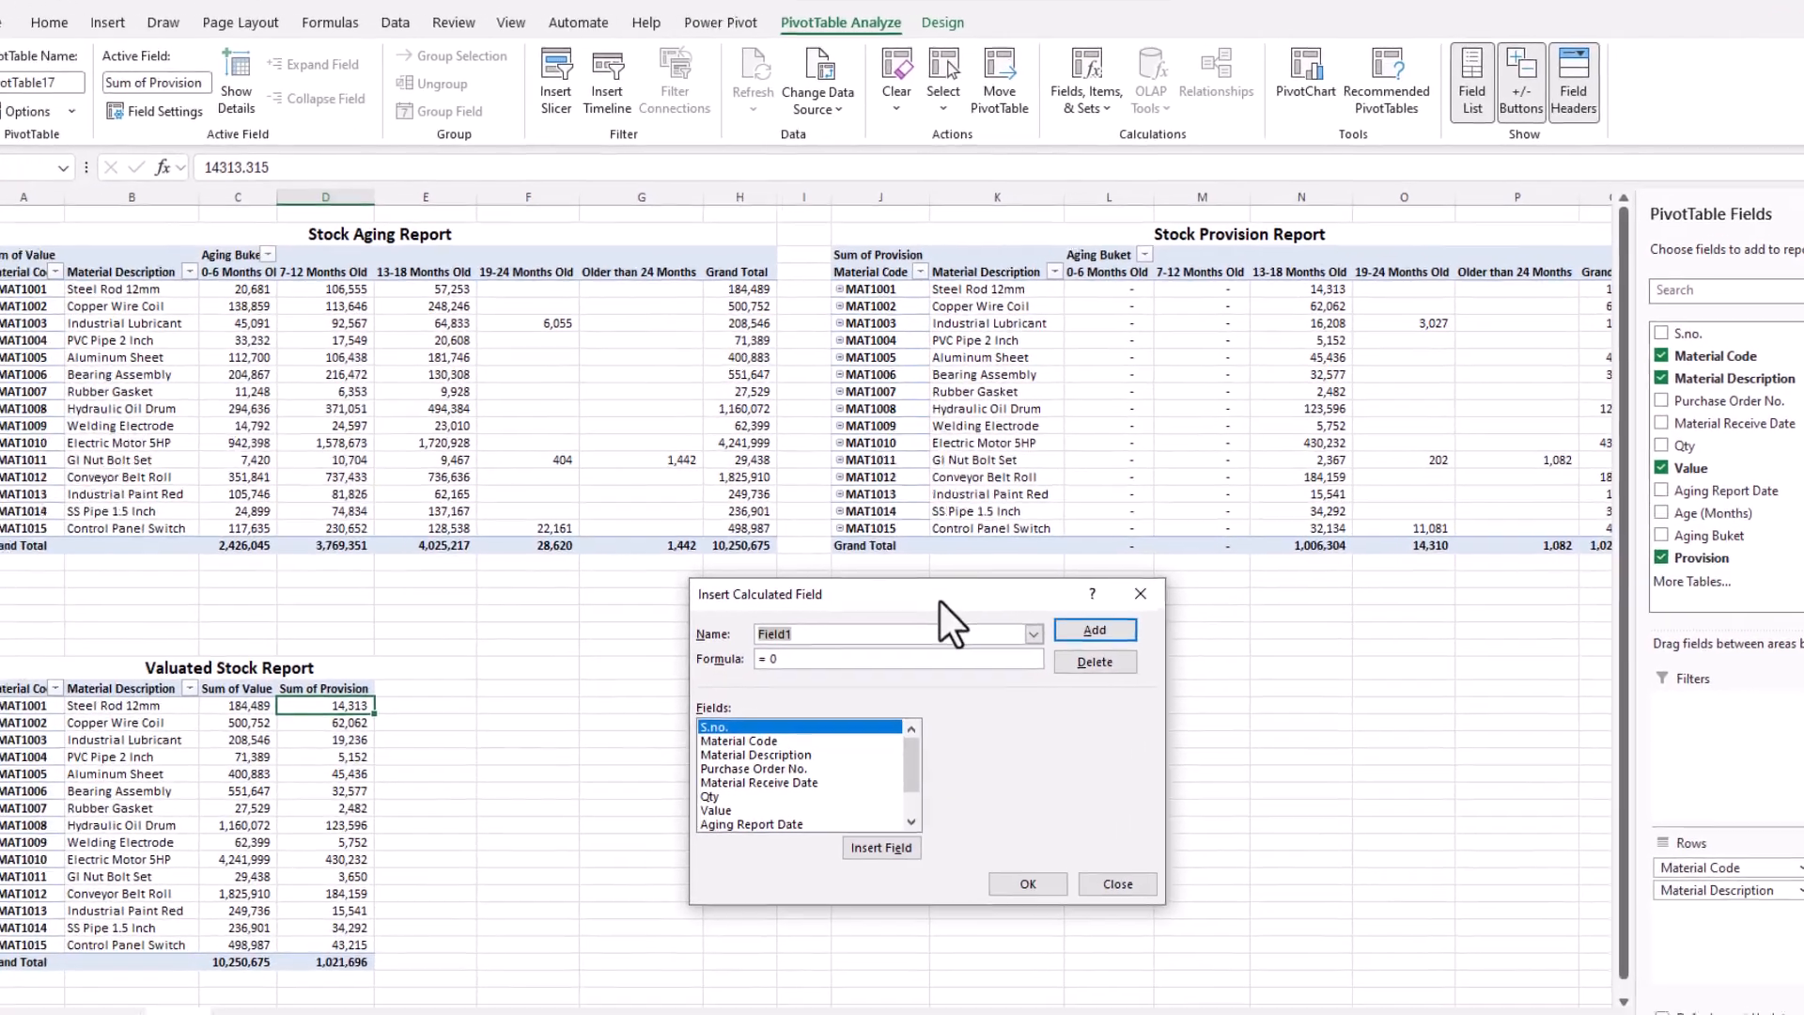
left_click_drag(607, 771, 446, 739)
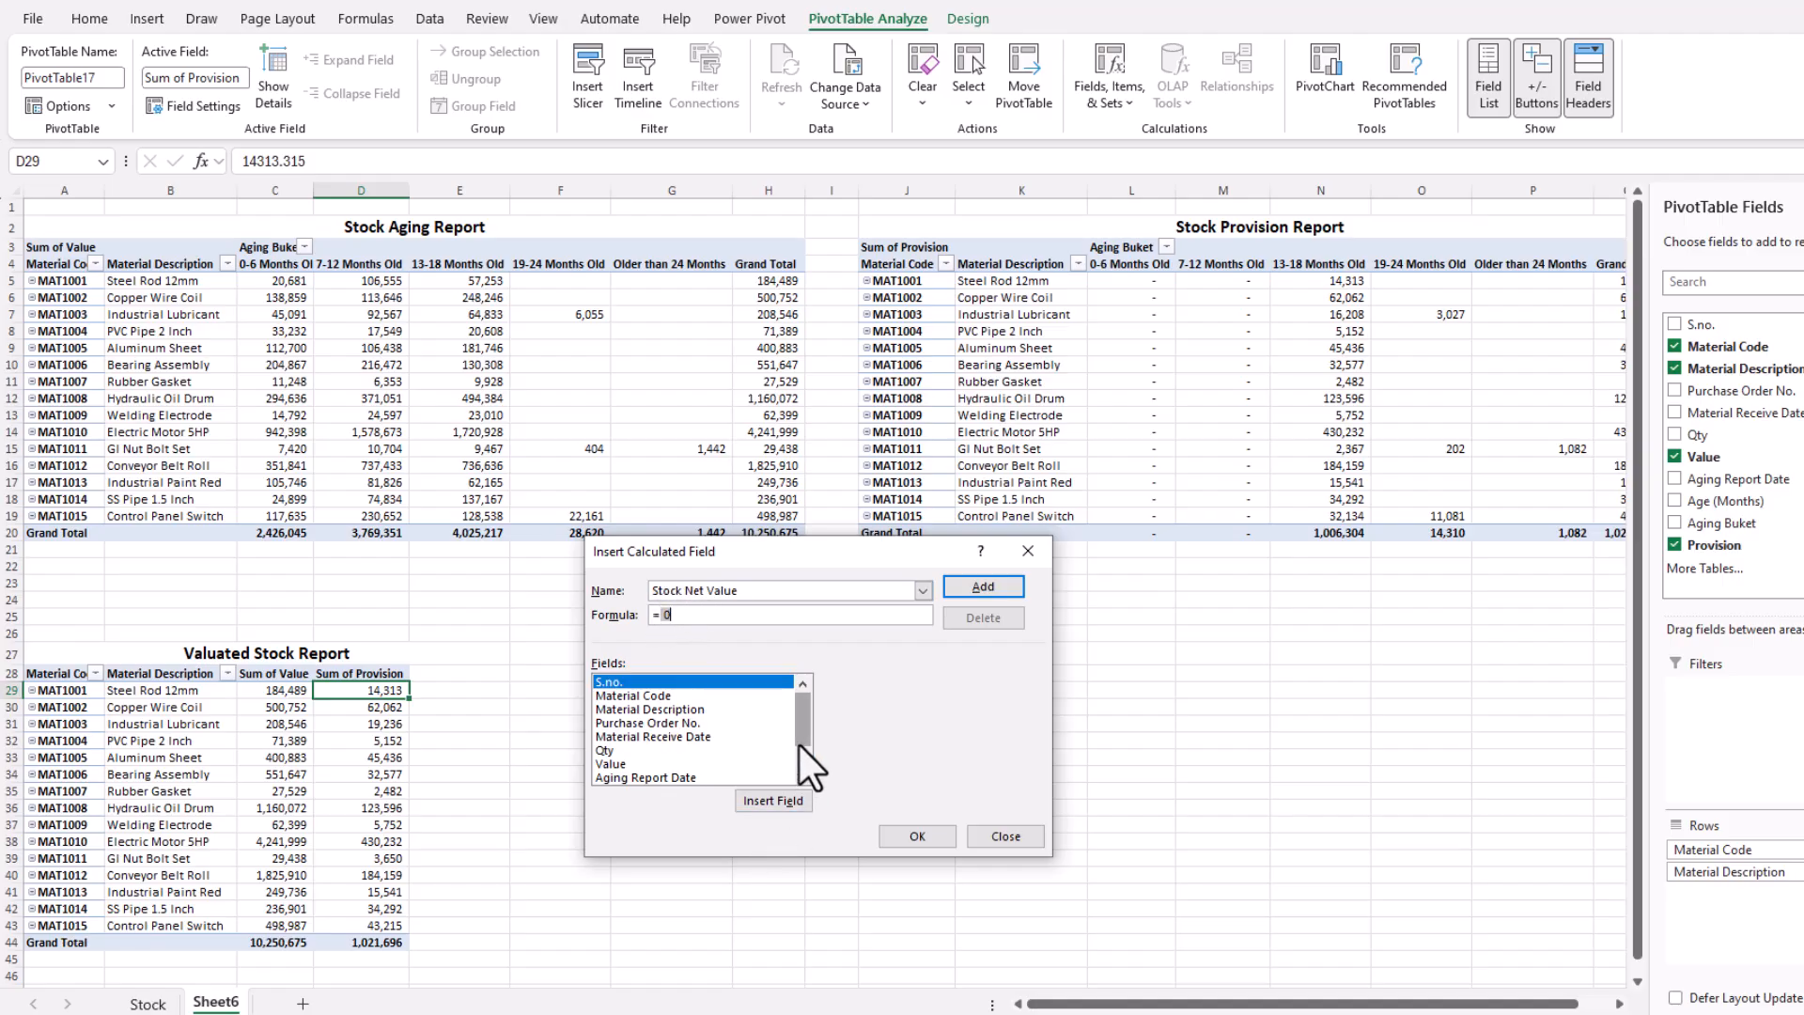
- Define the Stock Net Value formula as Value-Provision and add the calculated field to the Valuated Stock Report
left_click(617, 763)
left_click(763, 797)
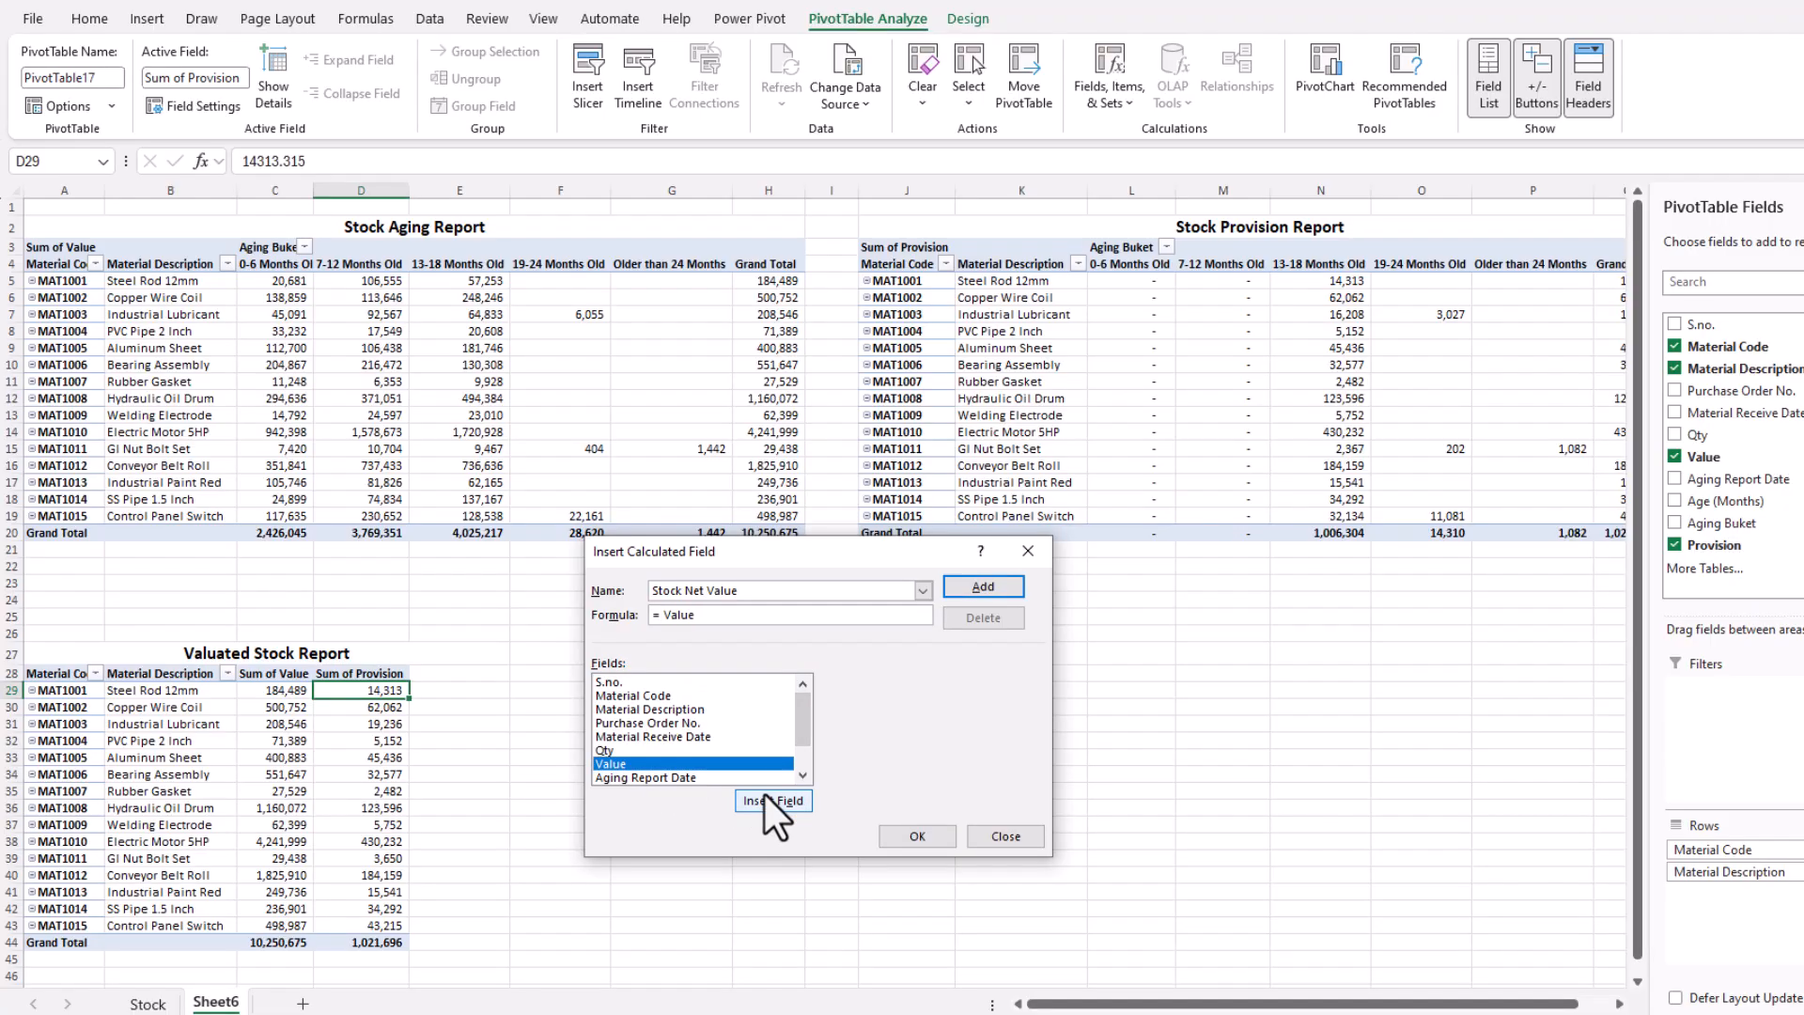
type("-")
left_click(801, 776)
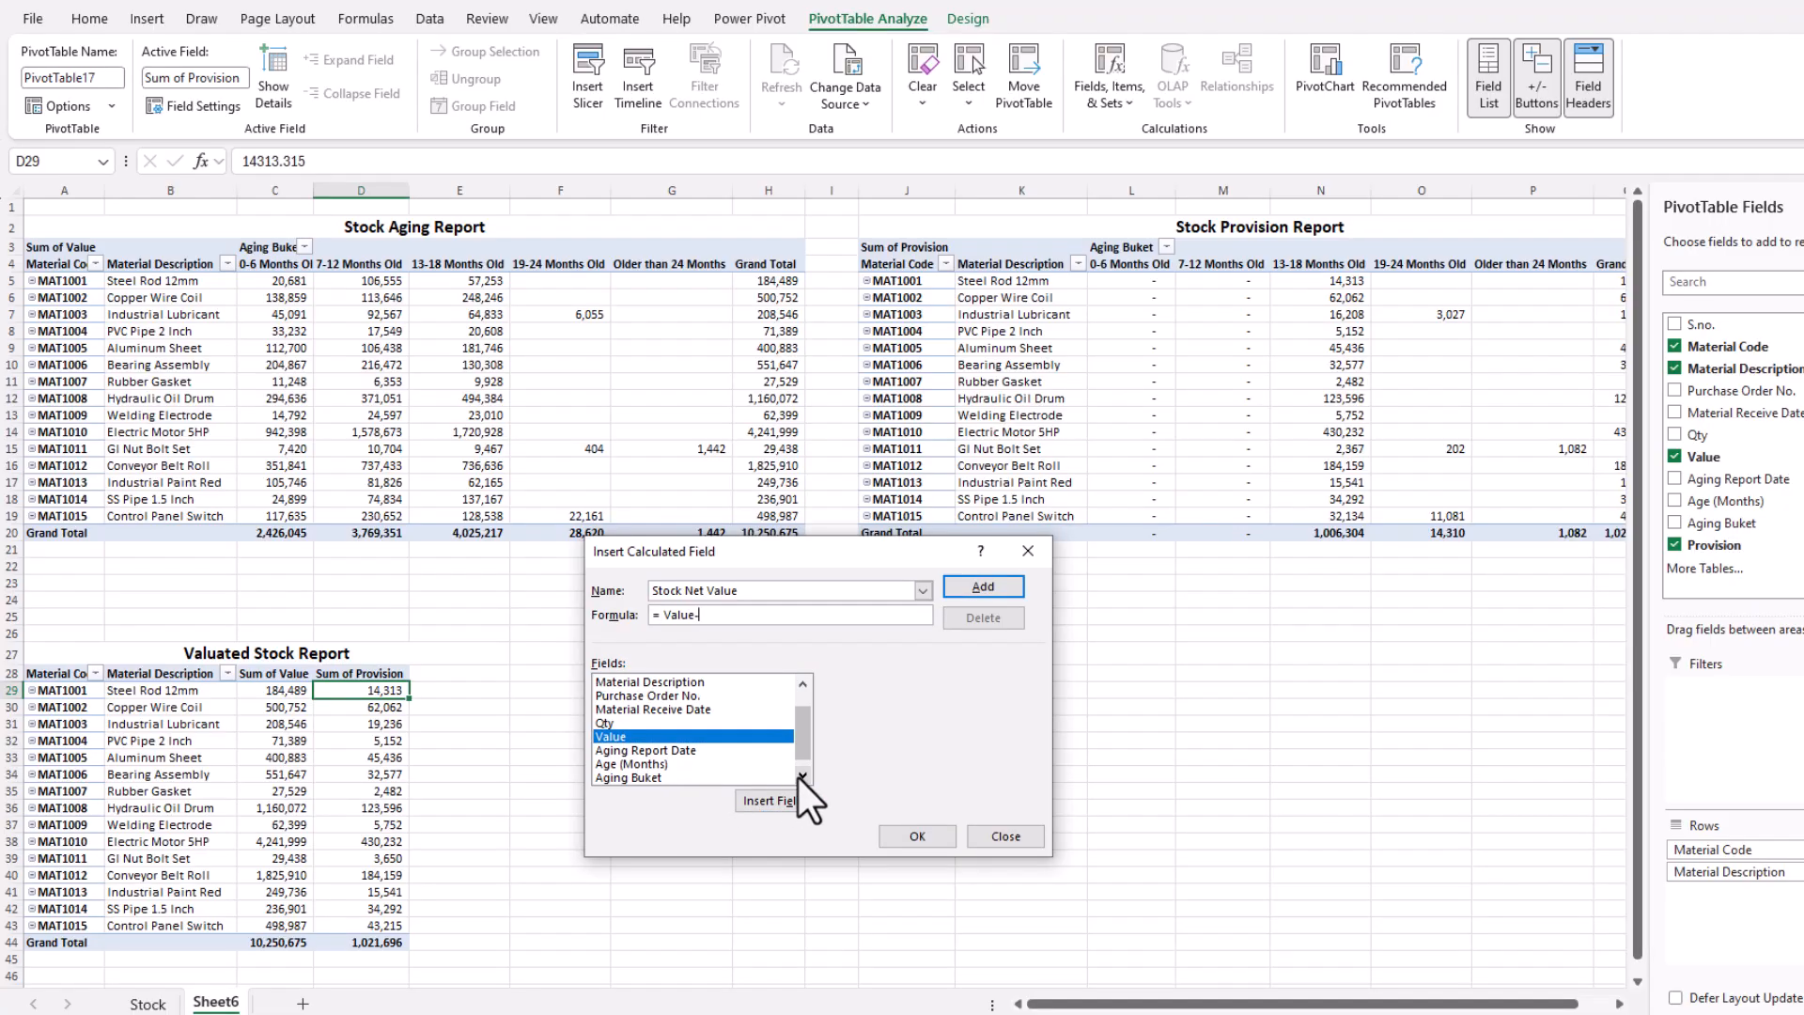
left_click(801, 776)
double_click(644, 776)
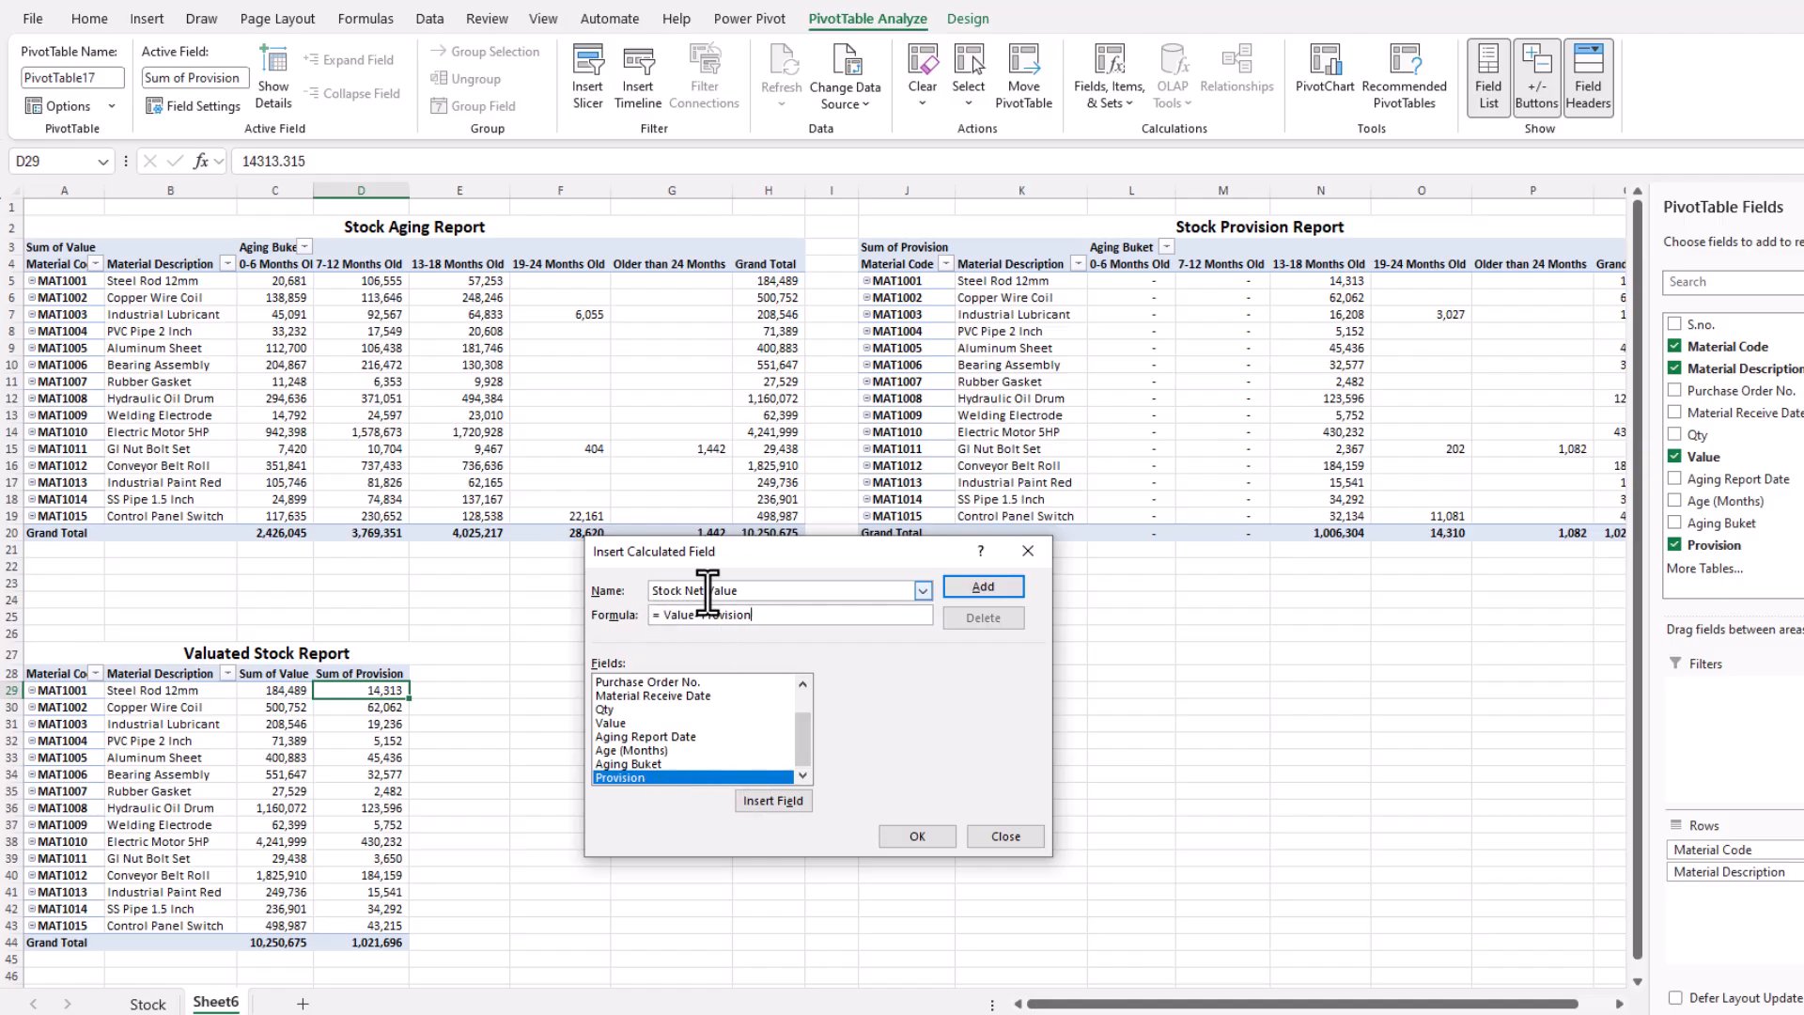
left_click(918, 835)
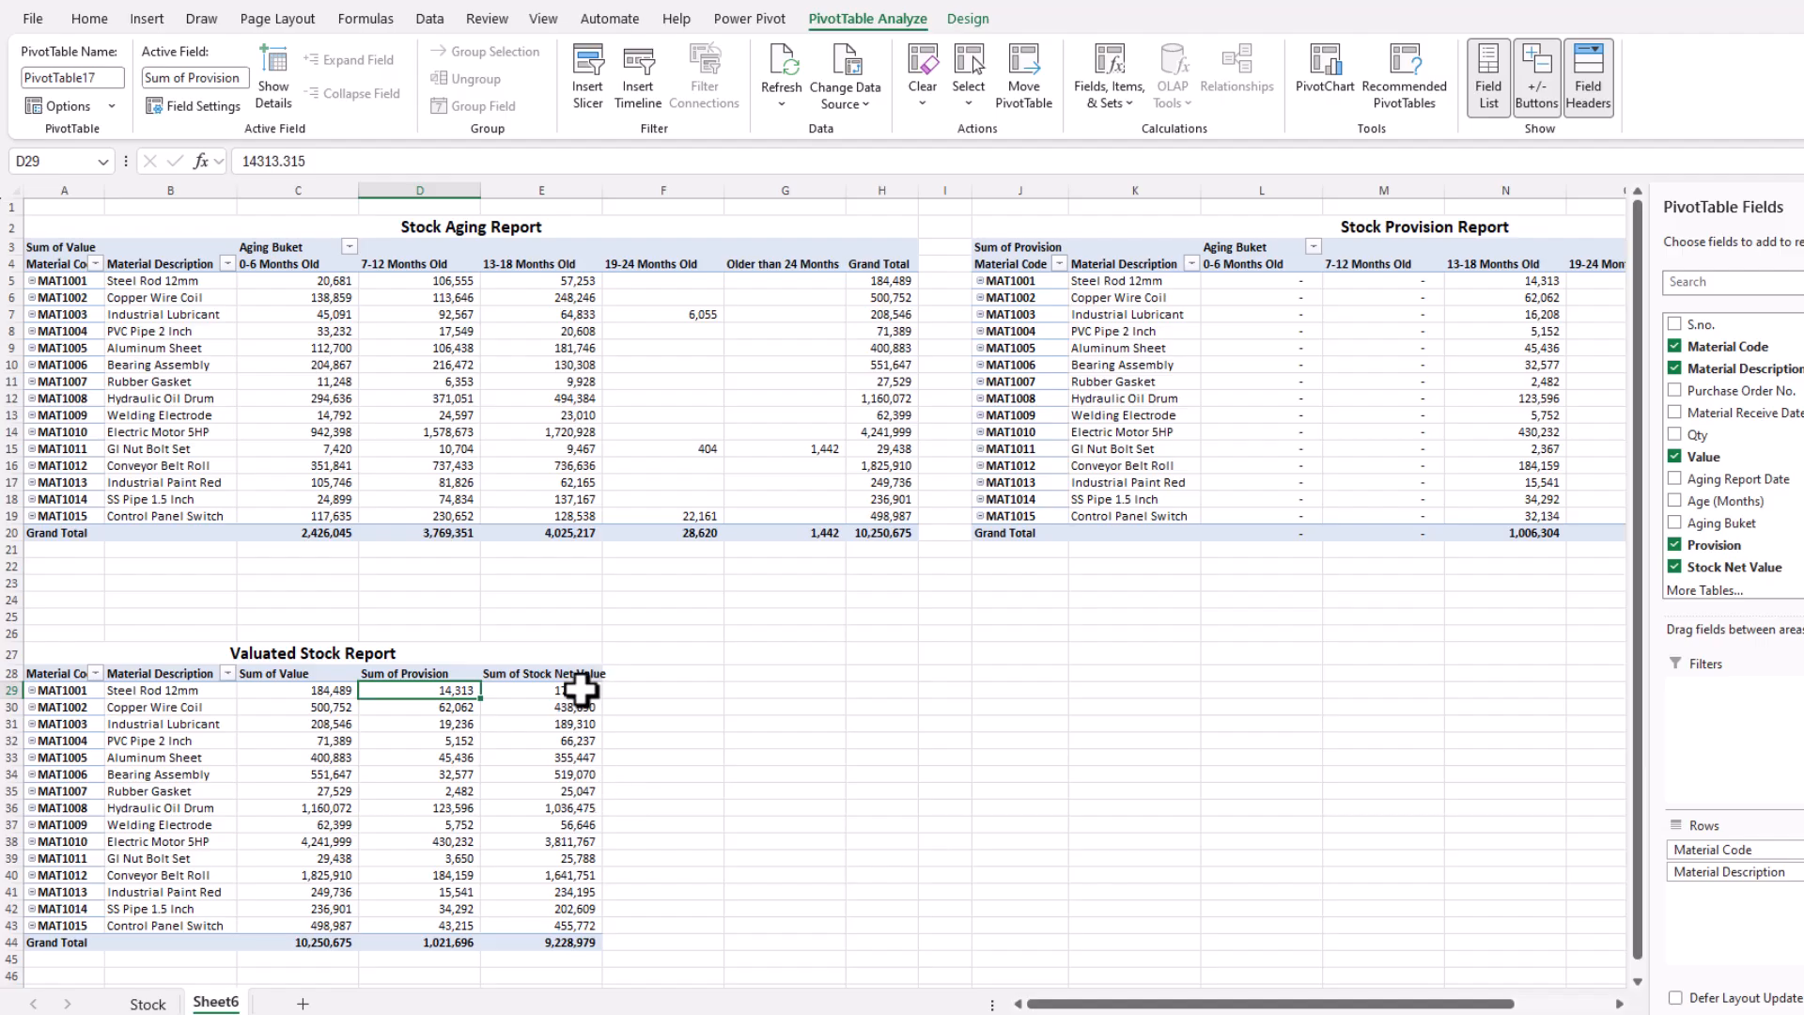
- Compare the Stock Net Value column with the Value and Provision of the first material in the Valuated Stock Report
left_click_drag(581, 690, 571, 790)
left_click(564, 674)
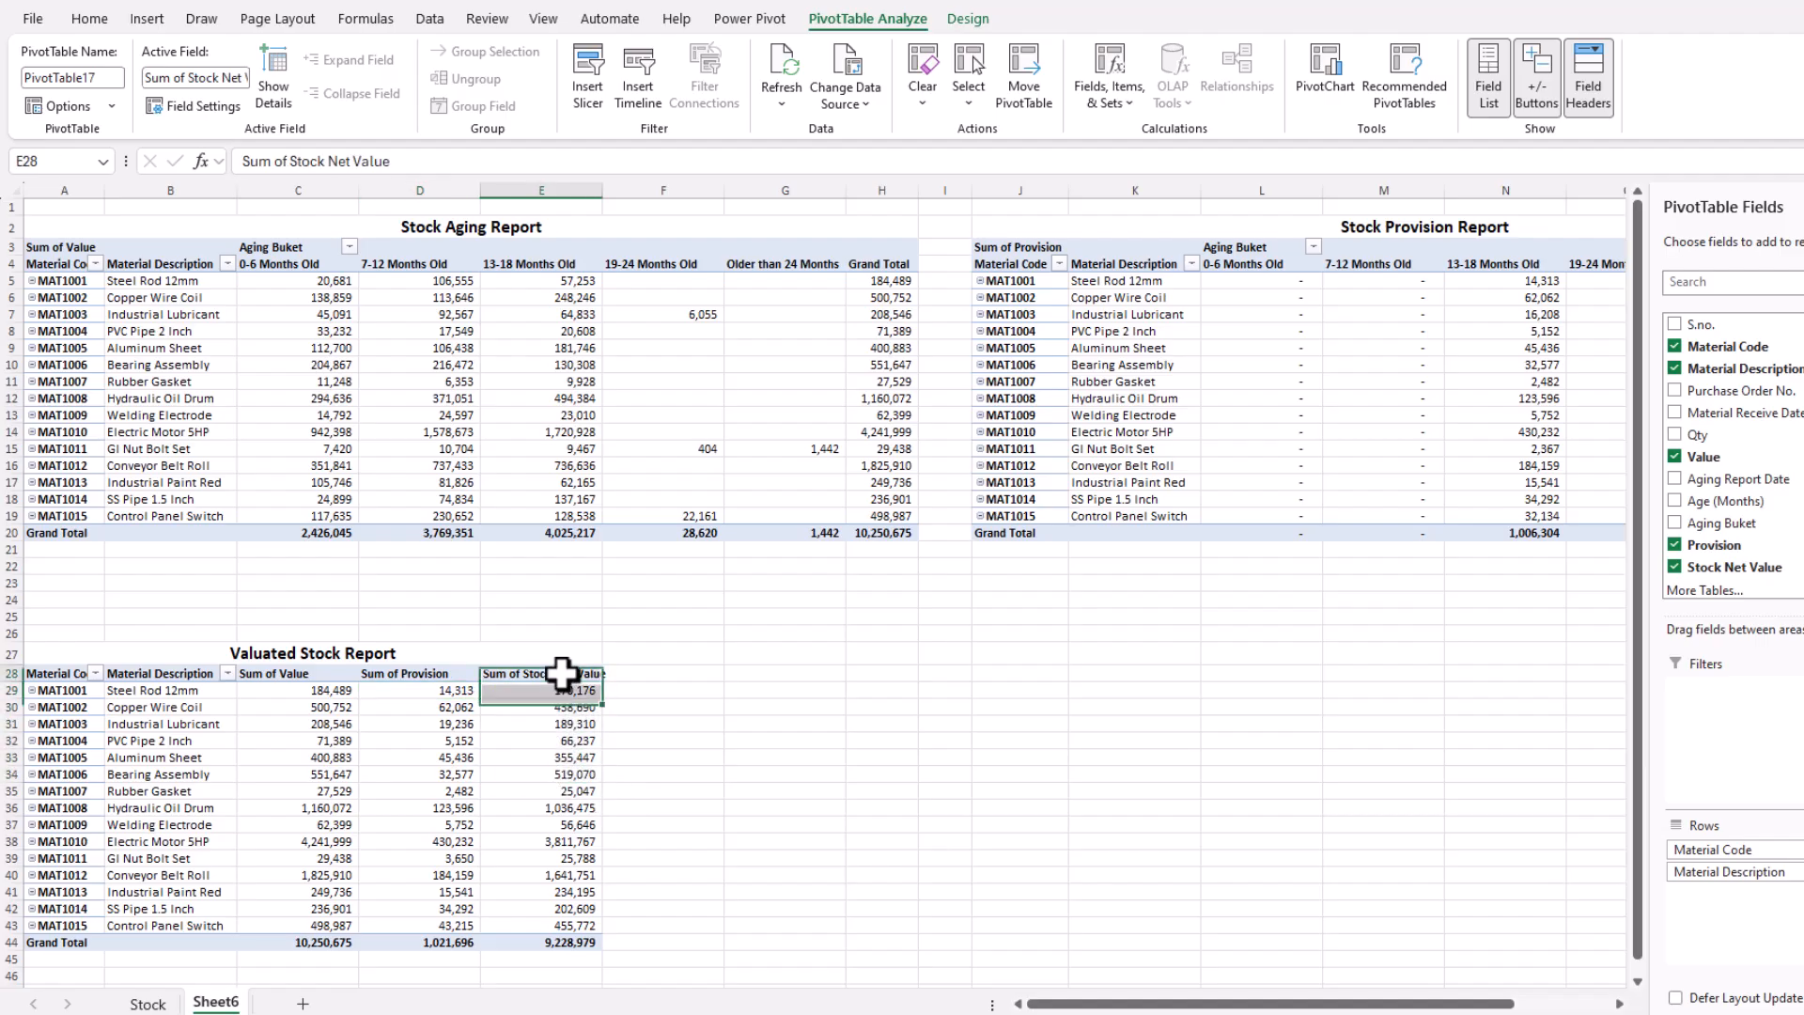
left_click(319, 689)
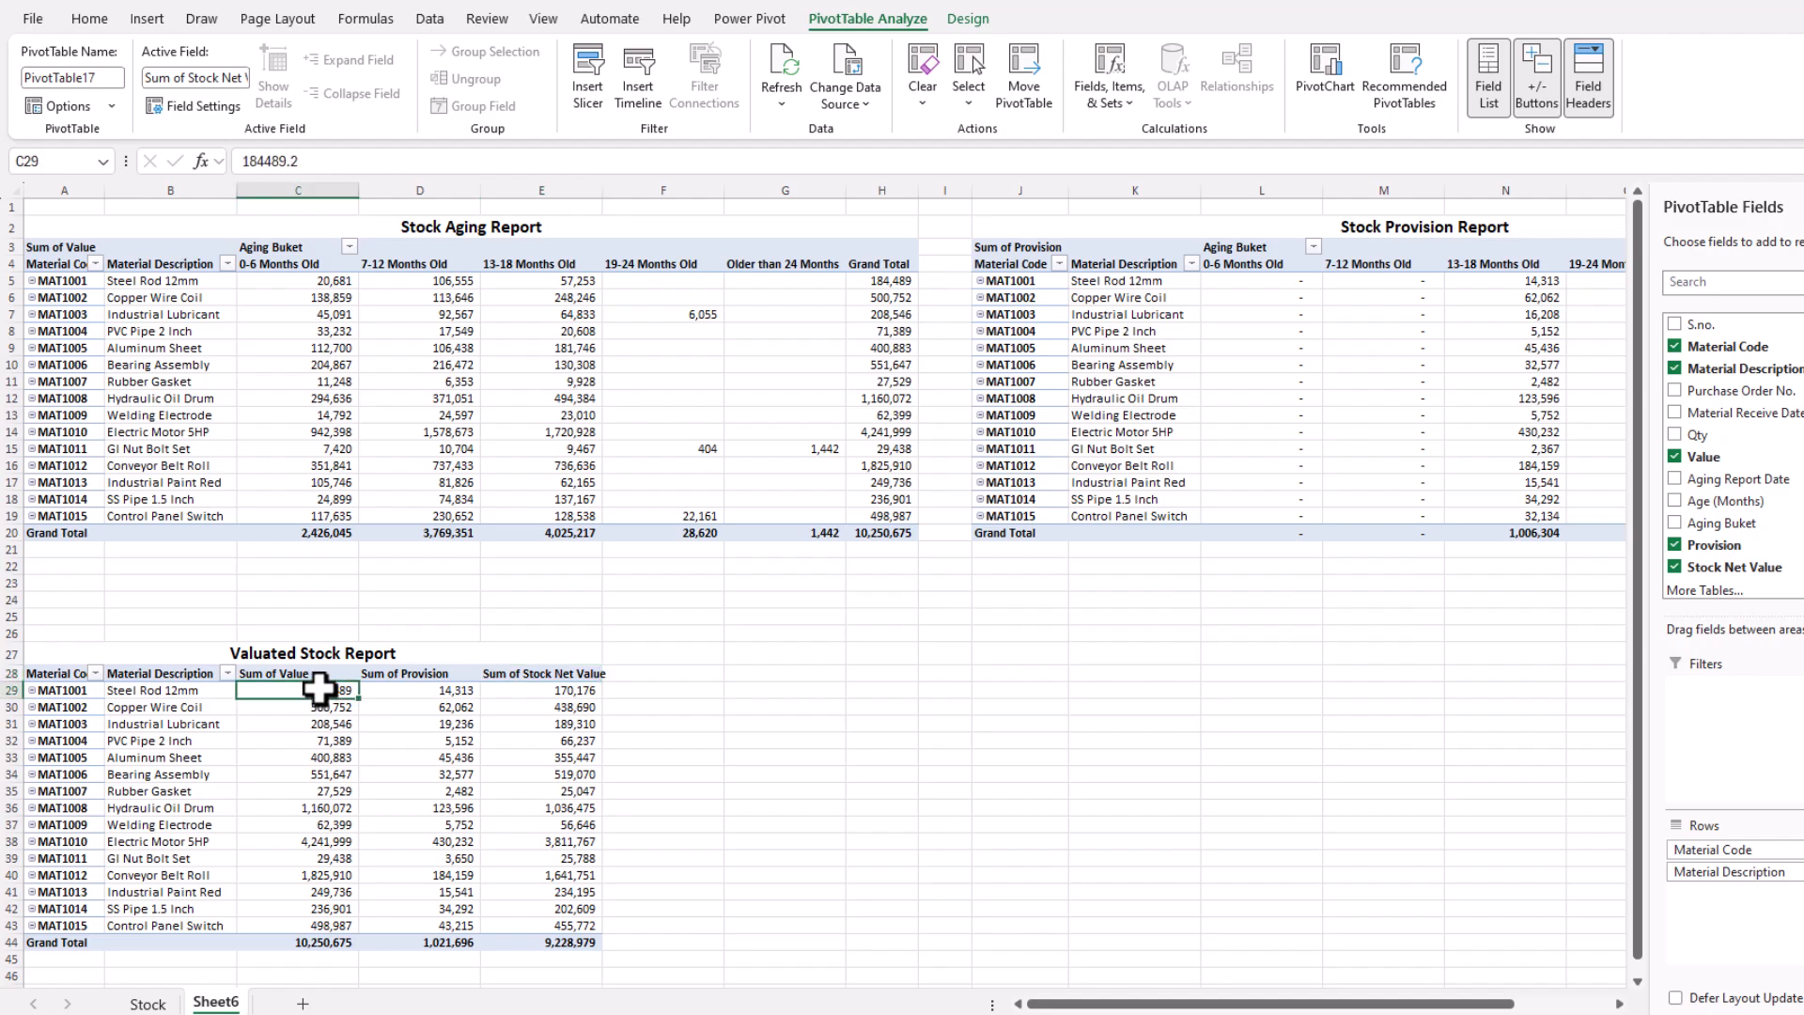
left_click(431, 689)
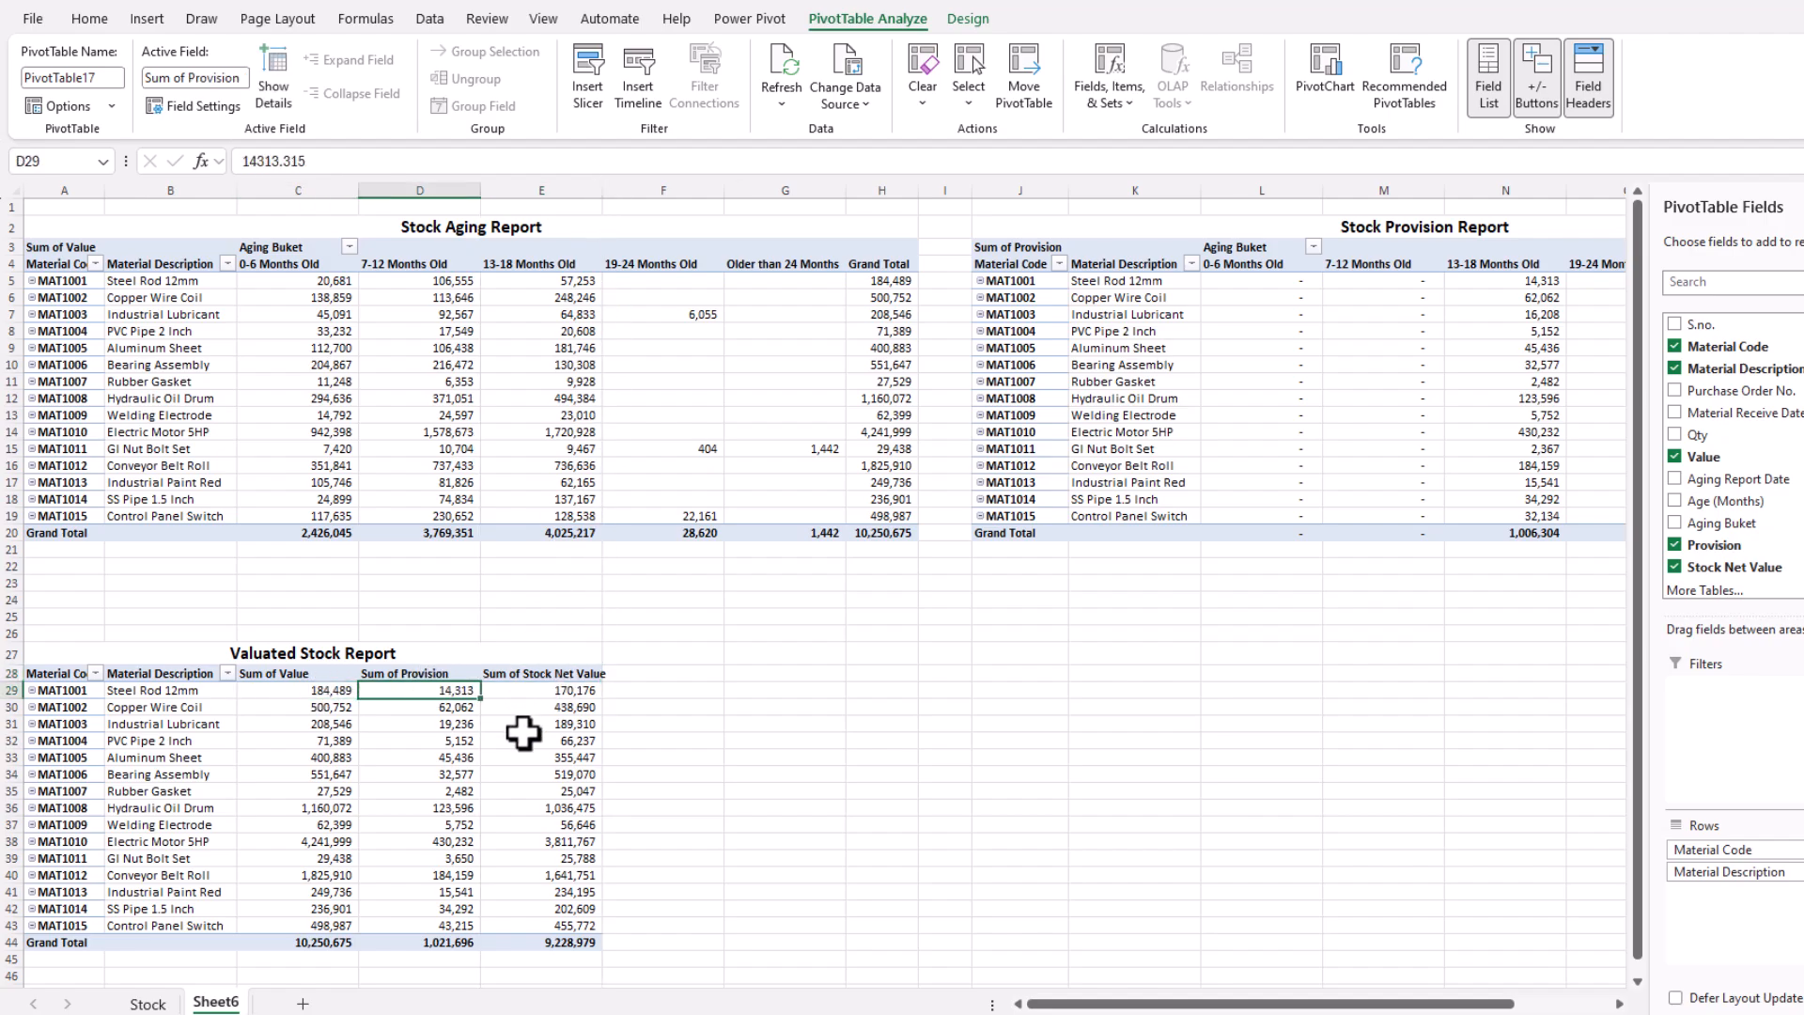
- Review the Stock Aging, Stock Provision and Valuated Stock reports alongside the source data on the Stock sheet
left_click(297, 230)
left_click_drag(297, 230, 592, 555)
left_click_drag(1221, 226, 1293, 516)
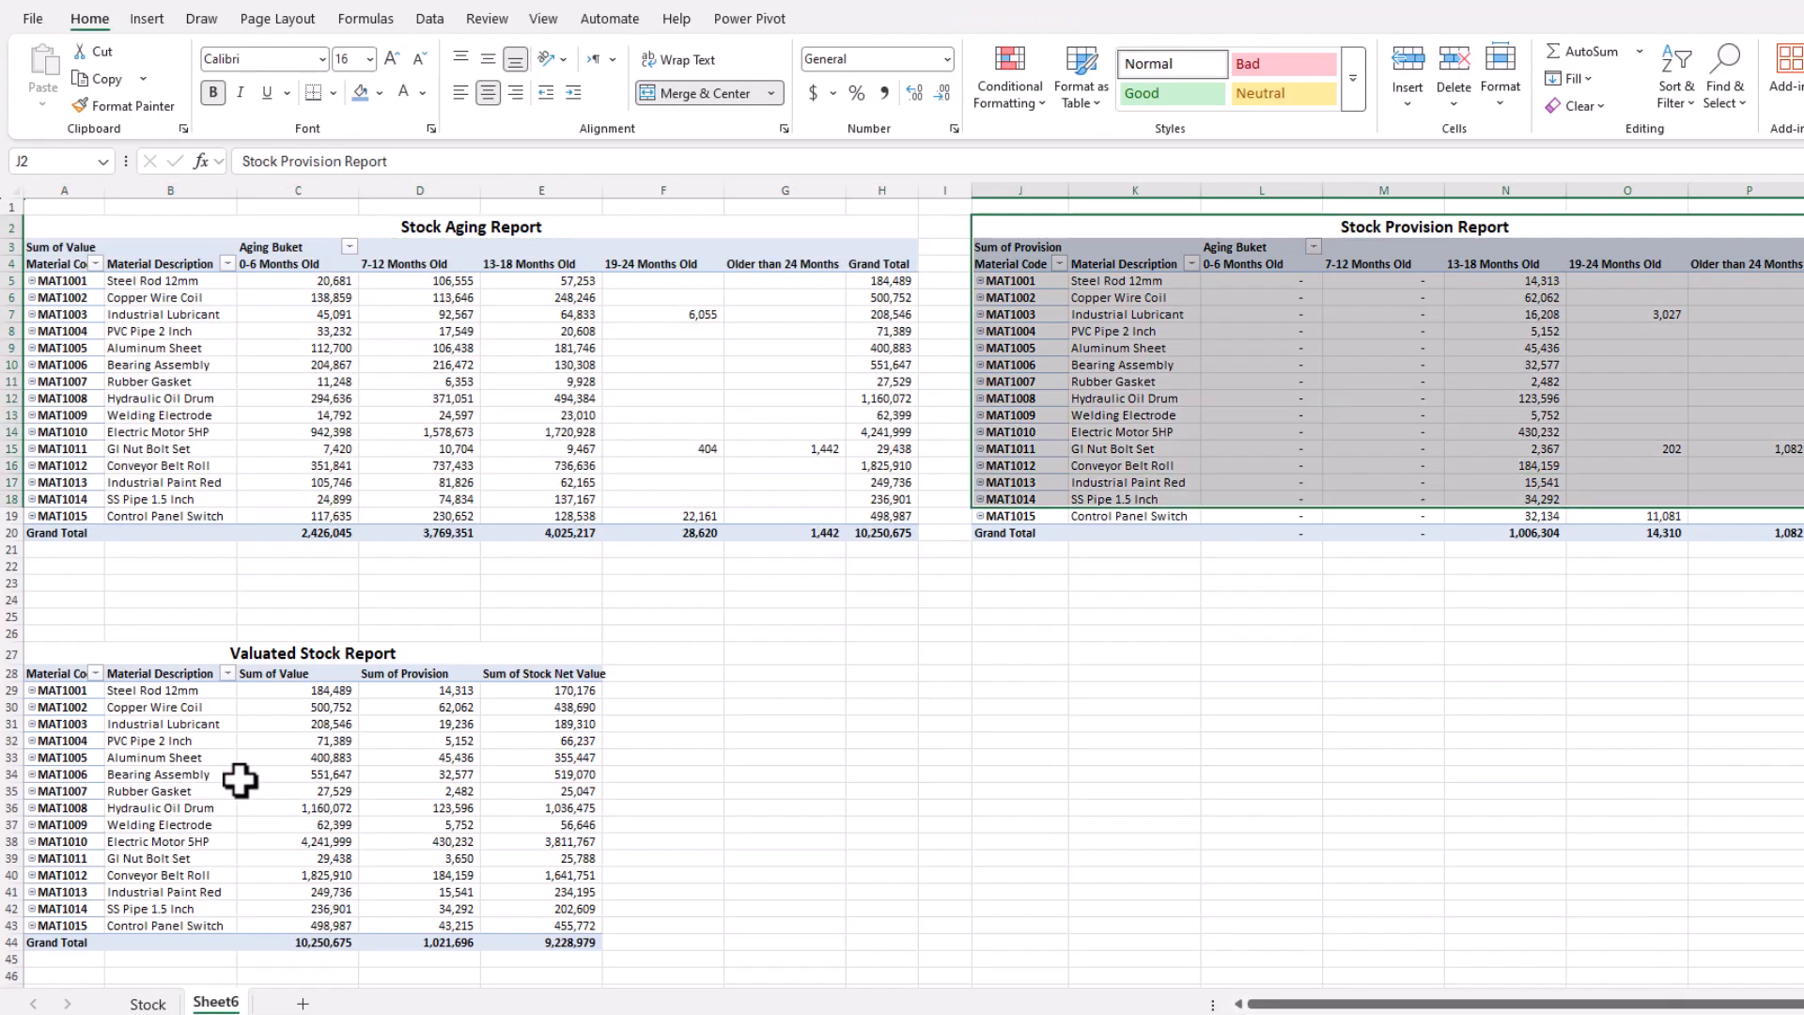
left_click_drag(270, 652, 301, 814)
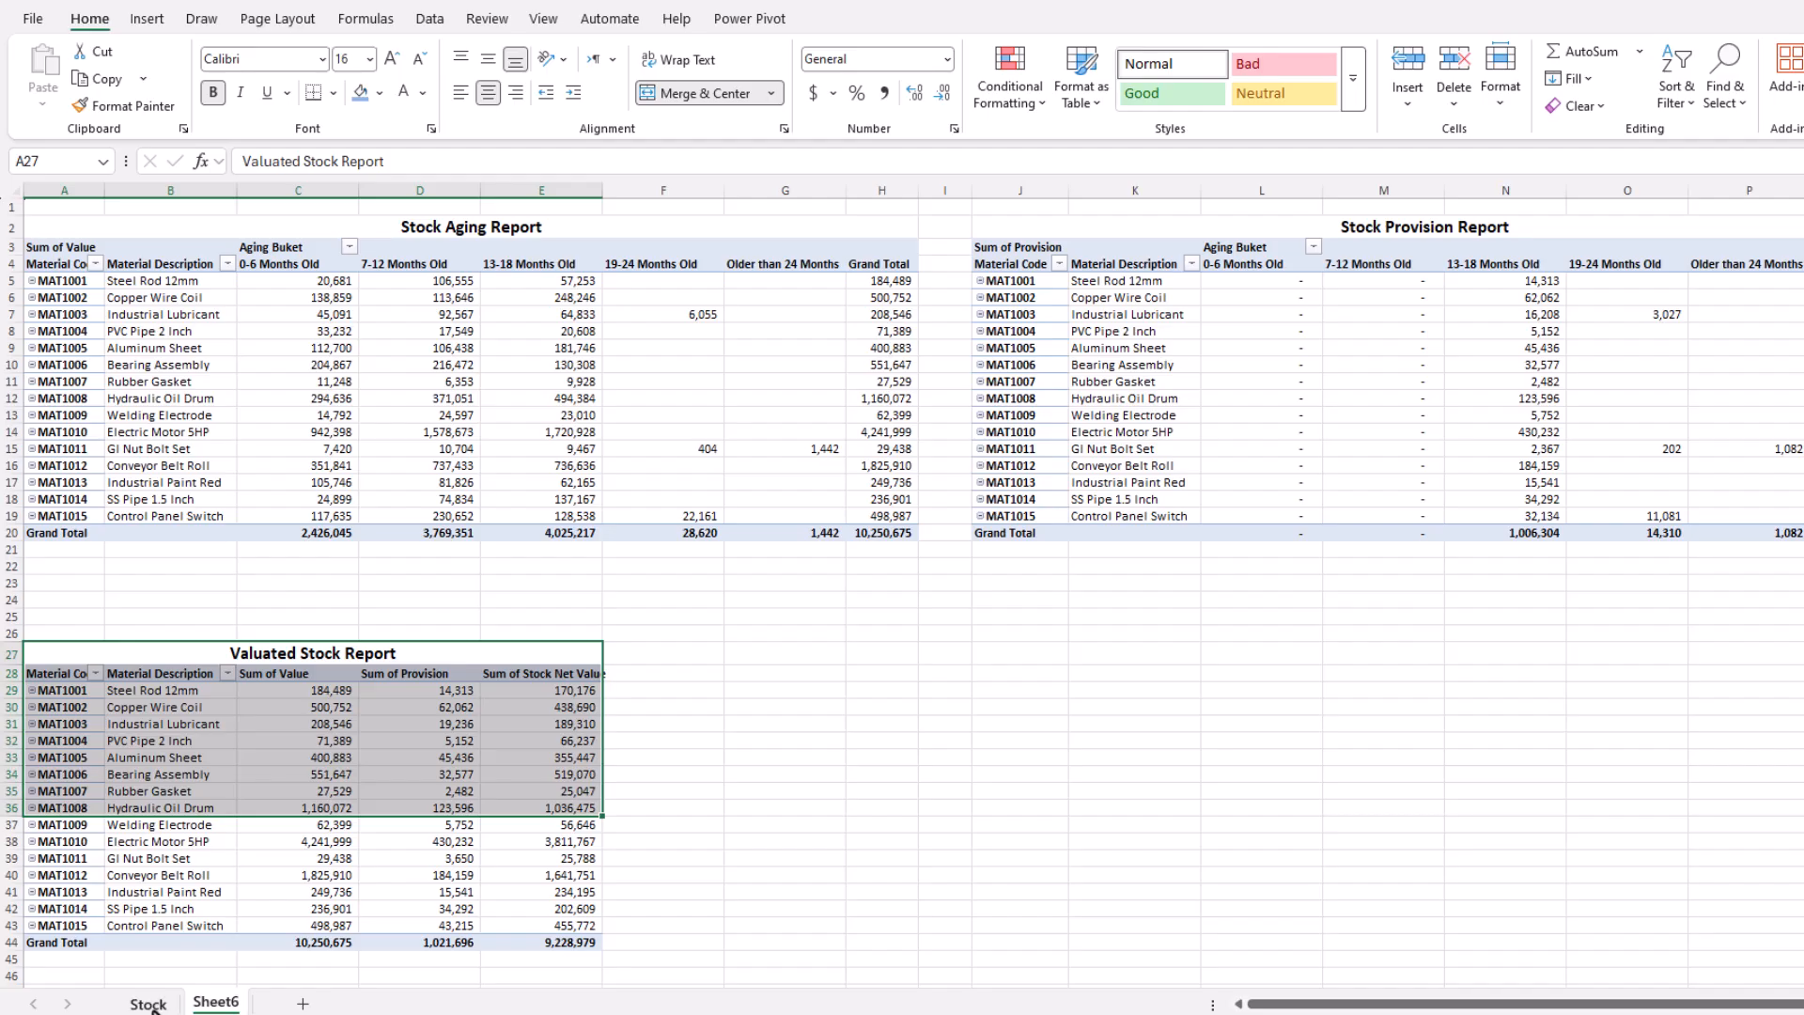
left_click(148, 1004)
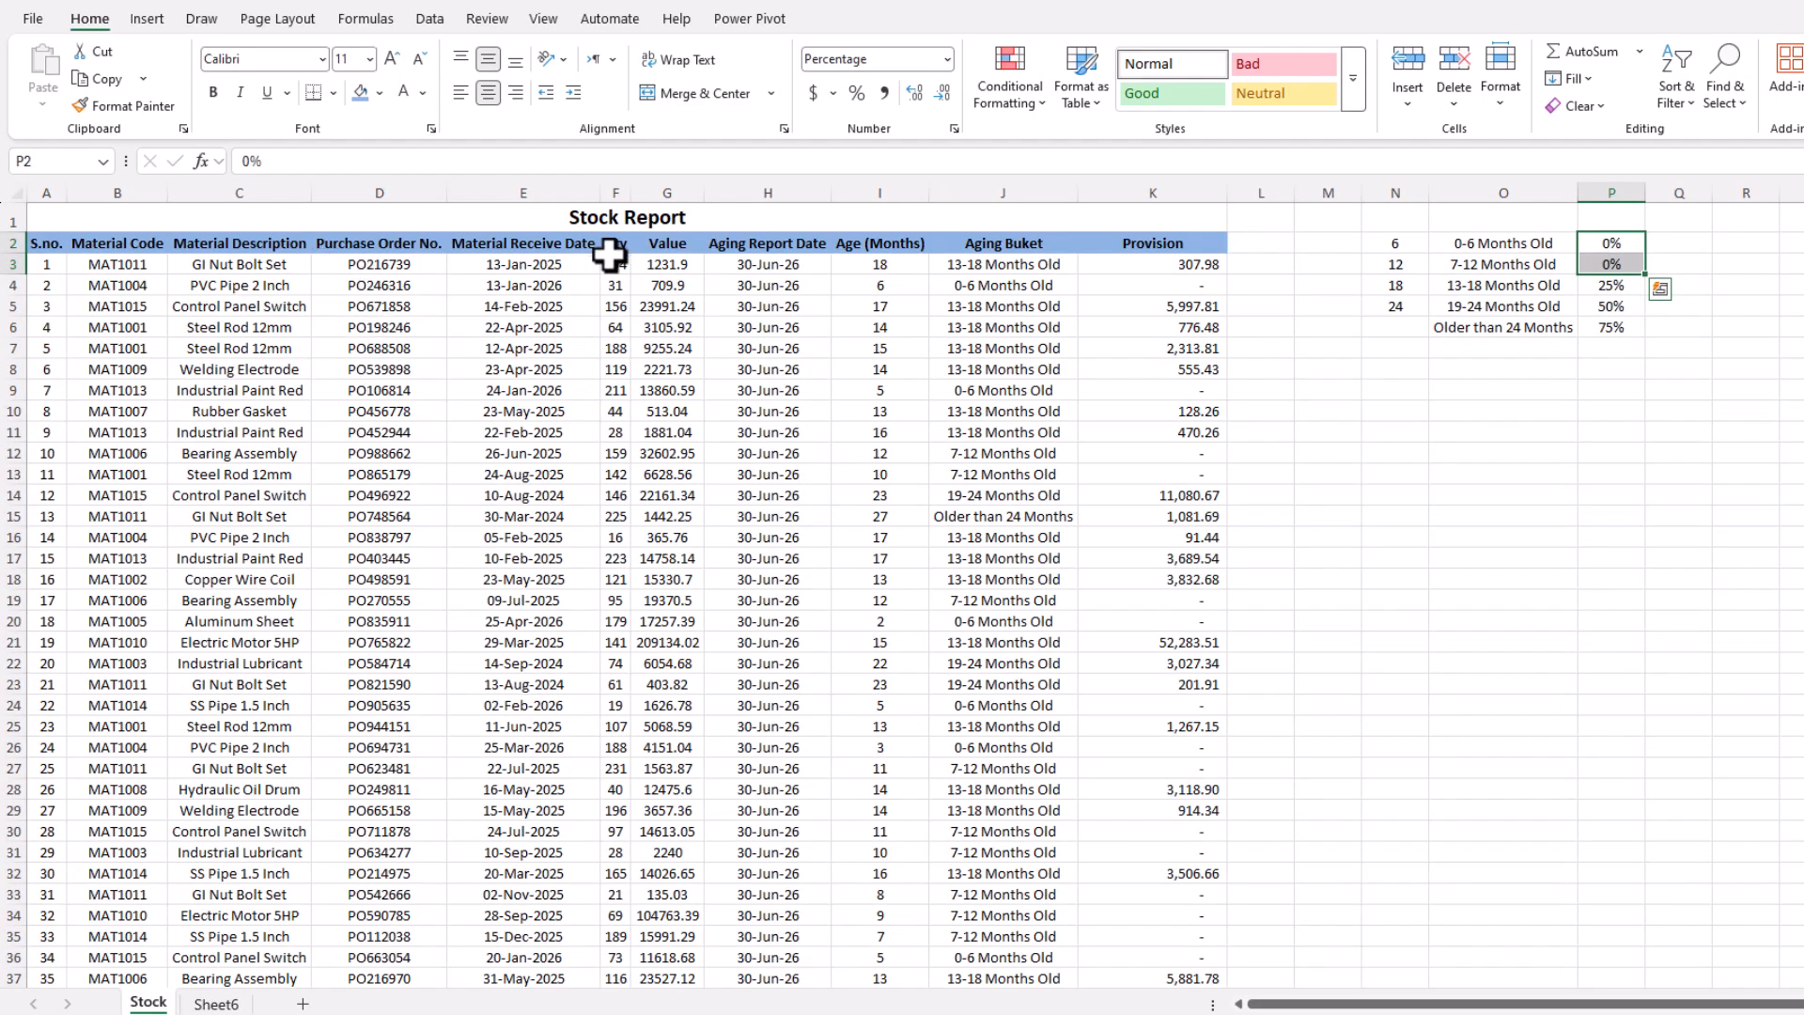
left_click(216, 1004)
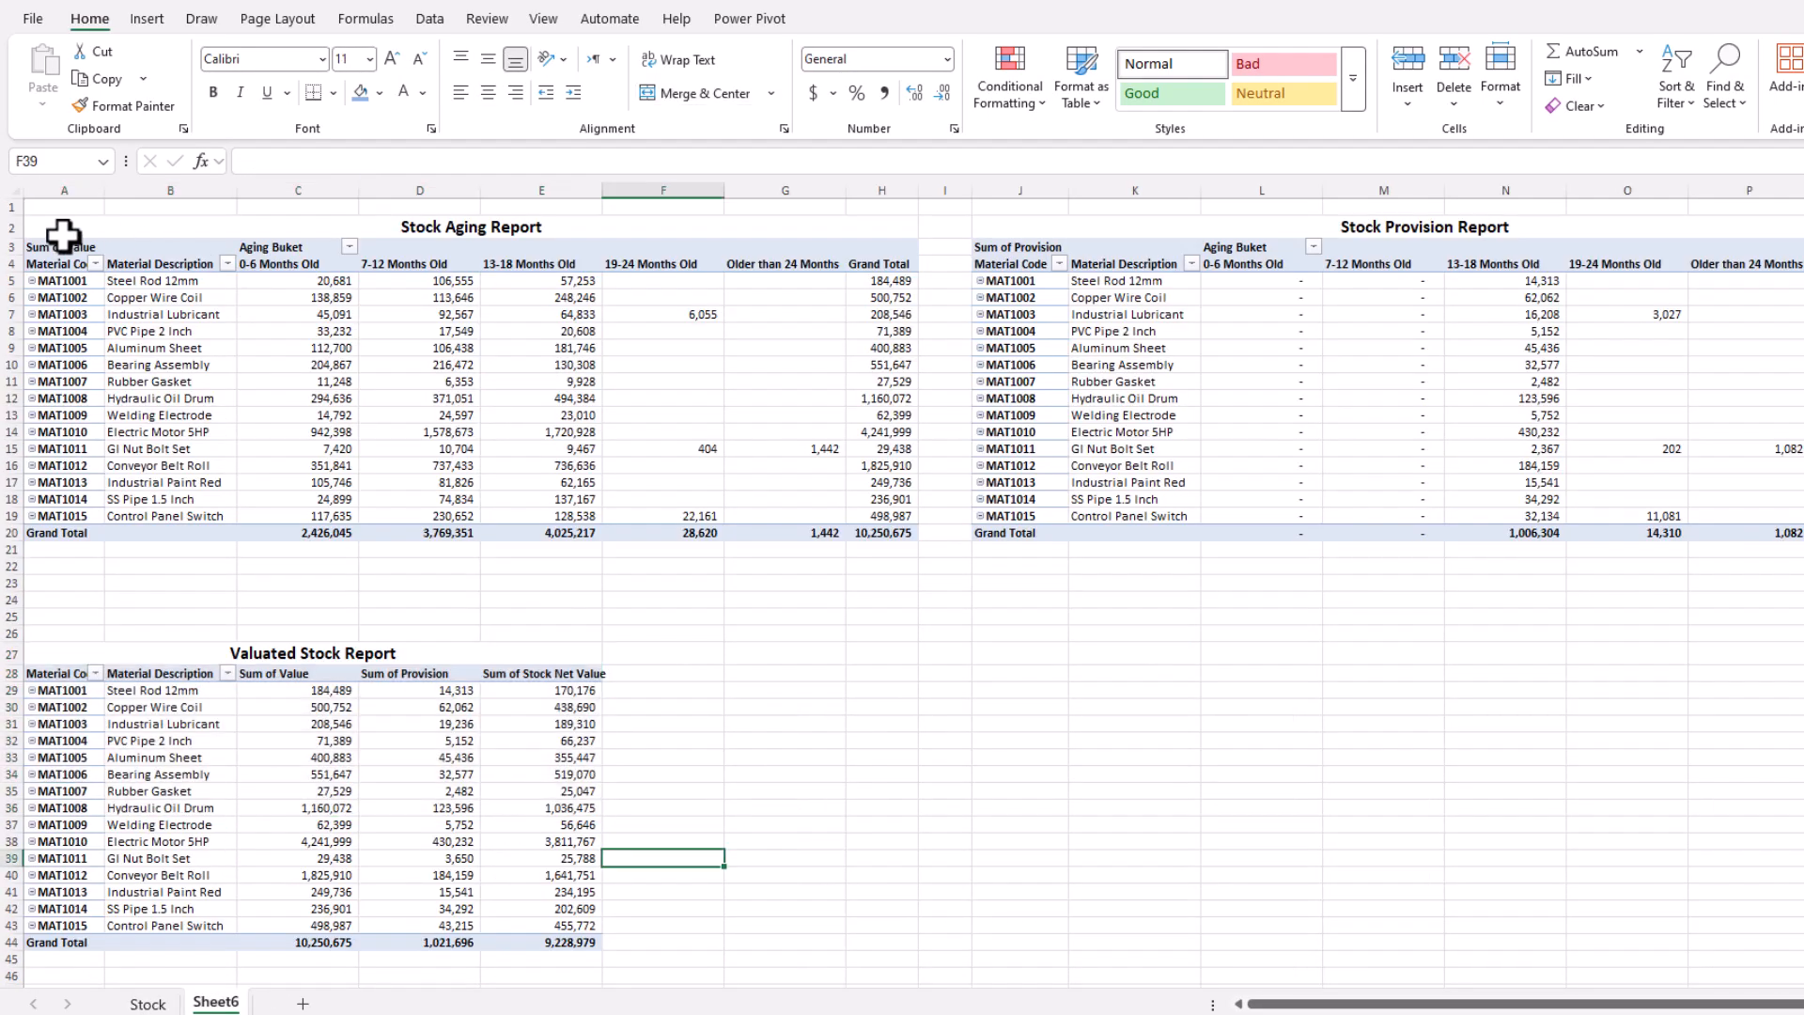
left_click(13, 189)
left_click(224, 614)
left_click_drag(113, 657, 402, 663)
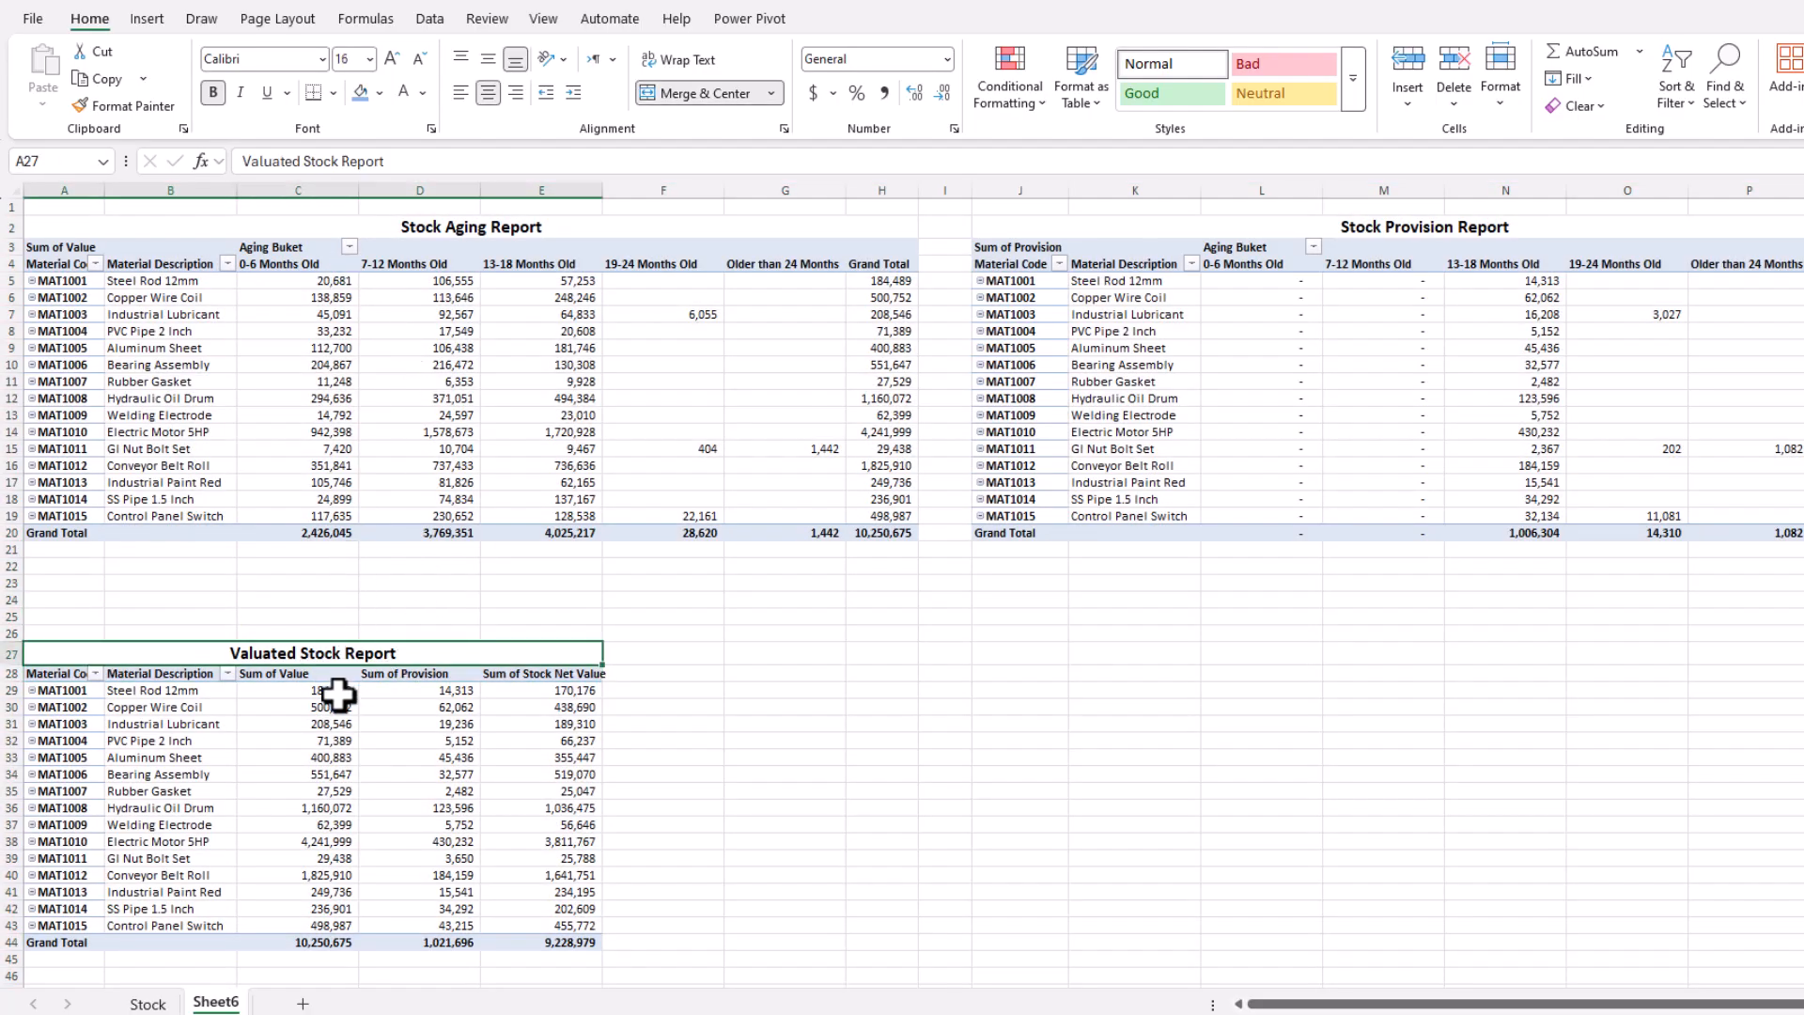
- Examine the Valuated Stock Report's values and grand totals, and the Stock Aging Report's 19-24 Months Old and Older than 24 Months columns
left_click_drag(329, 692, 371, 860)
left_click(312, 946)
left_click(421, 944)
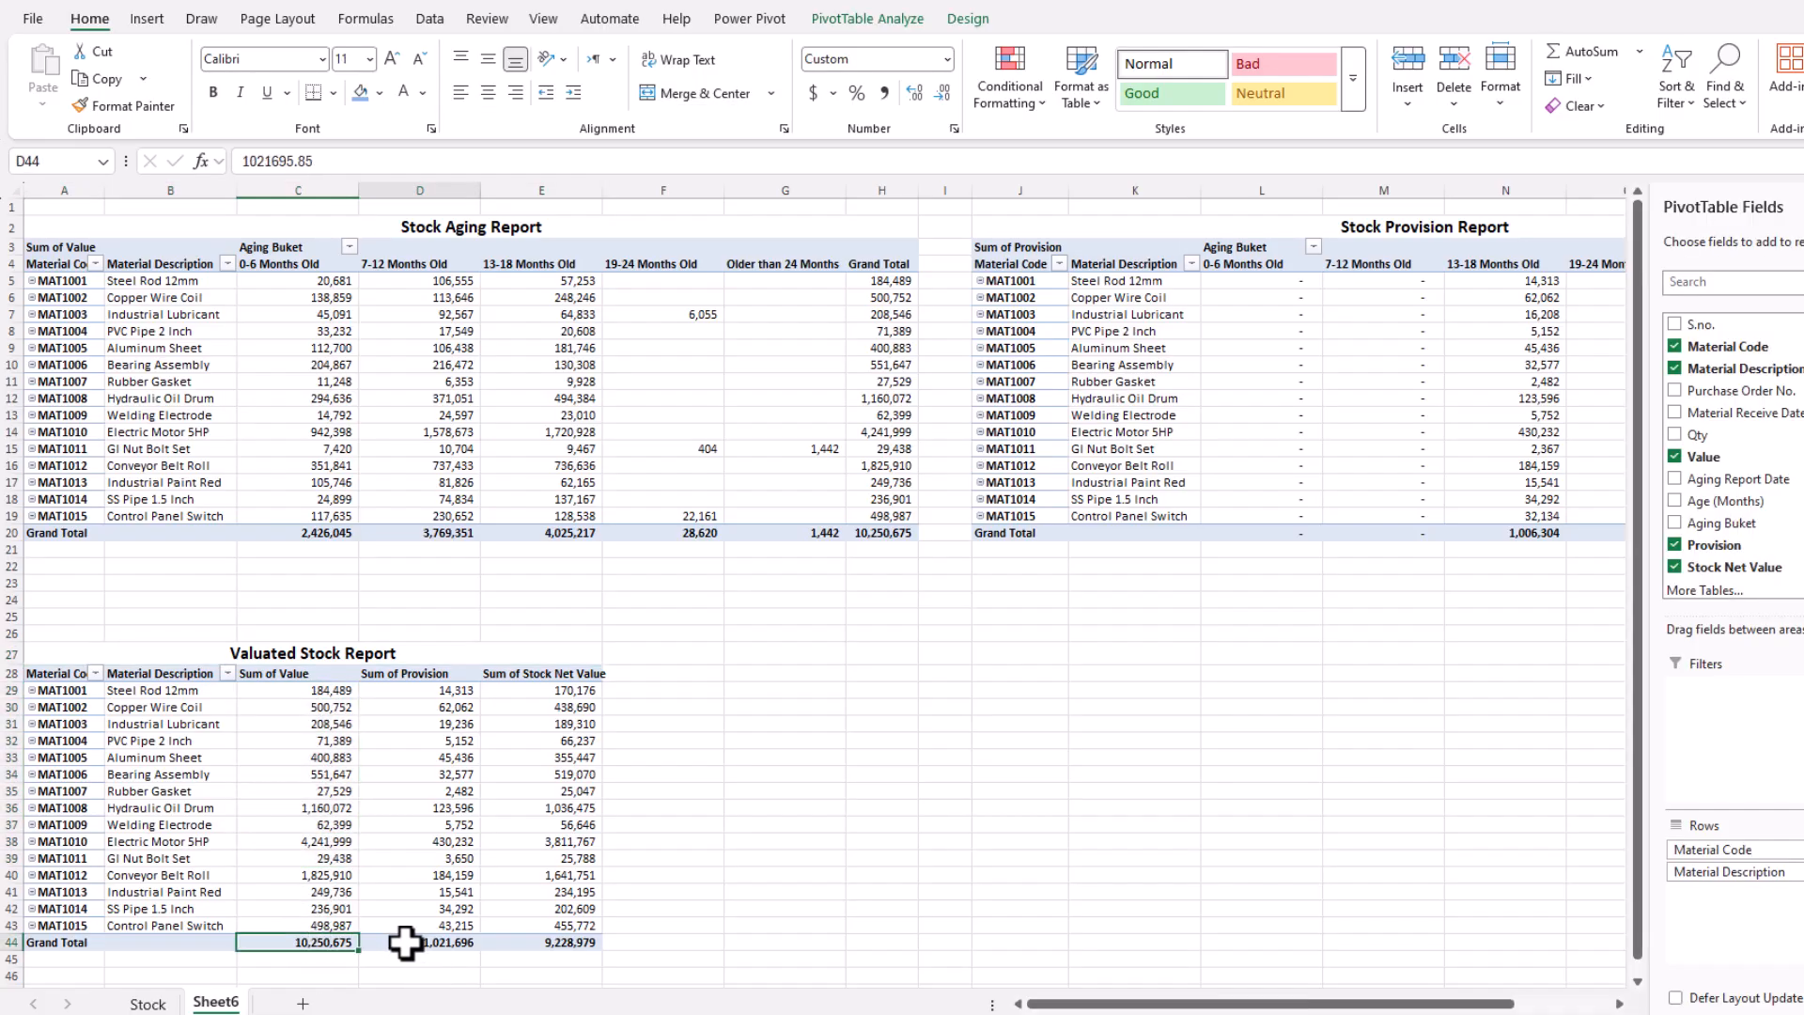
left_click(316, 947)
left_click_drag(454, 691, 460, 909)
left_click(537, 942)
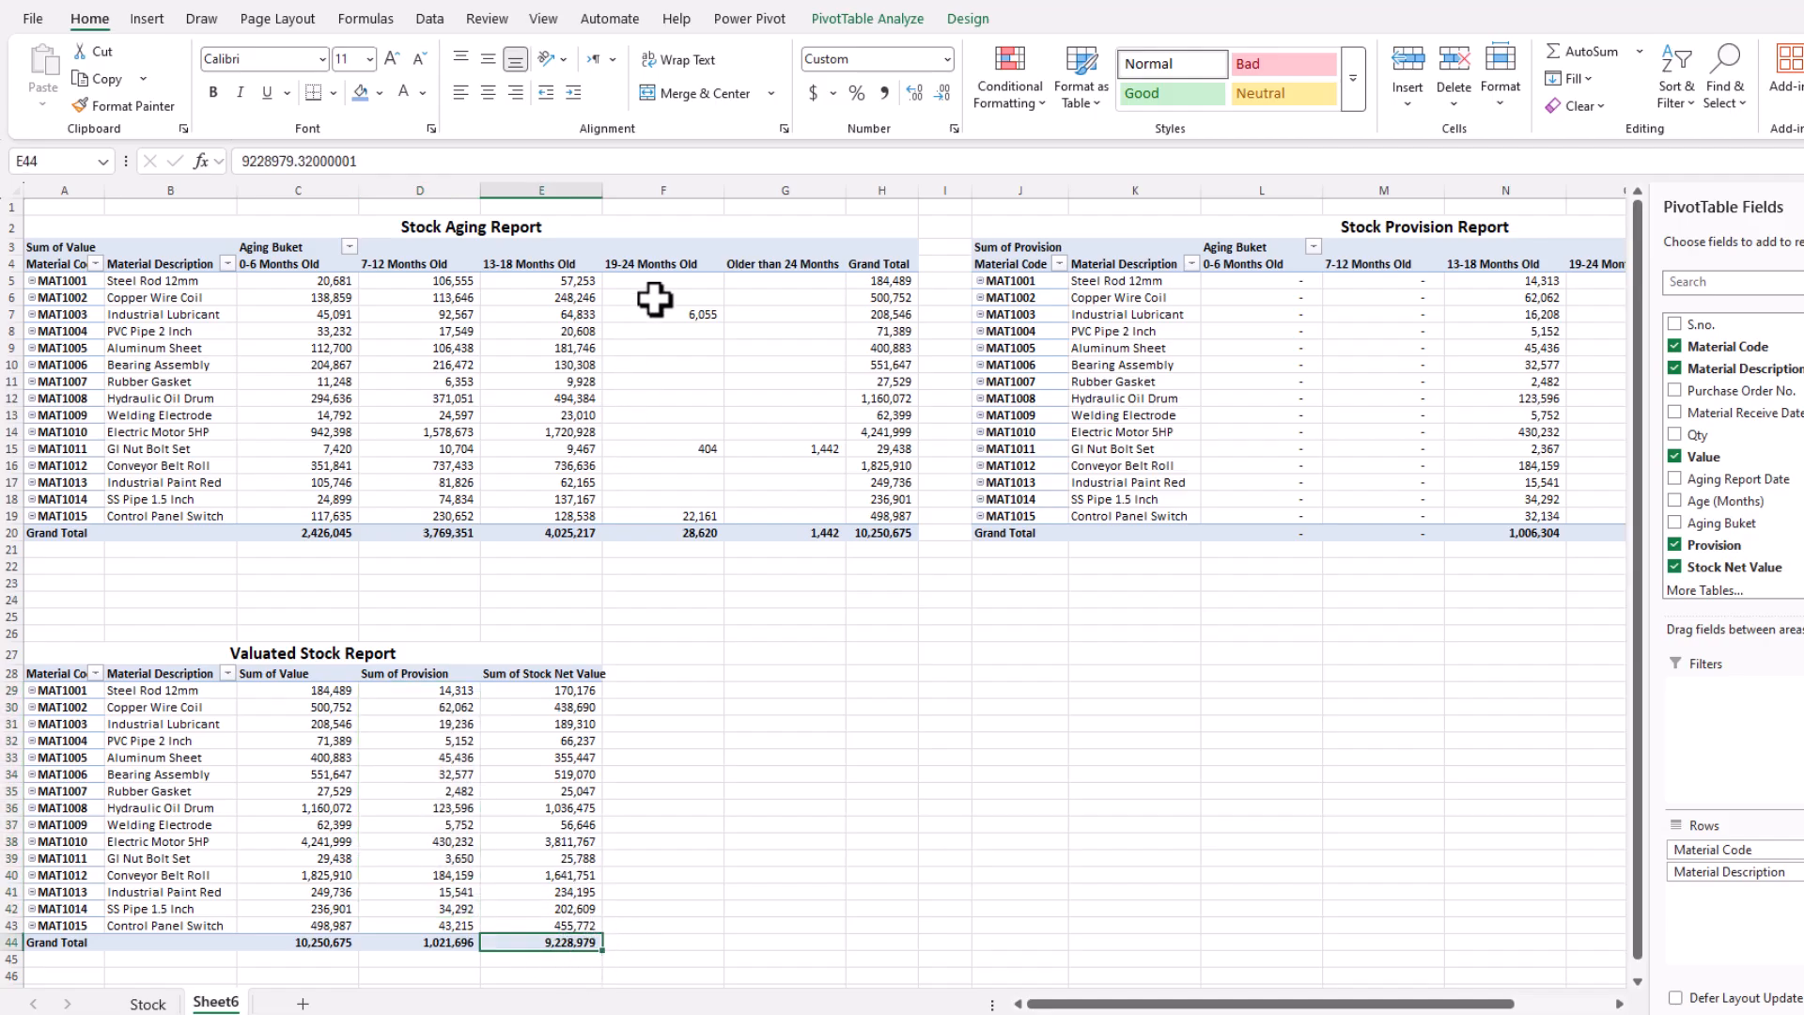
left_click_drag(665, 246, 743, 247)
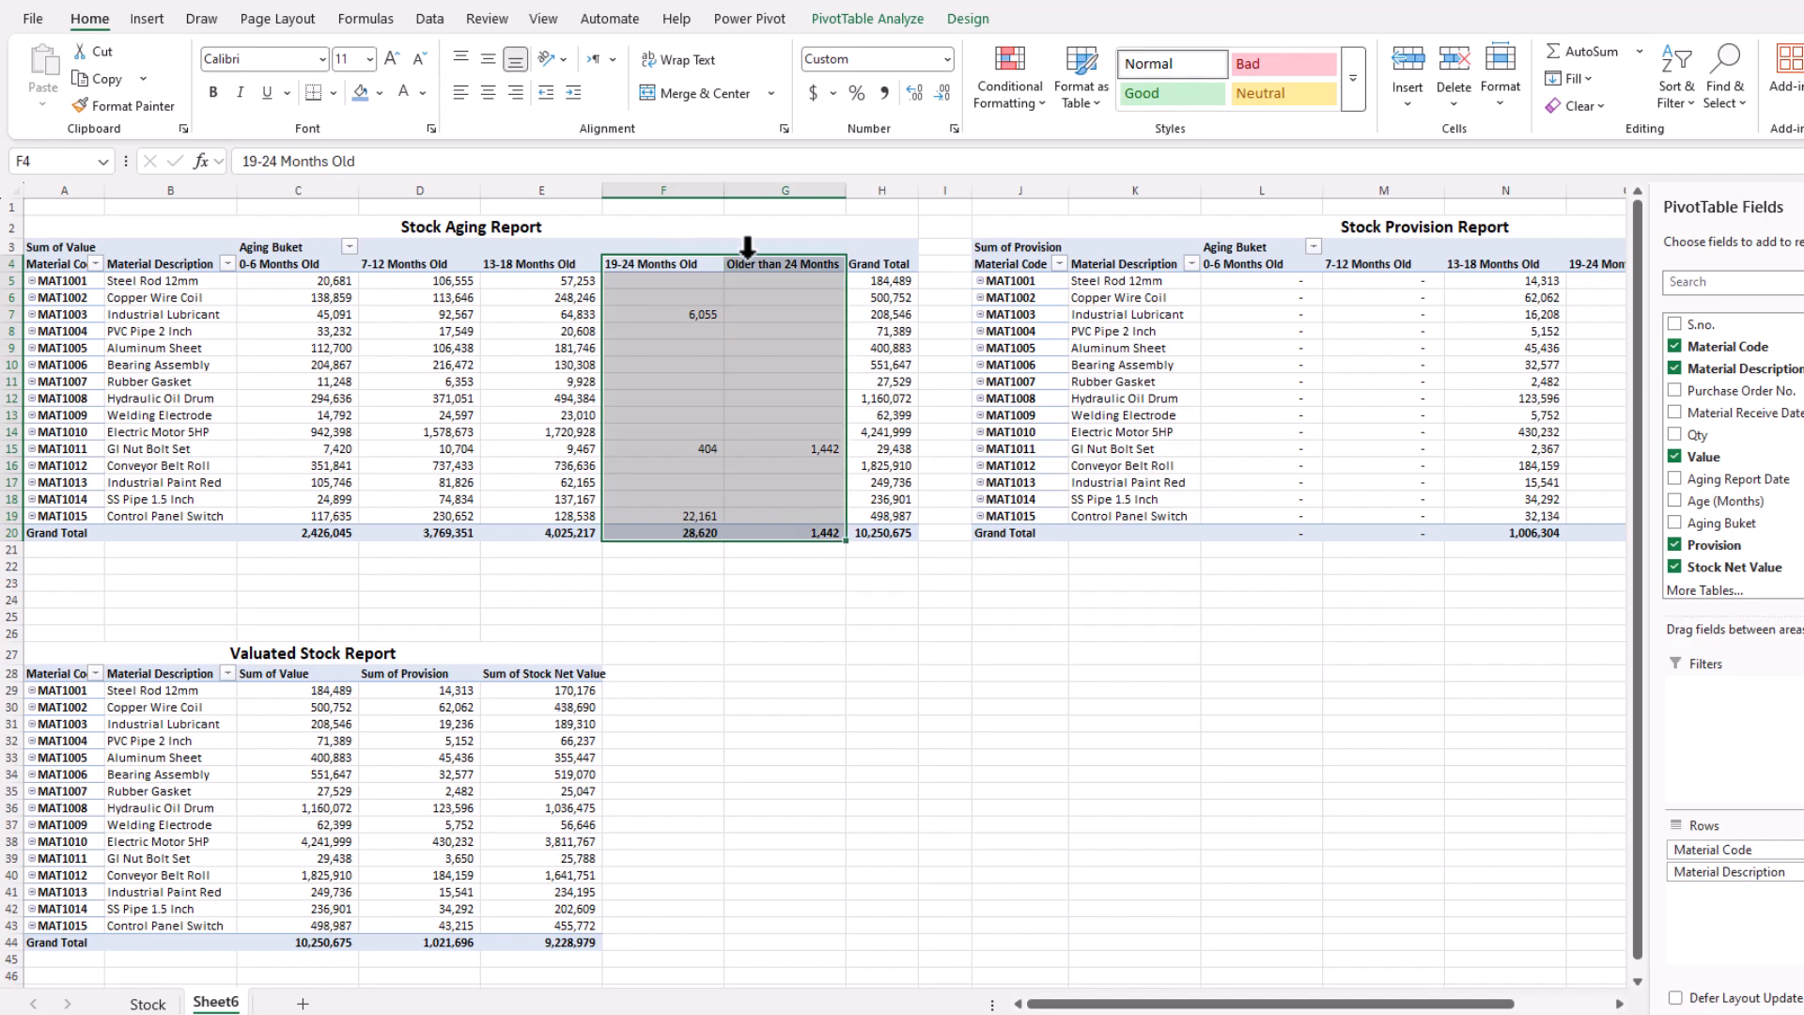